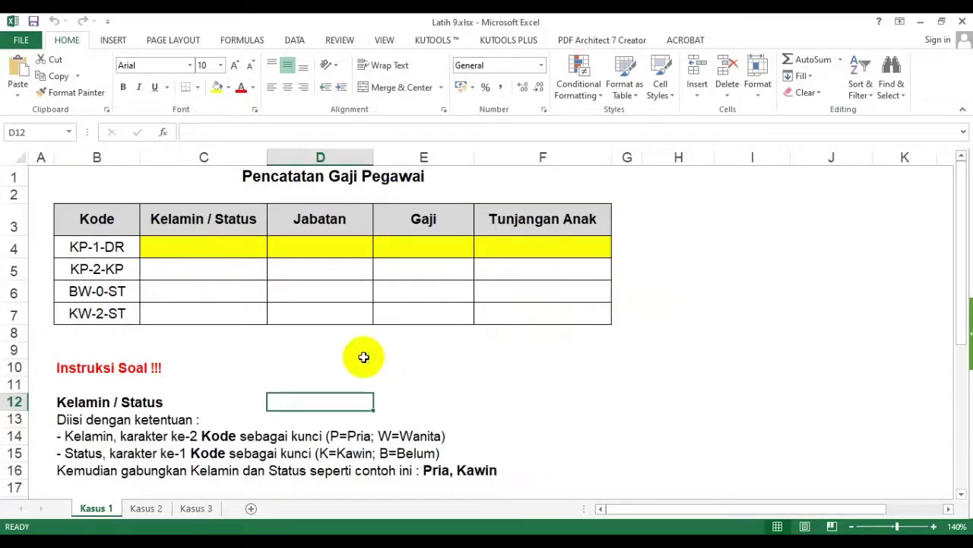
Step: Look through the Kasus 1, Kasus 2 and Kasus 3 sheets and return to Kasus 1
left_click(401, 320)
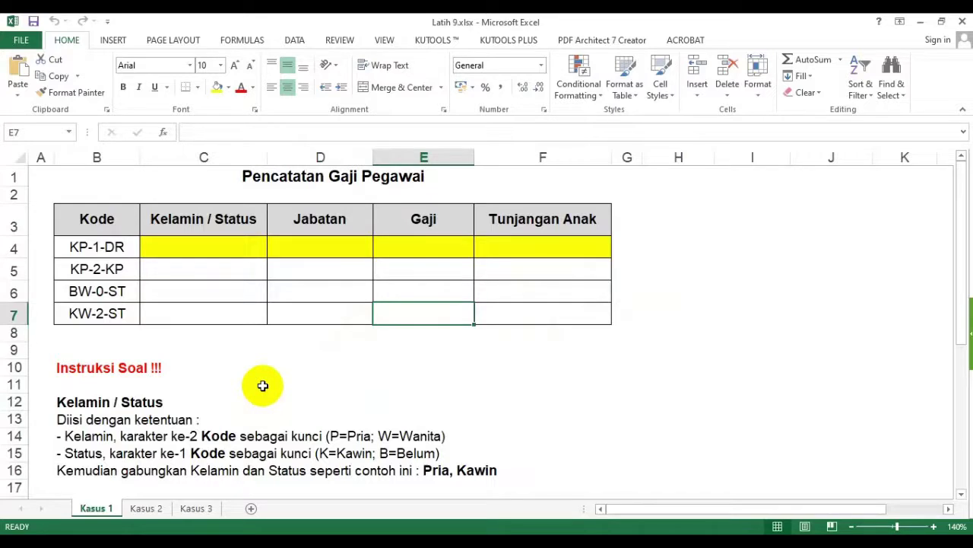
left_click(502, 332)
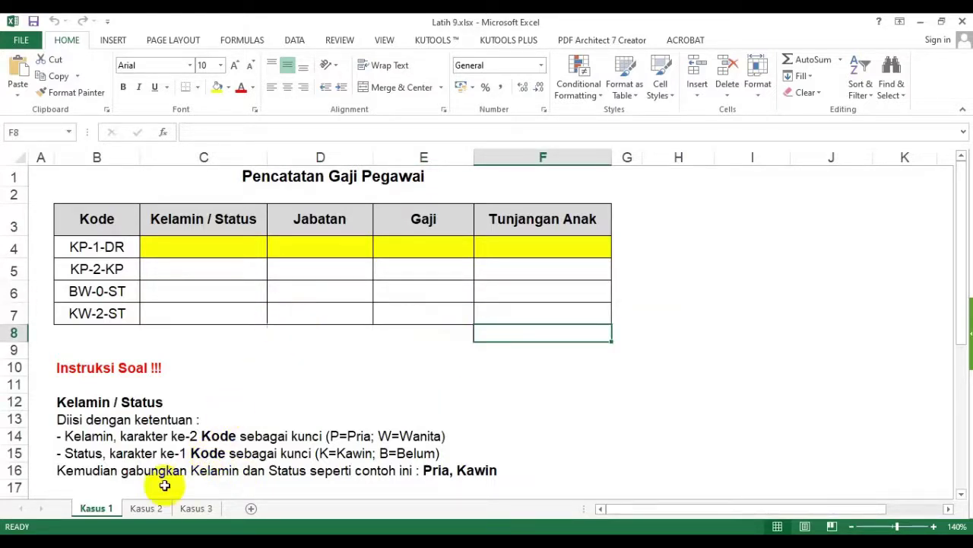
left_click(147, 509)
scroll(277, 405, "up", 8)
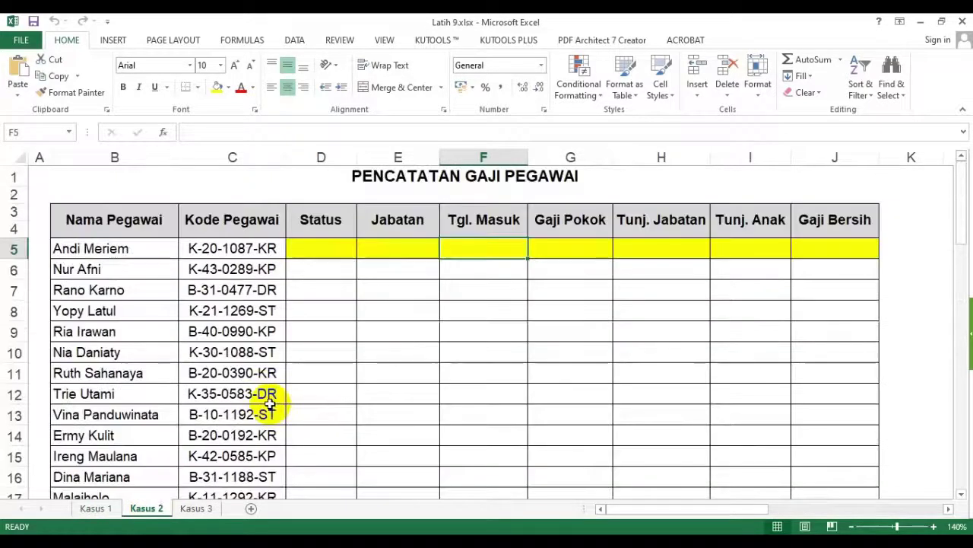
left_click(197, 509)
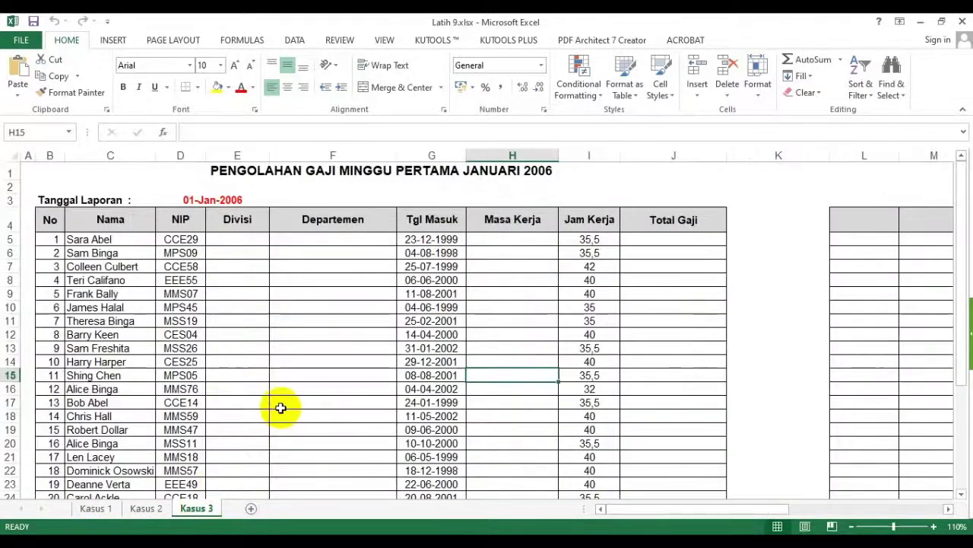
left_click(96, 508)
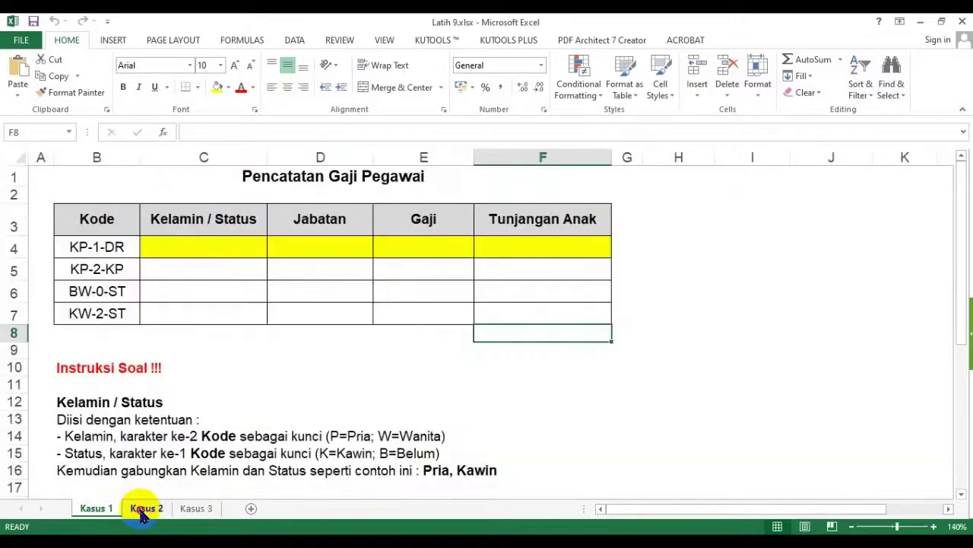
left_click(146, 508)
left_click(192, 509)
left_click(141, 509)
left_click(107, 510)
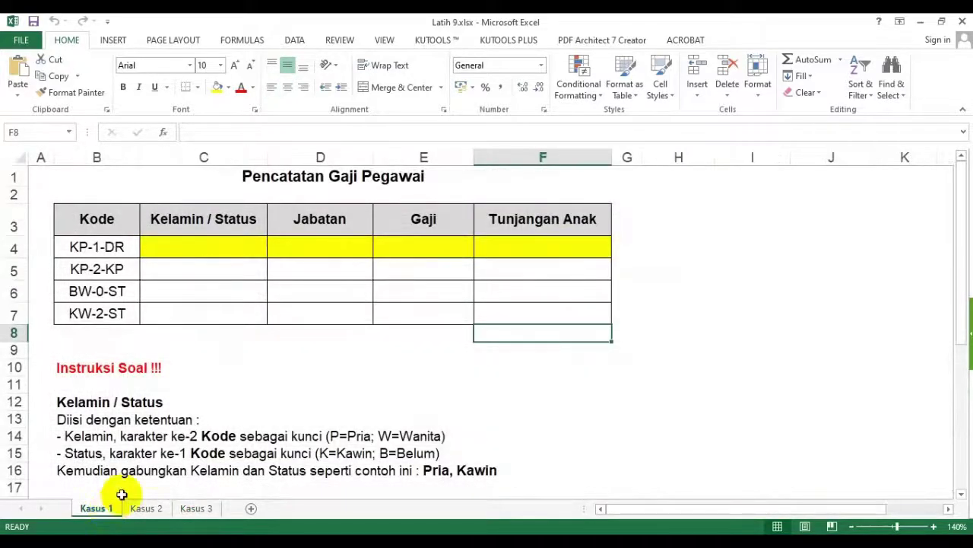
left_click(146, 510)
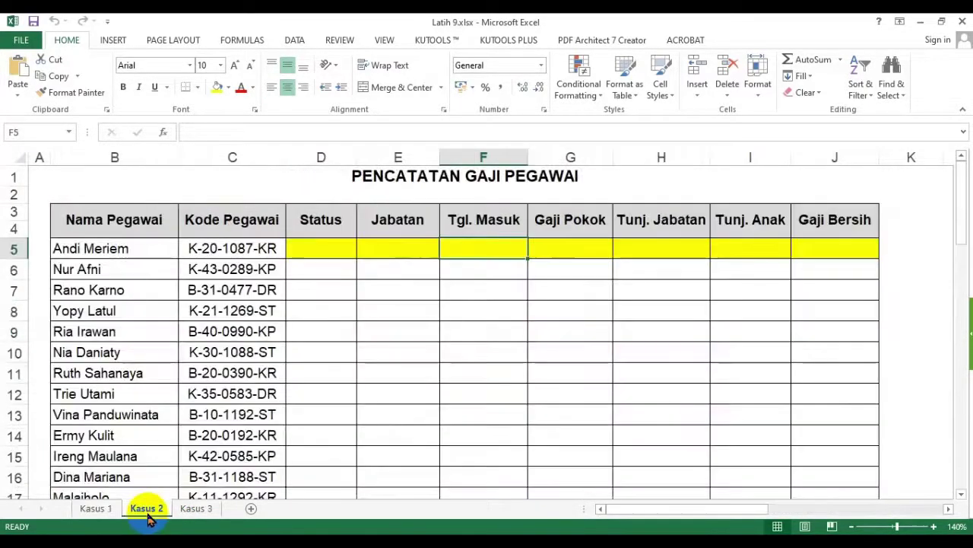
left_click(191, 510)
left_click(95, 508)
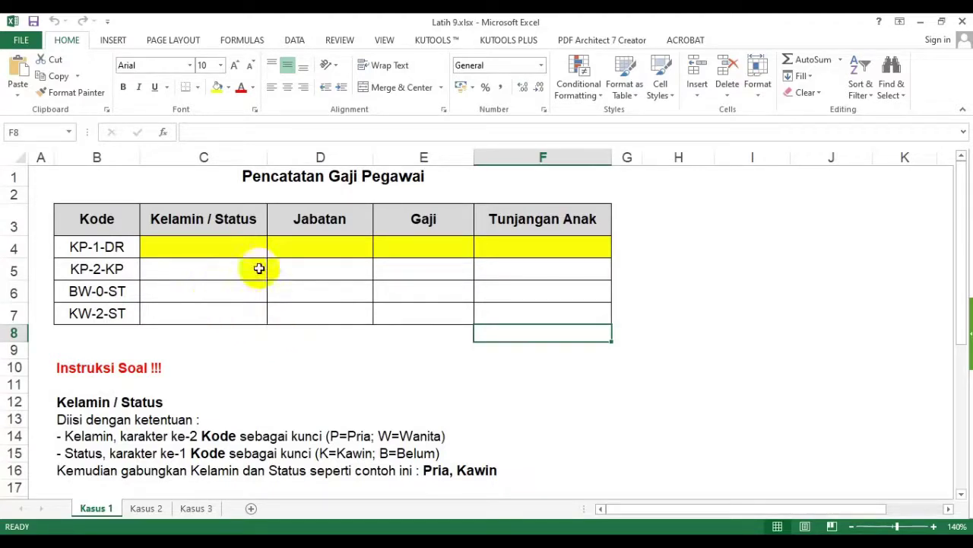
Step: Examine the salary table's empty columns, the Kode entries and the Kelamin / Status and Jabatan instructions on Kasus 1
left_click_drag(255, 219, 504, 317)
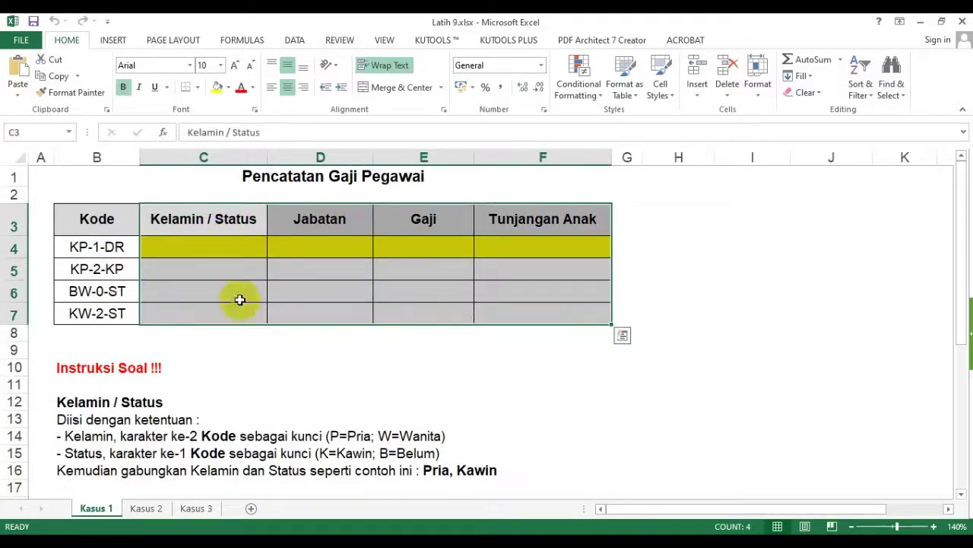
left_click(196, 362)
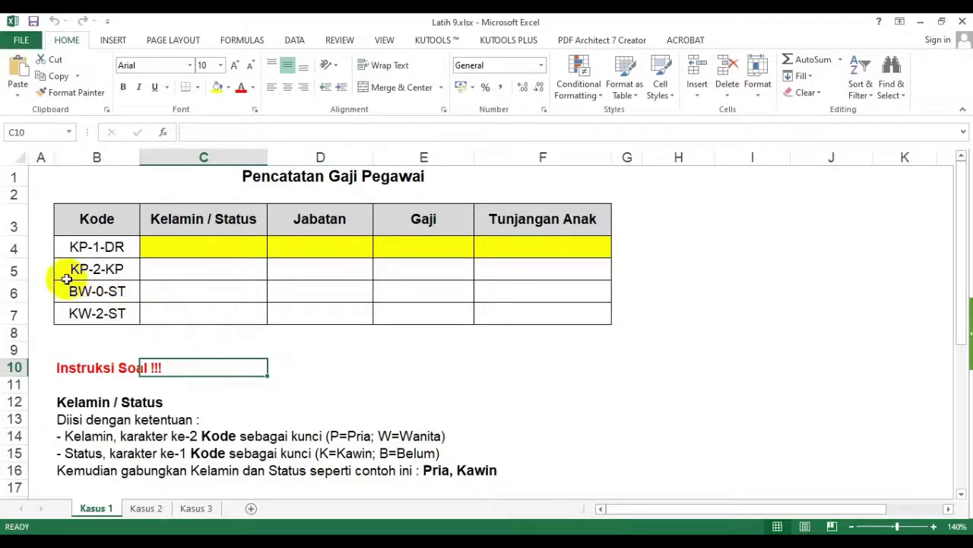
left_click_drag(92, 247, 103, 316)
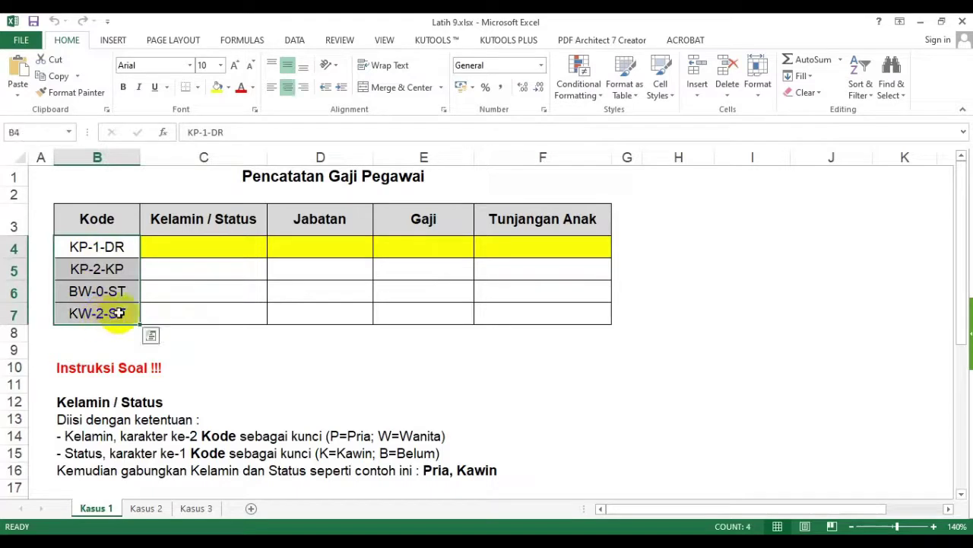
left_click(391, 275)
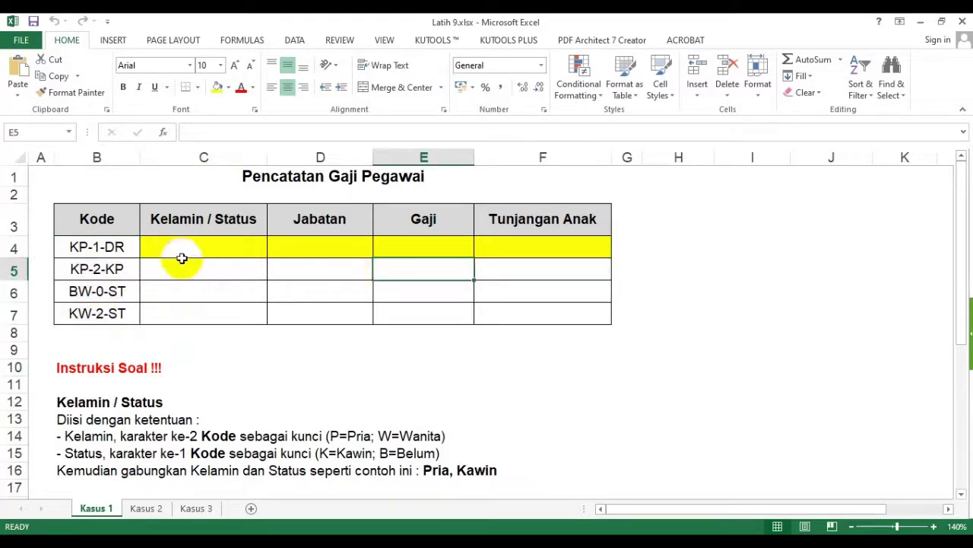
scroll(178, 286, "down", 1)
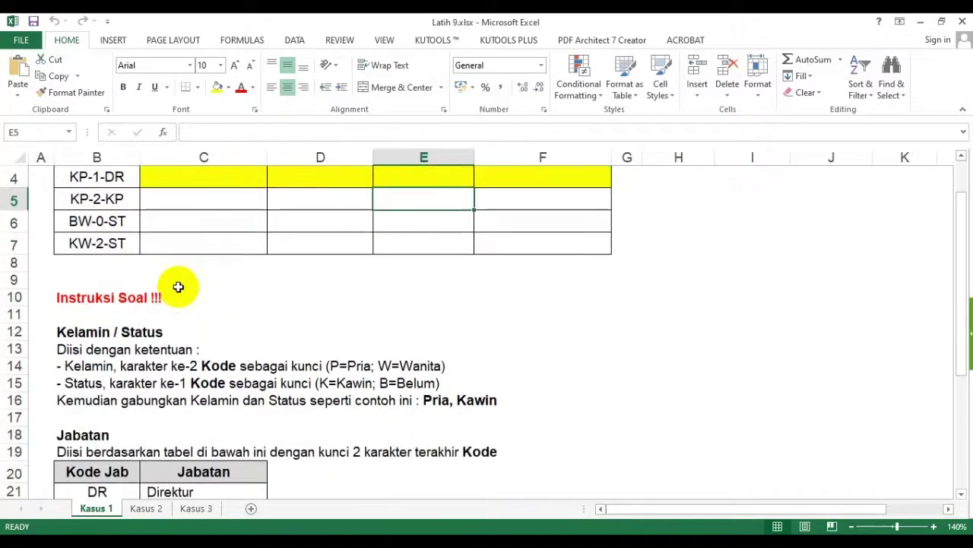
scroll(179, 282, "up", 1)
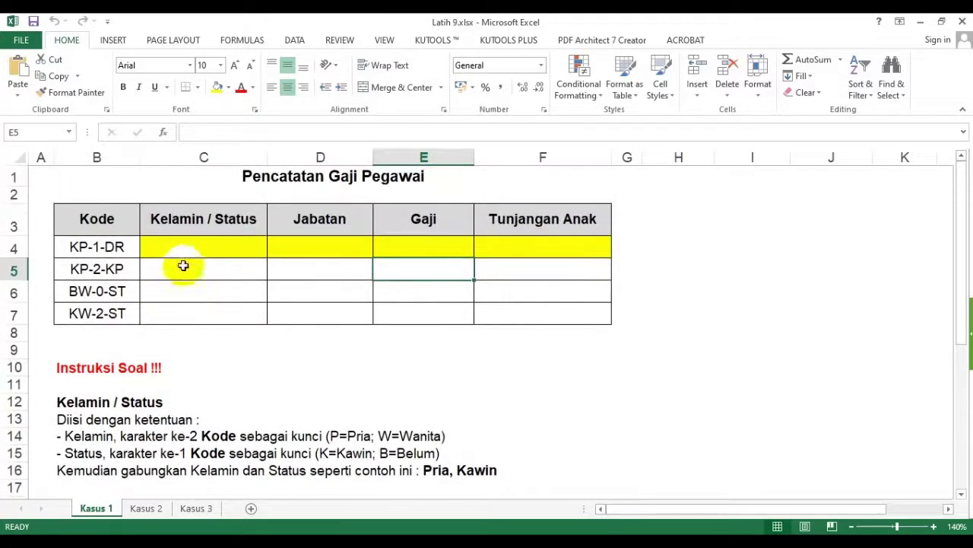
left_click(205, 221)
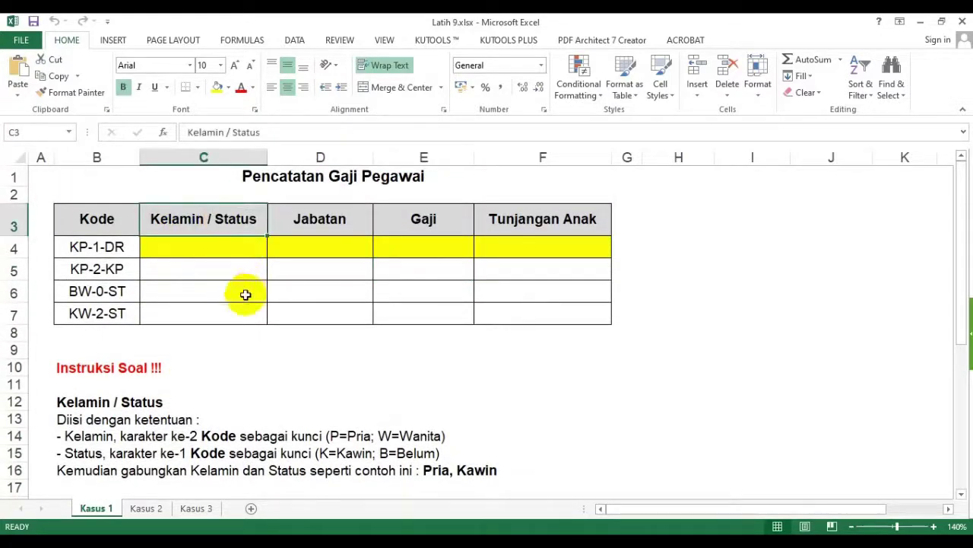
left_click(480, 471)
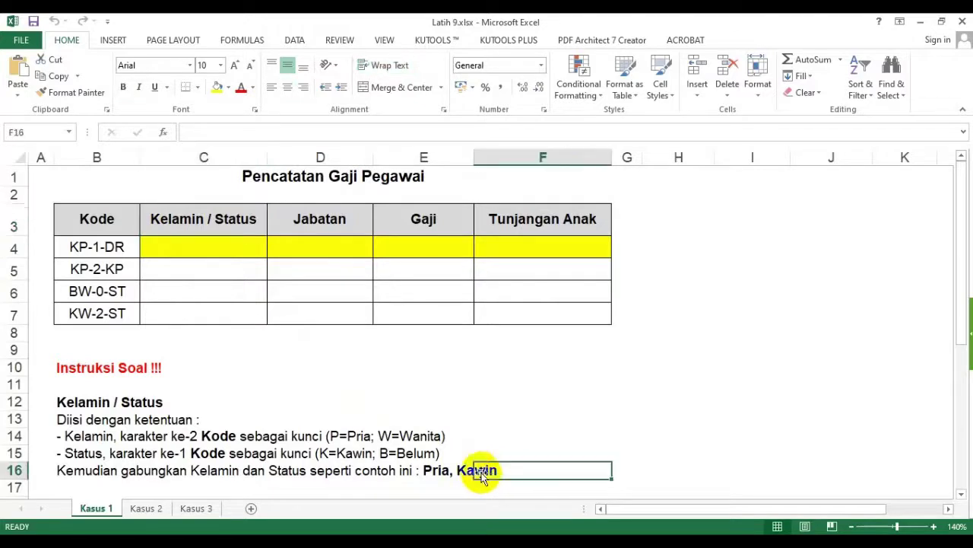
left_click(223, 246)
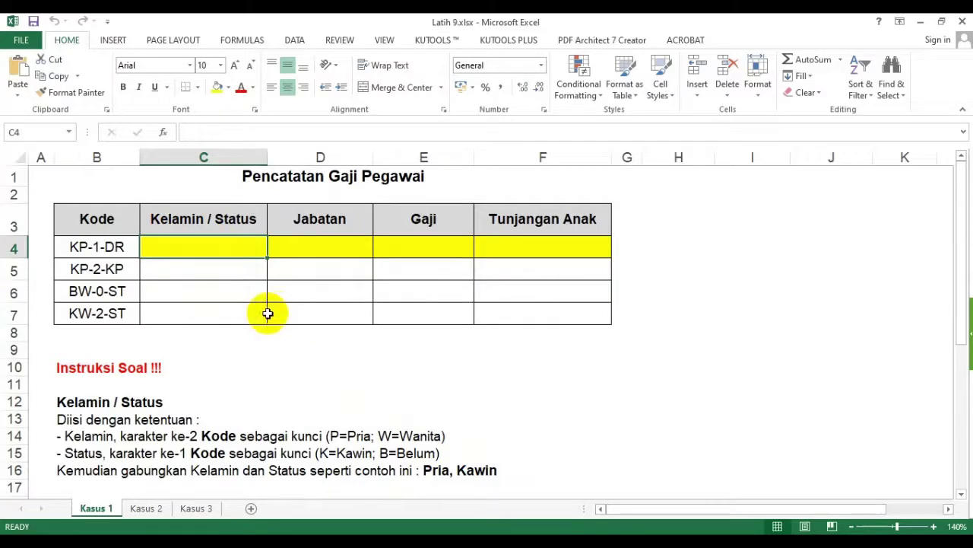
left_click(223, 286)
scroll(222, 281, "down", 3)
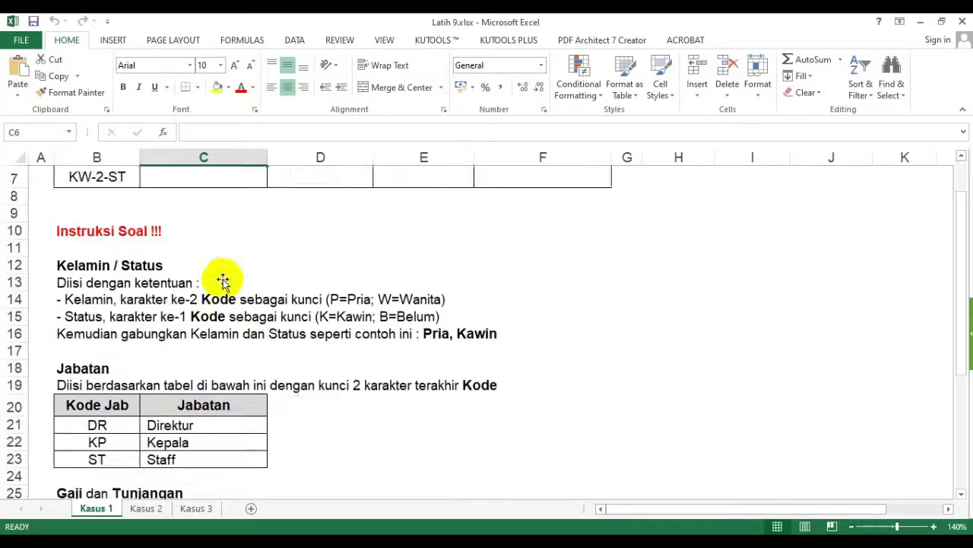
scroll(219, 281, "up", 3)
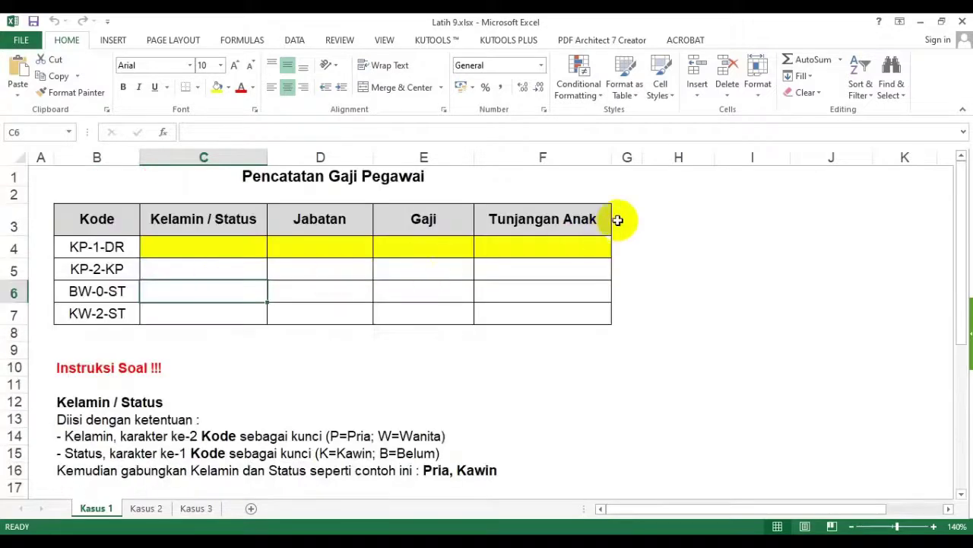
Step: Copy the Tunjangan Anak header cell into H3 and I3 beside the salary table
left_click(691, 213)
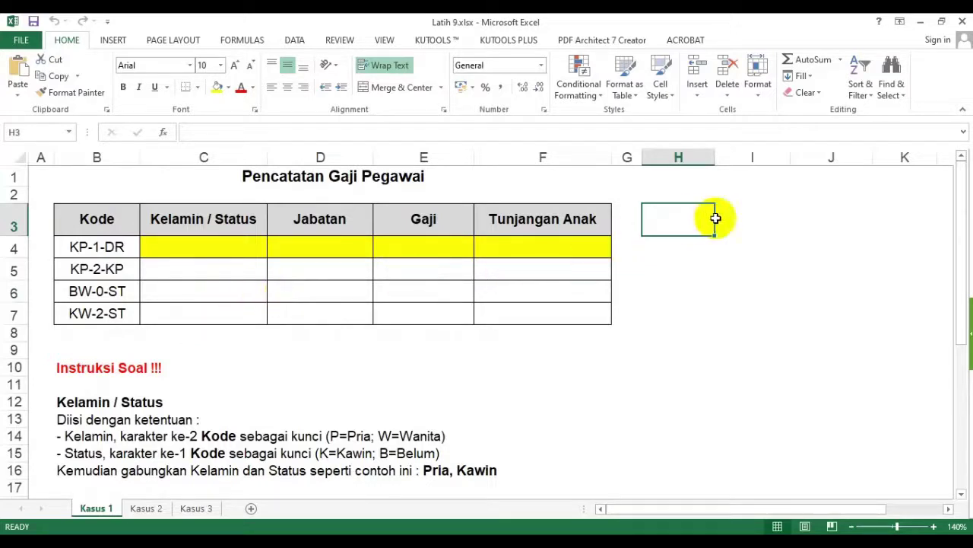
left_click(578, 221)
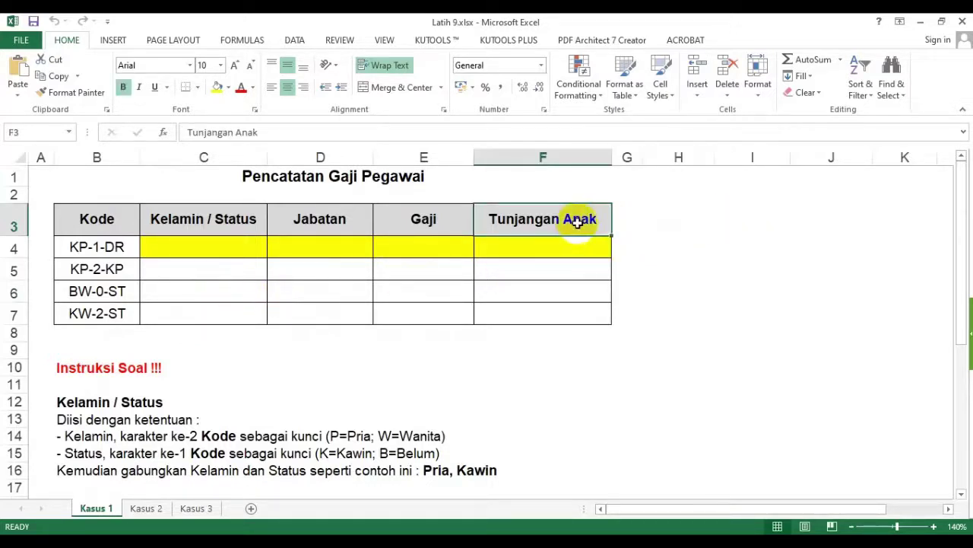
key("ctrl+v")
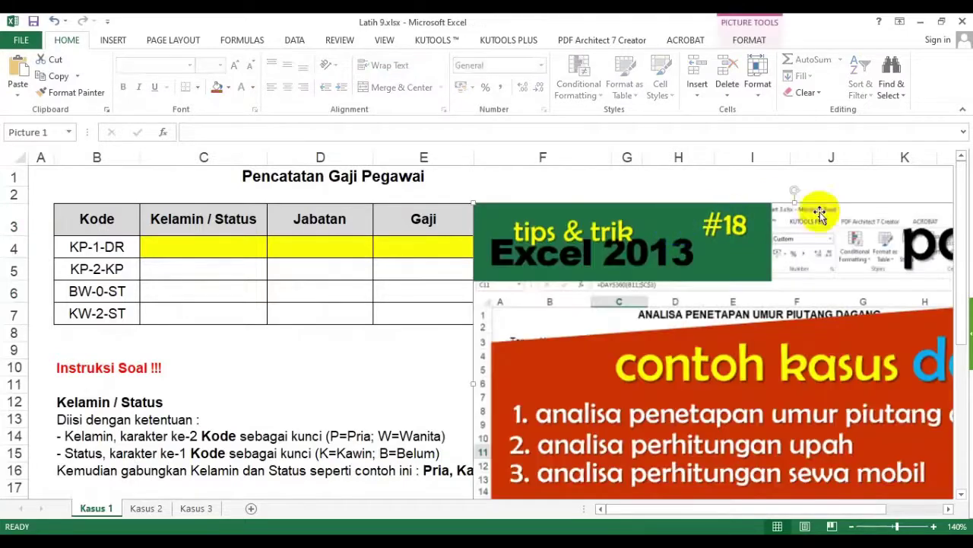
key("ctrl+z")
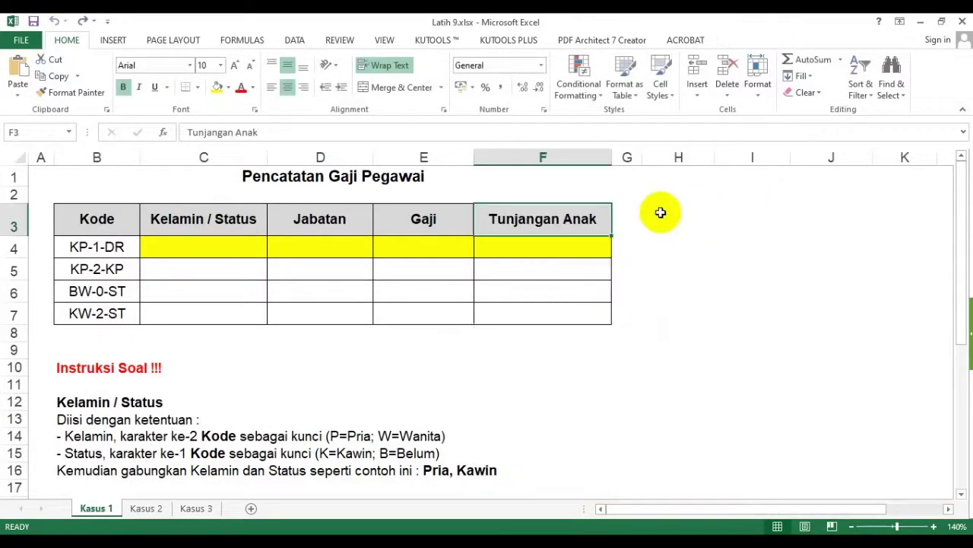
key("ctrl+c")
left_click(702, 221)
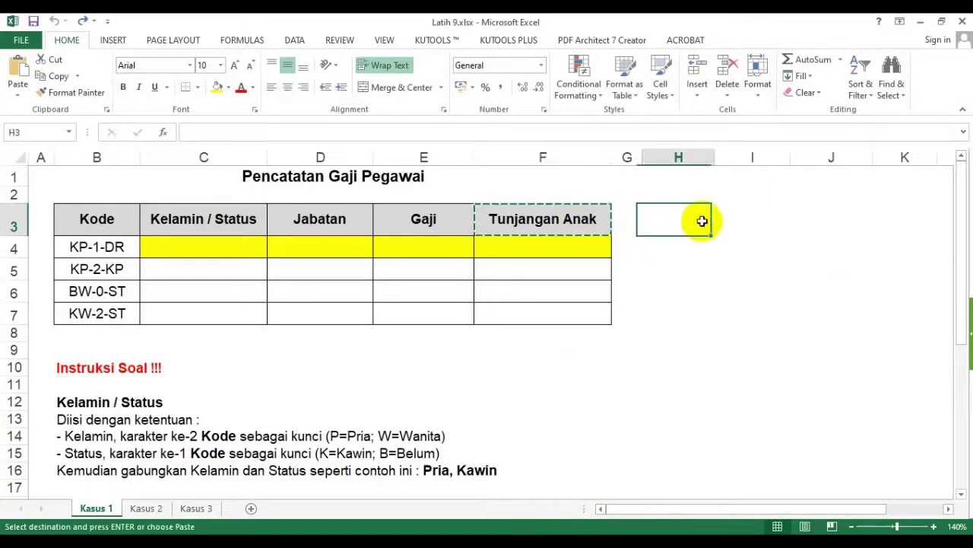
key("ctrl+v")
left_click(762, 223)
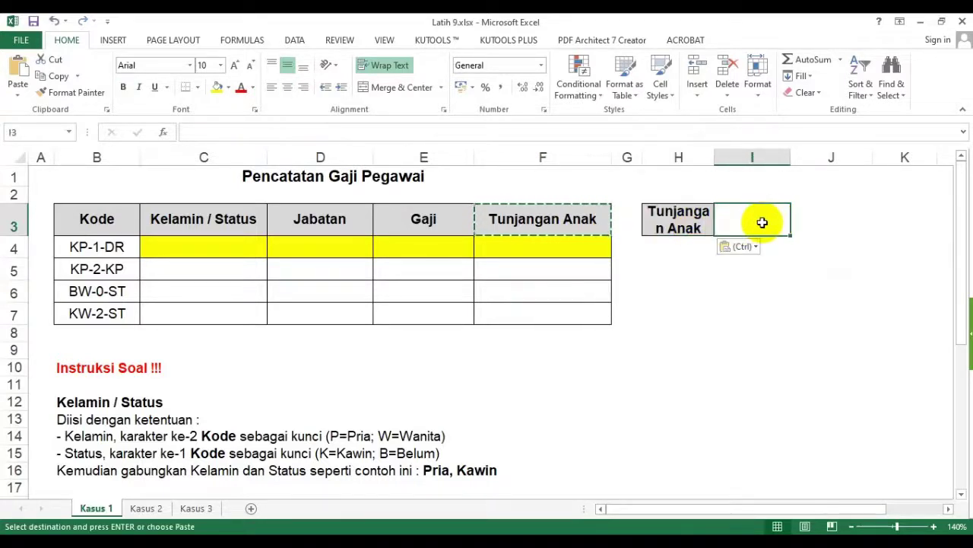
key("ctrl+v")
Step: Change the header texts in H3 and I3 to Kelamin and Status
left_click(665, 214)
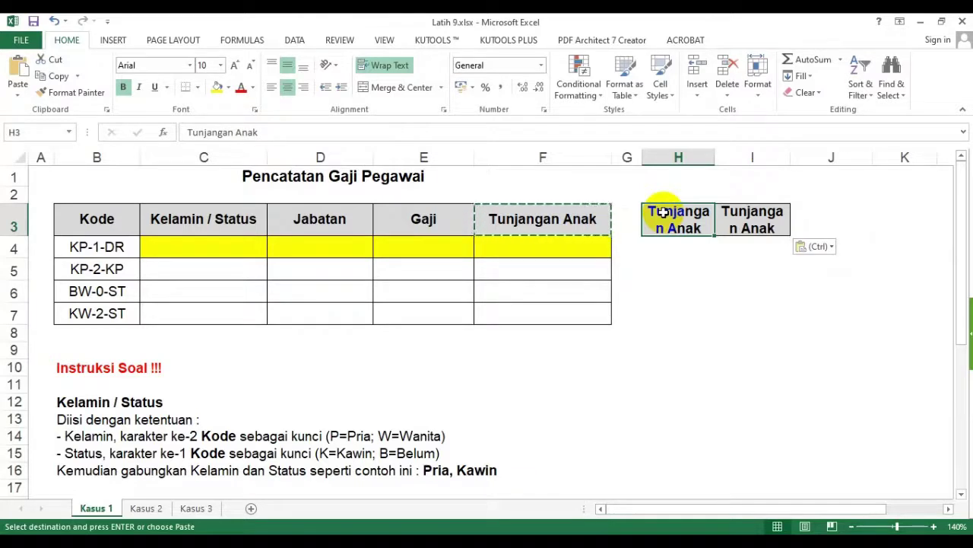
type("Kelamin")
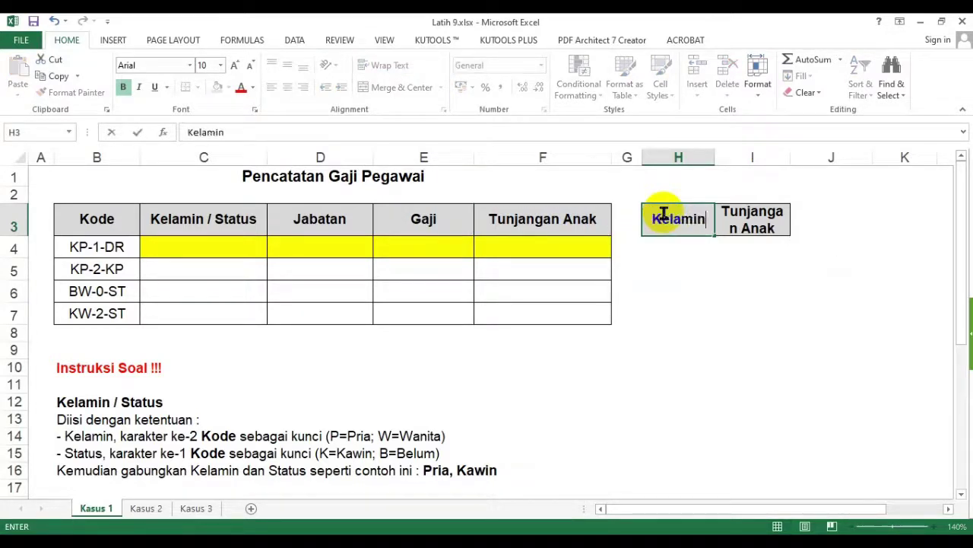
key("Tab")
type("Status")
key("Return")
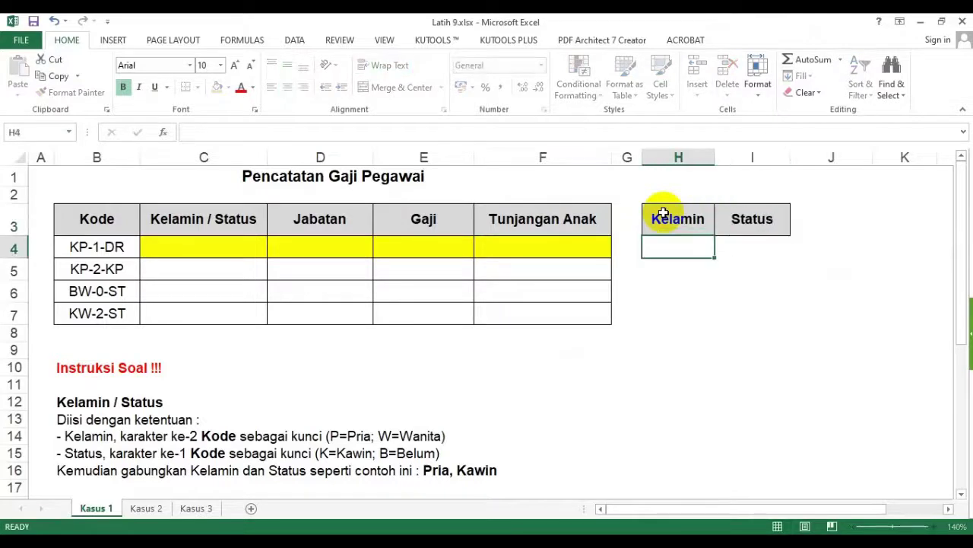
Step: Apply all borders to the range H4:I7 under the Kelamin and Status headers
left_click(747, 310, "shift")
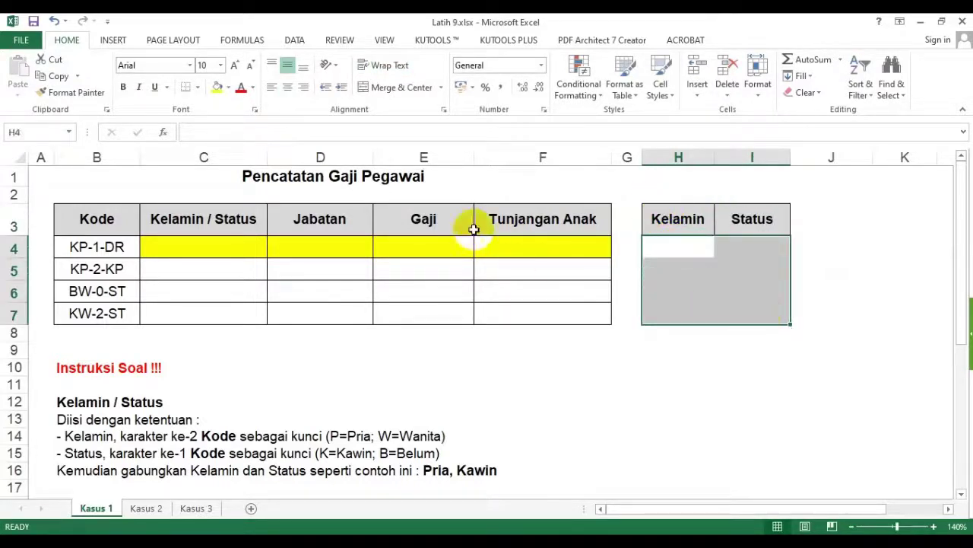
left_click(197, 87)
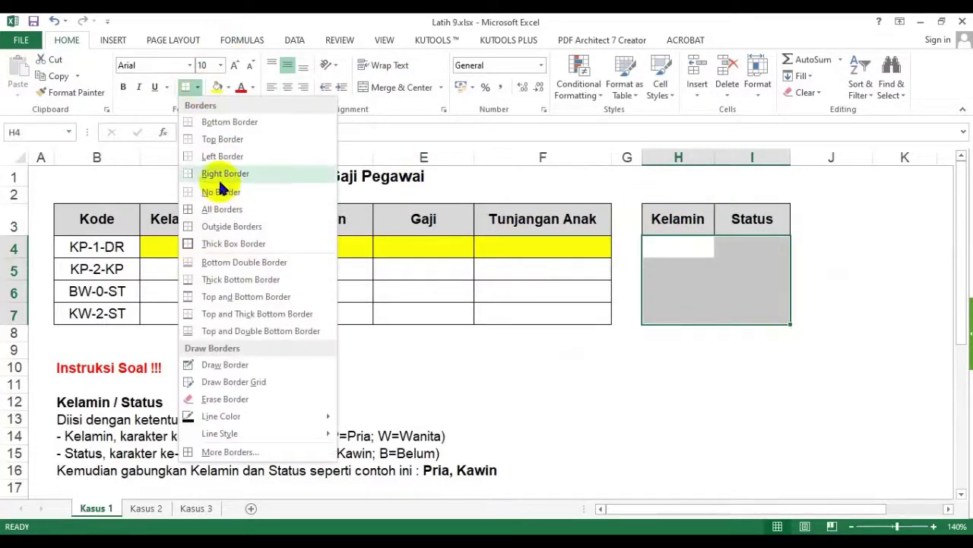
left_click(218, 209)
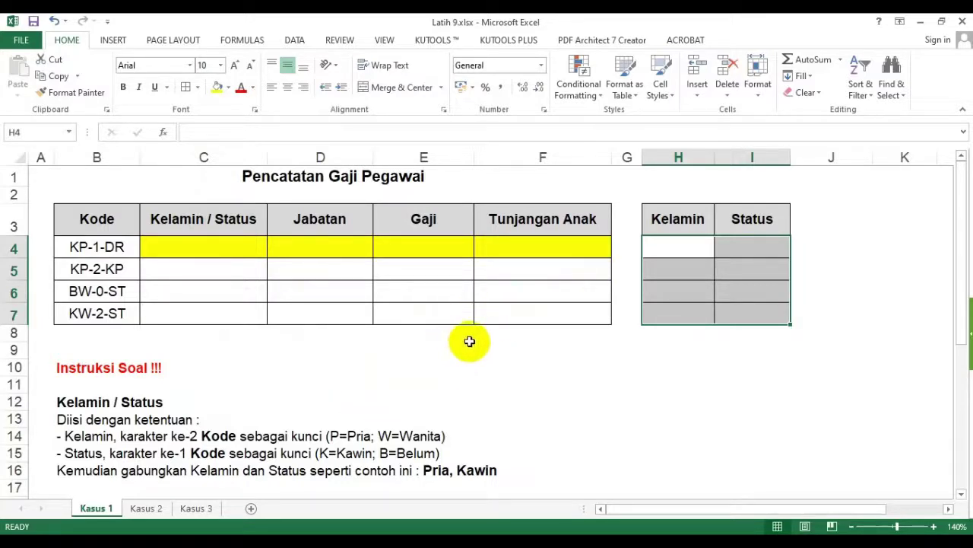
Step: Start an IF formula in H4 under Kelamin with the condition mid(B4;2;1)="P" and question-mark placeholders for both results
left_click(681, 247)
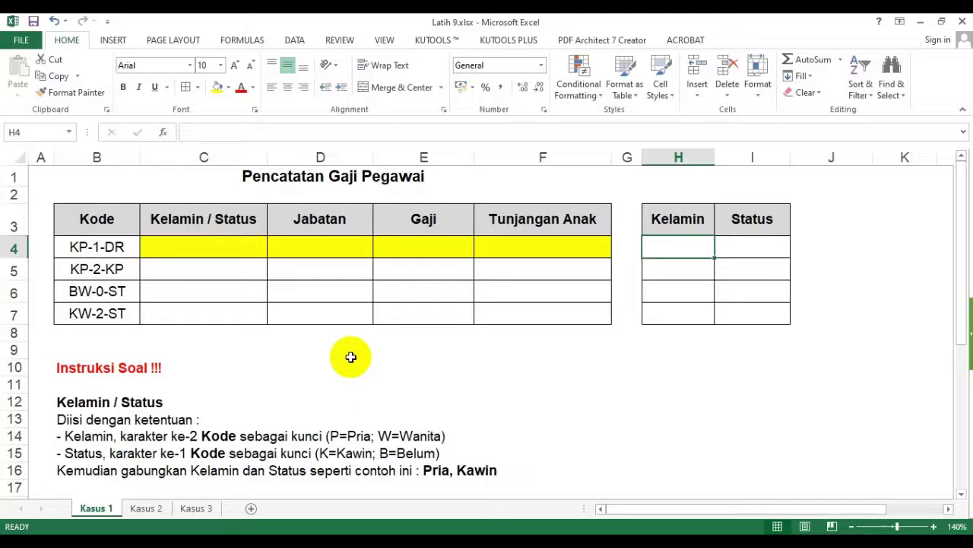
type("=if(")
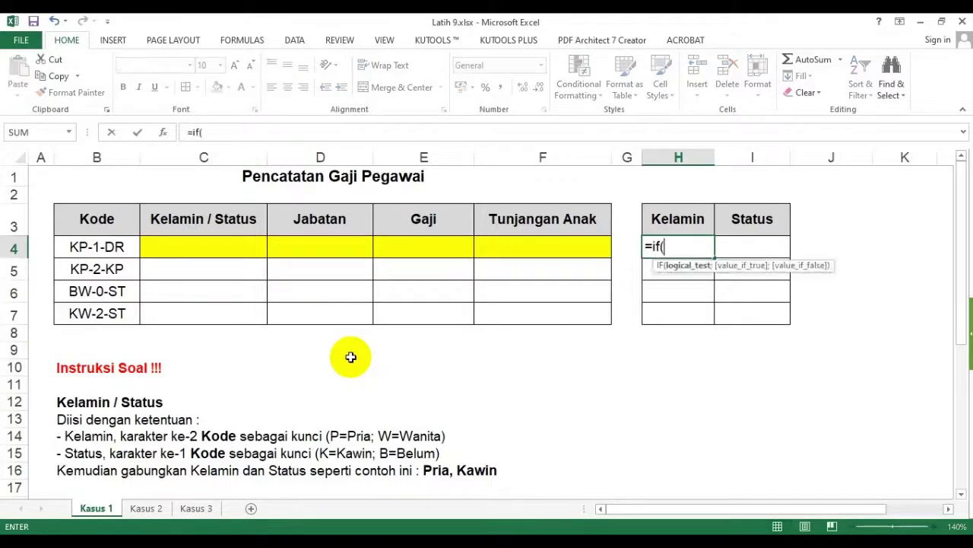
type("?;?;?")
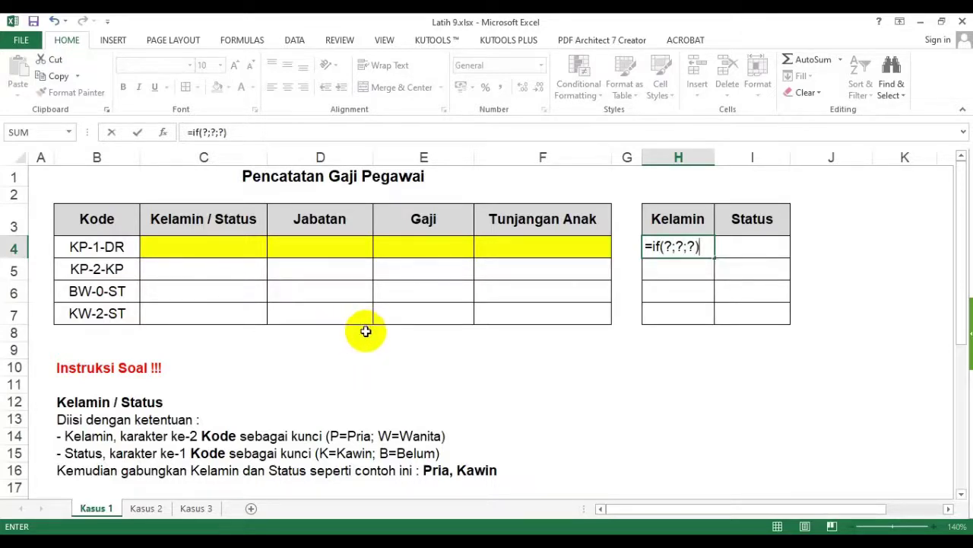
double_click(667, 247)
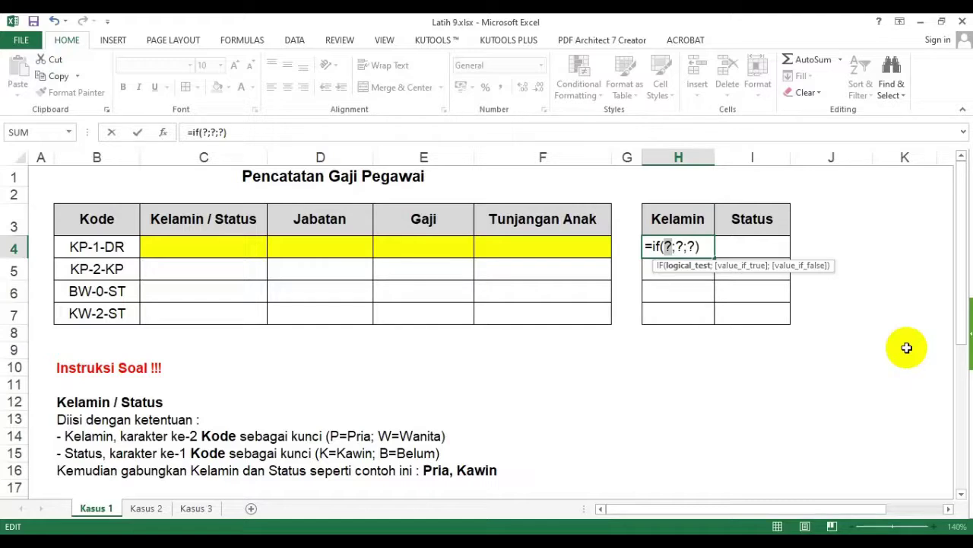
type("mid(")
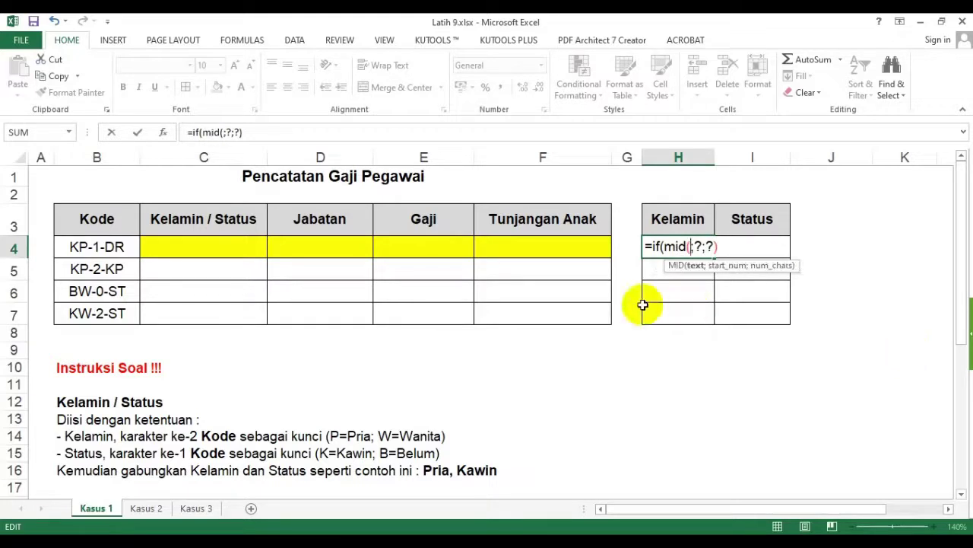
left_click(84, 246)
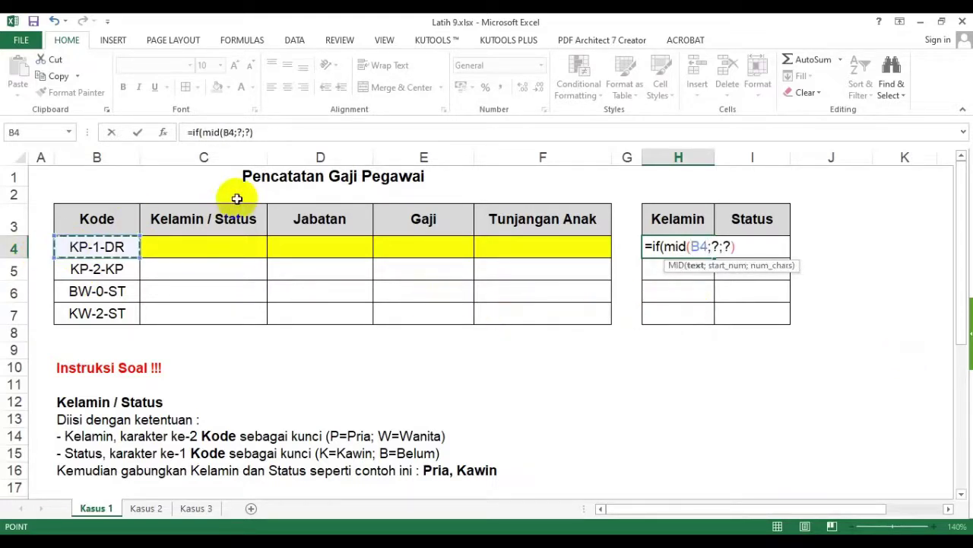
type(";2;1")
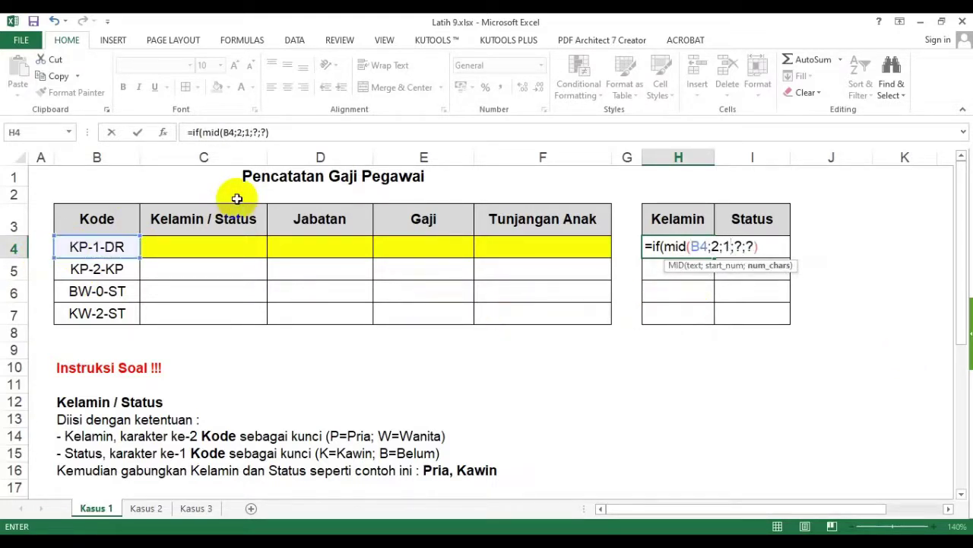
type(")=\"P\"")
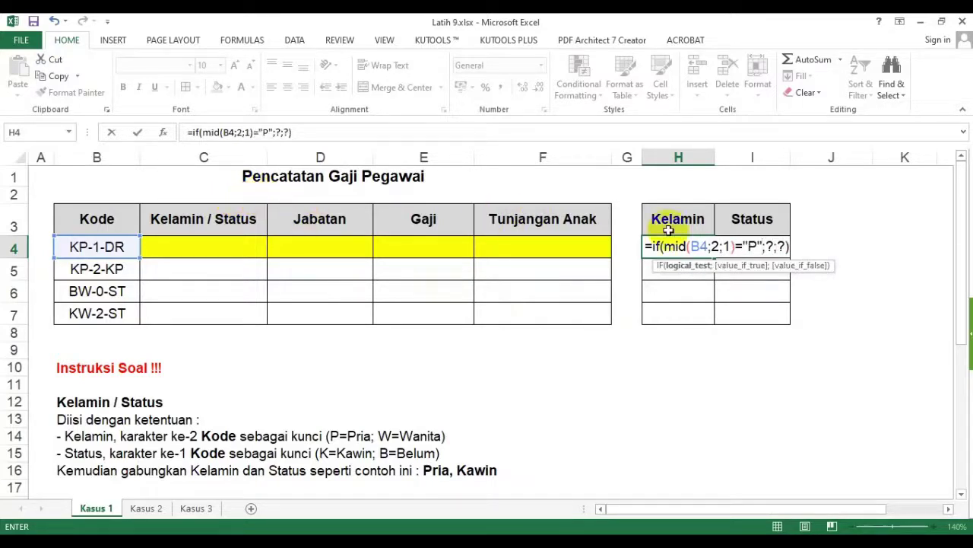
Step: Complete the Kelamin formula in H4 to return "Pria" when the condition is true and "Wanita" when it is false
double_click(769, 245)
type("\"Pria\"")
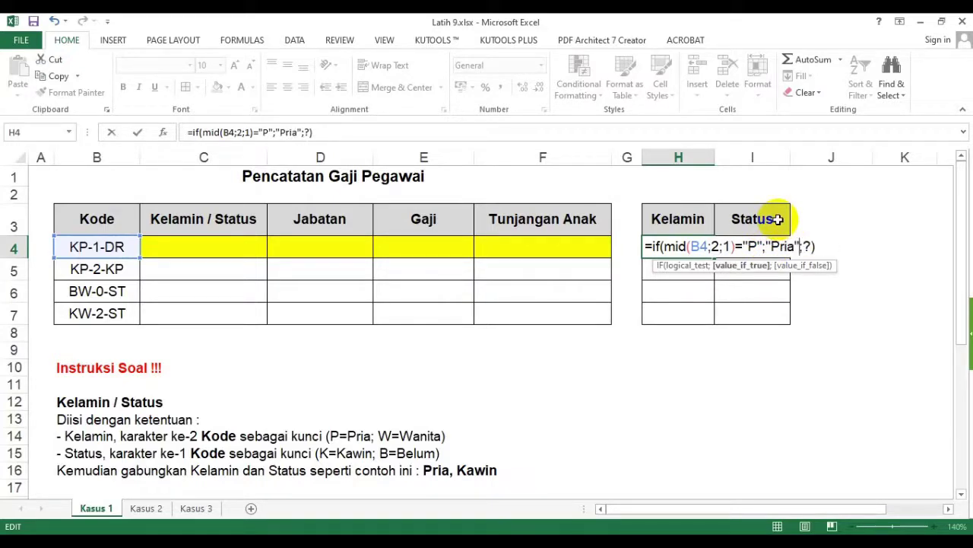
double_click(808, 246)
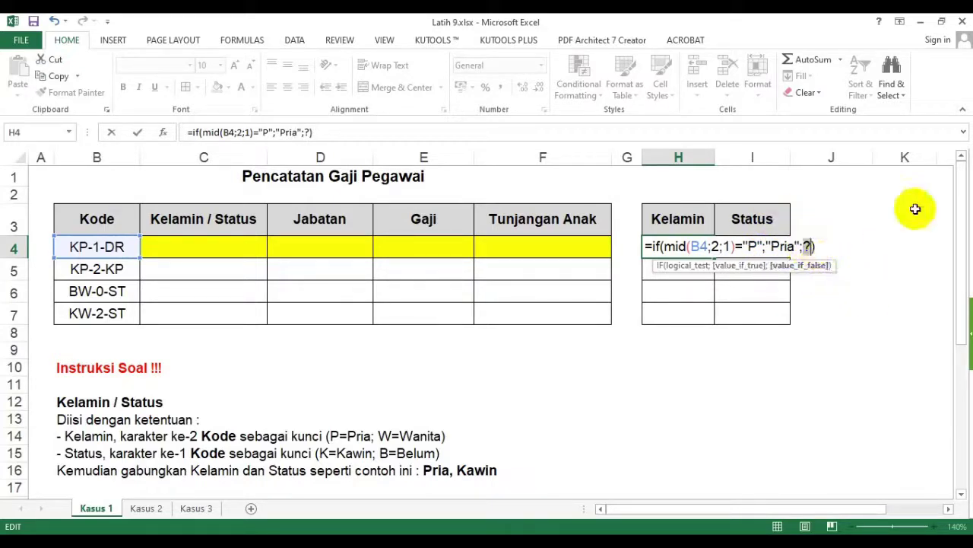
type("\"Wanita\"")
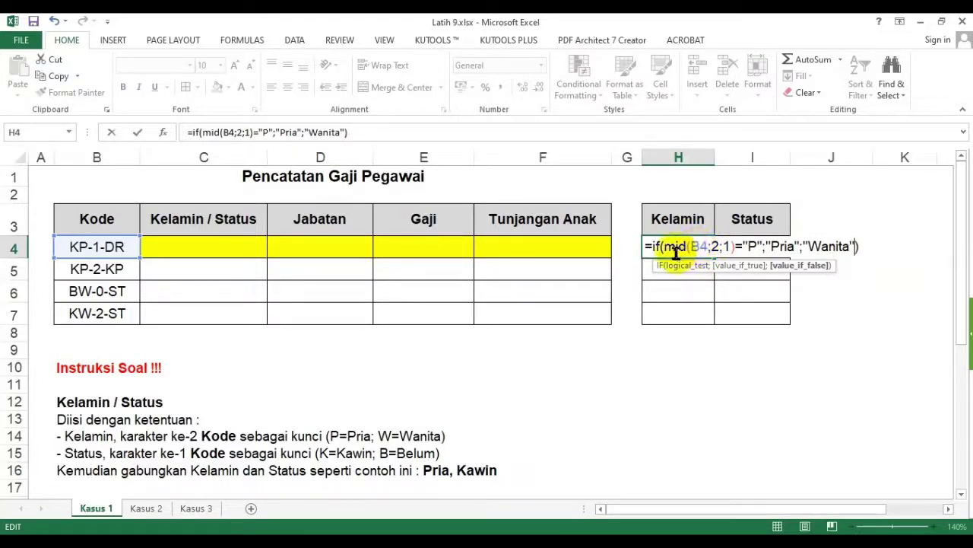
left_click_drag(669, 247, 761, 247)
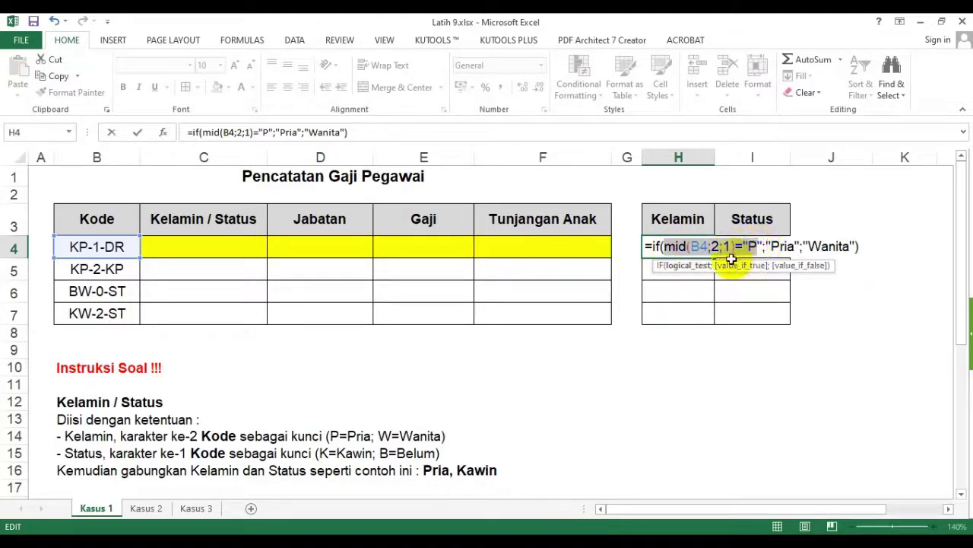
left_click(768, 246)
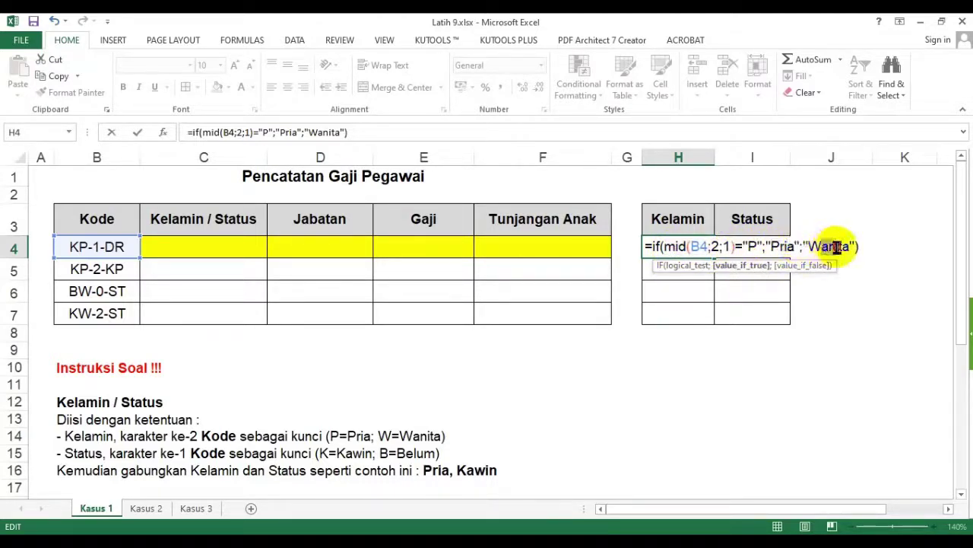
left_click_drag(820, 247, 837, 247)
key("Return")
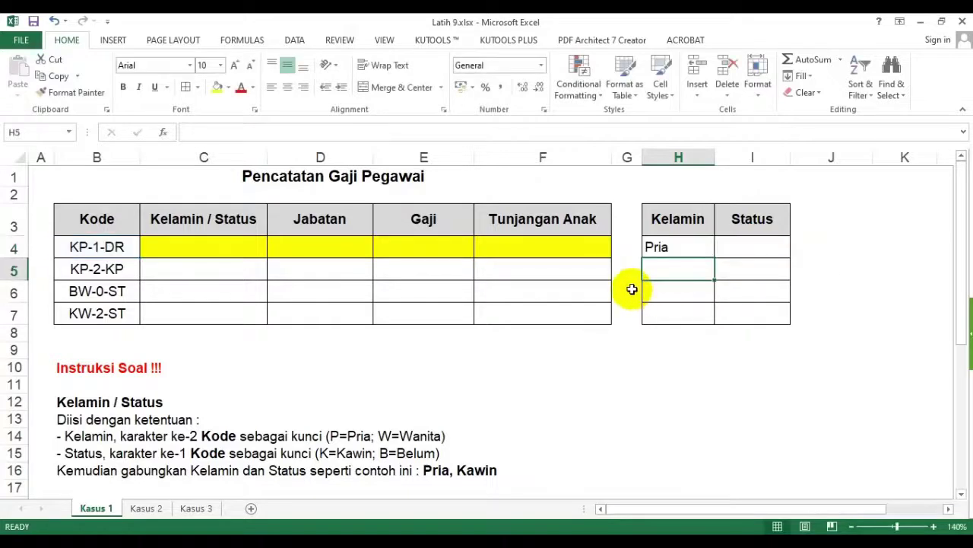
Step: Fill the Kelamin formula from H4 down through H7
left_click(688, 251)
left_click_drag(713, 257, 711, 322)
left_click(743, 246)
left_click(678, 247)
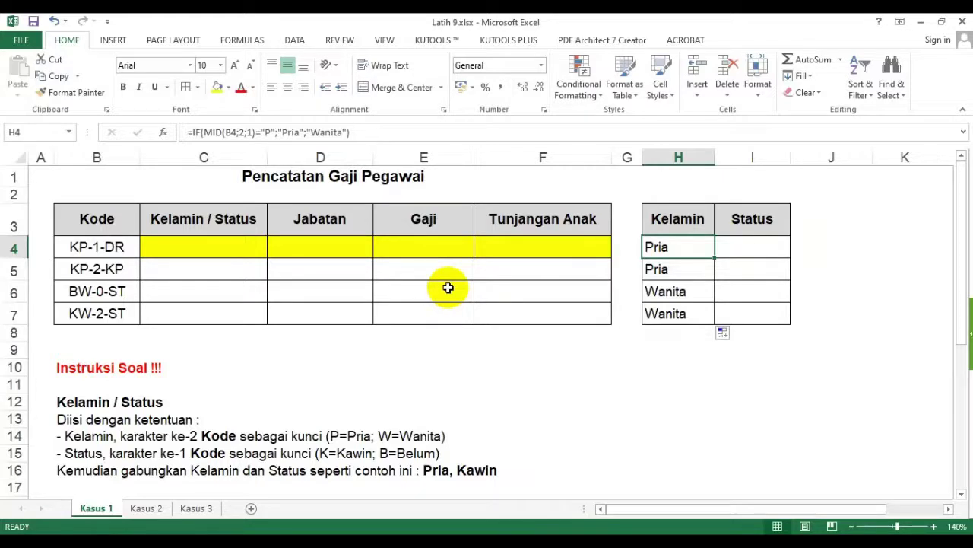
left_click(848, 272)
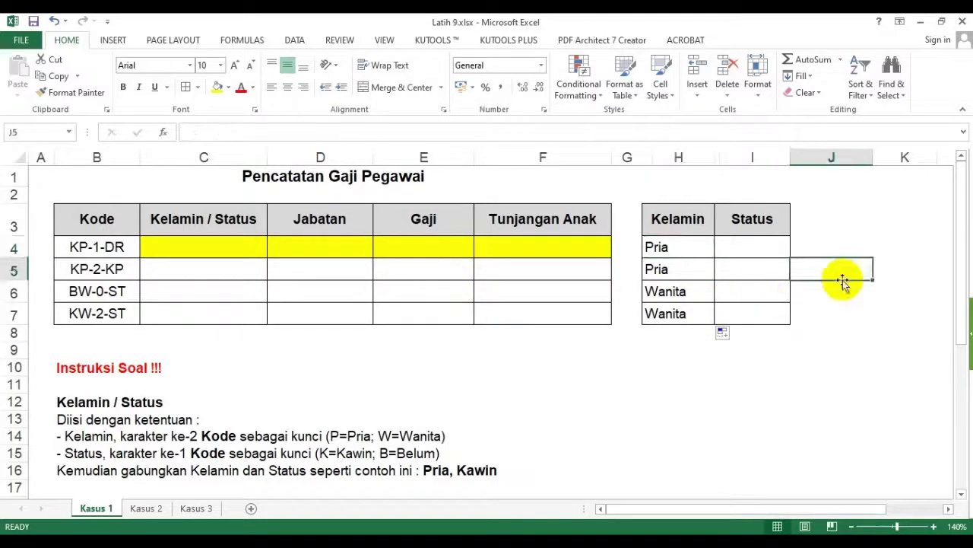
Step: Start an IF formula in I4 under Status with the condition left(B4;1)="K" and question-mark placeholders for both results
left_click(752, 246)
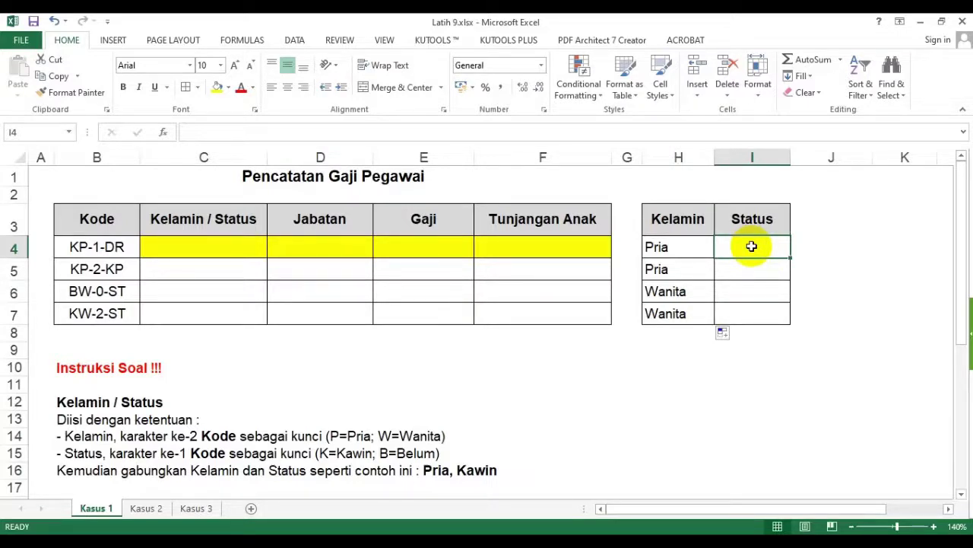
type("=if(")
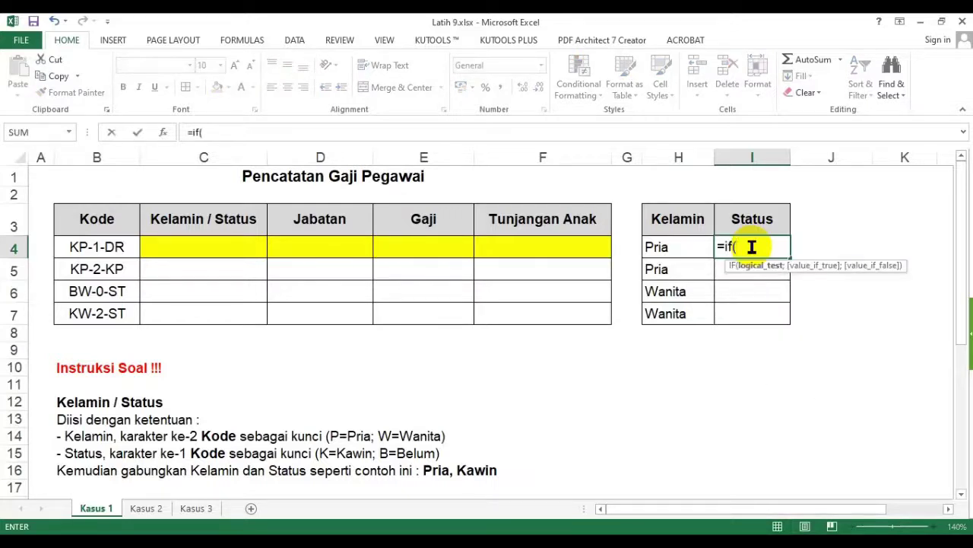
type("?;?;?)")
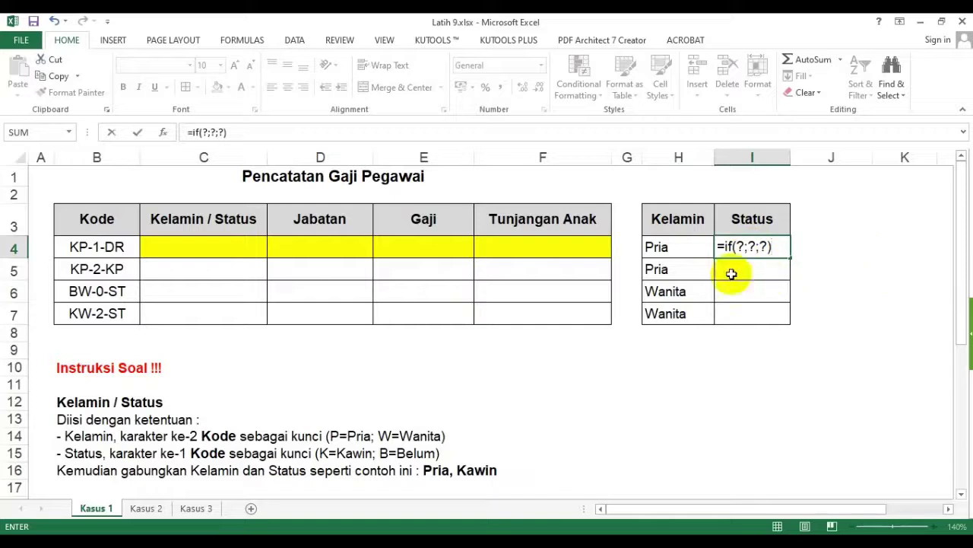
double_click(739, 246)
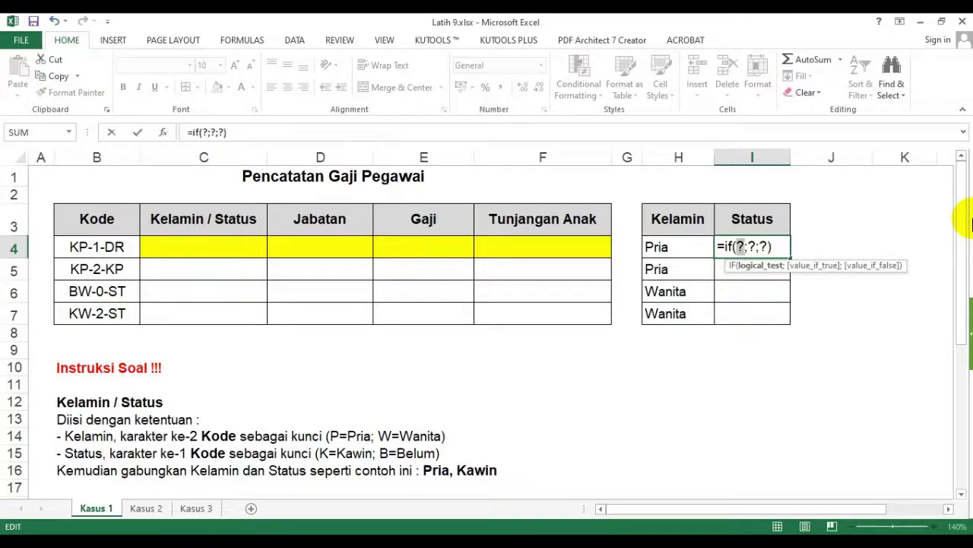
type("left(")
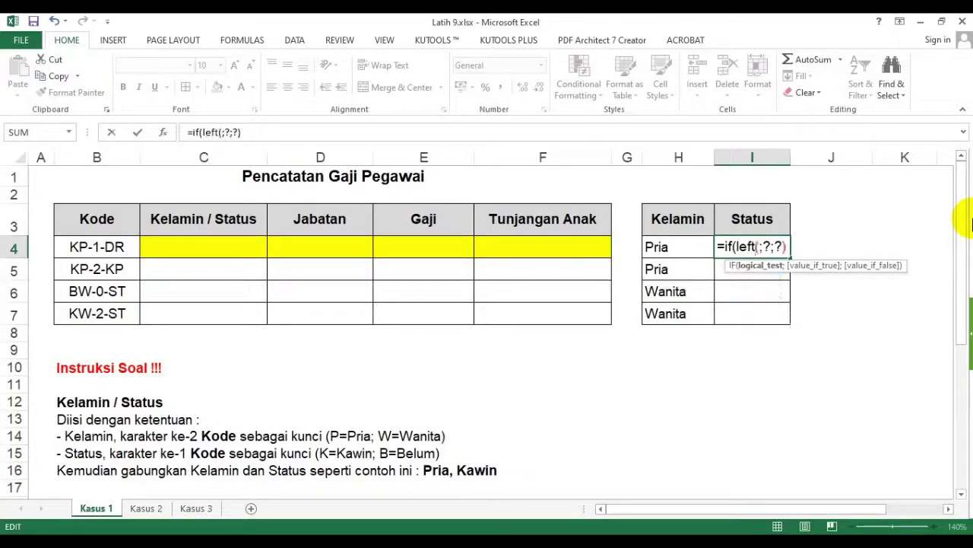
left_click(127, 245)
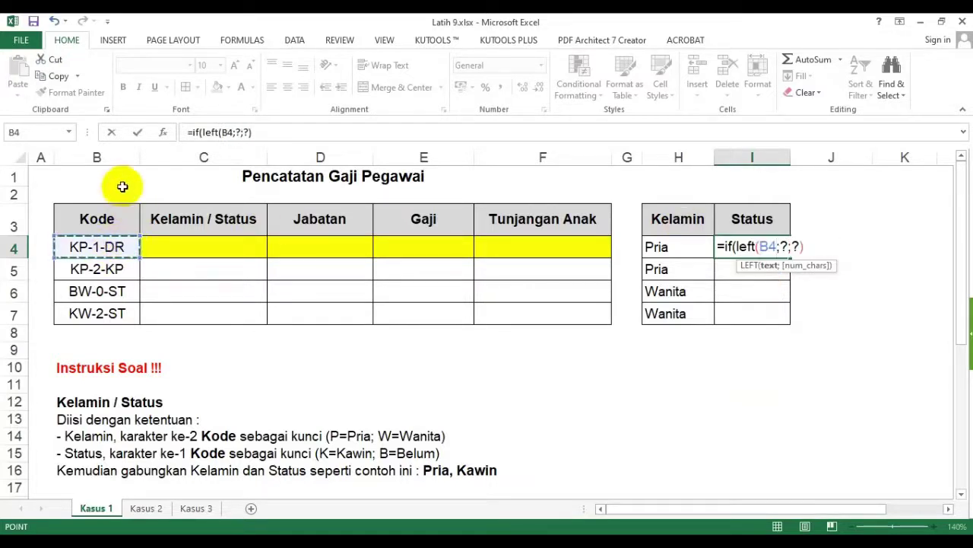
type(";1)=\"")
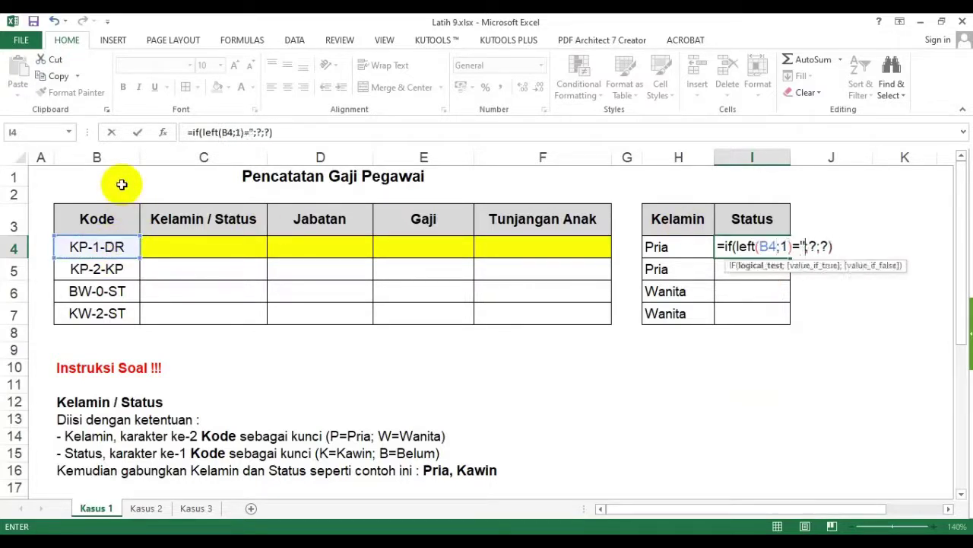
type("K\"")
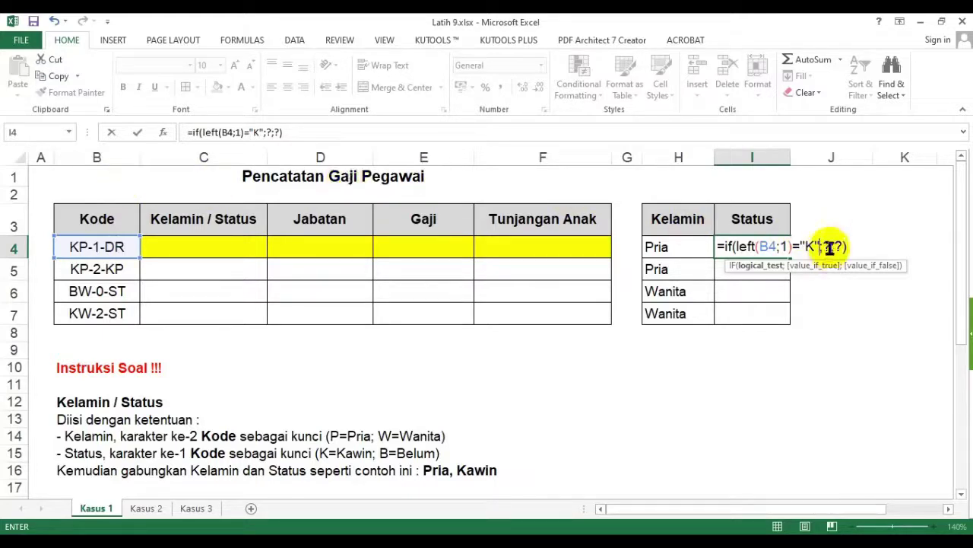
Step: Complete the I4 formula with "Kawin" for true and "Belum" for false, and fill it down through I7
type("\"Kaw")
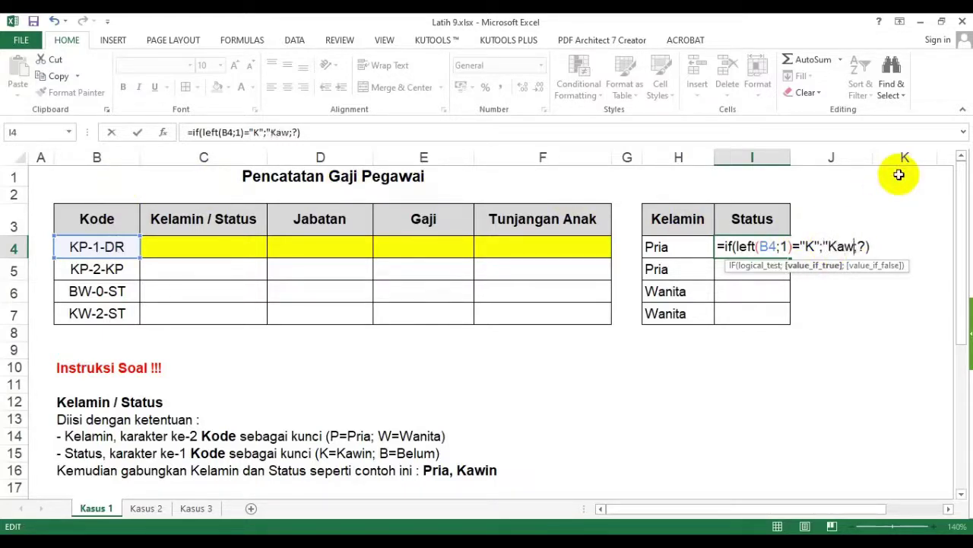
type("sin")
key("BackSpace")
key("BackSpace")
key("BackSpace")
type("in\"")
double_click(878, 245)
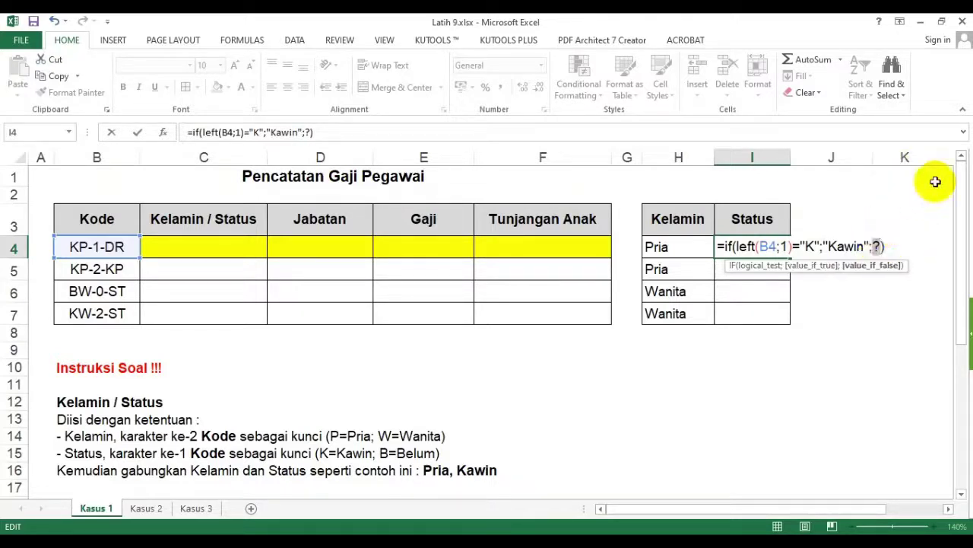
type("\"Belum")
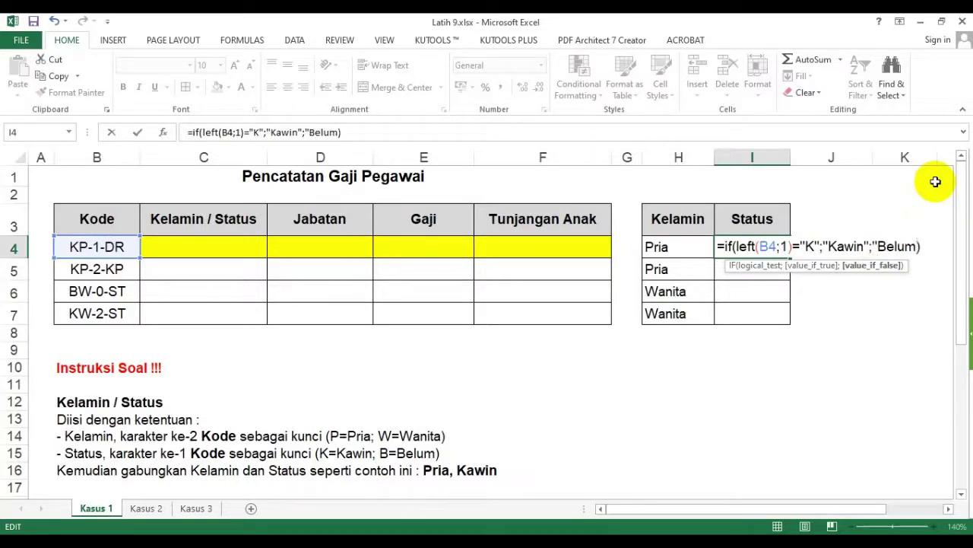
type("\"")
key("Return")
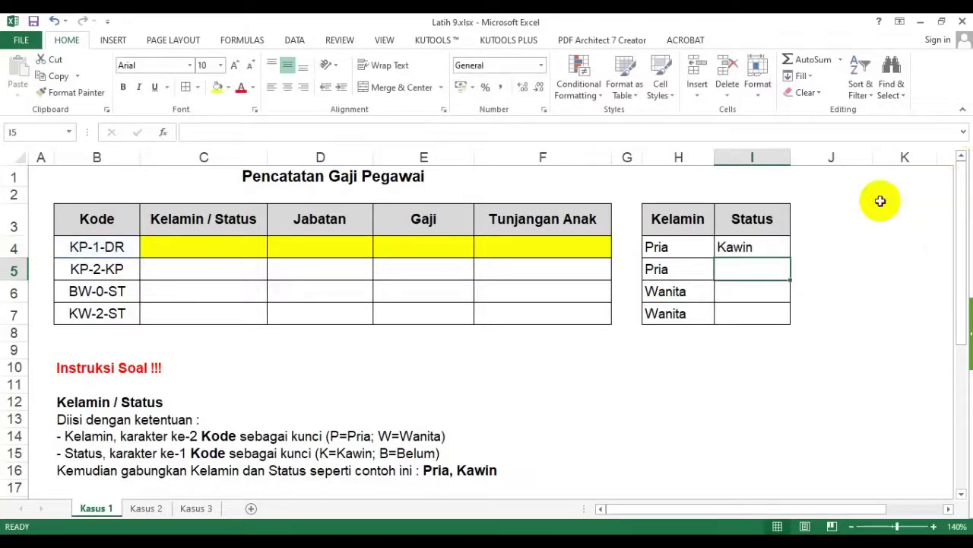
left_click(779, 247)
left_click_drag(789, 258, 776, 315)
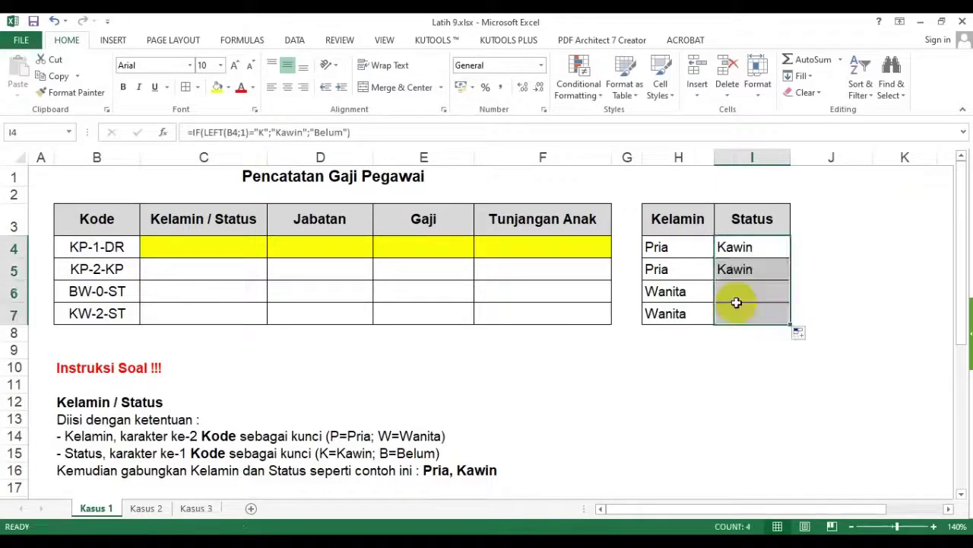
Step: Enter =H4&", "&I4 in C4 to join Kelamin and Status, and fill the formula down through C7
left_click(217, 250)
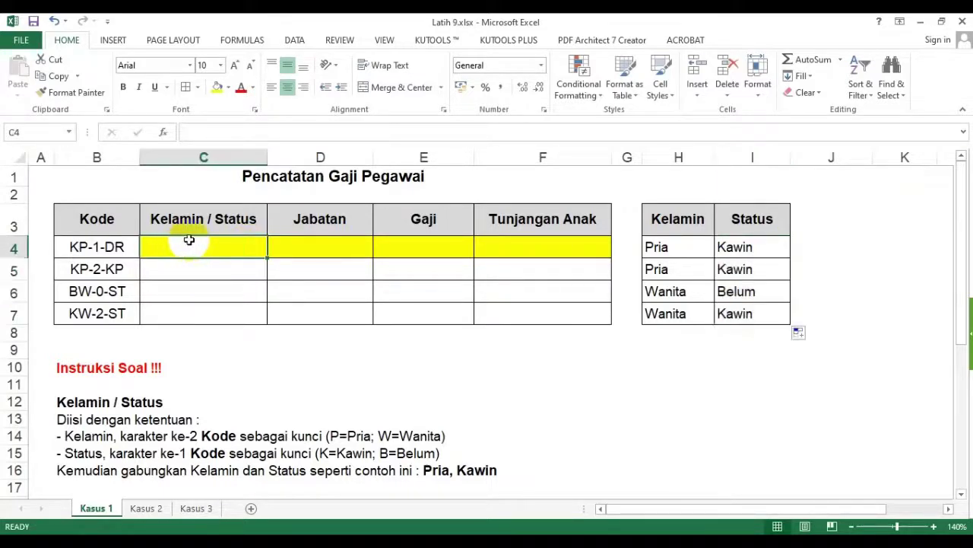
left_click_drag(231, 217, 195, 316)
left_click(200, 246)
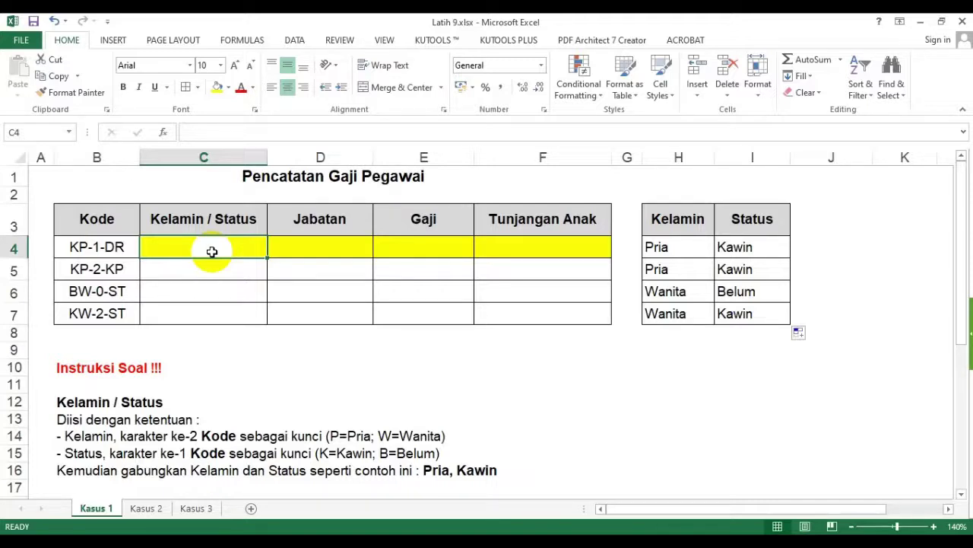
type("=")
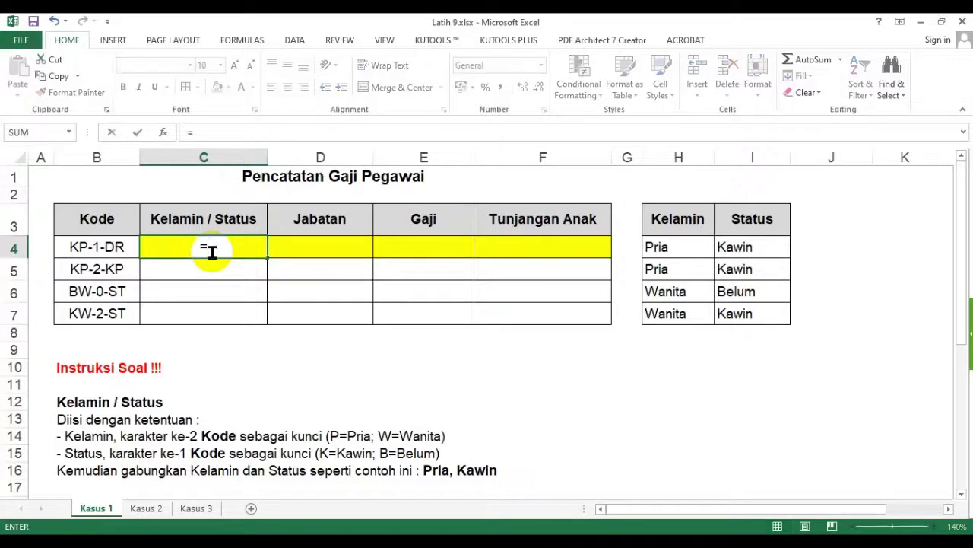
left_click(671, 247)
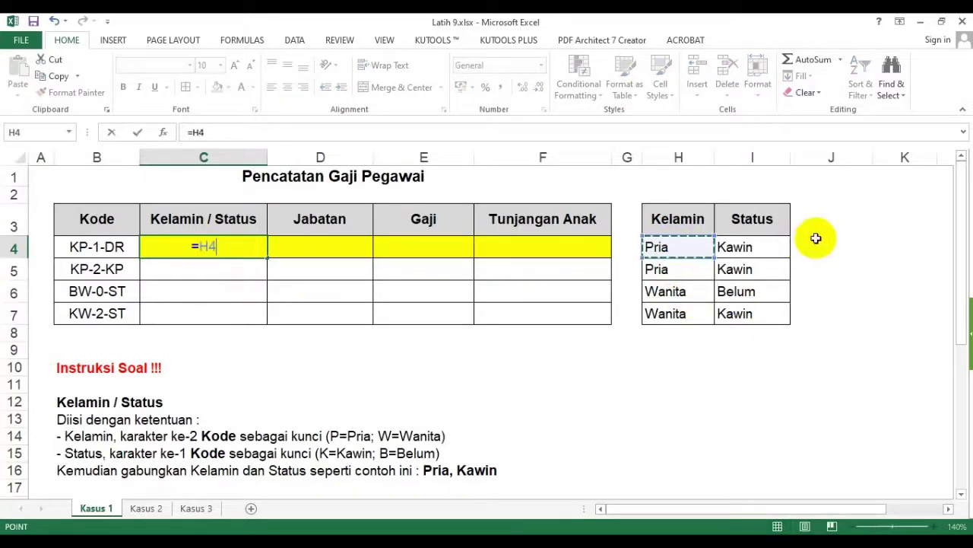
type("&")
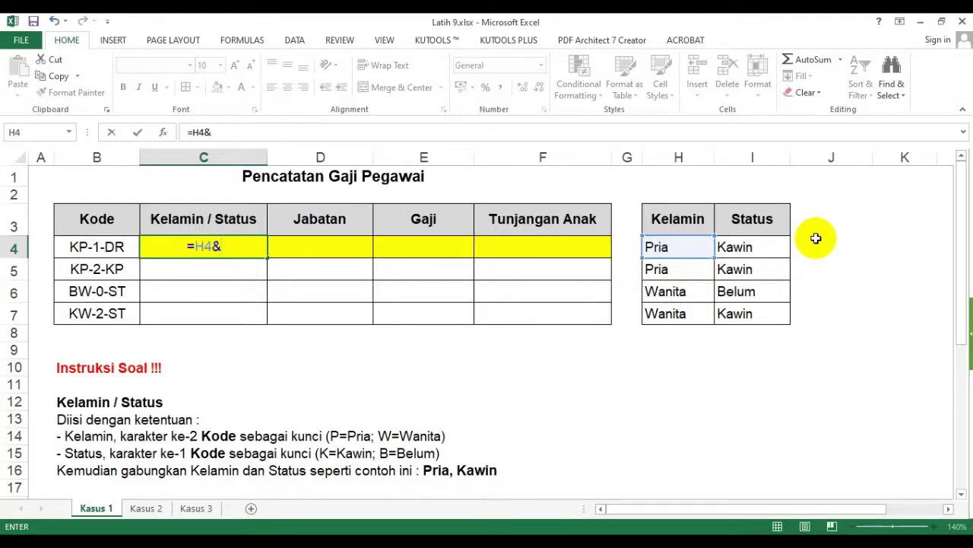
type("\",")
type("\"")
type("&")
left_click(756, 245)
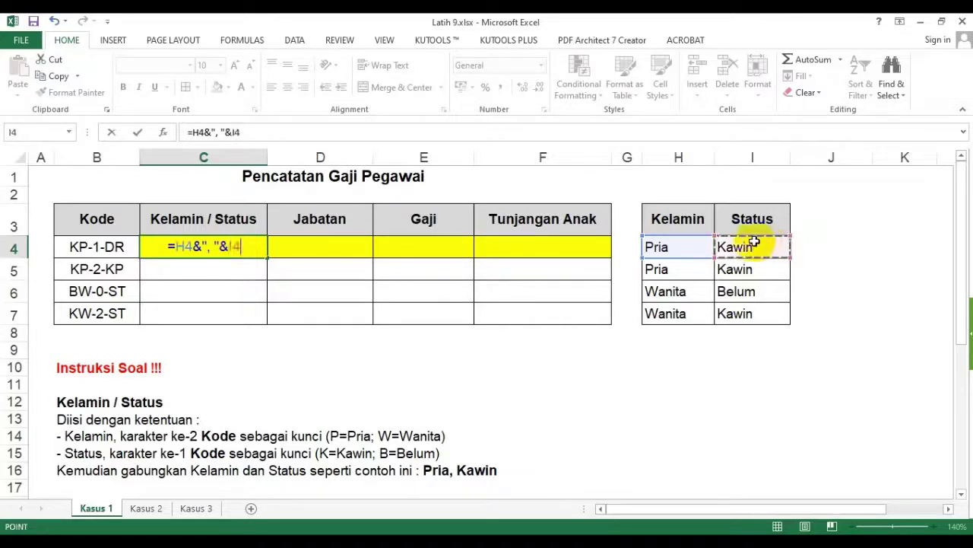
key("Return")
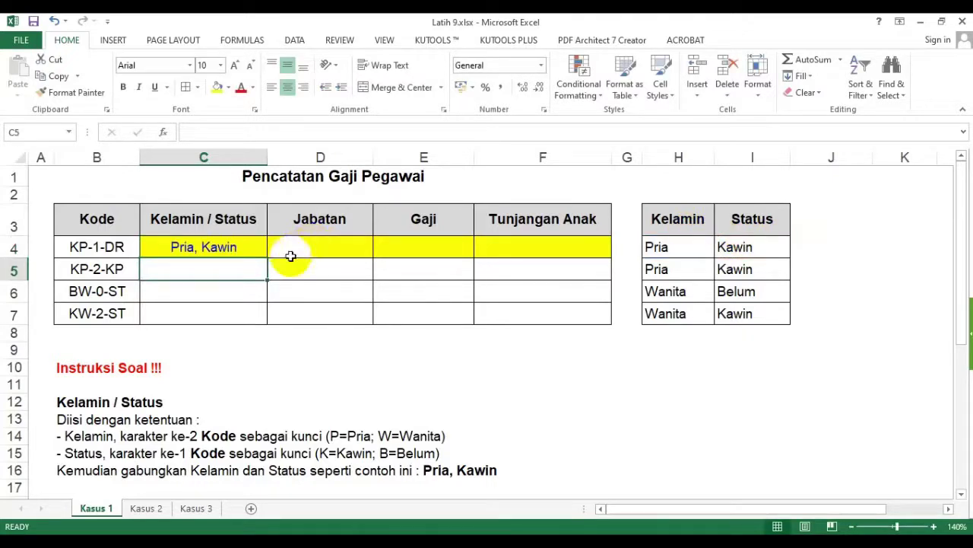
left_click(228, 251)
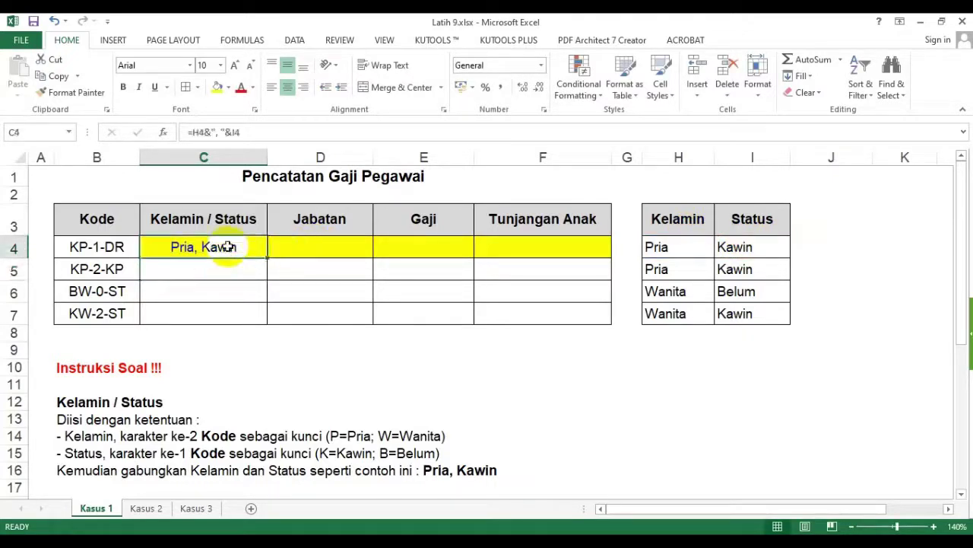
double_click(269, 257)
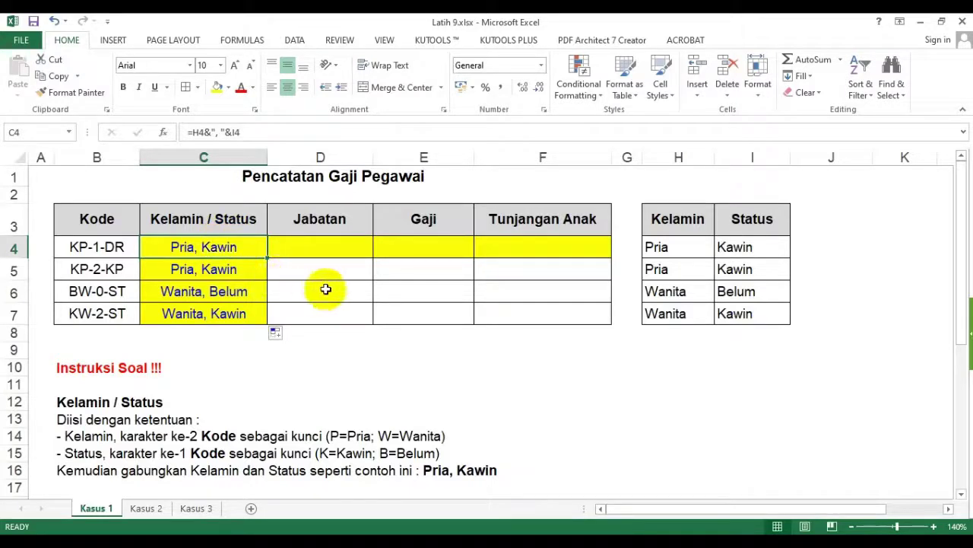
Step: Split the worksheet window horizontally below row 9 and show the Jabatan instructions and lookup table in the lower pane
left_click(426, 248)
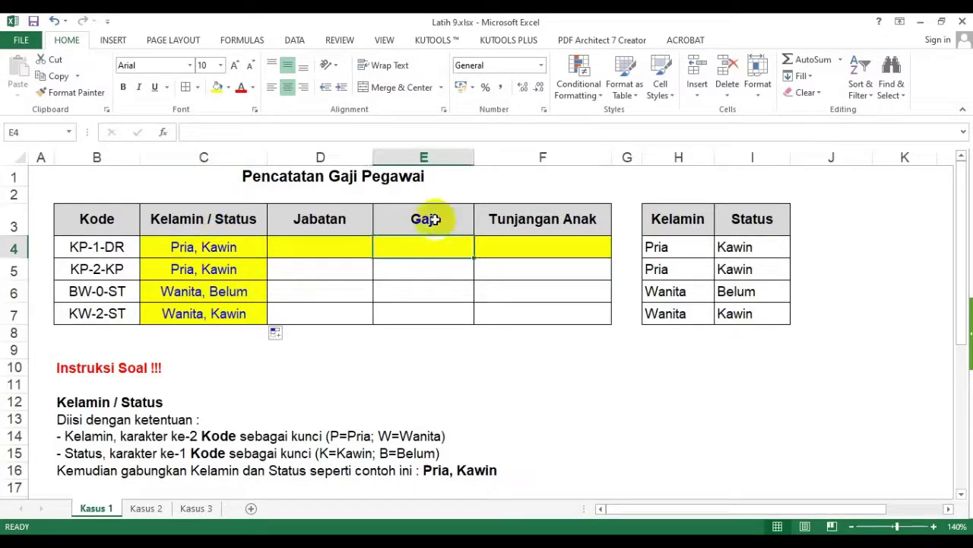
left_click(385, 41)
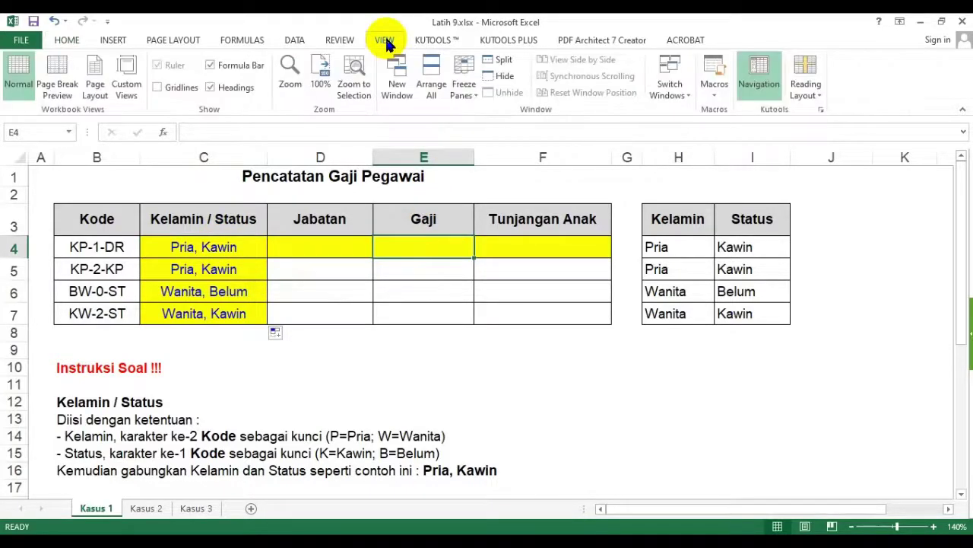
left_click(501, 61)
double_click(375, 187)
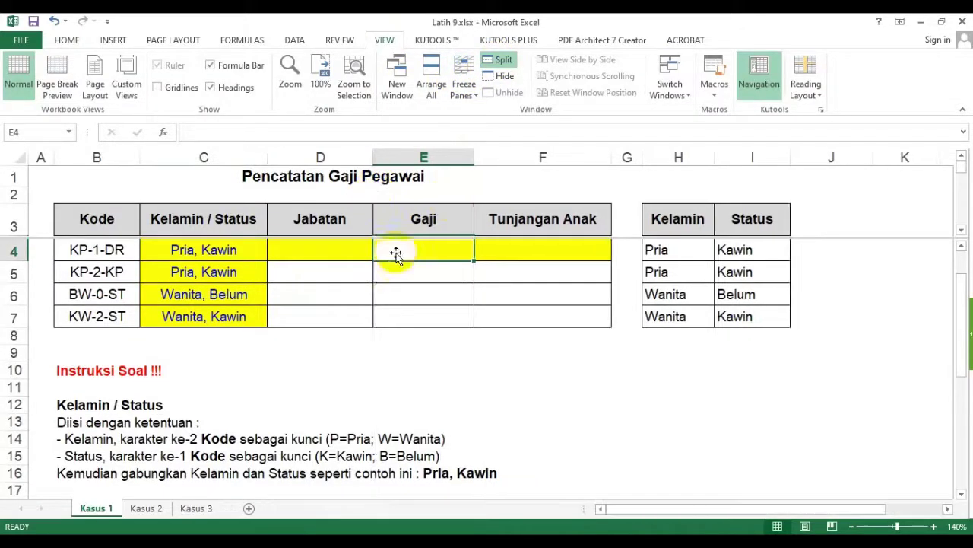
left_click_drag(391, 237, 397, 363)
left_click(561, 420)
scroll(559, 417, "down", 5)
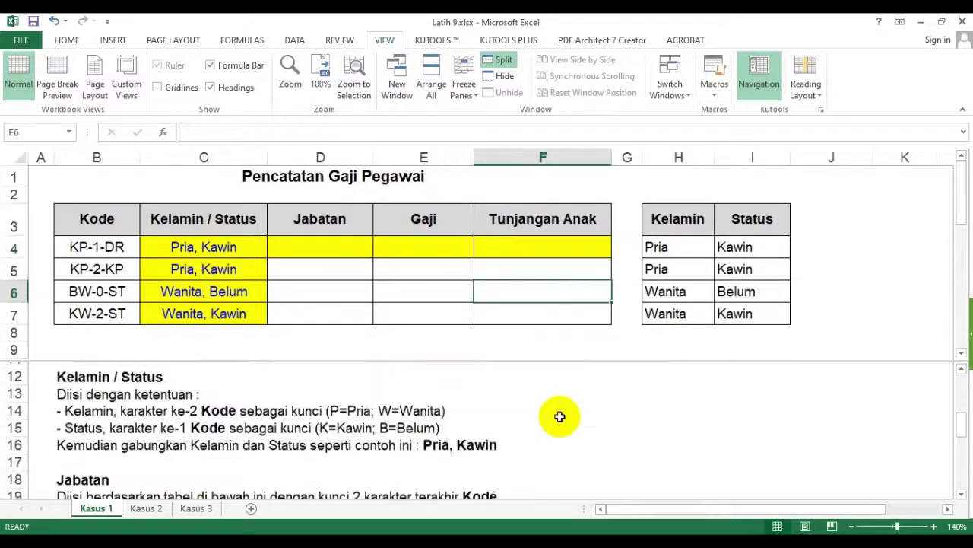
scroll(559, 417, "down", 1)
scroll(559, 417, "up", 2)
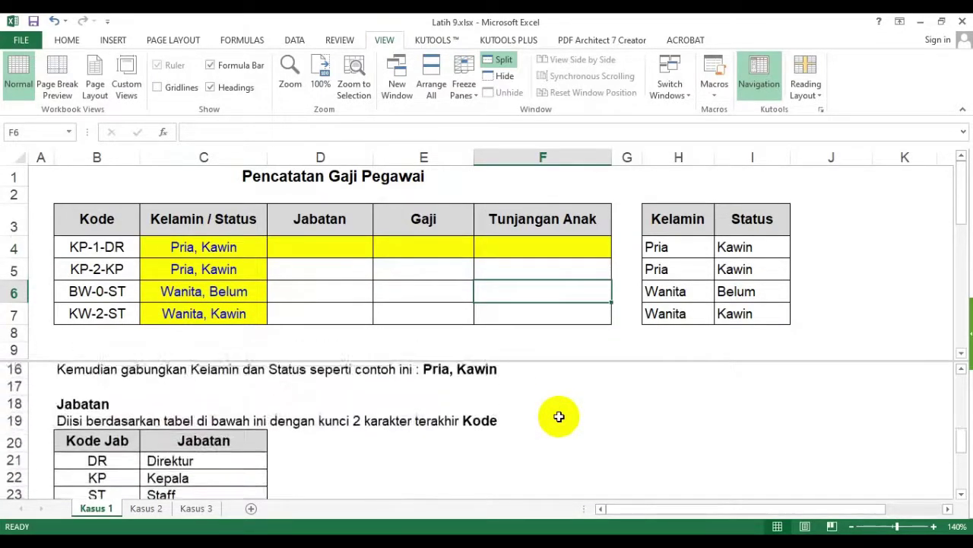
scroll(559, 417, "down", 1)
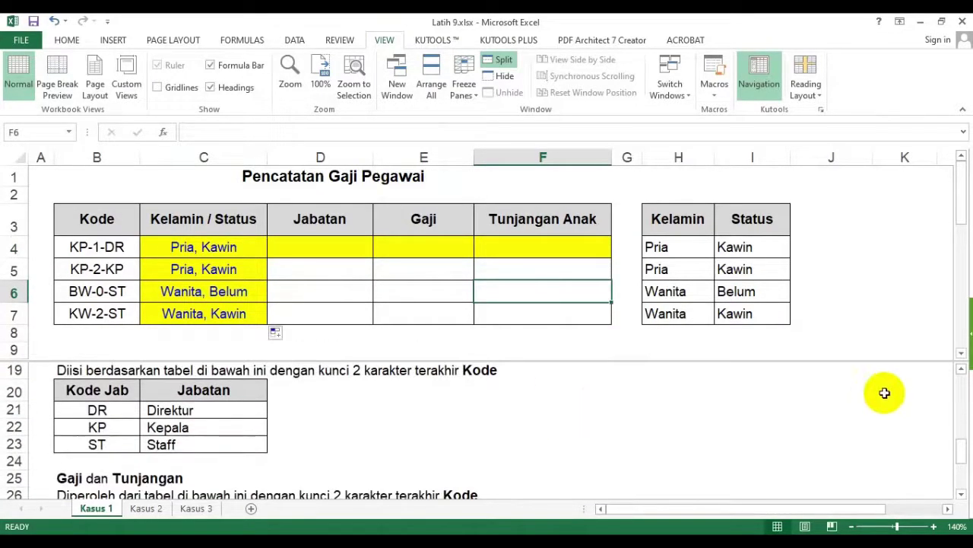
left_click(961, 368)
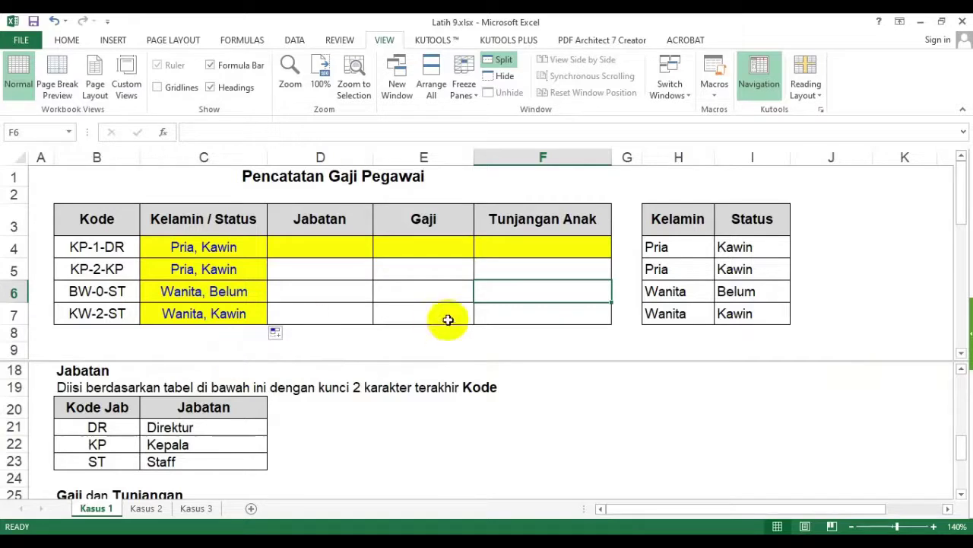
Step: Examine the empty Jabatan cells D4:D7 and the Kode Jab and Jabatan columns of the lookup table in B20:C23
left_click(821, 214)
left_click(333, 249)
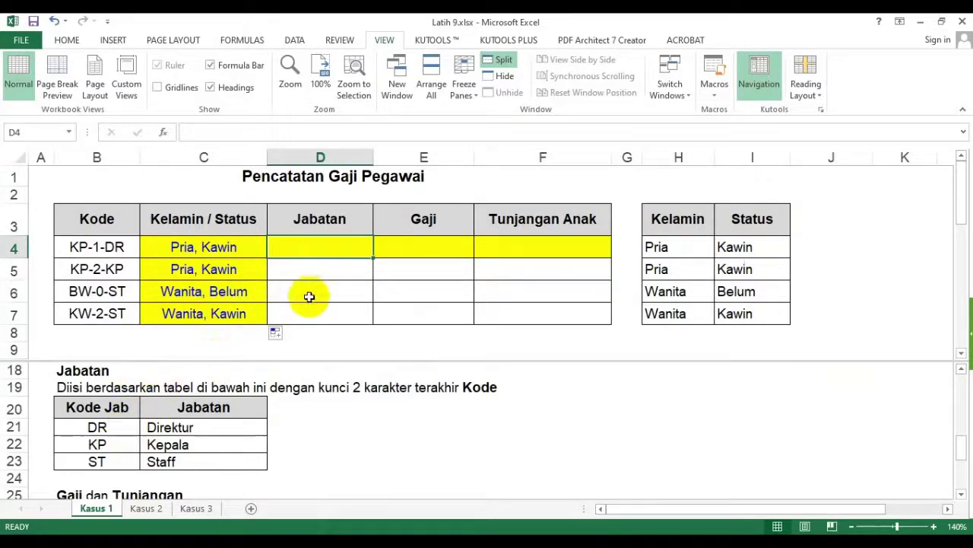
left_click_drag(326, 245, 330, 303)
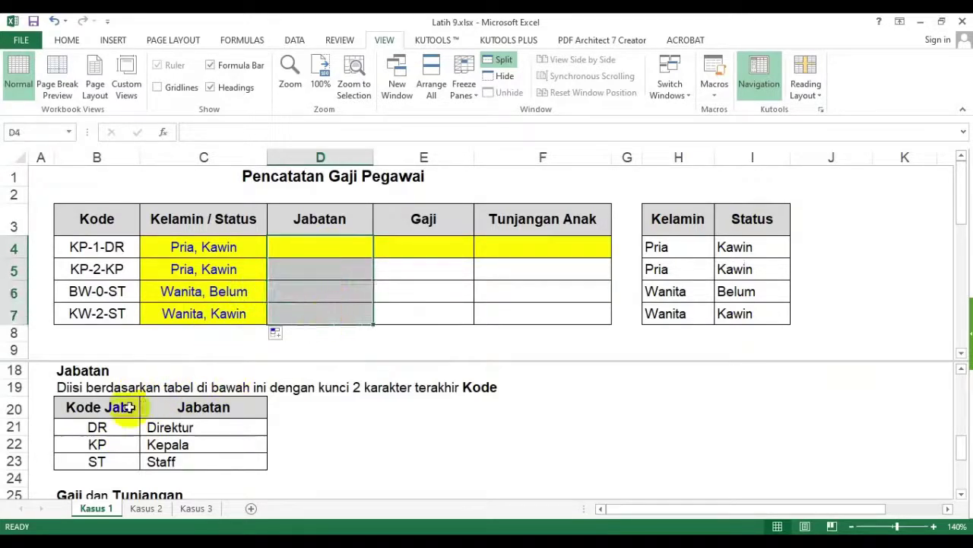
left_click_drag(130, 406, 202, 457)
left_click(98, 430)
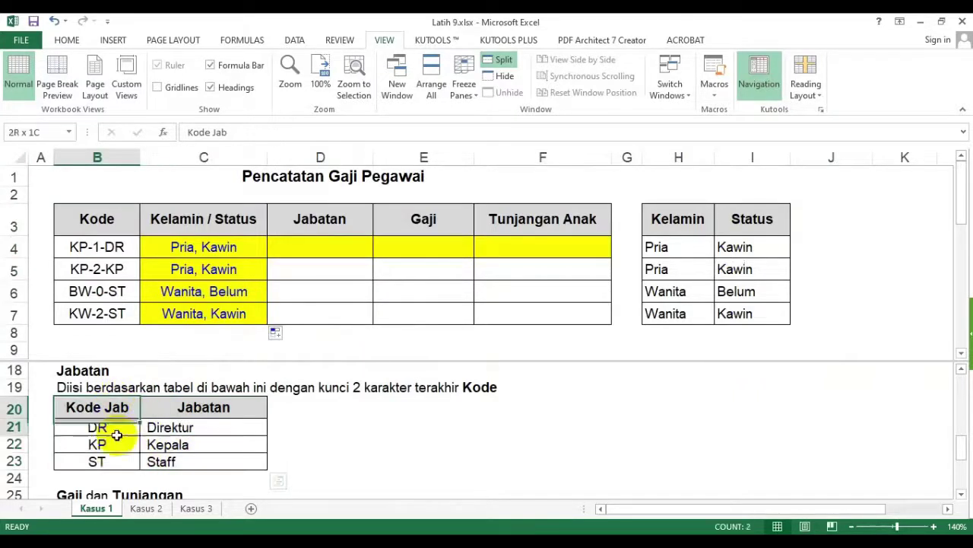
left_click_drag(196, 407, 209, 461)
left_click(311, 251)
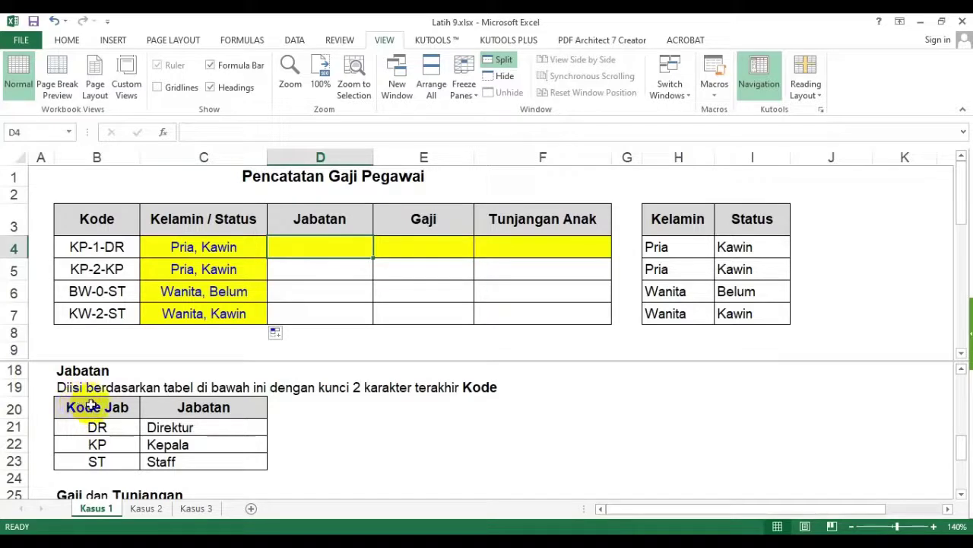
left_click_drag(98, 407, 200, 467)
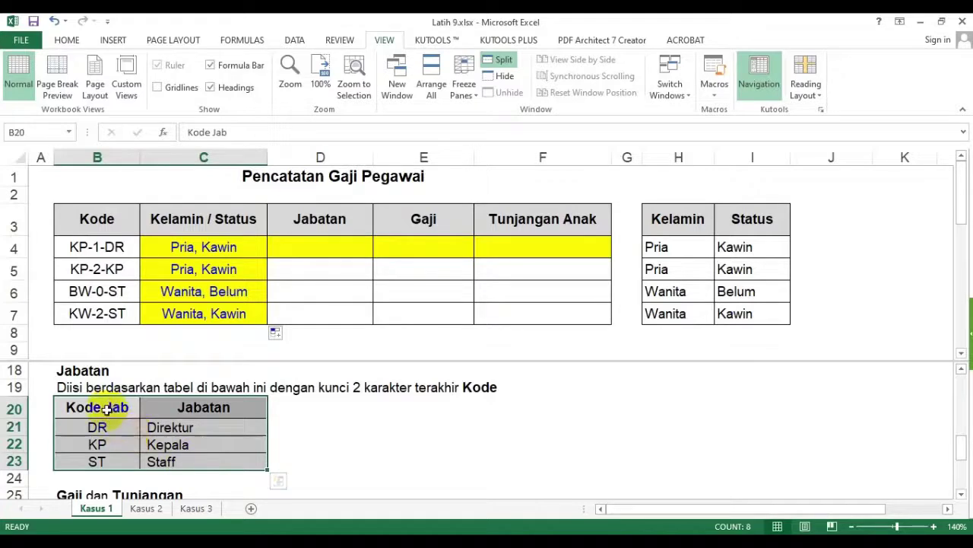
left_click_drag(105, 409, 102, 456)
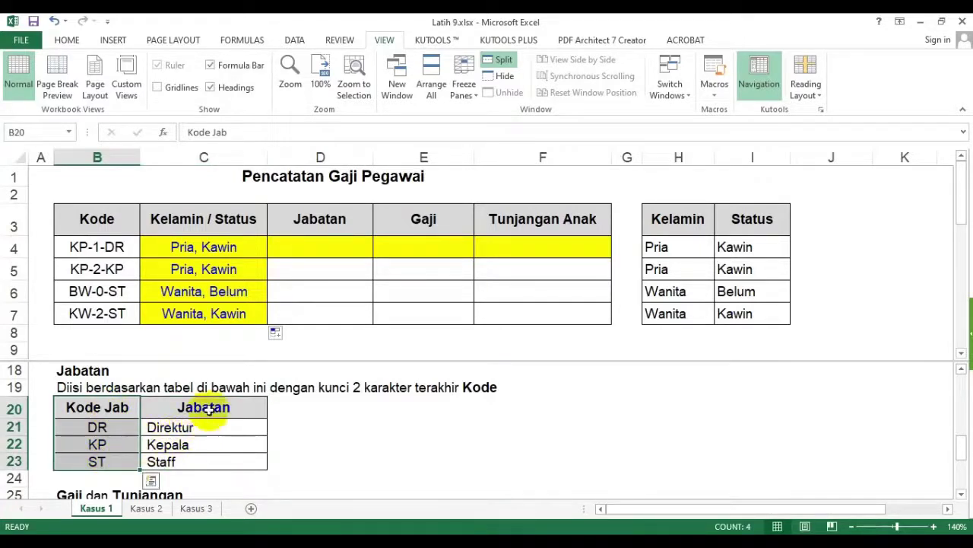
left_click_drag(207, 409, 211, 462)
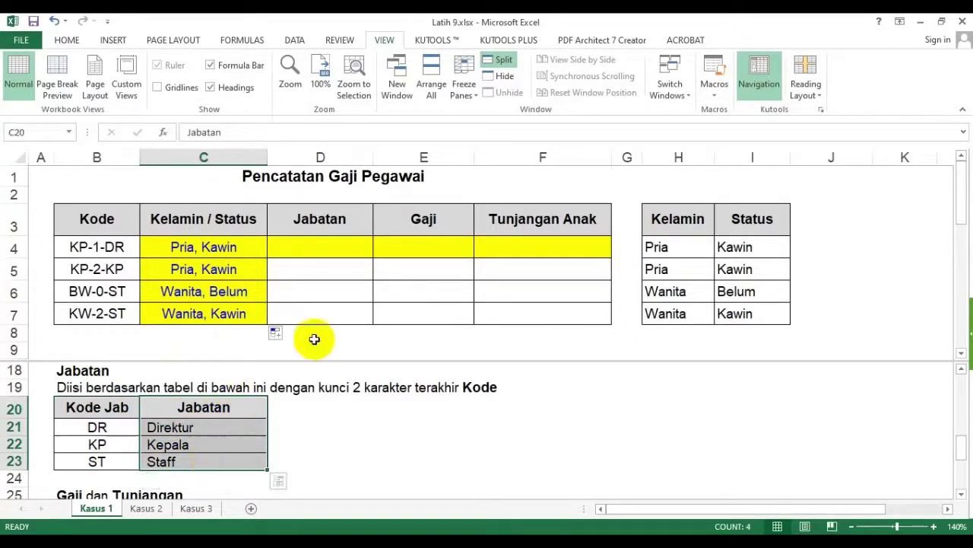
Step: Start a VLOOKUP formula in D4 under Jabatan with question-mark placeholders for all four arguments
left_click(327, 242)
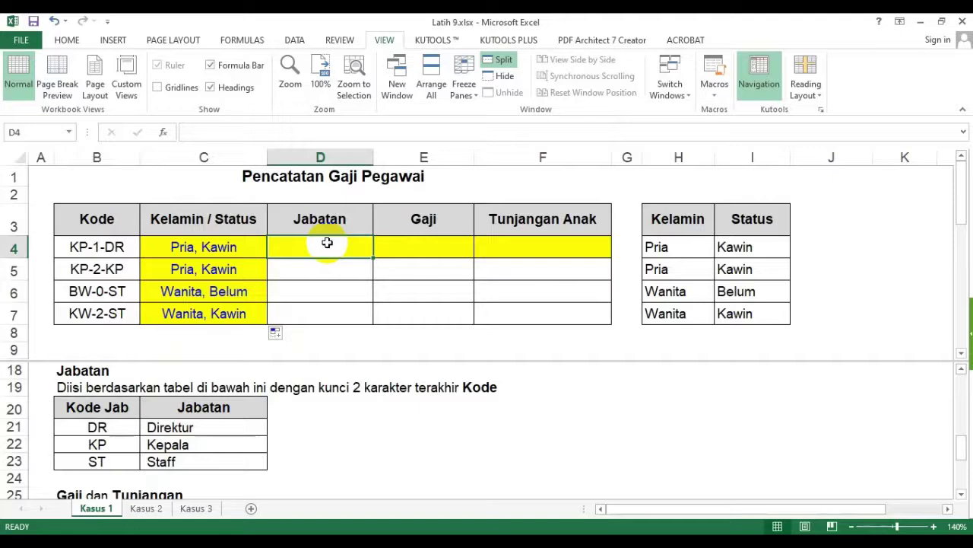
type("=vlook")
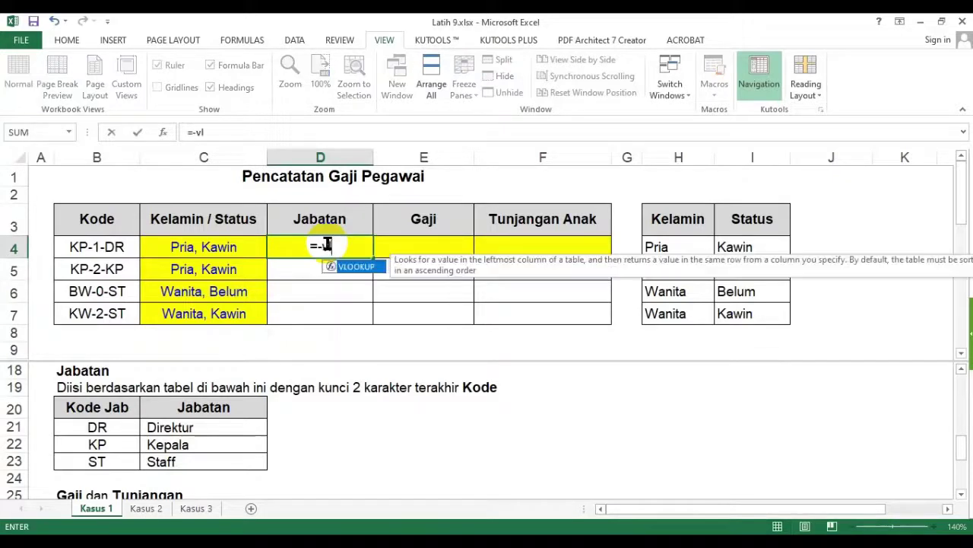
type("up")
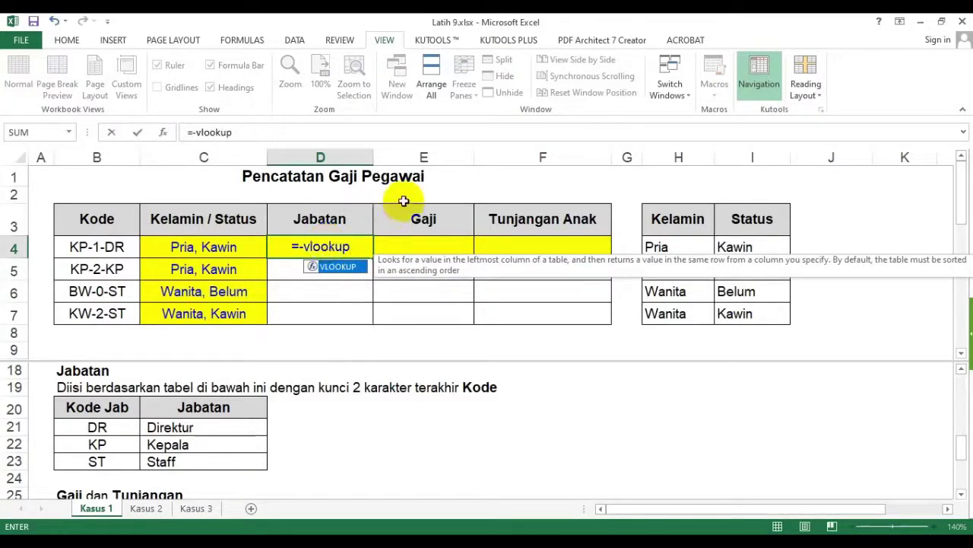
type("(?;?")
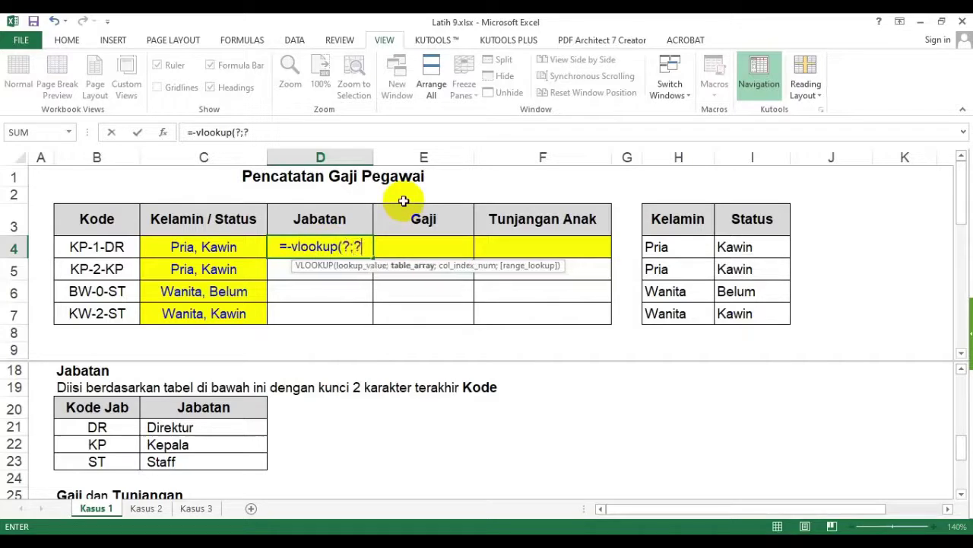
type(";?;?")
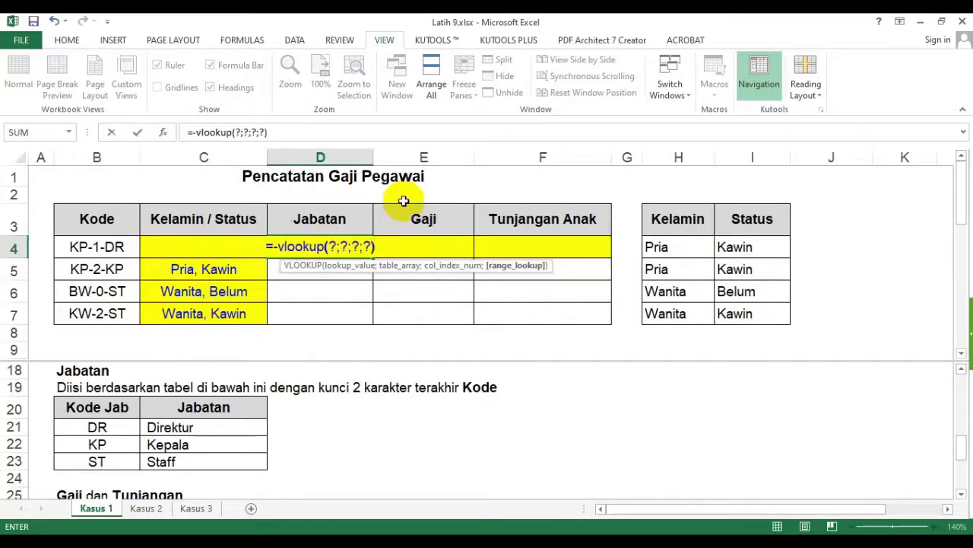
left_click(366, 245)
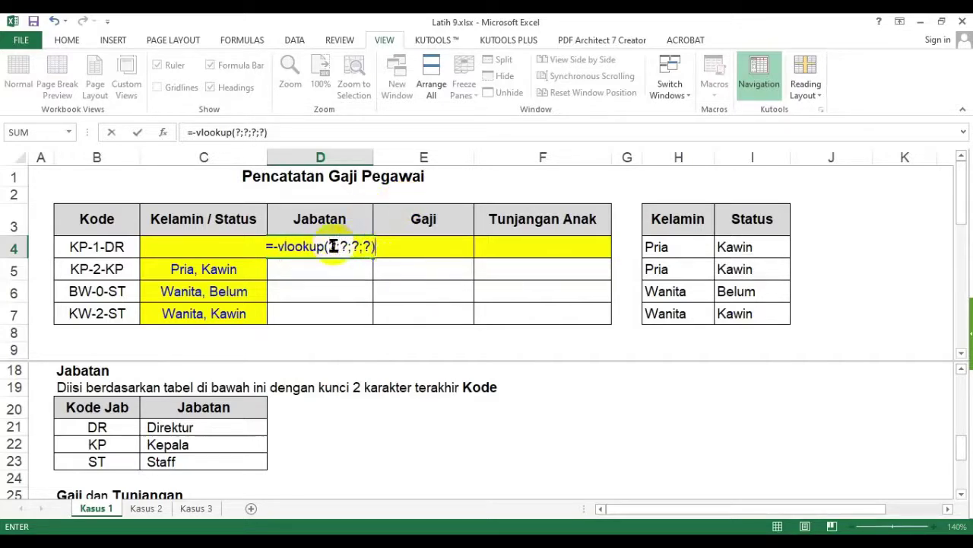
Step: Replace the D4 formula's lookup value placeholder with right(B4;2) and its table array placeholder with B21:C23
double_click(332, 246)
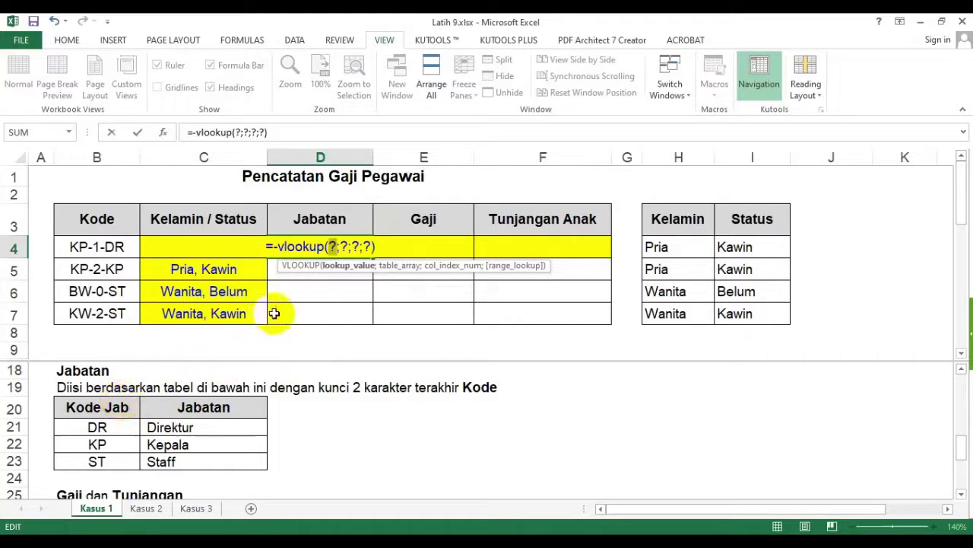
type("right(")
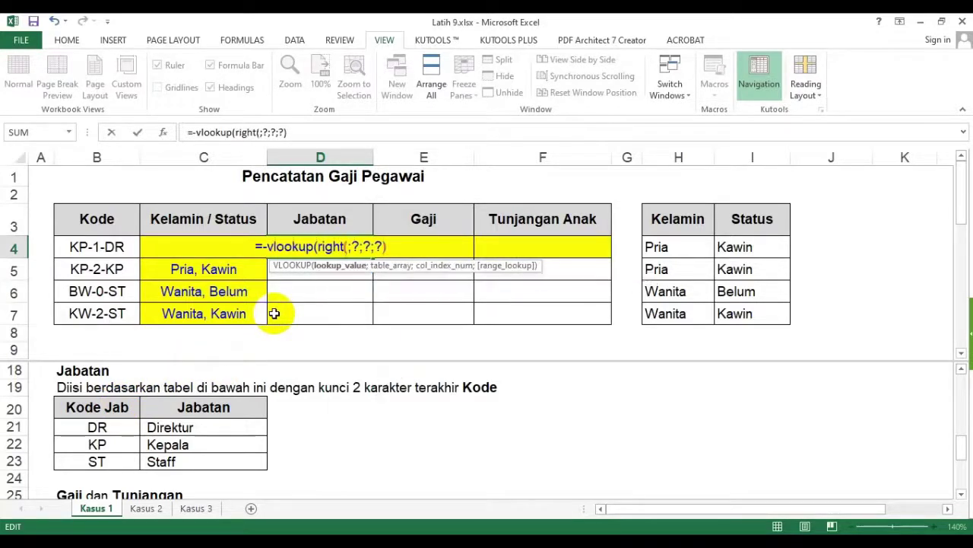
left_click(107, 246)
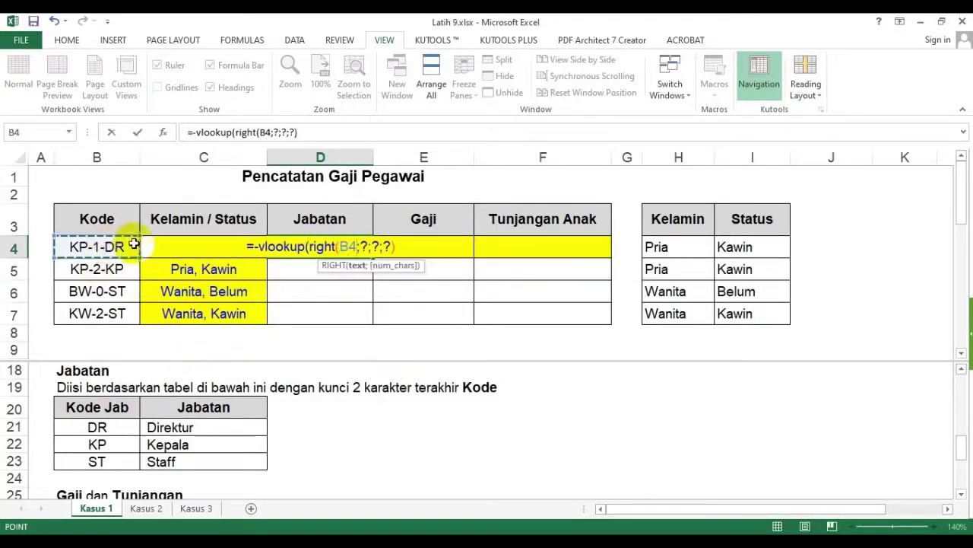
type(";2)")
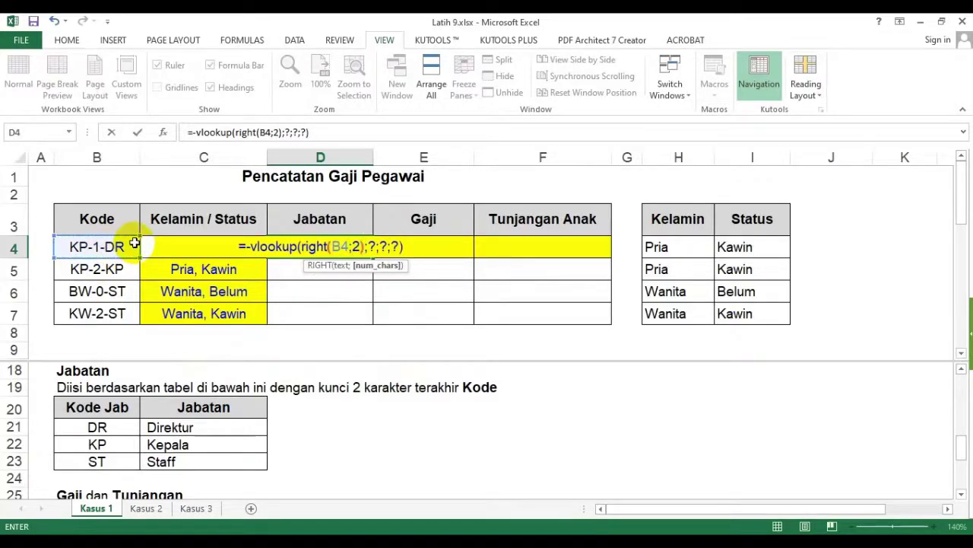
double_click(372, 246)
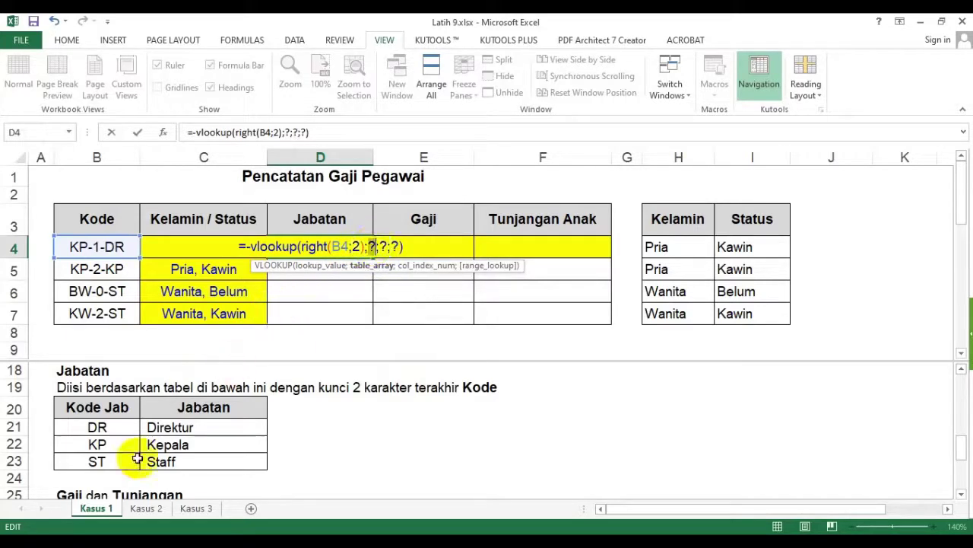
left_click_drag(97, 430, 179, 470)
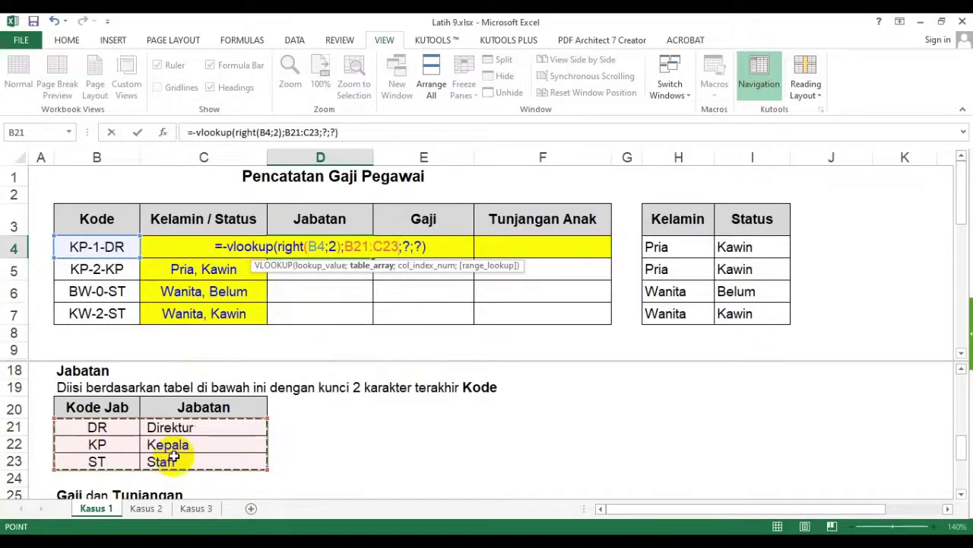
Step: Make the D4 formula's table array absolute as $B$21:$C$23, set column index 2 and range lookup false, and enter the formula
key("F4")
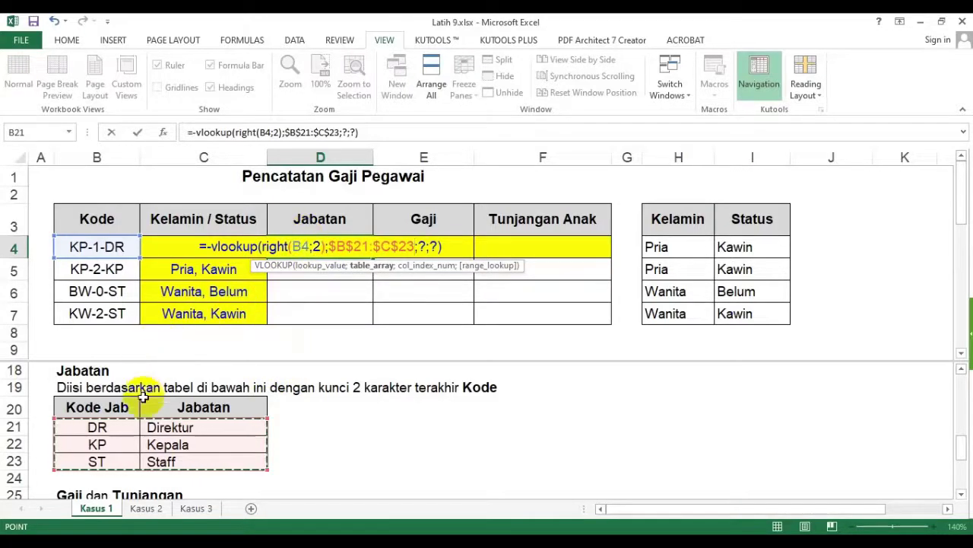
double_click(423, 246)
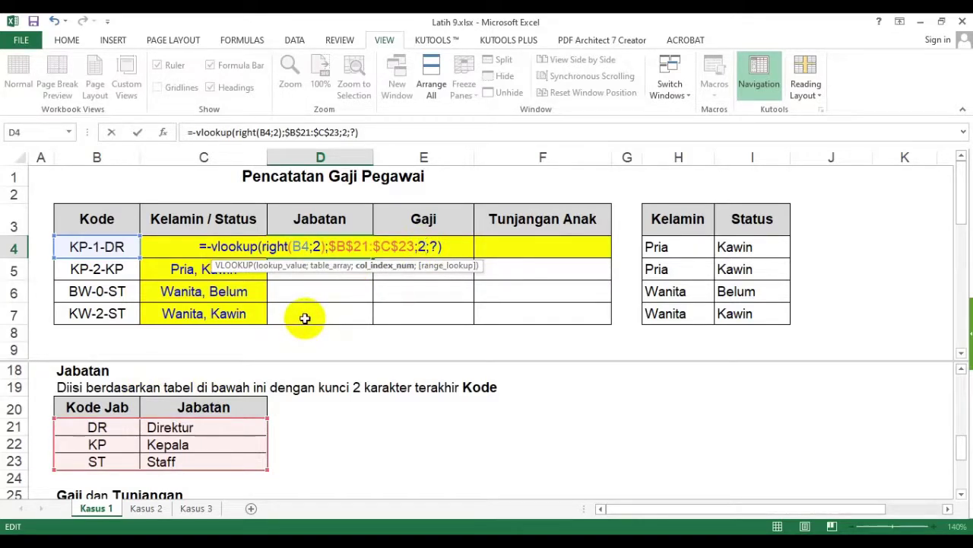
double_click(434, 246)
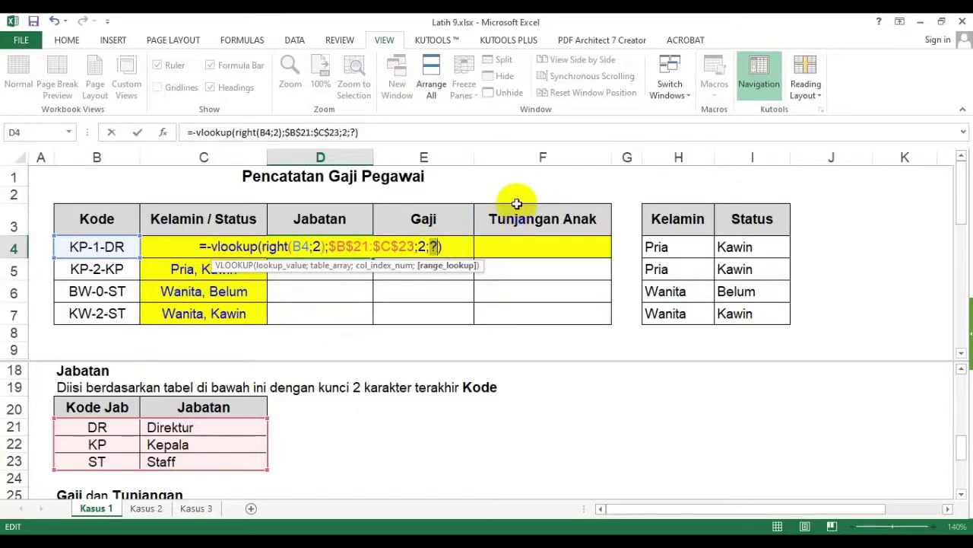
type("false)")
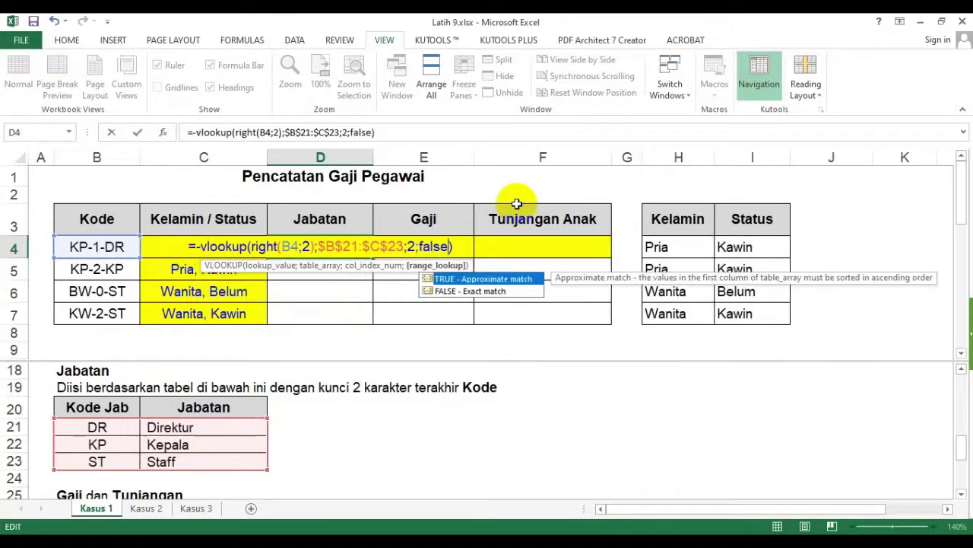
key("Return")
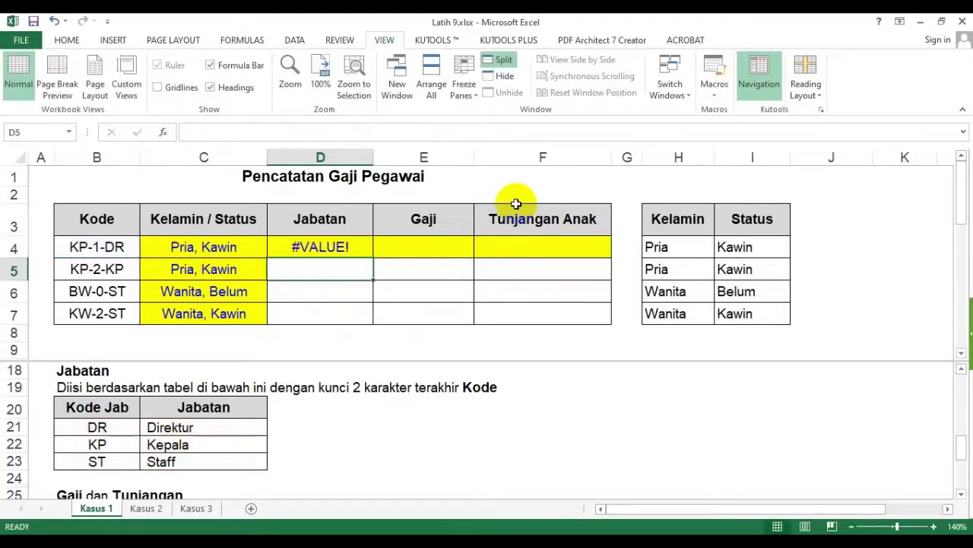
Step: Remove the stray minus sign before VLOOKUP in the D4 Jabatan formula and enter the corrected formula
left_click(328, 251)
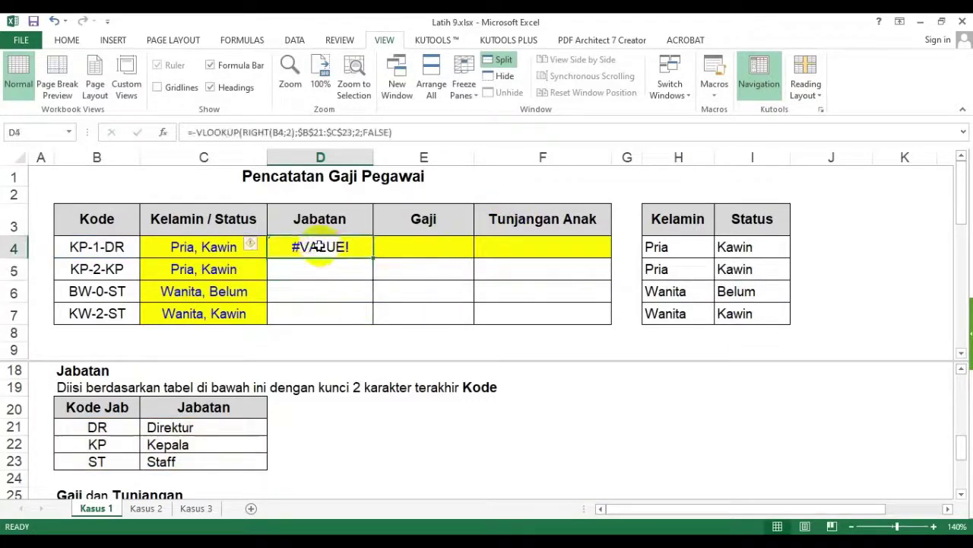
double_click(315, 245)
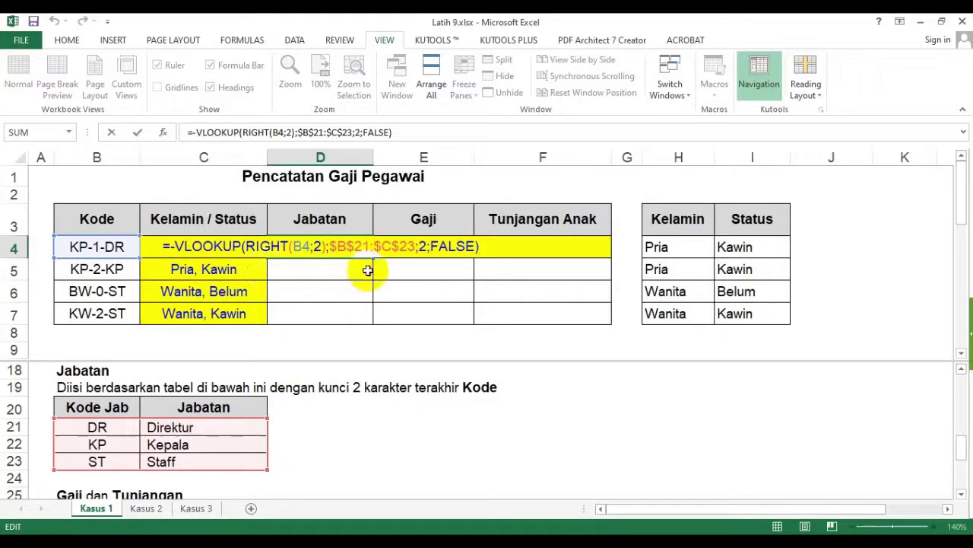
left_click(175, 246)
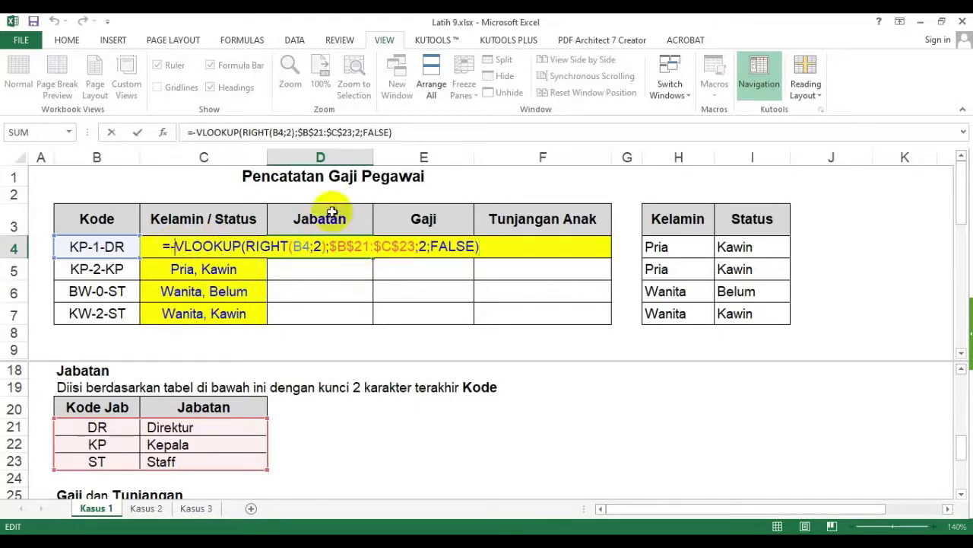
key("BackSpace")
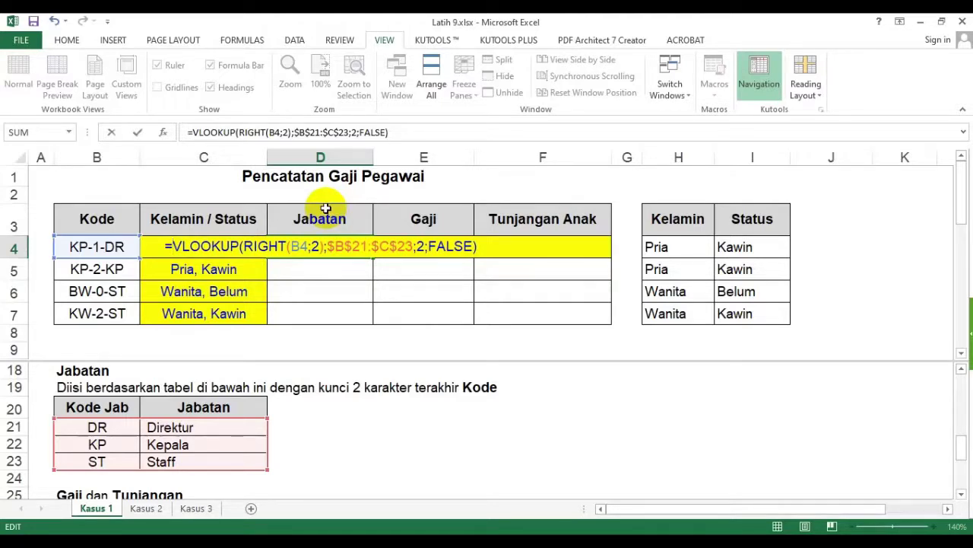
key("Return")
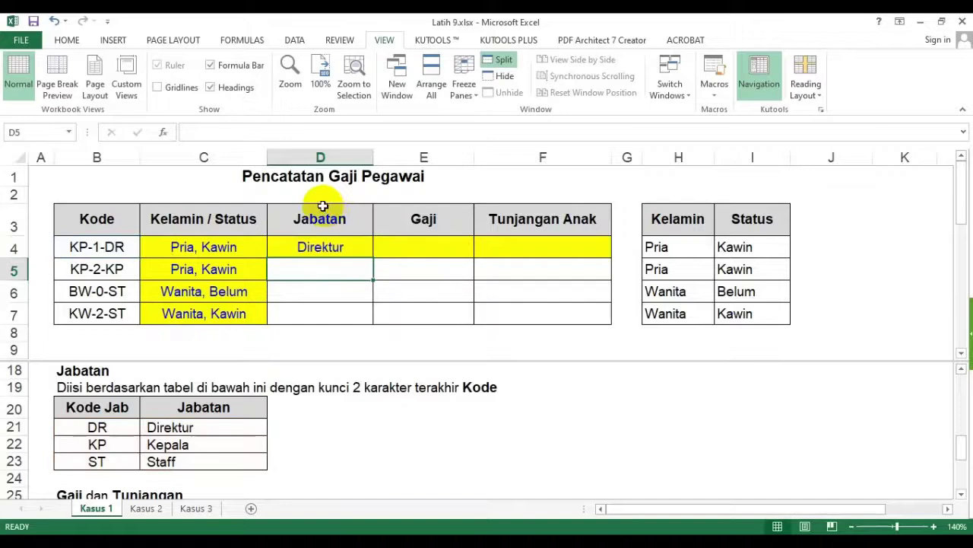
Step: Fill the D4 Jabatan formula down through D7 and check the formula in D4
left_click(352, 251)
double_click(373, 260)
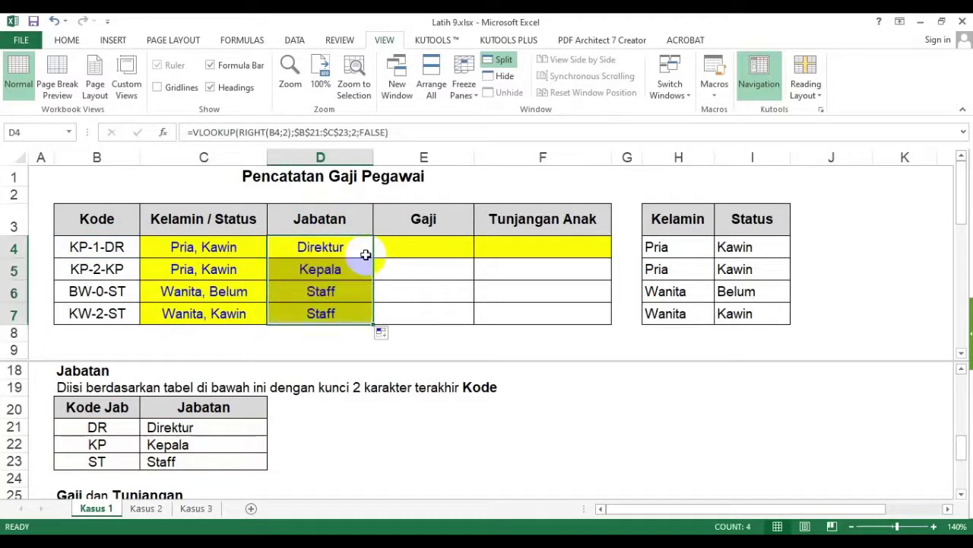
left_click(391, 251)
left_click(323, 250)
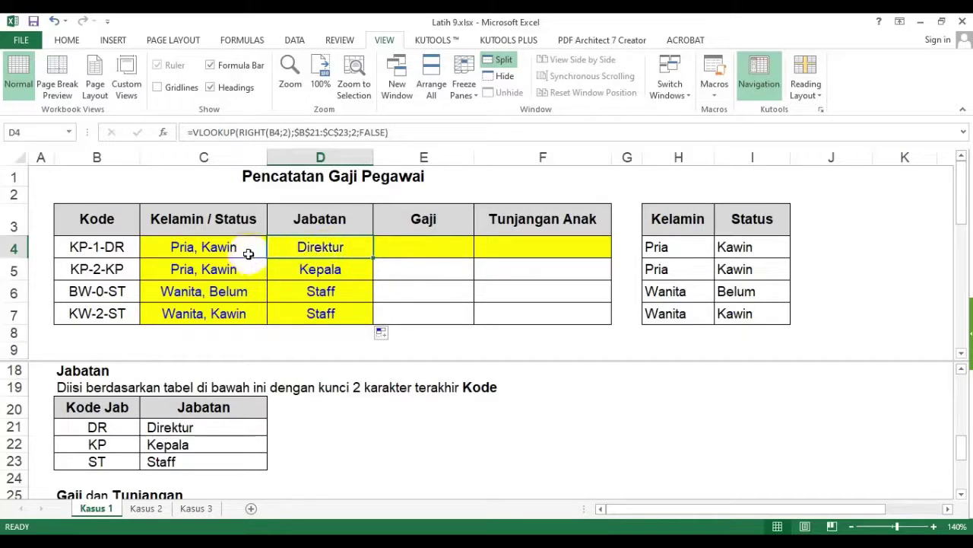
Step: Compare the Jabatan lookup table with the Gaji dan Tunjangan table and the empty Gaji and Tunjangan Anak cells in row 4
left_click(393, 246)
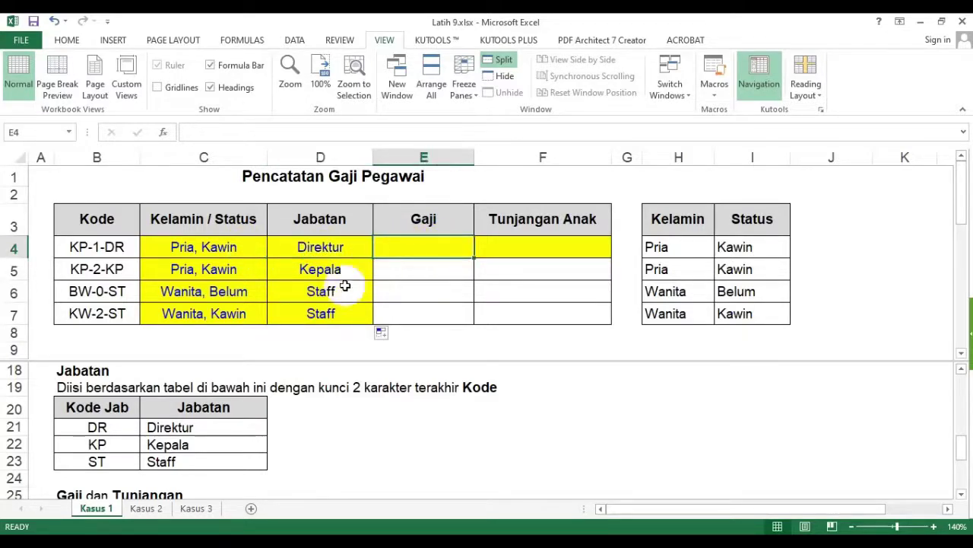
left_click(315, 402)
scroll(315, 399, "down", 2)
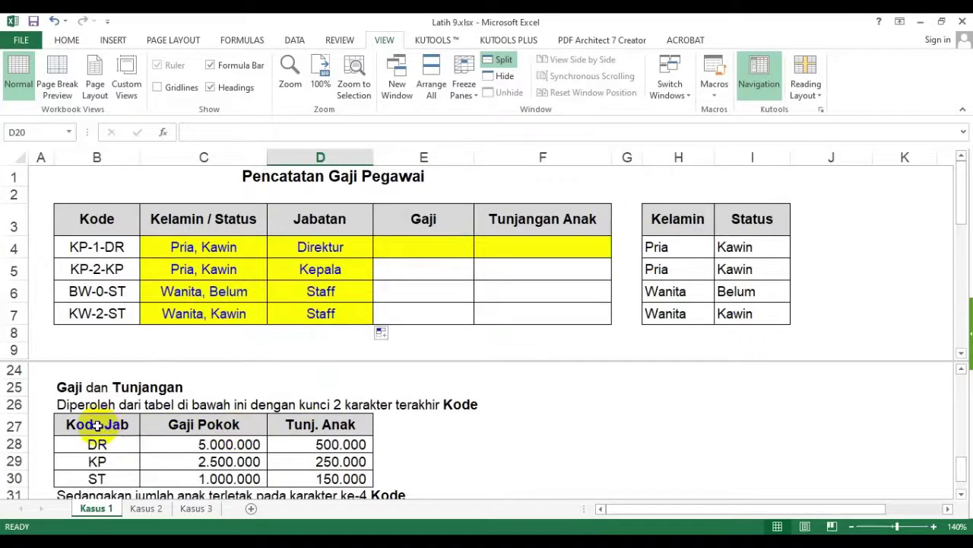
left_click(515, 245)
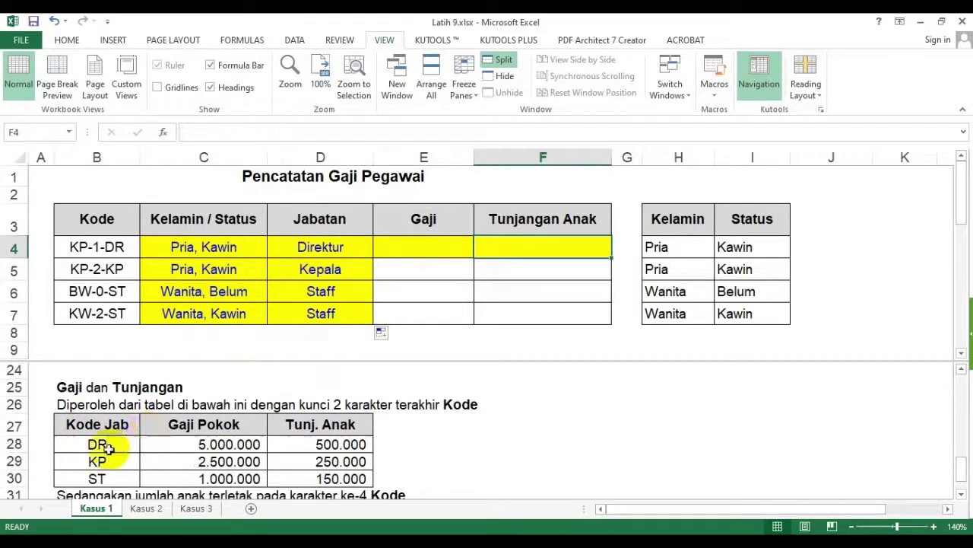
left_click_drag(102, 435, 286, 473)
scroll(259, 423, "up", 2)
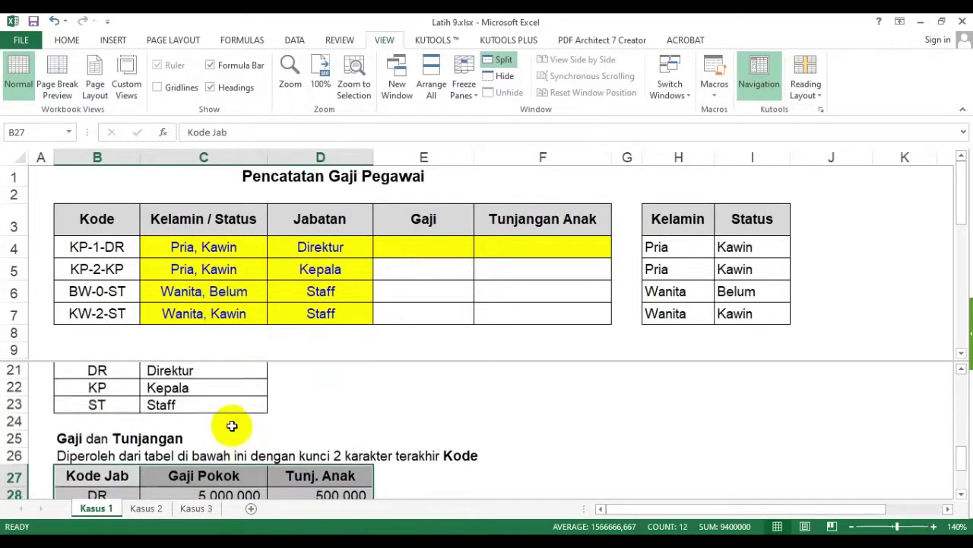
left_click(142, 416)
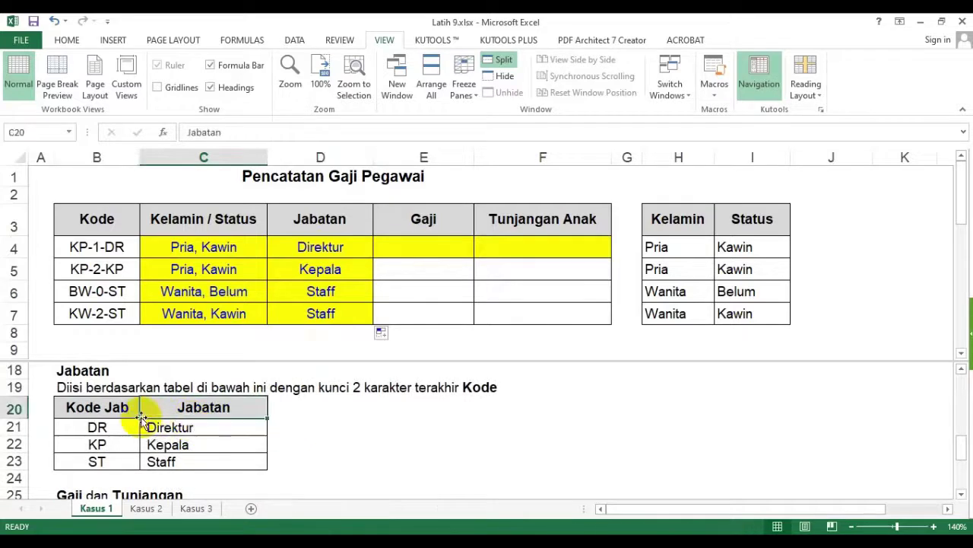
scroll(142, 416, "down", 2)
left_click(125, 421)
left_click(174, 440)
left_click(315, 447)
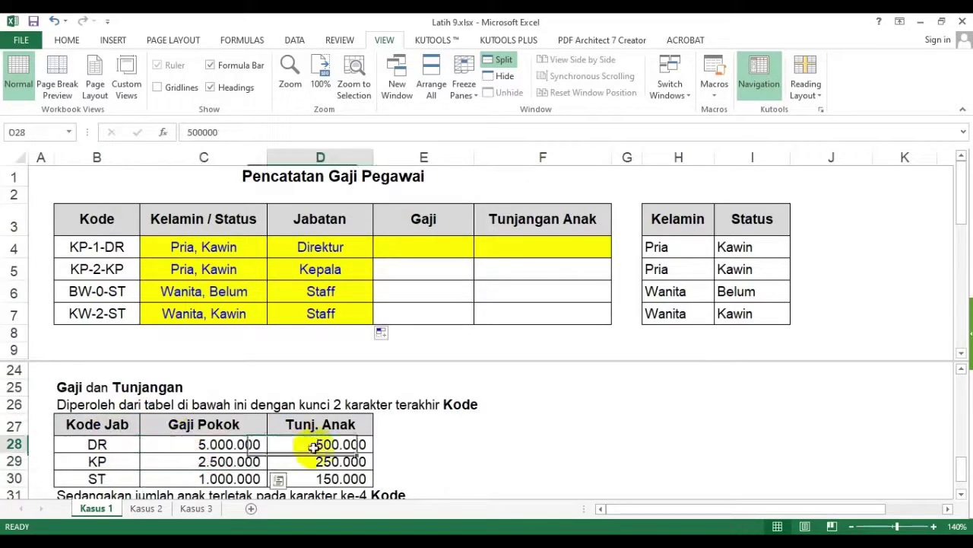
left_click(414, 297)
left_click(420, 244)
key("Right")
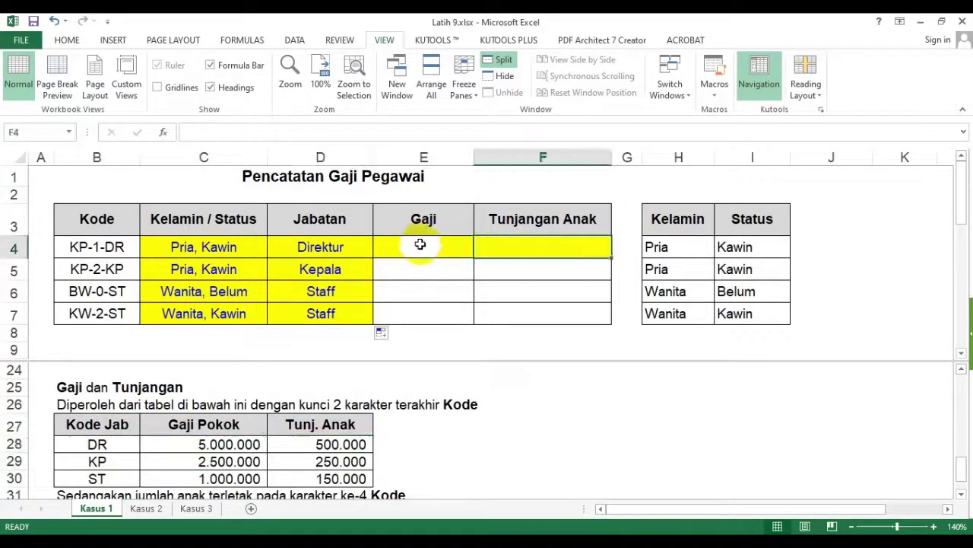
left_click(418, 244)
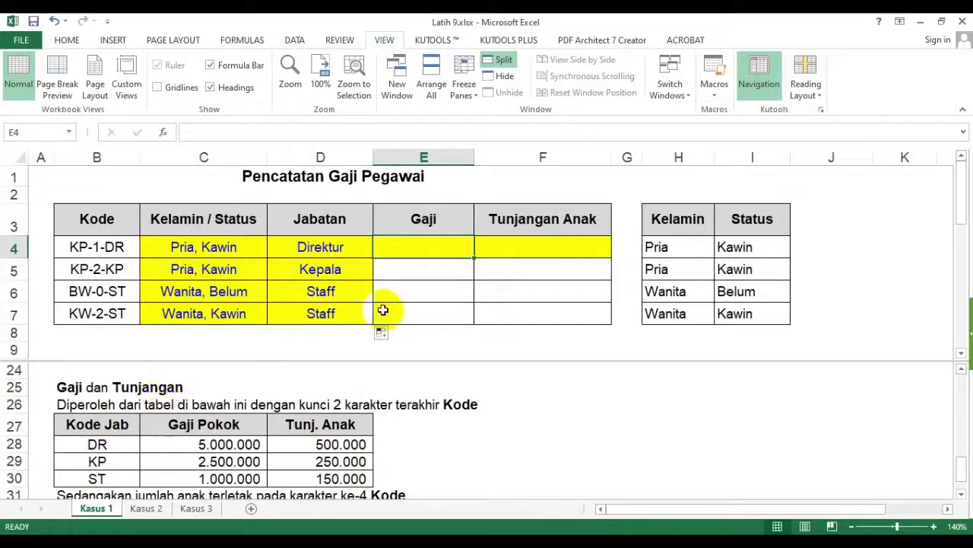
Step: Examine the Gaji dan Tunjangan instruction in row 26 and the Kode Jab, Gaji Pokok and Tunj. Anak columns in B27:D30
left_click_drag(97, 443, 320, 478)
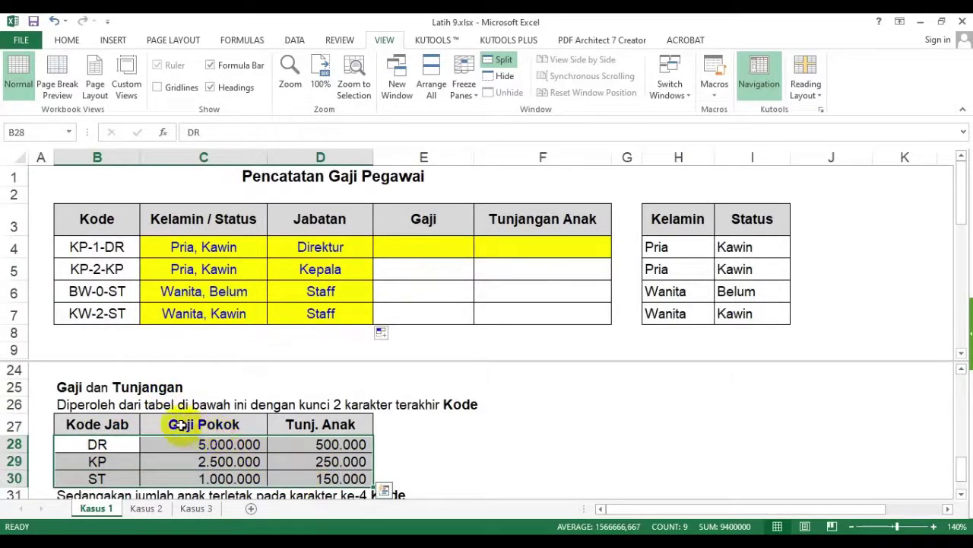
scroll(228, 413, "up", 1)
scroll(251, 424, "down", 1)
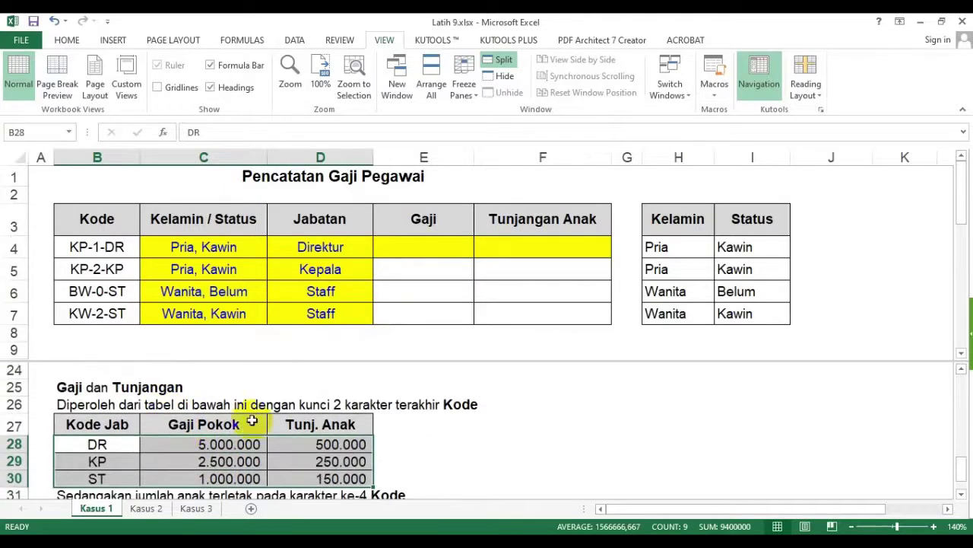
left_click_drag(137, 403, 397, 406)
left_click_drag(79, 426, 309, 484)
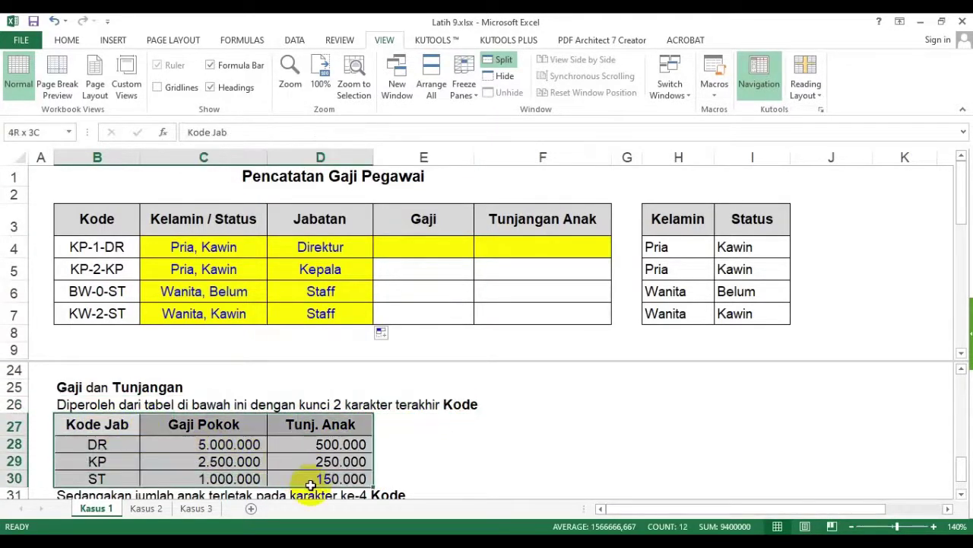
scroll(280, 479, "down", 1)
scroll(285, 457, "up", 1)
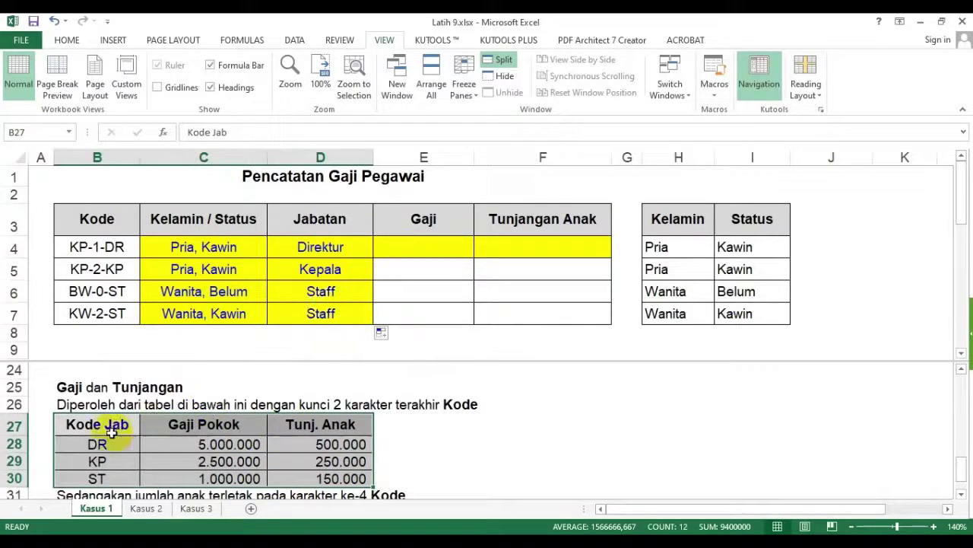
left_click_drag(107, 426, 324, 474)
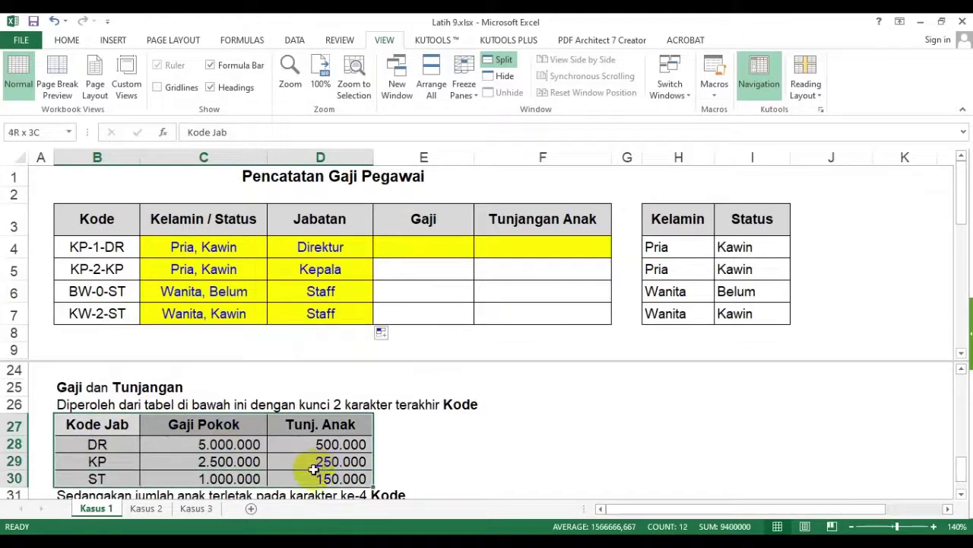
Step: Start a VLOOKUP formula in E4 under Gaji with question-mark placeholders for all four arguments
left_click(420, 247)
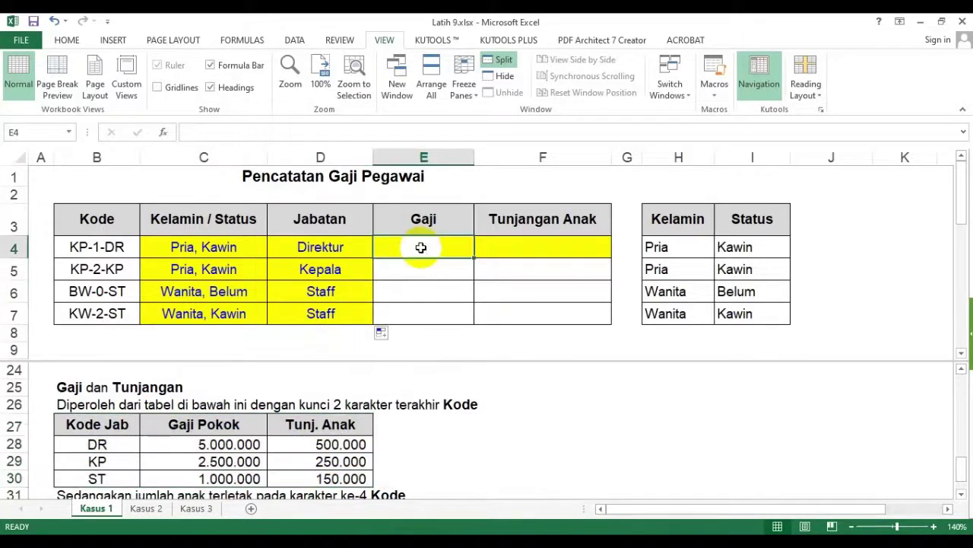
type("=vlo")
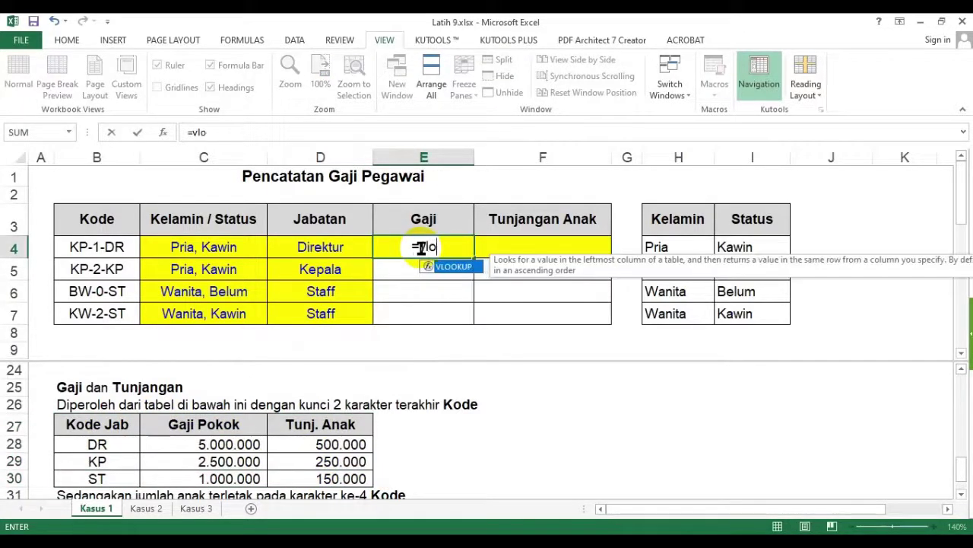
type("okup(")
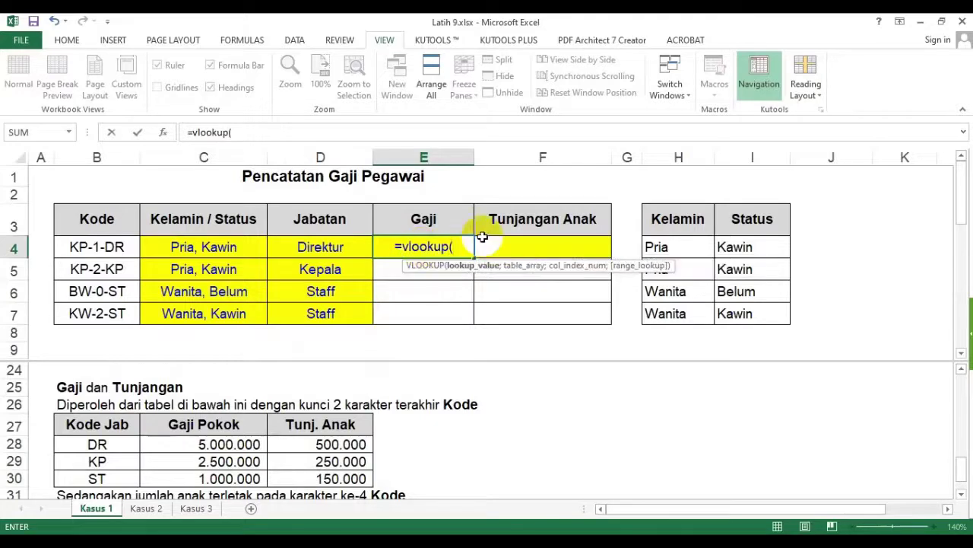
type("?;?;?;")
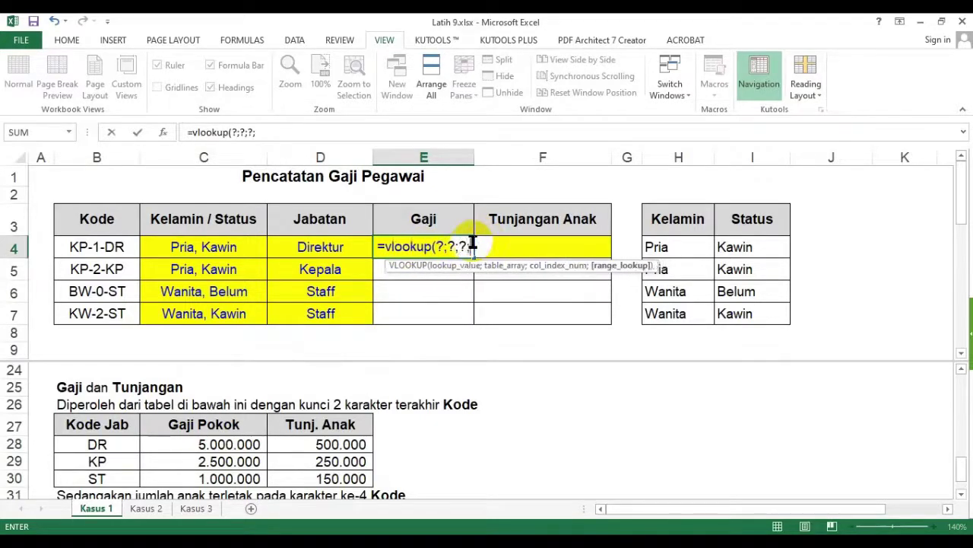
type("?)")
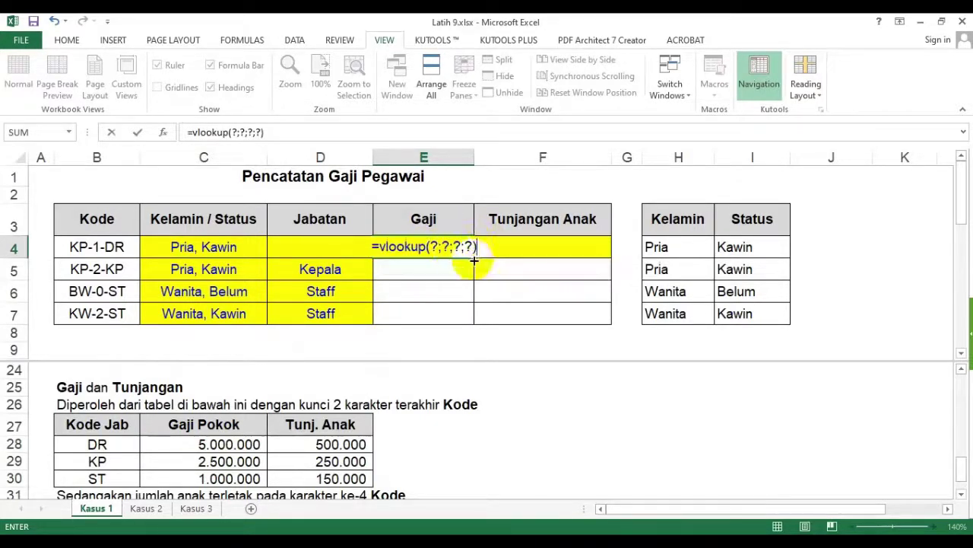
Step: Replace the first VLOOKUP placeholder in E4 with right(B4;2) as the lookup value
left_click(435, 246)
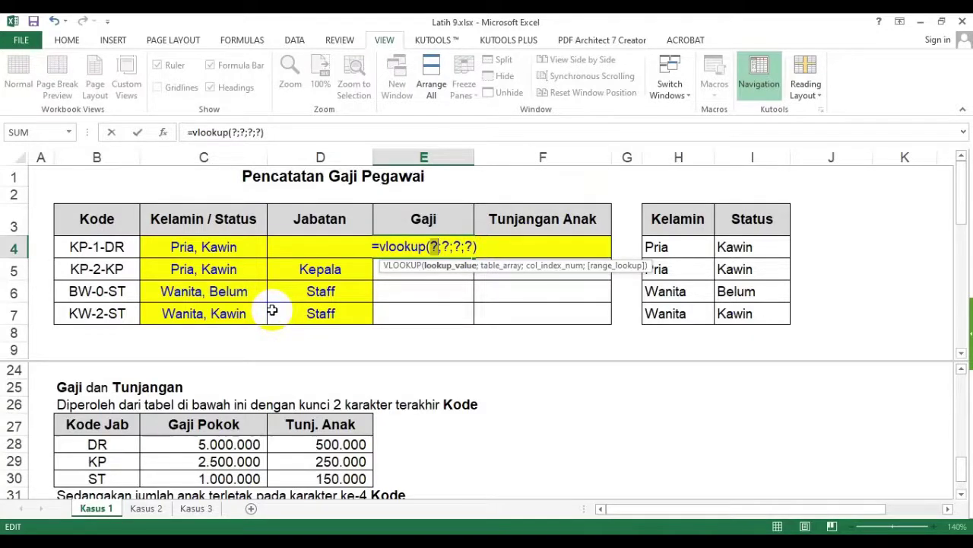
type("right")
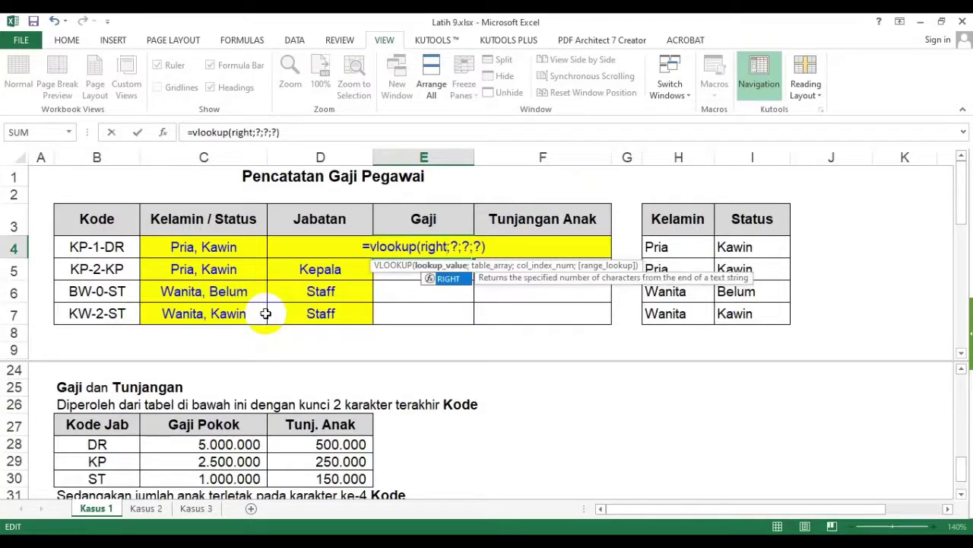
type("(")
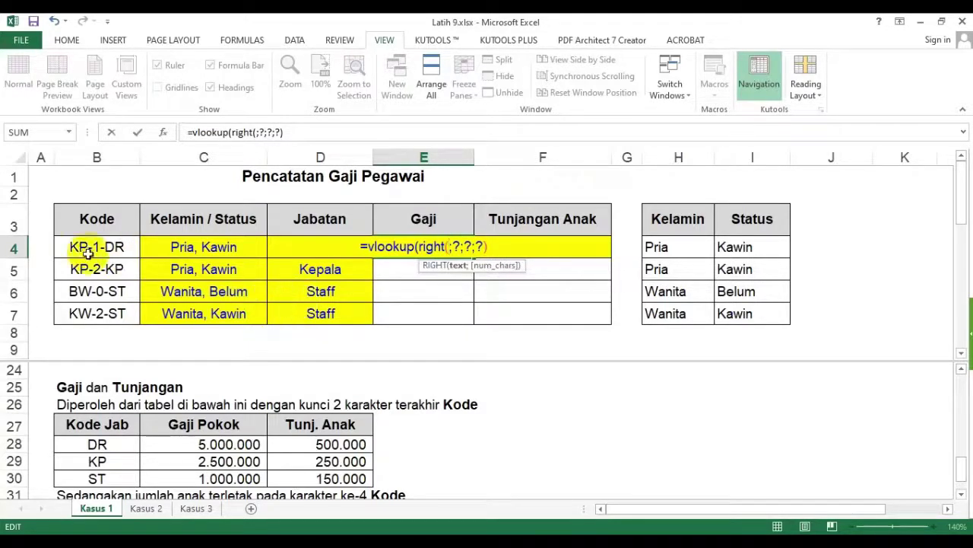
left_click(95, 250)
type(";2)")
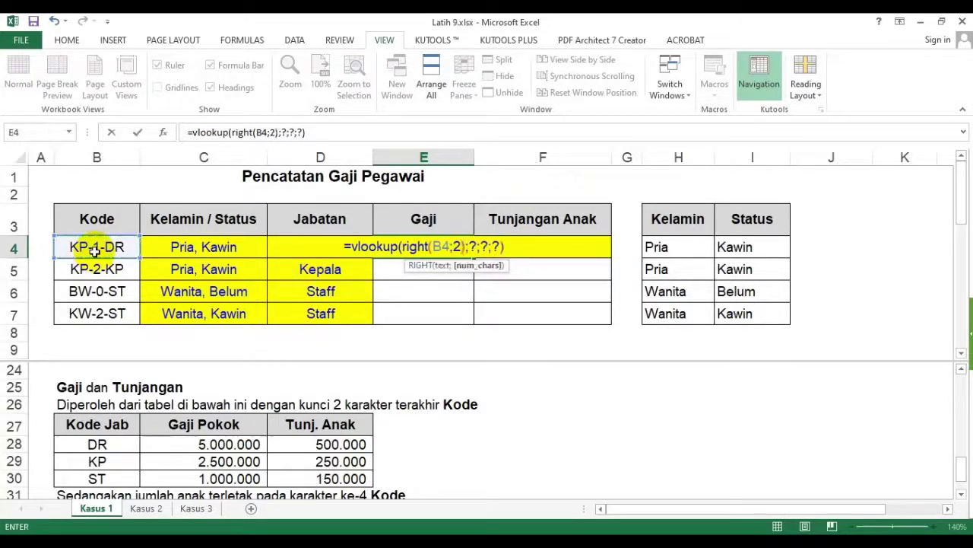
Step: Replace the table array placeholder with the Gaji dan Tunjangan data range as the absolute reference $B$28:$D$30
double_click(473, 247)
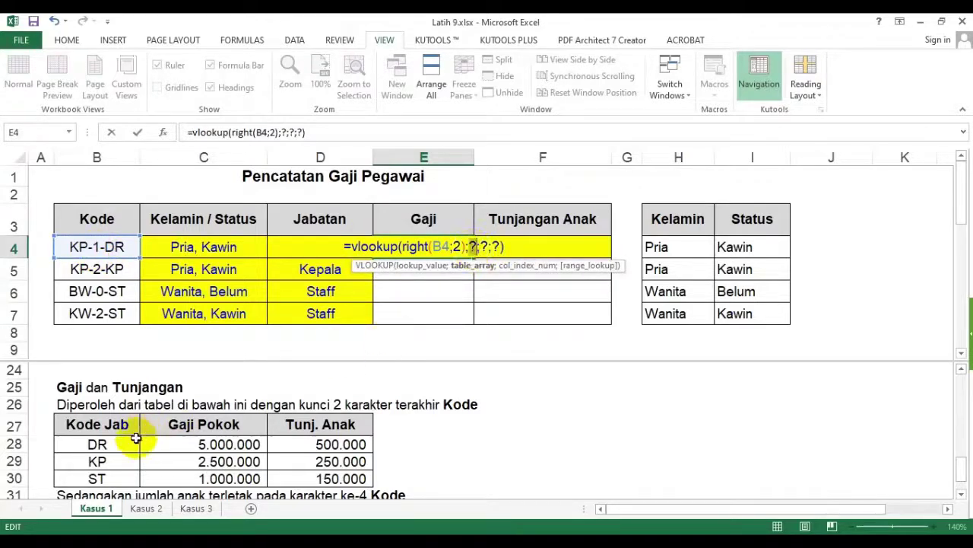
left_click_drag(98, 444, 308, 478)
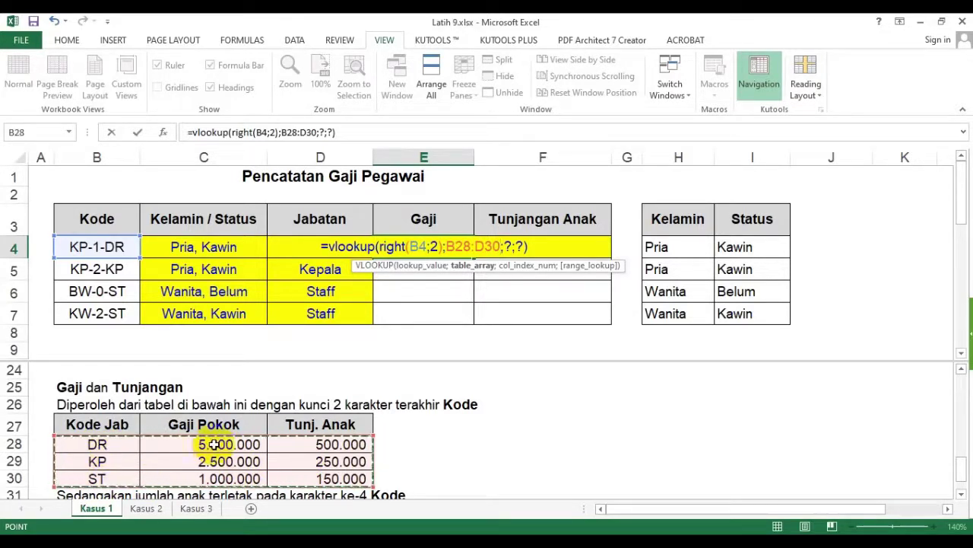
key("F4")
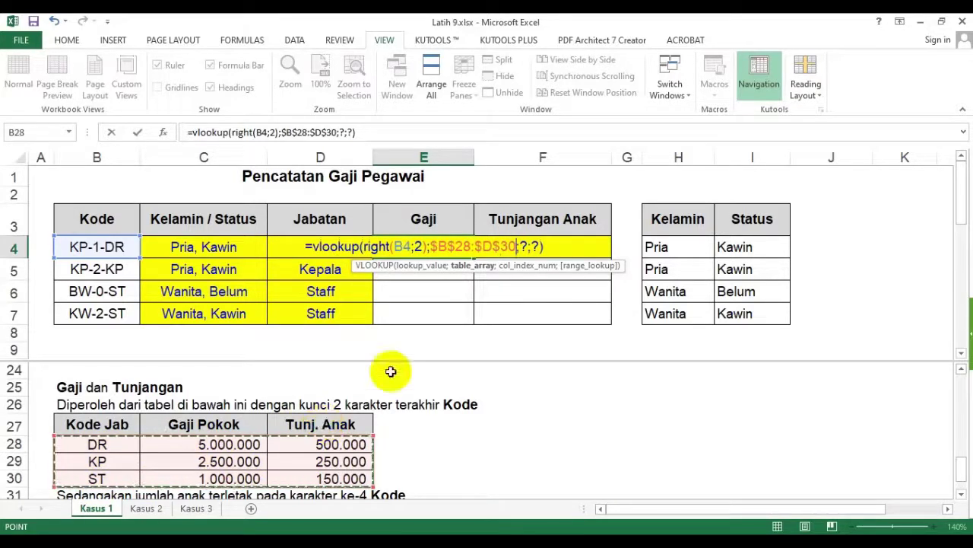
Step: Set the VLOOKUP column index to 2 and the range lookup to false, completing the Gaji formula in E4
double_click(526, 246)
type("2")
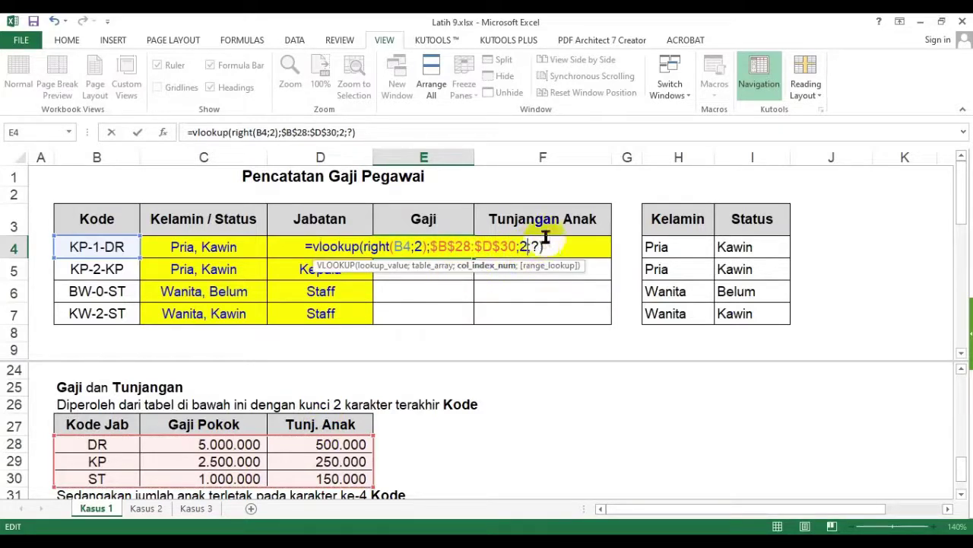
double_click(536, 247)
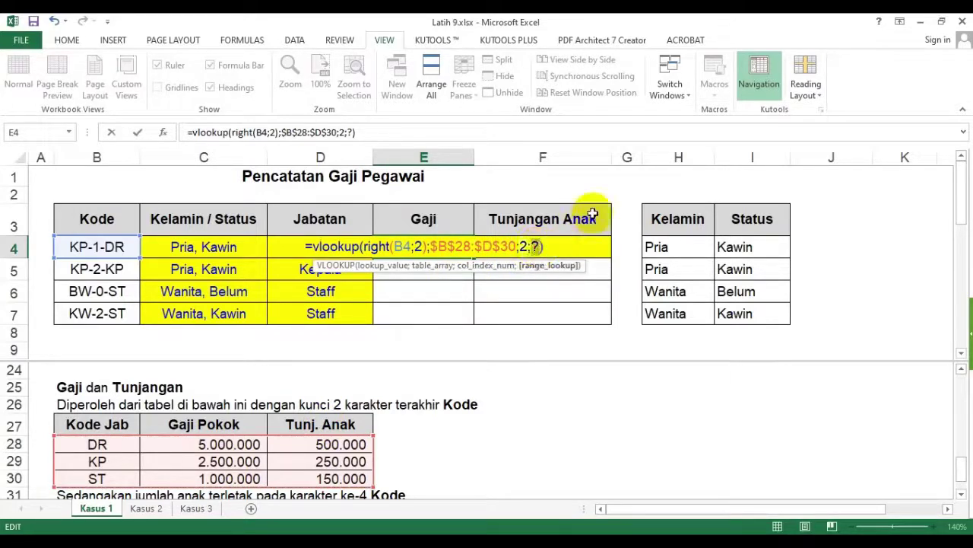
type("false")
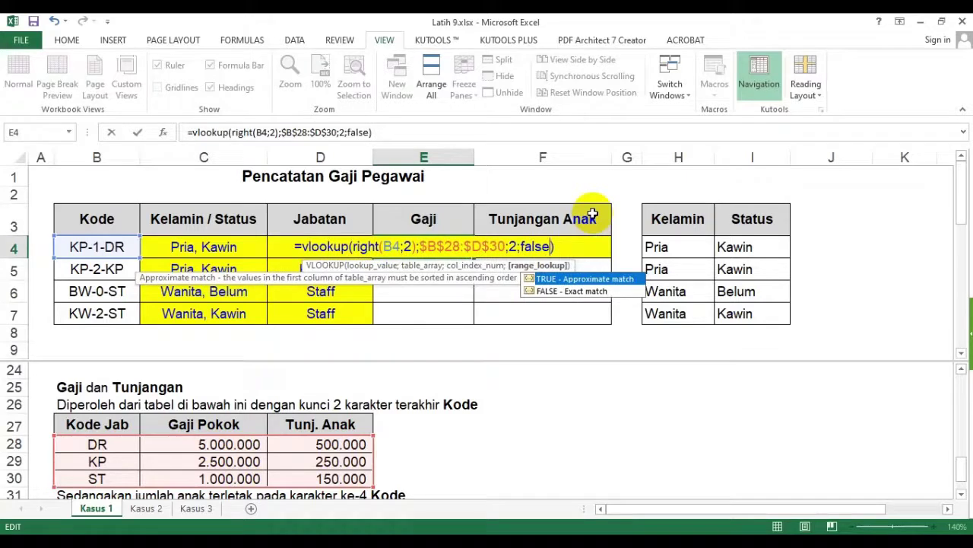
key("Return")
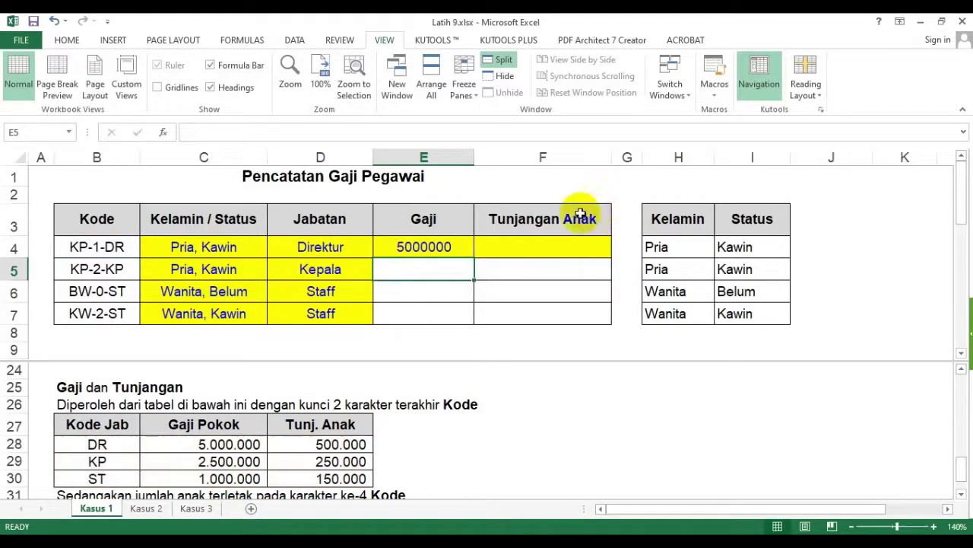
Step: Format E4 with thousands separators and no decimals, and fill the Gaji formula down through E7
left_click(426, 245)
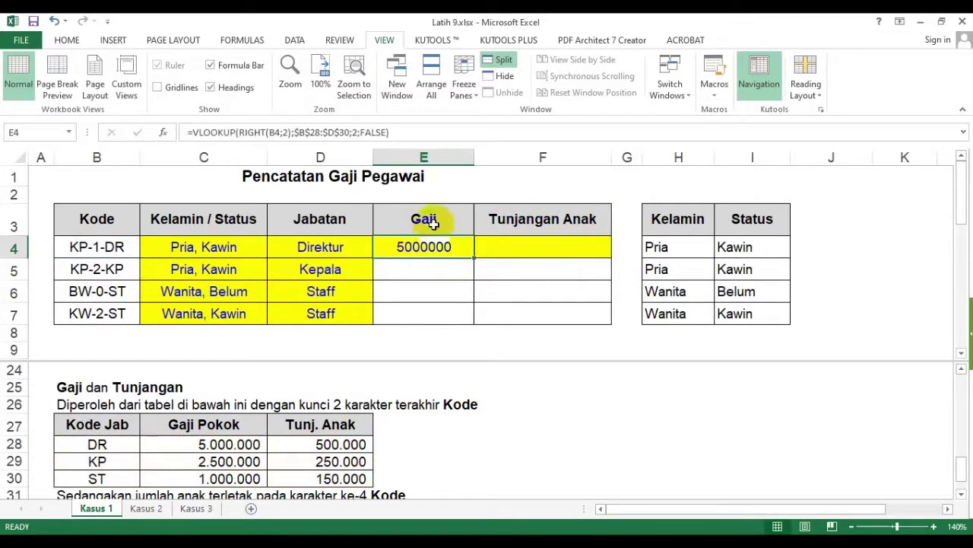
left_click(66, 39)
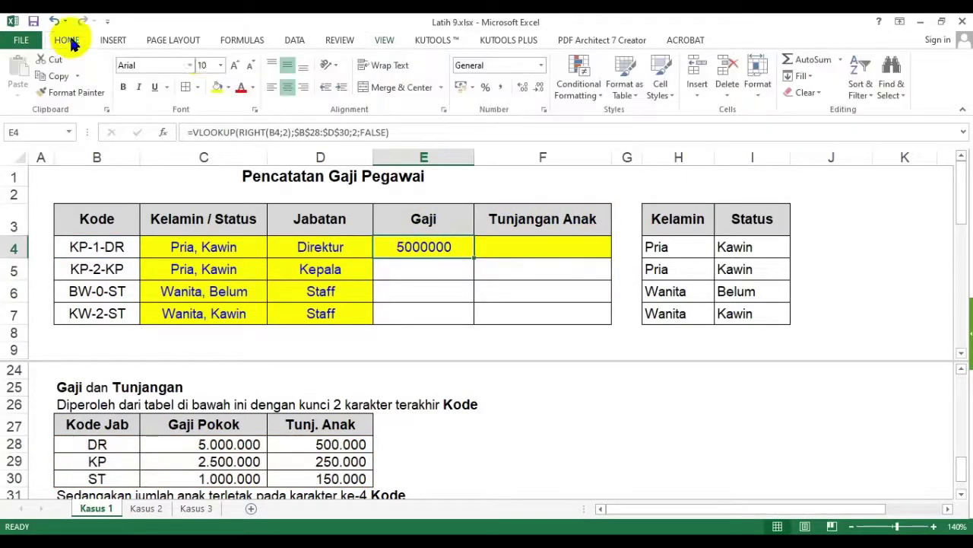
left_click(501, 88)
double_click(538, 87)
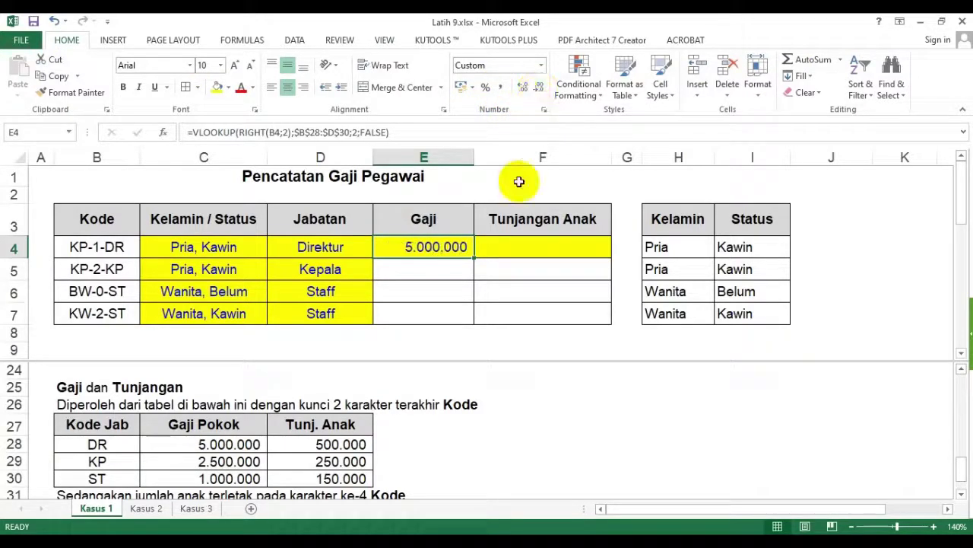
left_click_drag(472, 260, 467, 324)
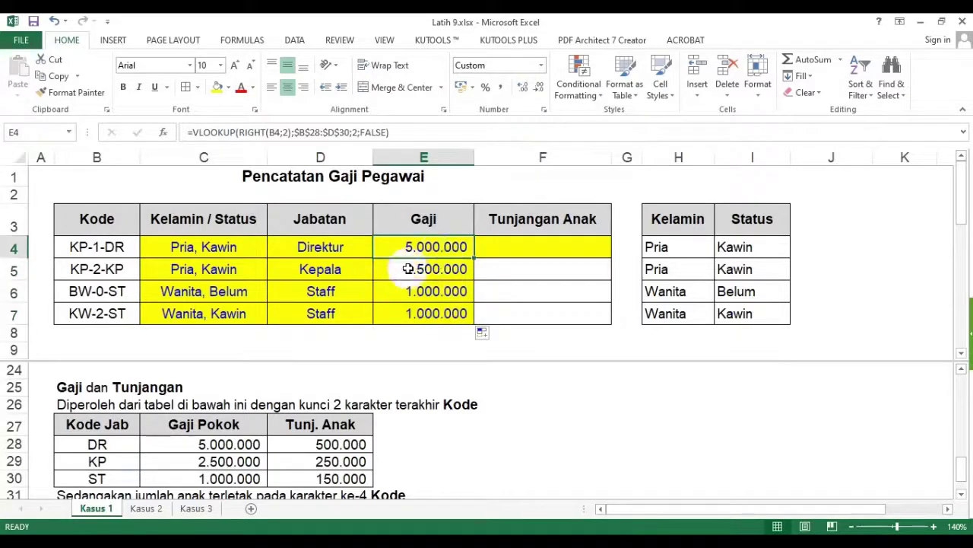
Step: Examine the Tunj. Anak column in the Gaji dan Tunjangan table and the number-of-children instruction in row 31
left_click(508, 248)
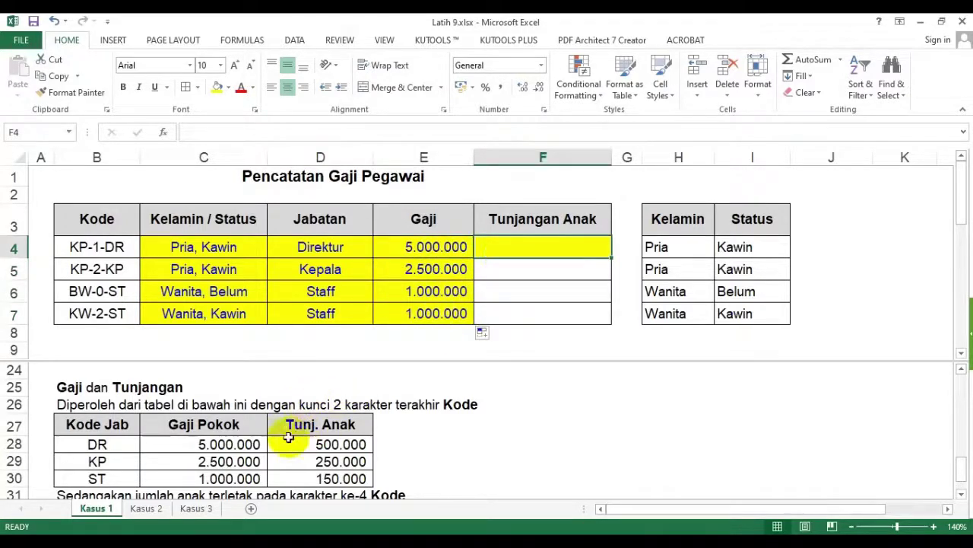
left_click_drag(133, 428, 322, 461)
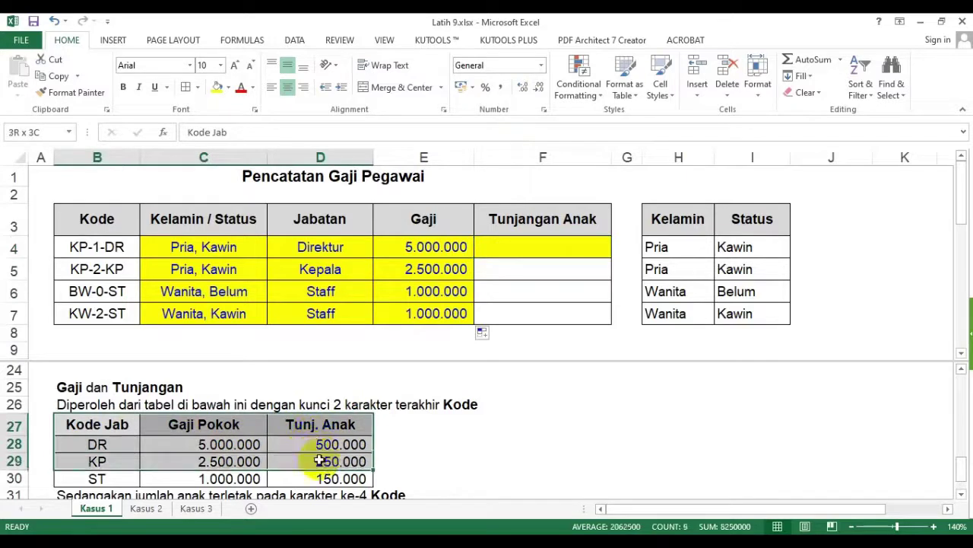
left_click(401, 423)
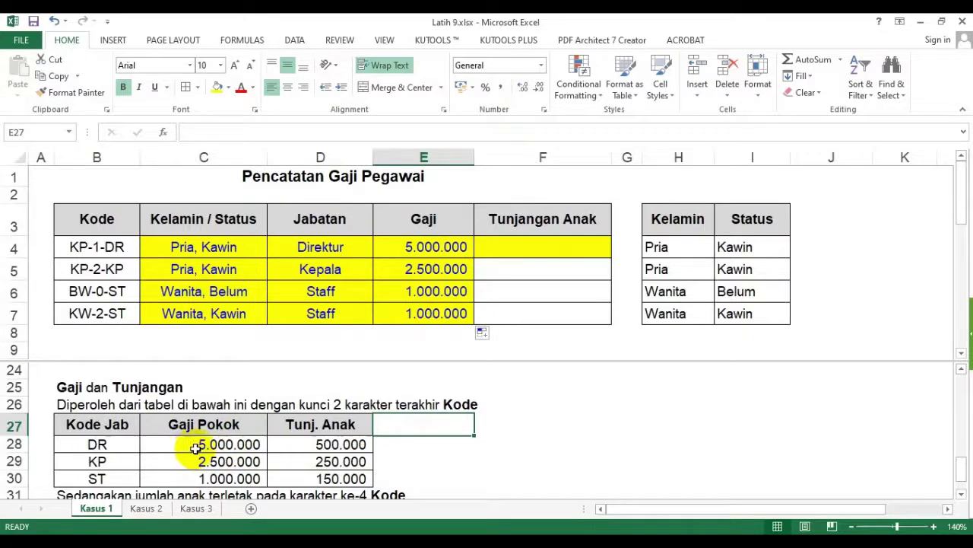
scroll(196, 448, "down", 1)
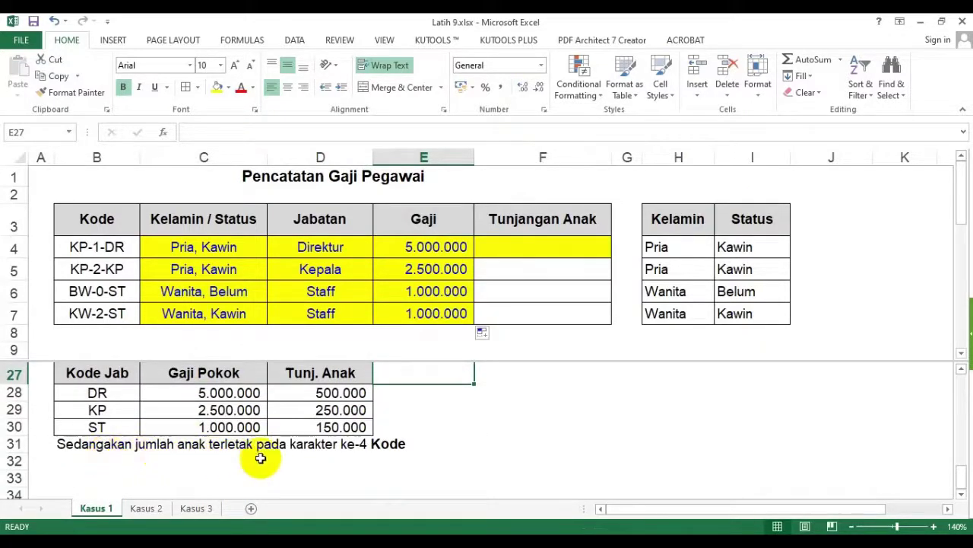
left_click(354, 449)
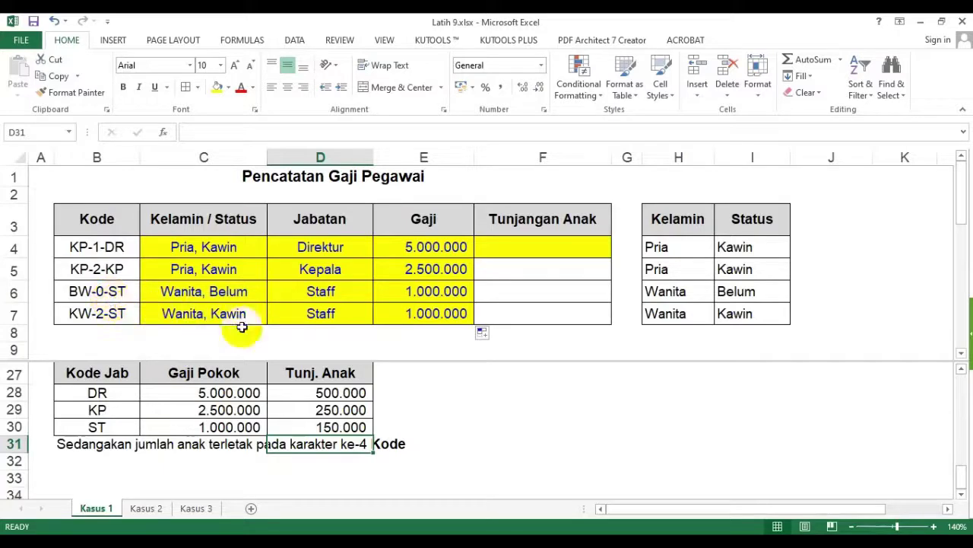
scroll(275, 367, "up", 1)
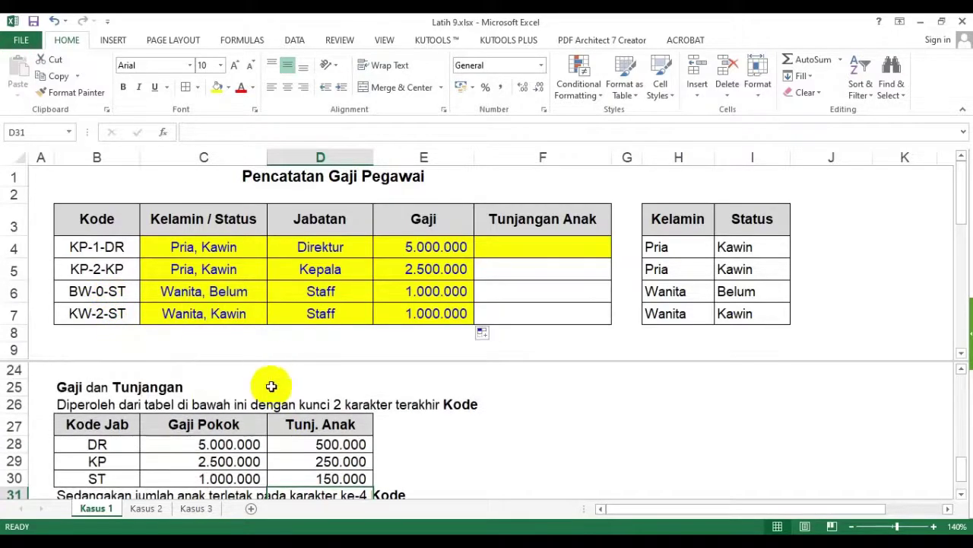
left_click_drag(334, 423, 335, 482)
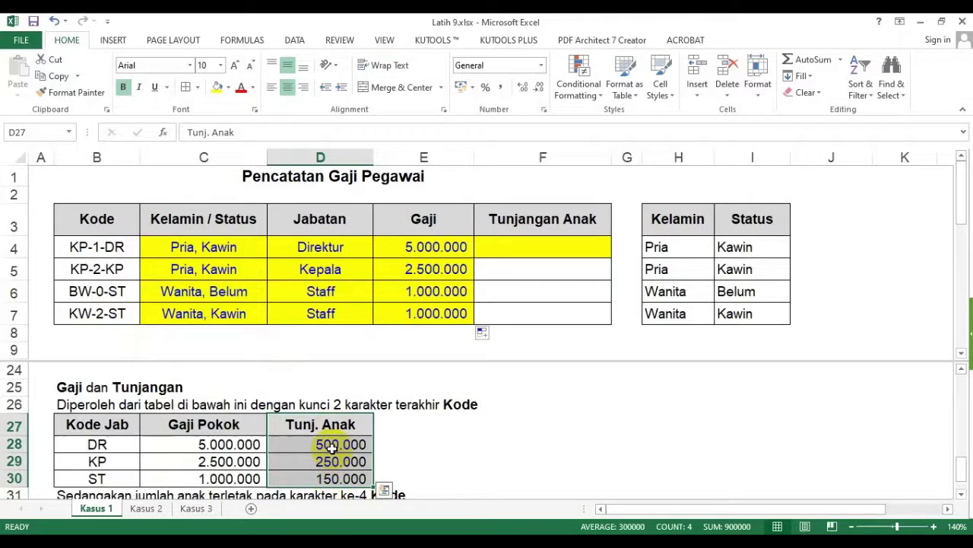
left_click(434, 248)
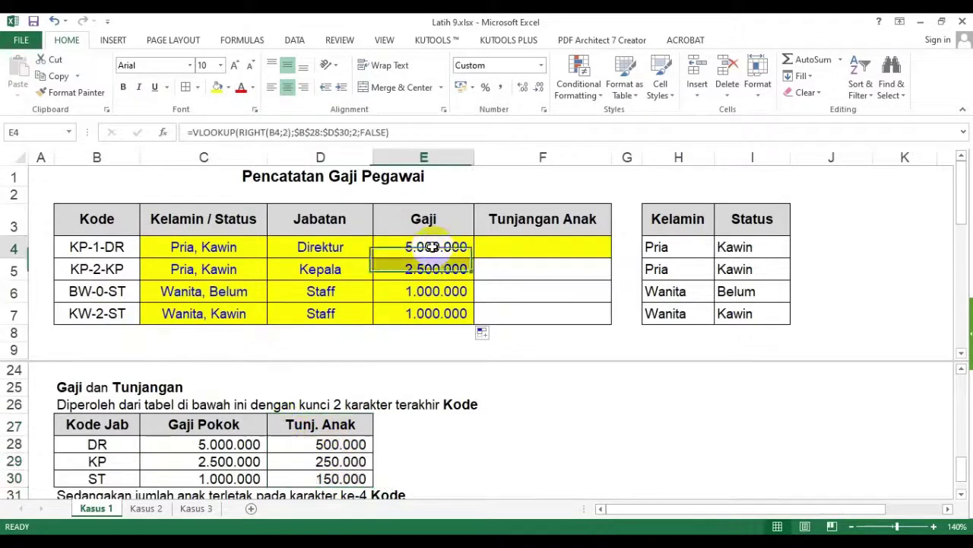
left_click(323, 425)
Step: Copy the text of the Gaji formula in E4 into F4 under Tunjangan Anak, keeping its cell references
left_click(422, 248)
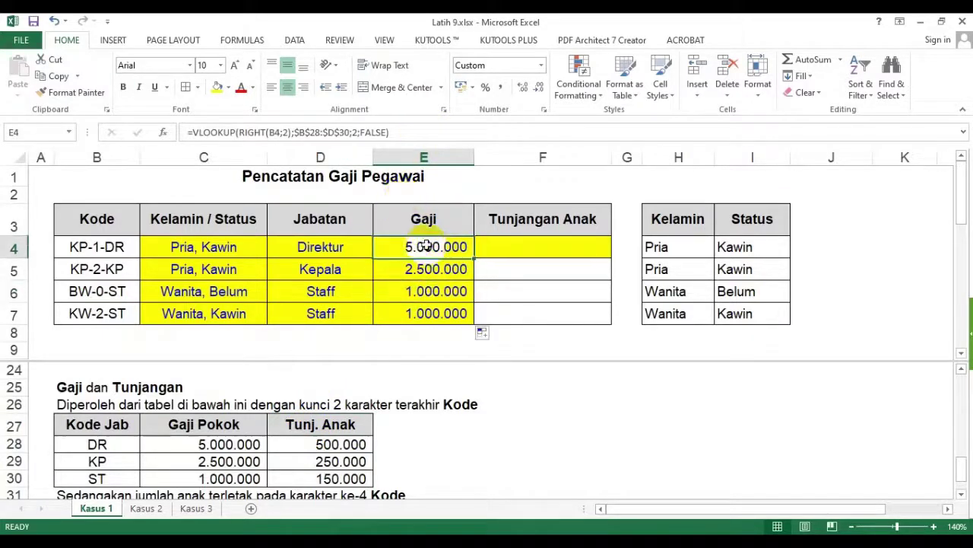
left_click_drag(454, 130, 179, 144)
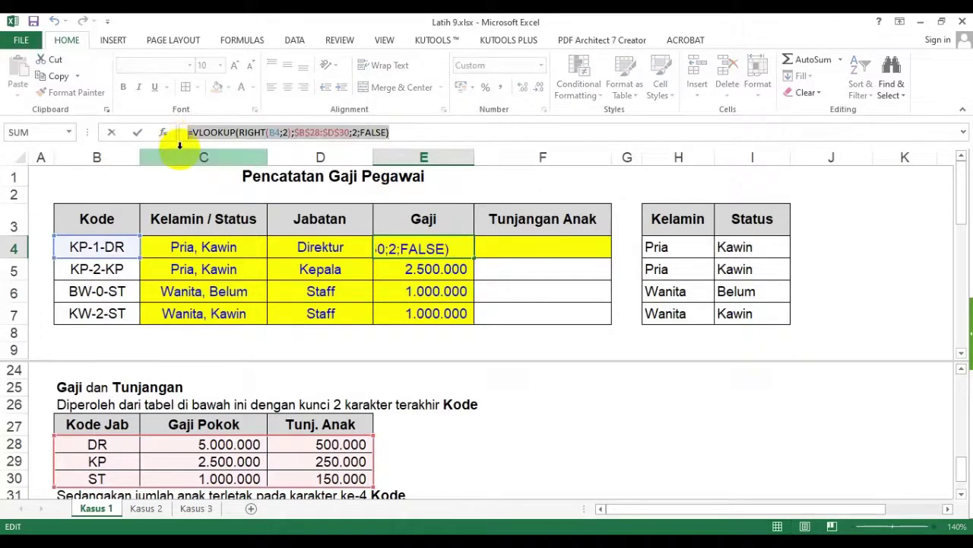
left_click(54, 76)
key("Escape")
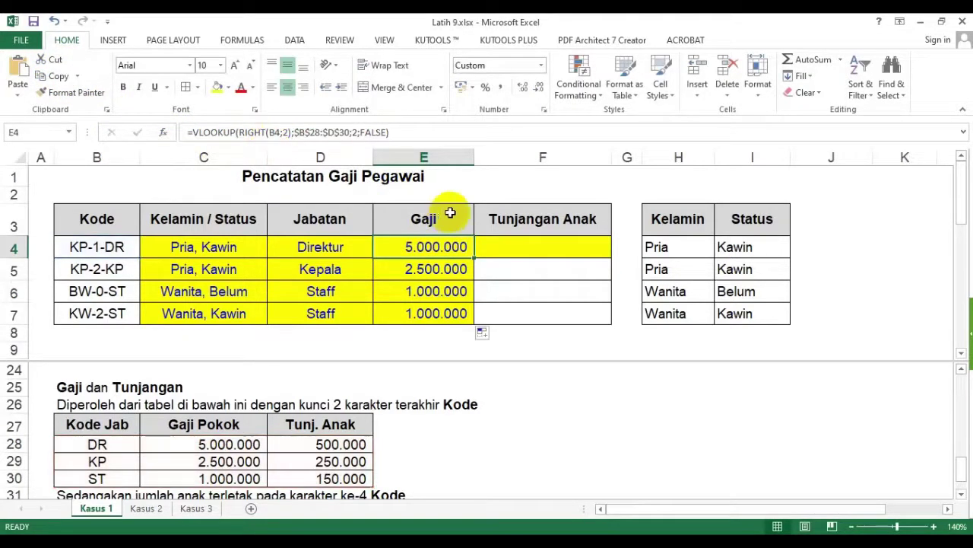
left_click(537, 246)
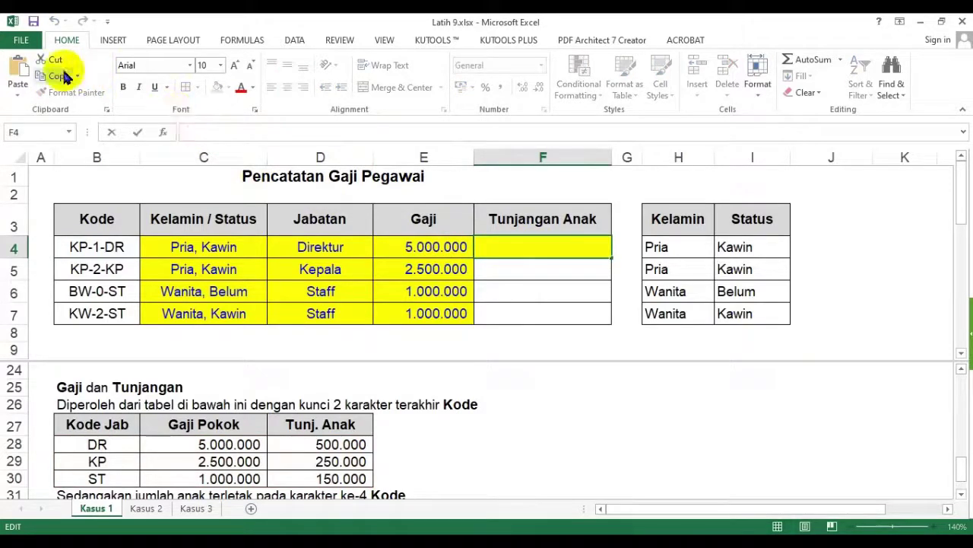
left_click(20, 70)
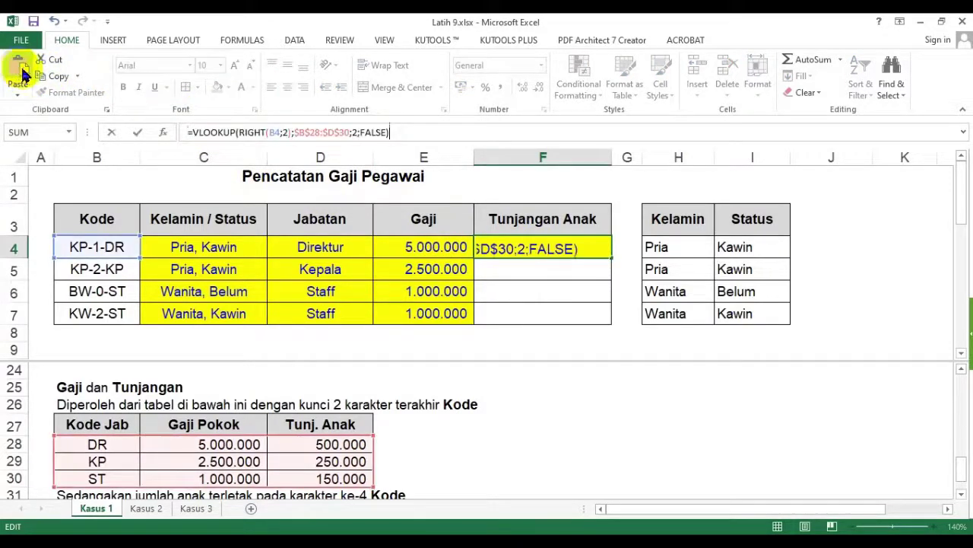
Step: Set the VLOOKUP column index in F4 to 3 and enter the formula
double_click(354, 133)
type("3")
key("Return")
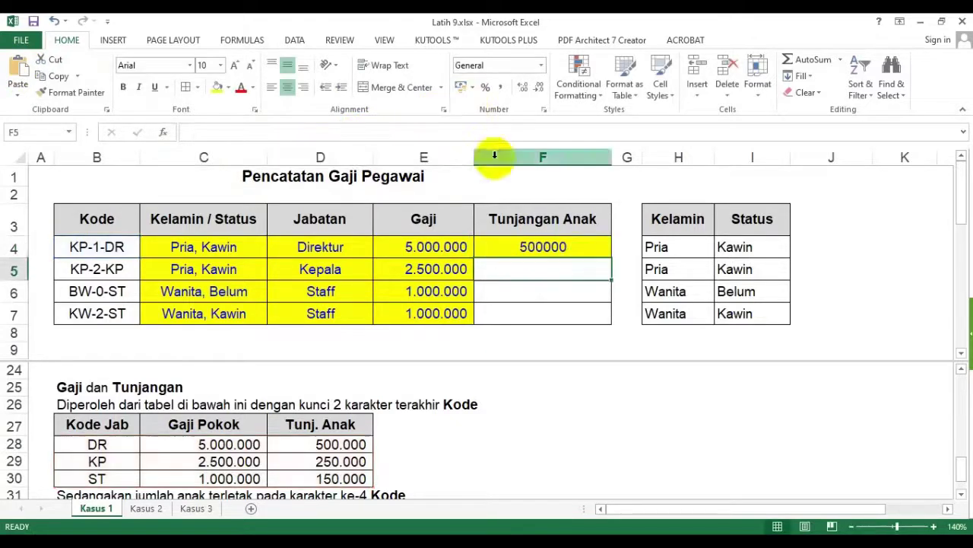
Step: Format F4 with thousands separators and no decimals, and fill the Tunjangan Anak formula down through F7
left_click(569, 248)
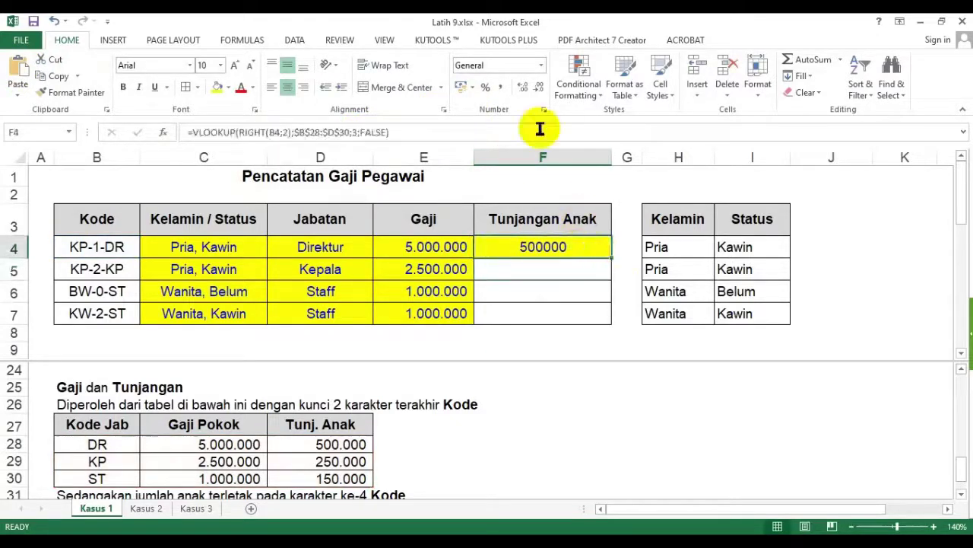
left_click(502, 87)
left_click(537, 88)
left_click(537, 89)
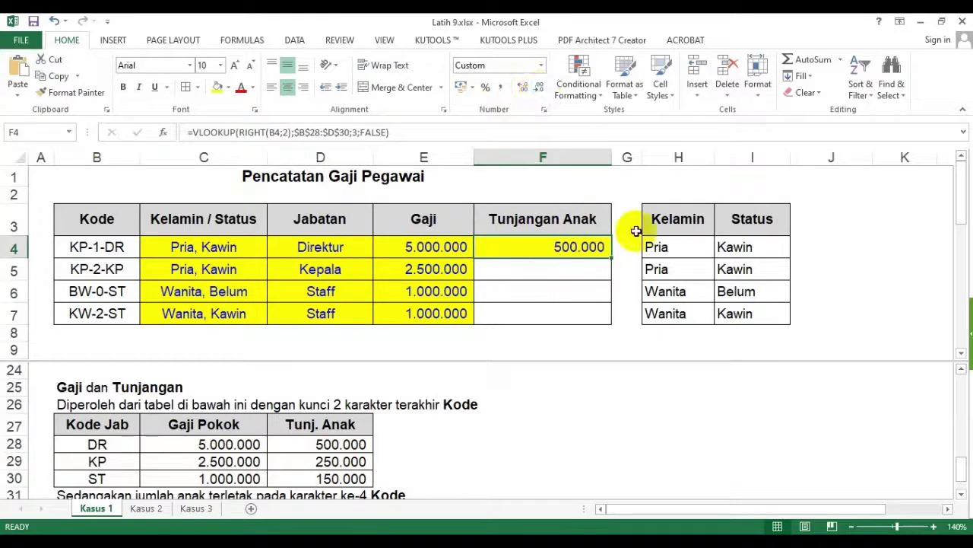
left_click_drag(610, 259, 612, 321)
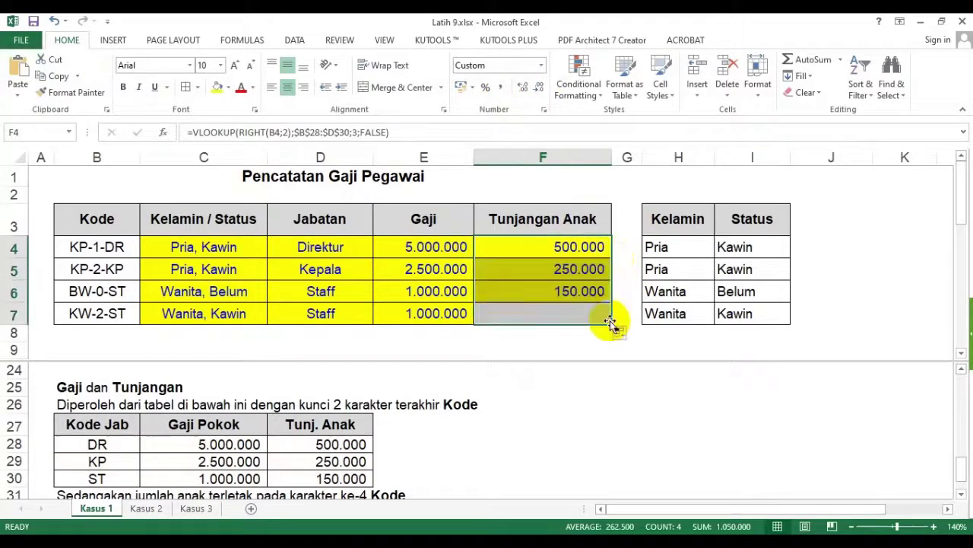
Step: Recheck the number-of-children instruction in row 31 and clear the Tunjangan Anak formulas from F5:F7
left_click(566, 249)
scroll(291, 394, "down", 3)
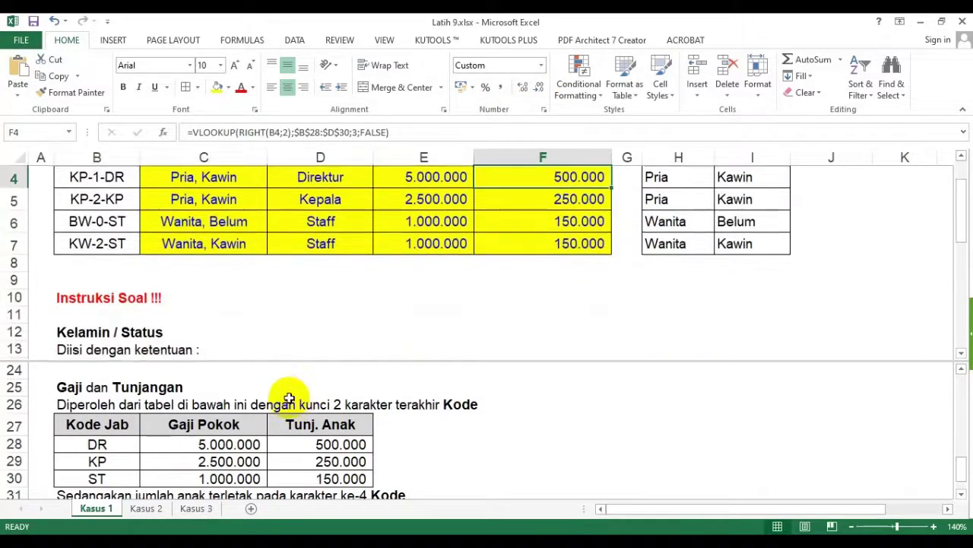
scroll(281, 387, "up", 3)
left_click(243, 444)
scroll(239, 455, "down", 1)
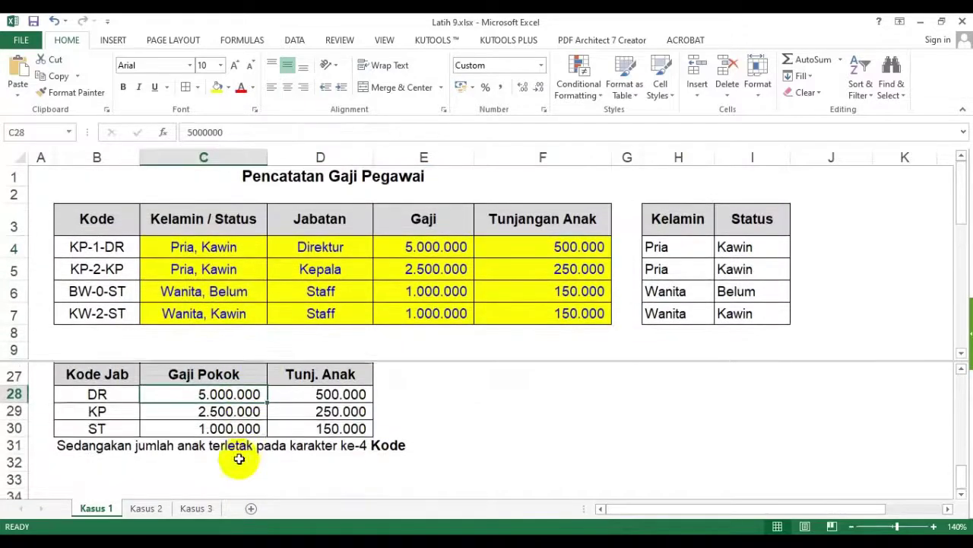
left_click_drag(555, 270, 559, 308)
key("Delete")
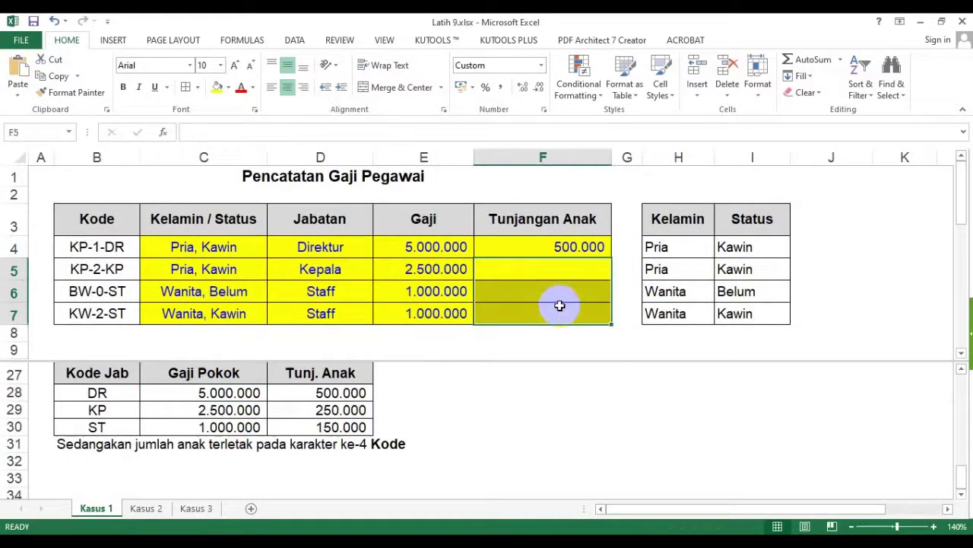
Step: Extend the Tunjangan Anak formula in F4 to multiply the VLOOKUP by MID(B4;4;1), the number-of-children character in Kode
left_click(540, 246)
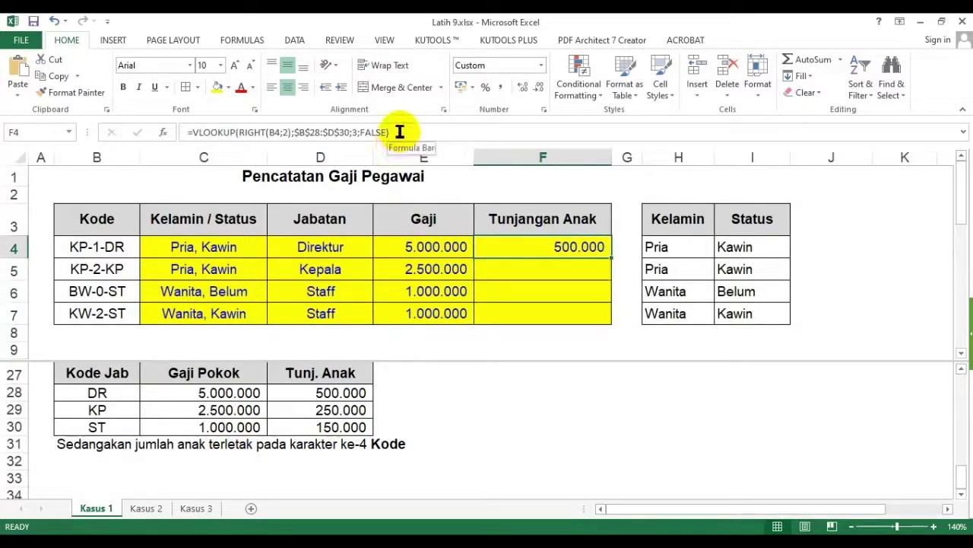
double_click(584, 242)
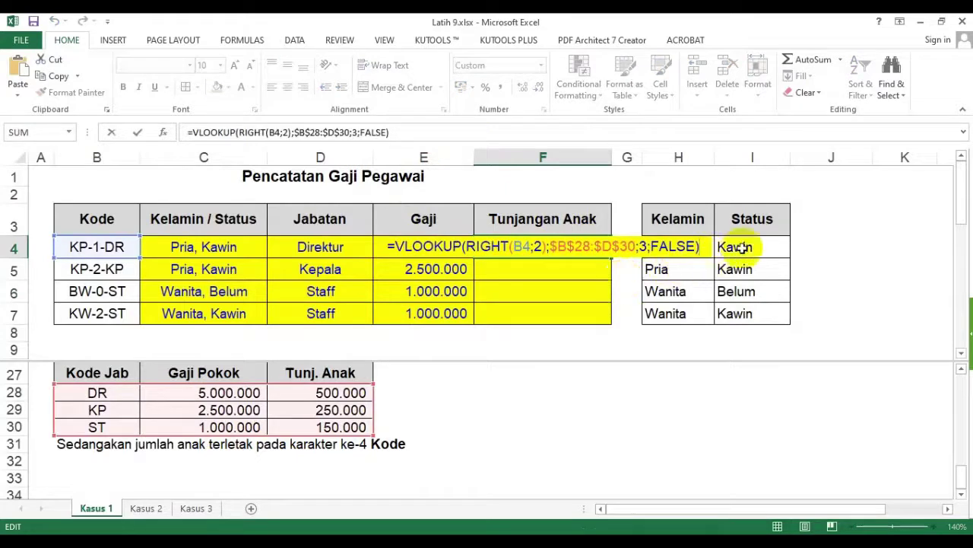
type("*")
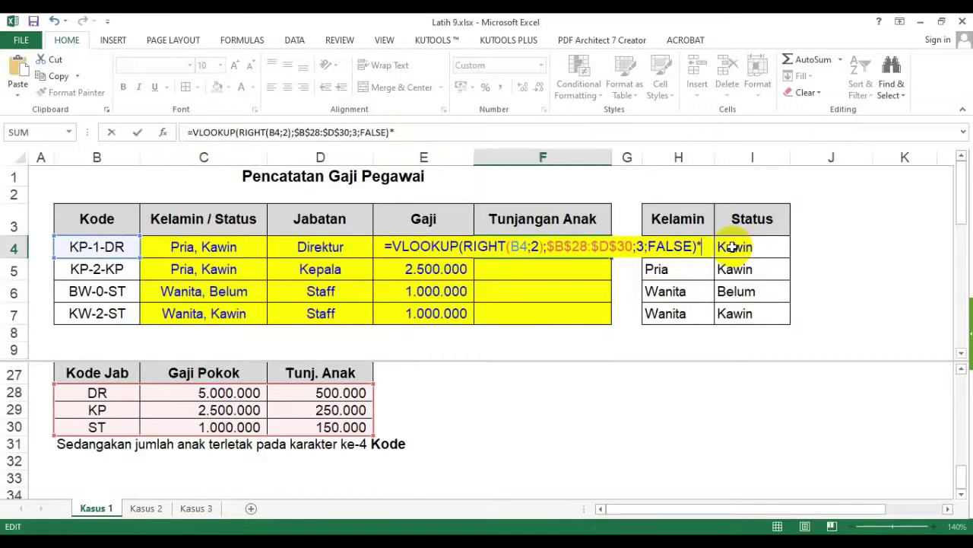
type("mid(")
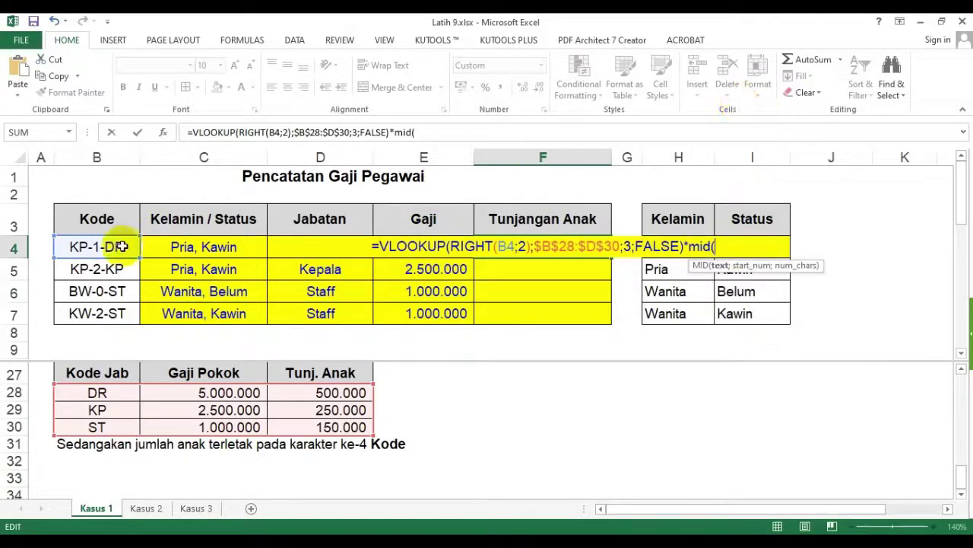
left_click(122, 247)
type(";4;1")
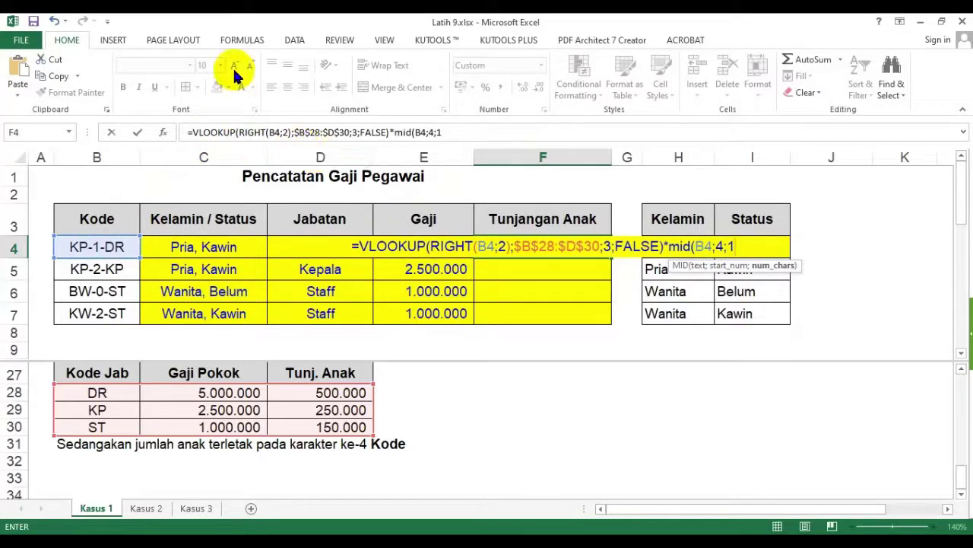
type(")")
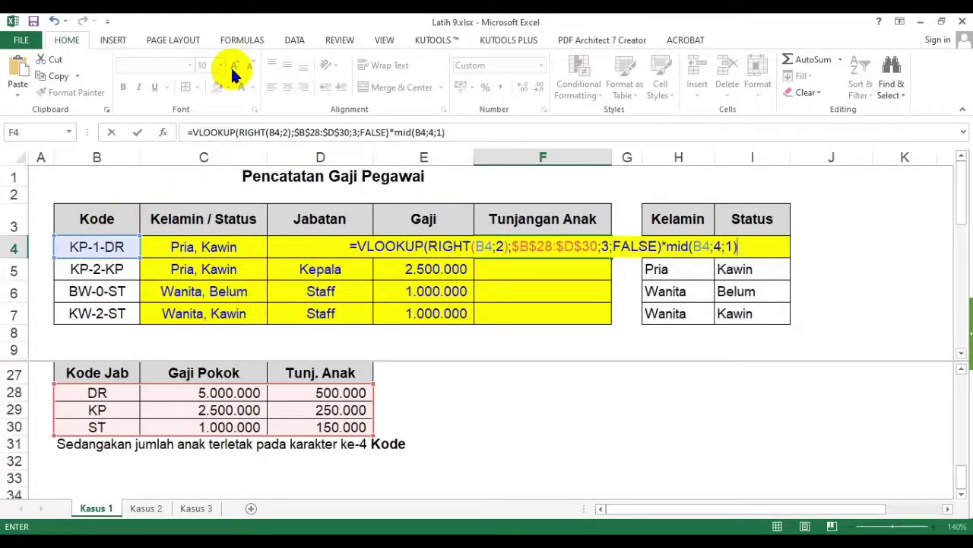
left_click(670, 248)
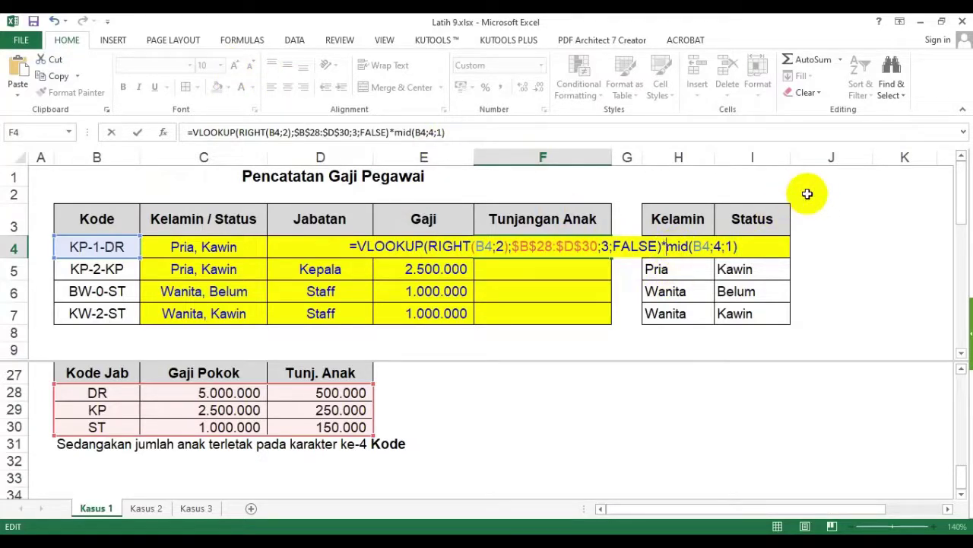
type("vlaue")
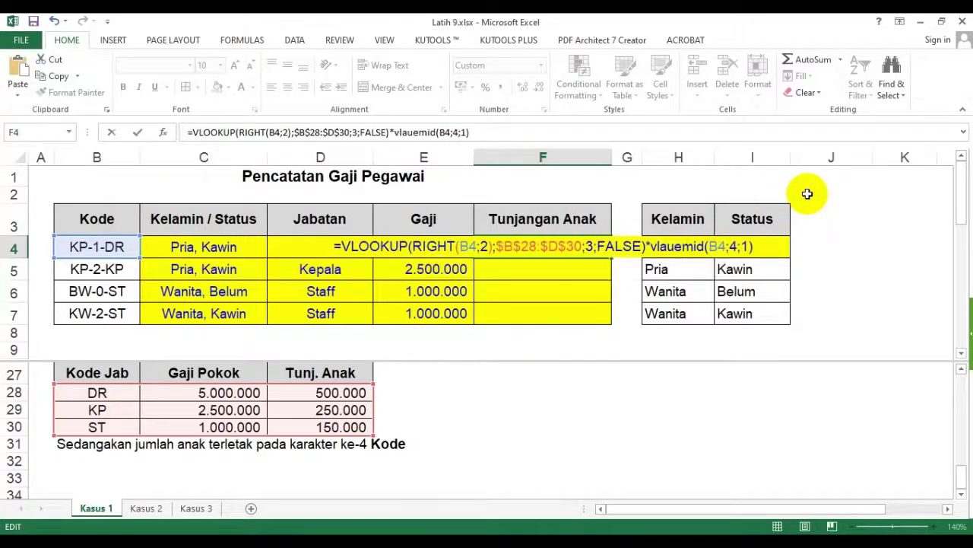
key("BackSpace")
key("BackSpace")
key("BackSpace")
key("BackSpace")
type("alue(")
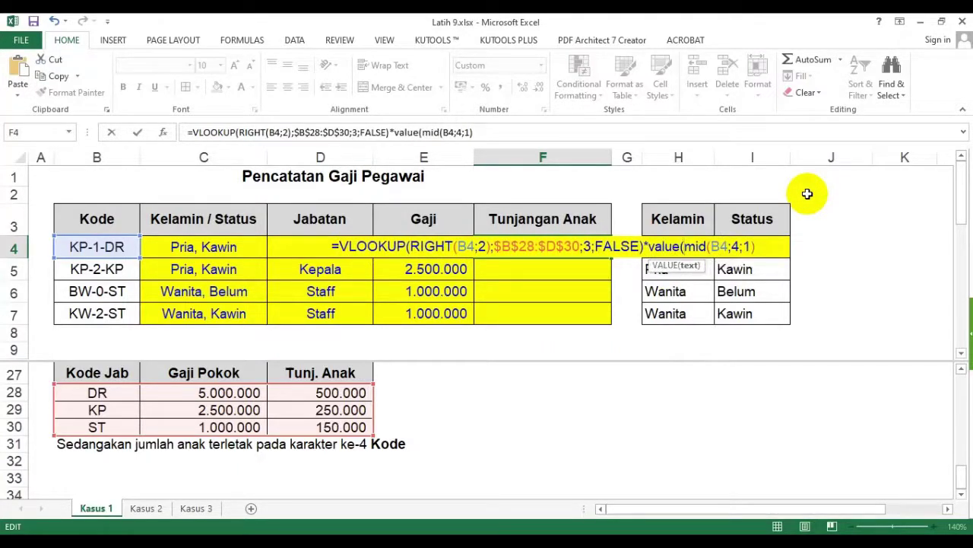
key("BackSpace")
key("BackSpace")
key("BackSpace")
key("BackSpace")
key("BackSpace")
key("BackSpace")
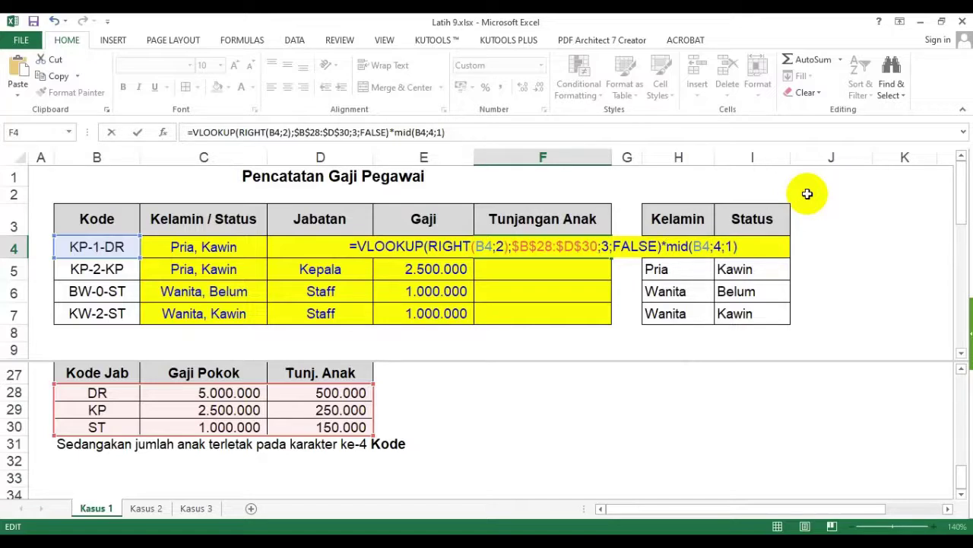
Step: Wrap the MID part of the F4 formula in VALUE, enter the formula, and fill it down through F7
type("value(")
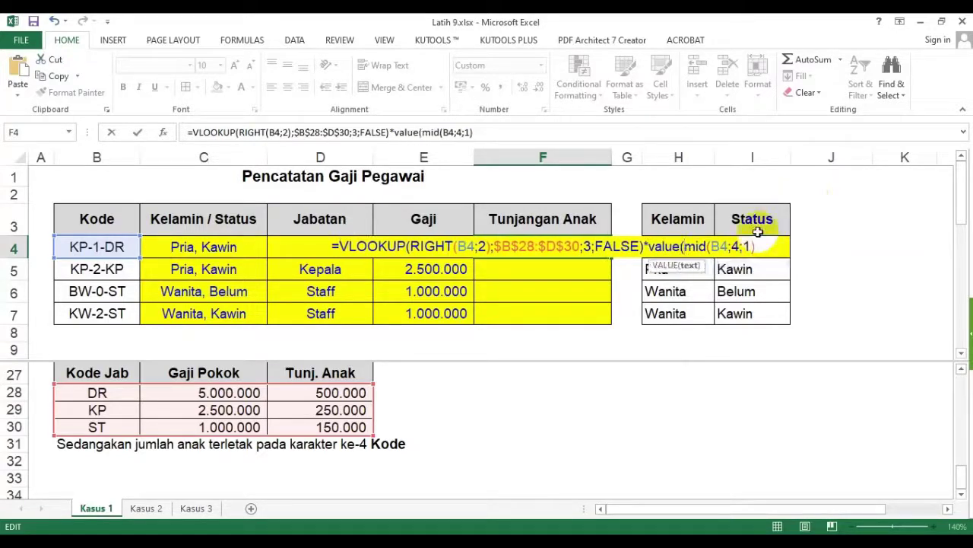
type(")")
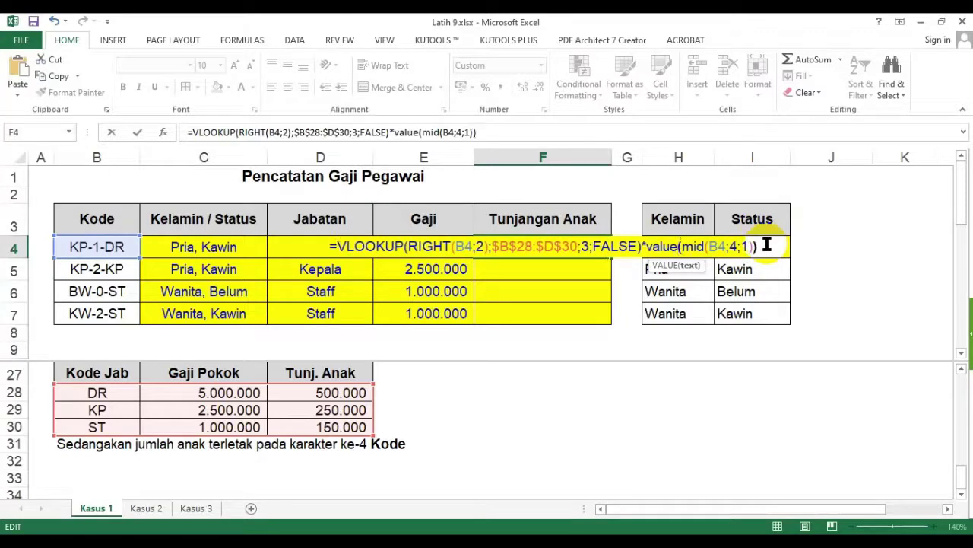
key("Return")
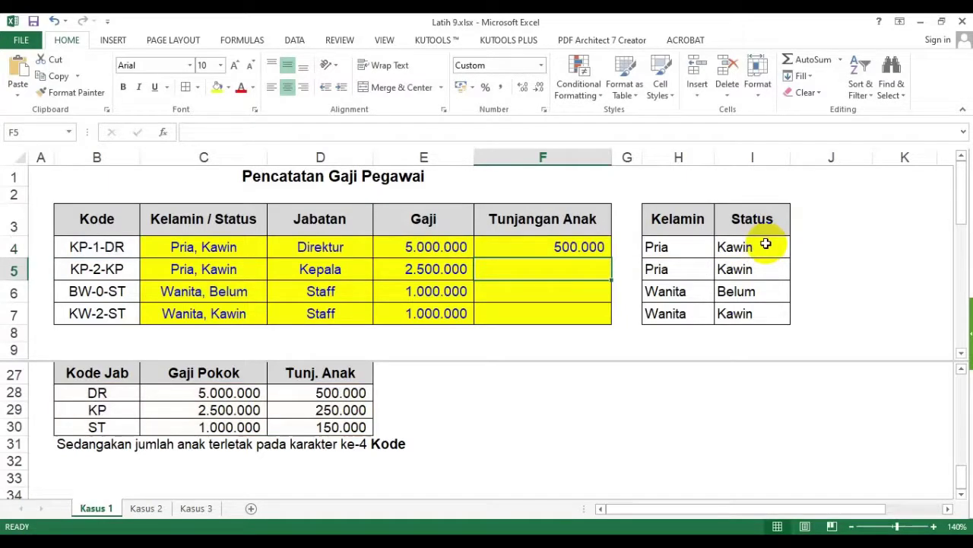
left_click(593, 247)
double_click(610, 260)
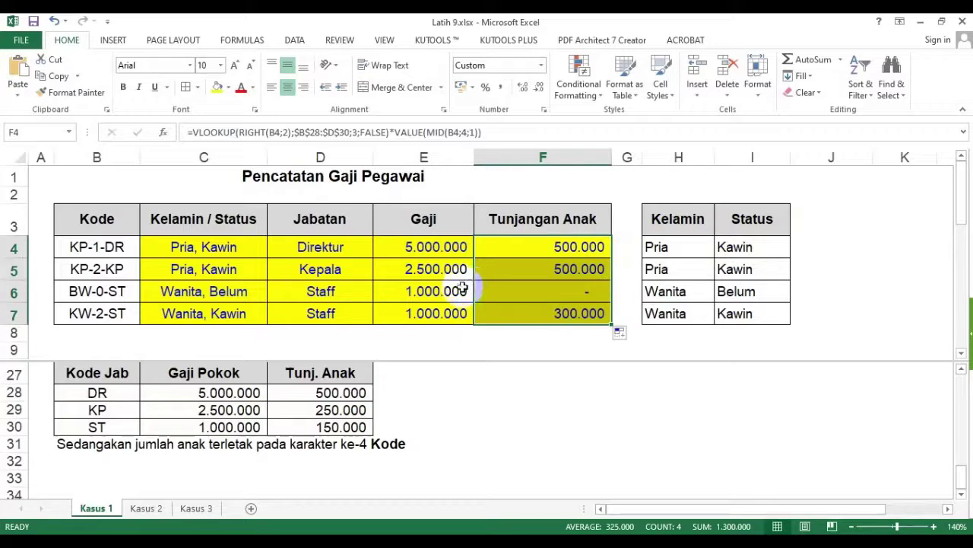
Step: Check the Tunjangan Anak result in F5 against the KP allowance in row 29 and remove the Kasus 1 window split
left_click(563, 270)
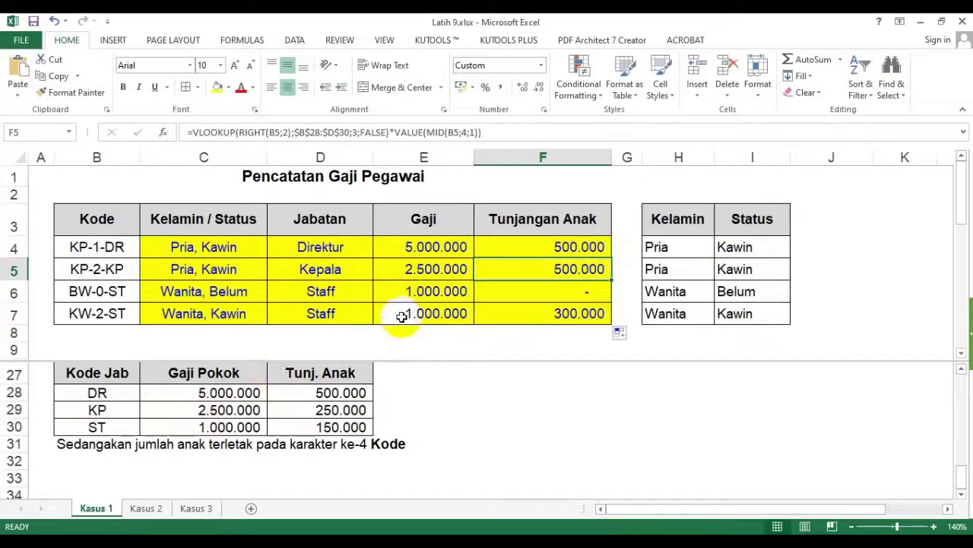
left_click(339, 274)
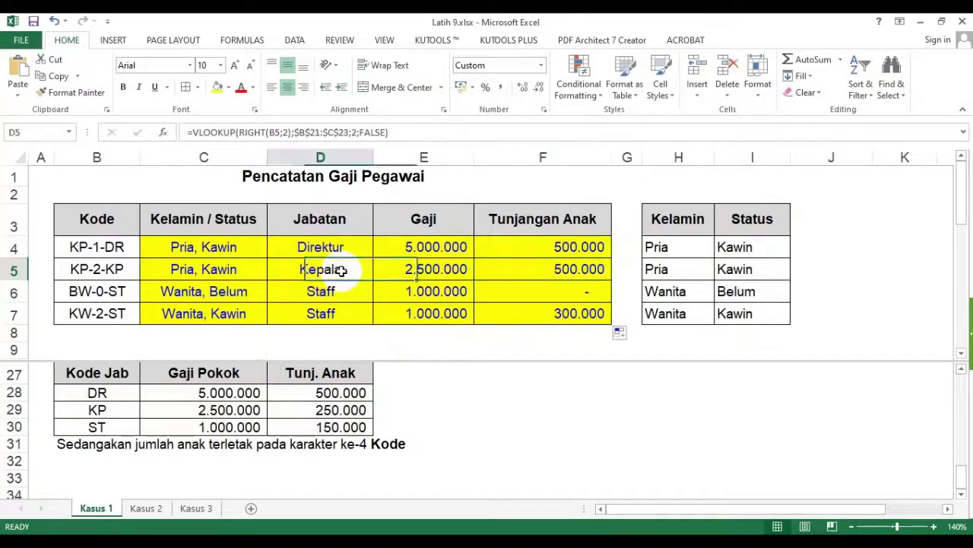
left_click(338, 410)
left_click(562, 268)
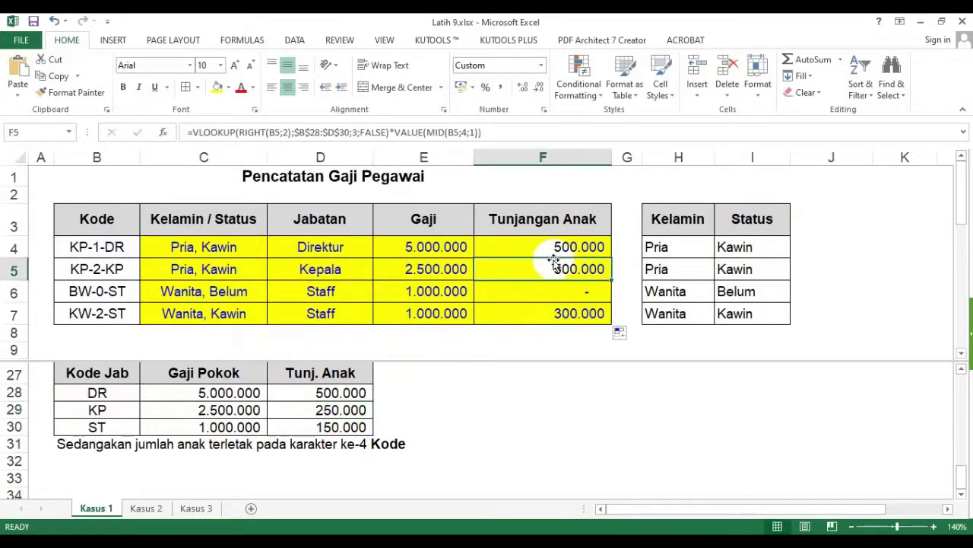
double_click(467, 359)
left_click(426, 332)
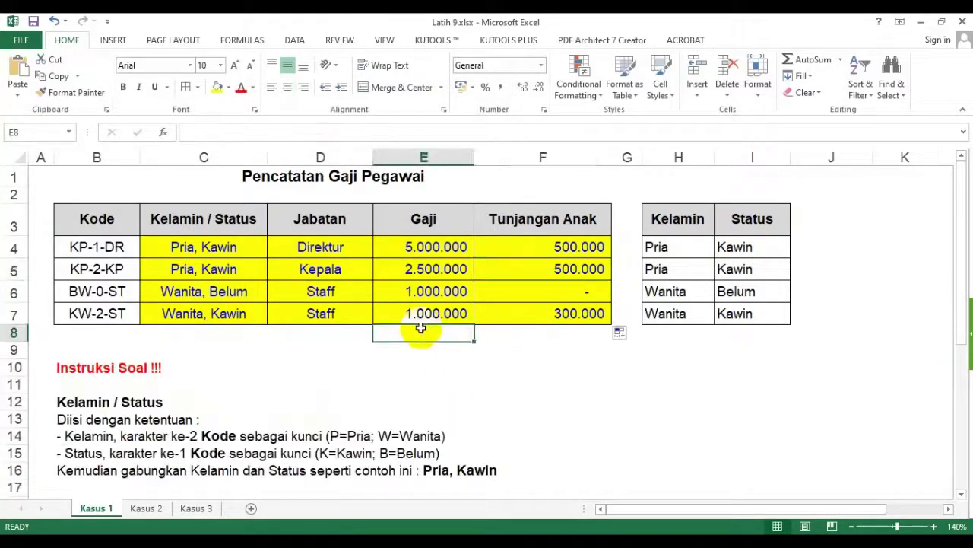
Step: Open the Kasus 2 sheet and split its window above row 3, keeping only the horizontal split
left_click(146, 508)
key("alt+w")
left_click(289, 350)
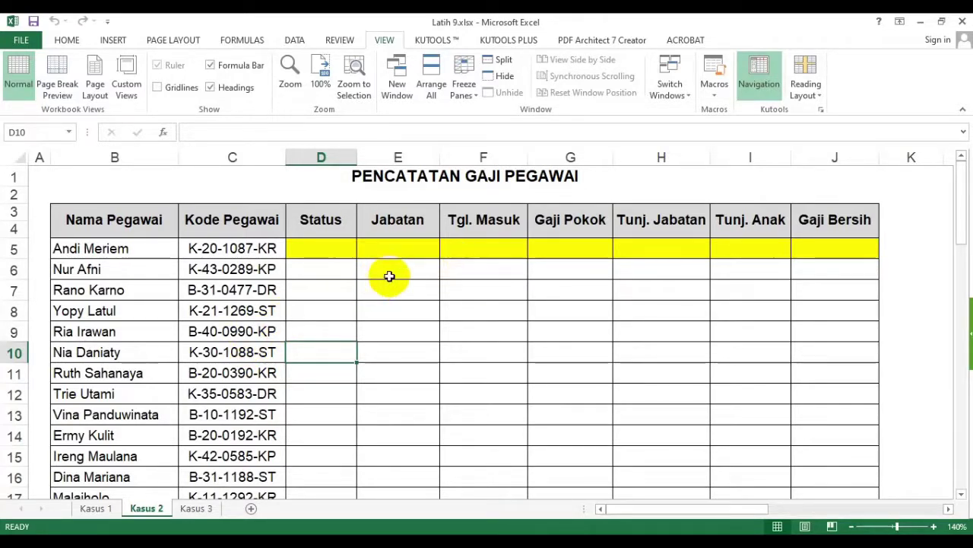
left_click(574, 228)
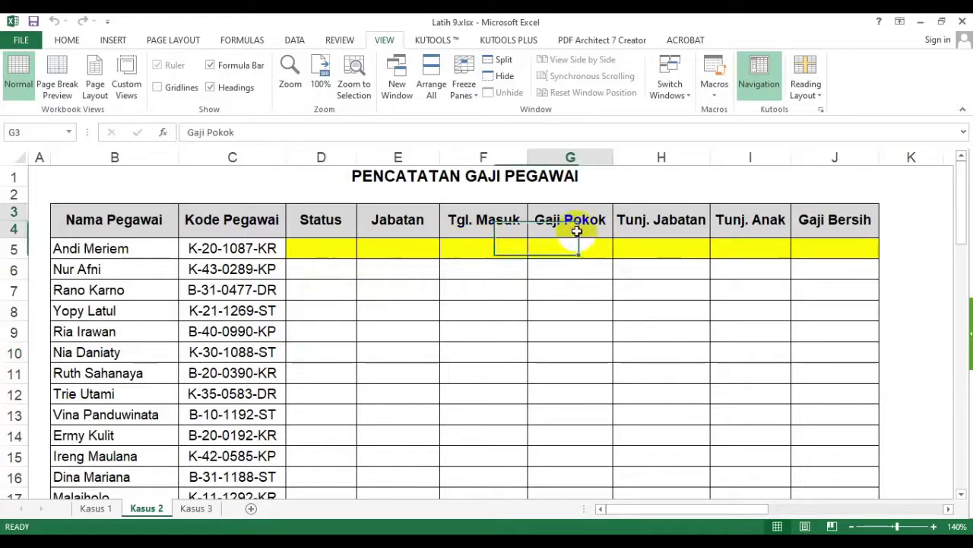
left_click(503, 60)
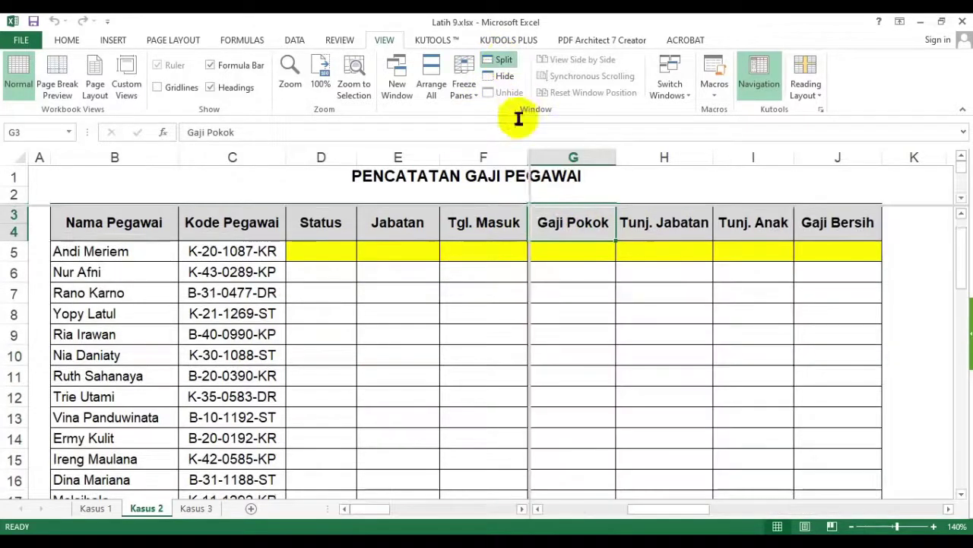
double_click(528, 186)
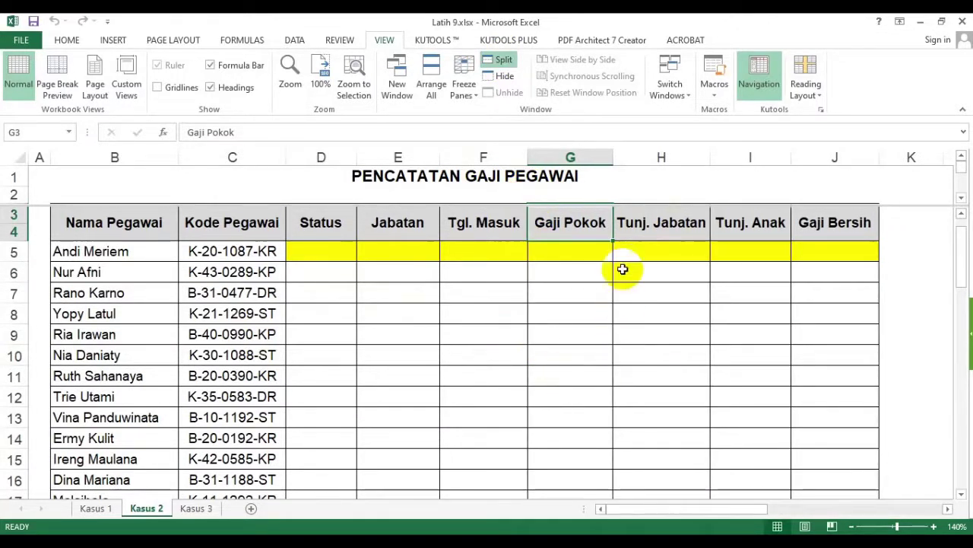
Step: Move the horizontal split to below row 11 and show the Instruksi Soal heading and STATUS instruction in the lower pane
scroll(281, 410, "down", 4)
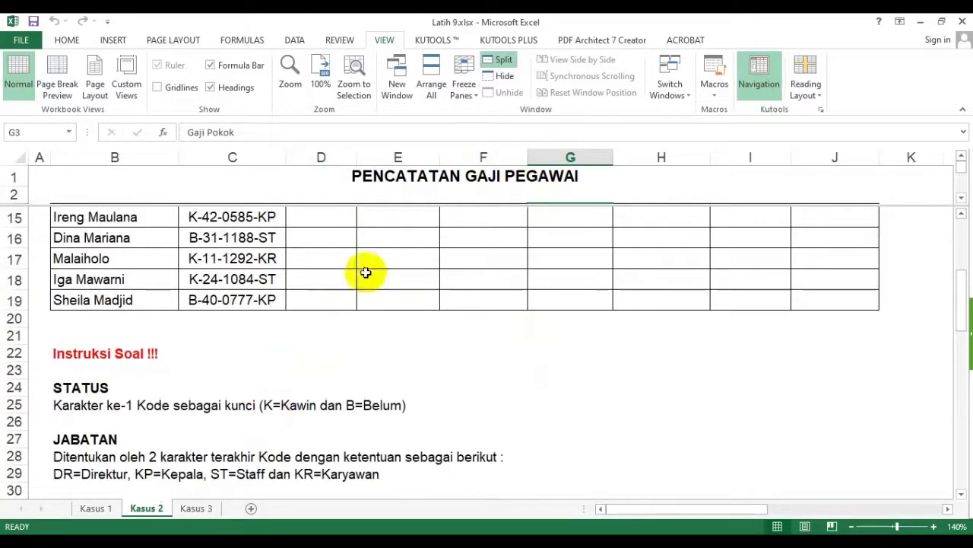
scroll(416, 227, "up", 5)
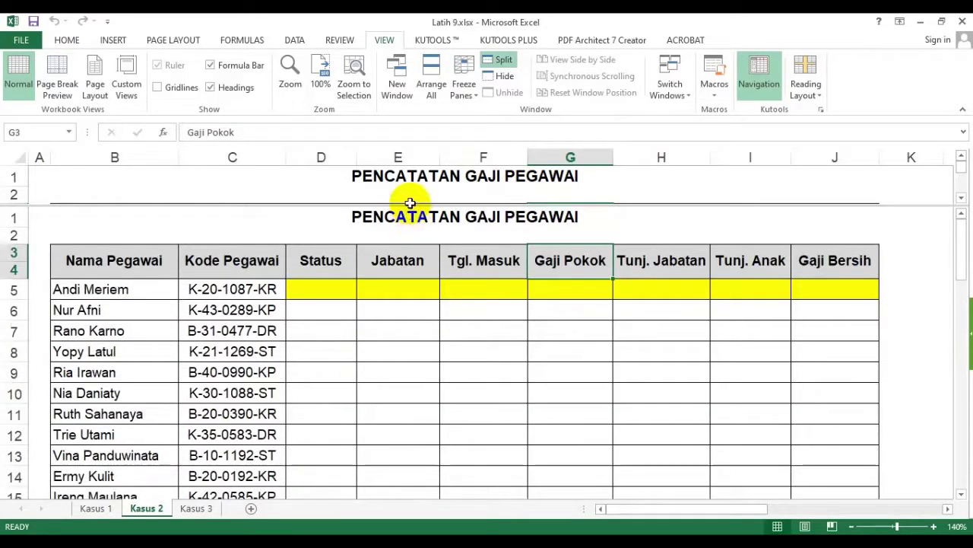
left_click_drag(409, 203, 415, 424)
left_click_drag(502, 427, 499, 385)
left_click(484, 435)
scroll(473, 430, "down", 7)
scroll(463, 428, "down", 1)
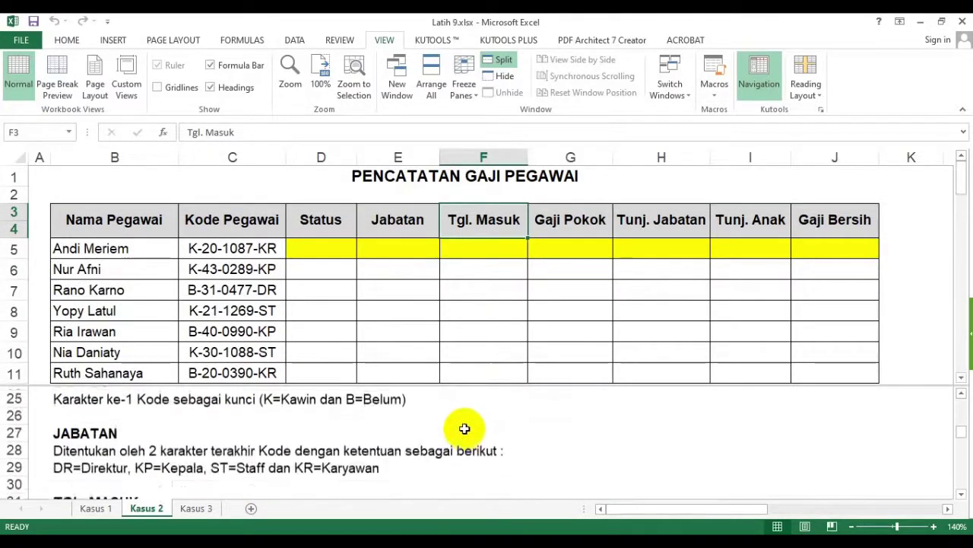
scroll(462, 425, "up", 1)
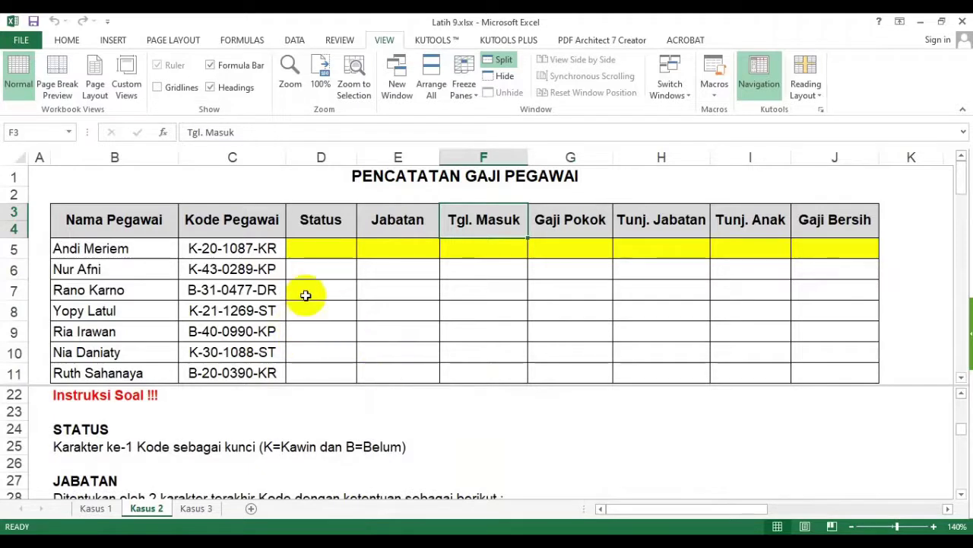
left_click(960, 394)
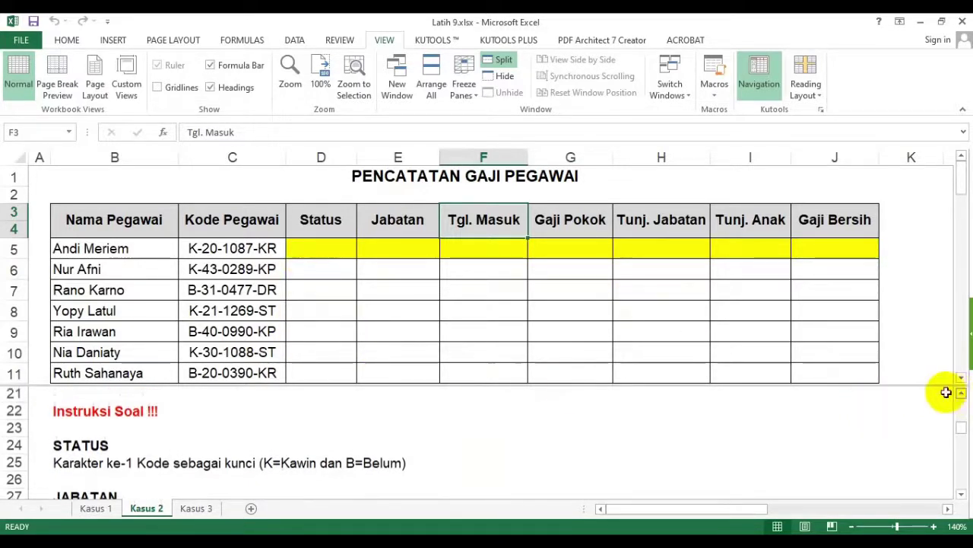
Step: Start the Status formula in D5 as the placeholder skeleton =if(?;?;?)
left_click(317, 248)
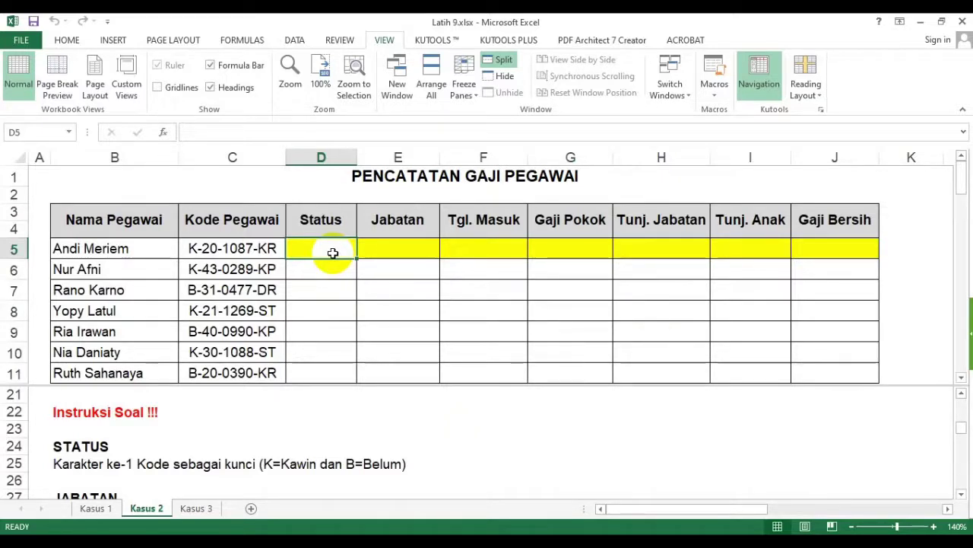
type("=if(")
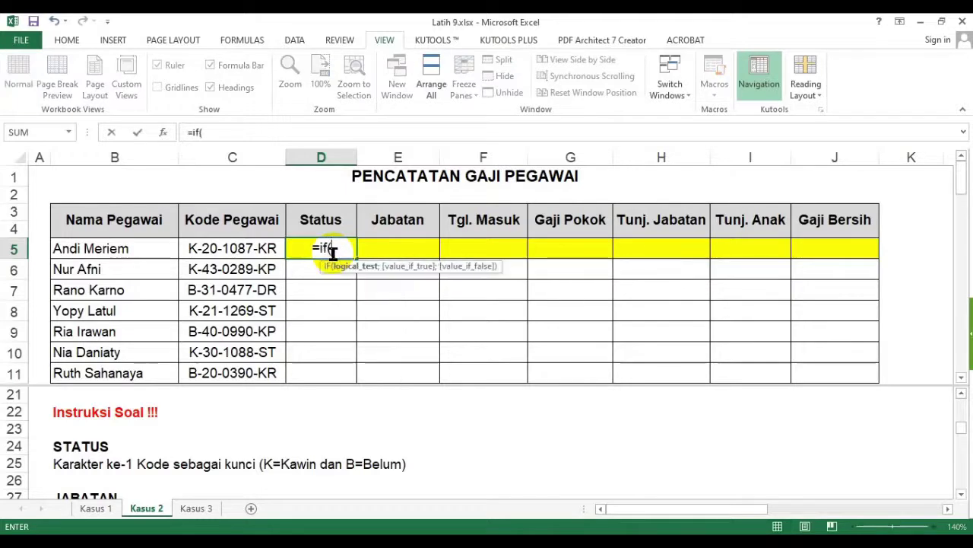
type("?")
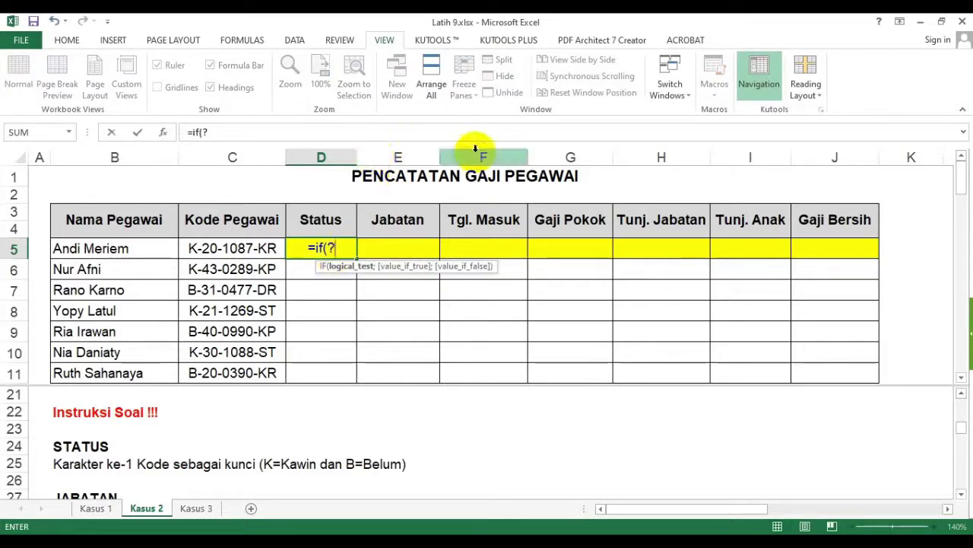
type(";?;?")
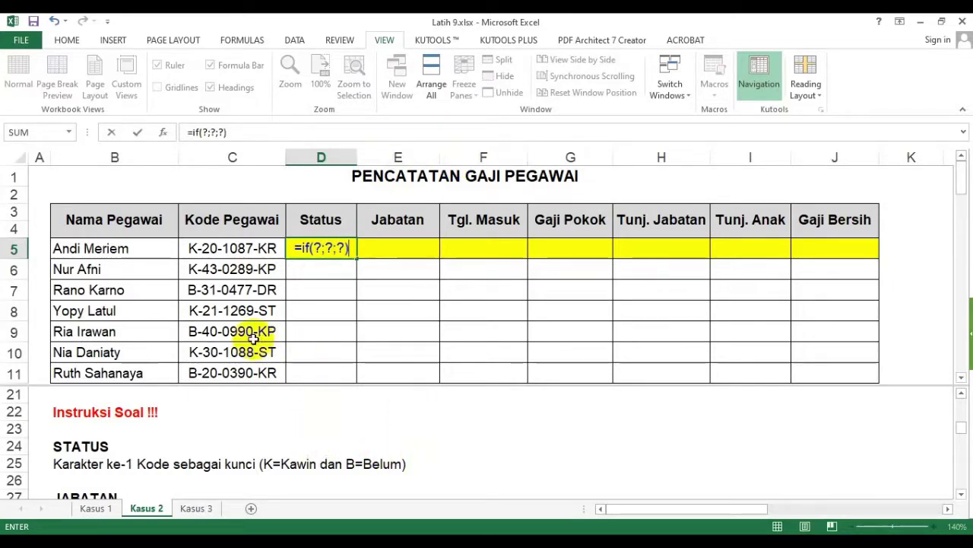
Step: Replace the logical test placeholder in the D5 IF formula with left(C5;1)="K"
double_click(317, 249)
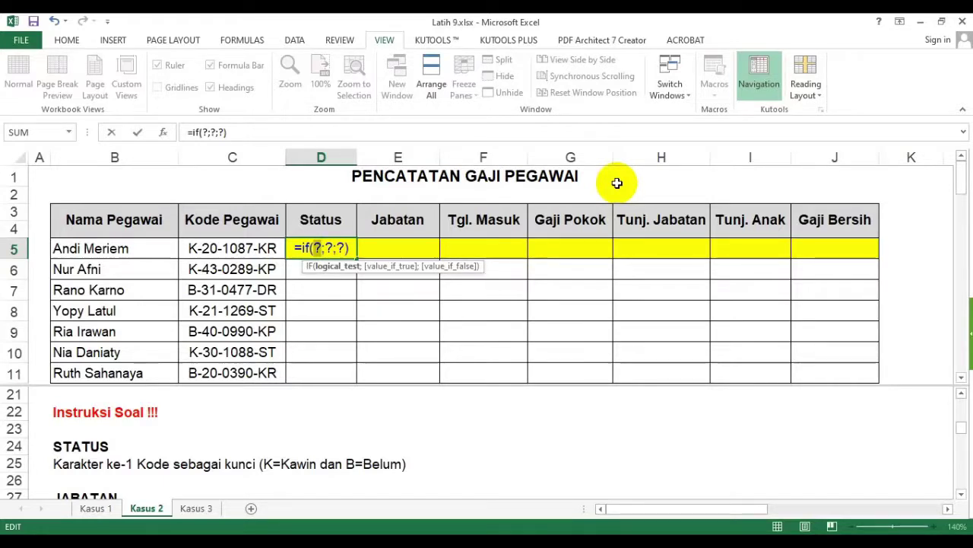
type("left(")
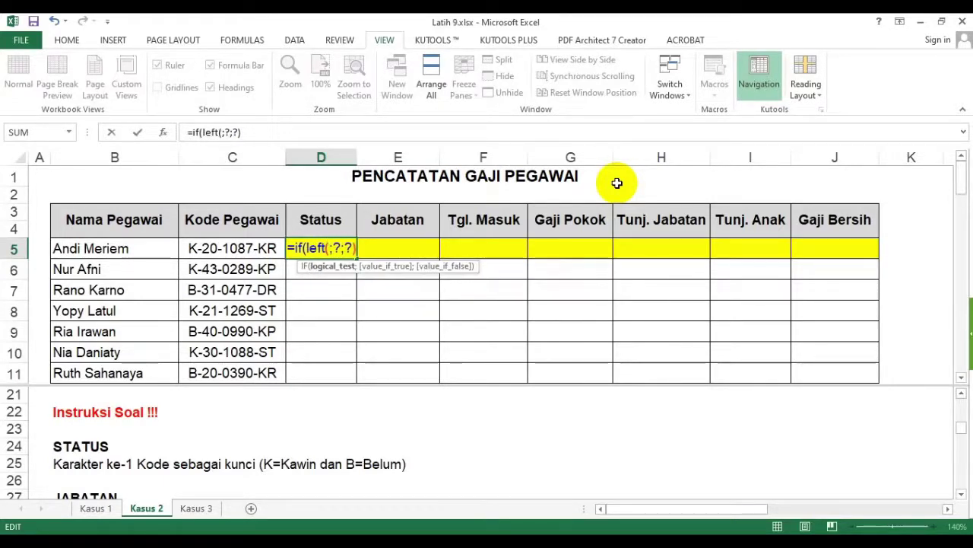
left_click(257, 249)
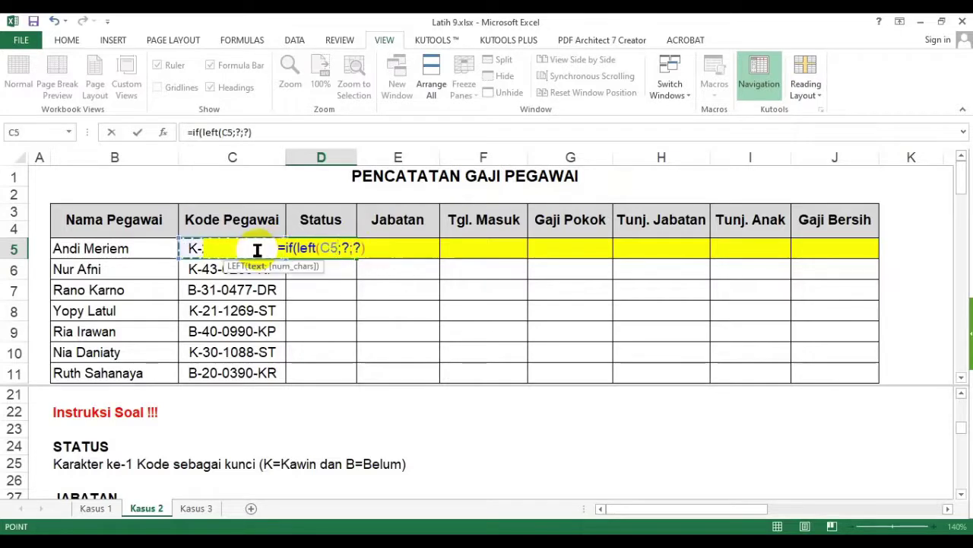
type(";1)")
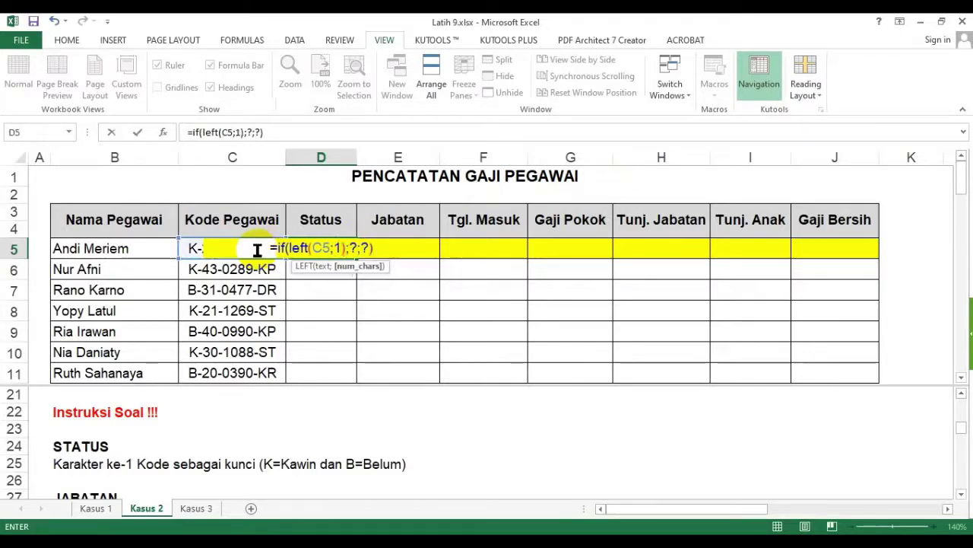
type("=")
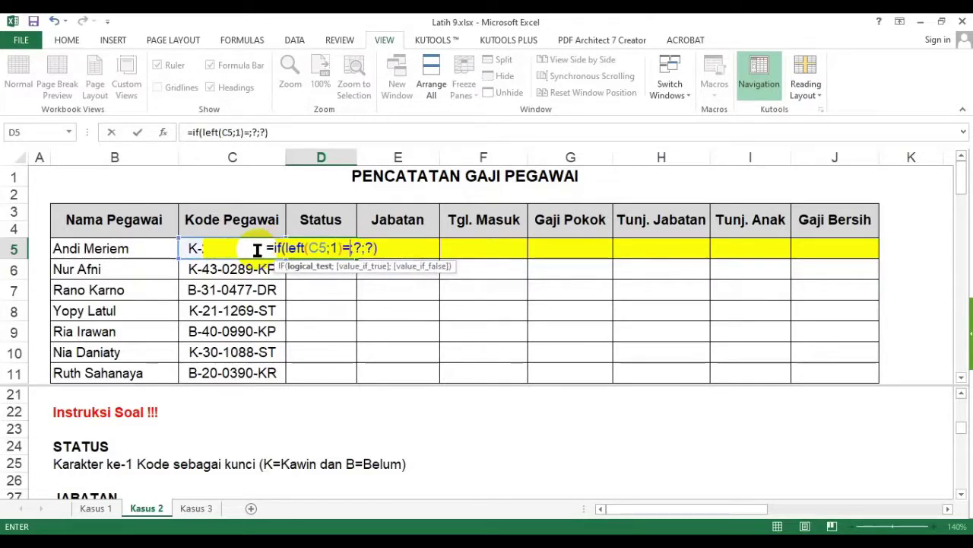
type("\"K\"")
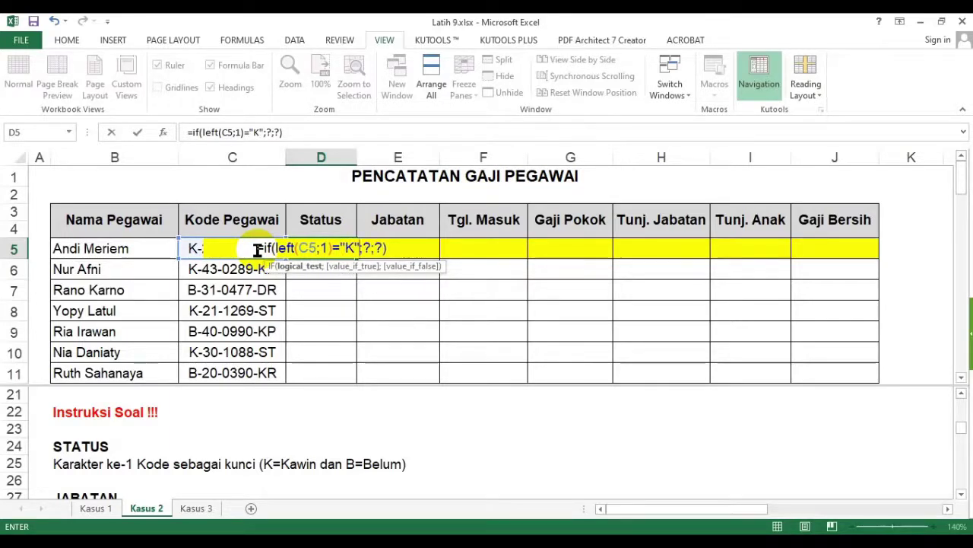
Step: Replace the value-if-true placeholder in the D5 formula with "Kawin" in quotation marks
double_click(366, 248)
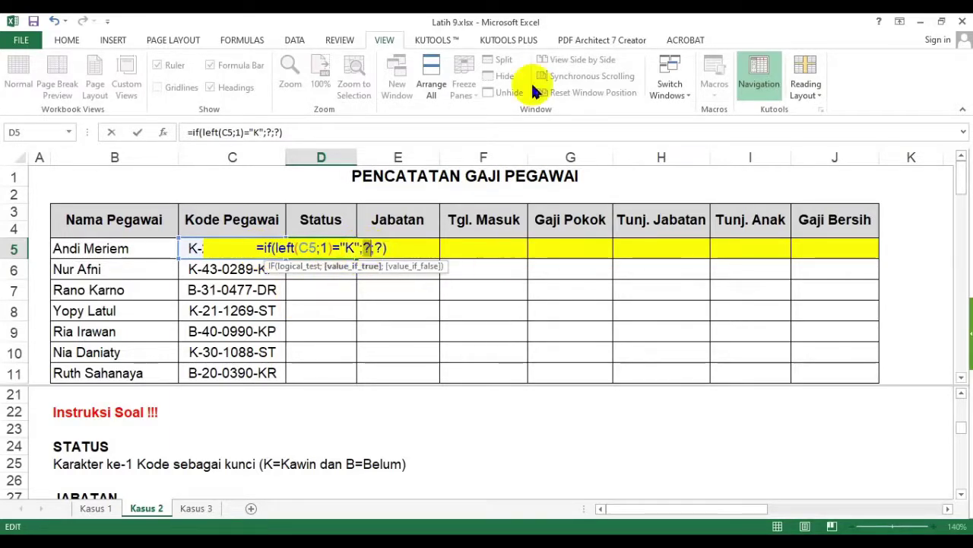
type("Kawin\"")
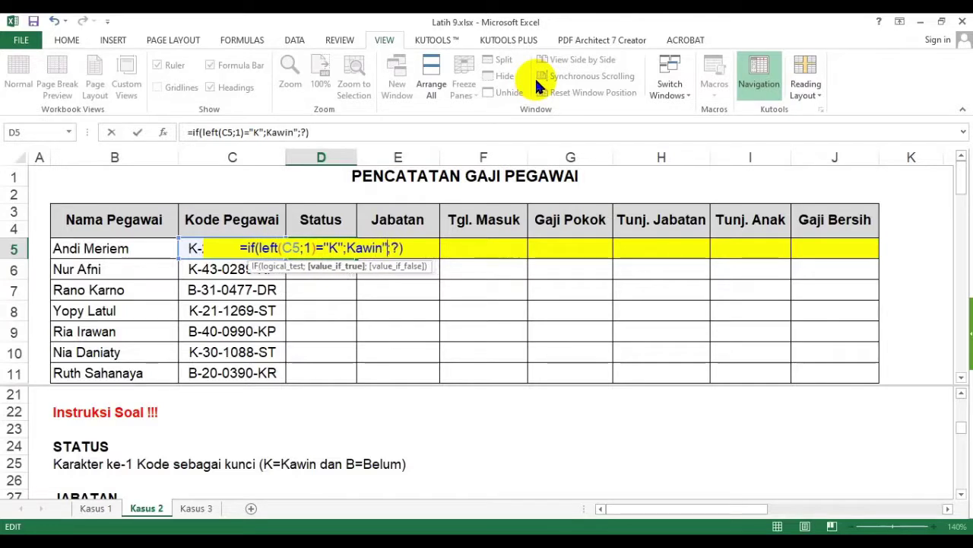
key("BackSpace")
key("BackSpace")
key("BackSpace")
key("BackSpace")
key("BackSpace")
key("BackSpace")
type("\"Kaws")
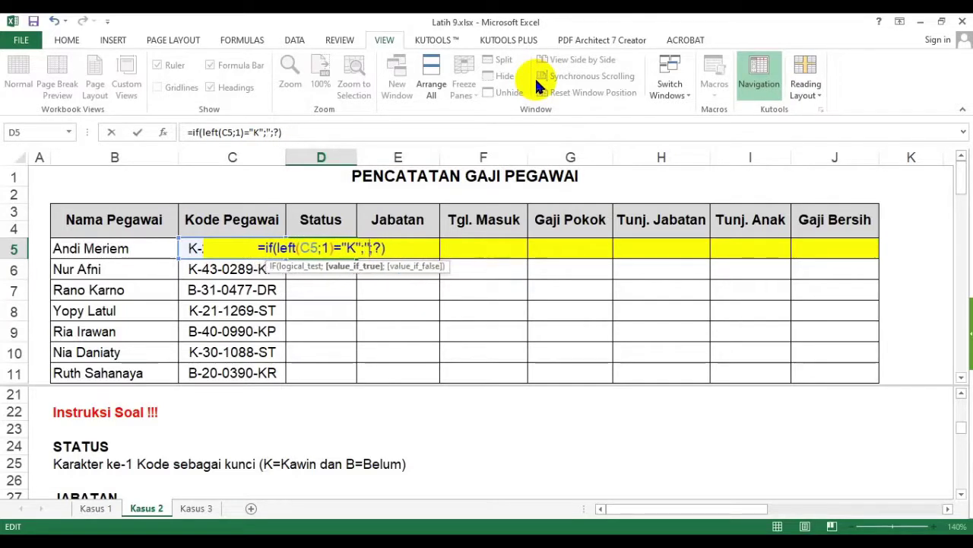
key("BackSpace")
type("in")
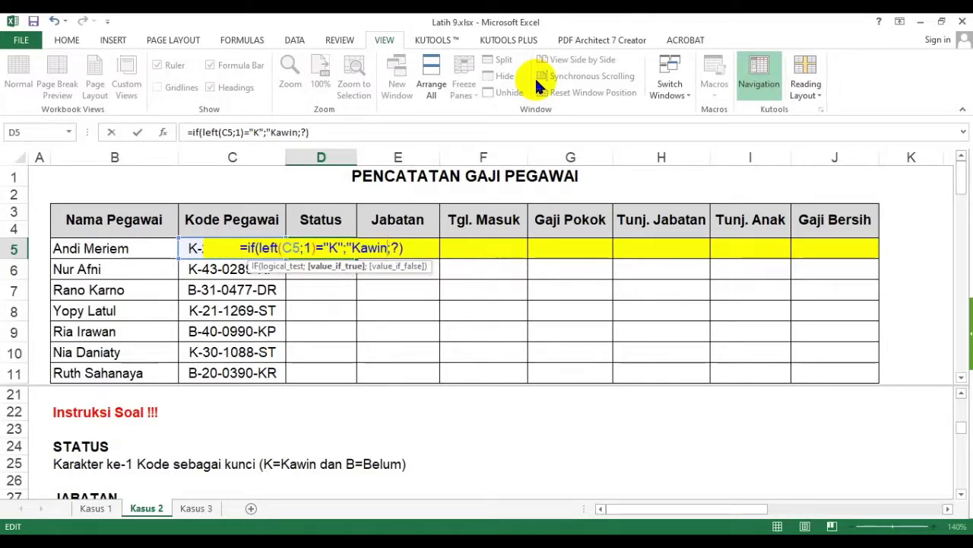
type("\"")
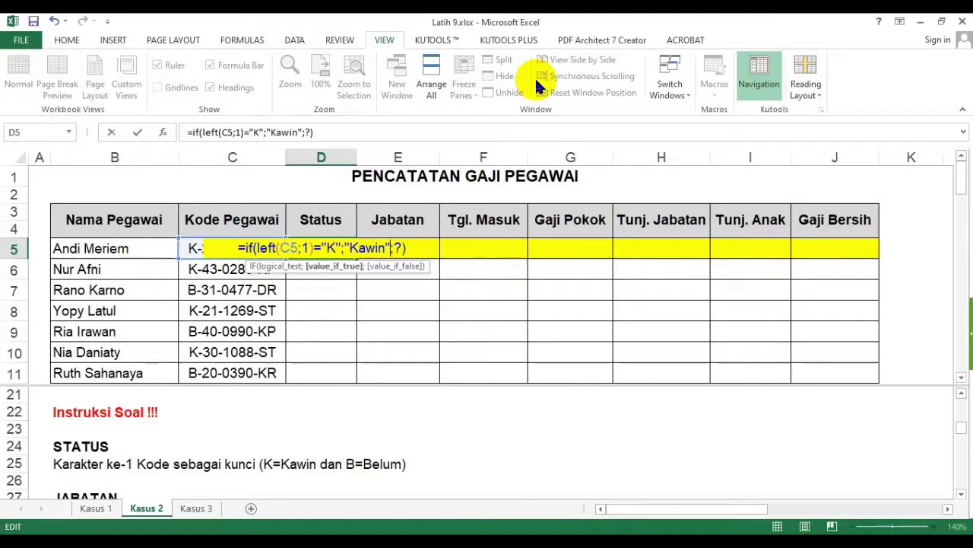
Step: Replace the value-if-false placeholder in the D5 formula with "Belum" and enter the completed formula
double_click(398, 248)
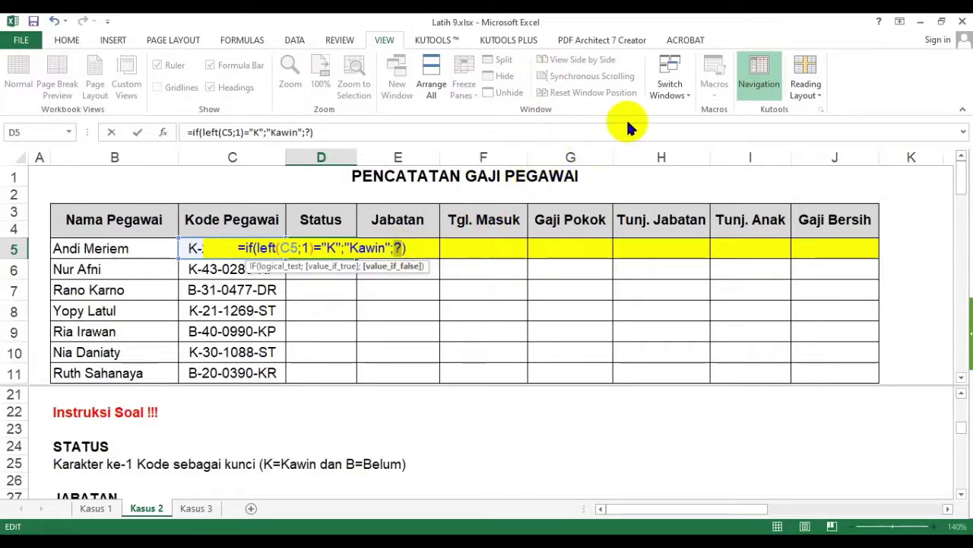
type("\"")
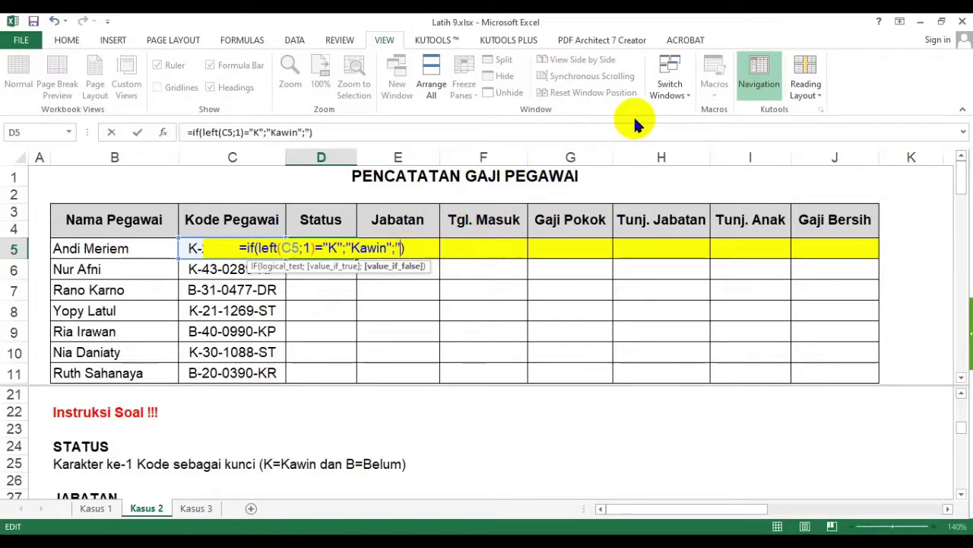
type("Belum")
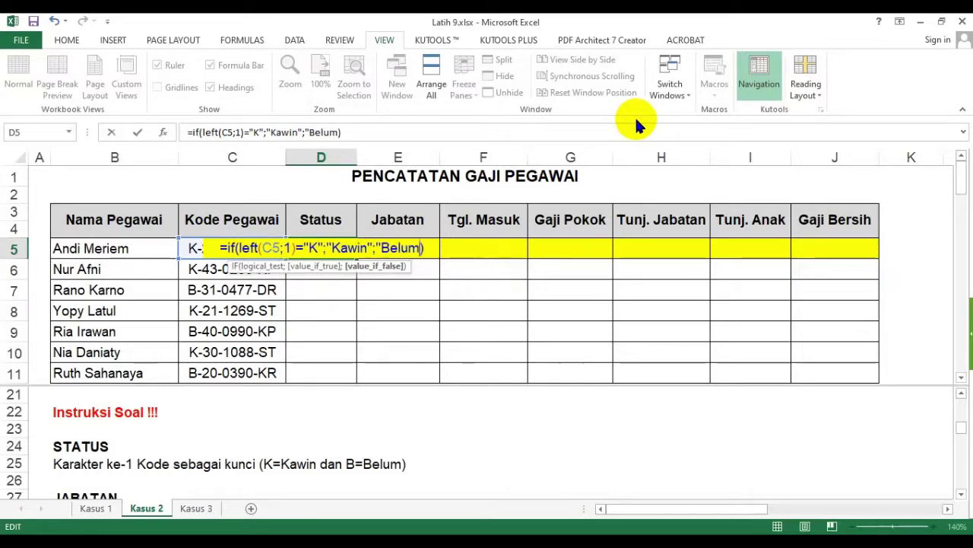
key("Return")
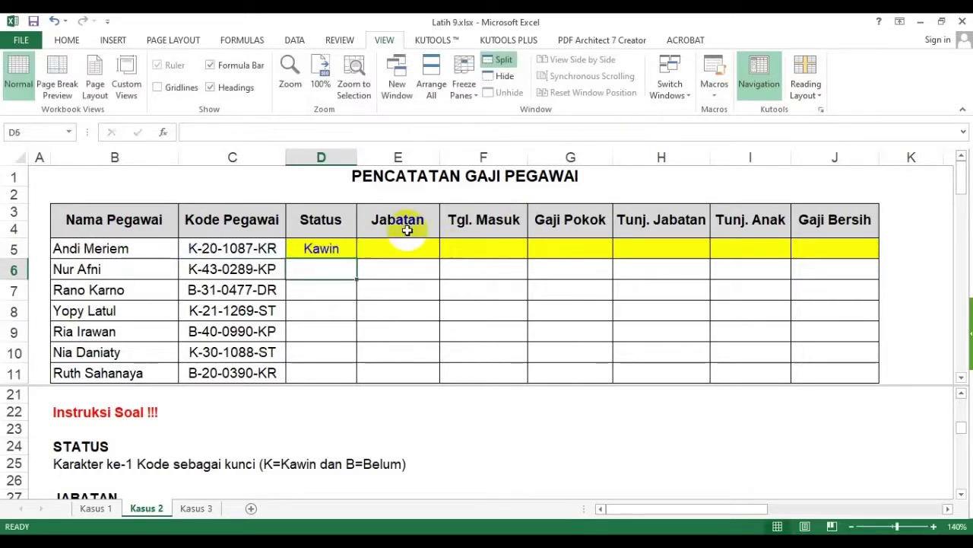
Step: Fill the Status formula from D5 down through D19 and check the filled column
left_click(334, 246)
double_click(356, 259)
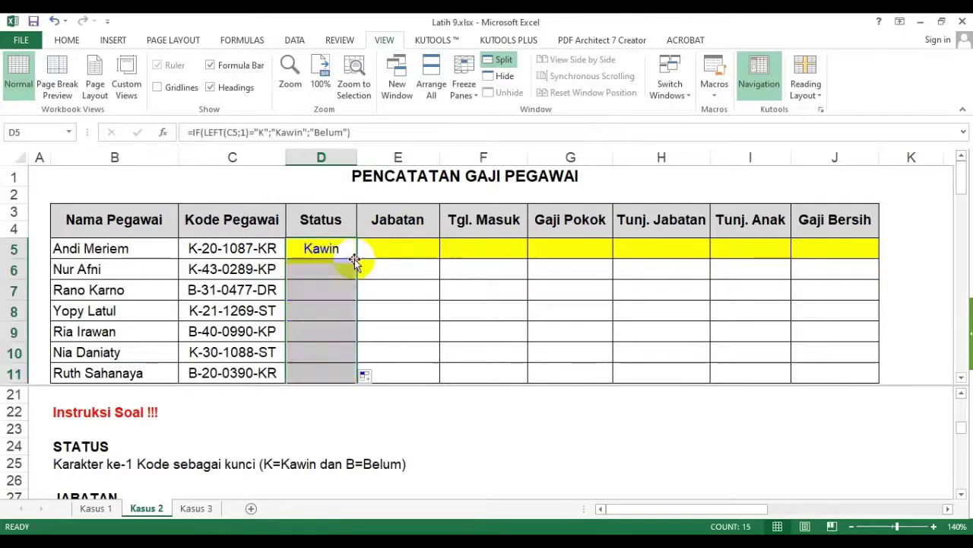
scroll(344, 288, "down", 3)
scroll(363, 304, "up", 3)
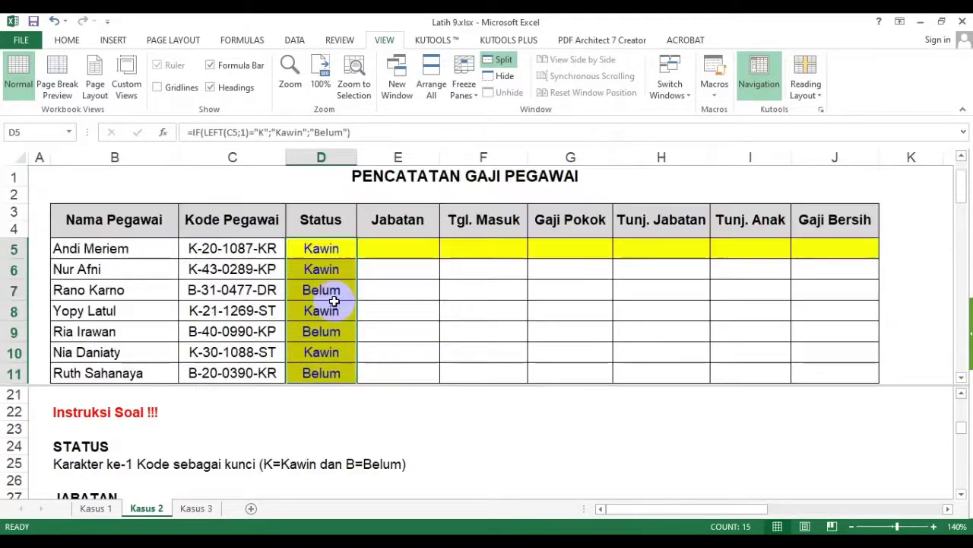
left_click(332, 251)
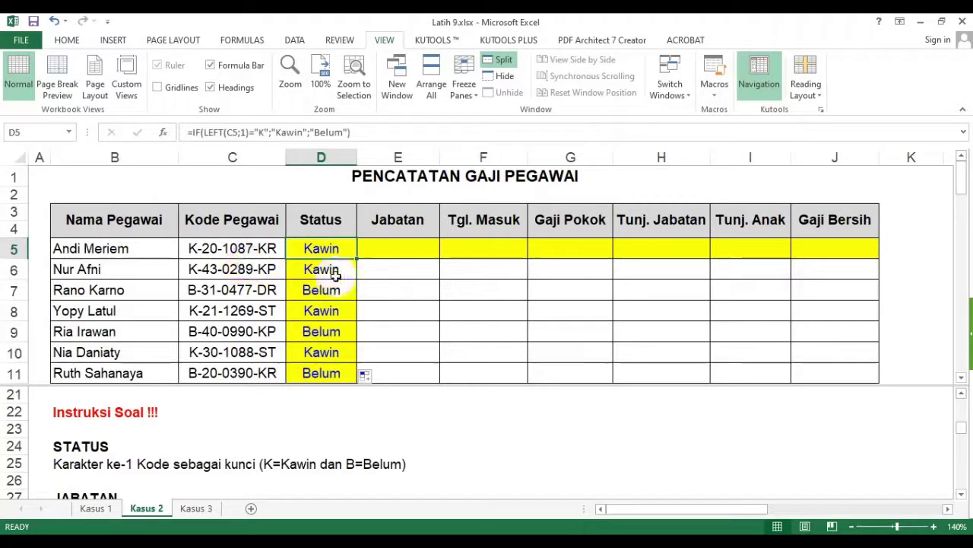
Step: Bring the JABATAN instruction into the lower pane and read the position rules for the code in row 29
left_click(257, 445)
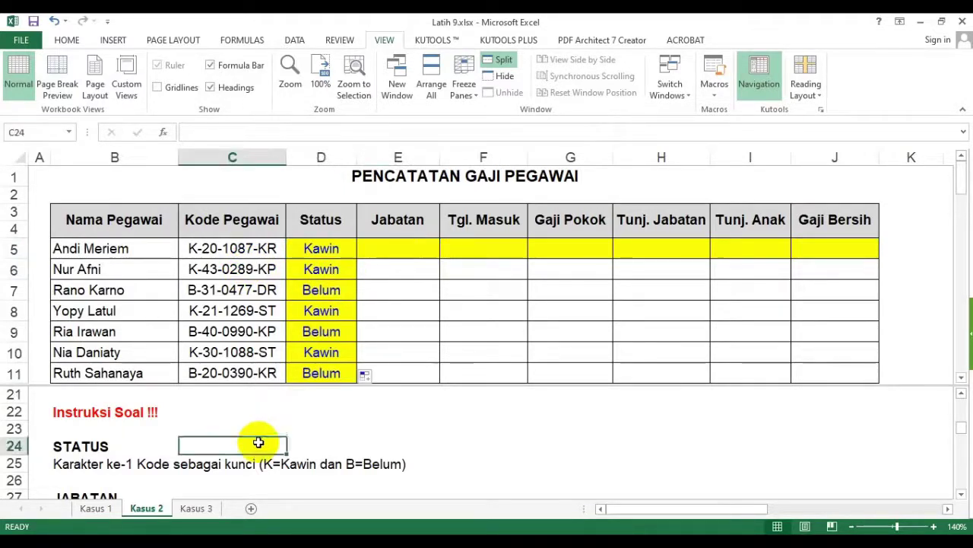
scroll(258, 441, "down", 2)
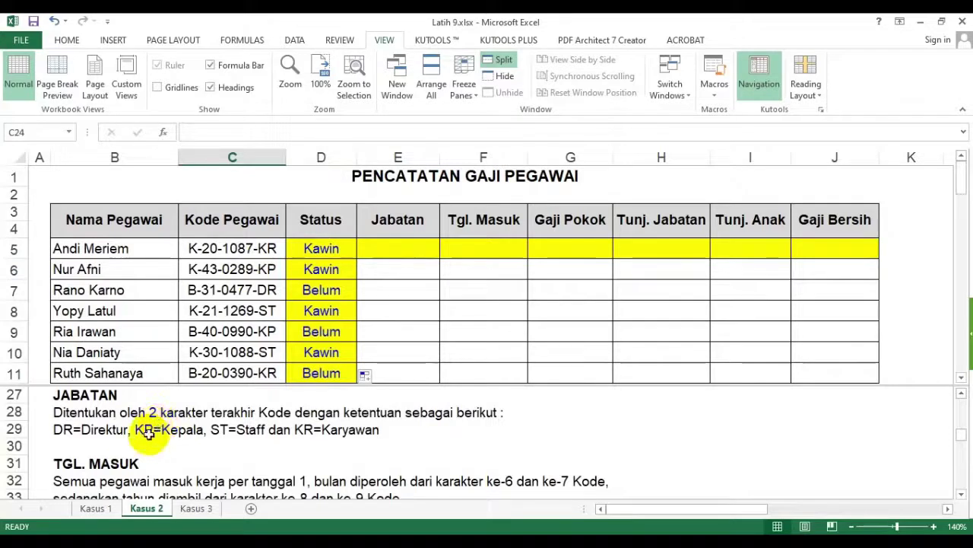
left_click(82, 430)
left_click(239, 430)
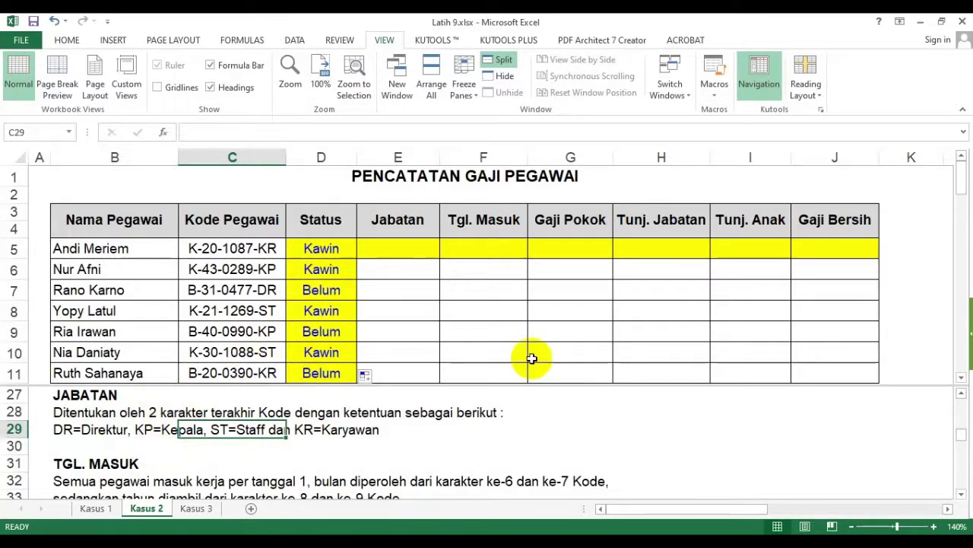
Step: Copy the Gaji Bersih header cell from J3 to L3 as the header of a helper column
left_click(947, 509)
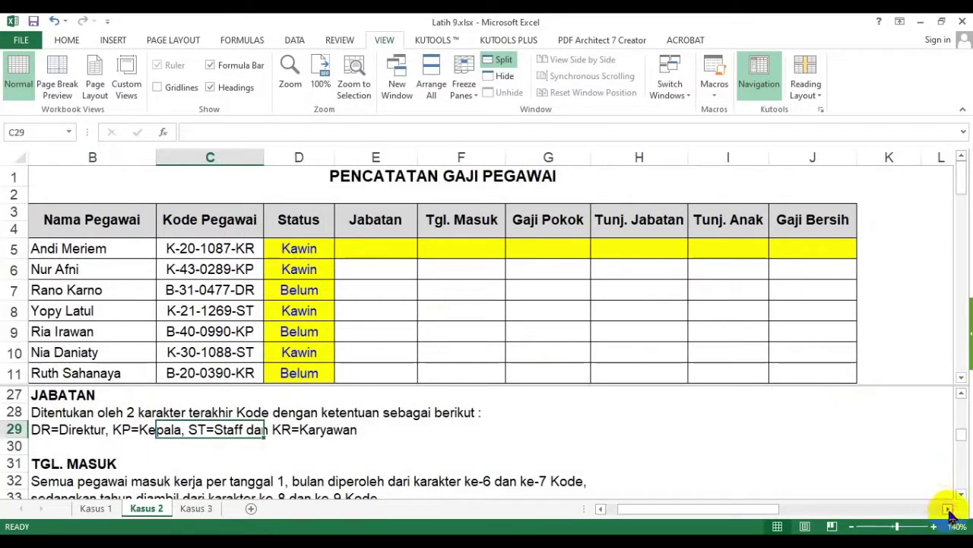
left_click(947, 510)
left_click(948, 509)
left_click(599, 220)
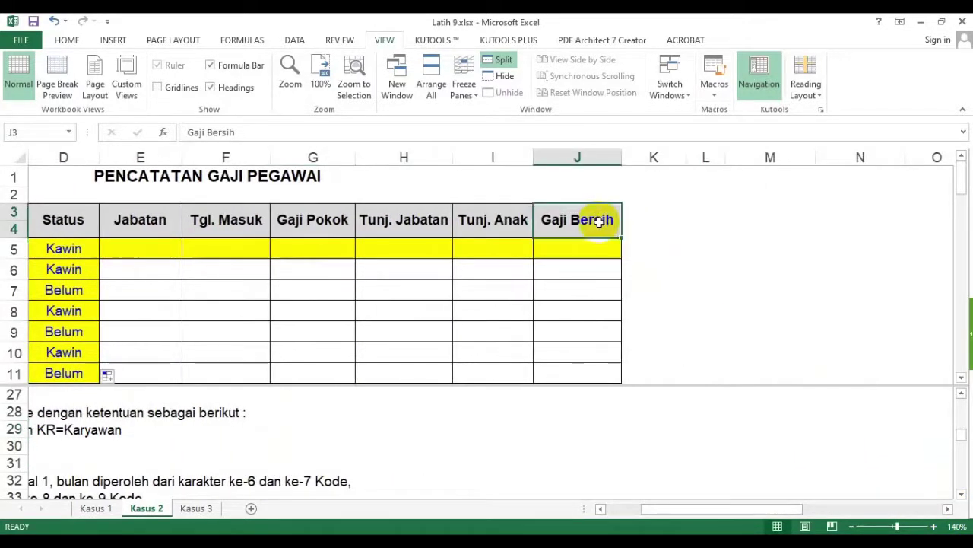
key("ctrl+c")
left_click(720, 227)
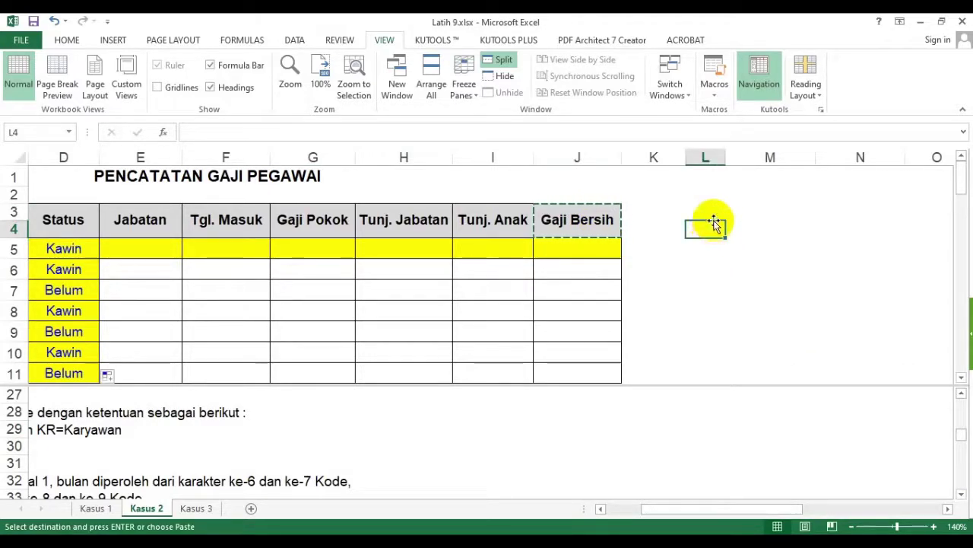
left_click(713, 214)
key("ctrl+v")
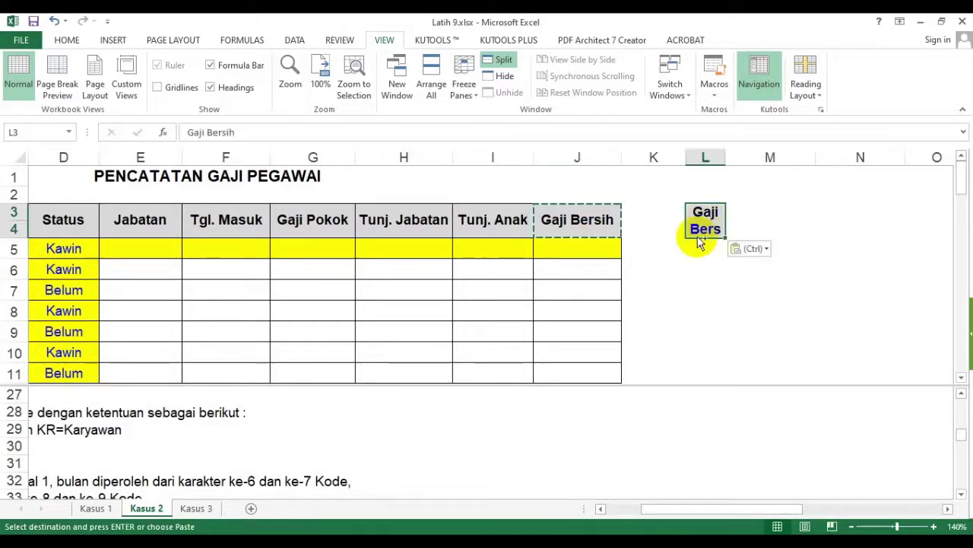
Step: Widen column L slightly and replace the copied header text in L3 with Kunci Jab
mouse_move(723, 157)
left_mouse_down()
mouse_move(783, 157)
mouse_move(727, 158)
mouse_move(735, 158)
left_mouse_up()
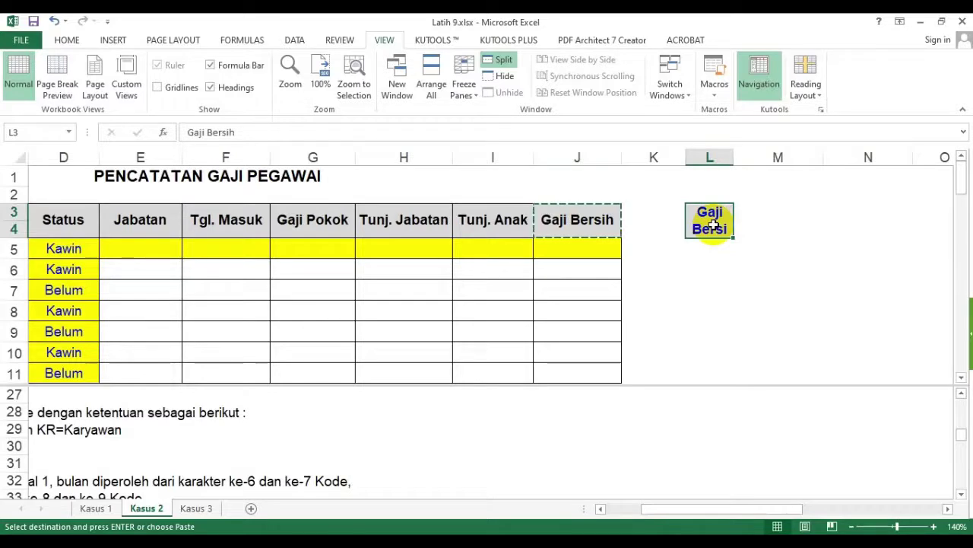
type("Kunci")
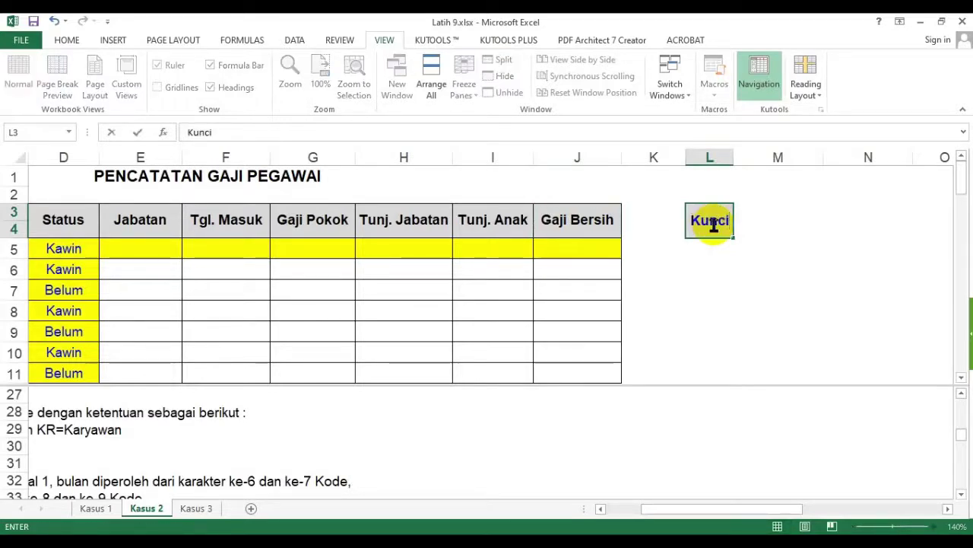
type(" Jab")
key("Return")
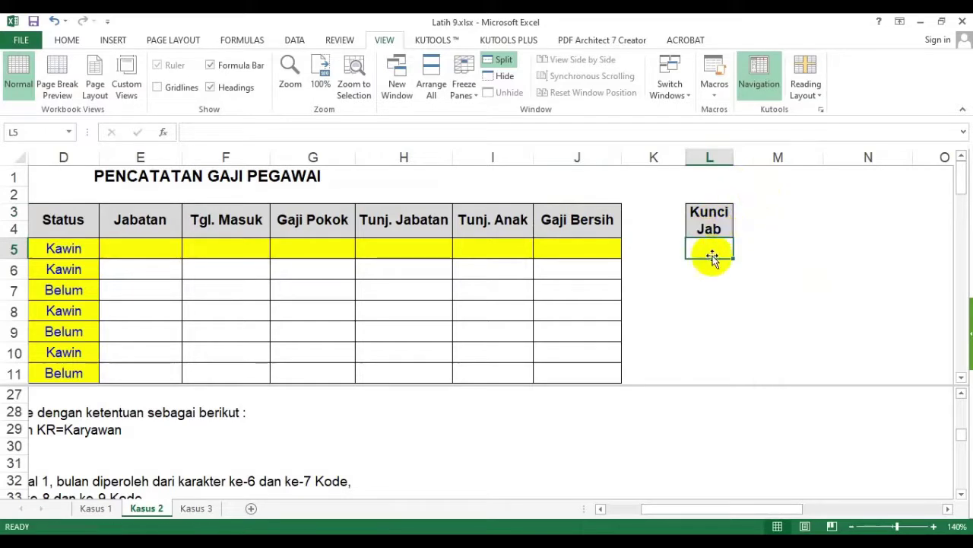
Step: Apply all borders to the helper column cells L5:L19 beneath the Kunci Jab header
scroll(708, 259, "down", 4)
left_click_drag(706, 299, 707, 176)
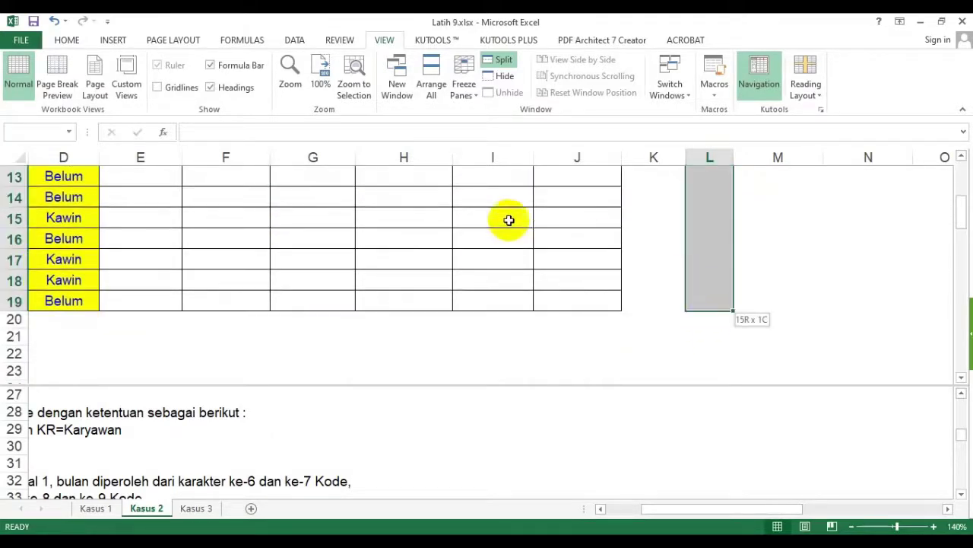
left_click(66, 40)
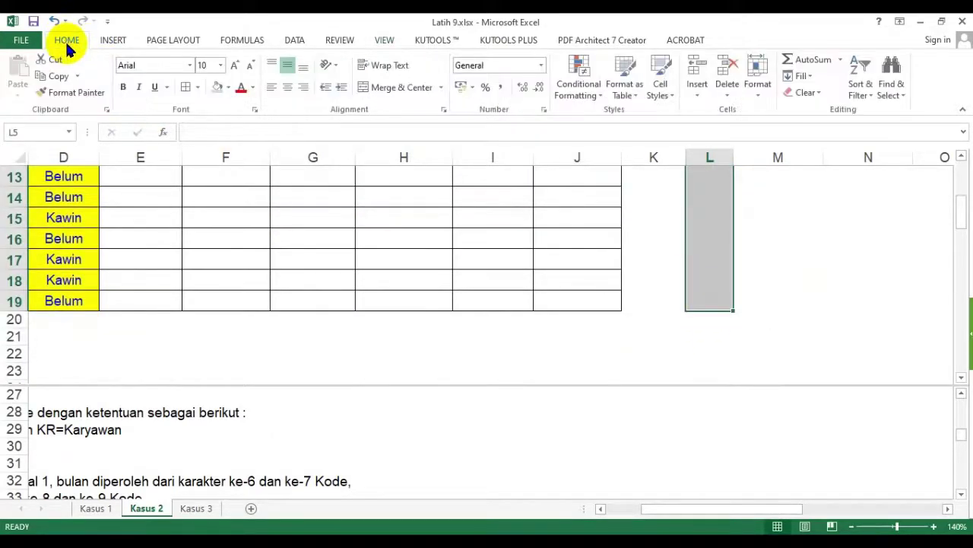
left_click(184, 88)
scroll(652, 330, "up", 4)
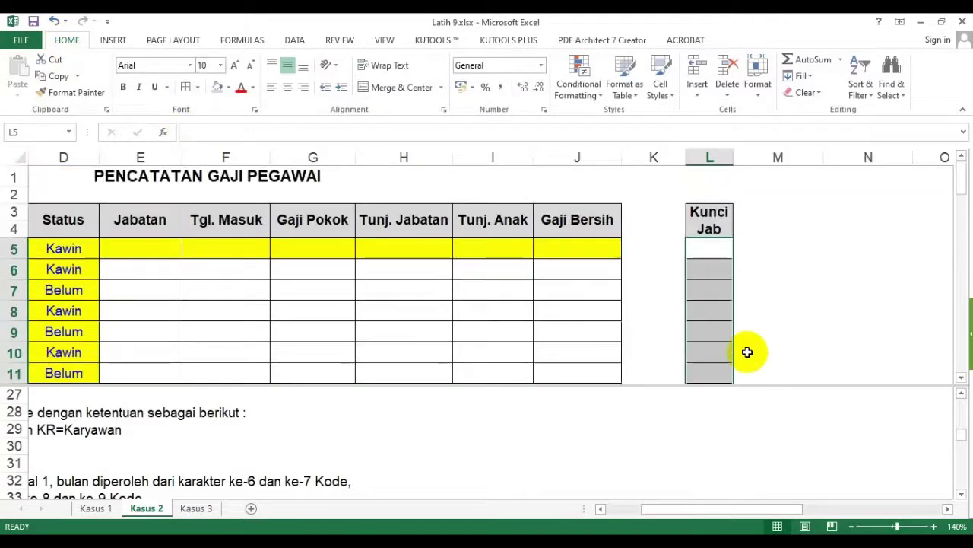
Step: Enter =RIGHT(C5;2) in L5 to extract the last two characters of the employee code
left_click(708, 252)
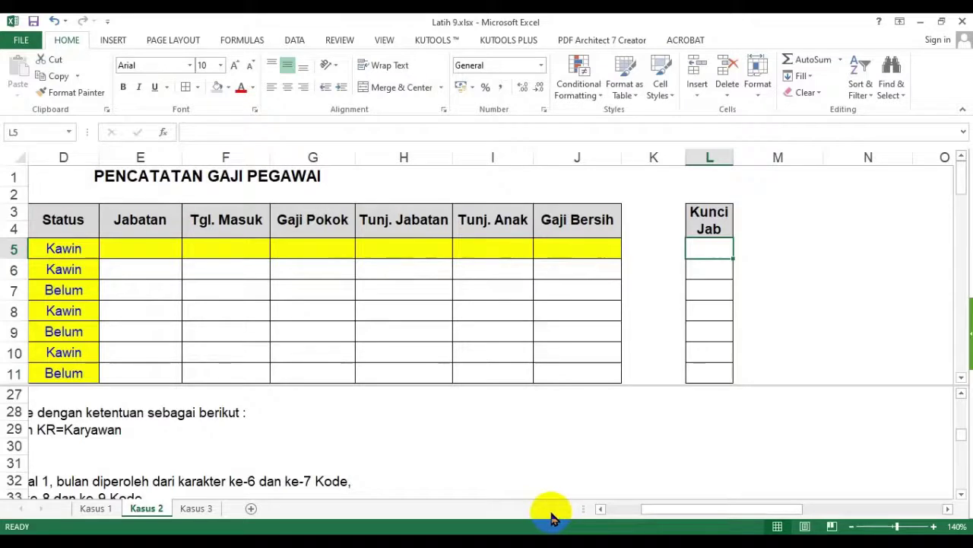
type("=rught")
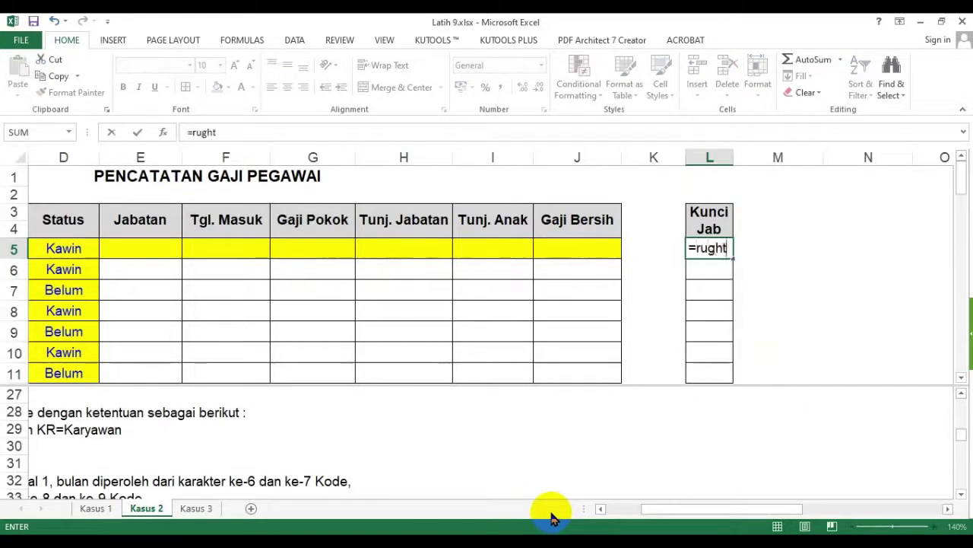
key("BackSpace")
key("BackSpace")
key("BackSpace")
type("i")
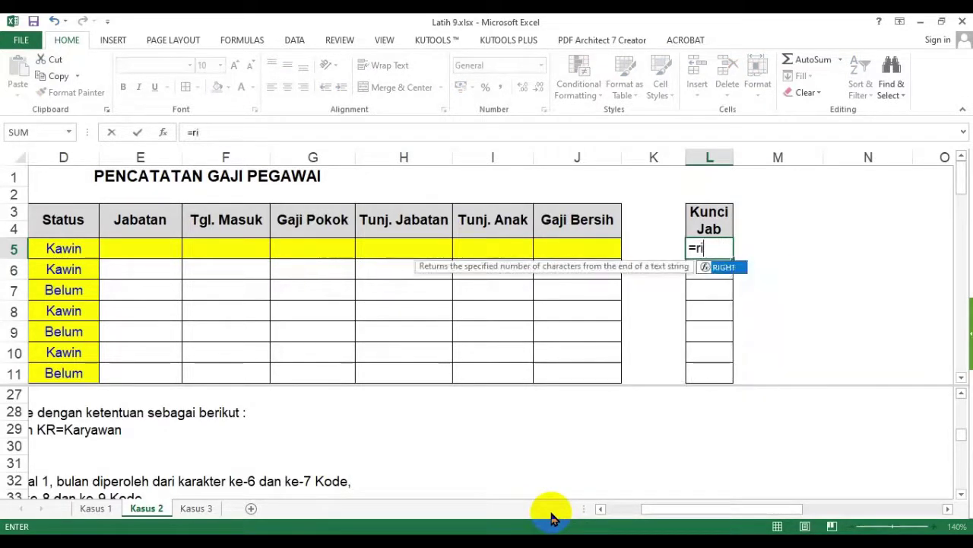
type("gh")
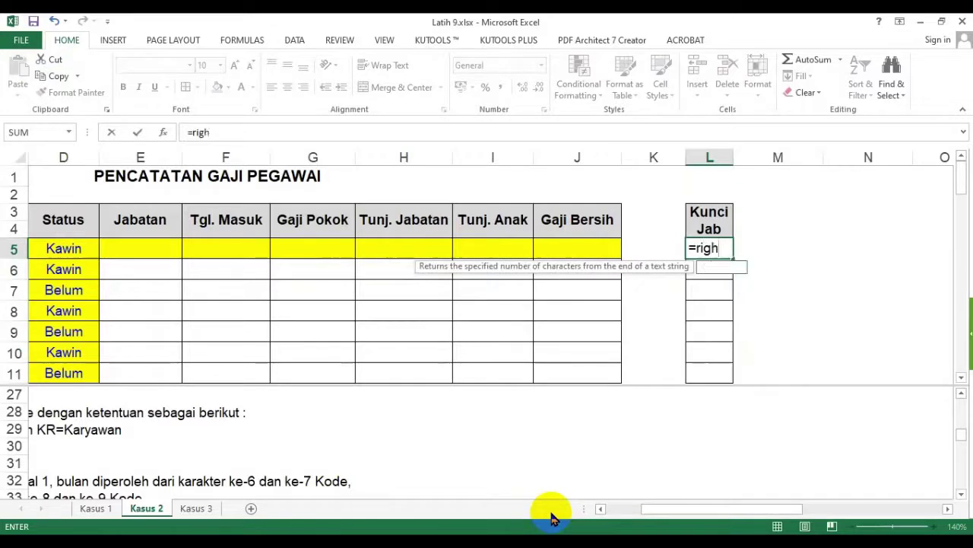
type("t(")
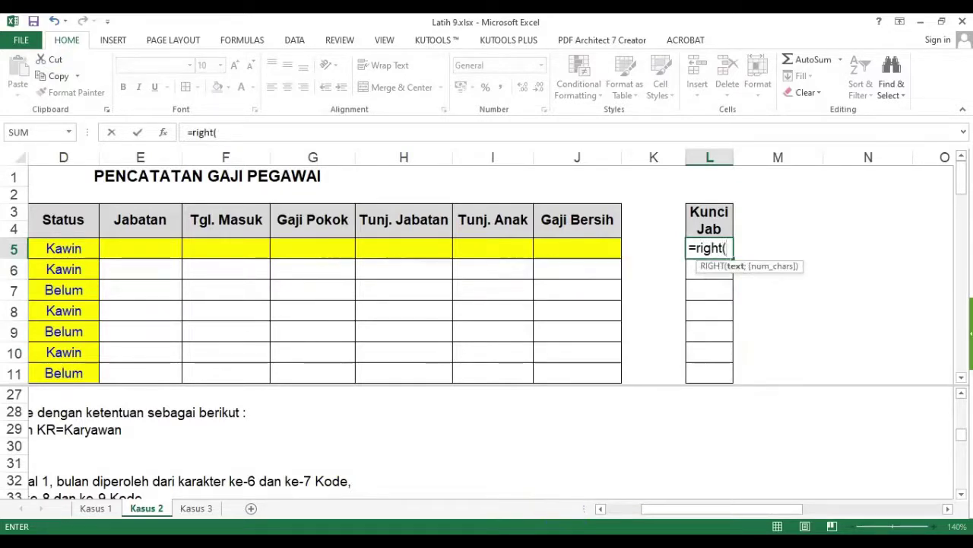
left_click(619, 508)
left_click(620, 508)
left_click(261, 248)
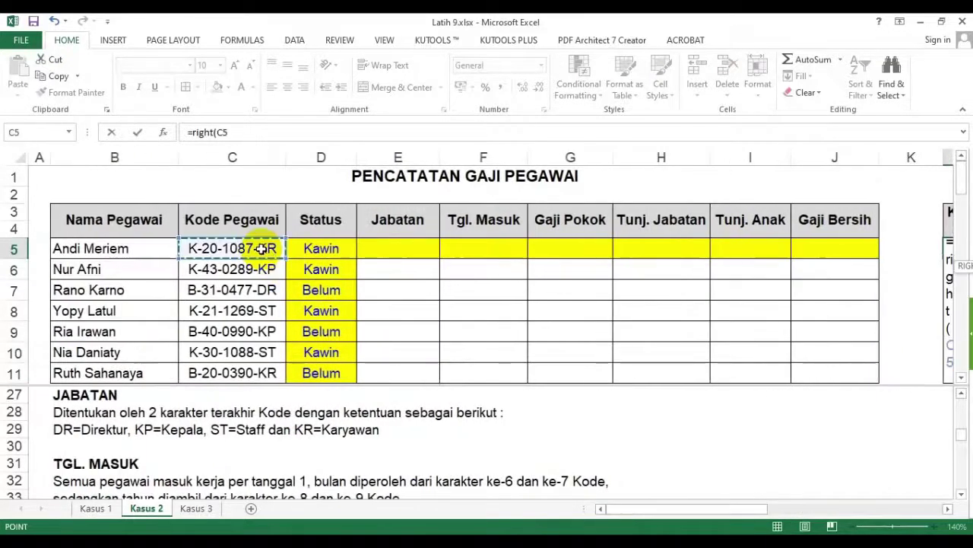
type(",2")
key("Return")
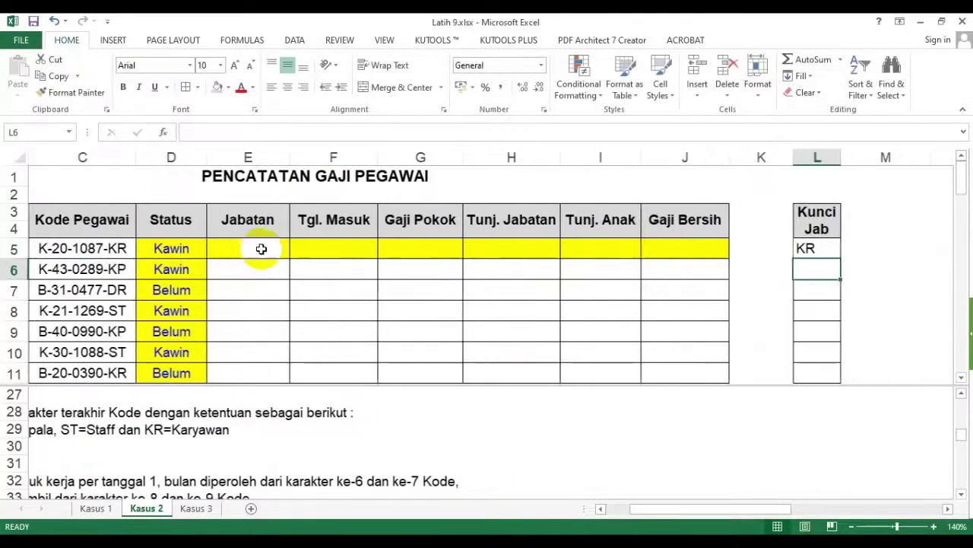
Step: Center L5 and fill its formula down the Kunci Jab column to L19
left_click(820, 248)
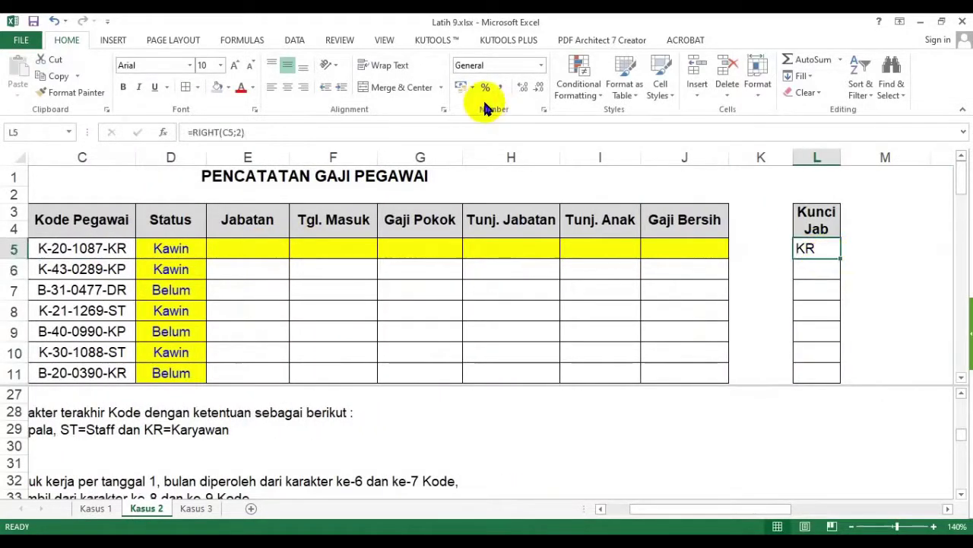
left_click(287, 87)
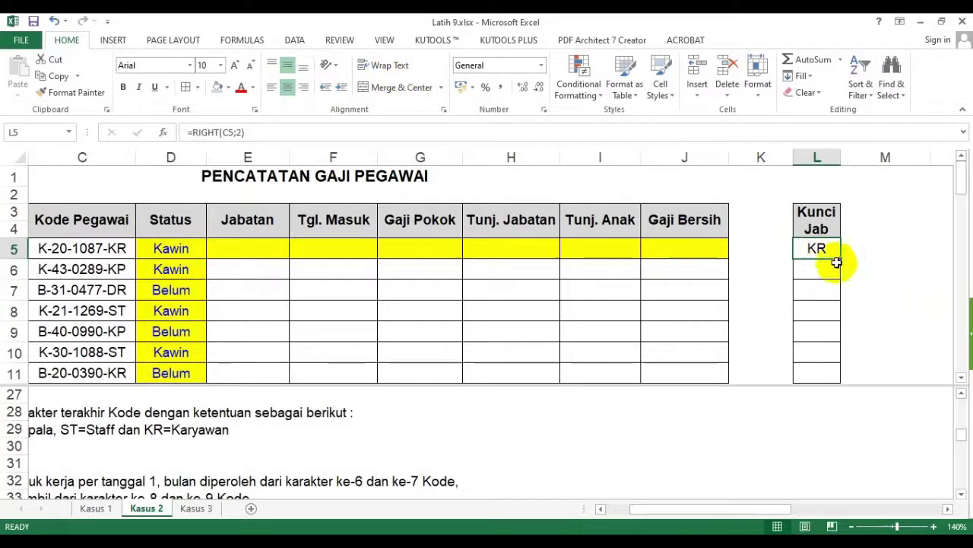
left_click_drag(841, 259, 837, 230)
scroll(717, 317, "up", 5)
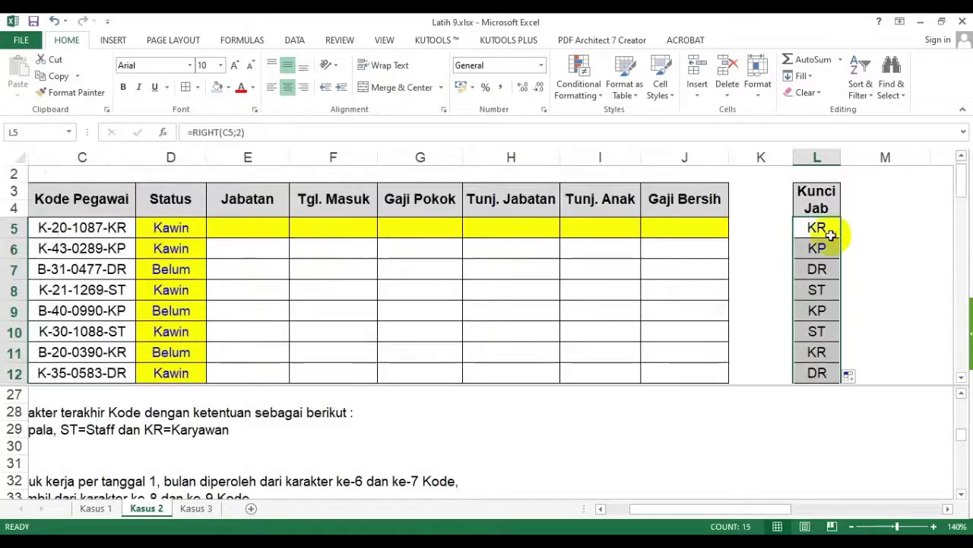
Step: Examine the Status formula in D5 and the Kunci Jab cell L5 as references for the Jabatan formula
left_click_drag(690, 502, 680, 502)
left_click(380, 228)
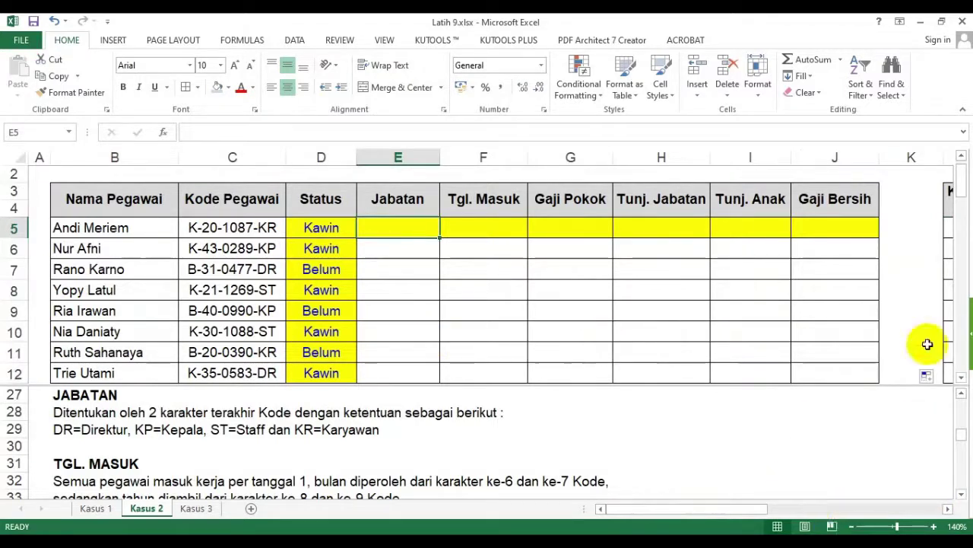
left_click(949, 225)
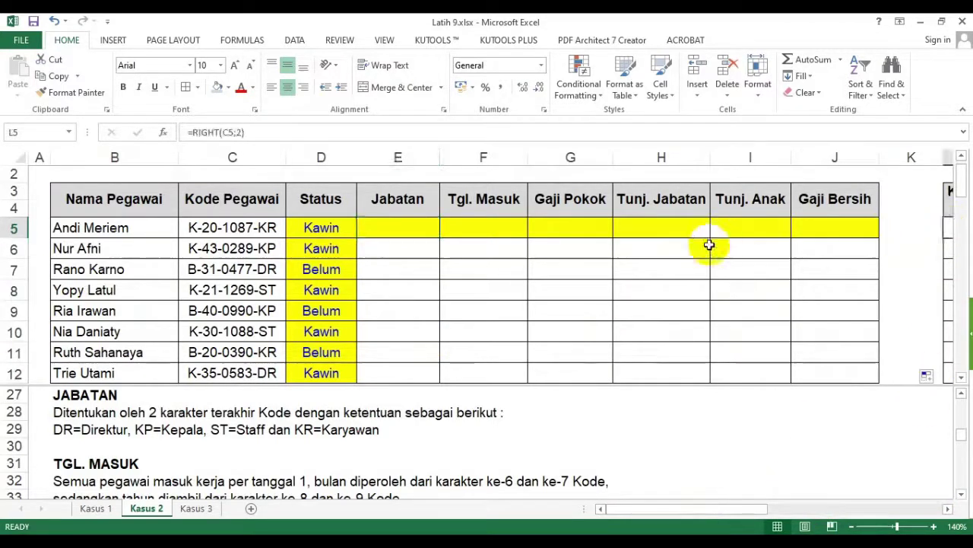
left_click(373, 225)
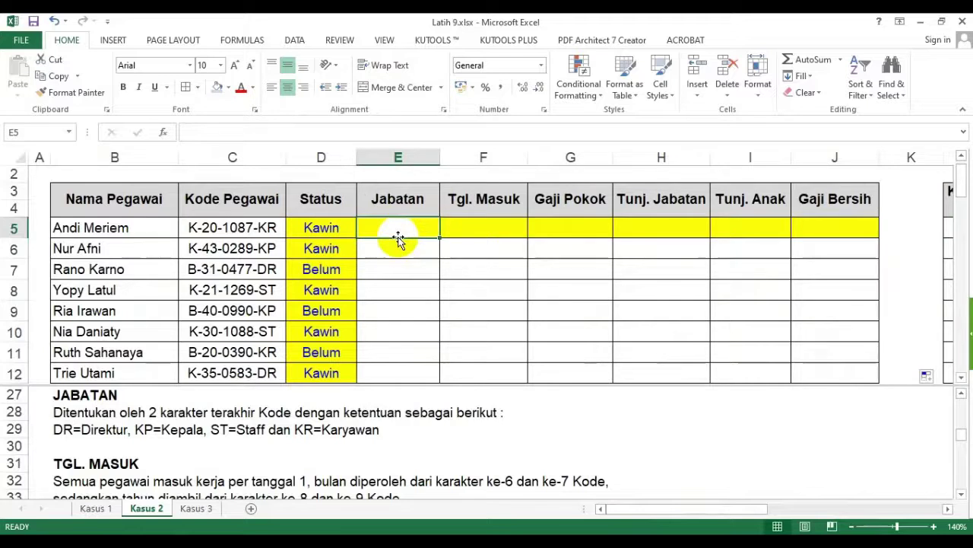
left_click(319, 226)
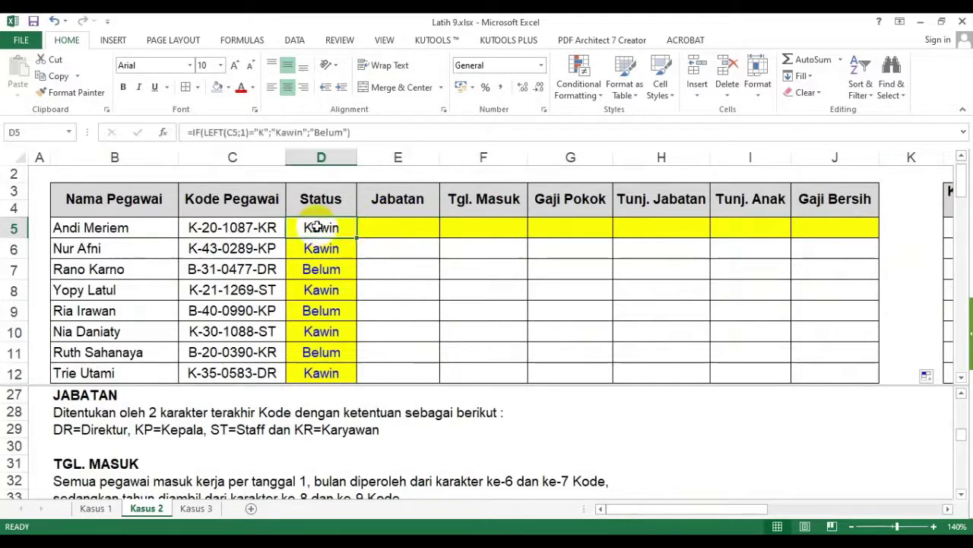
left_click(388, 227)
double_click(314, 225)
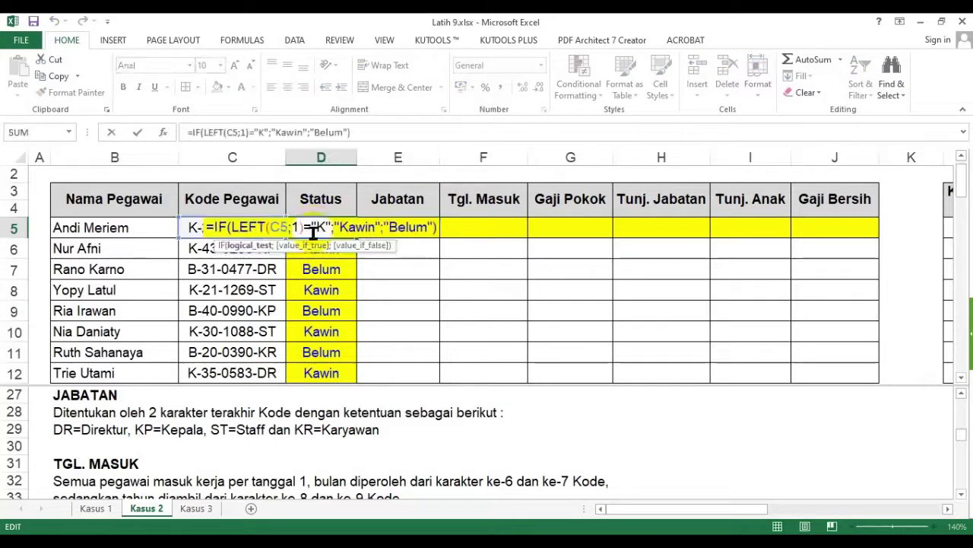
key("Escape")
Step: Begin the Jabatan formula in E5 with an IF that returns "Direktur" when L5 equals "DR"
left_click(407, 226)
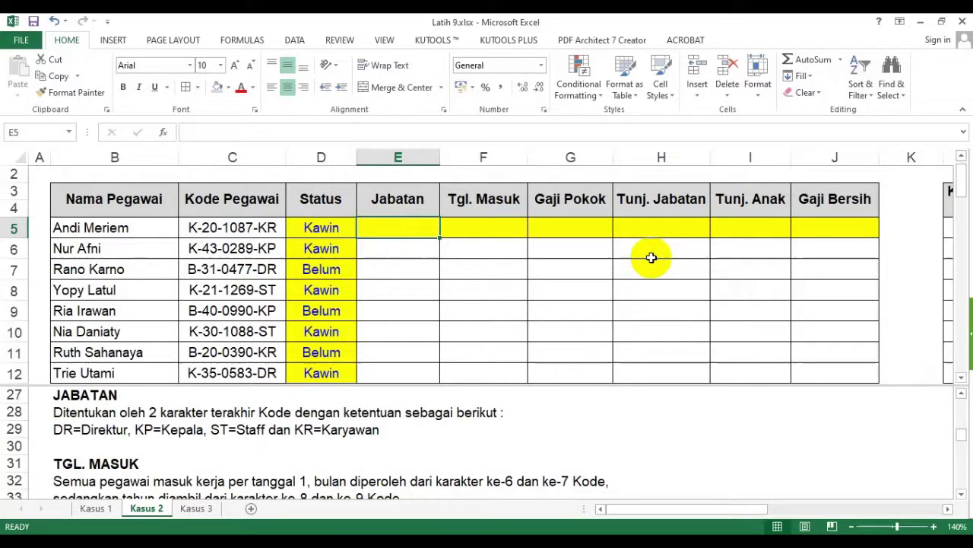
type("=if(")
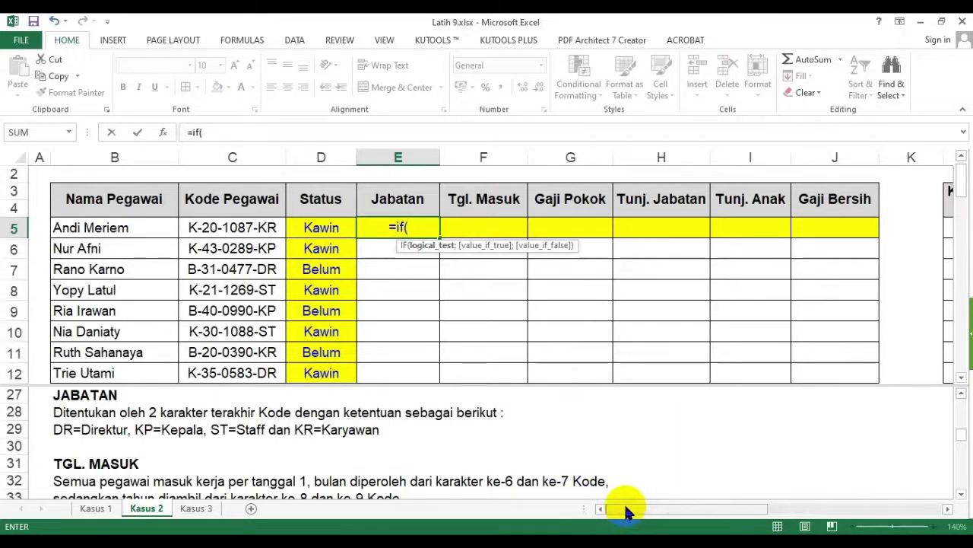
left_click_drag(625, 511, 680, 483)
left_click(481, 226)
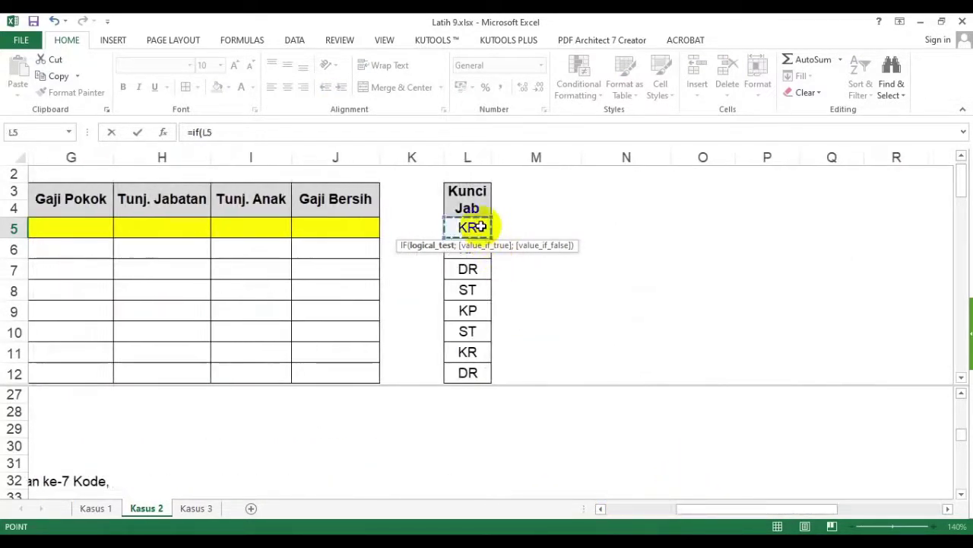
type("=\"")
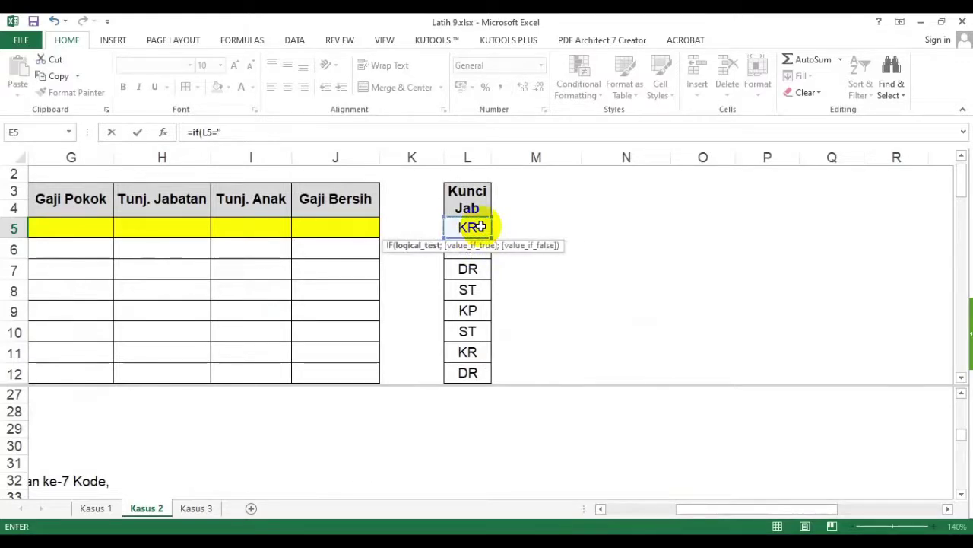
left_click_drag(680, 510, 601, 517)
type("D")
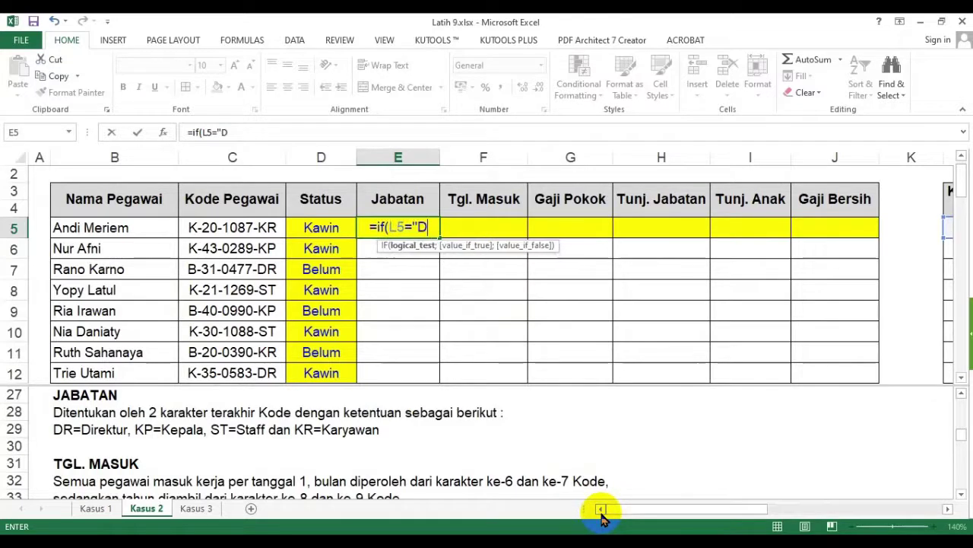
type("R\";\"R")
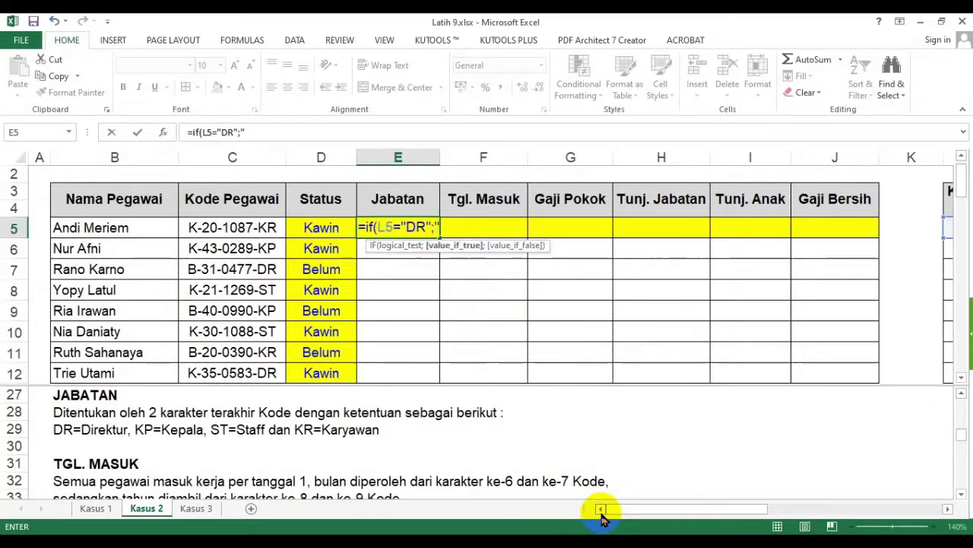
key("BackSpace")
type("Direktur\"")
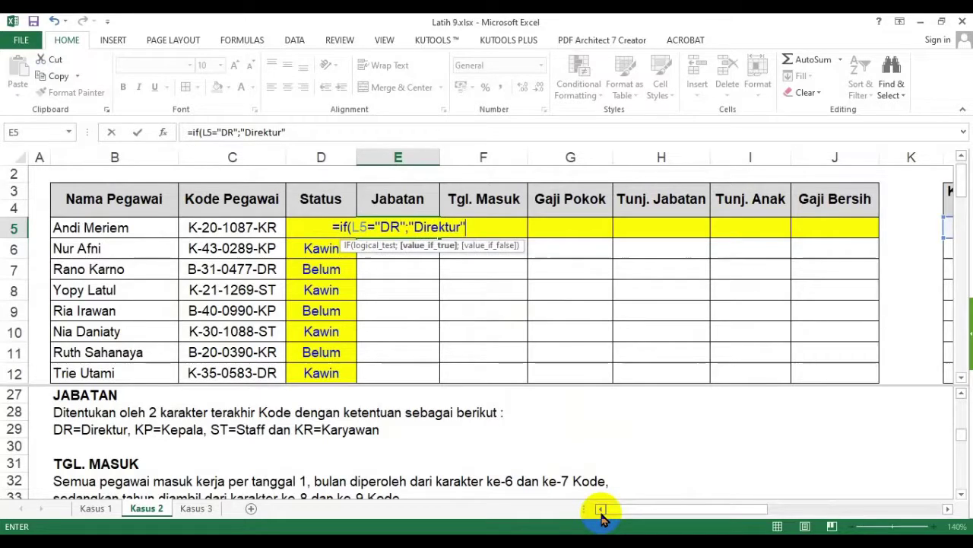
Step: Nest a second IF in the E5 formula that returns "Kepala" when L5 equals "KP", and open a third IF
type(";if(")
left_click_drag(600, 511, 801, 506)
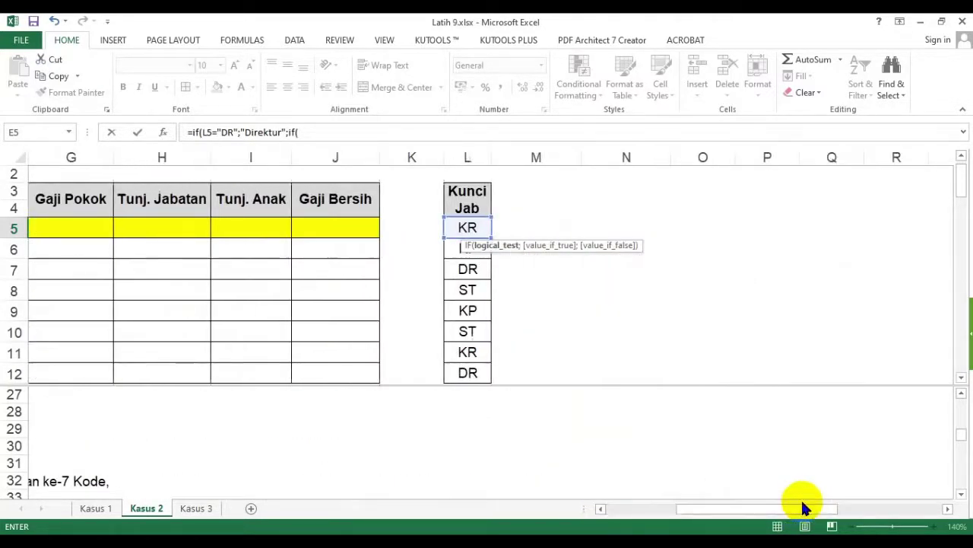
left_click(471, 227)
type("=\"KP\"")
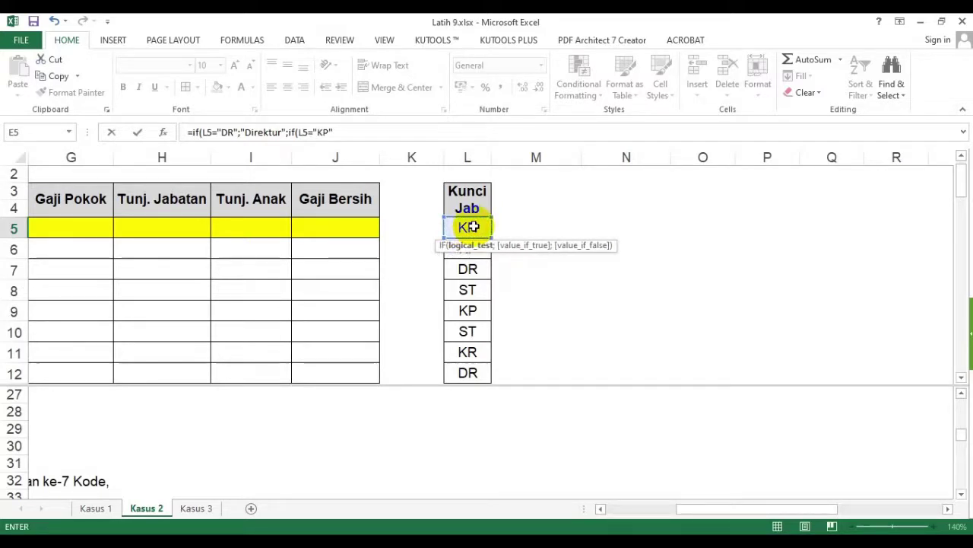
type(";\"Kepala")
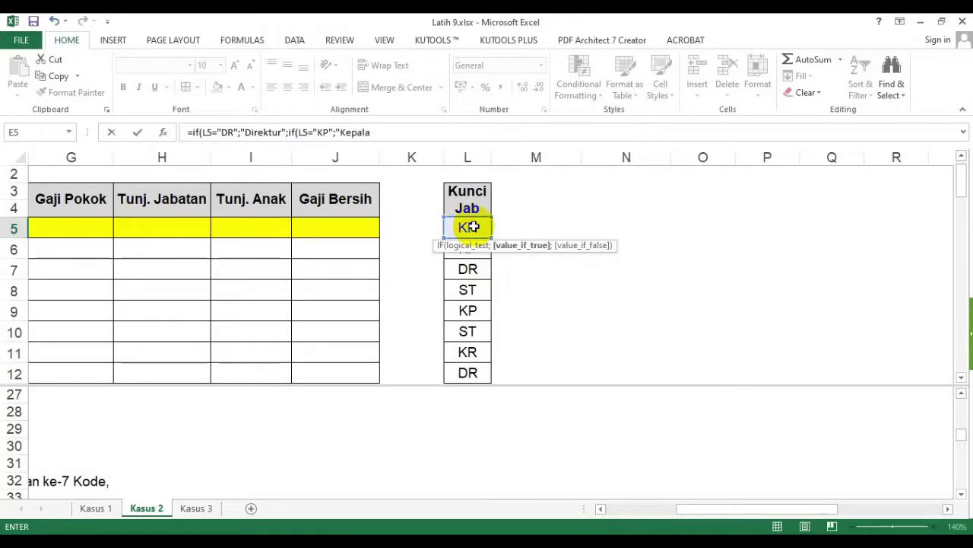
mouse_move(695, 509)
left_mouse_down()
mouse_move(586, 513)
mouse_move(680, 512)
left_mouse_up()
type("pala\";if(")
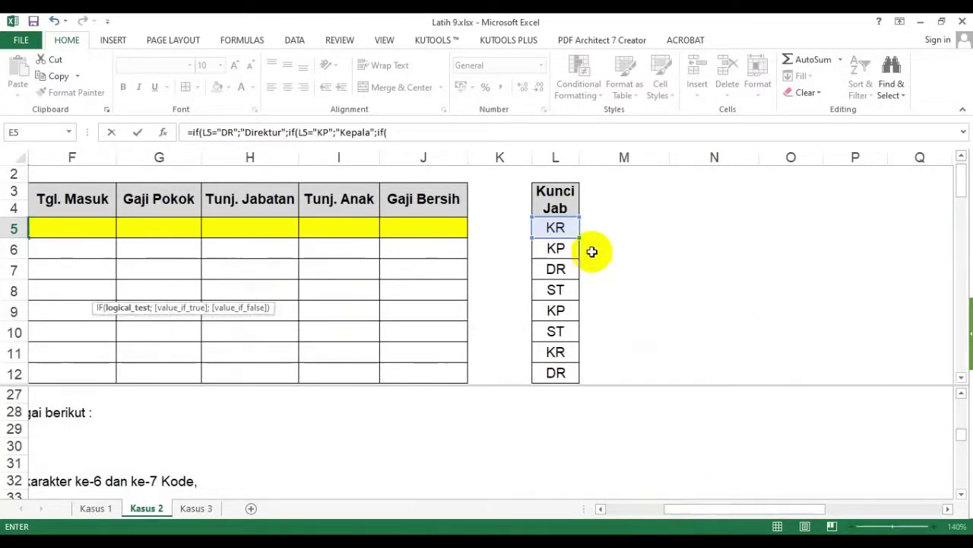
Step: Finish the E5 formula with a third test returning "Staff" when L5 equals "ST", otherwise "Karyawan"
left_click(559, 226)
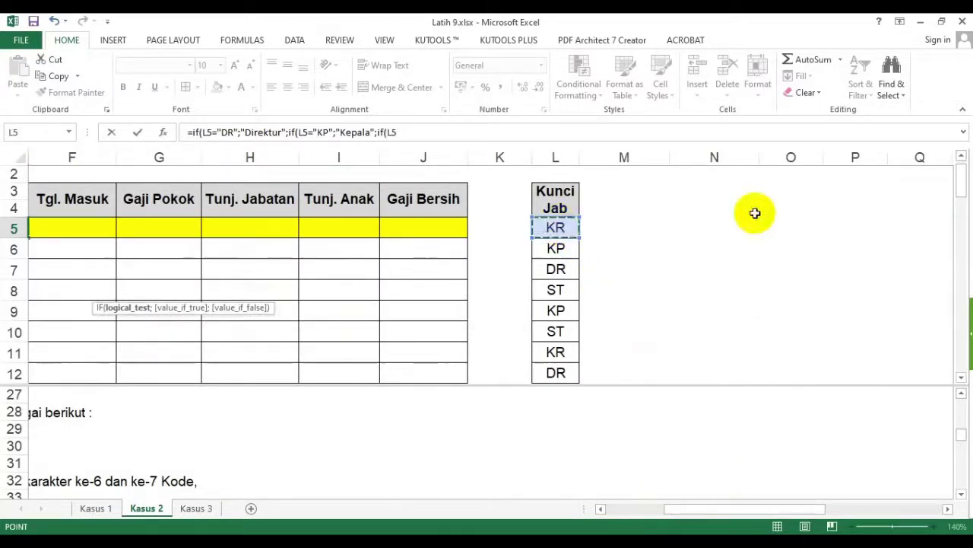
type("=\"ST\";")
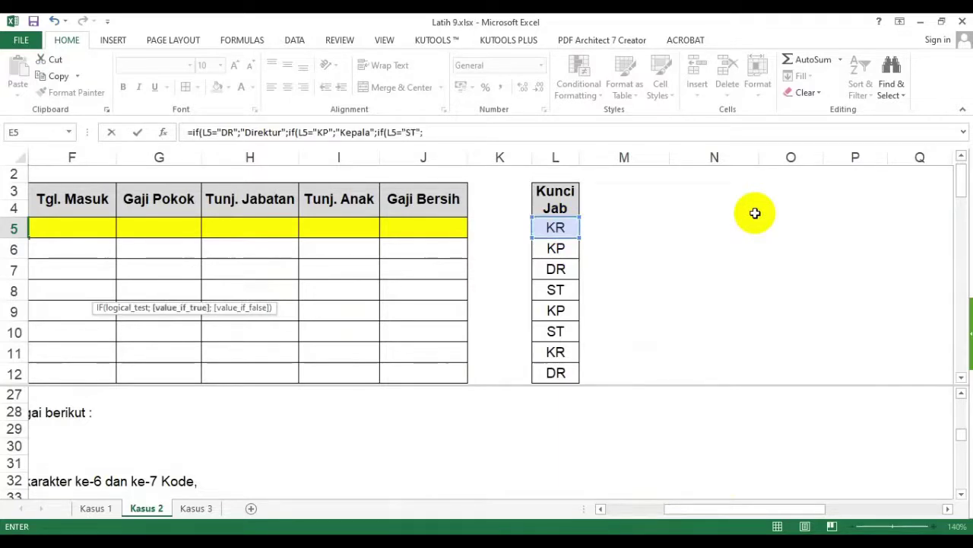
type("\"Staff\";")
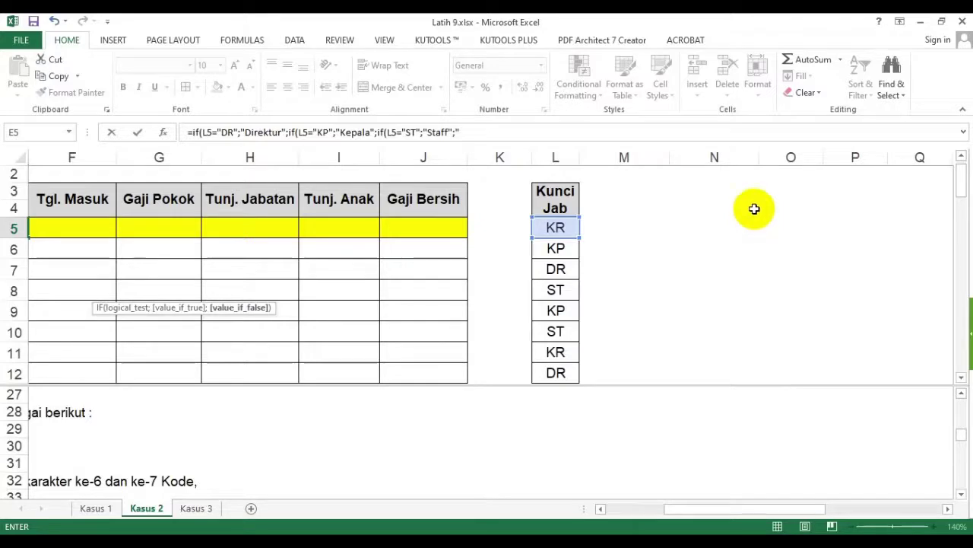
left_click_drag(708, 506, 641, 506)
type("\"")
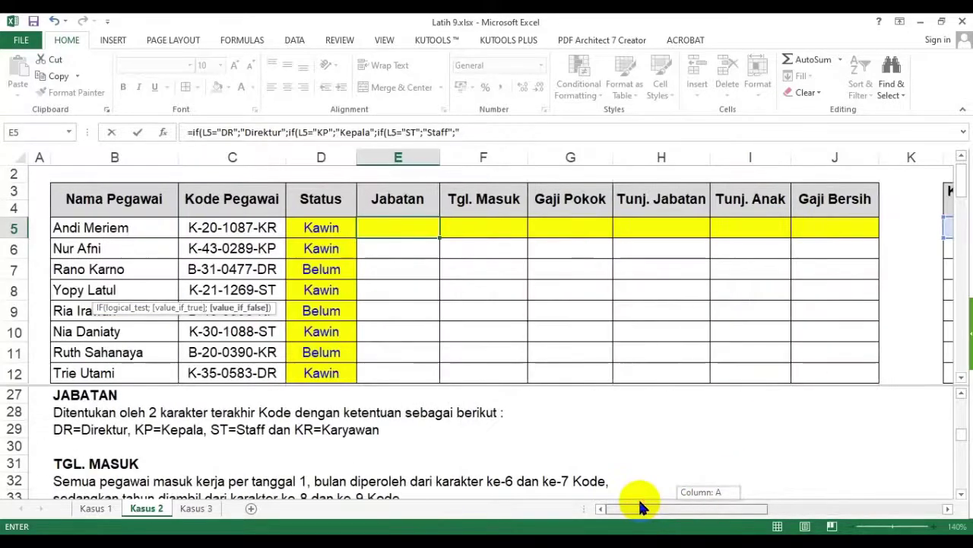
type("Karya")
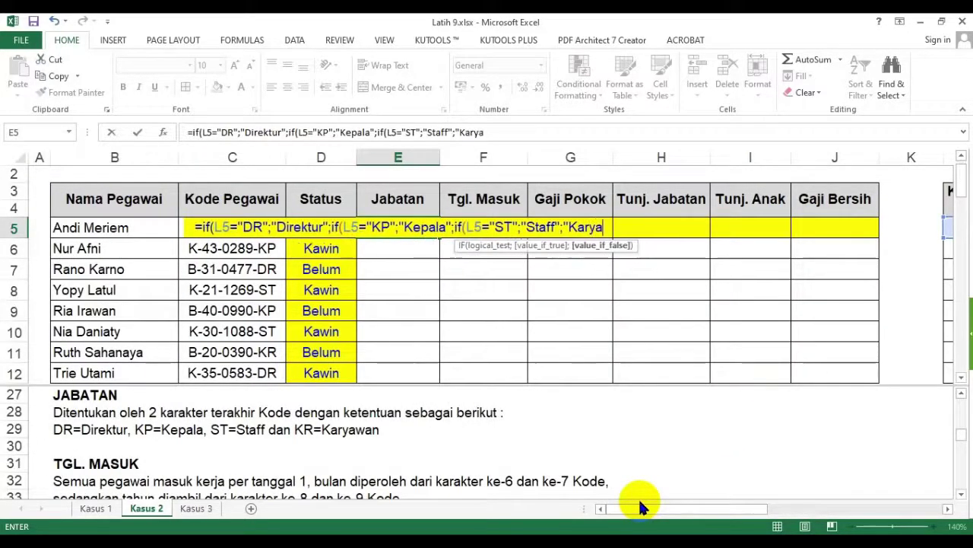
type("wan\")))")
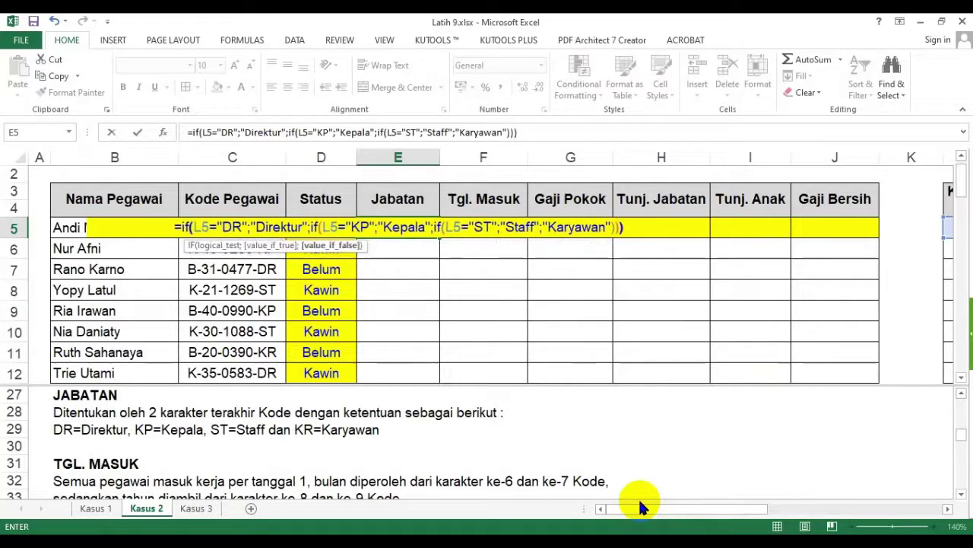
key("Return")
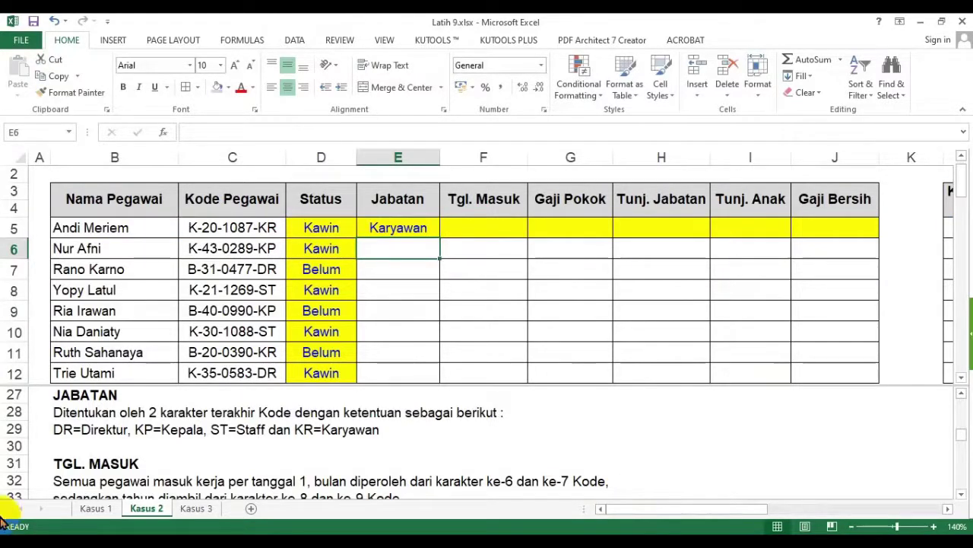
Step: Fill the Jabatan formula from E5 down to E19 and review the filled column
left_click(384, 230)
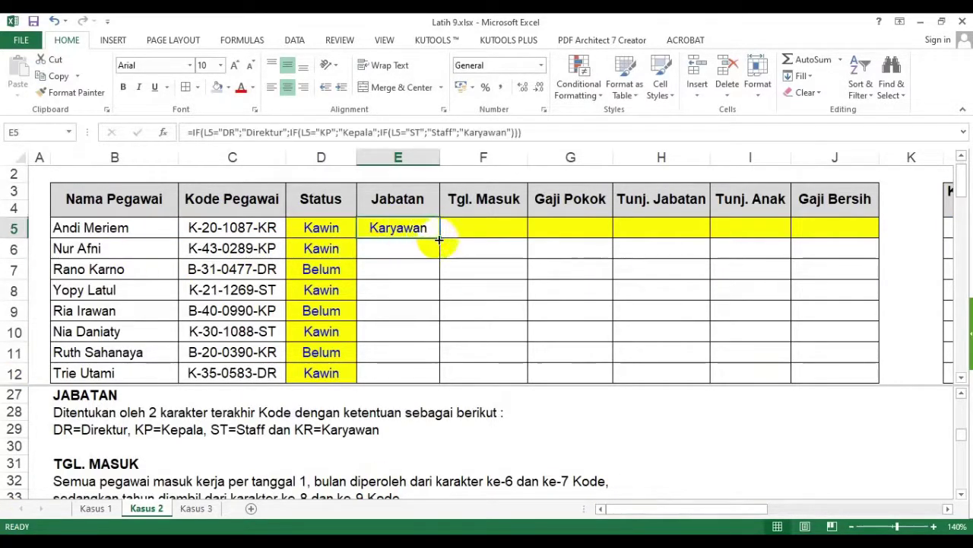
double_click(439, 239)
scroll(409, 320, "down", 6)
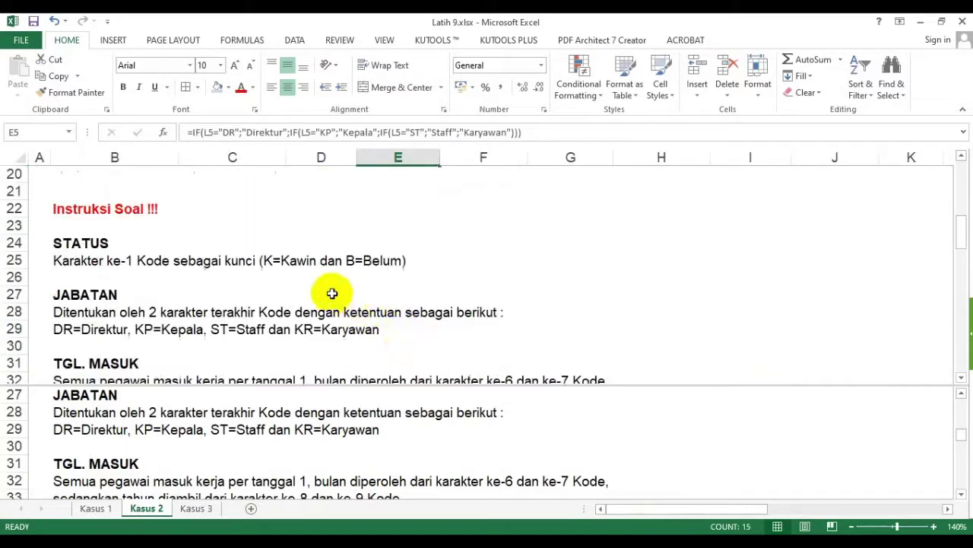
Step: Copy the Kunci Jab helper column, including its header, and paste it beside the original starting at M3
scroll(332, 294, "up", 7)
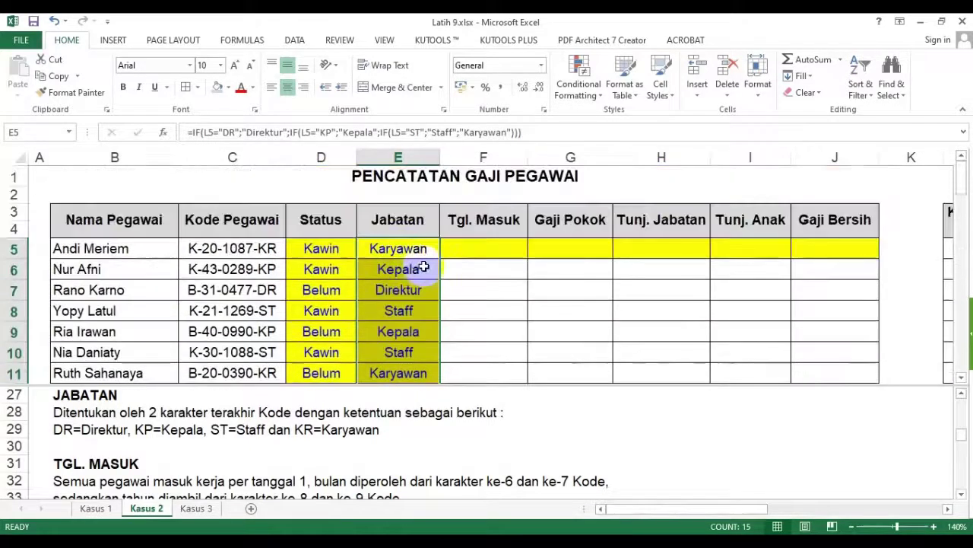
left_click(469, 248)
left_click(326, 443)
scroll(304, 439, "down", 1)
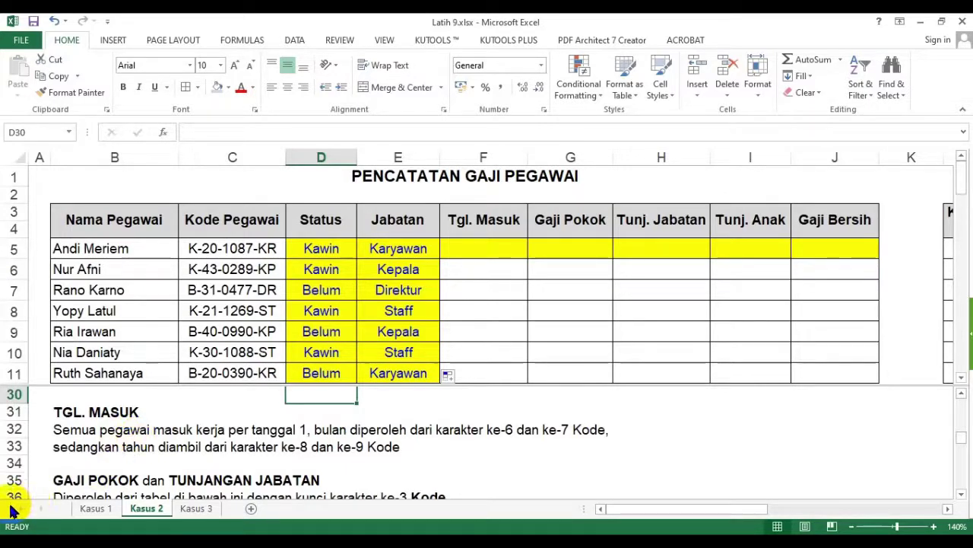
left_click_drag(658, 510, 691, 505)
left_click(557, 220)
left_click_drag(557, 249, 567, 301)
key("ctrl+c")
scroll(650, 279, "up", 4)
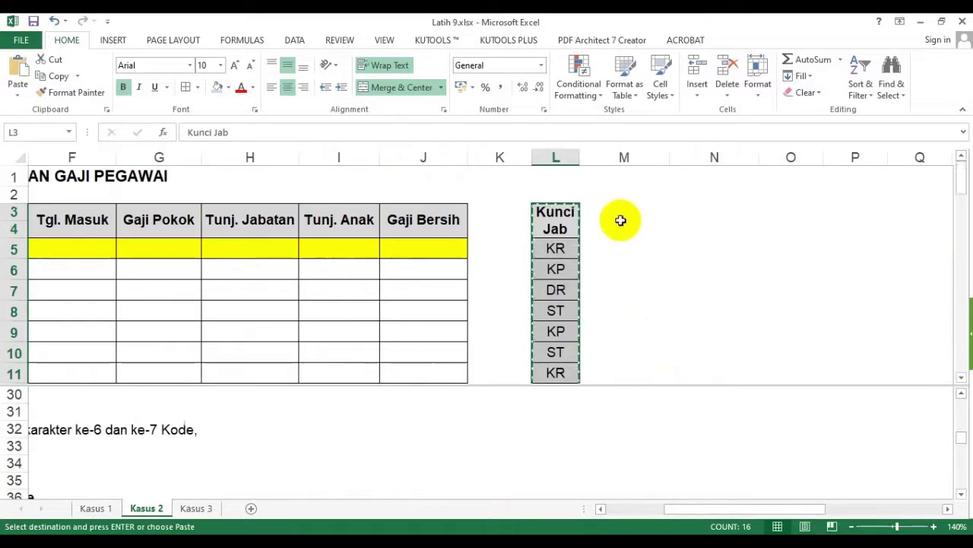
left_click(619, 213)
key("ctrl+v")
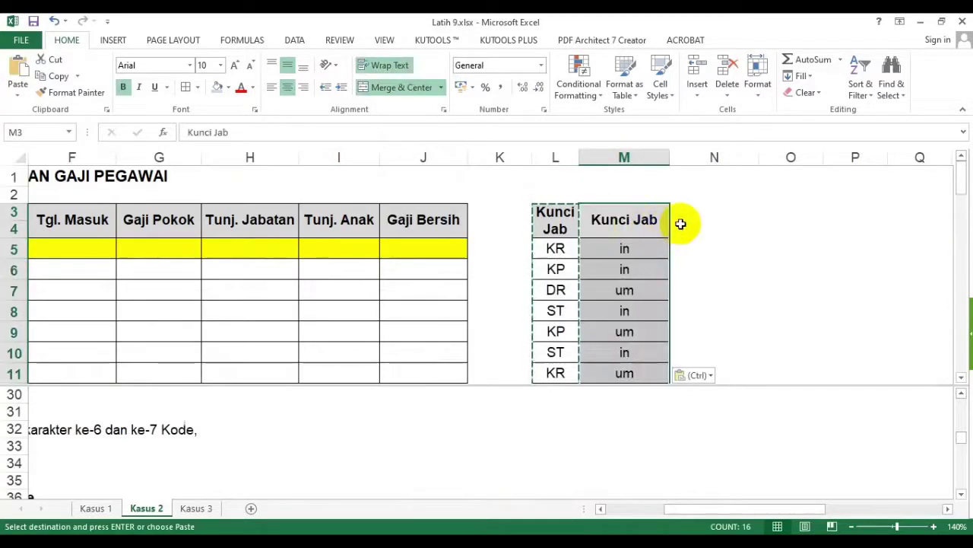
left_click(689, 226)
key("ctrl+v")
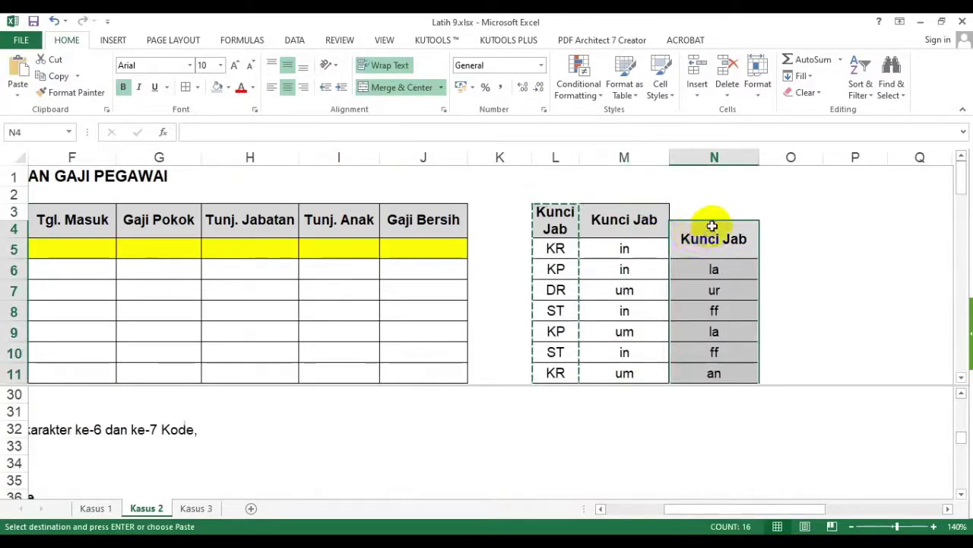
key("ctrl+z")
Step: Paste another copy of the Kunci Jab column starting at N3, and narrow columns M and N
left_click(694, 211)
key("ctrl+v")
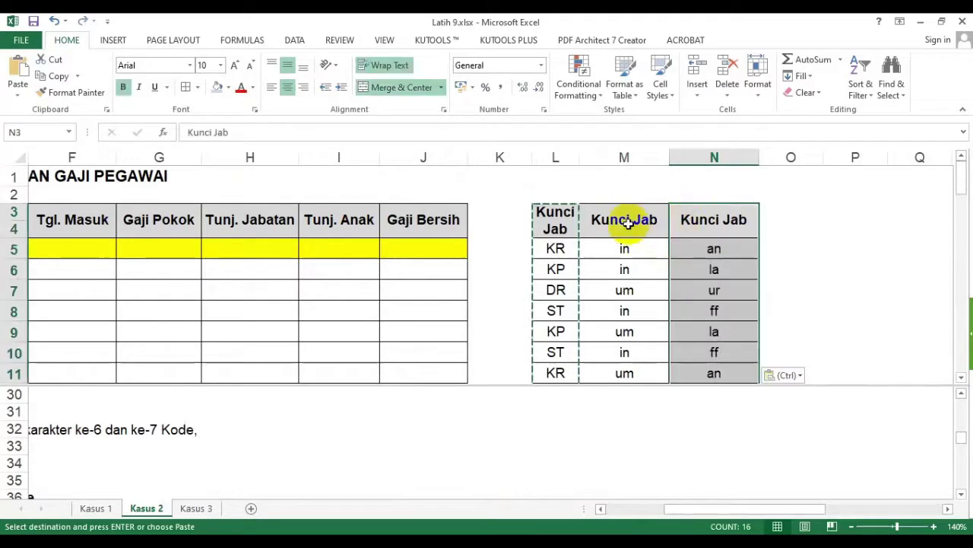
left_click(631, 221)
left_click_drag(669, 156, 644, 156)
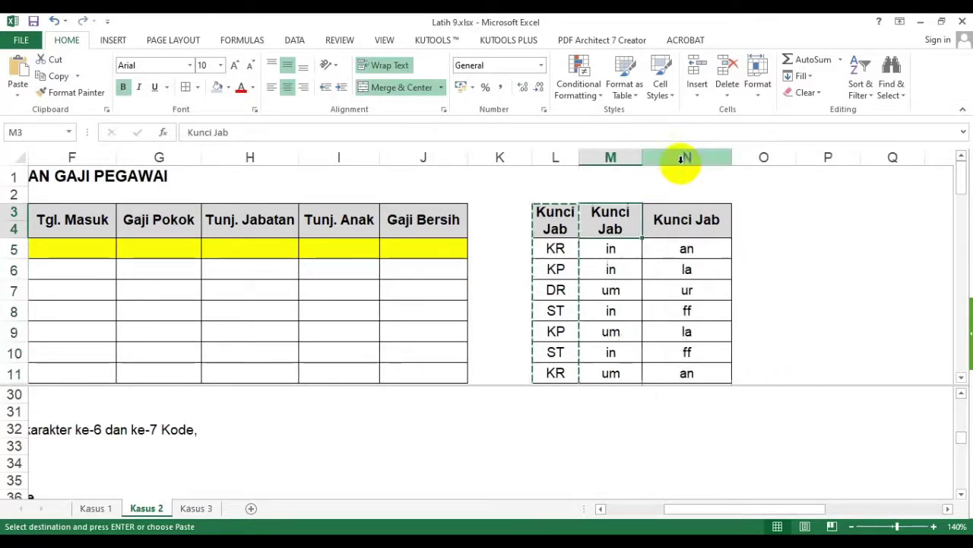
left_click_drag(730, 156, 699, 162)
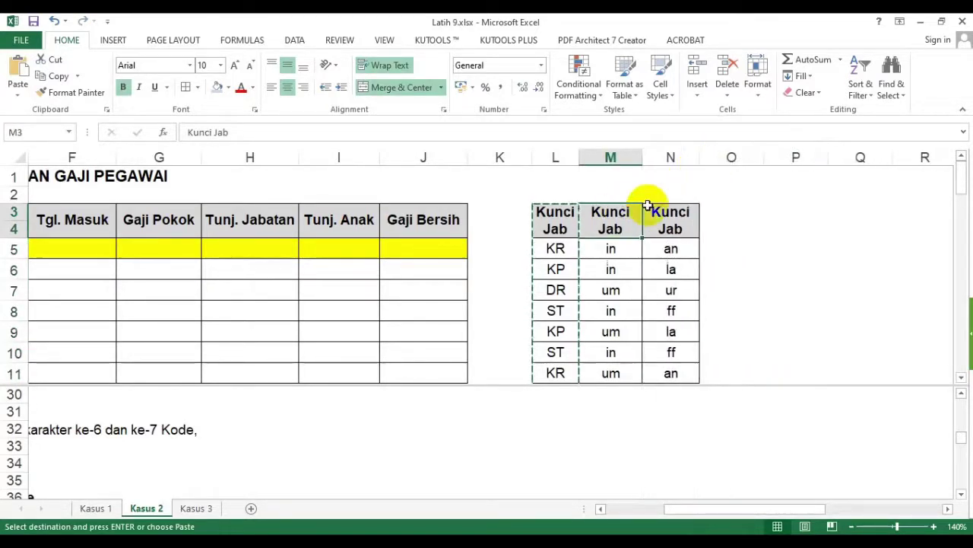
Step: Rename the headers of the two copied helper columns to Bln in M3 and Thn in N3
type("B")
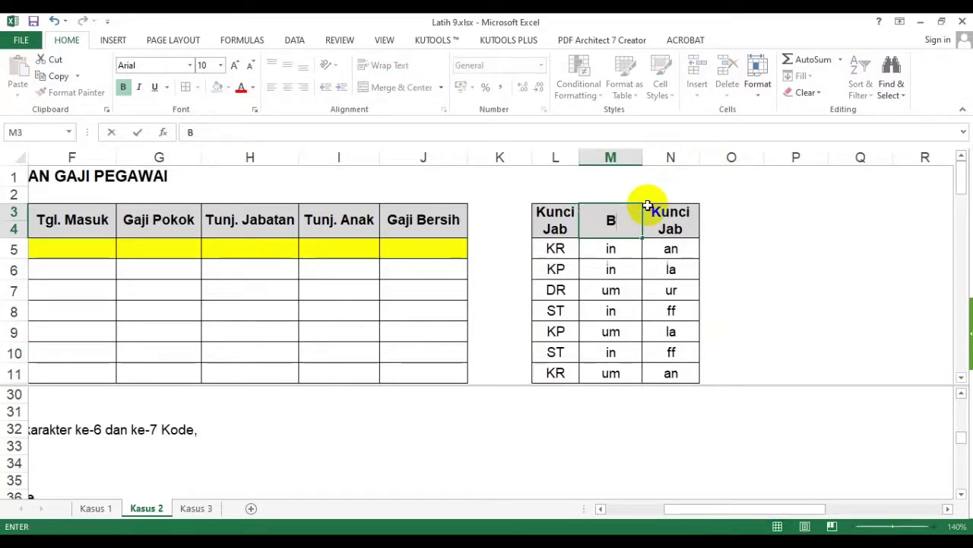
type("ln")
key("Tab")
type("T")
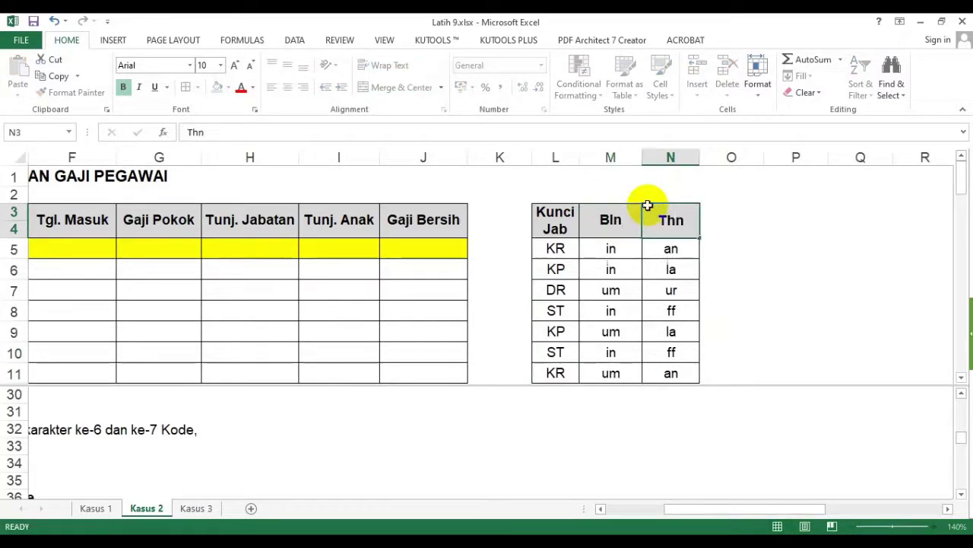
Step: Enter =MID(C5;6;2) in M5 to extract the month from the Kode Pegawai
key("Down")
key("Left")
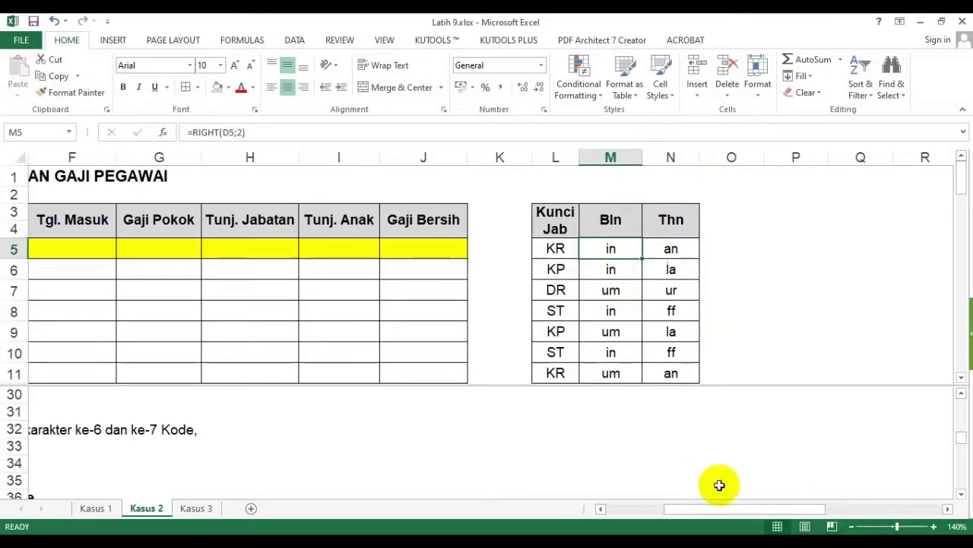
mouse_move(717, 511)
left_mouse_down()
mouse_move(644, 511)
mouse_move(735, 508)
left_mouse_up()
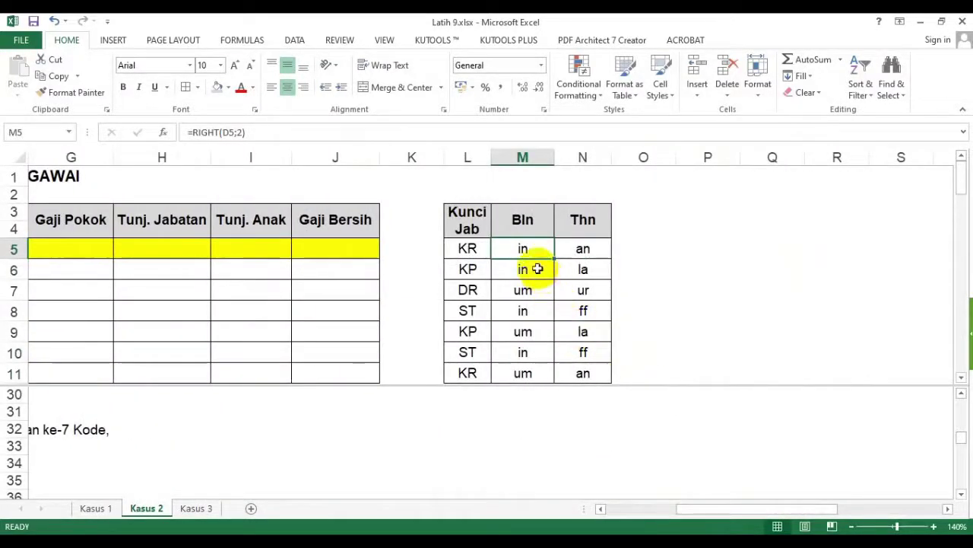
type("=mid(")
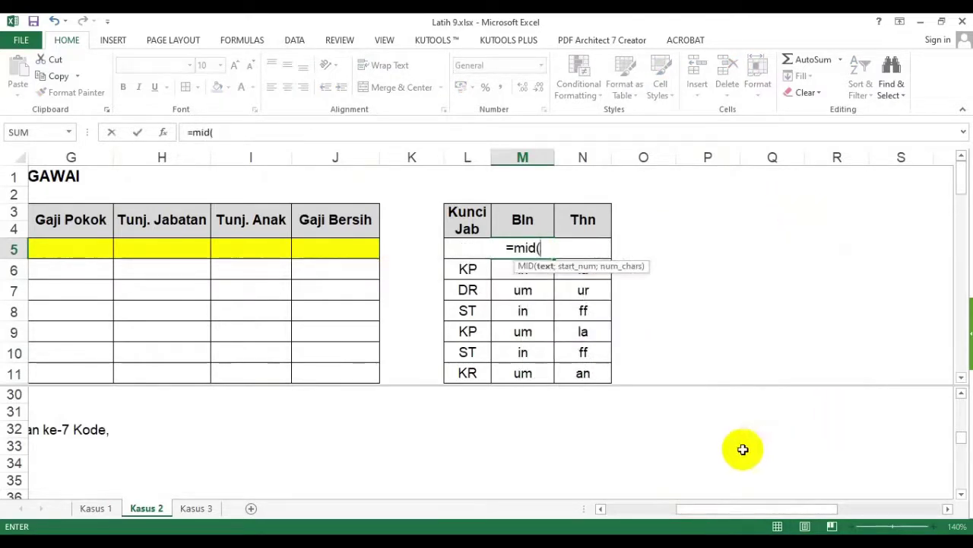
left_click(640, 507)
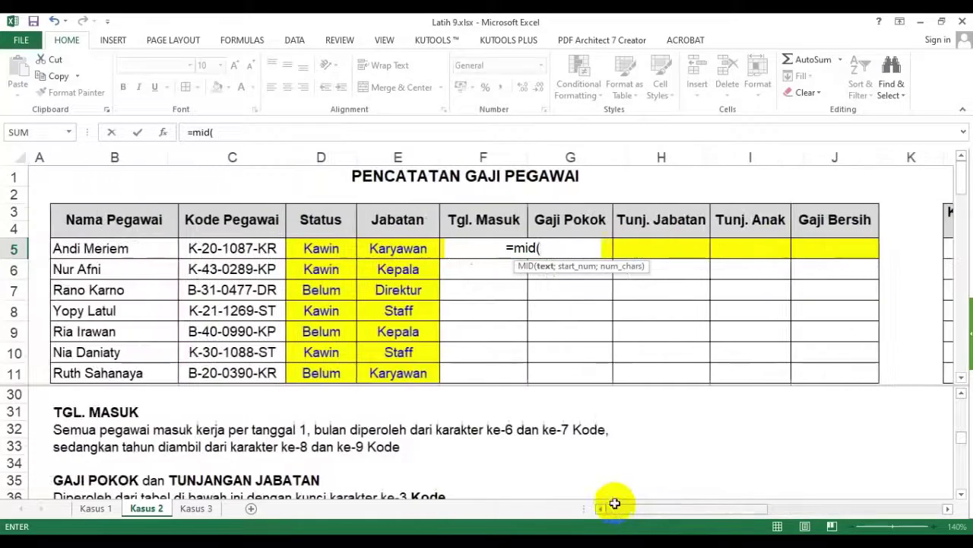
left_click(228, 247)
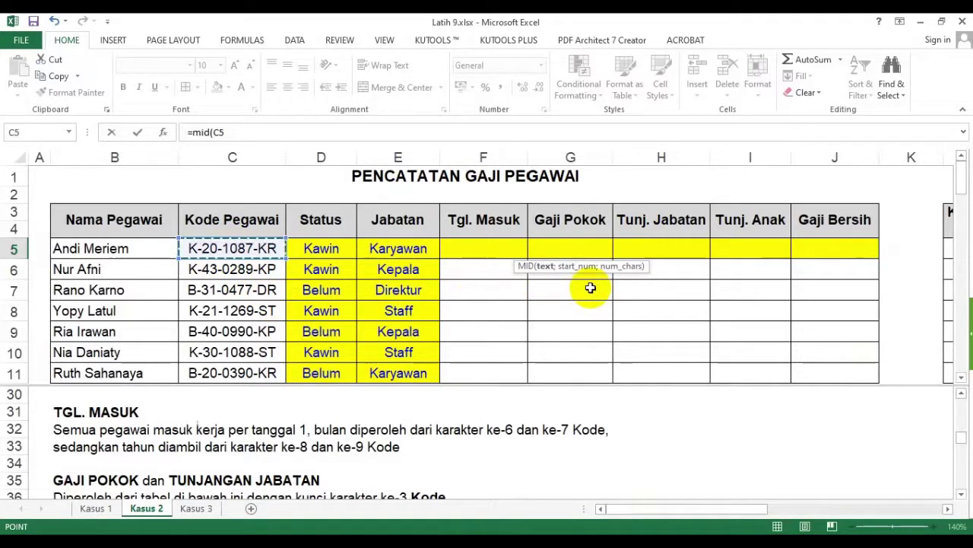
type(";6;2")
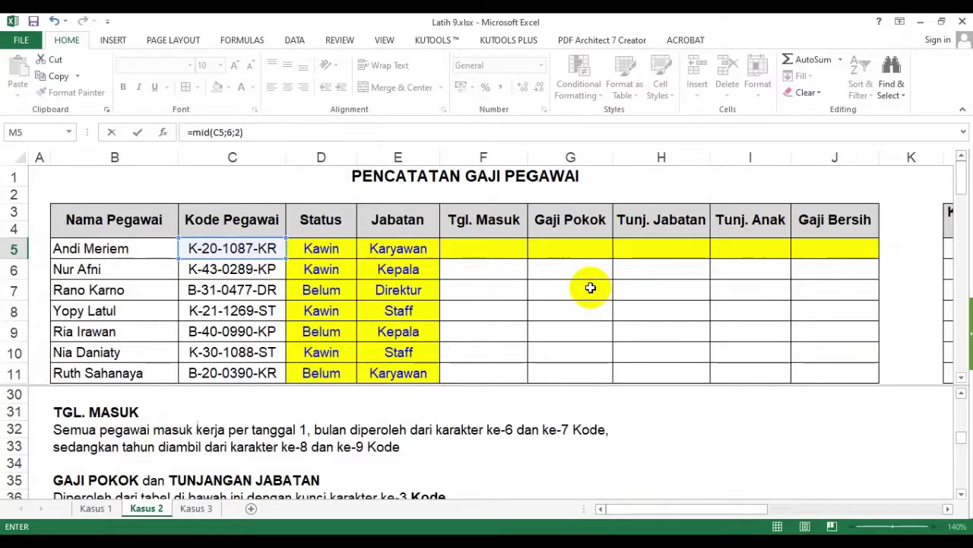
key("Return")
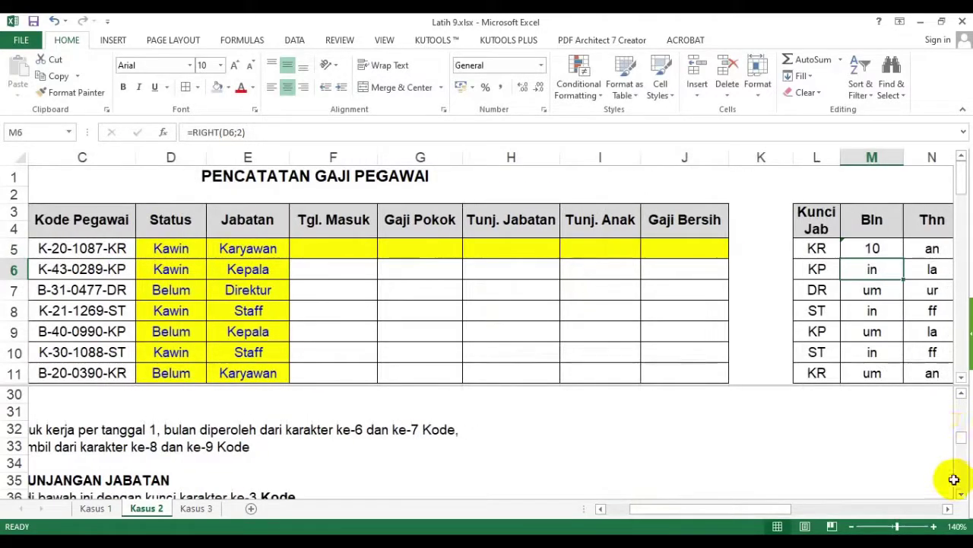
Step: Enter =MID(C5;8;2) in N5 to extract the two-digit year from the Kode Pegawai
left_click(947, 508)
left_click(947, 508)
left_click(749, 249)
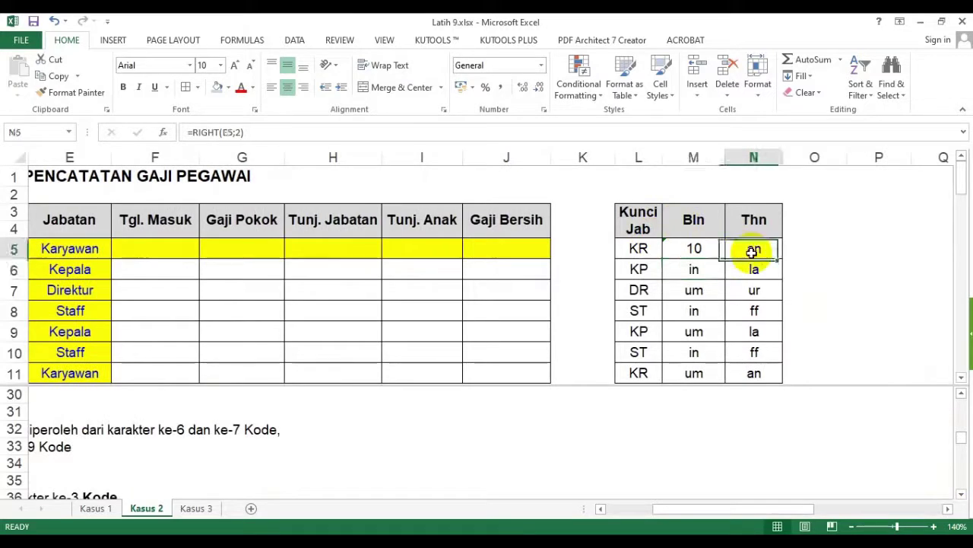
type("=mid(")
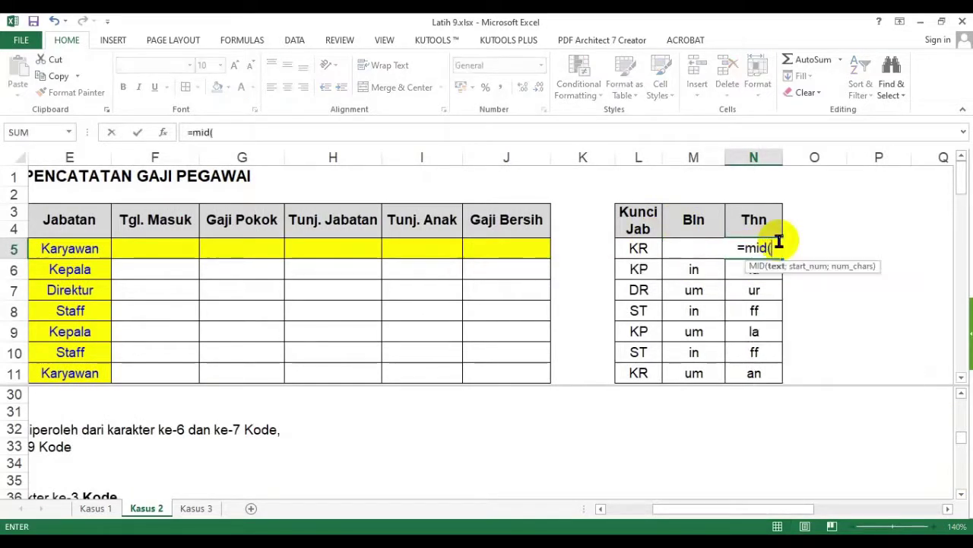
left_click_drag(706, 515, 696, 513)
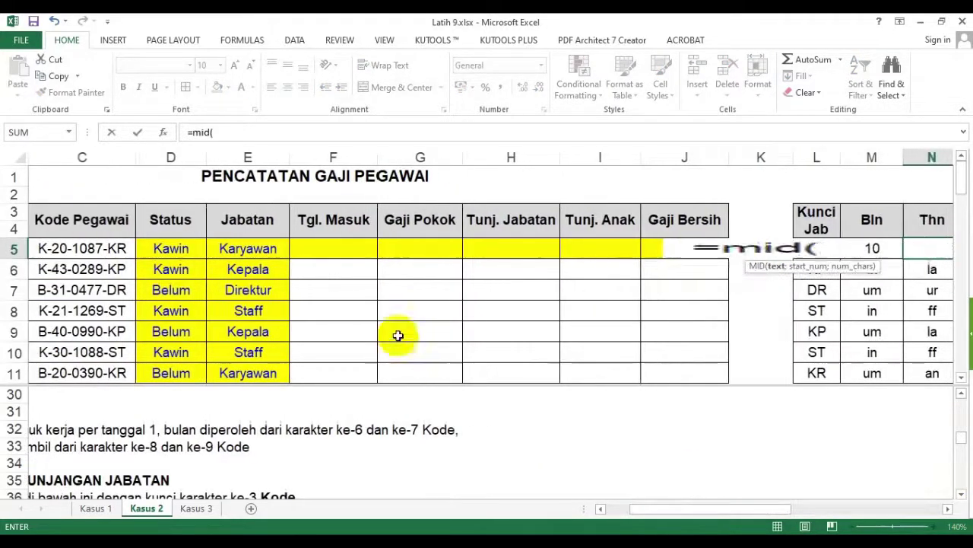
left_click(92, 244)
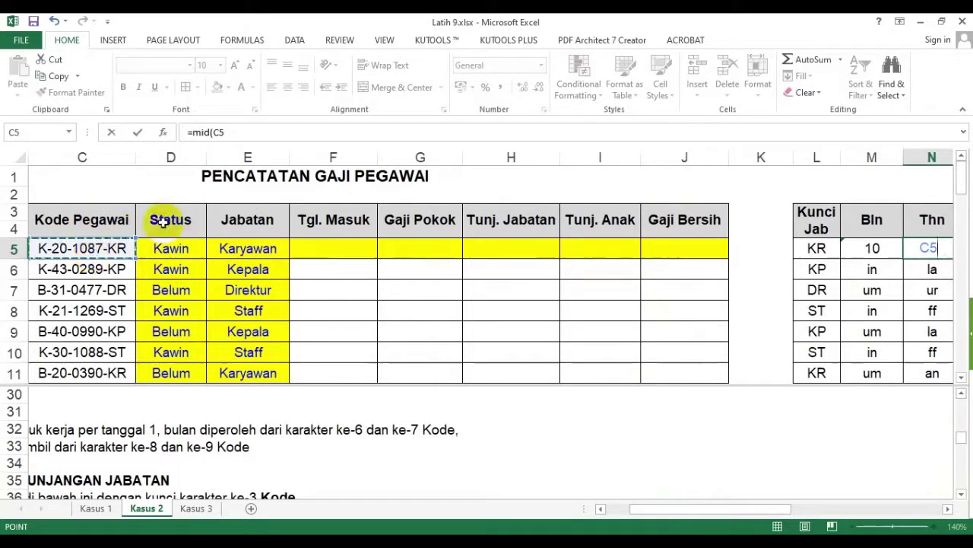
type(";")
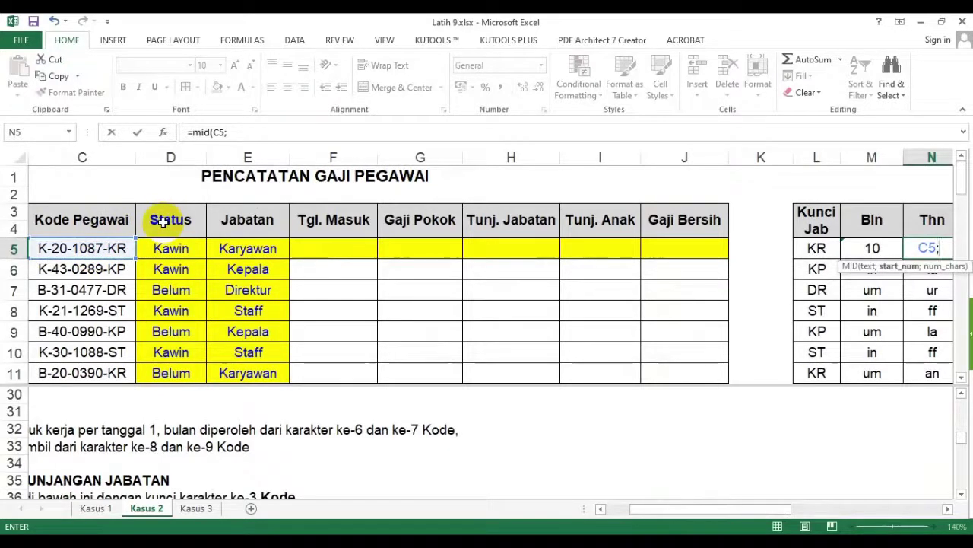
type("8;2")
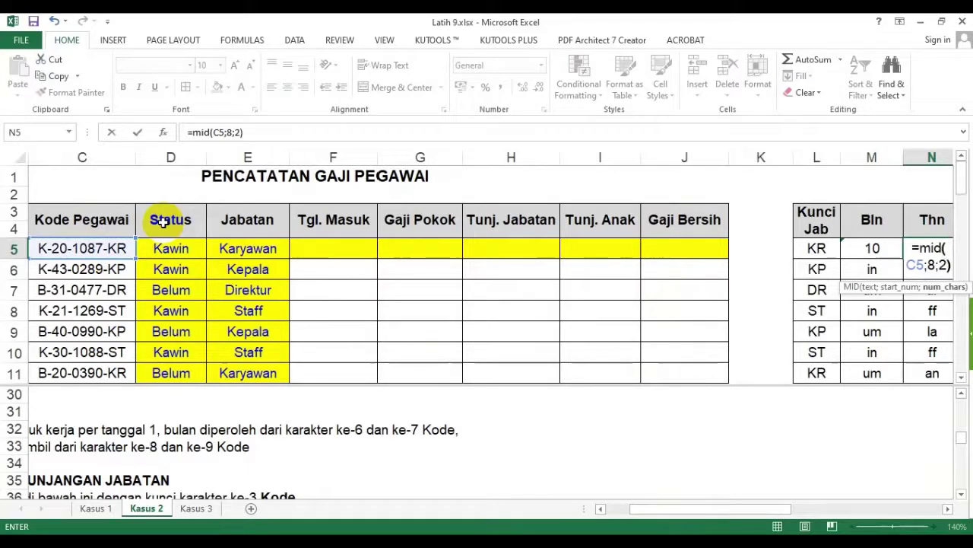
key("Return")
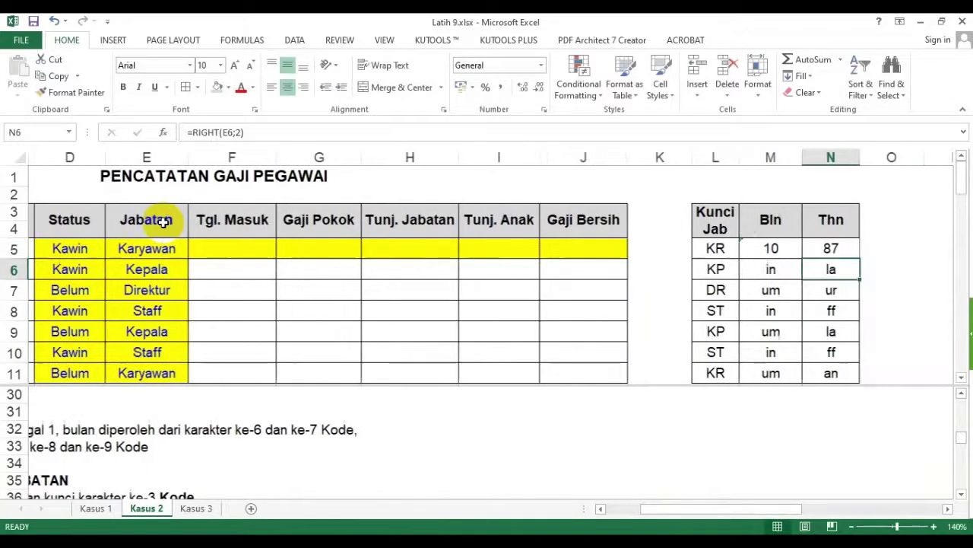
Step: Fill the Bln and Thn formulas from M5:N5 down to row 19 and review the filled columns
left_click_drag(779, 243, 842, 347)
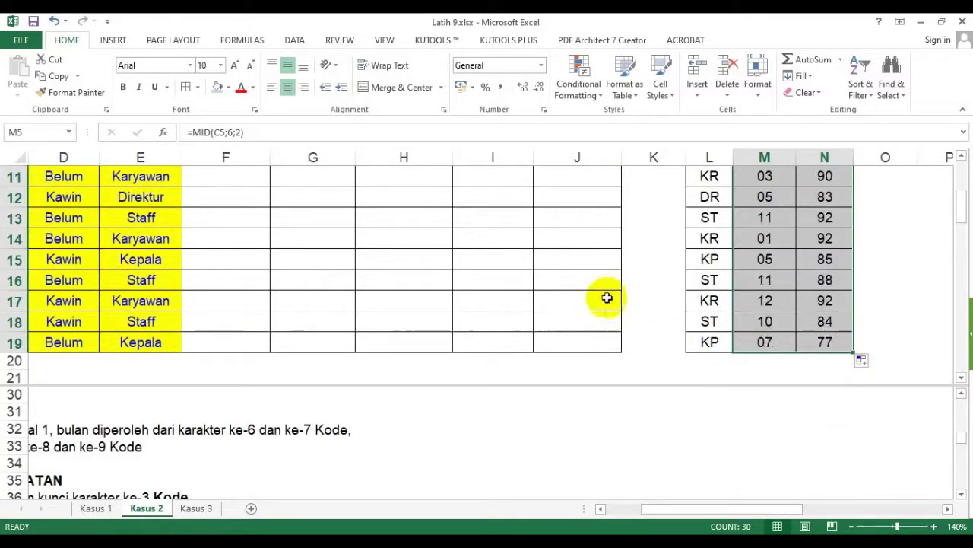
scroll(549, 289, "up", 4)
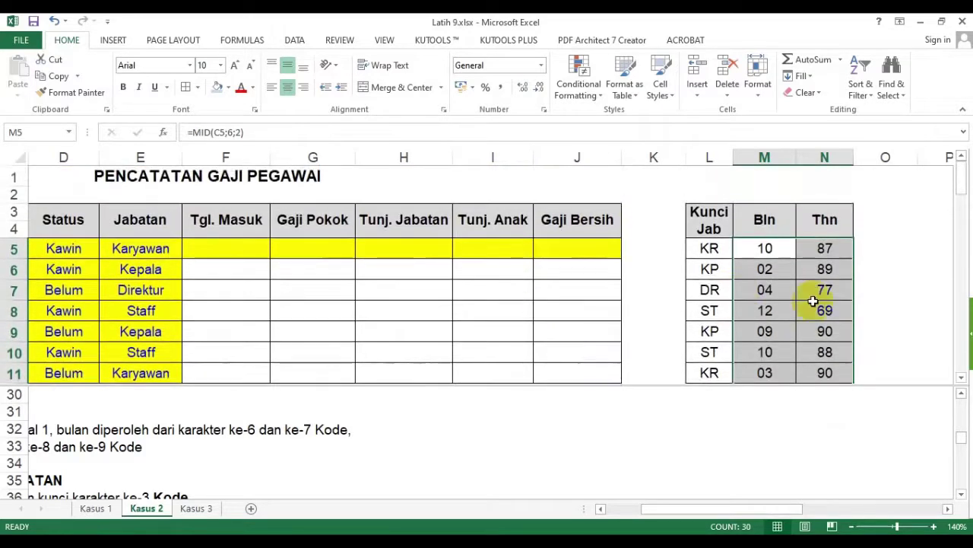
left_click(826, 251)
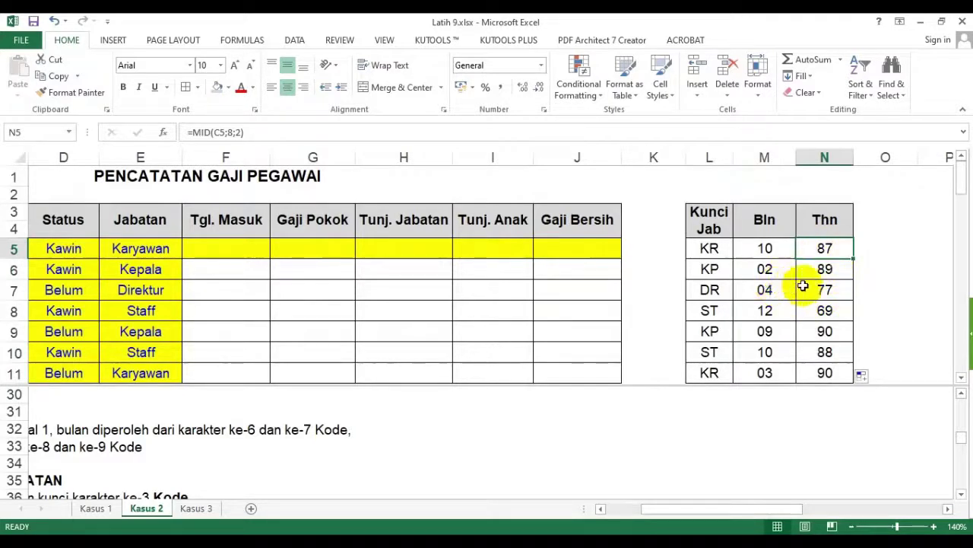
left_click(886, 266)
Step: Prefix the Thn formula in N5 with the century so it reads ="19"&MID(C5;8;2)
left_click(832, 243)
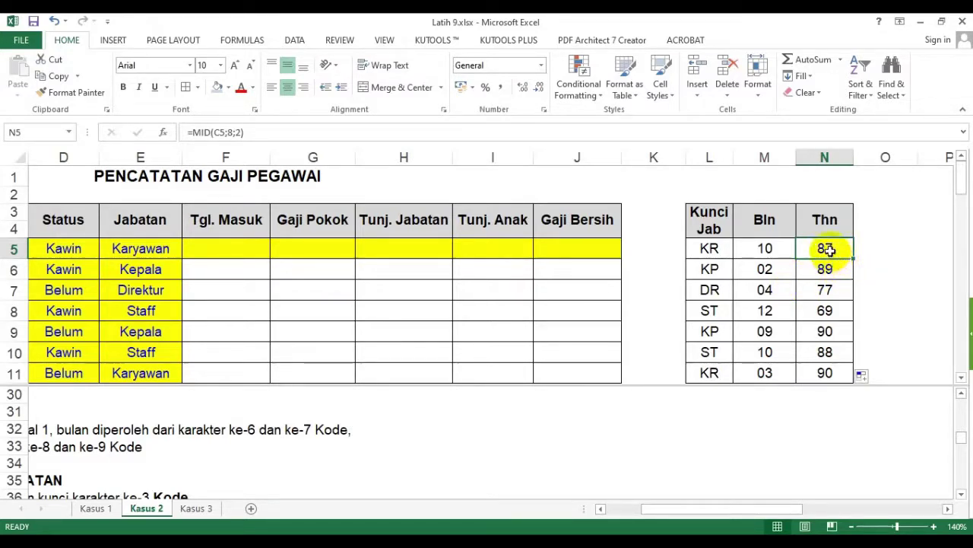
left_click(948, 508)
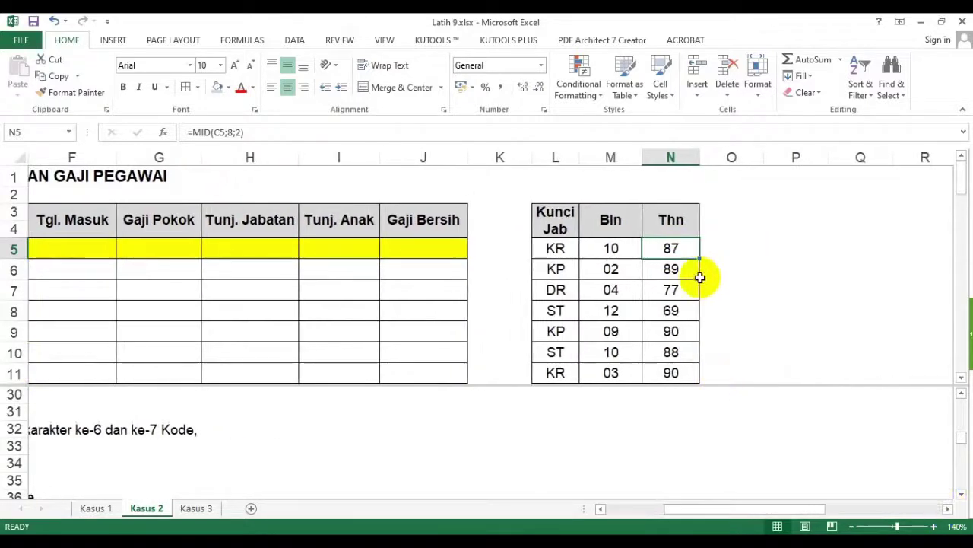
left_click(741, 268)
left_click(669, 248)
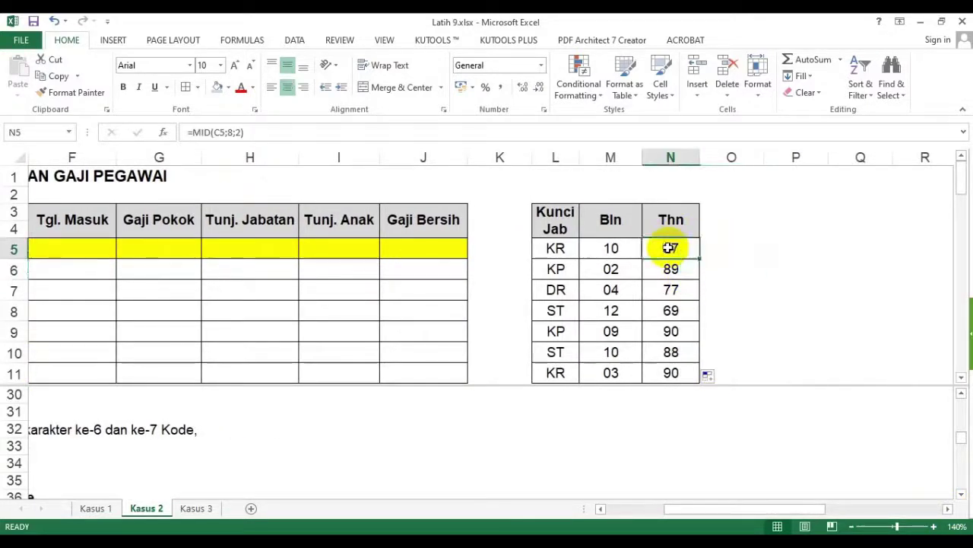
double_click(669, 248)
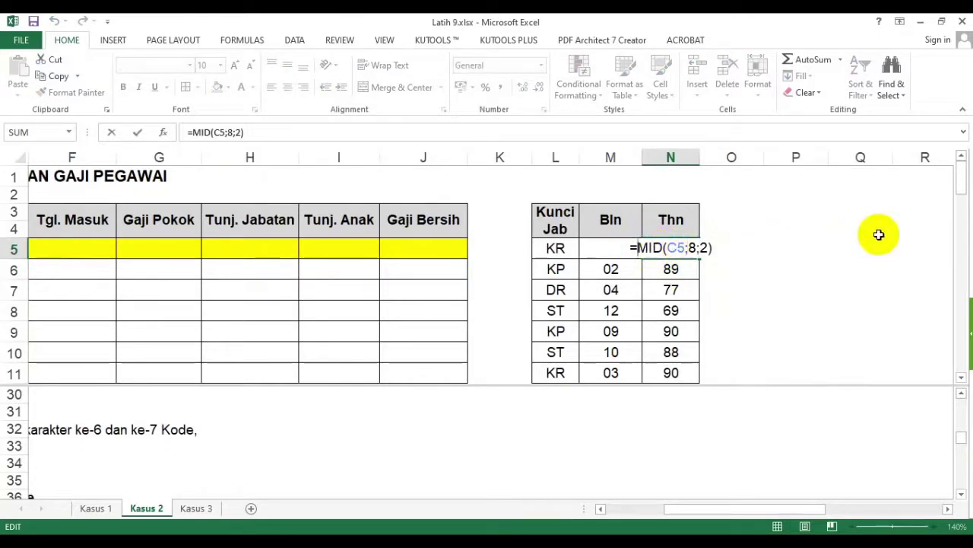
type("\"19")
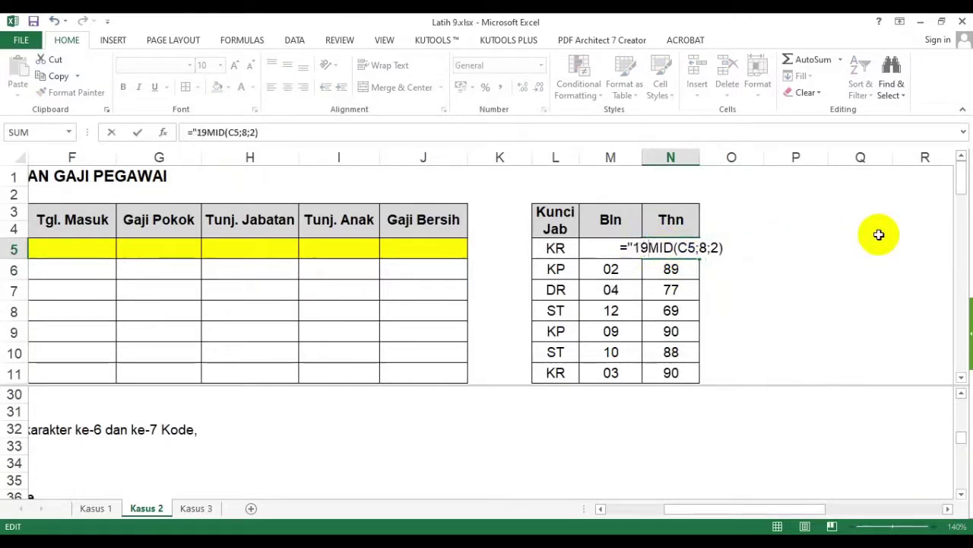
type("\"")
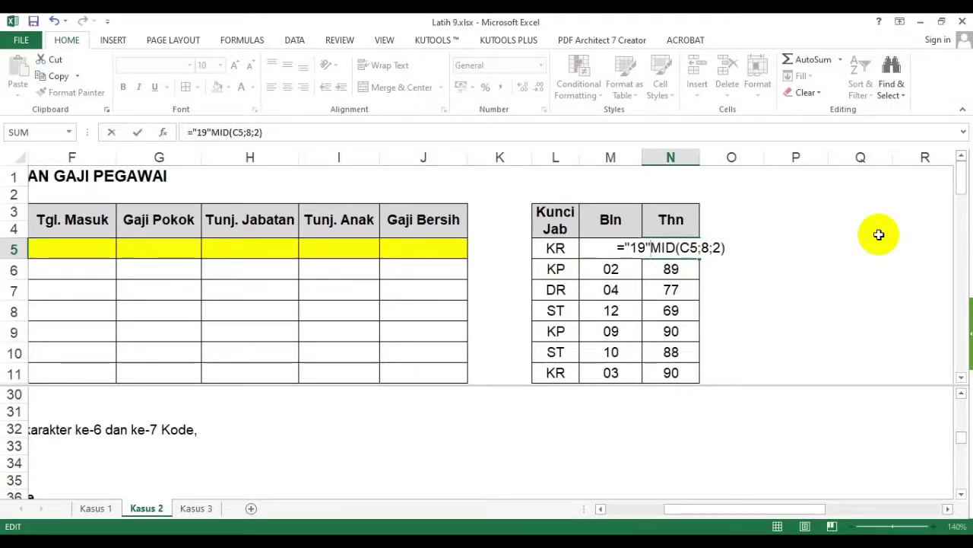
type("&")
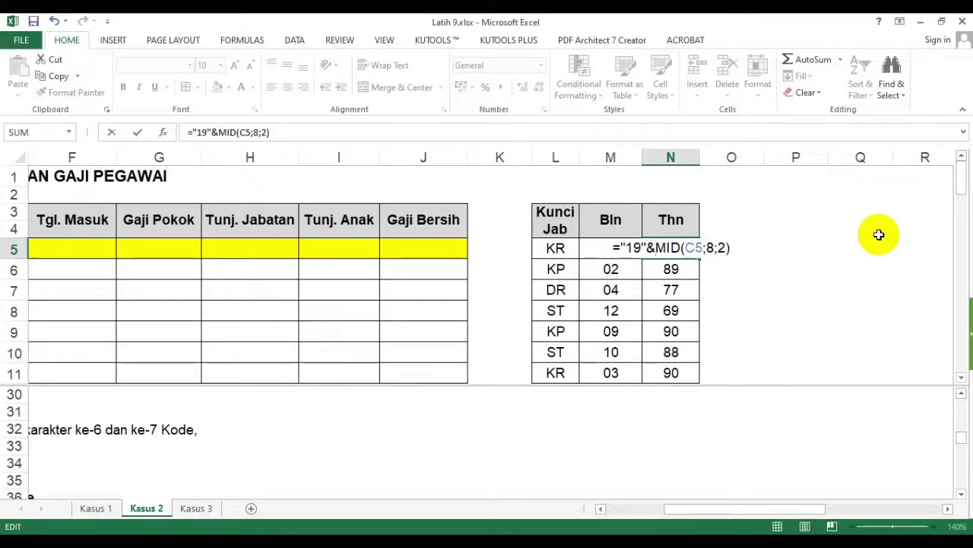
key("Return")
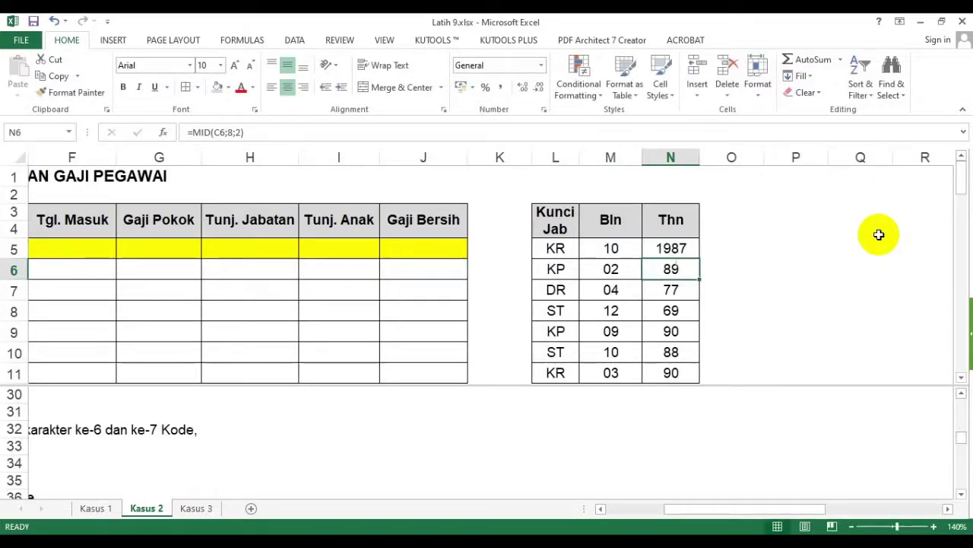
Step: Fill the century-prefixed Thn formula from N5 down to N19 and review the filled column
left_click(676, 248)
double_click(692, 257)
scroll(692, 321, "down", 4)
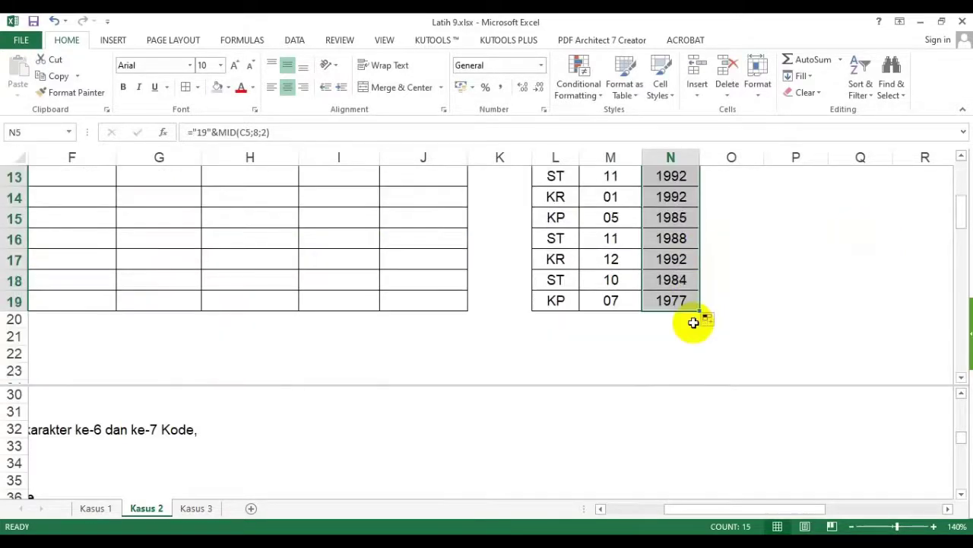
scroll(693, 322, "up", 3)
scroll(694, 322, "up", 1)
Step: Enter =DATE(VALUE(N5);VALUE(M5);1) in F5 to build the Tgl. Masuk date from the Thn and Bln helper columns
left_click_drag(777, 508, 719, 508)
left_click(523, 246)
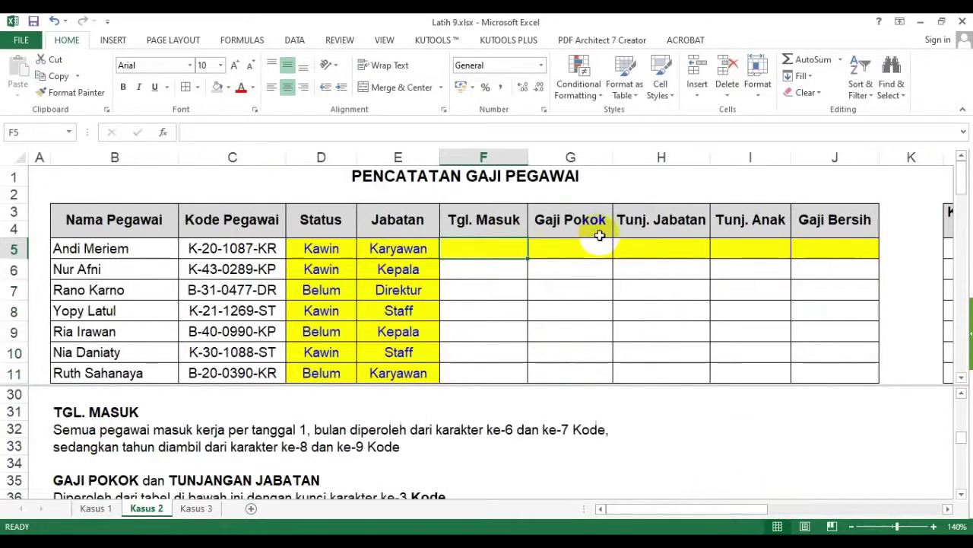
type("=date(")
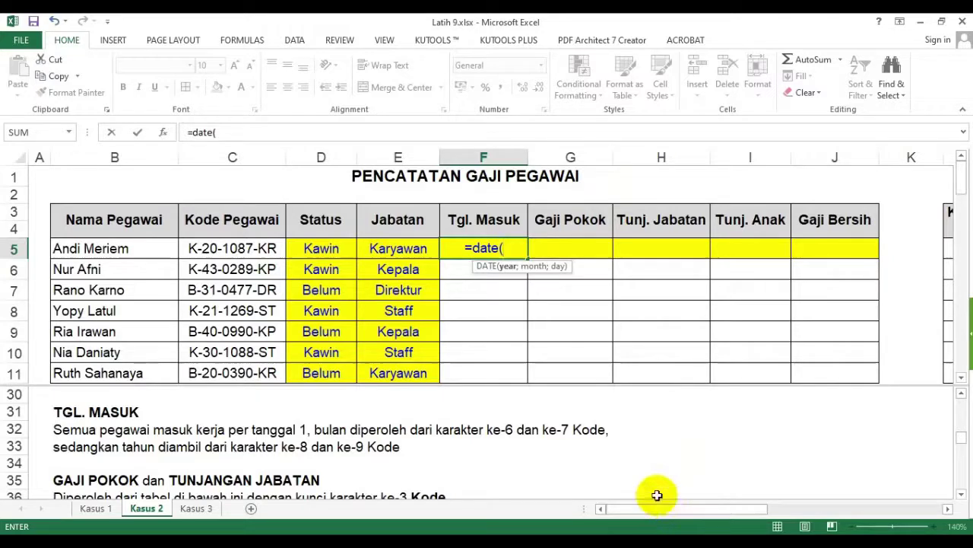
type("value(")
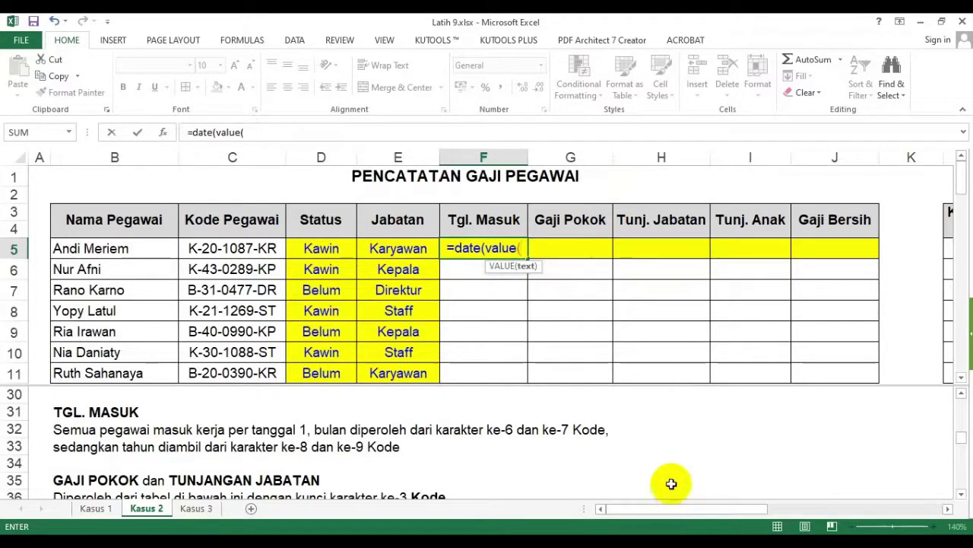
left_click_drag(699, 508, 779, 501)
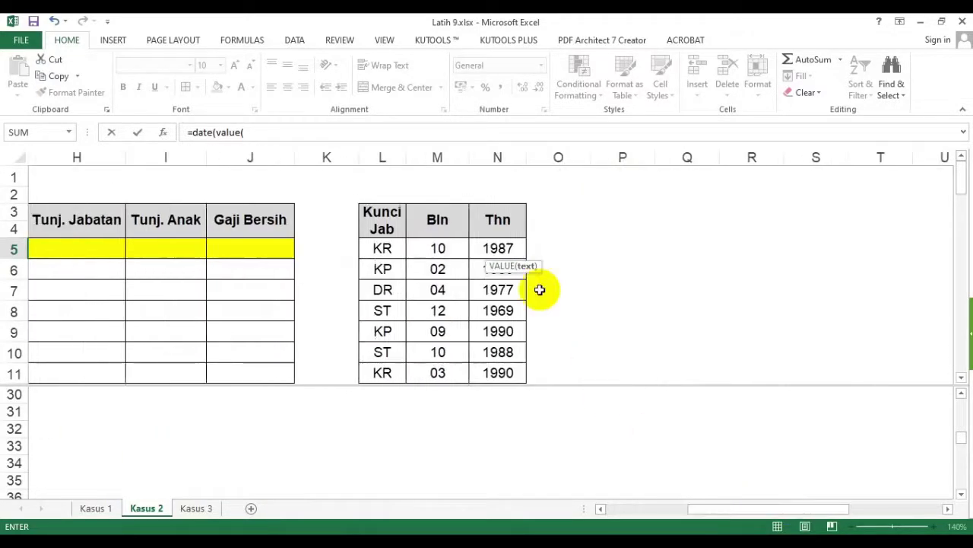
left_click(499, 245)
type(")")
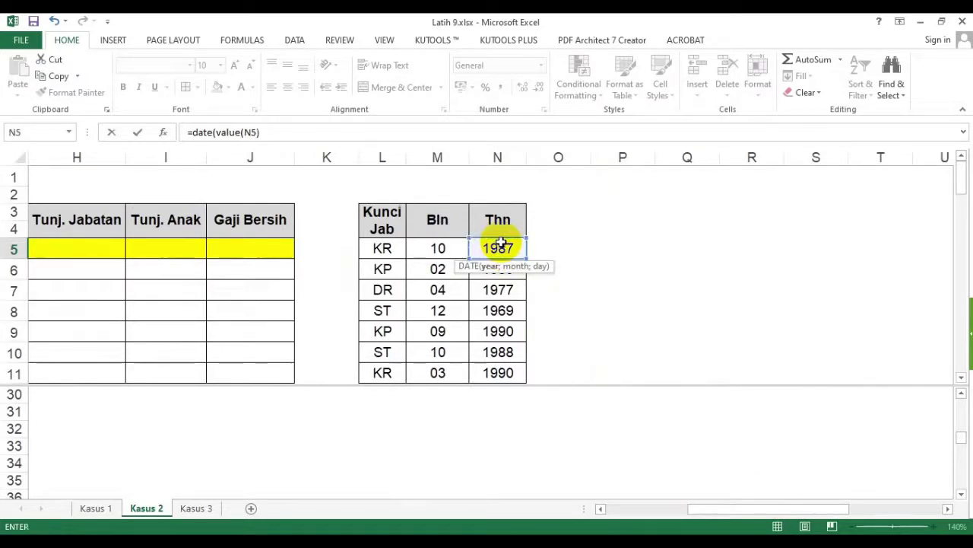
type(";value(")
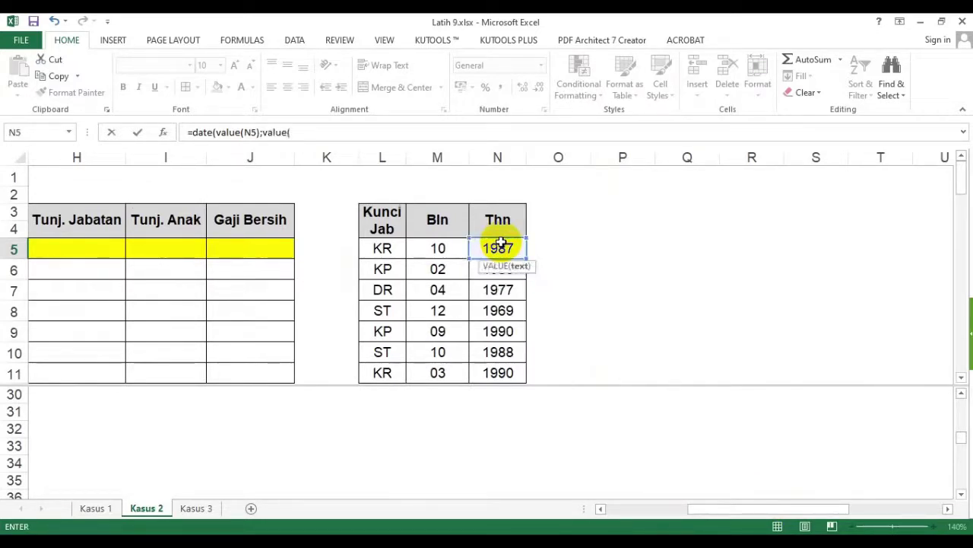
left_click(449, 250)
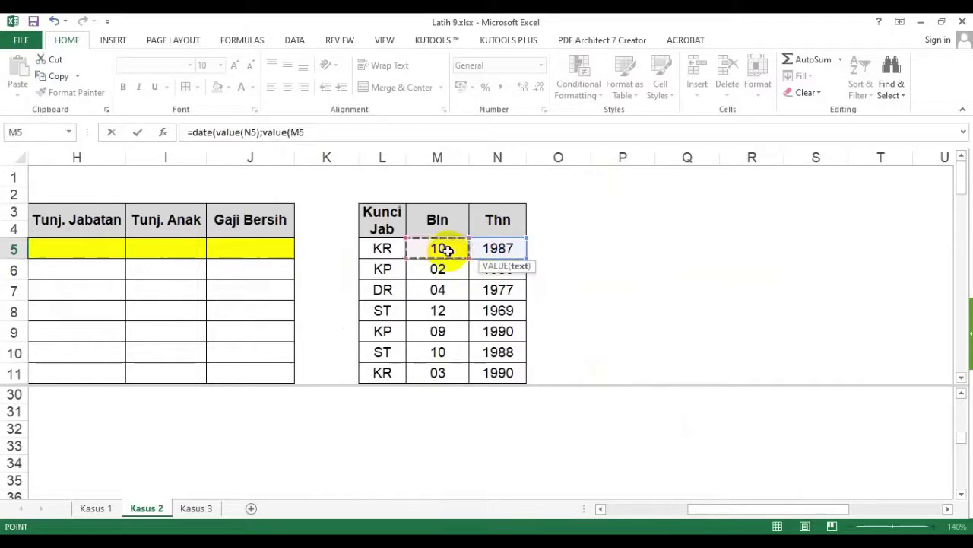
type(");1")
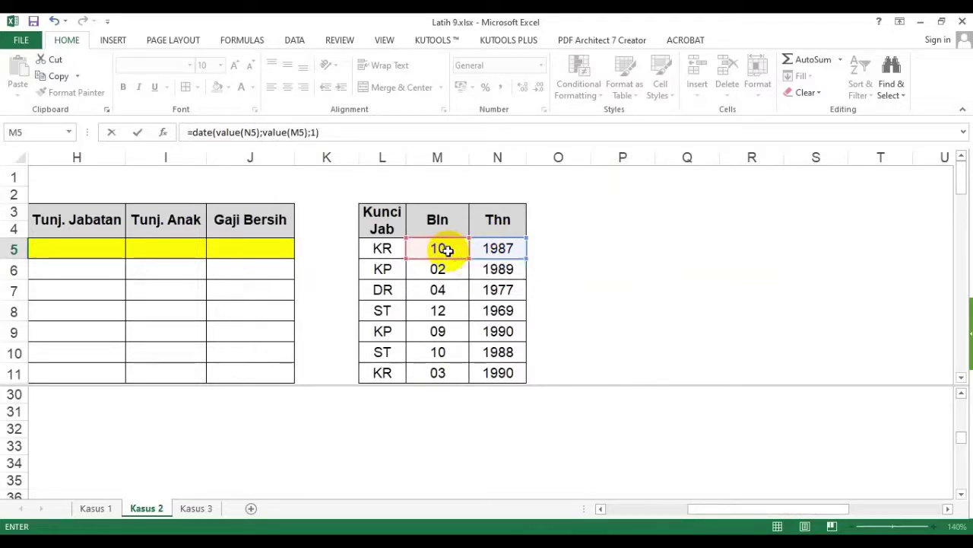
key("Return")
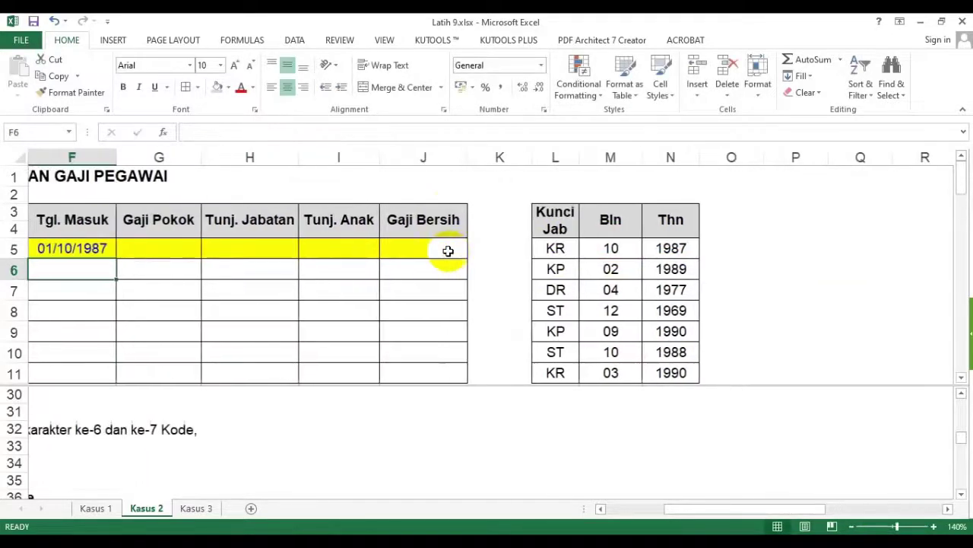
Step: Check the Tgl. Masuk formula in F5 and fill it down to F19
left_click(112, 250)
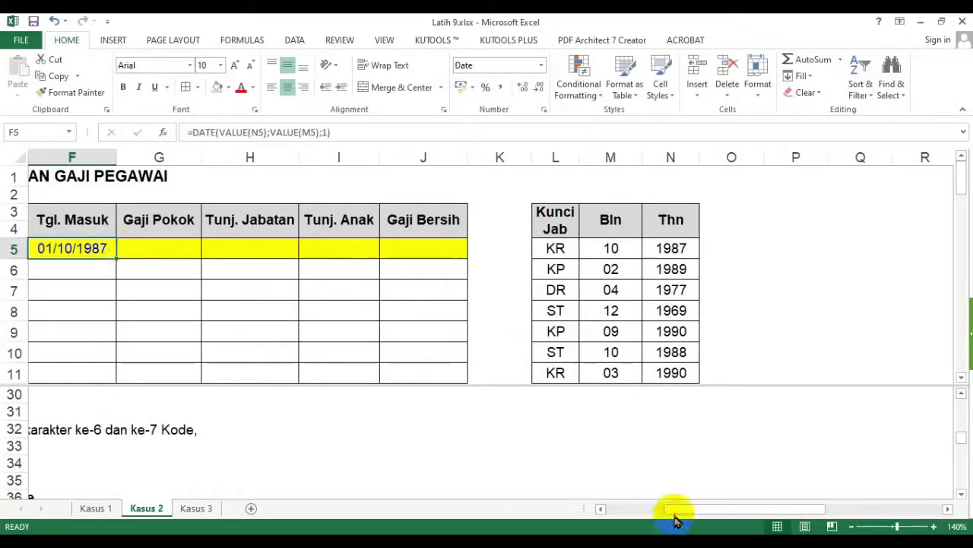
scroll(674, 515, "left", 3)
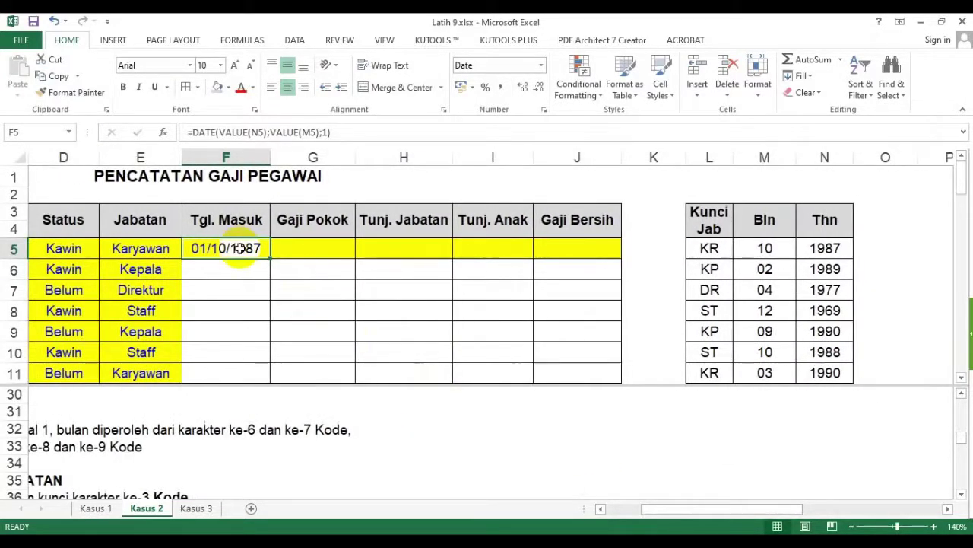
double_click(239, 251)
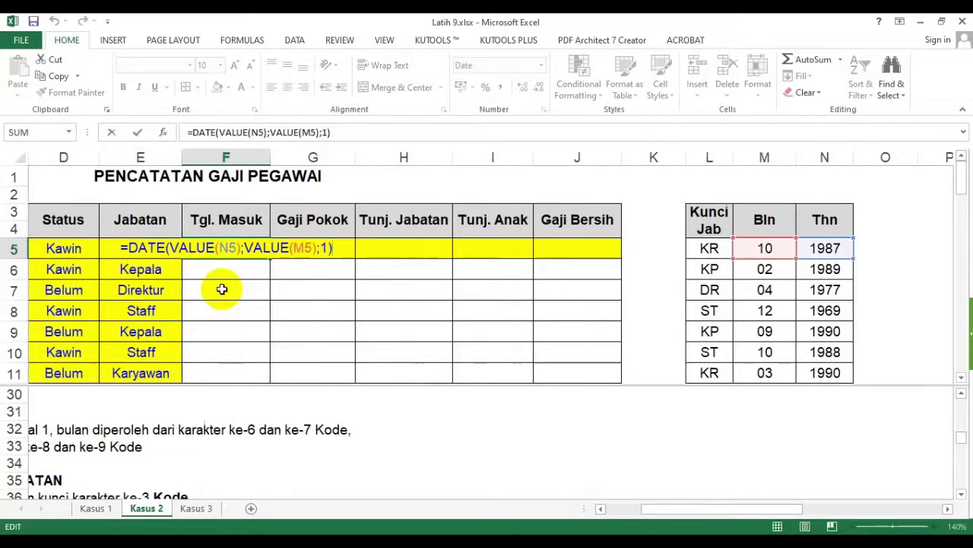
key("ctrl+Return")
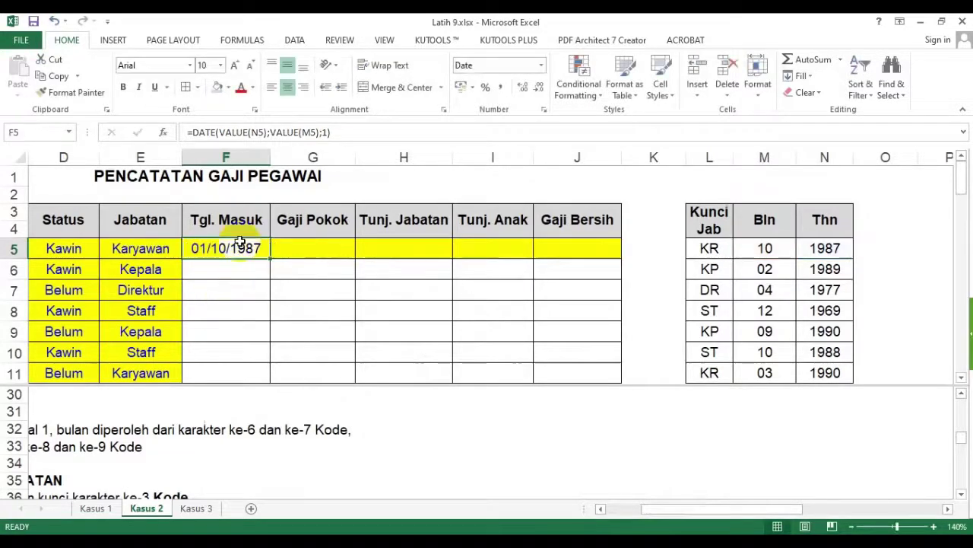
double_click(269, 258)
scroll(268, 275, "down", 5)
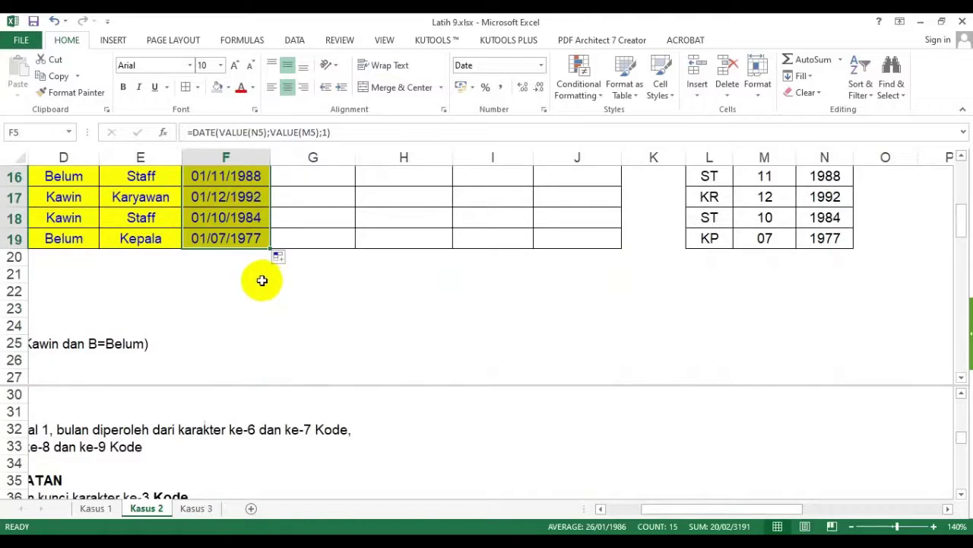
scroll(261, 281, "up", 5)
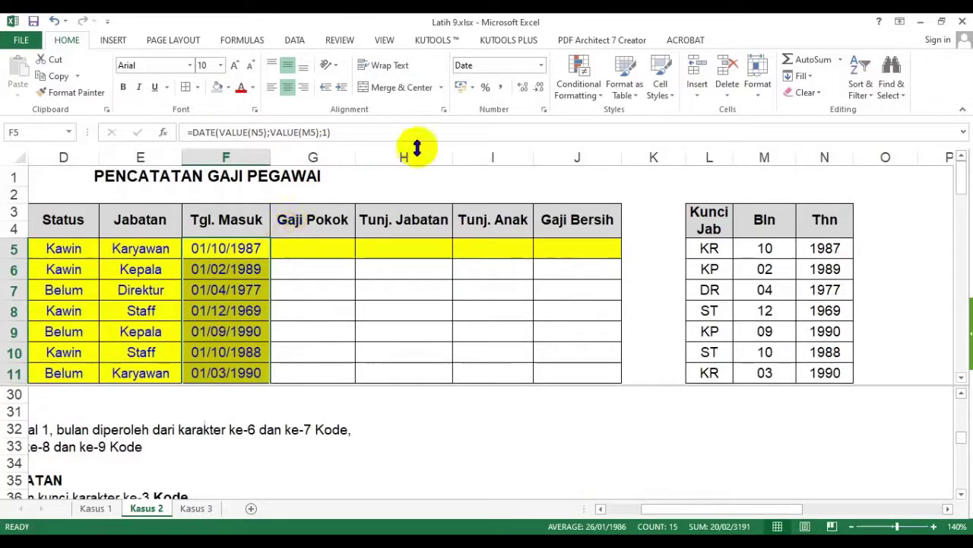
Step: Apply the custom number format dd/mm/yyyy to the Tgl. Masuk dates in F5:F19
left_click(541, 65)
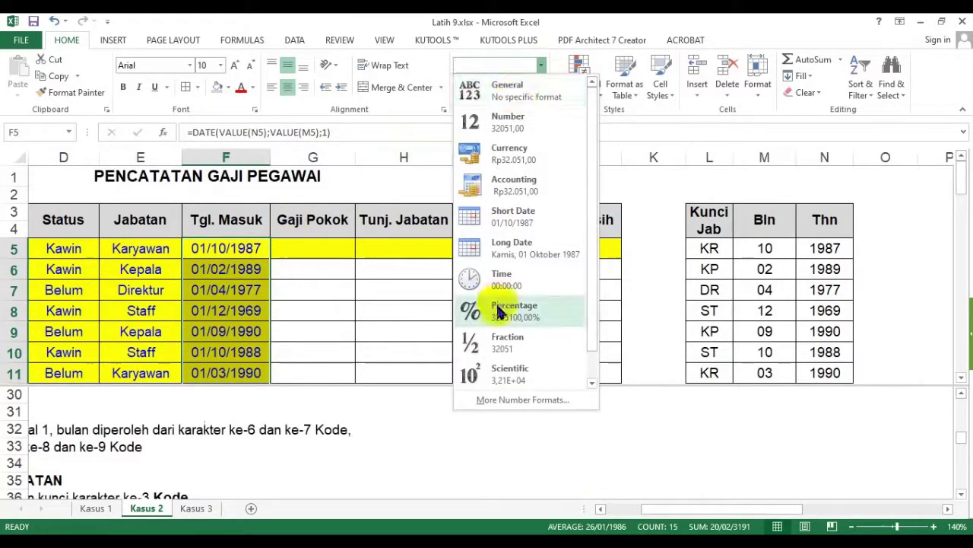
left_click(502, 400)
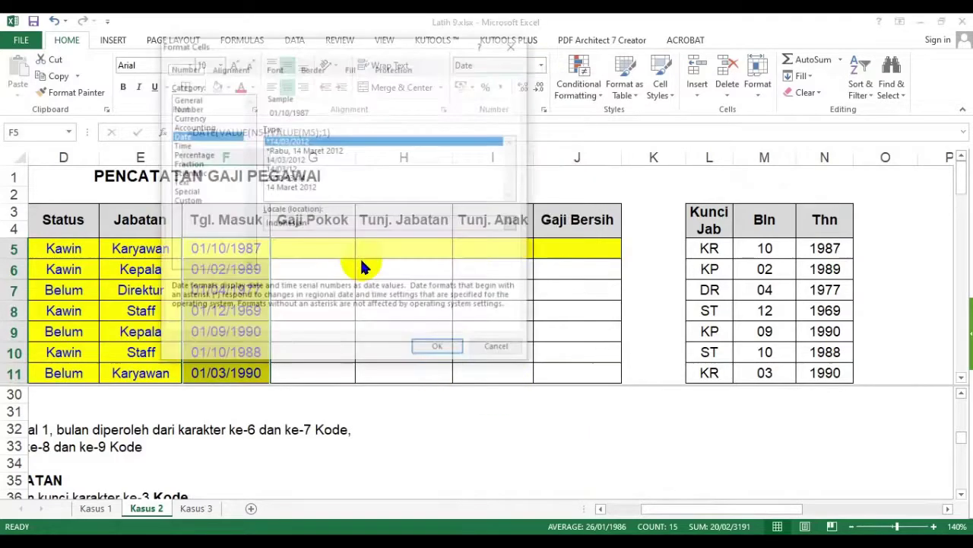
left_click(185, 201)
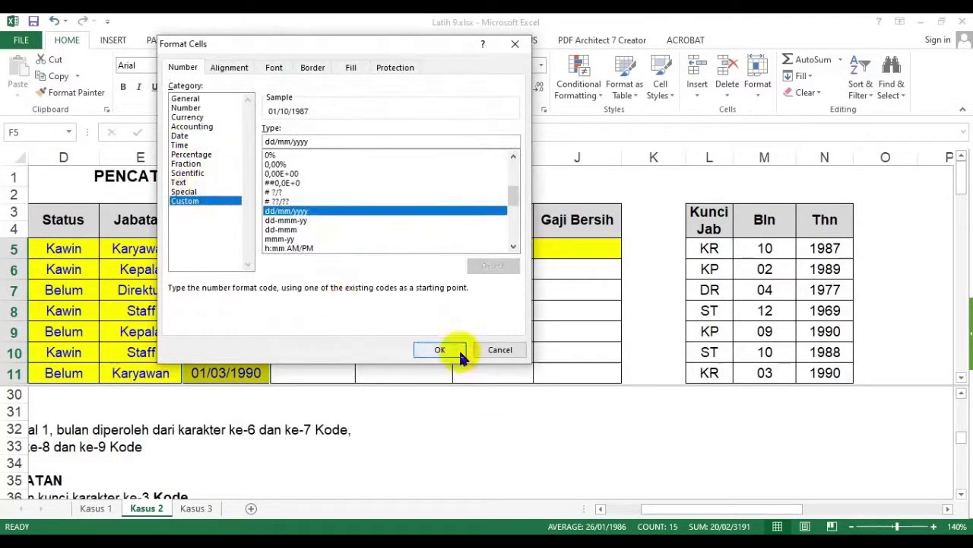
left_click(440, 349)
left_click(316, 335)
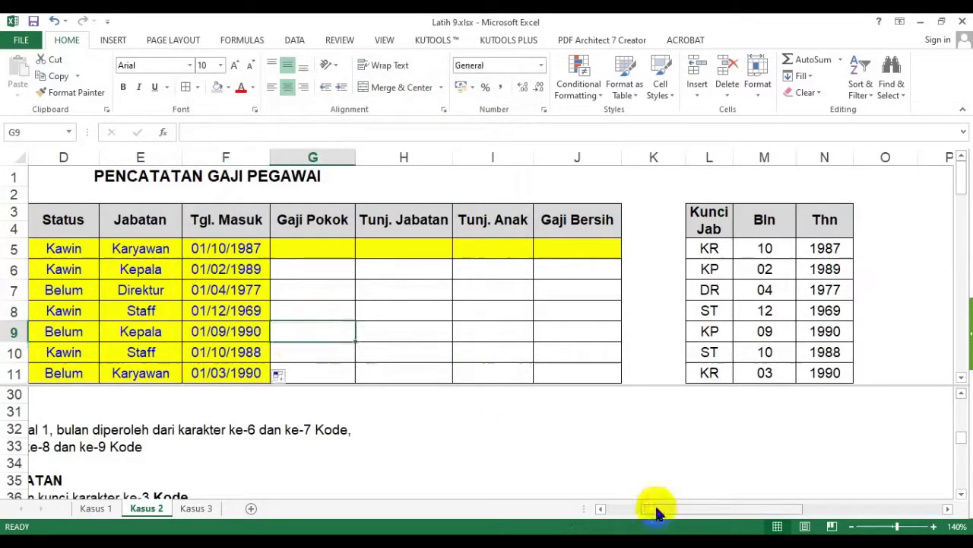
Step: Examine the Gaji Pokok and Tunjangan Jabatan instructions and their lookup table by Gol in rows 35 to 41
left_click_drag(652, 508, 584, 508)
left_click(174, 459)
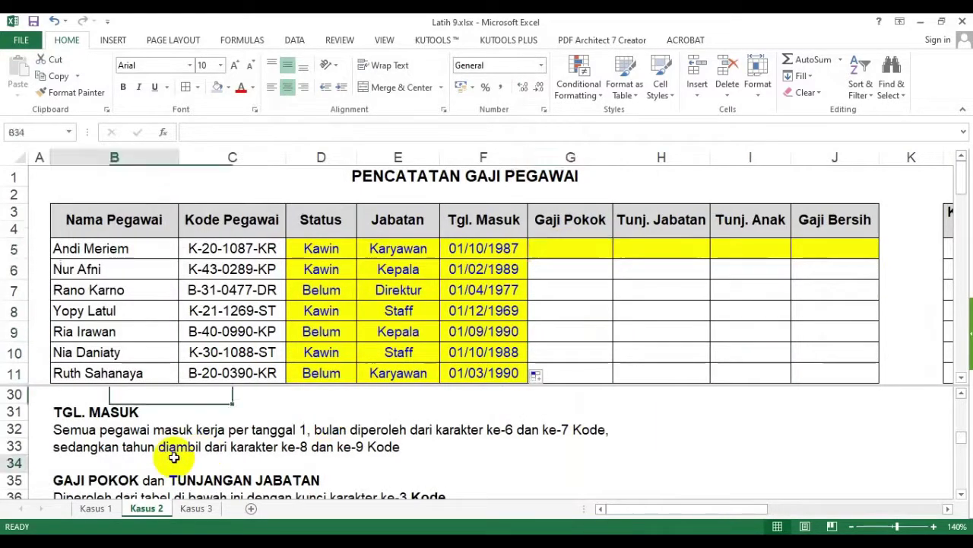
scroll(174, 456, "down", 1)
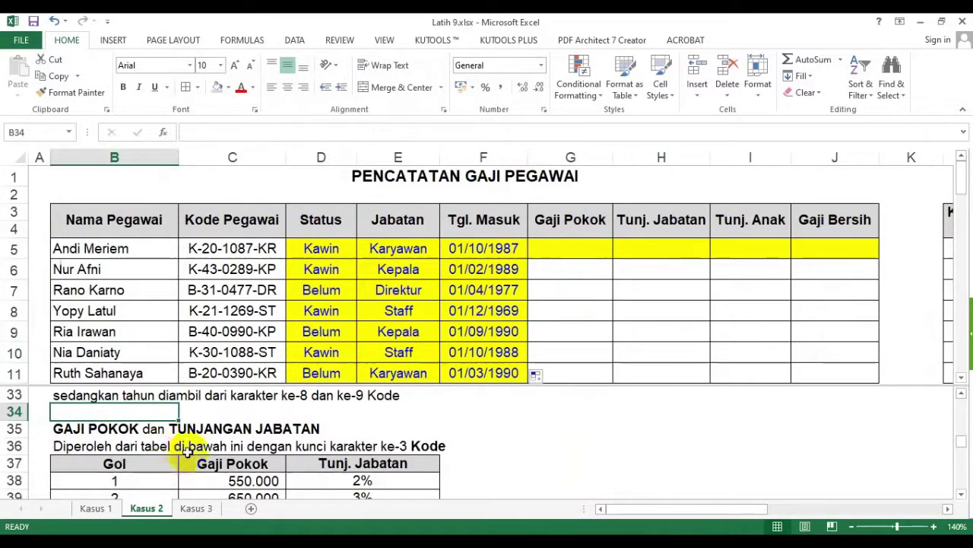
scroll(201, 451, "down", 1)
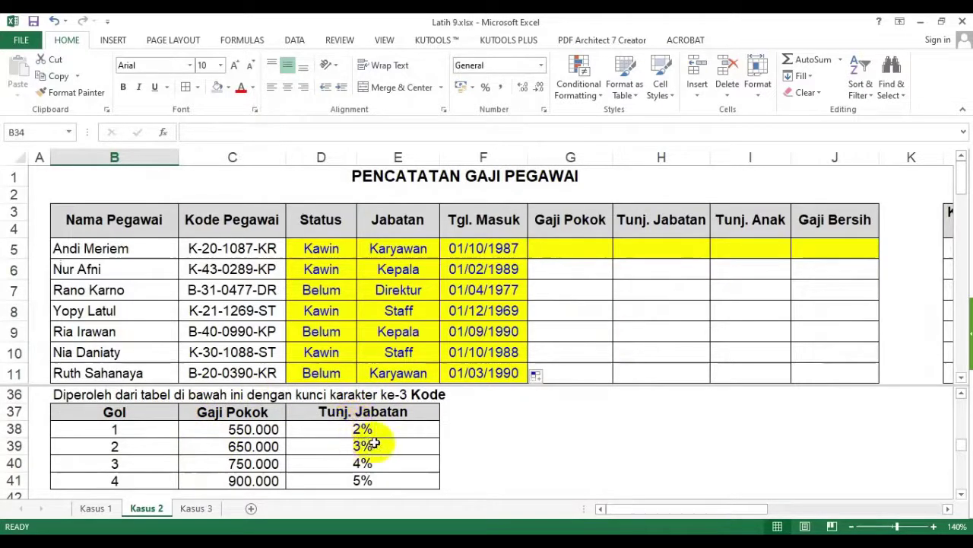
left_click_drag(365, 431, 365, 480)
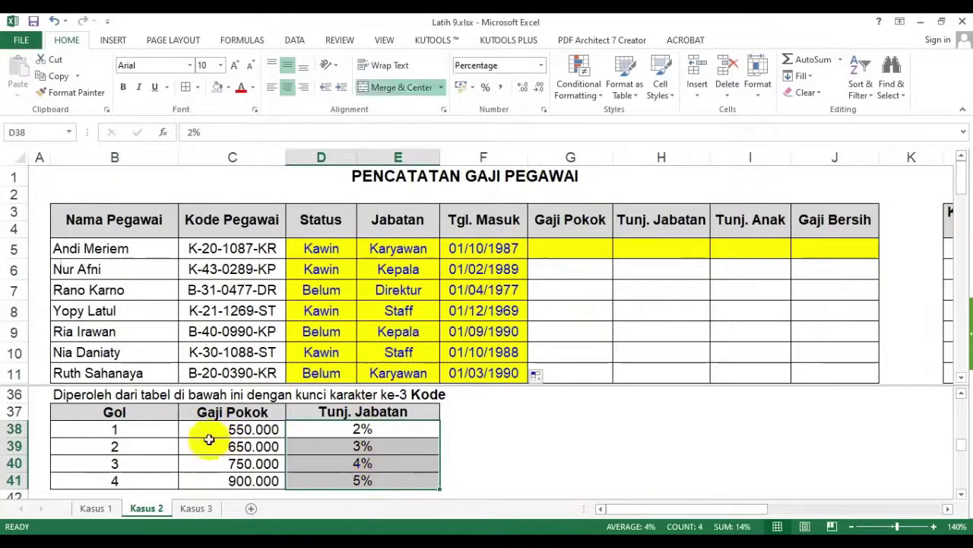
left_click(251, 446)
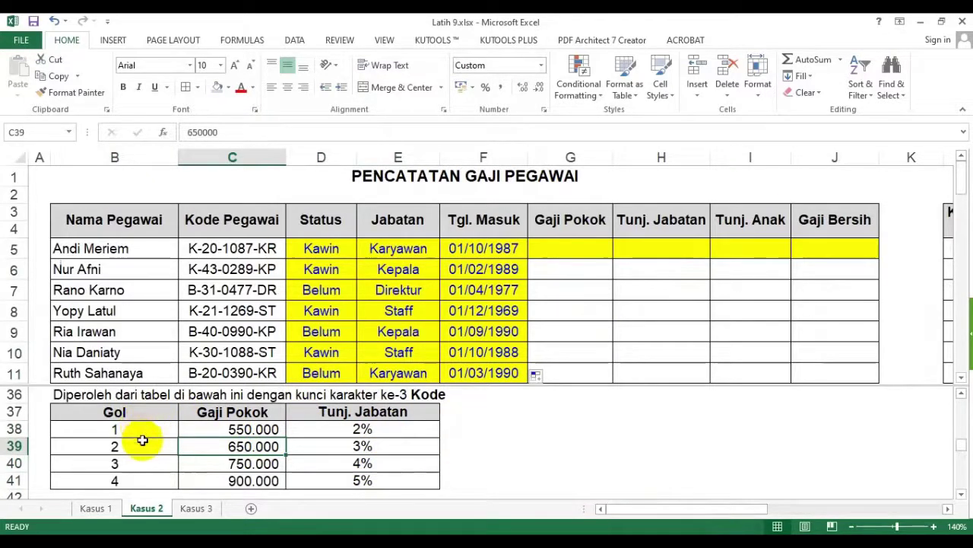
Step: Copy the Thn helper column N3:N19 to column O and rename its header ke-3
left_click_drag(675, 507, 762, 508)
left_click(415, 236)
scroll(415, 273, "down", 3)
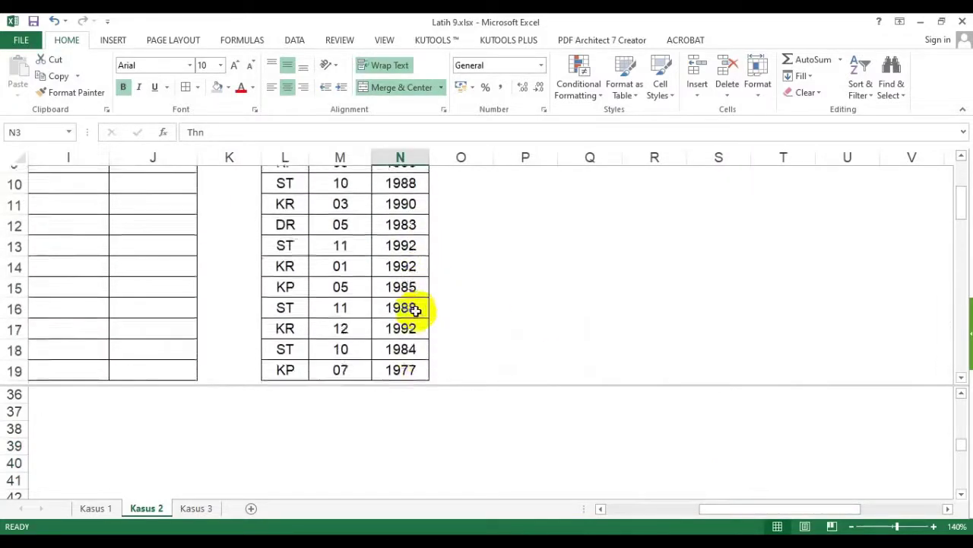
scroll(415, 311, "down", 1)
left_click(403, 304, "shift")
key("ctrl+c")
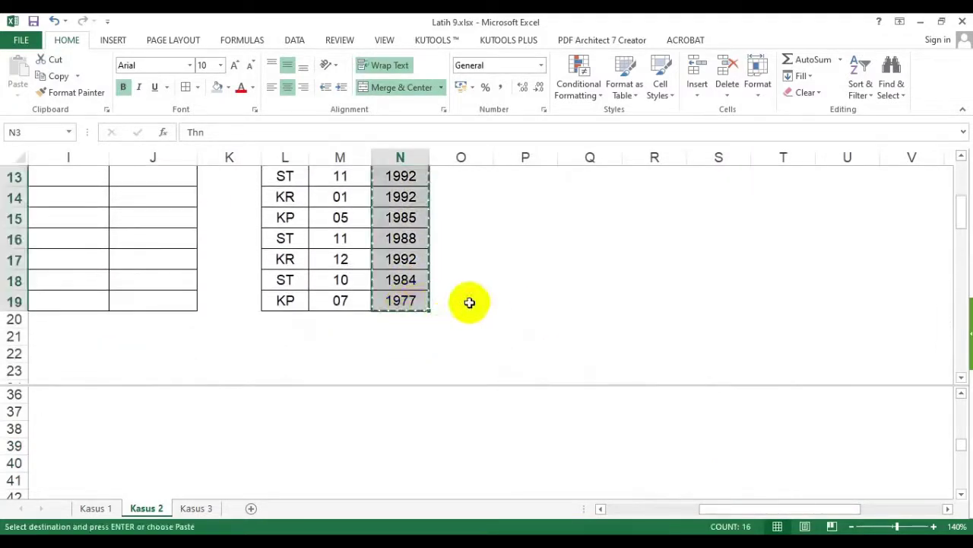
scroll(470, 302, "up", 4)
left_click(462, 211)
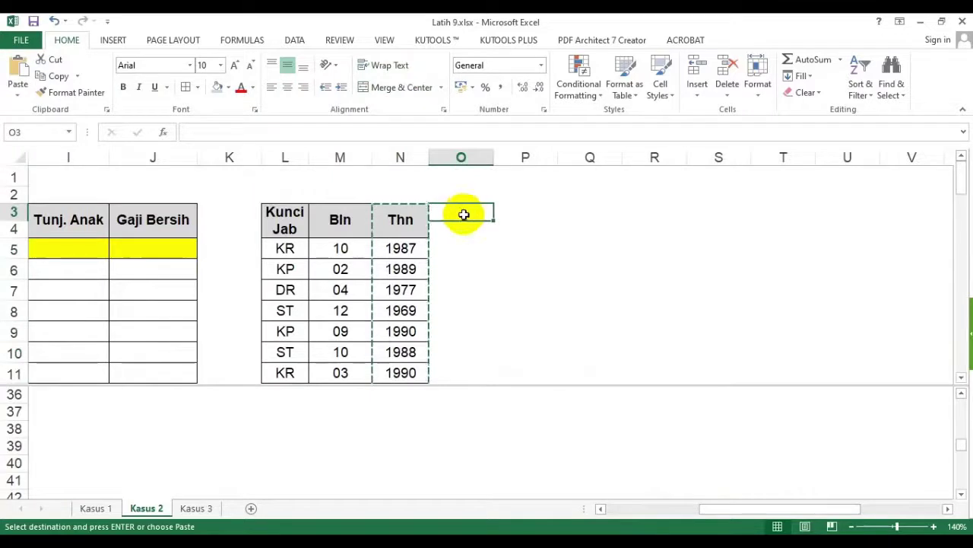
key("ctrl+v")
type("ke-")
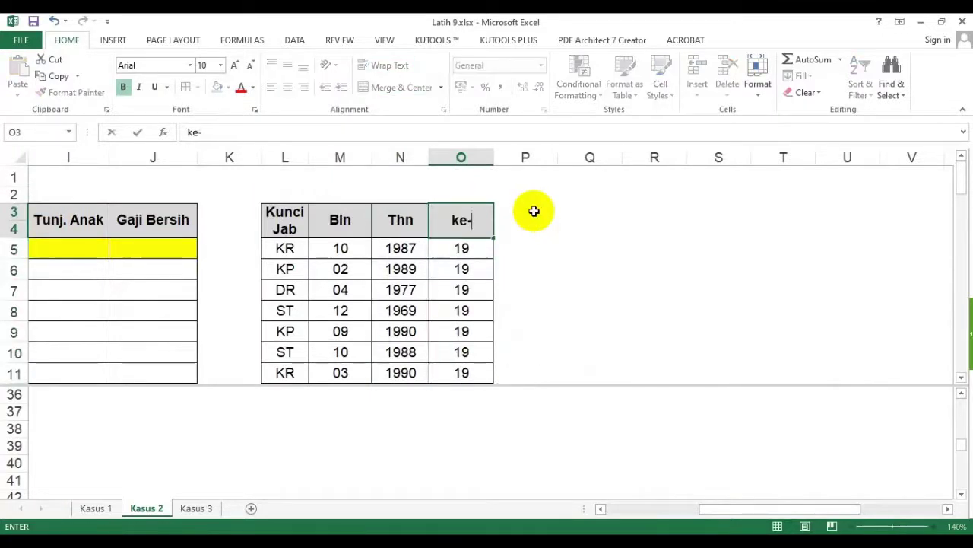
key("Return")
Step: Enter =MID(C5;3;1) in O5 to extract the third character of the Kode Pegawai
type("=mid(")
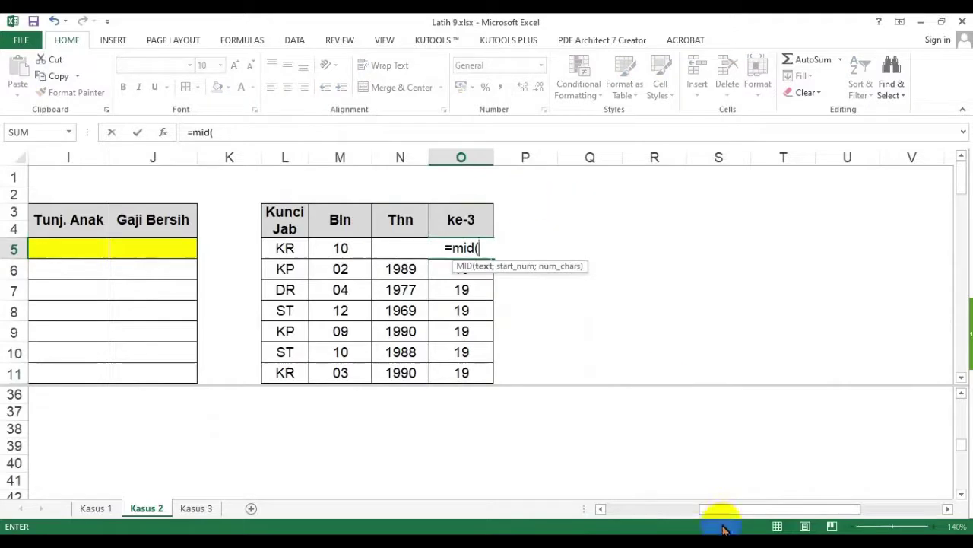
left_click_drag(723, 509, 621, 508)
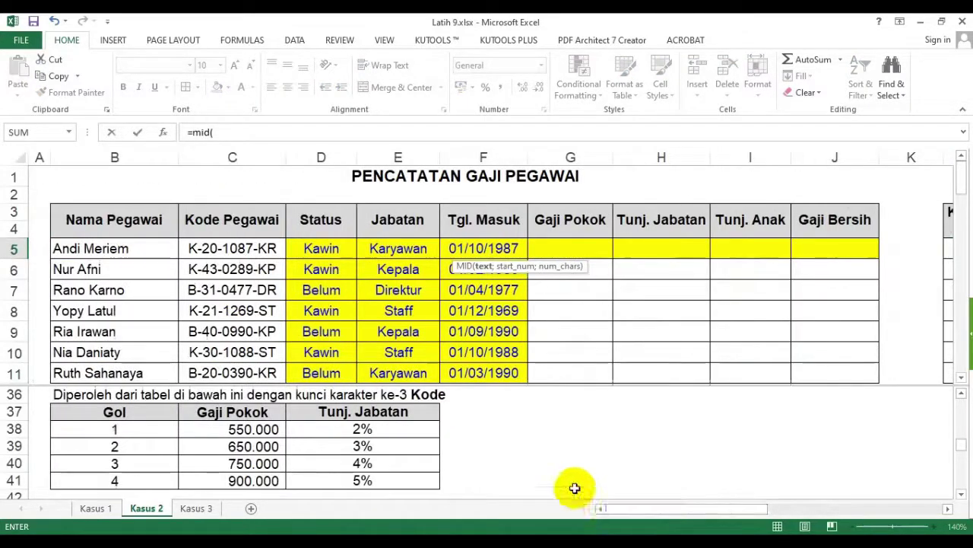
left_click(207, 251)
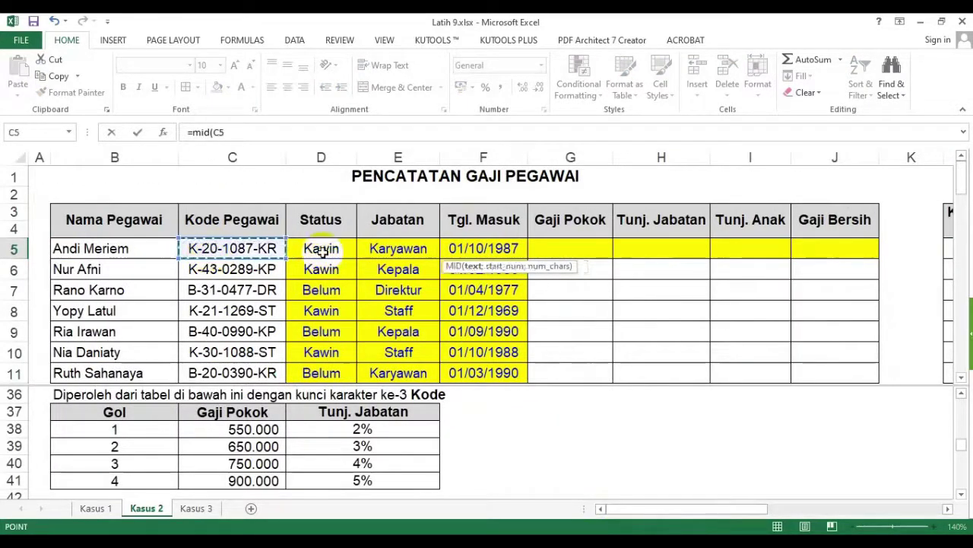
key("Return")
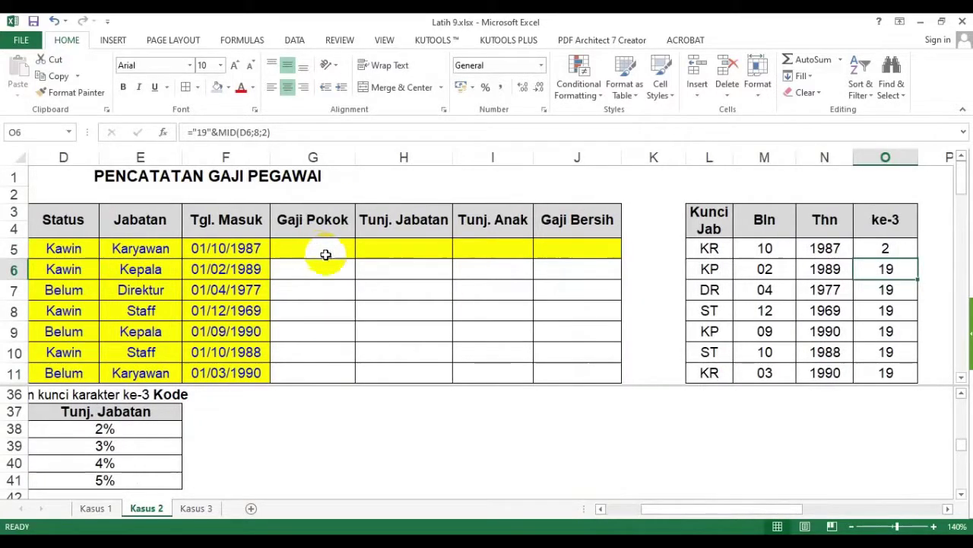
Step: Fill the ke-3 formula from O5 down to O19 and review the extracted characters
left_click(896, 257)
double_click(920, 258)
scroll(921, 261, "down", 3)
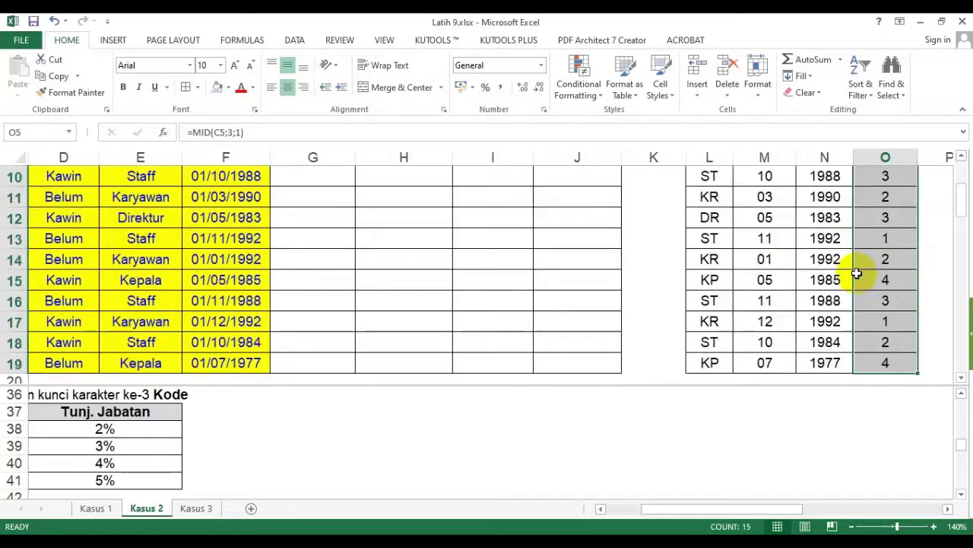
scroll(862, 276, "up", 3)
Step: Review the empty Gaji Pokok and Tunj. Jabatan columns alongside the Gol lookup table
left_click_drag(656, 506, 623, 506)
left_click_drag(562, 249, 630, 369)
left_click(456, 432)
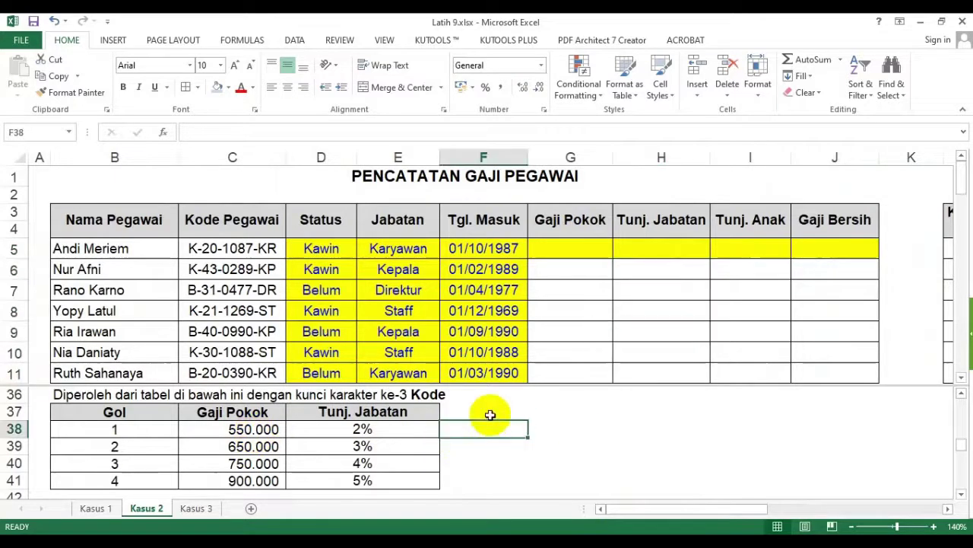
Step: Examine the Gol lookup table, comparing the key values in B38:B41 with their Gaji Pokok and Tunj. Jabatan entries
scroll(266, 426, "up", 1)
left_click_drag(89, 455, 337, 489)
scroll(337, 489, "down", 1)
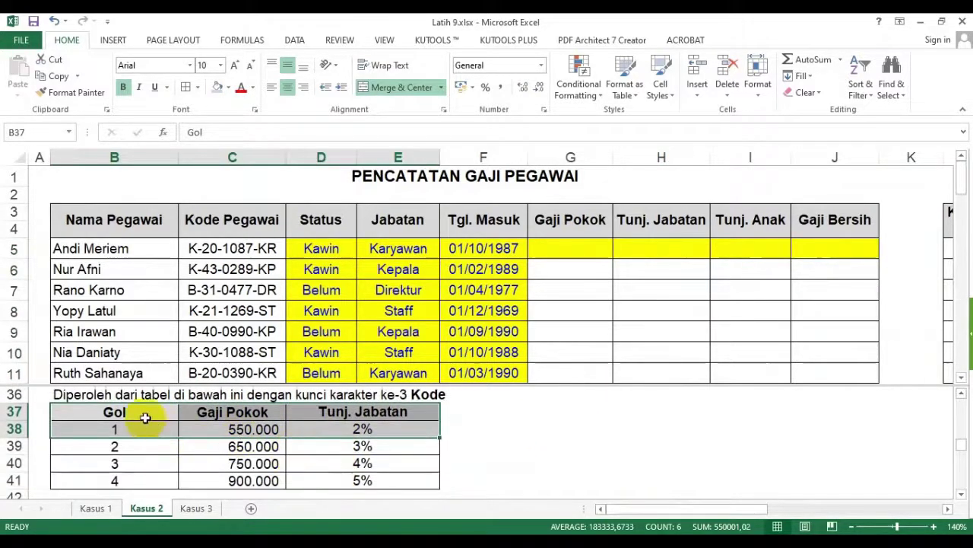
left_click_drag(211, 449, 248, 497)
left_click_drag(335, 446, 348, 490)
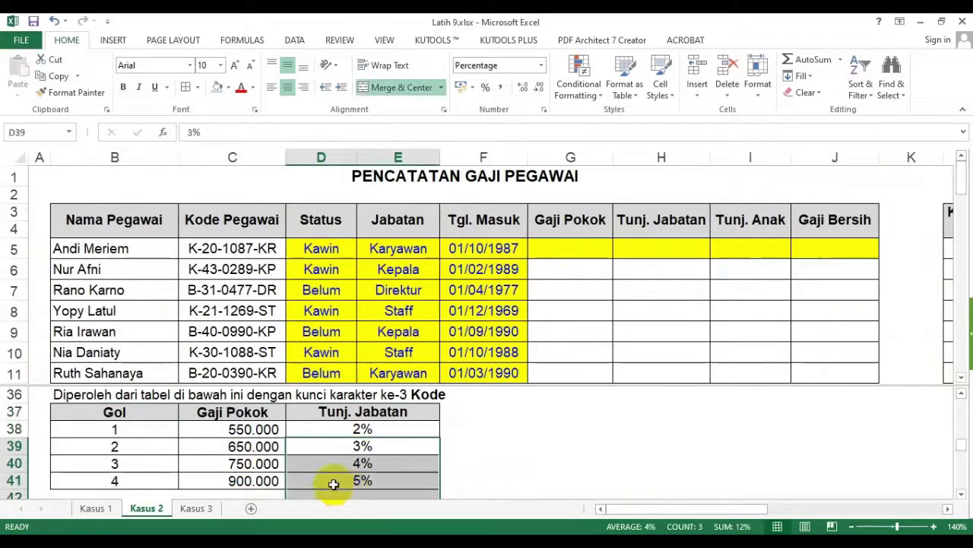
left_click_drag(114, 429, 126, 467)
left_click_drag(228, 429, 257, 467)
left_click_drag(368, 429, 368, 479)
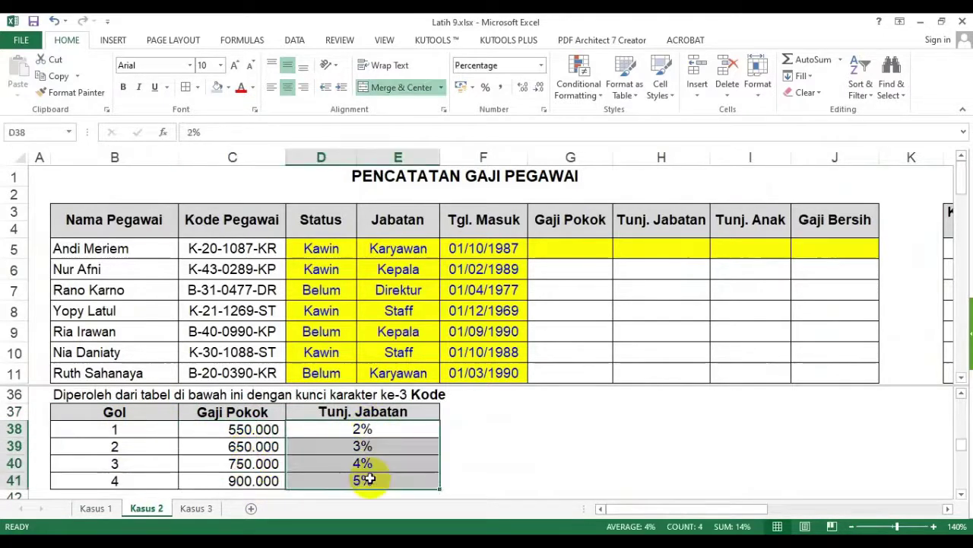
left_click(472, 442)
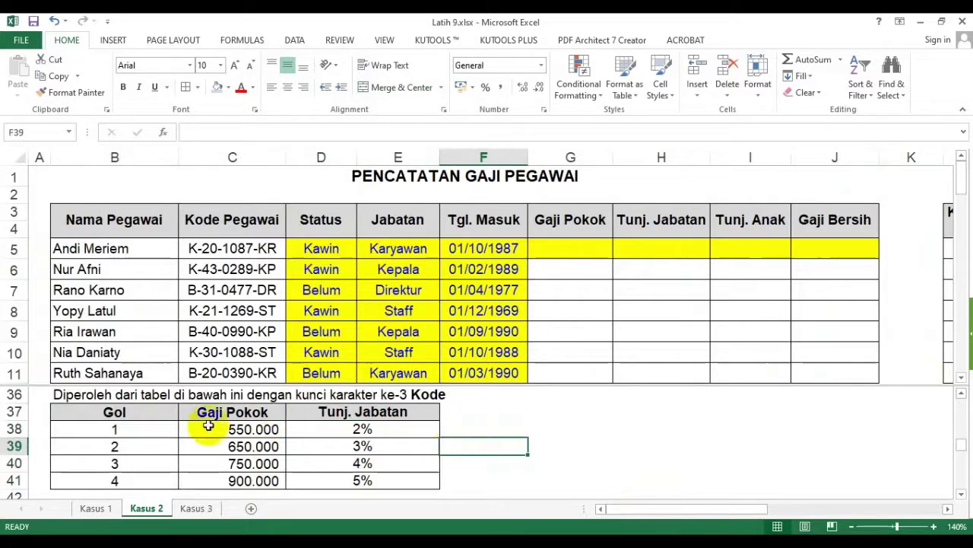
left_click_drag(135, 420, 134, 486)
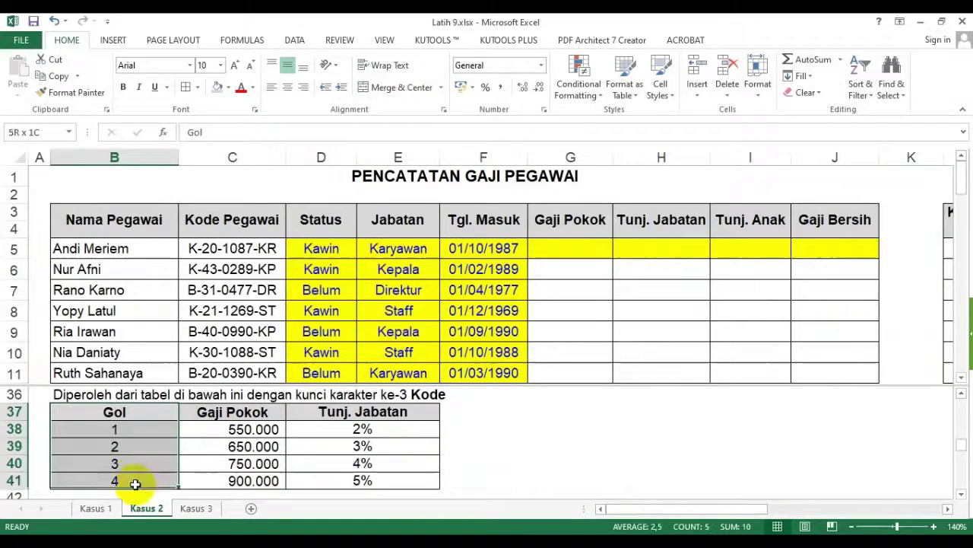
double_click(119, 429)
left_click(118, 447)
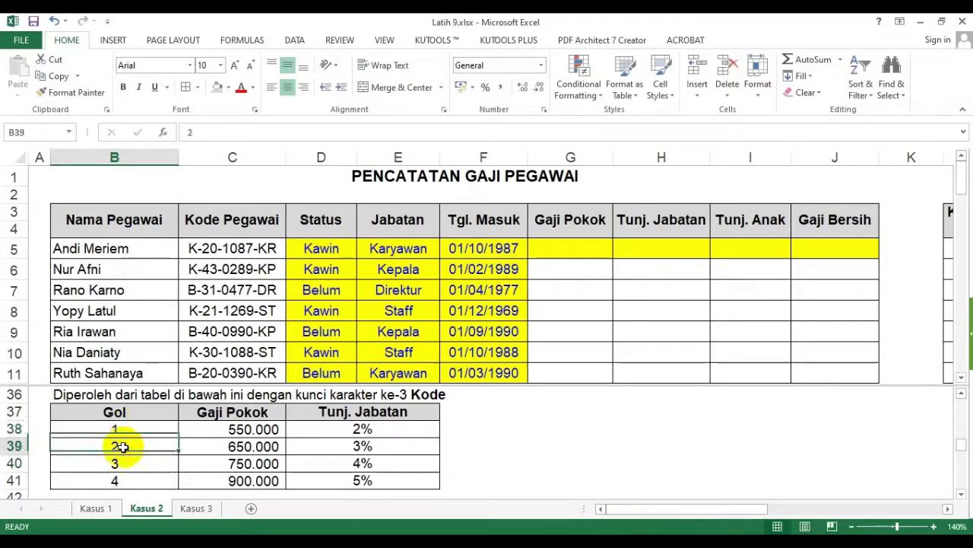
left_click(121, 463)
left_click(127, 428)
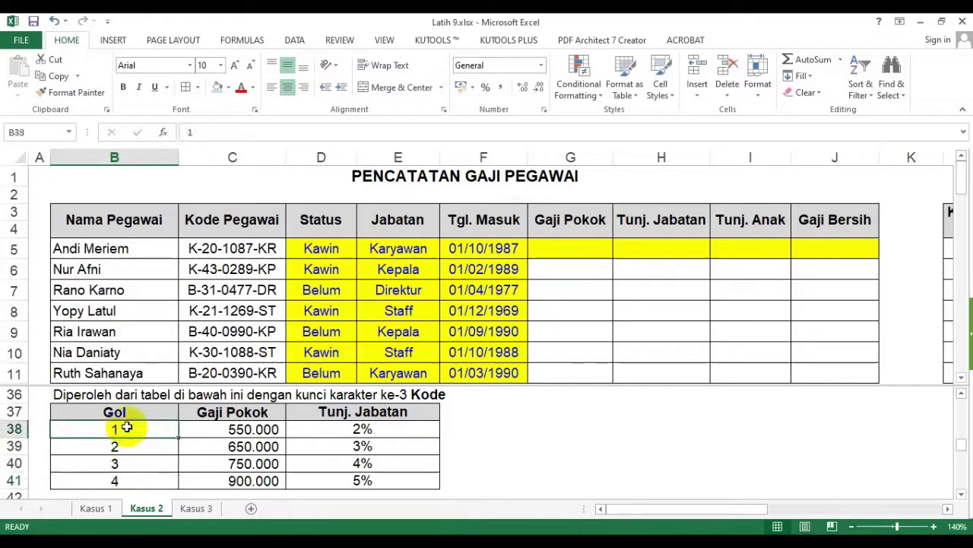
left_click_drag(119, 429, 120, 481)
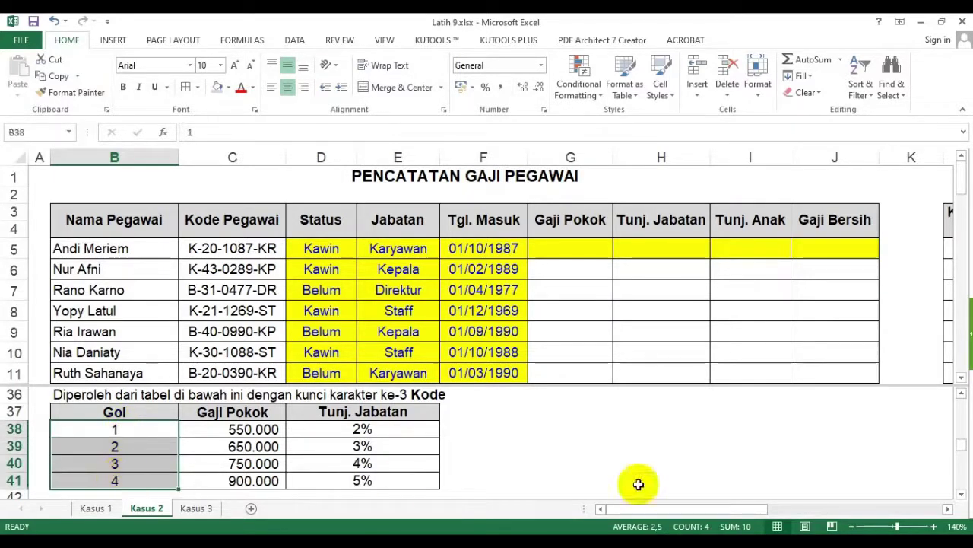
Step: Wrap the ke-3 formula in O5 in VALUE so it reads =VALUE(MID(C5;3;1))
left_click_drag(717, 509, 815, 511)
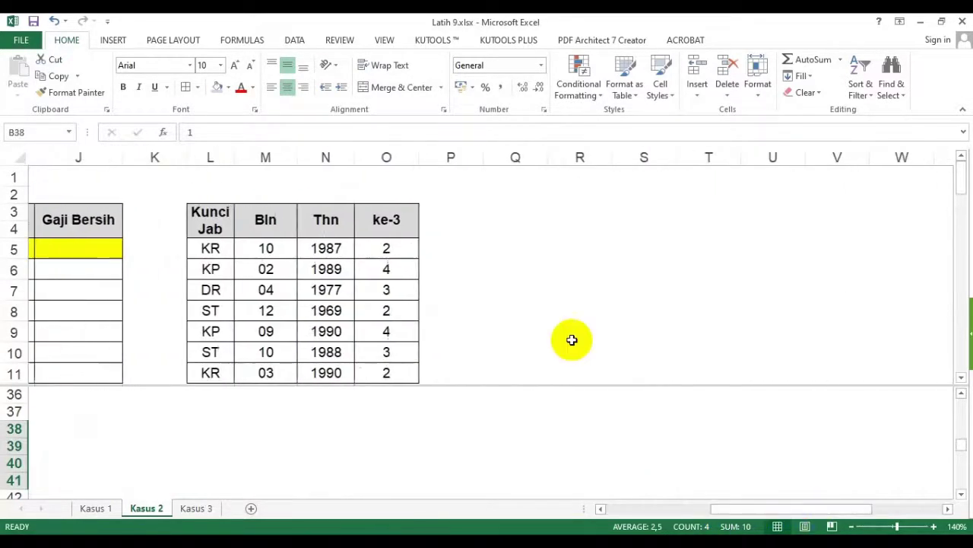
left_click(392, 253)
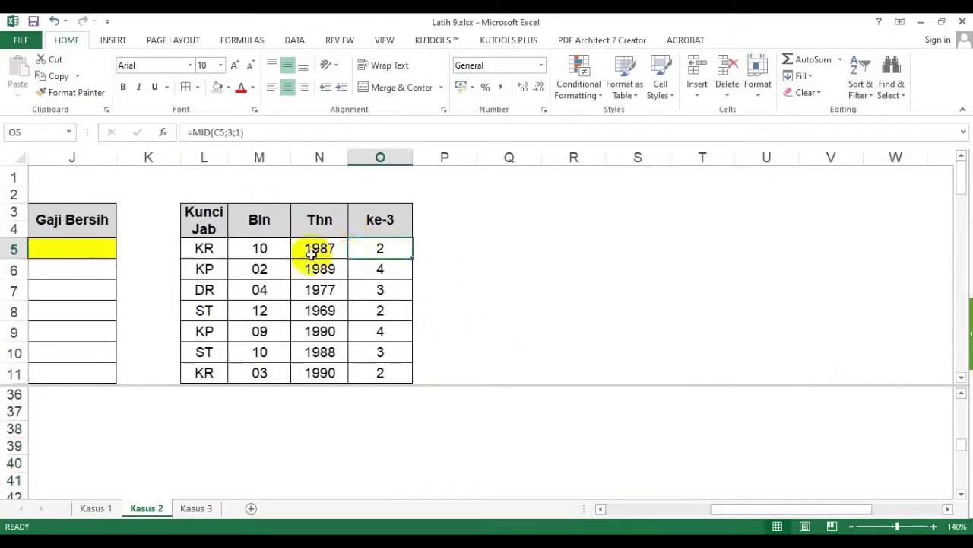
left_click(480, 267)
left_click(389, 251)
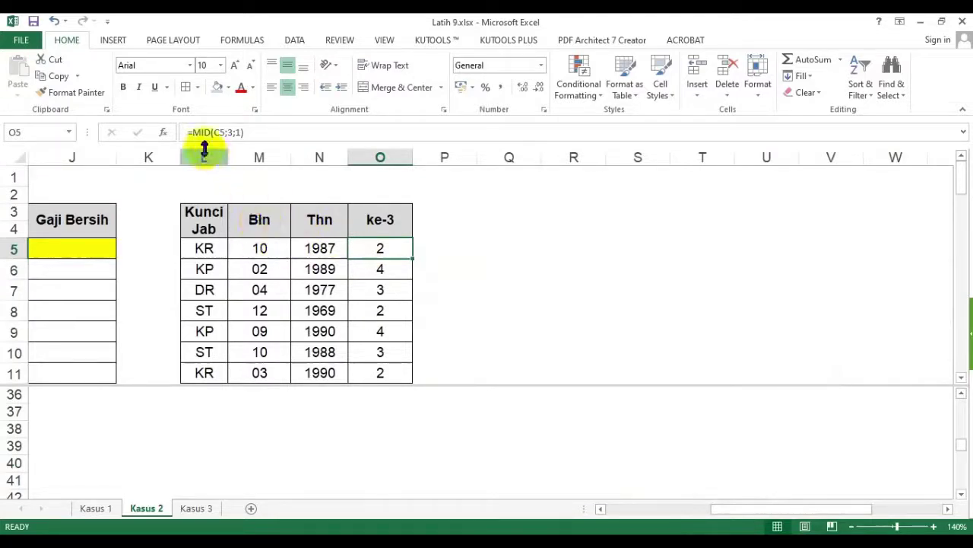
key("F2")
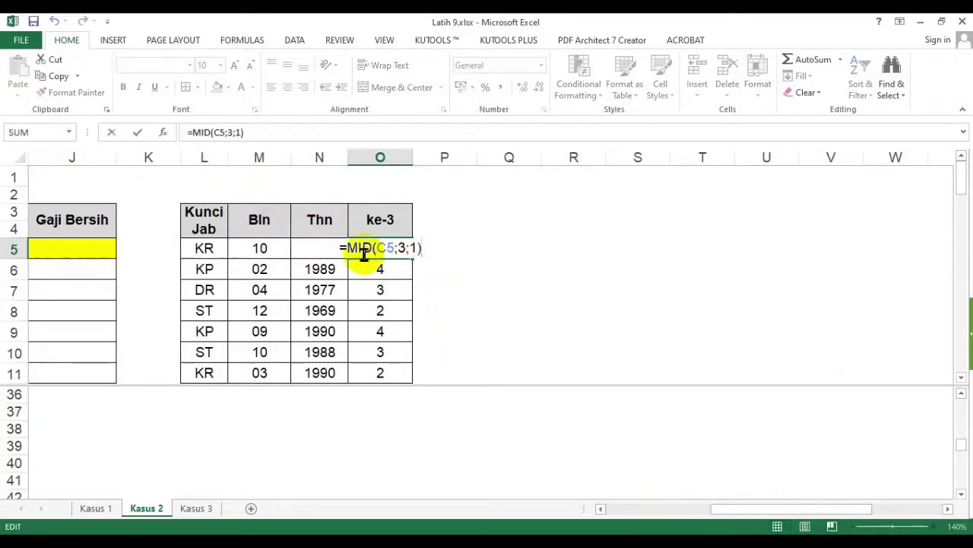
type("value")
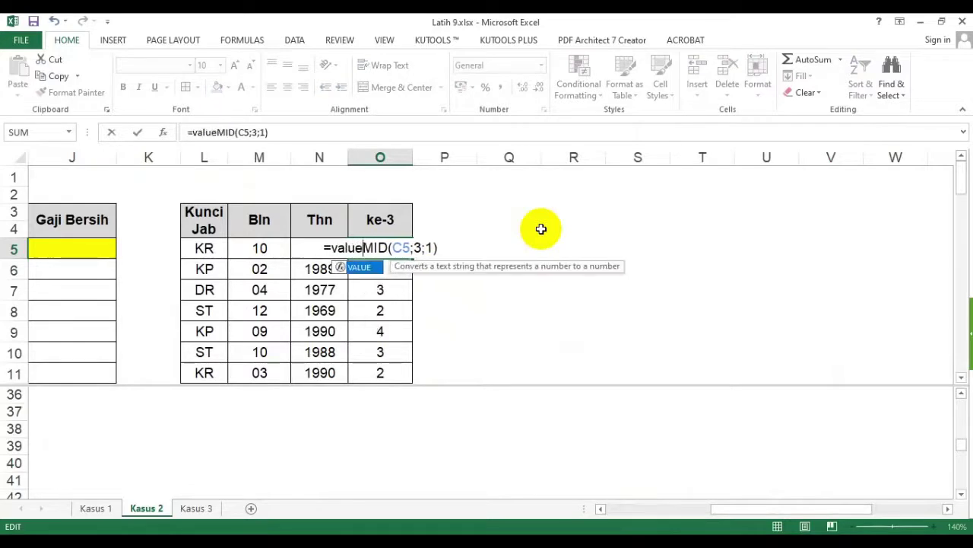
type("(")
key("End")
type(")")
key("Return")
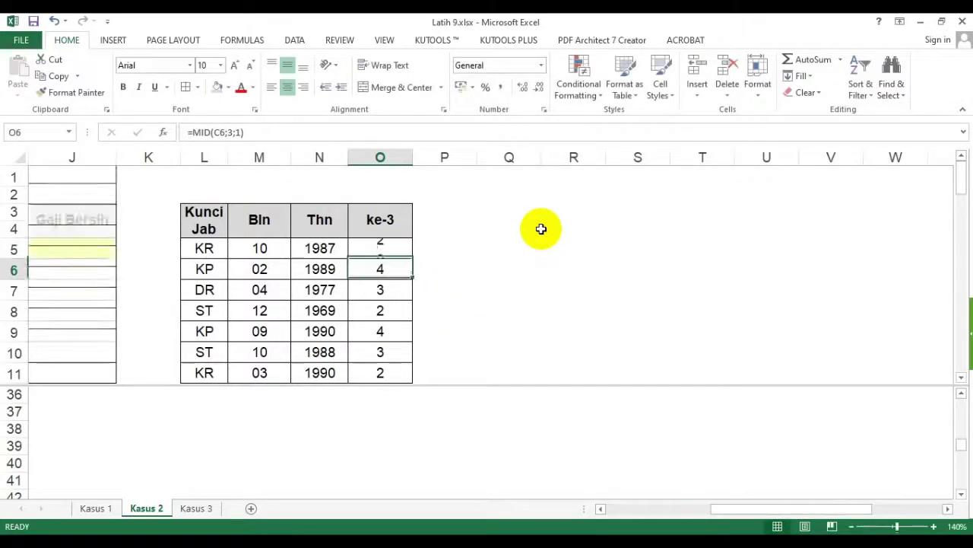
Step: Fill the VALUE formula from O5 down to O19 and check the ke-3 column
left_click(384, 249)
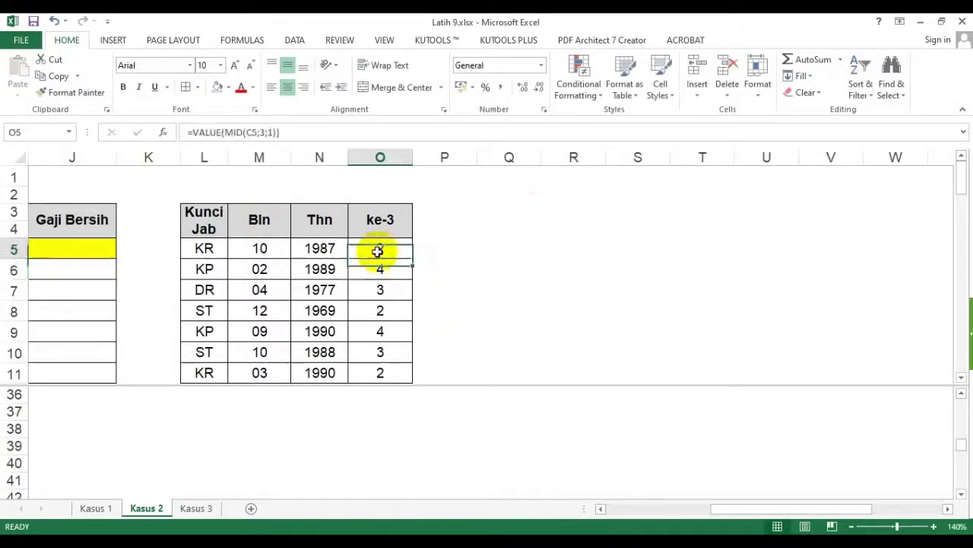
double_click(412, 258)
scroll(391, 292, "down", 3)
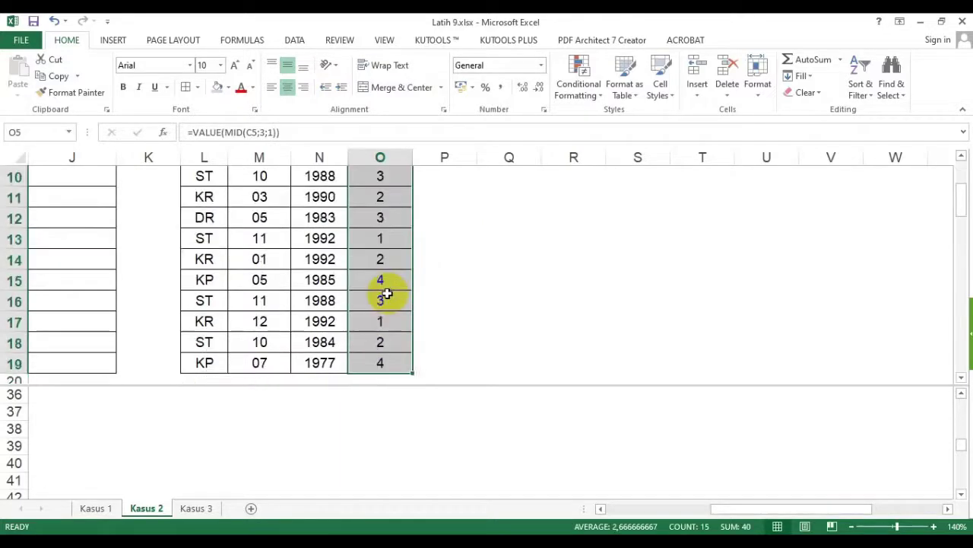
scroll(469, 375, "up", 3)
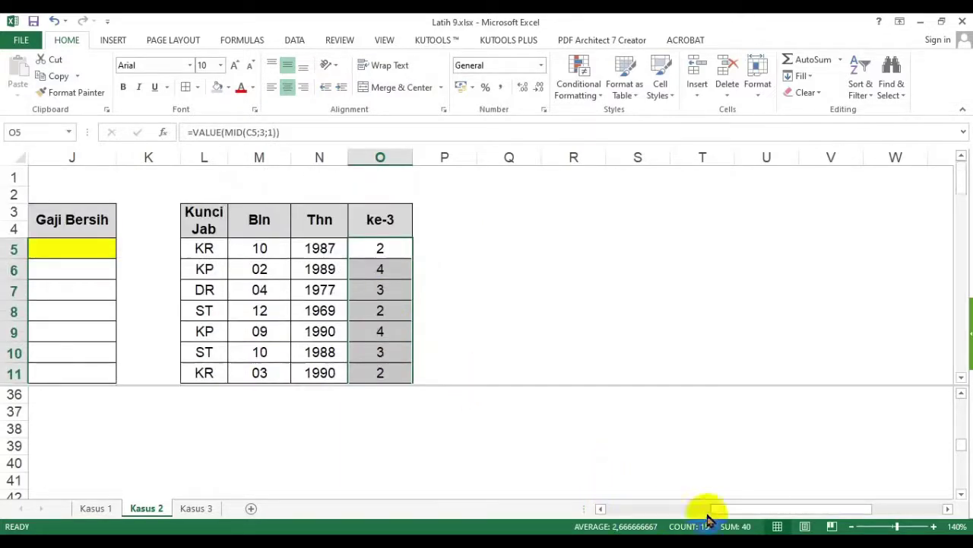
Step: Enter =VLOOKUP(O5;$B$38:$E$41;2;FALSE) in G5 to look up the Gaji Pokok from the Gol table
left_click_drag(707, 507, 616, 510)
left_click(580, 248)
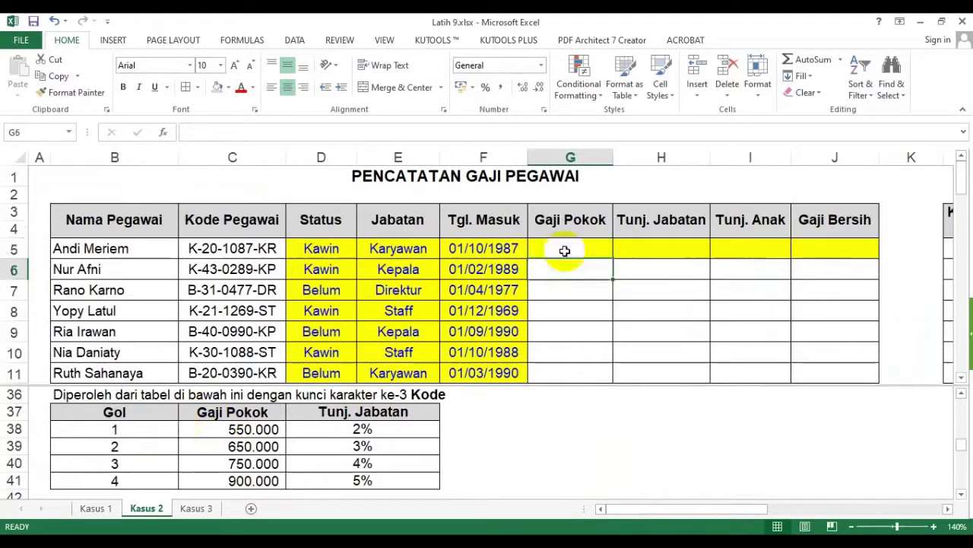
type("=")
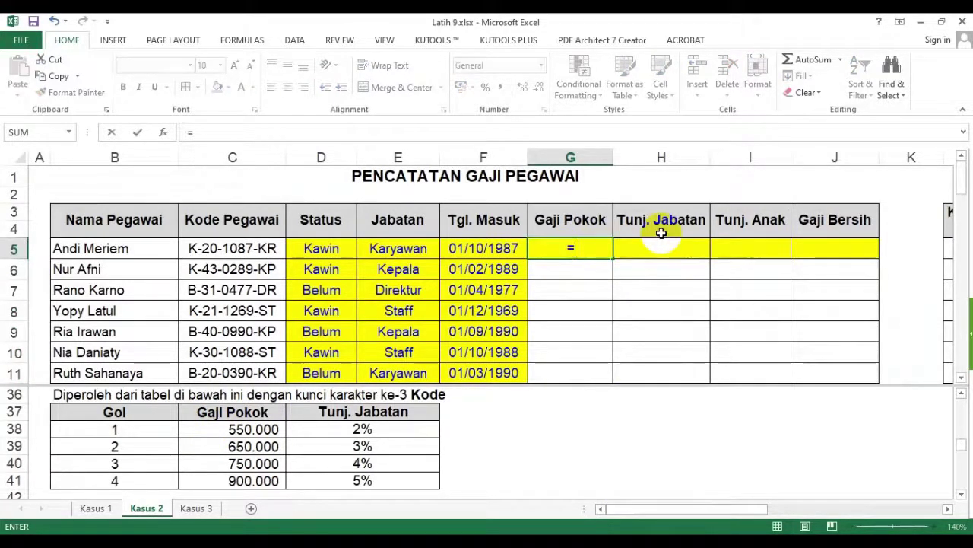
type("vloo")
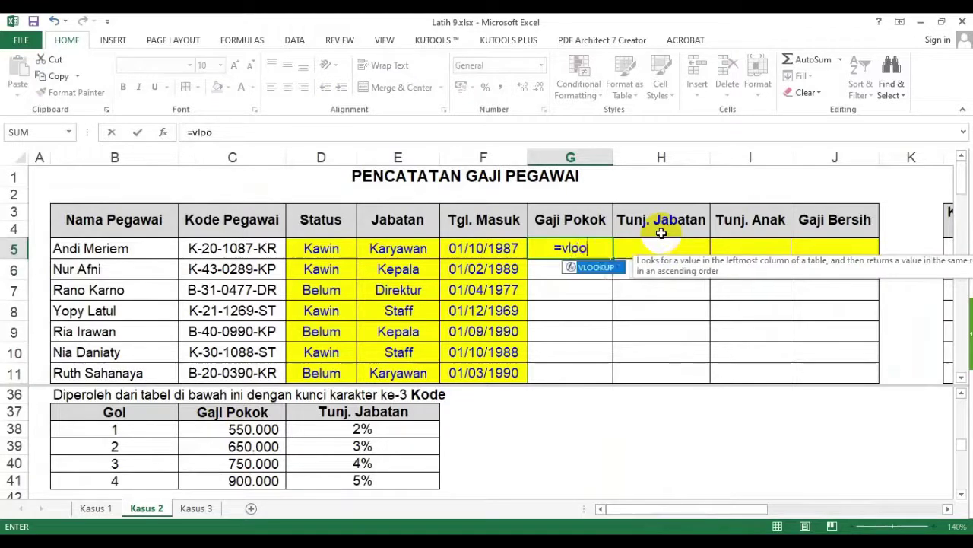
type("kup(")
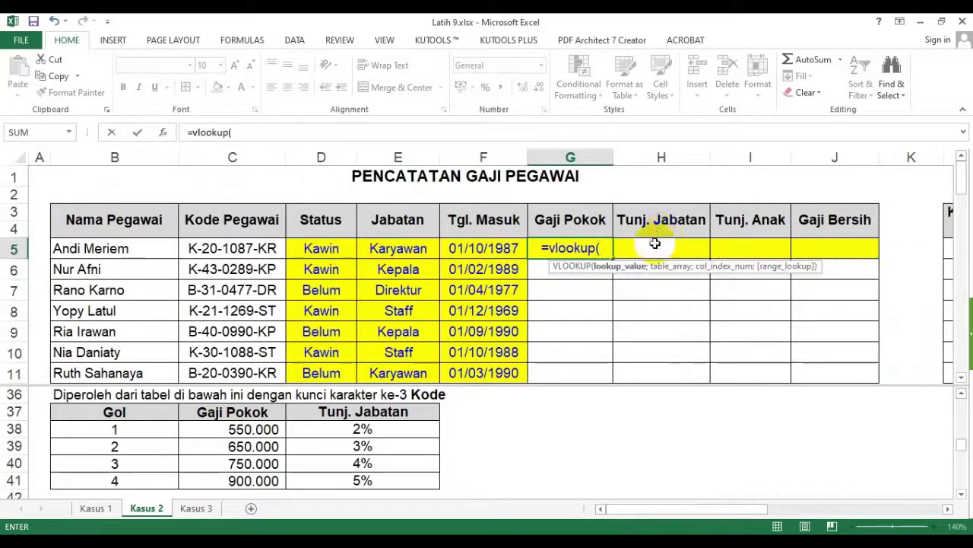
left_click(768, 508)
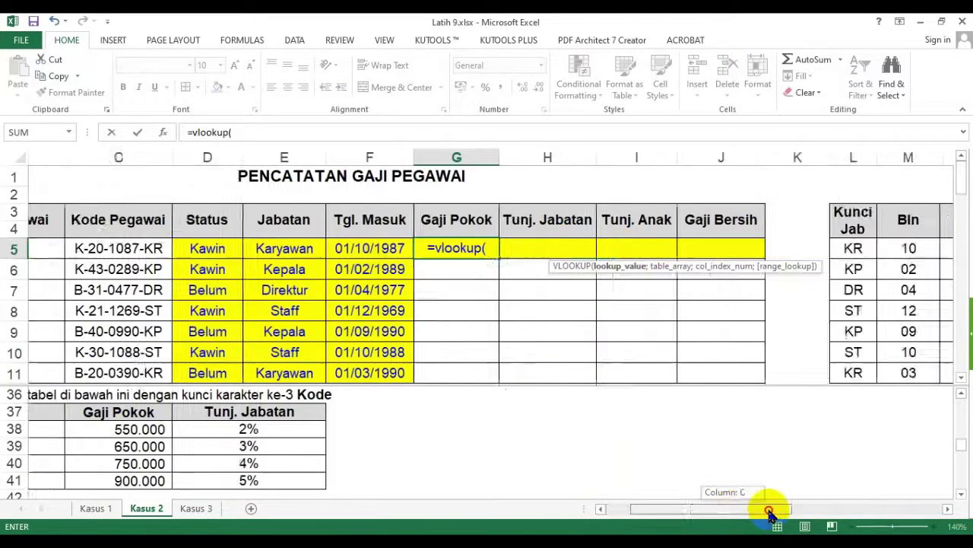
left_click(470, 250)
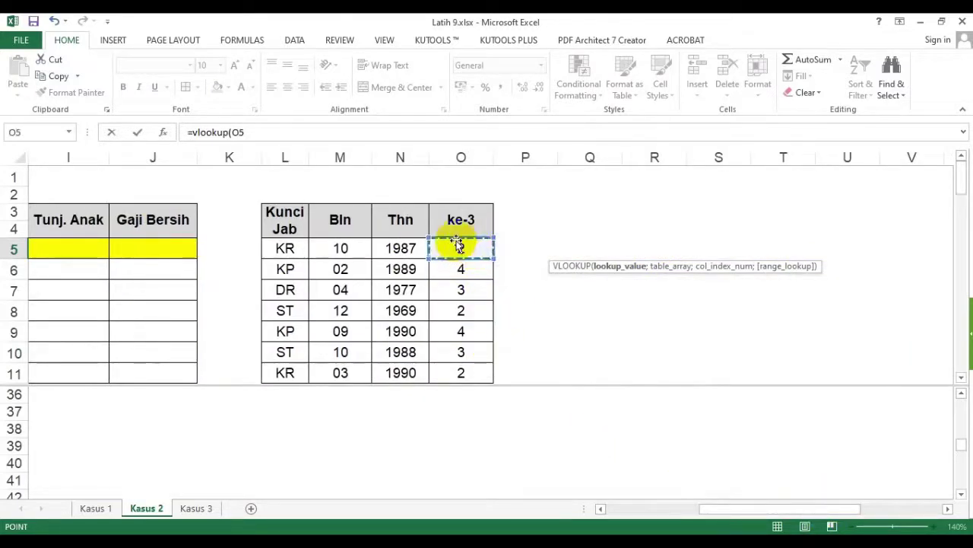
type(";")
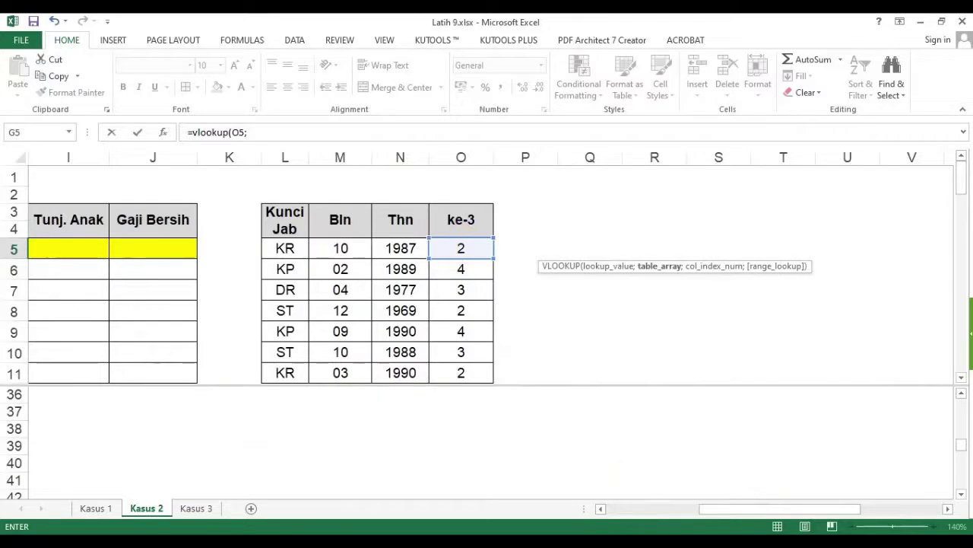
left_click(680, 508)
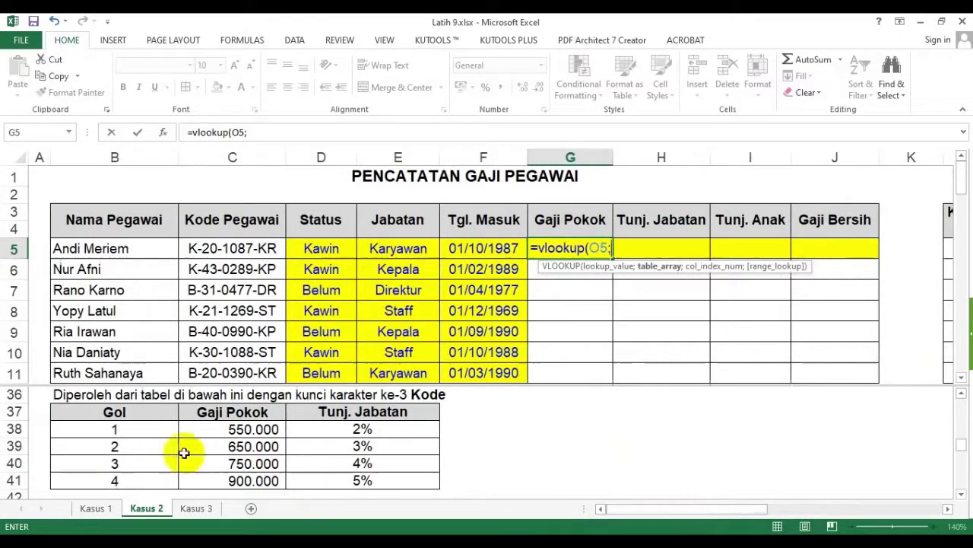
left_click(109, 428)
left_click_drag(126, 431, 348, 484)
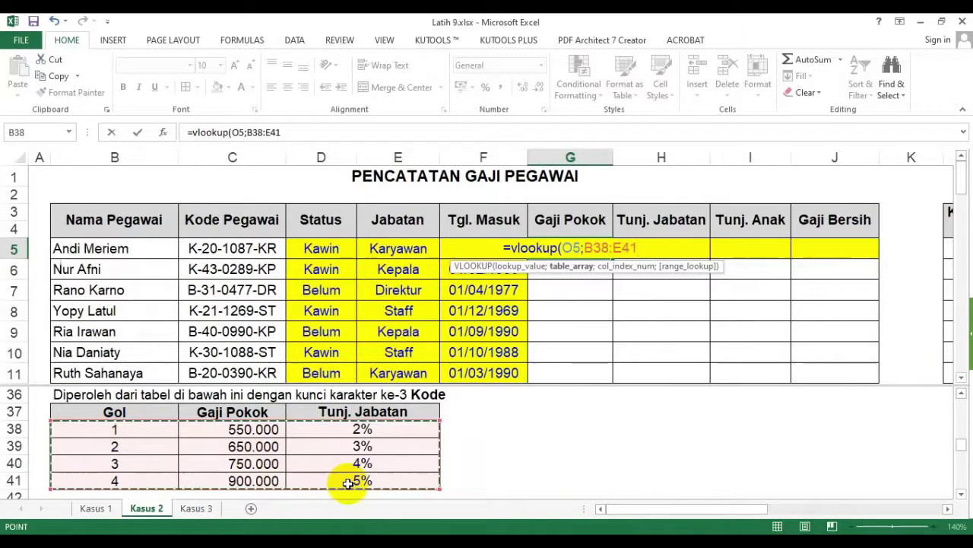
key("F4")
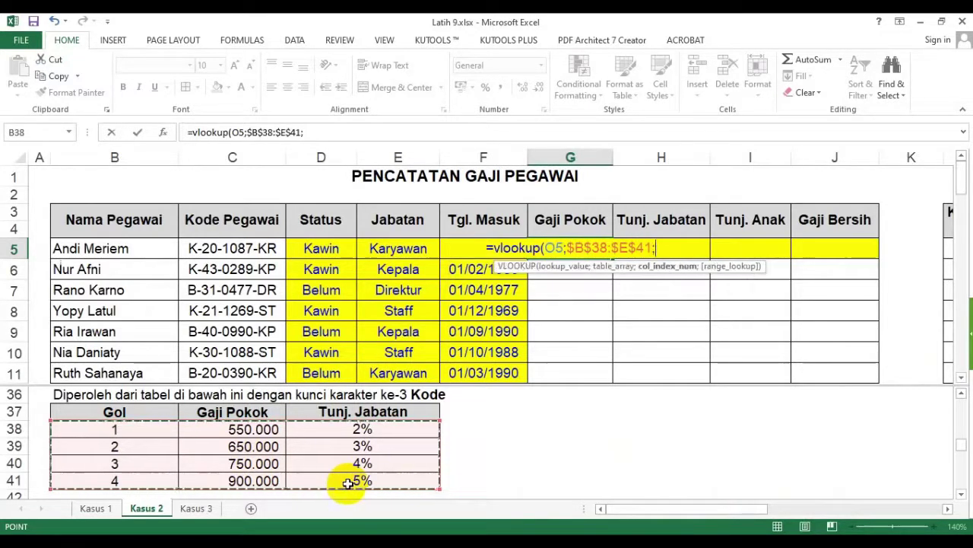
type(";2;false)")
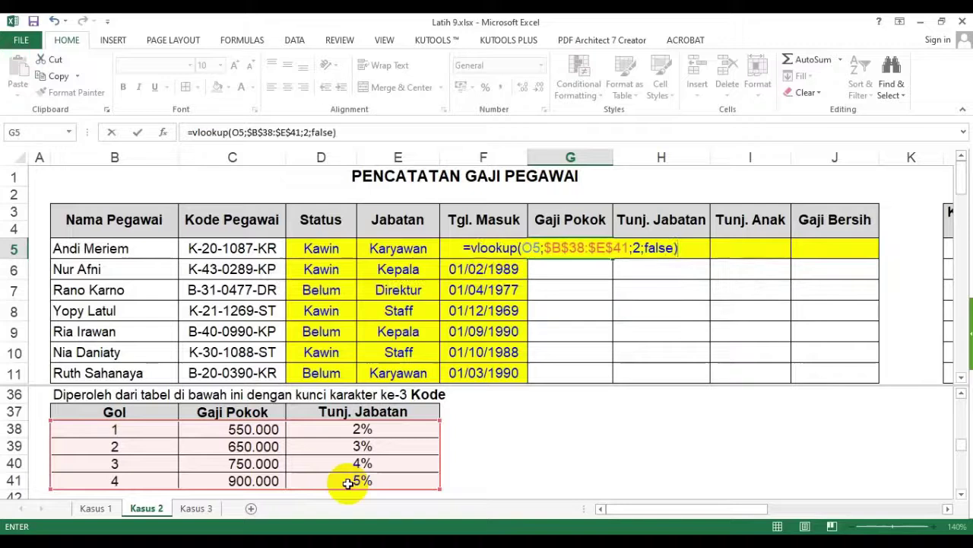
key("Return")
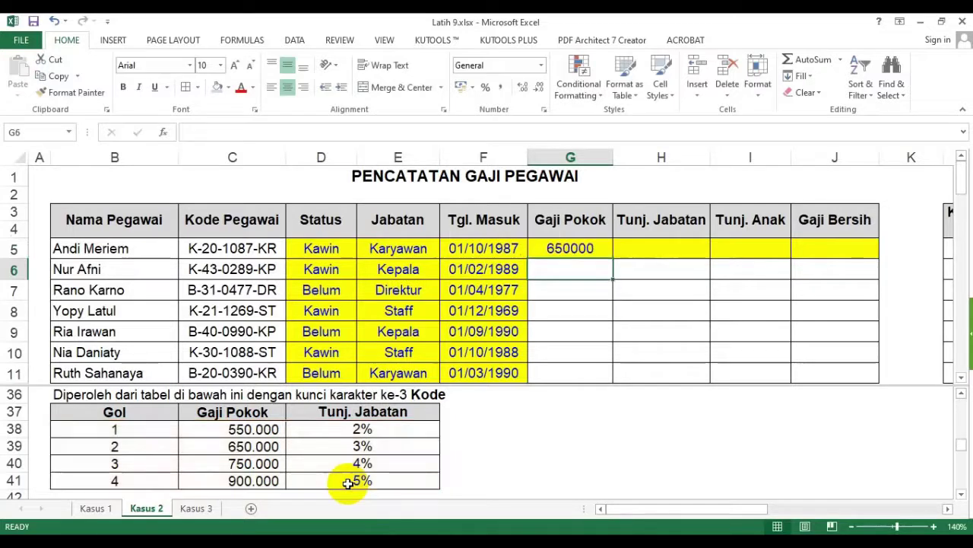
Step: Format G5 with thousands separators and no decimals, and fill it down to G19
left_click(576, 250)
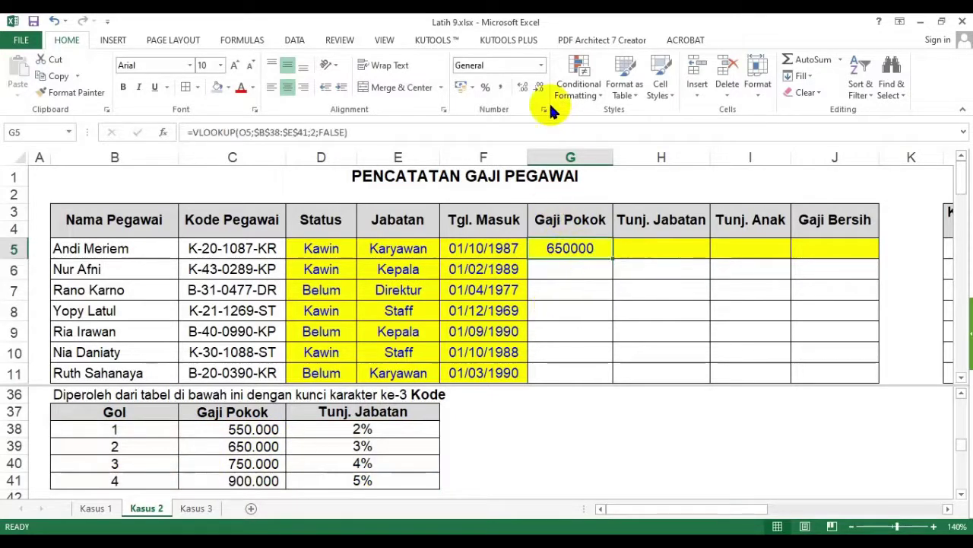
left_click(502, 88)
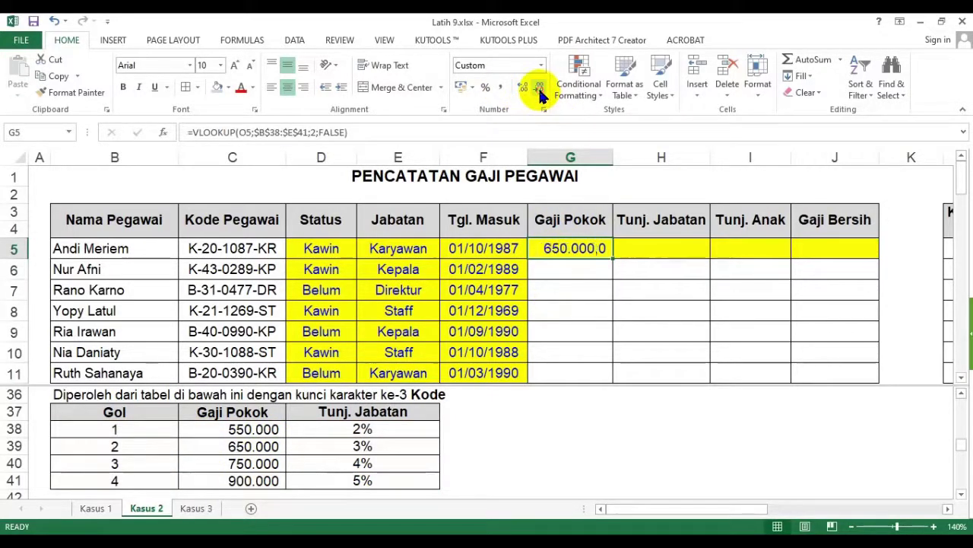
left_click(540, 89)
double_click(612, 259)
scroll(612, 270, "down", 5)
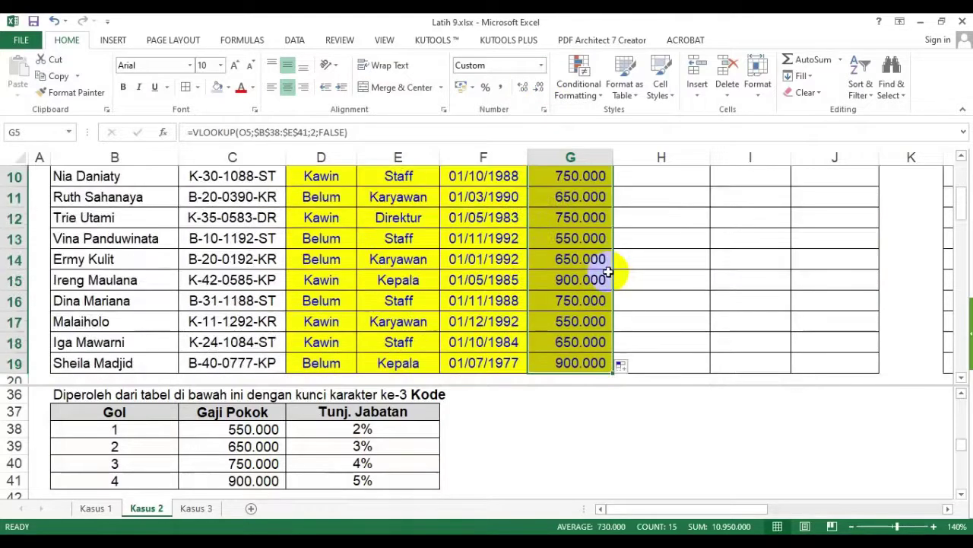
scroll(608, 272, "up", 5)
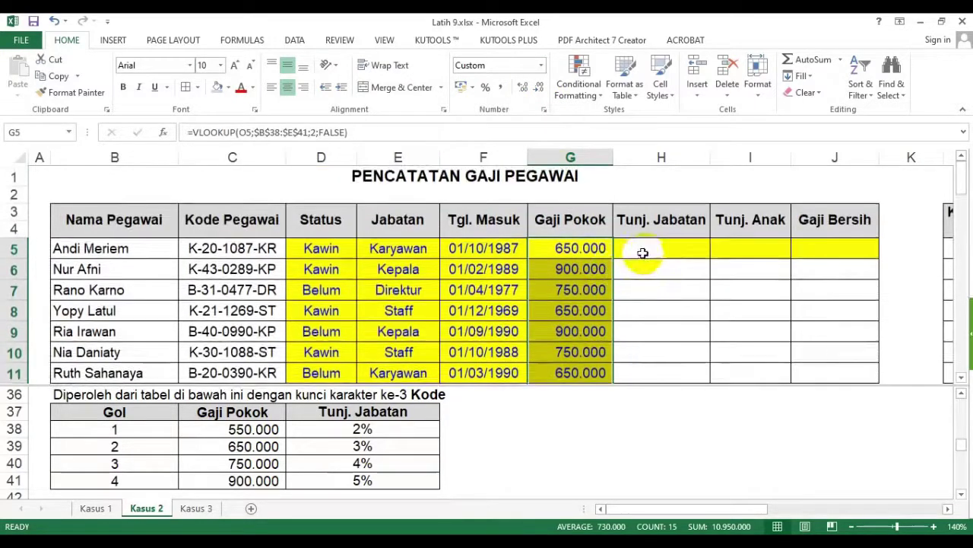
Step: Copy the VLOOKUP formula text from G5 into H5 under Tunj. Jabatan
left_click(584, 248)
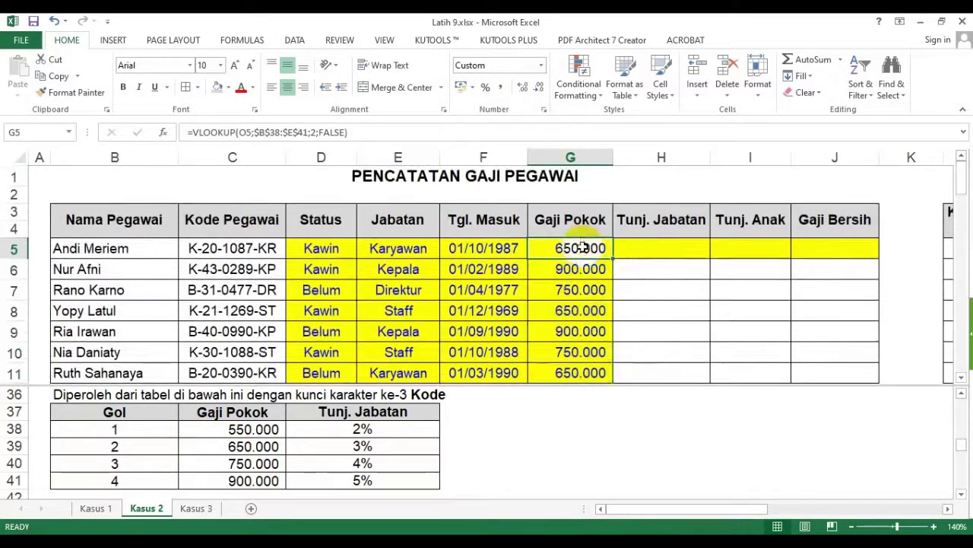
left_click(382, 133)
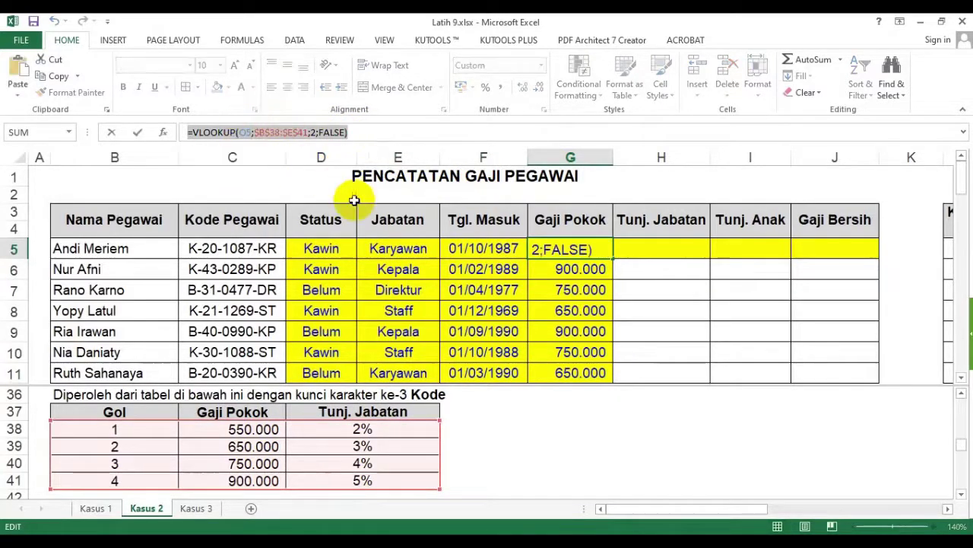
left_click(647, 251)
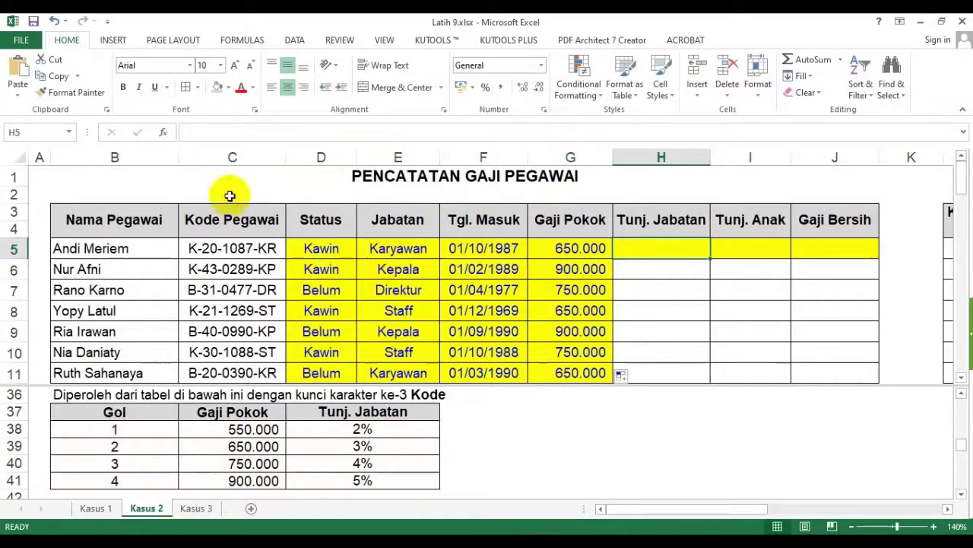
left_click(293, 133)
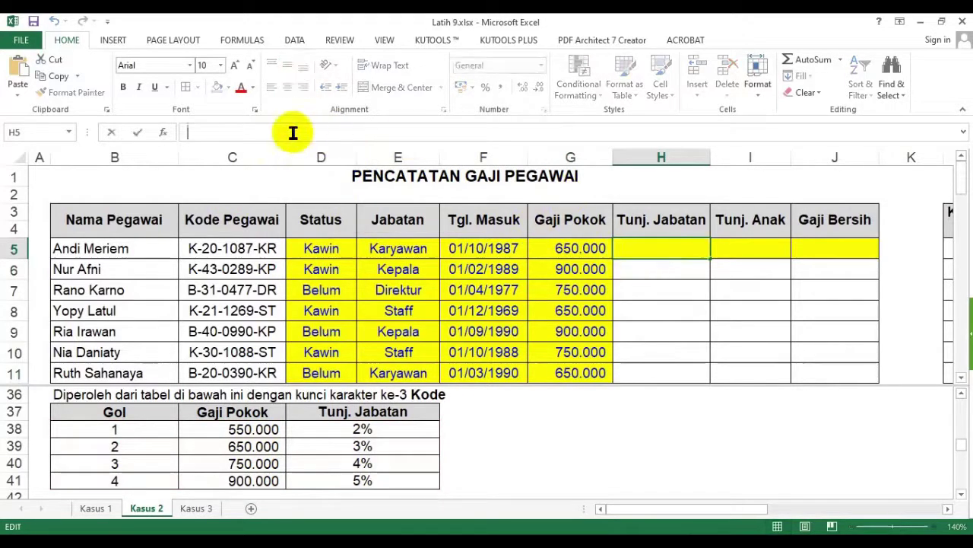
key("ctrl+v")
Step: Change the lookup column to 3 and multiply by G5, so H5 reads =VLOOKUP(O5;$B$38:$E$41;3;FALSE)*G5
double_click(314, 132)
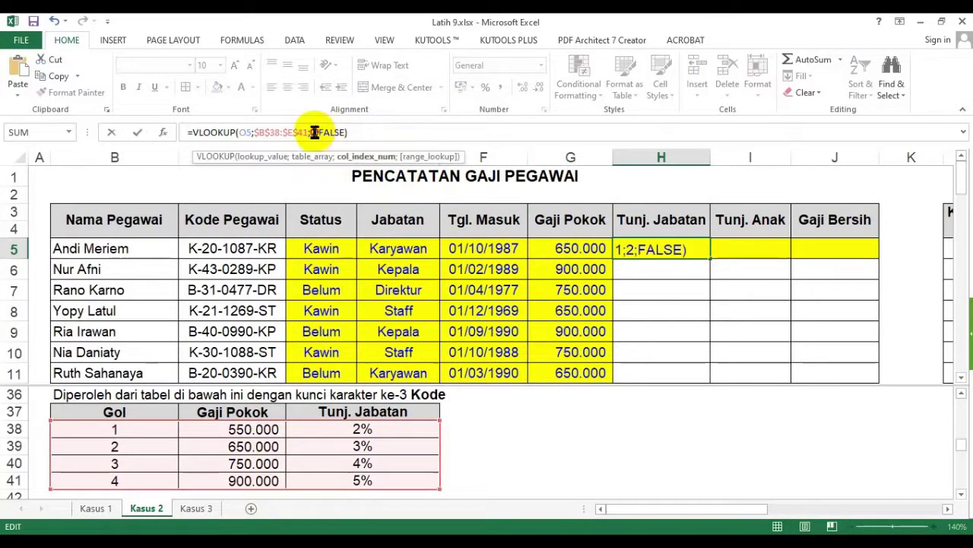
type("3")
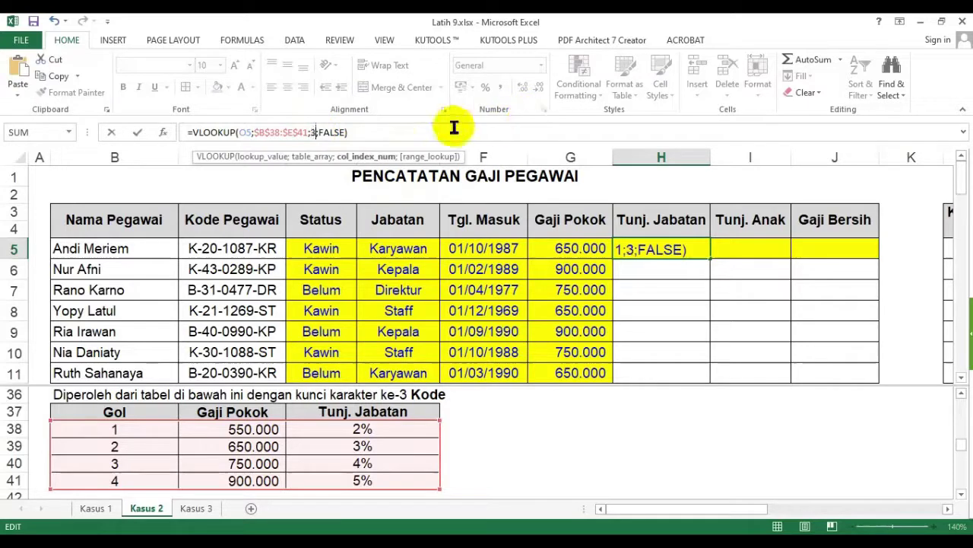
left_click(391, 133)
type("*")
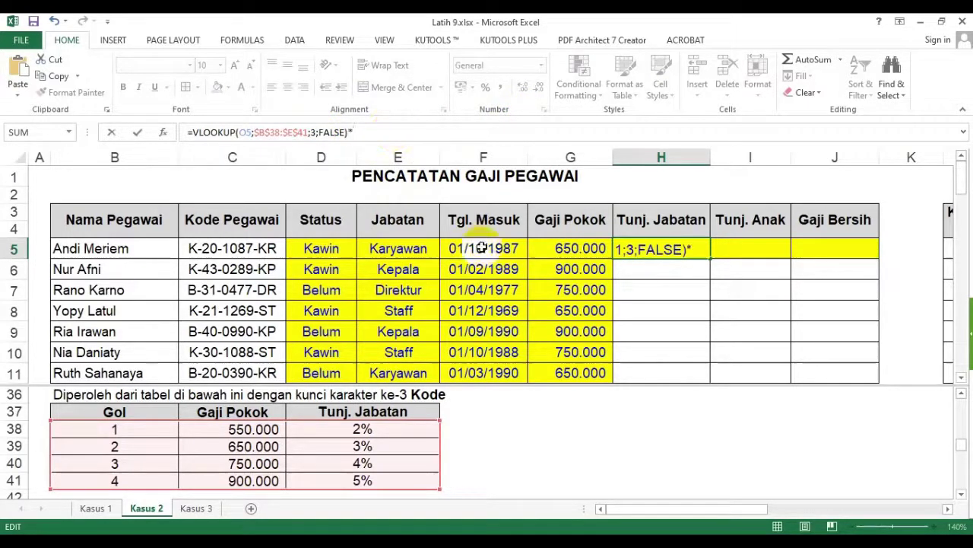
left_click(560, 251)
key("Return")
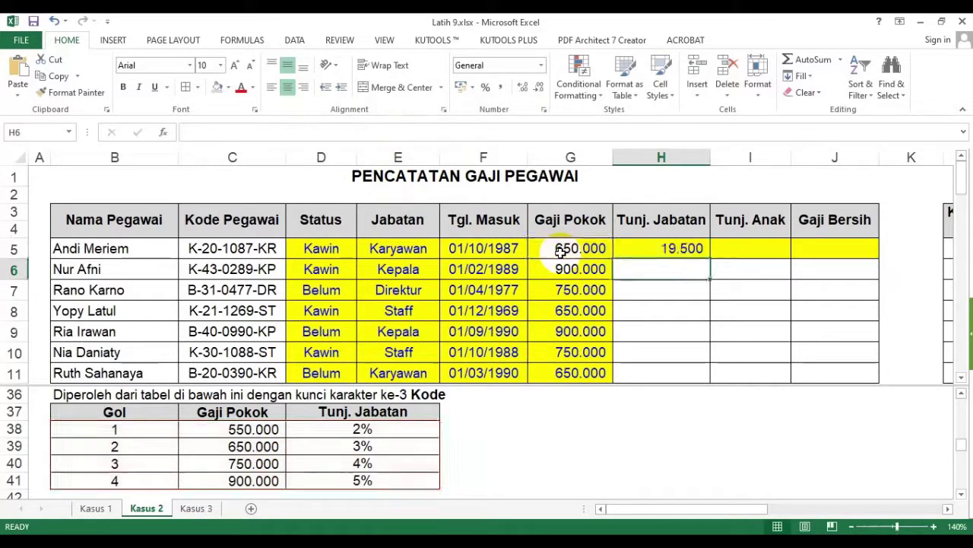
Step: Fill the Tunj. Jabatan formula from H5 down to H19 and check the filled column
left_click(657, 250)
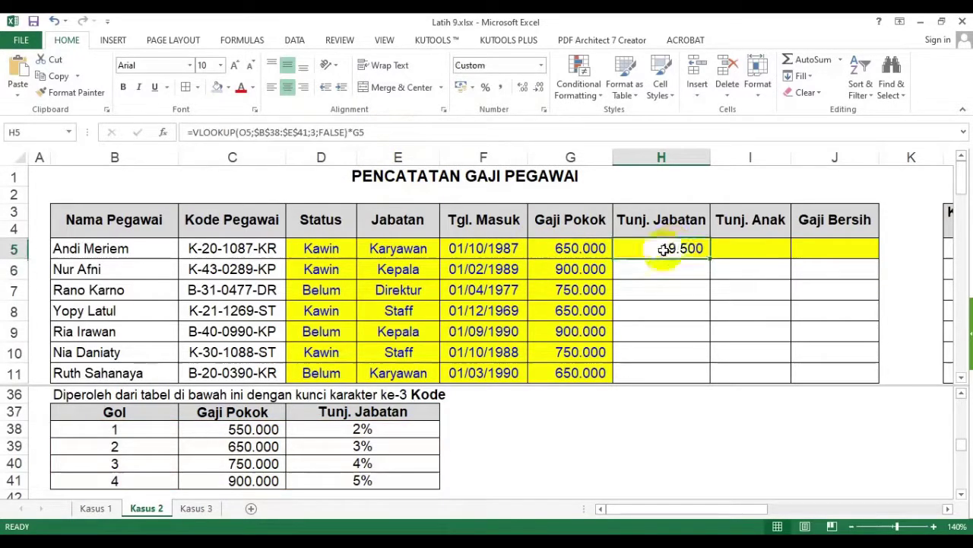
double_click(713, 261)
scroll(618, 343, "down", 5)
scroll(614, 343, "up", 4)
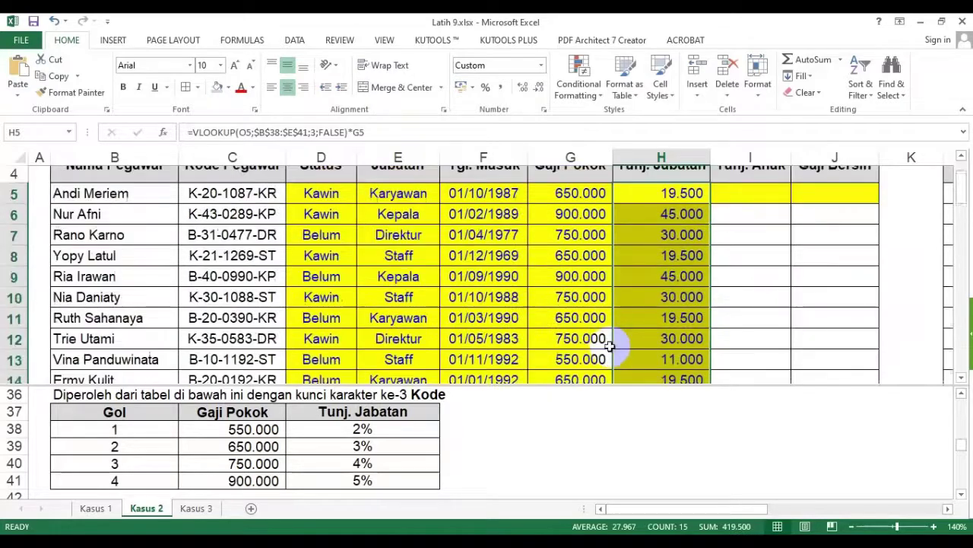
scroll(611, 346, "up", 1)
Step: Read the Tunjangan Anak rules below the salary table and examine the ke-3 helper column
left_click(400, 448)
scroll(403, 448, "down", 1)
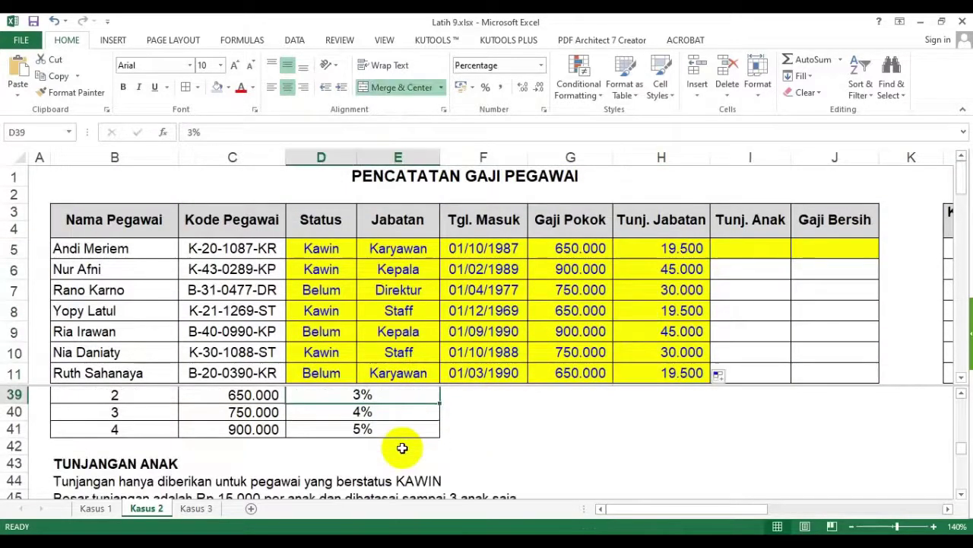
scroll(402, 448, "down", 1)
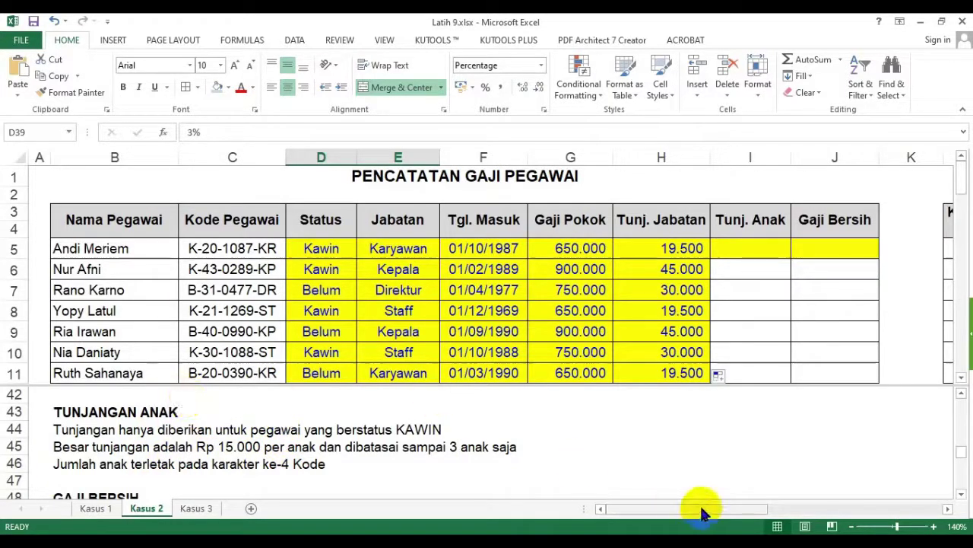
left_click_drag(703, 513, 798, 502)
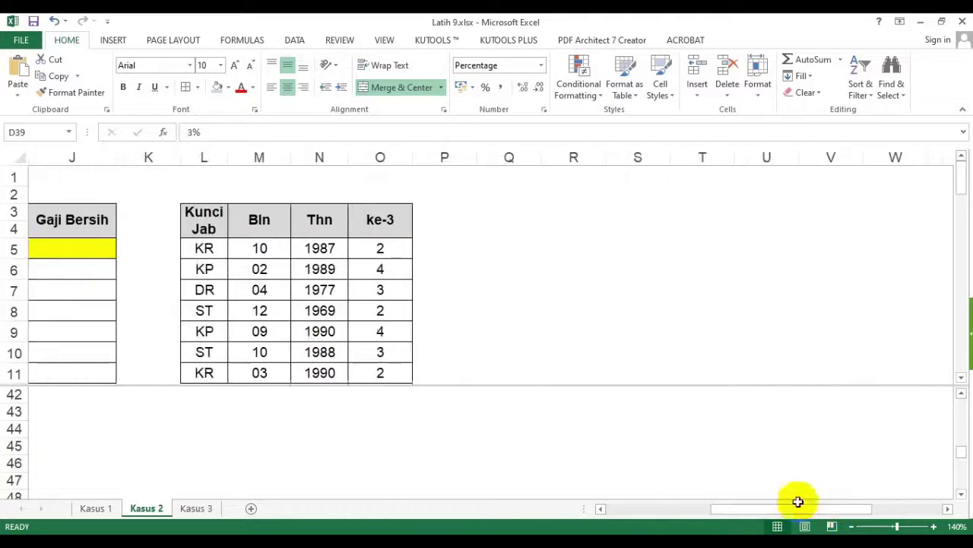
left_click(402, 223)
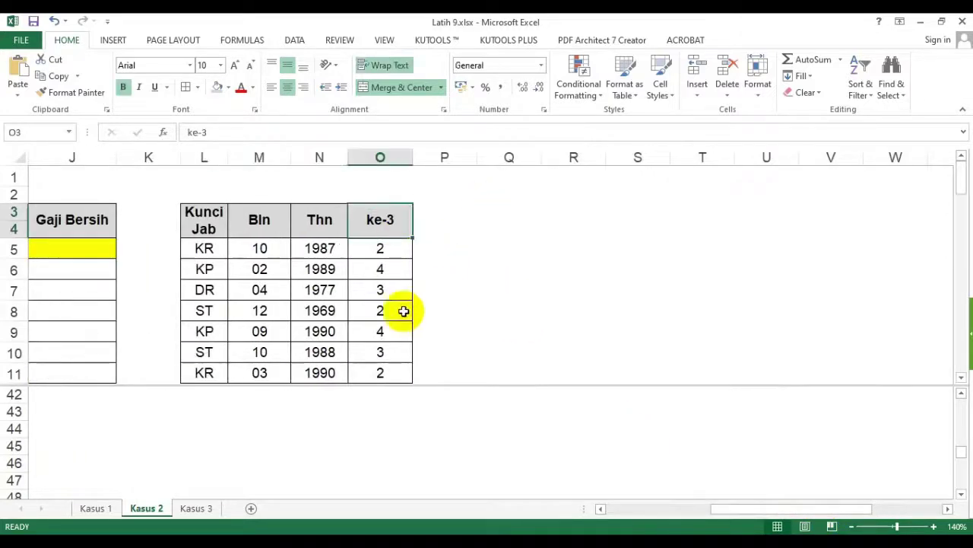
scroll(384, 315, "down", 3)
scroll(386, 331, "up", 3)
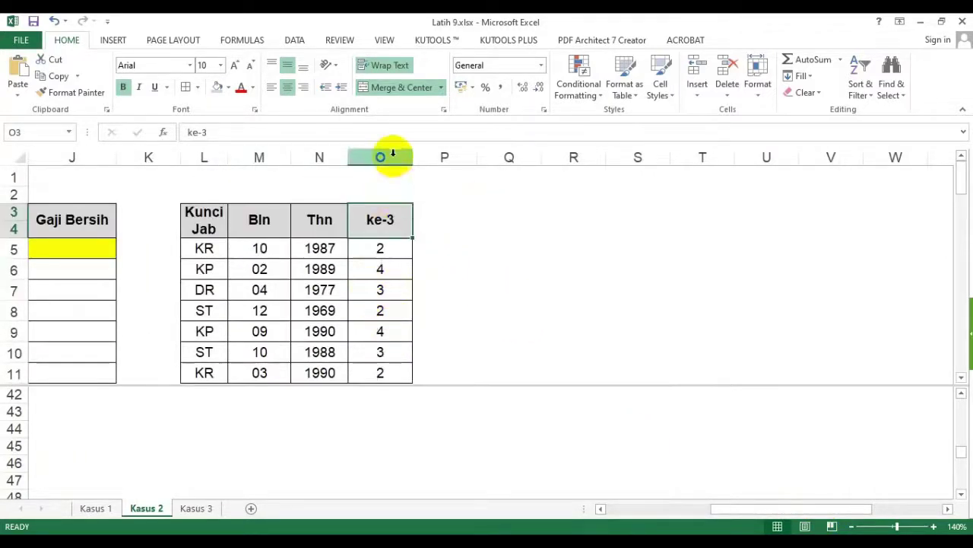
Step: Insert a copy of the ke-3 column O as column P and change its header to ke-4
left_click(380, 157)
key("ctrl+c")
right_click(446, 157)
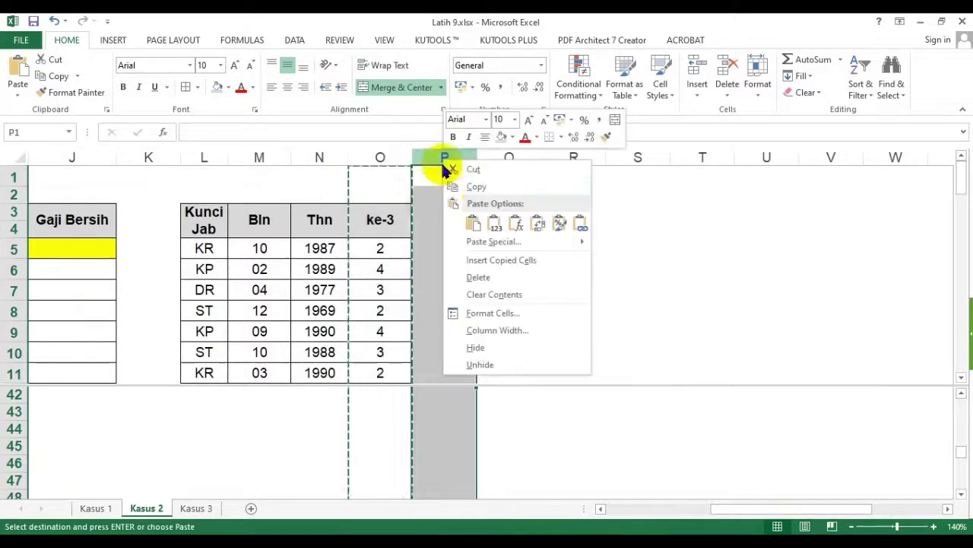
left_click(474, 266)
left_click(450, 220)
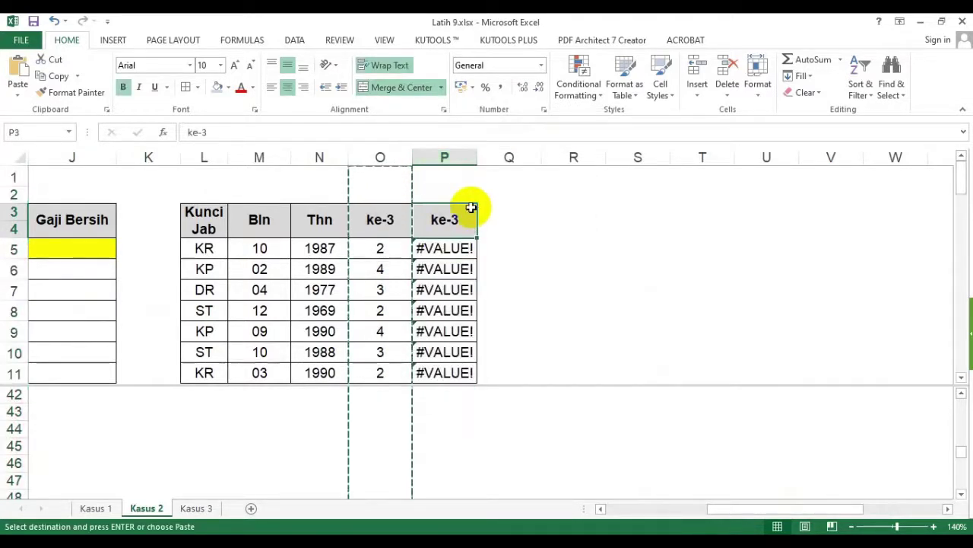
type("ke-4")
key("Return")
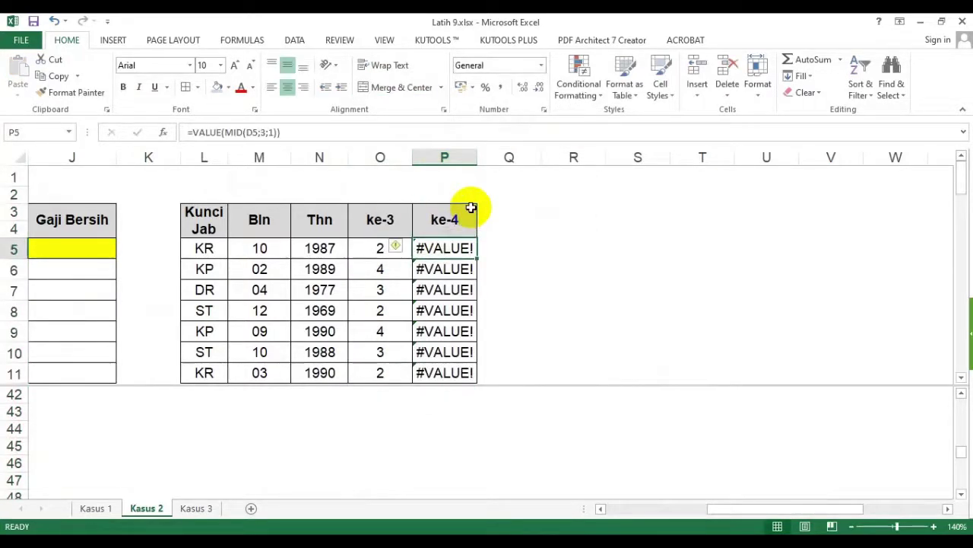
Step: Start a MID formula in P5 that reads the employee code in C5 from character 4
type("=mid(")
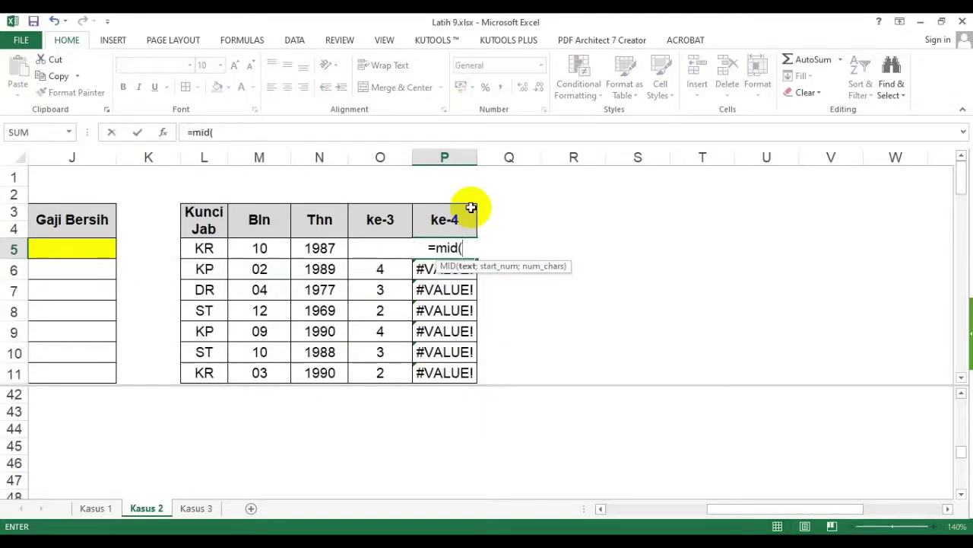
left_click(623, 508)
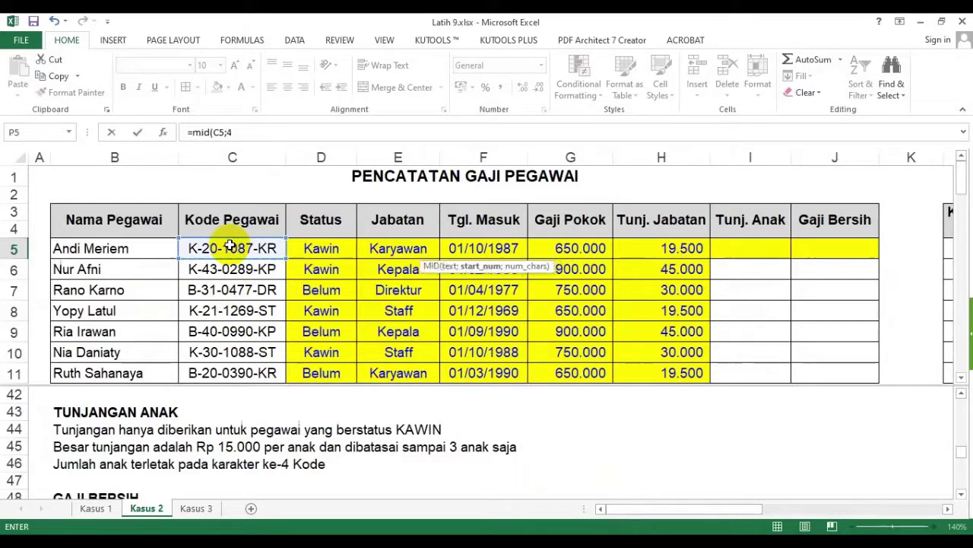
Step: Enter the formula =MID(C5;4;1) in P5 and fill it down the ke-4 column
key("Return")
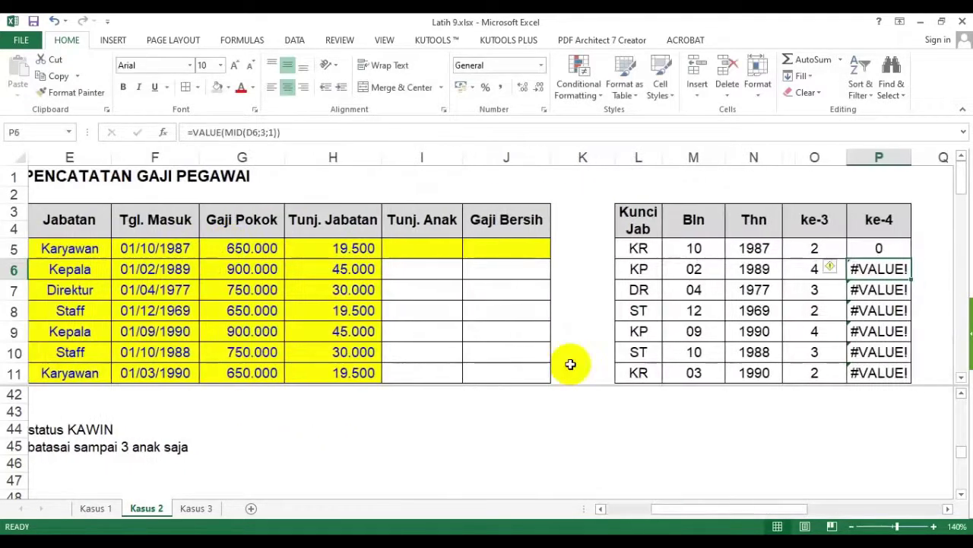
left_click_drag(652, 515, 674, 507)
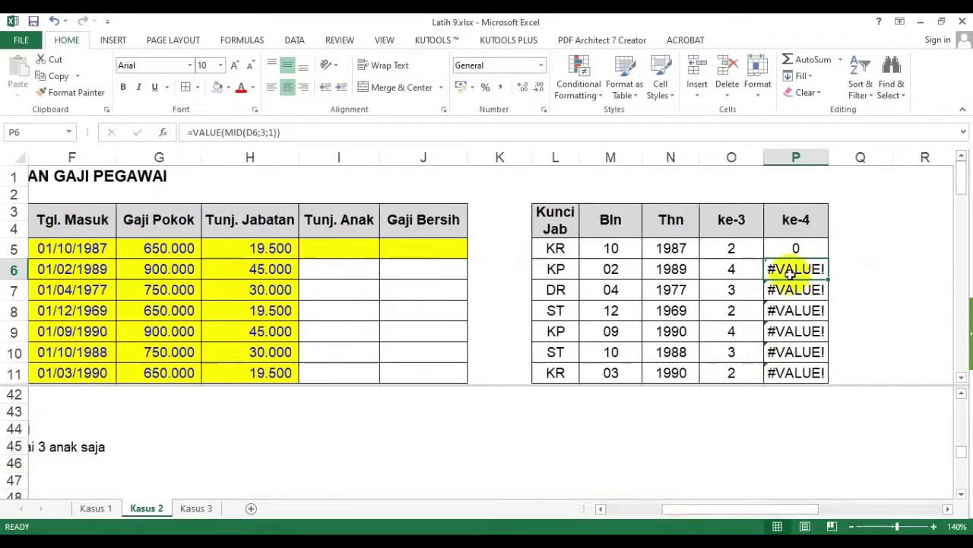
left_click(797, 248)
double_click(829, 259)
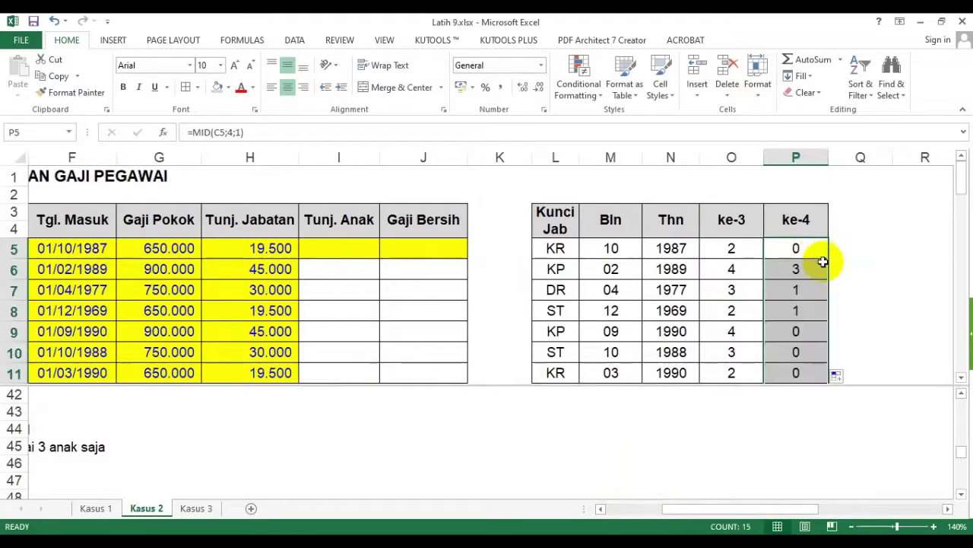
scroll(818, 274, "down", 3)
scroll(816, 282, "up", 3)
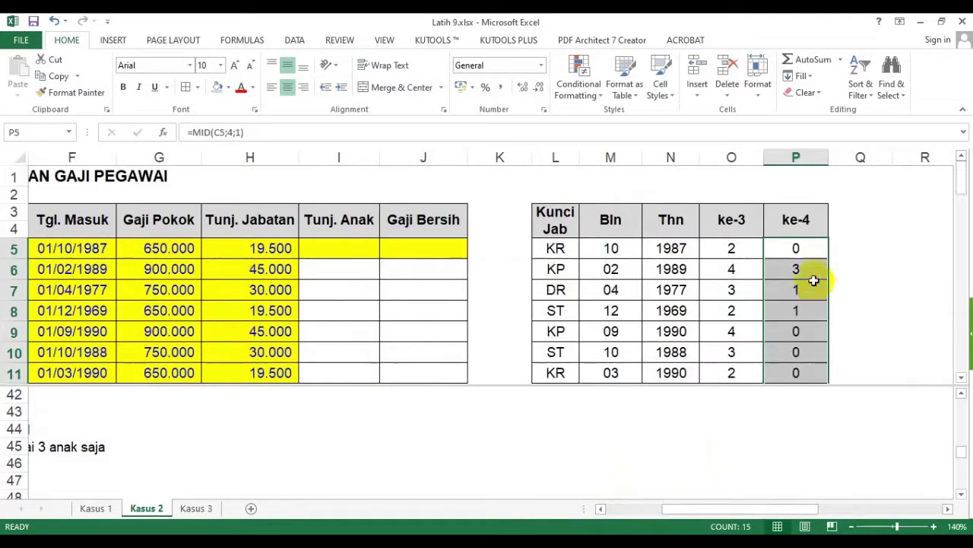
double_click(806, 250)
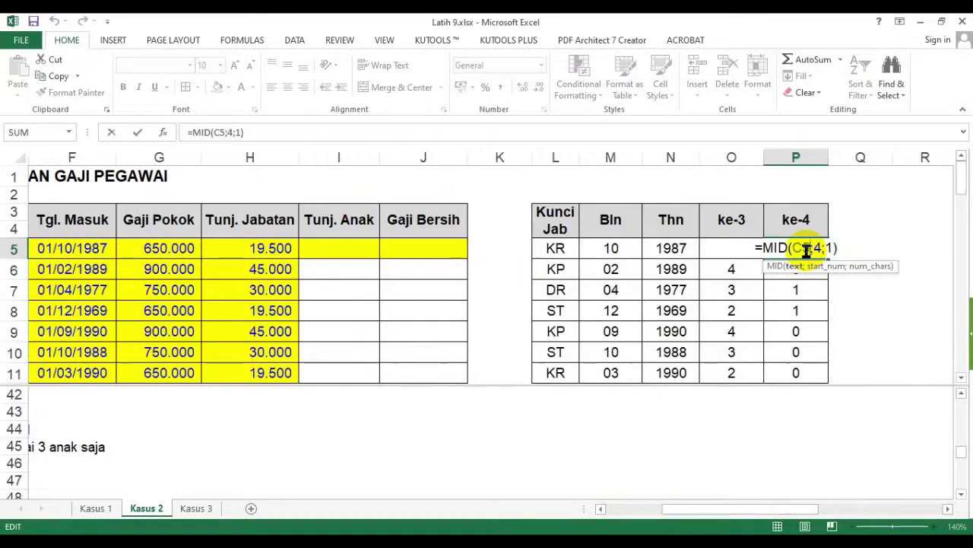
key("Escape")
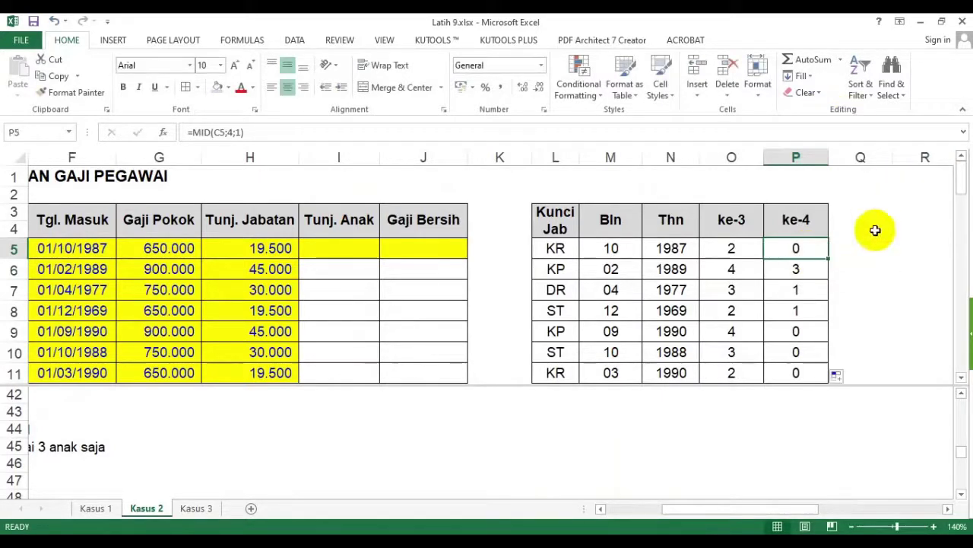
left_click(874, 228)
left_click(796, 255)
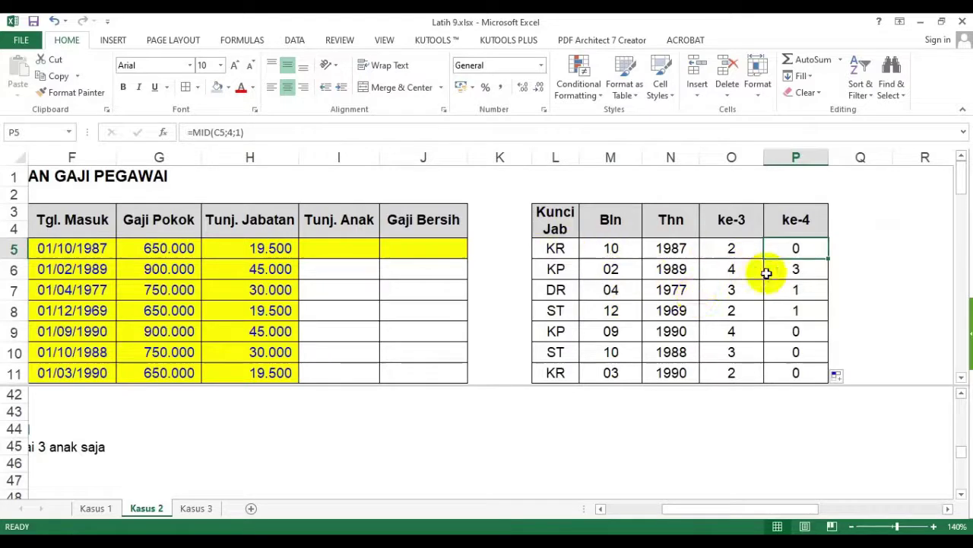
Step: Wrap the MID formula in P5 in VALUE so it reads =VALUE(MID(C5;4;1))
double_click(804, 255)
left_click_drag(762, 247, 768, 248)
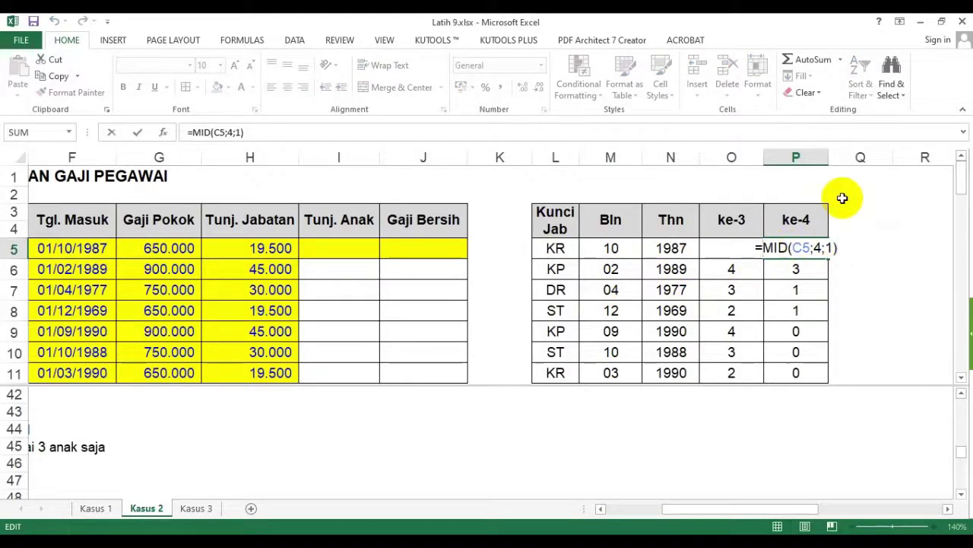
type("value(")
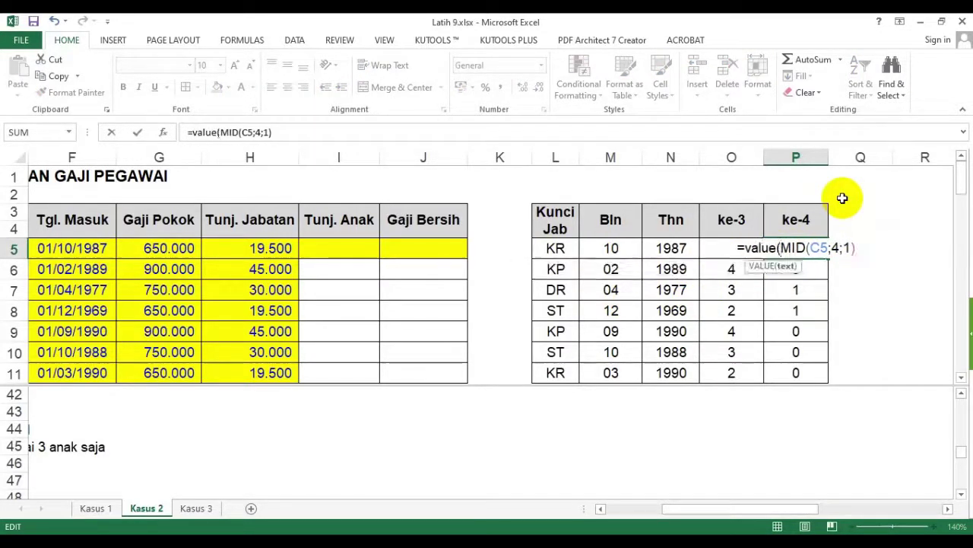
type(")")
key("Return")
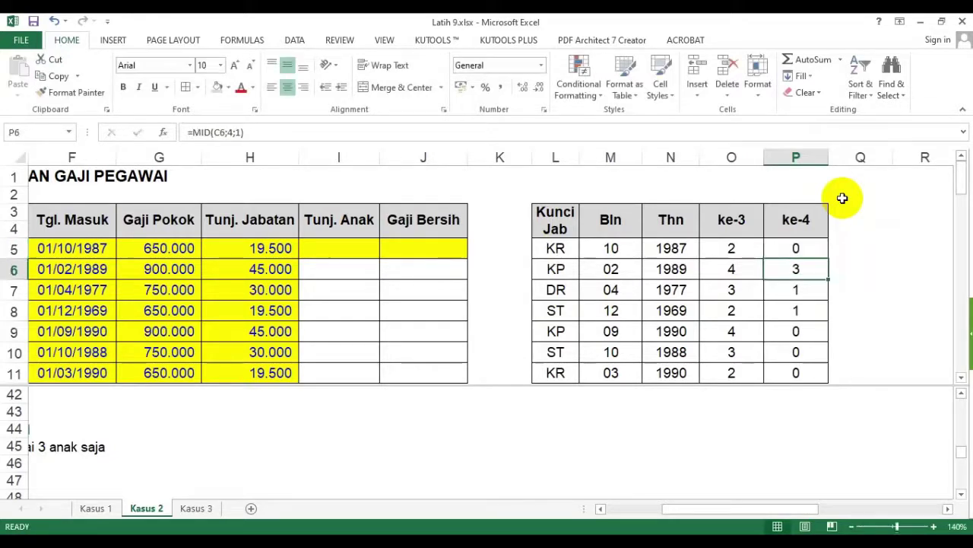
Step: Fill the revised VALUE formula from P5 down the rest of the ke-4 column
left_click(799, 249)
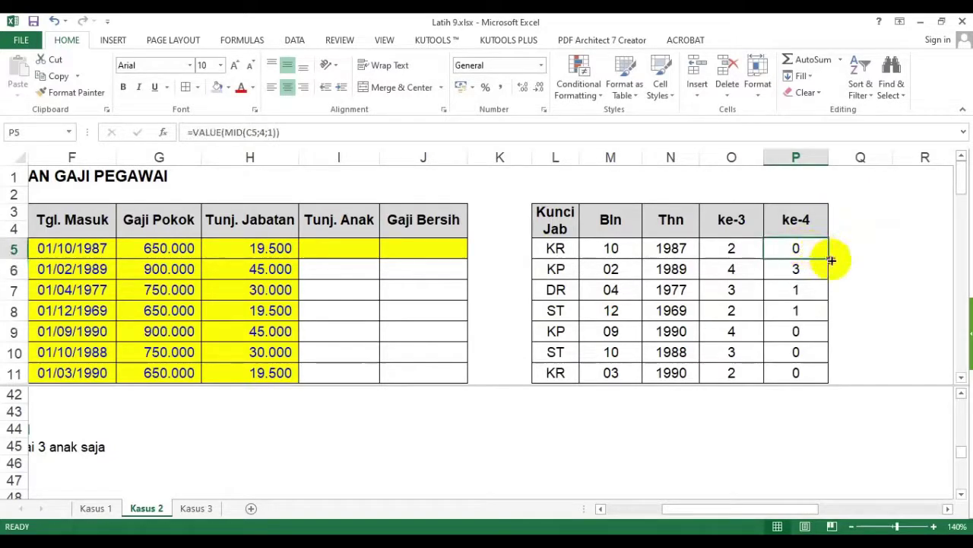
double_click(829, 258)
left_click(813, 258)
scroll(813, 261, "down", 3)
scroll(808, 261, "up", 3)
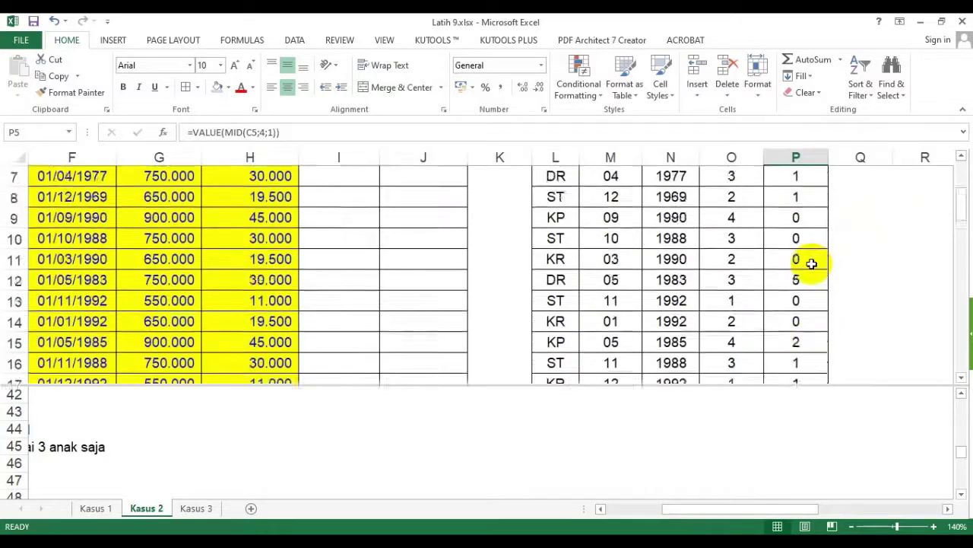
Step: Check the Tunjangan Anak rules in rows 45 and 46, and insert a copy of the ke-4 column as column Q
left_click_drag(706, 508, 647, 508)
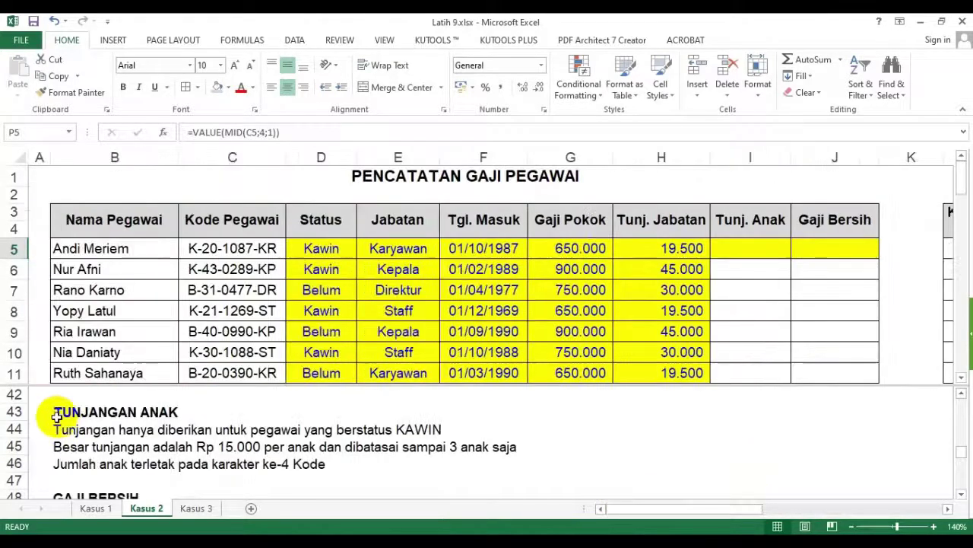
left_click_drag(97, 467, 293, 462)
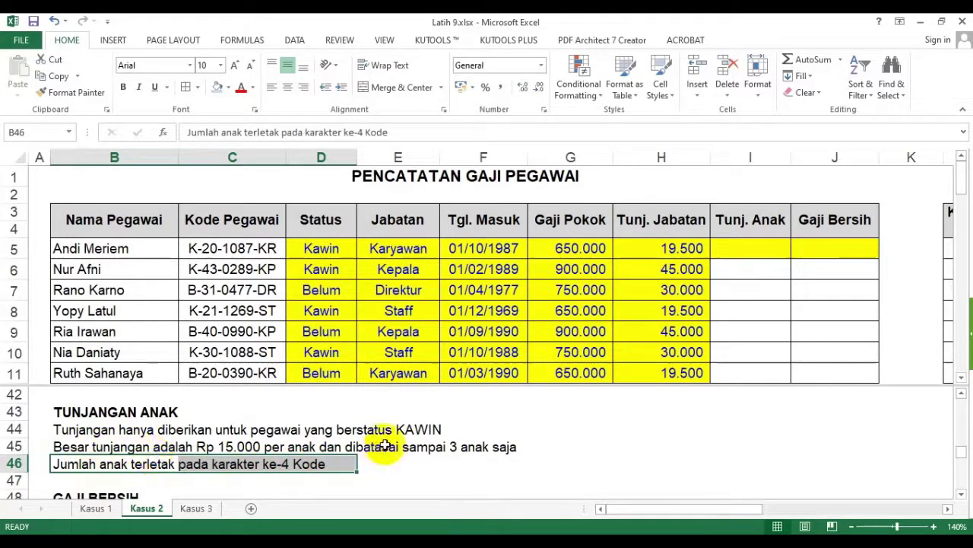
left_click_drag(384, 449, 458, 449)
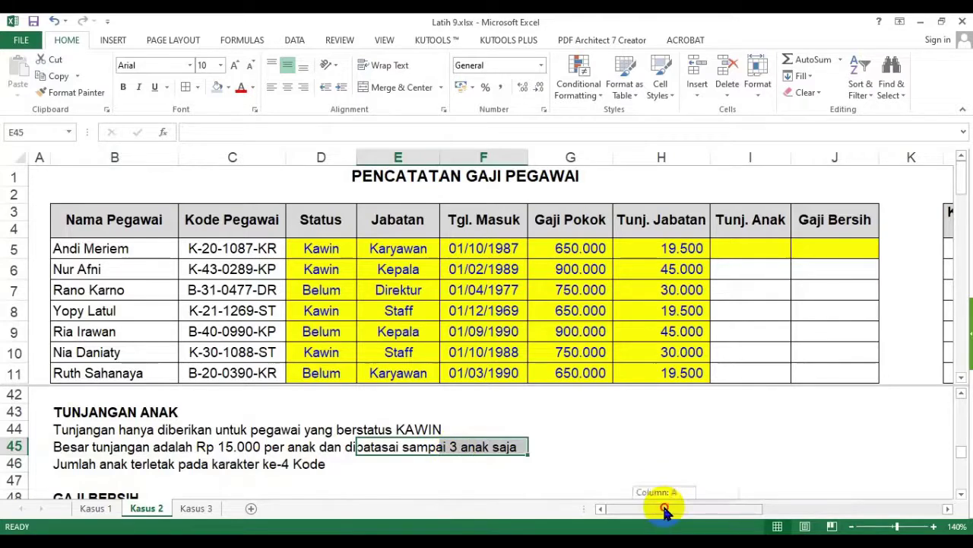
left_click_drag(663, 508, 760, 511)
left_click(380, 157)
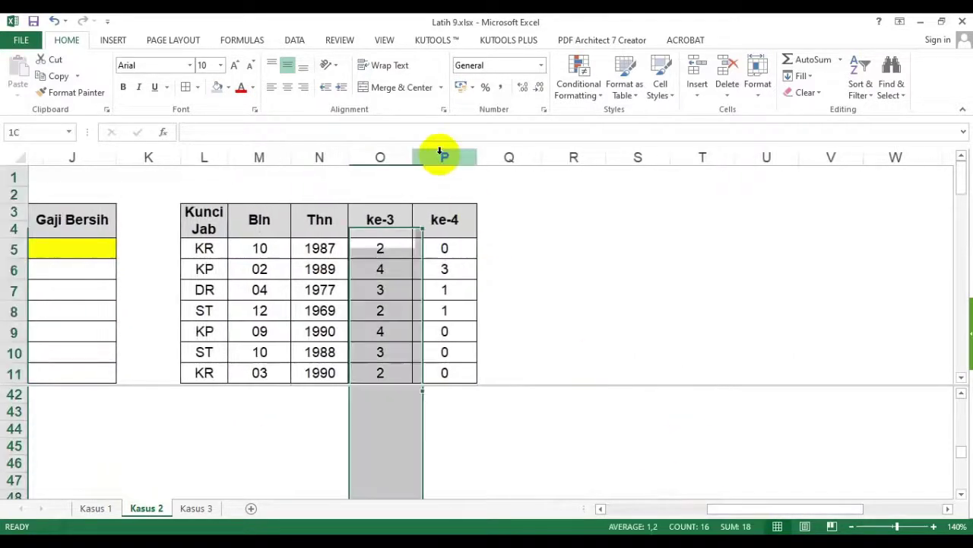
left_click(444, 155)
key("ctrl+c")
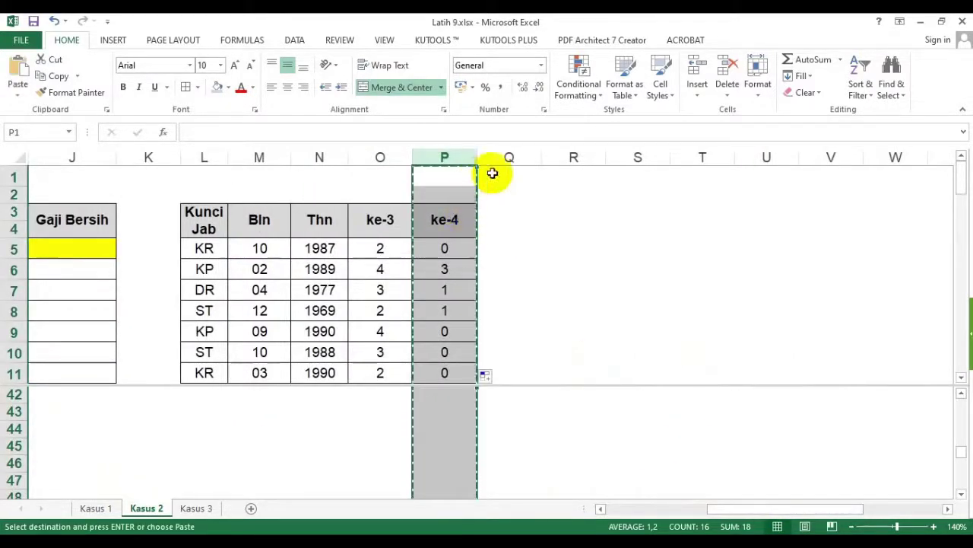
right_click(518, 158)
left_click(574, 258)
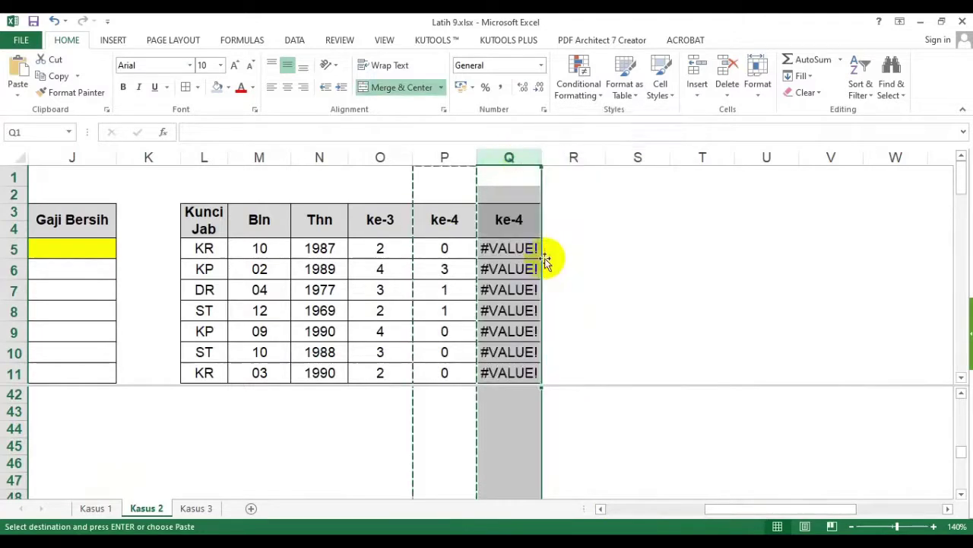
left_click(449, 222)
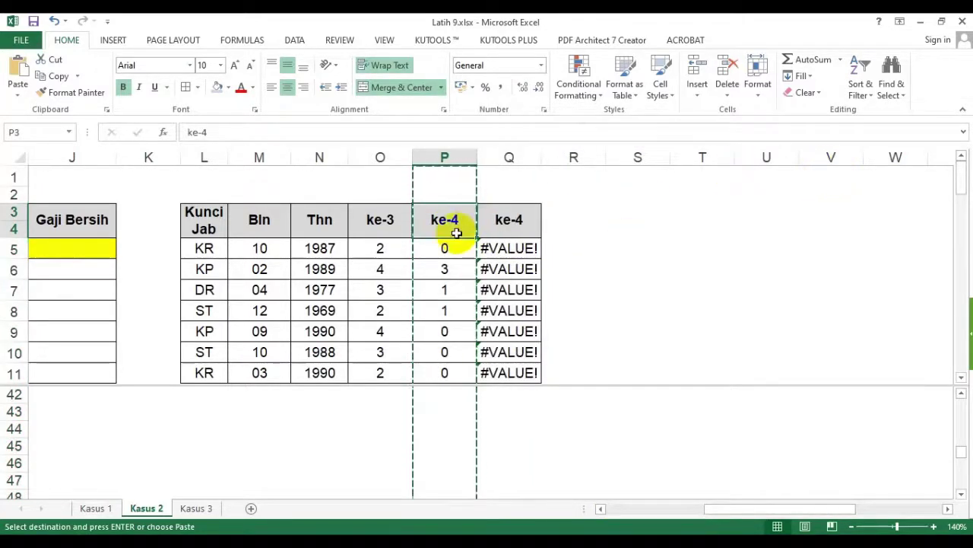
key("Escape")
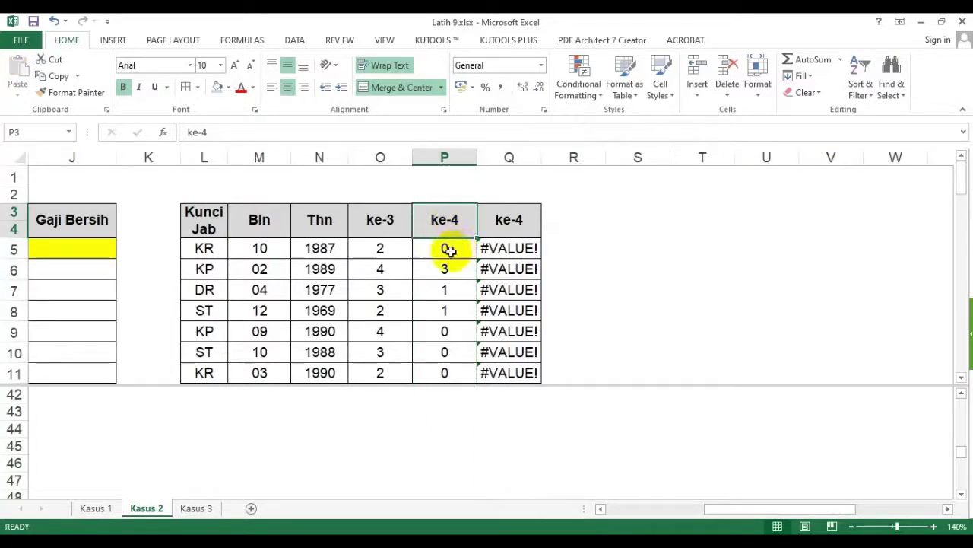
Step: Change the header of the copied column Q to "jml anak"
left_click_drag(446, 251, 447, 373)
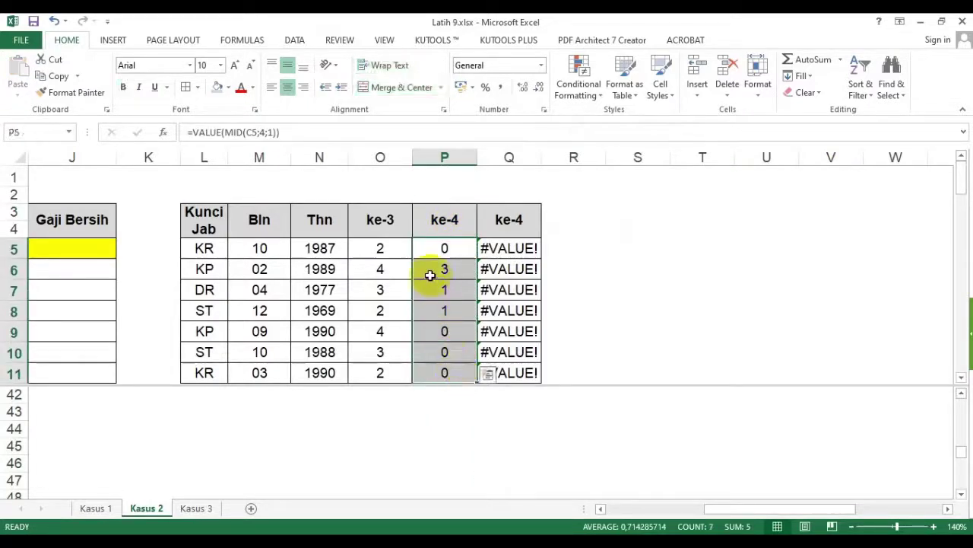
left_click(516, 222)
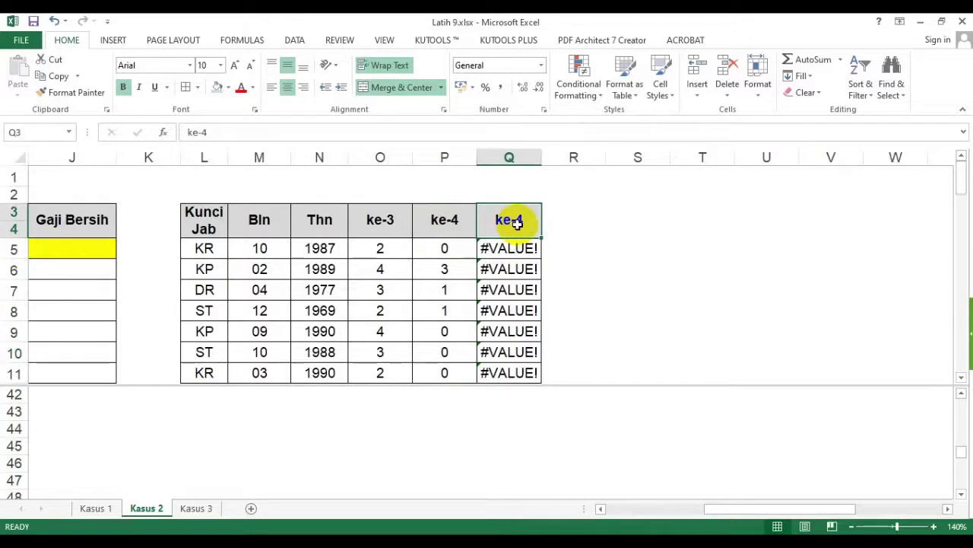
type("jml")
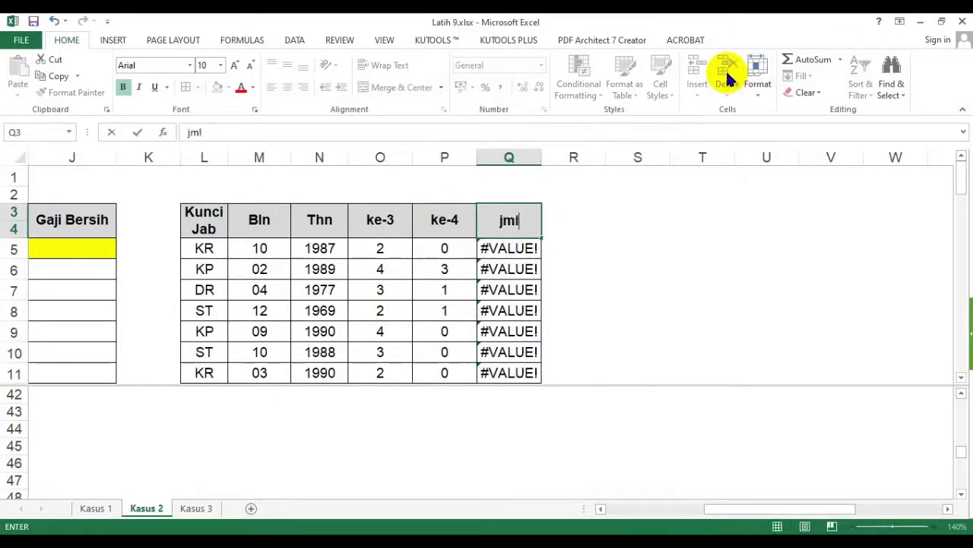
type(" anak")
key("Return")
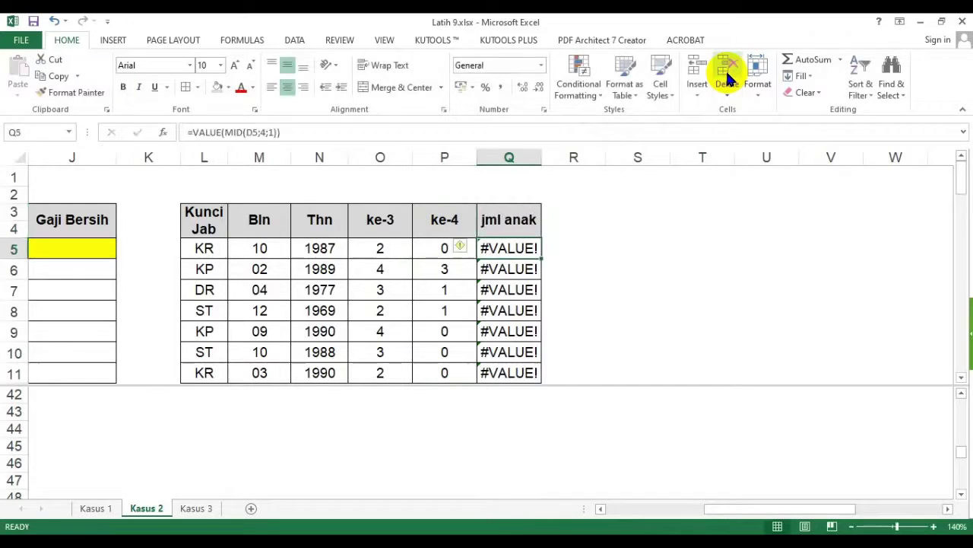
Step: Examine the ke-4 values down to row 19 for child counts above the limit of 3 before filling jml anak
left_click(583, 283)
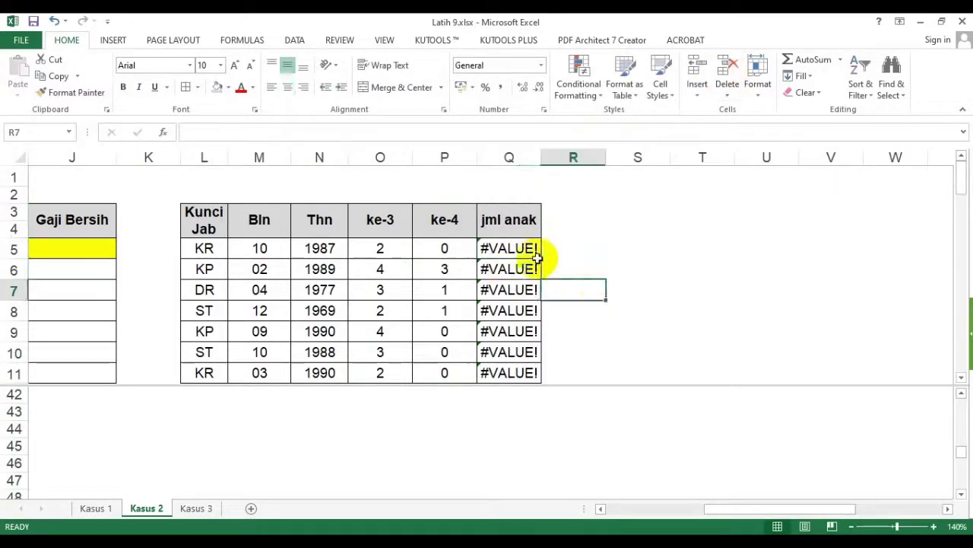
left_click(517, 248)
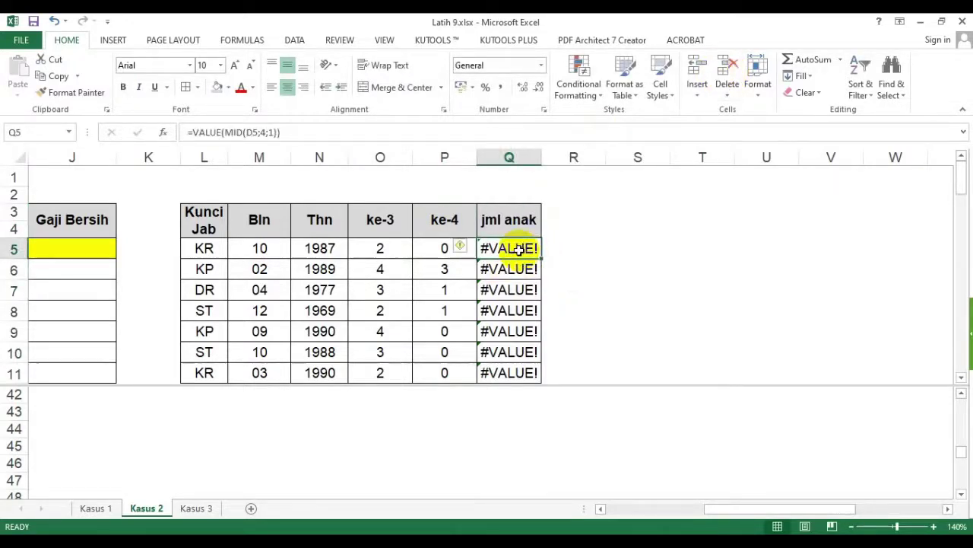
left_click(578, 248)
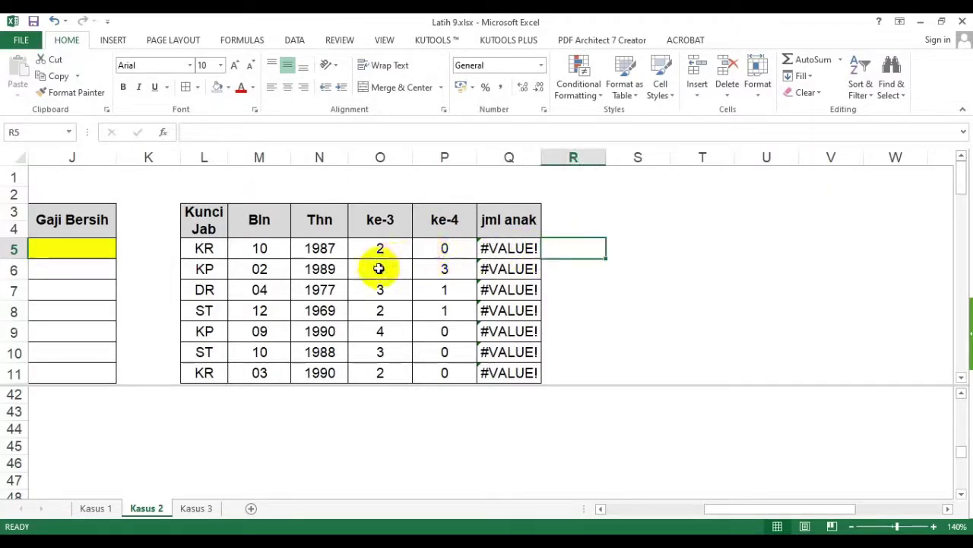
left_click(460, 255)
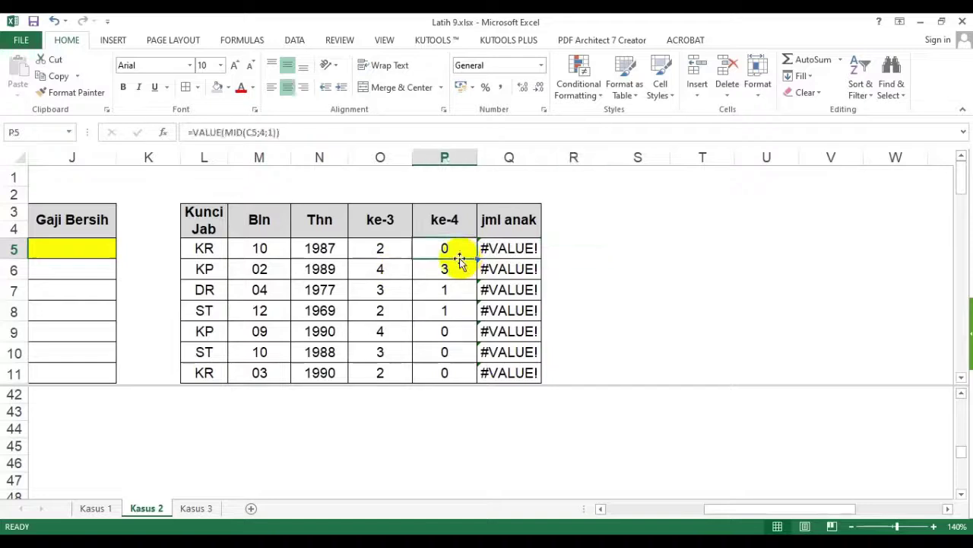
scroll(450, 273, "down", 2)
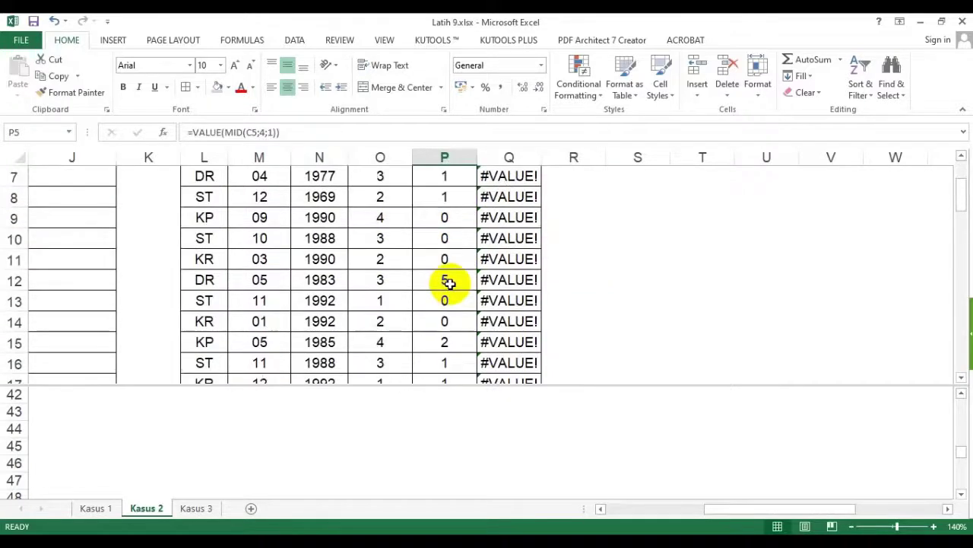
scroll(450, 283, "down", 2)
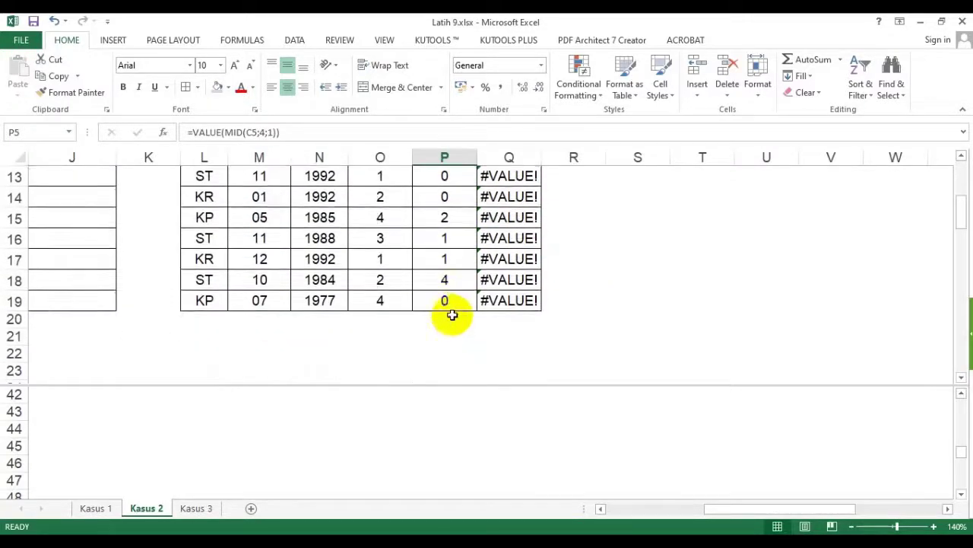
left_click(449, 282)
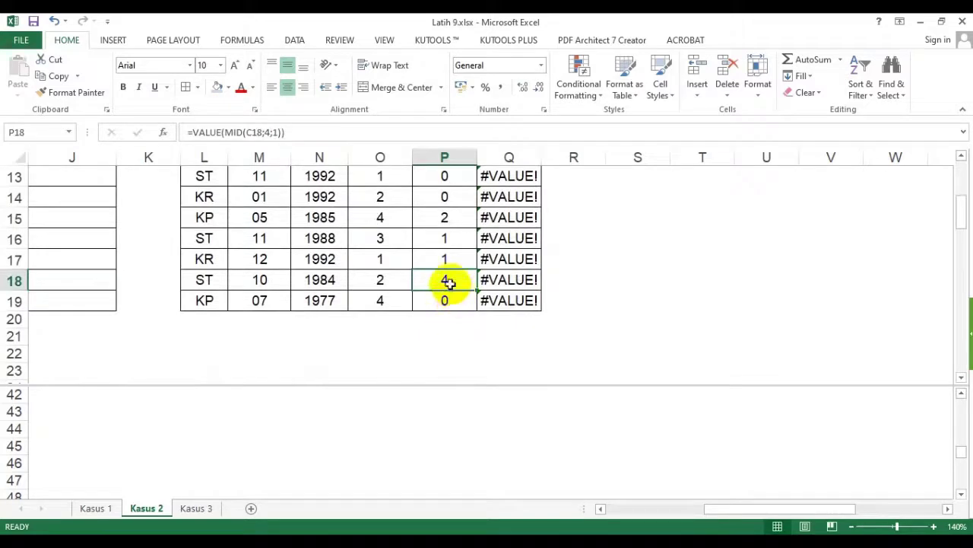
scroll(428, 317, "up", 2)
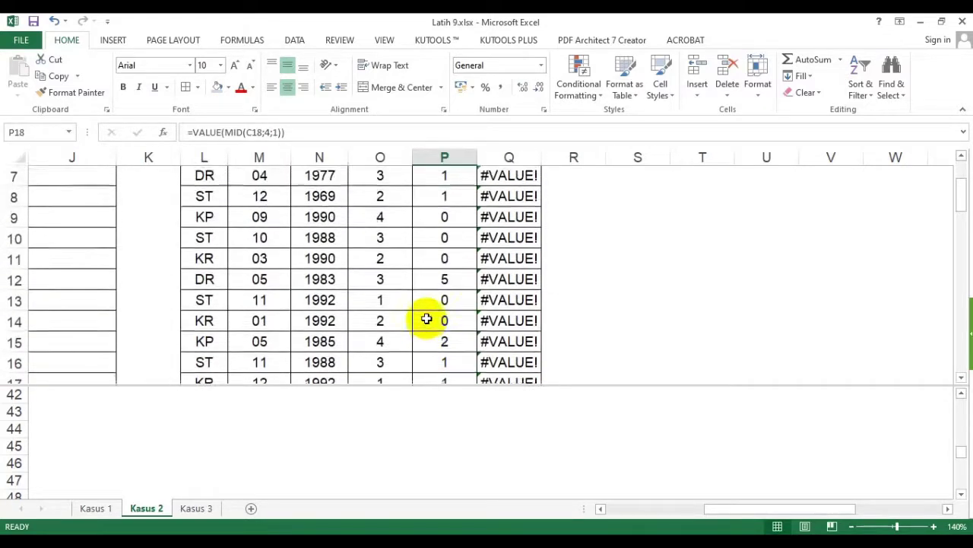
left_click(456, 278)
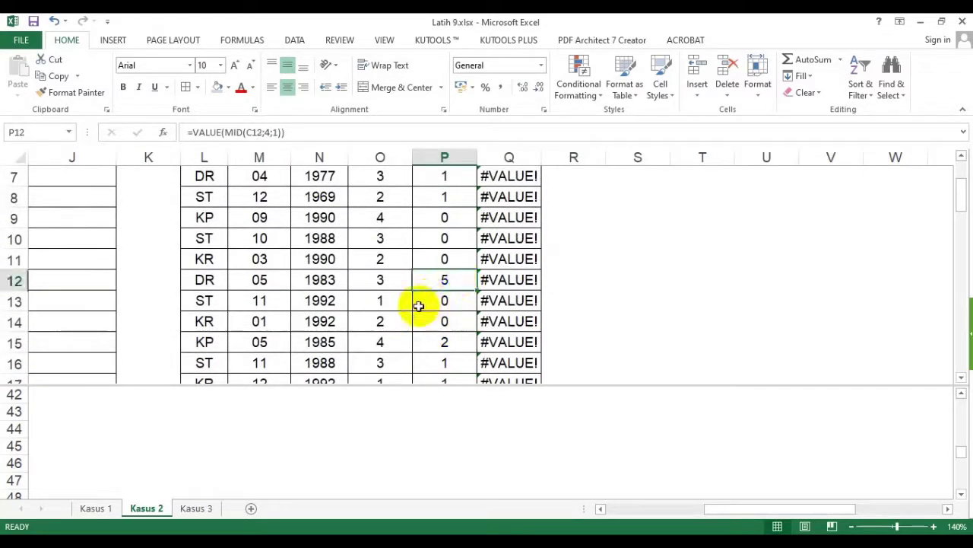
scroll(419, 305, "up", 2)
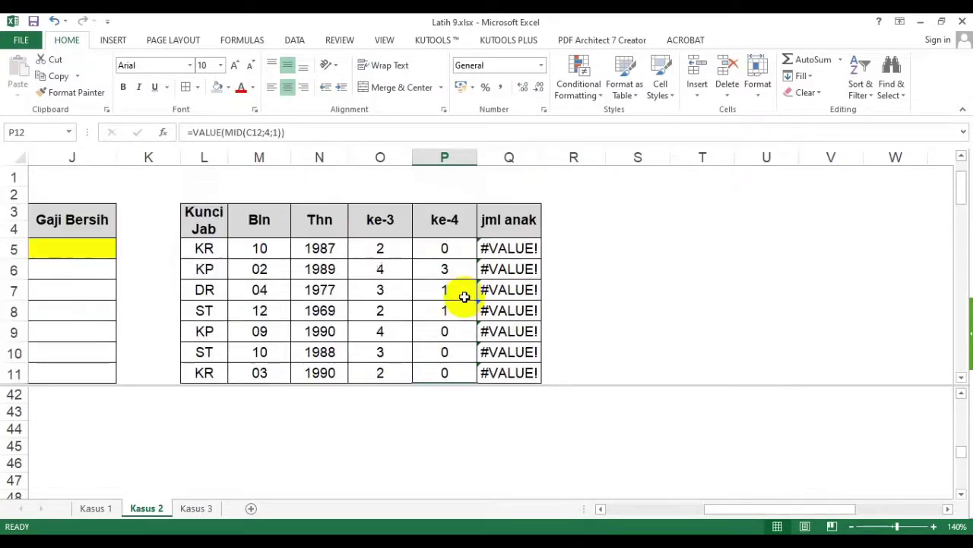
left_click(496, 250)
left_click(665, 244)
left_click(516, 248)
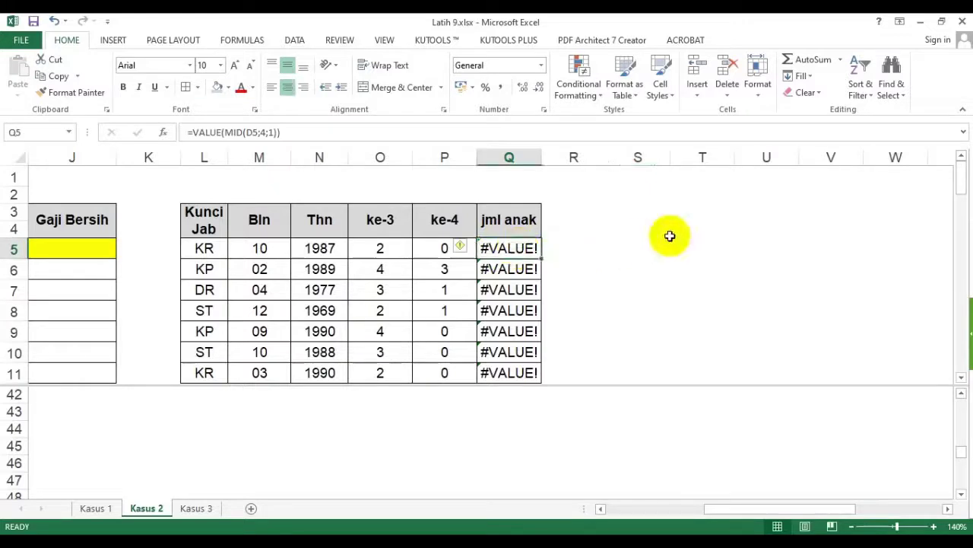
Step: Clear the copied formulas from the jml anak column, from Q5 down to row 19
type("=if")
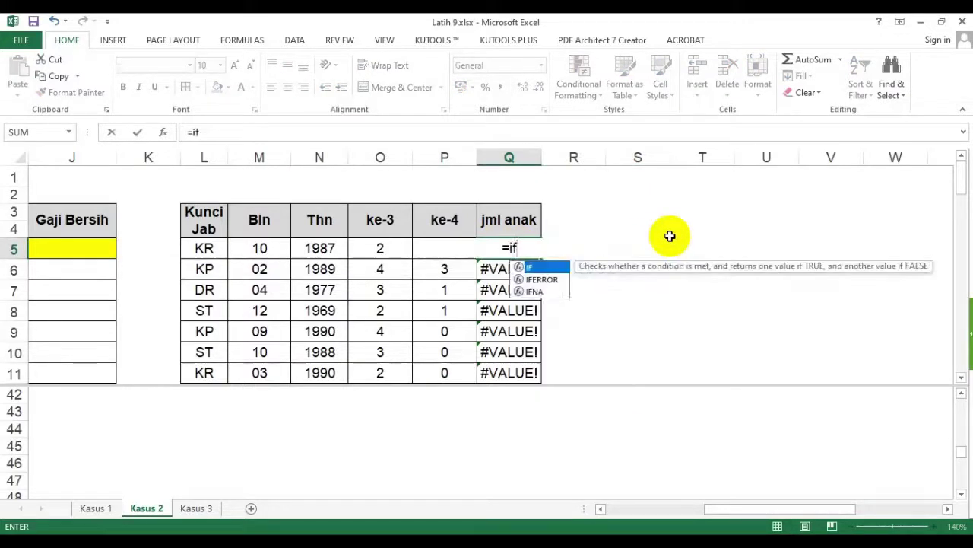
key("Escape")
key("ctrl+Return")
key("ctrl+shift+Down")
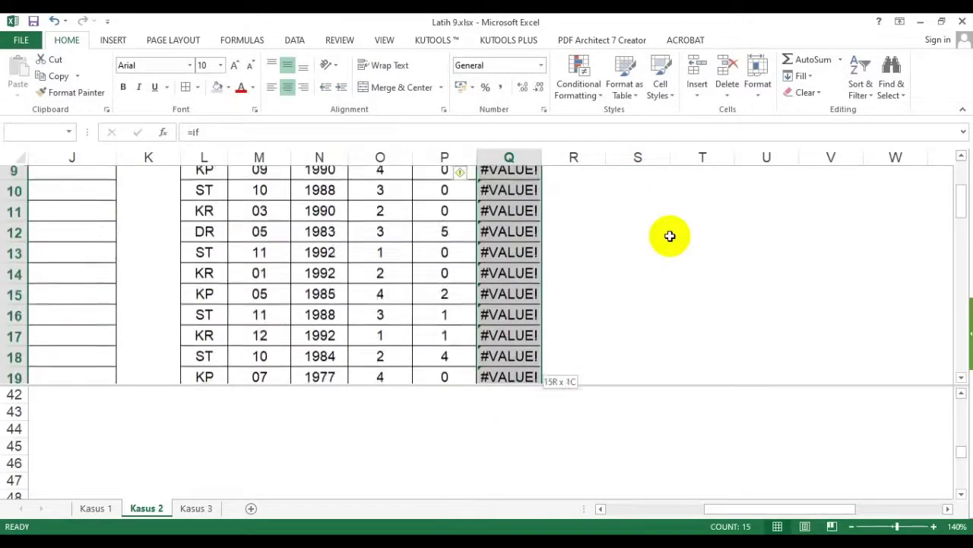
key("Delete")
scroll(670, 235, "up", 3)
left_click(495, 243)
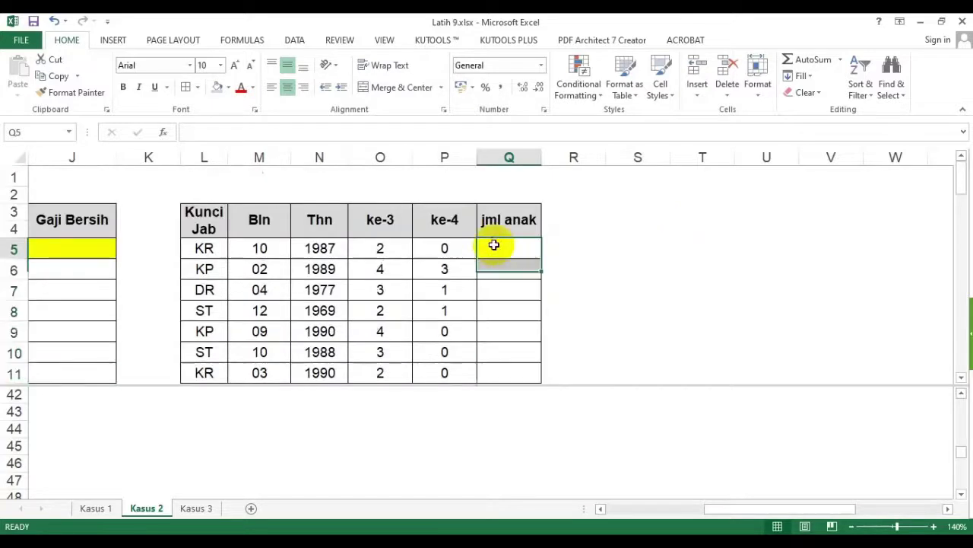
left_click_drag(450, 251, 449, 332)
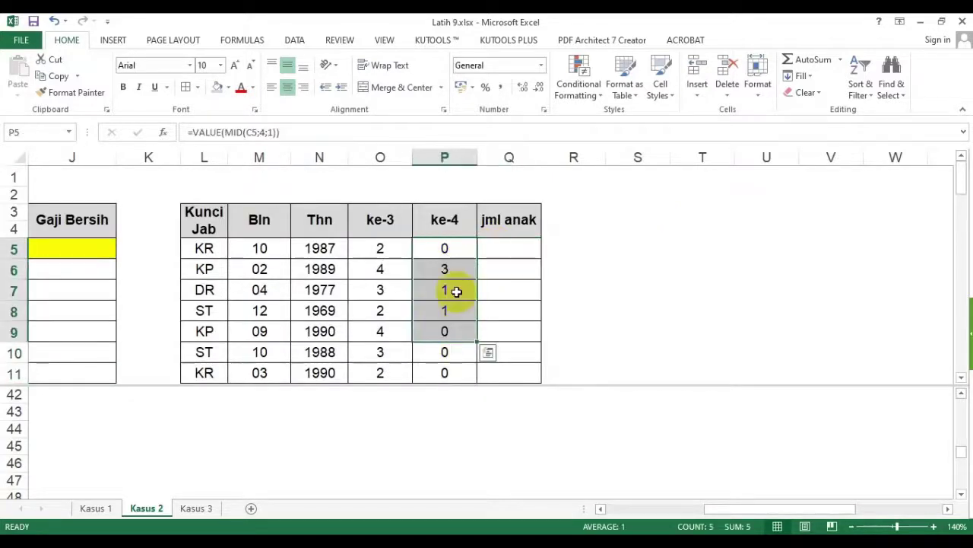
left_click(508, 249)
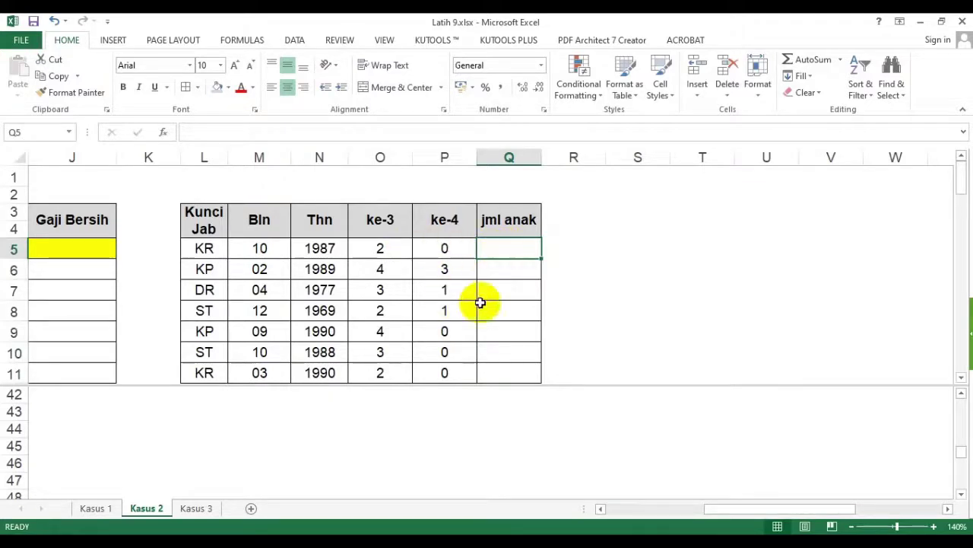
left_click(483, 272)
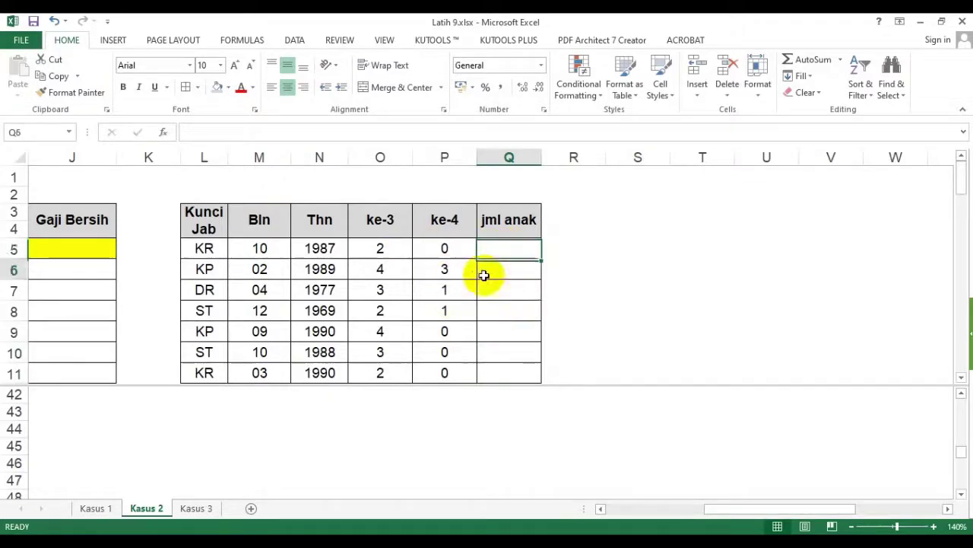
Step: Enter the formula =IF(P5>3;3;P5) in Q5 to cap the number of children at 3
left_click(514, 244)
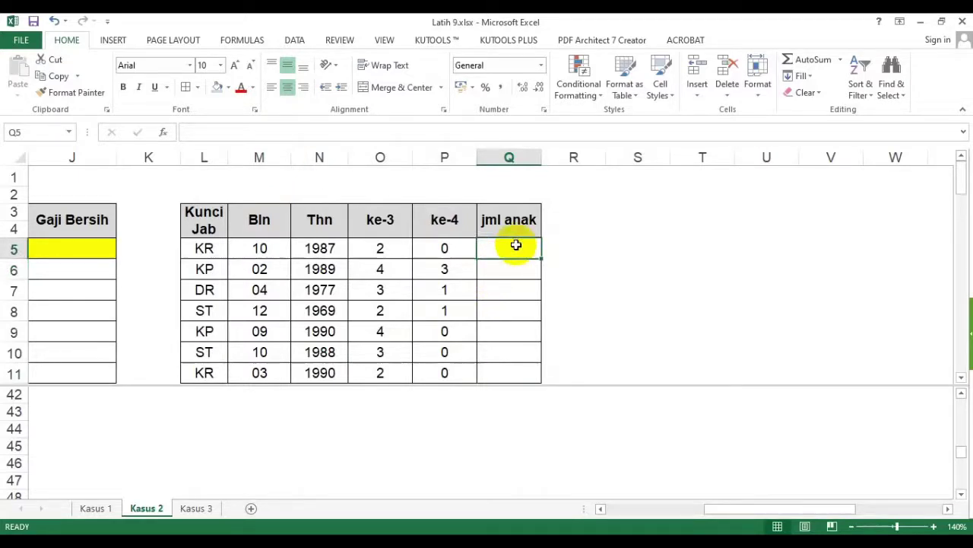
type("=if(")
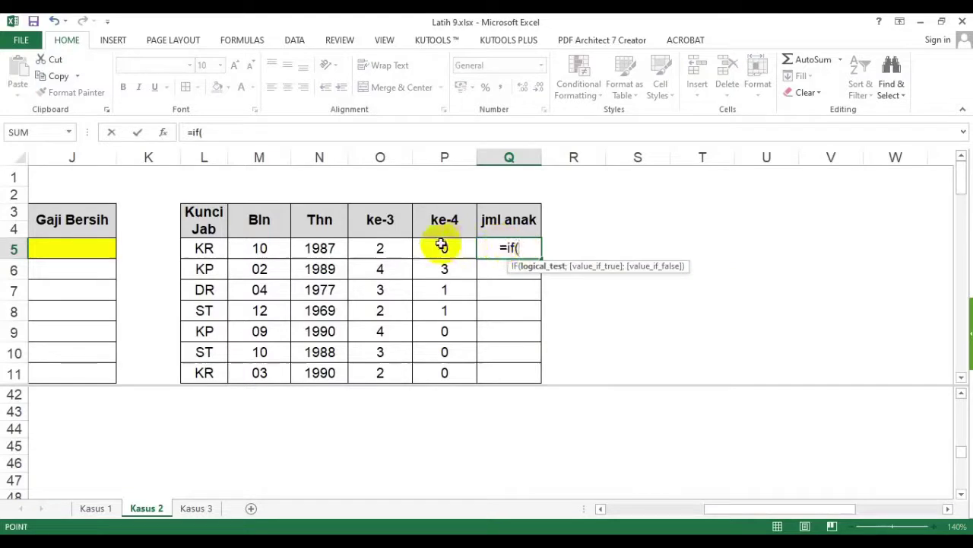
left_click(441, 245)
type(">3")
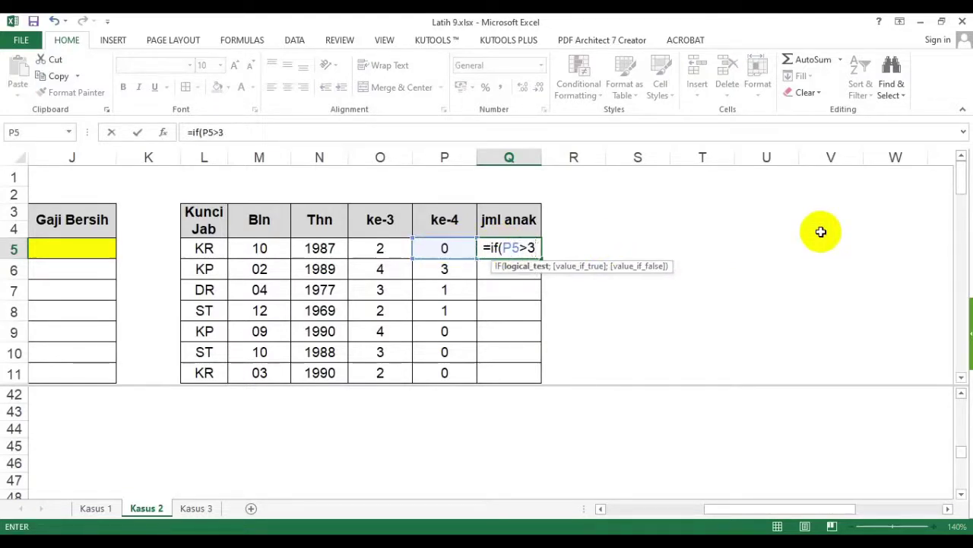
type(";3")
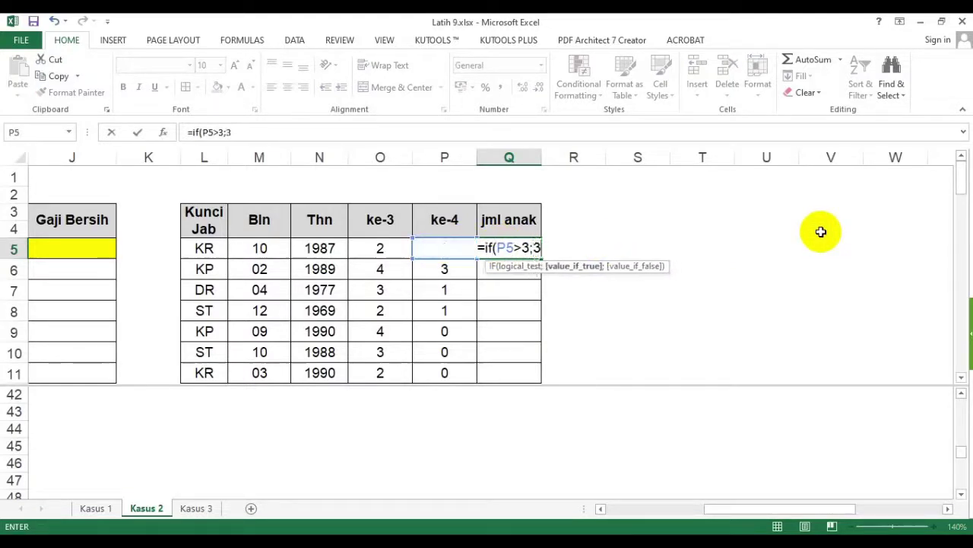
key("BackSpace")
key("BackSpace")
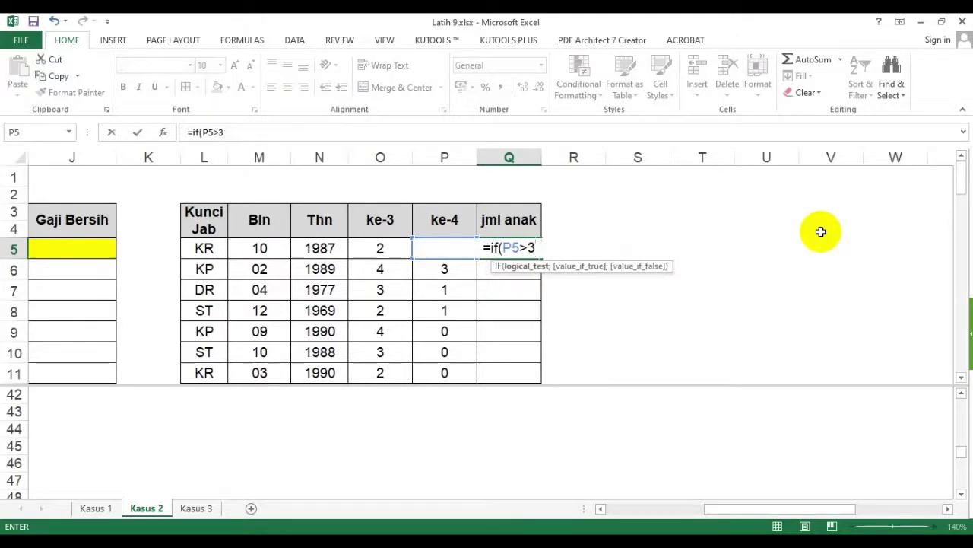
type(";")
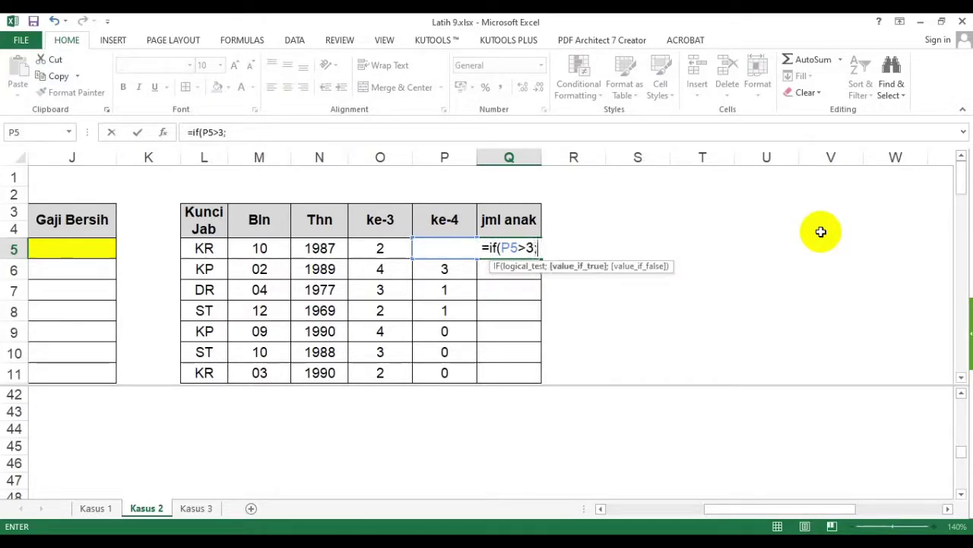
type("3")
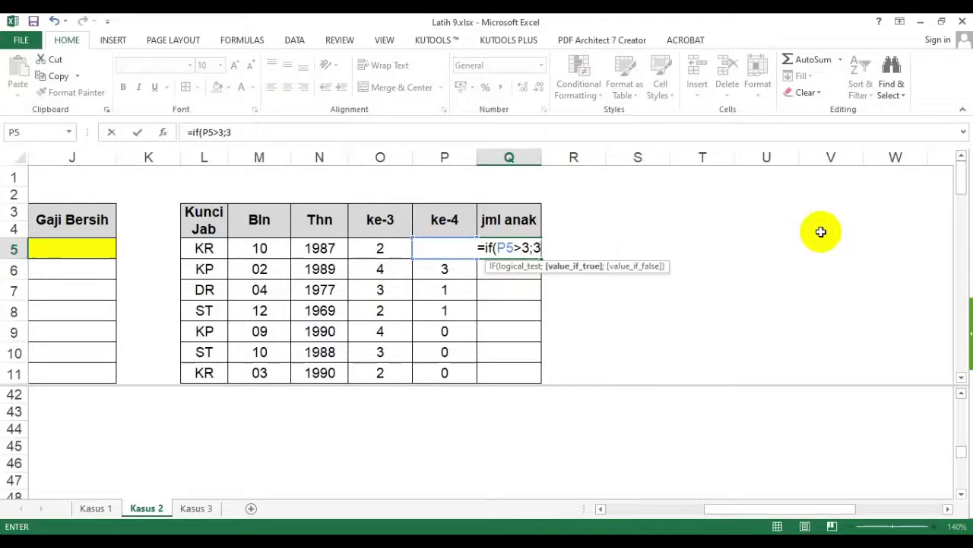
type(";")
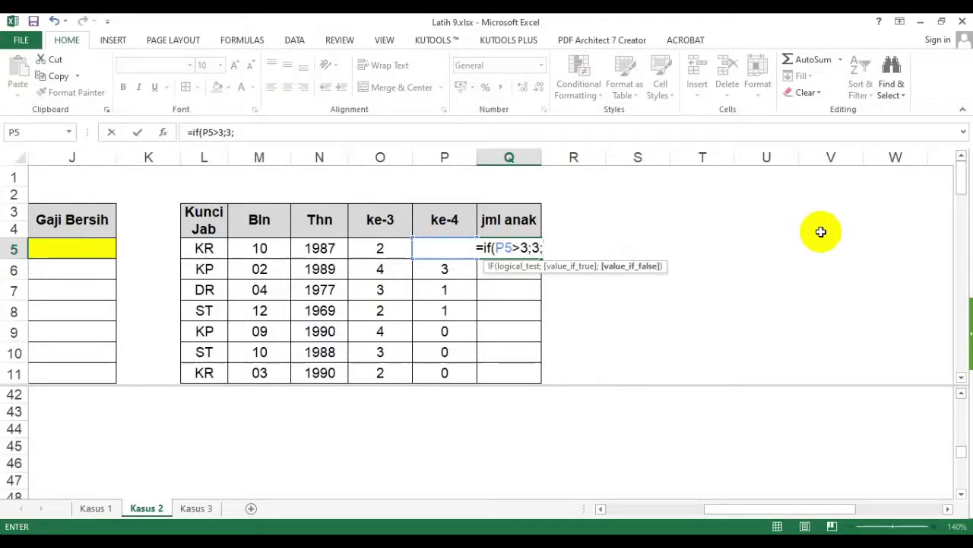
left_click(430, 266)
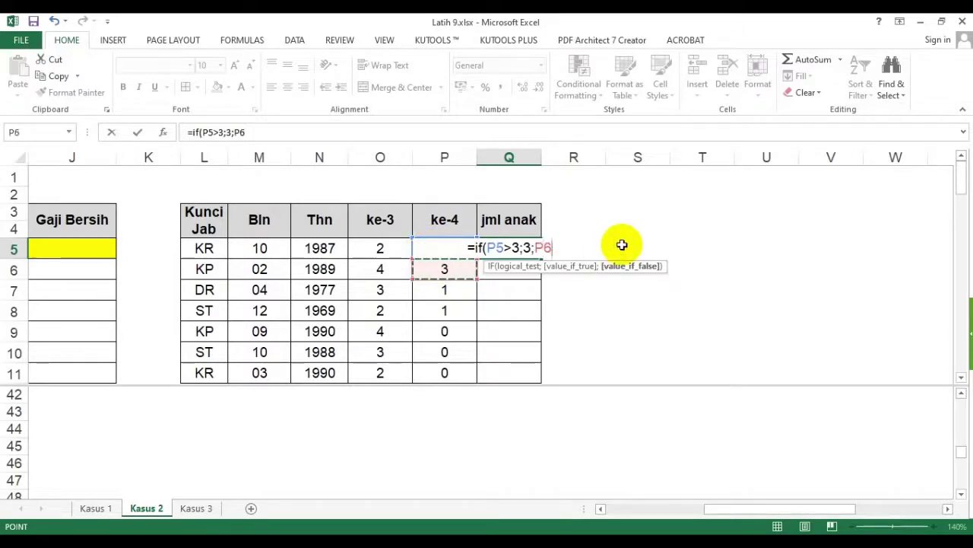
key("Up")
type(")")
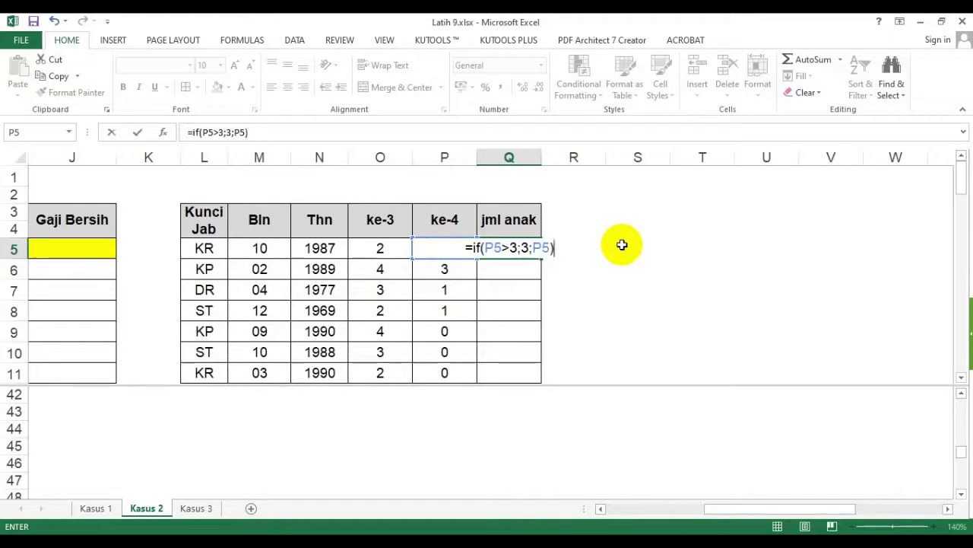
key("Return")
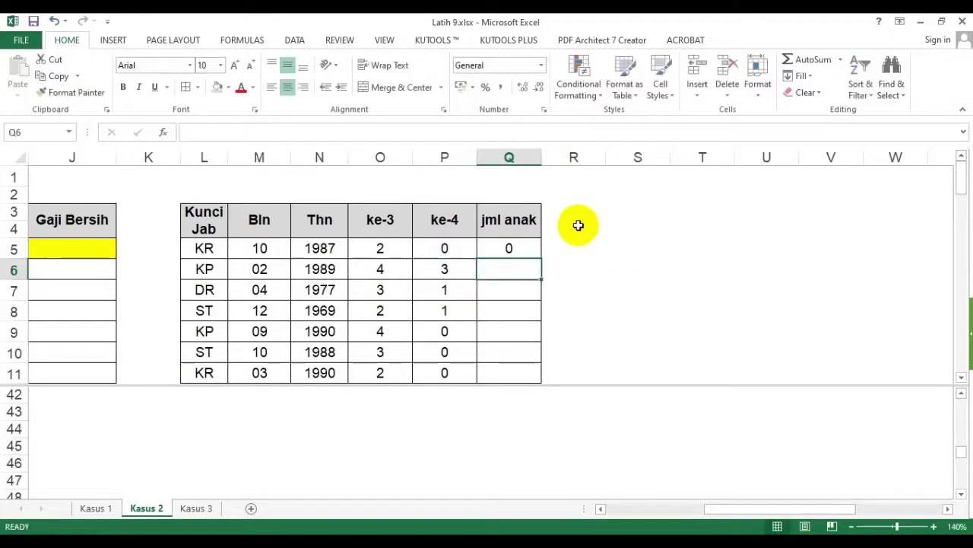
Step: Fill the jml anak formula from Q5 down to row 19 and check the capped values against ke-4
left_click(527, 246)
double_click(539, 259)
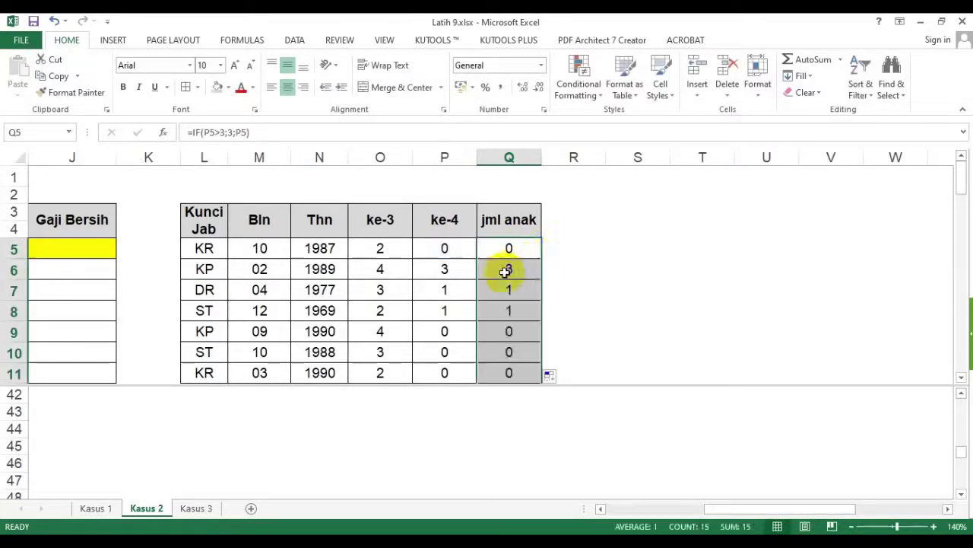
scroll(508, 276, "down", 3)
scroll(510, 289, "down", 1)
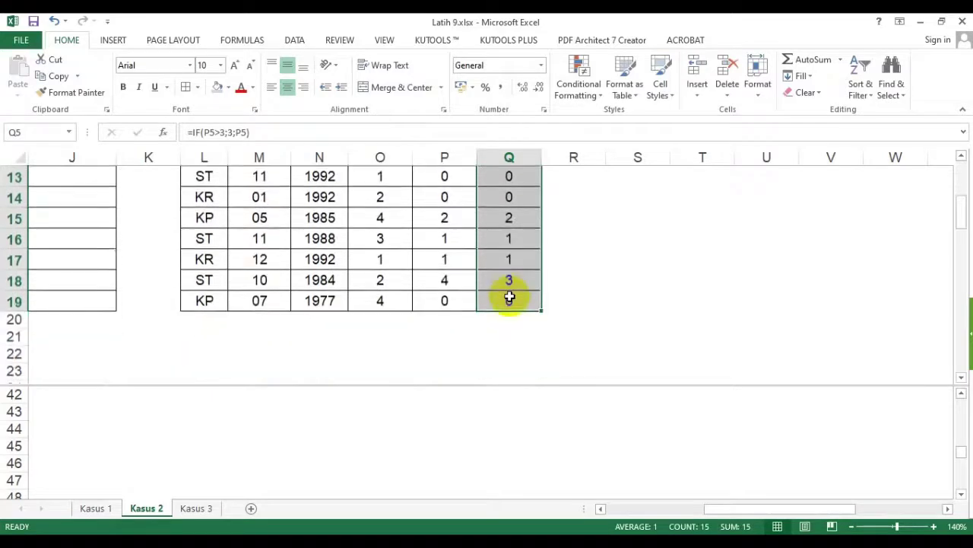
scroll(504, 285, "up", 3)
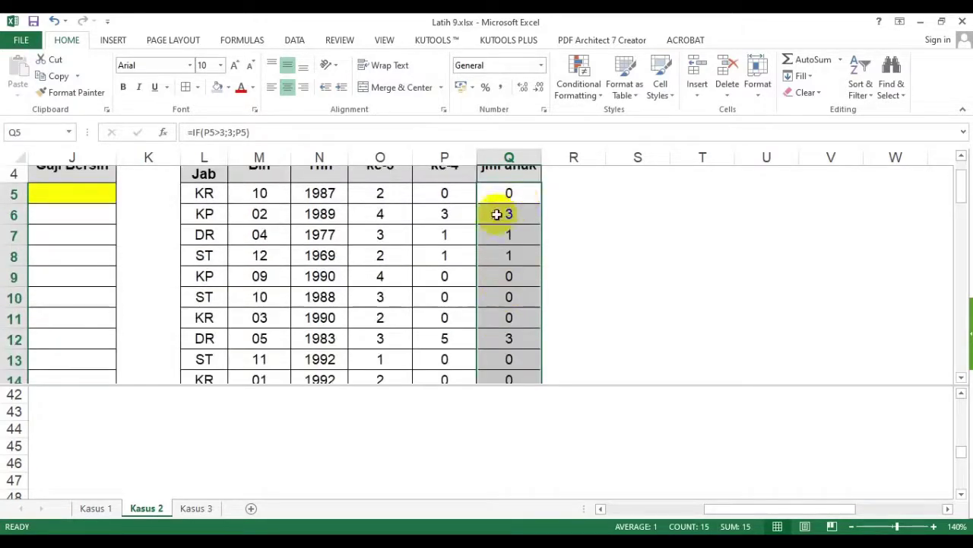
left_click(495, 197)
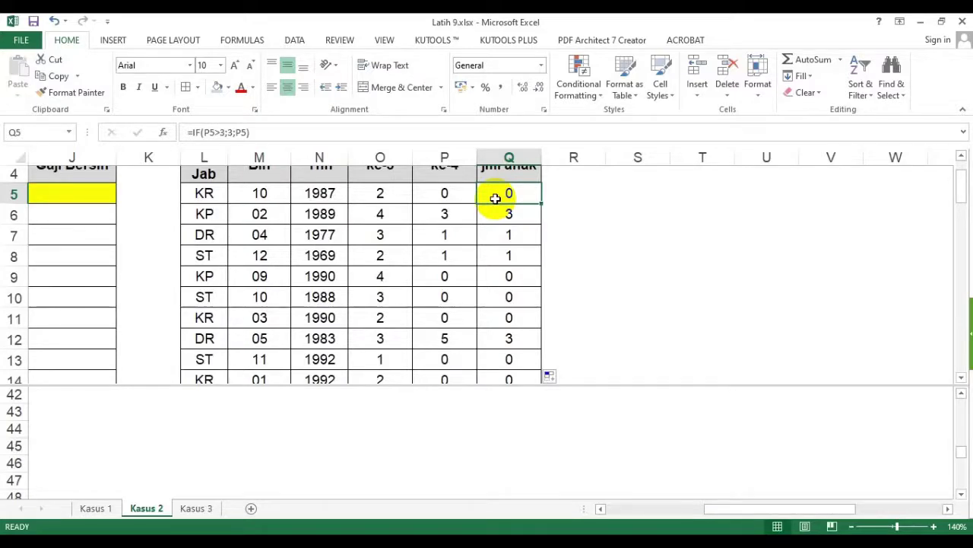
left_click(504, 233)
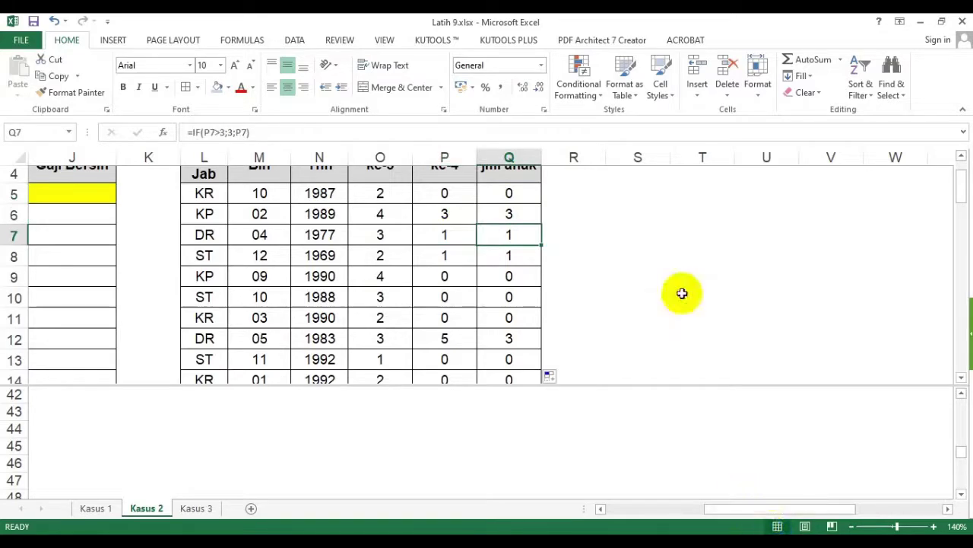
Step: Enter the formula =IF(D5="Kawin";15000;0)*Q5 in the first Tunj. Anak cell, I5
left_click_drag(747, 510, 618, 513)
left_click(727, 200)
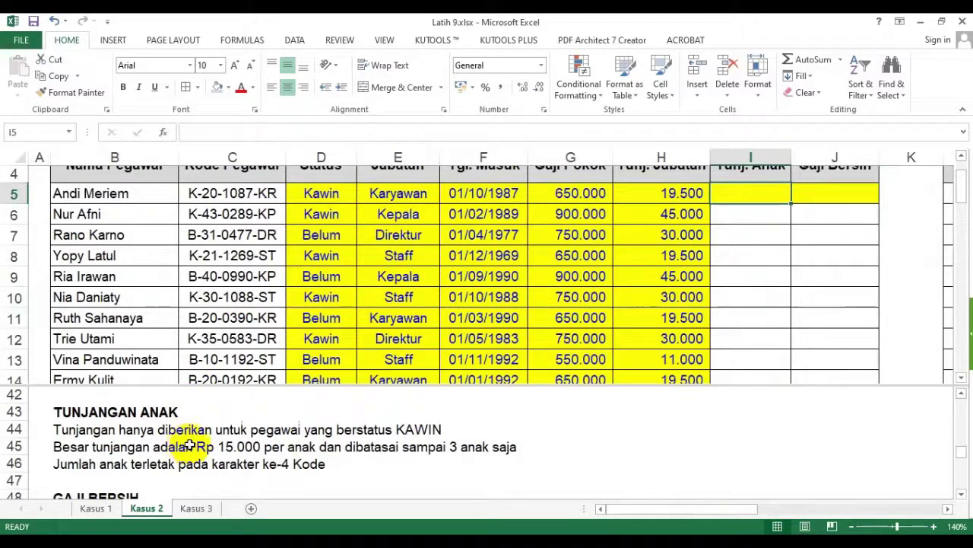
scroll(739, 213, "up", 1)
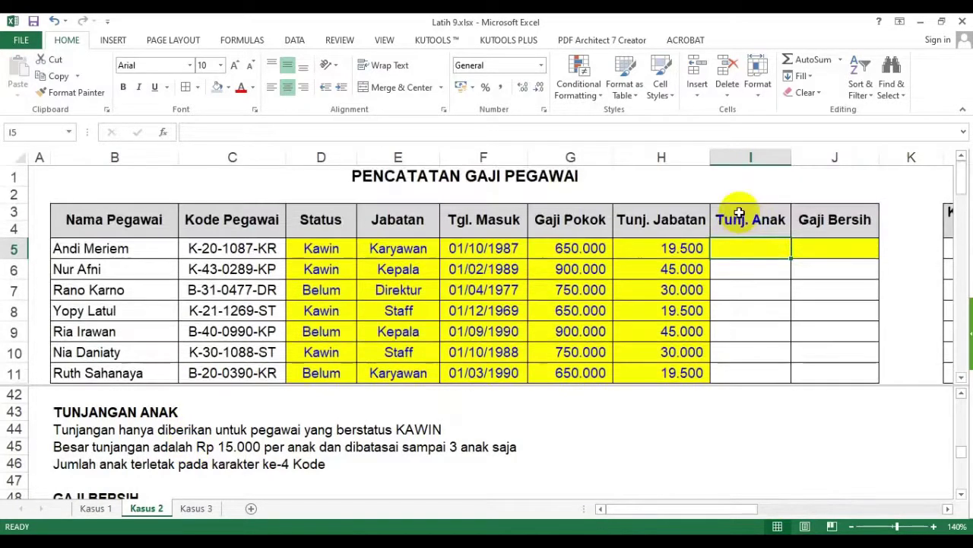
type("=if(")
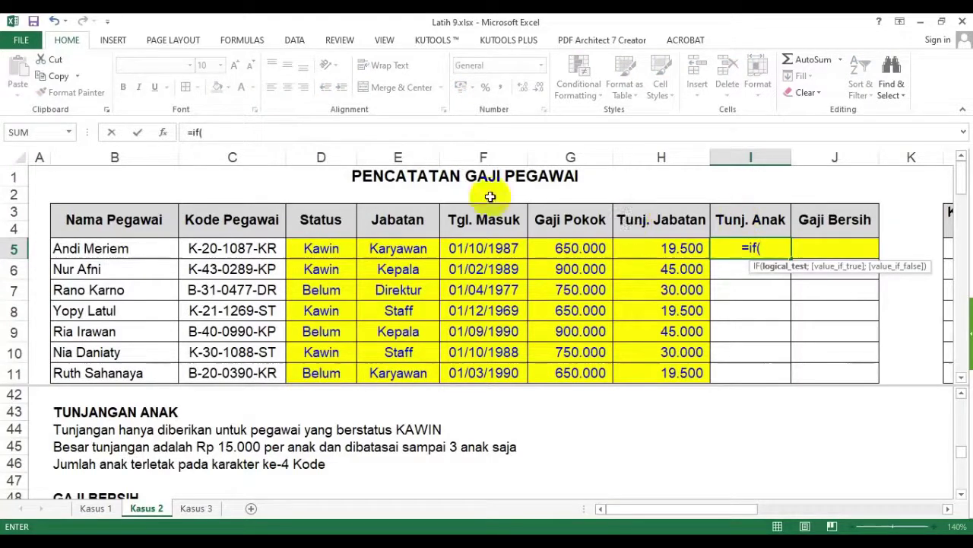
left_click(316, 247)
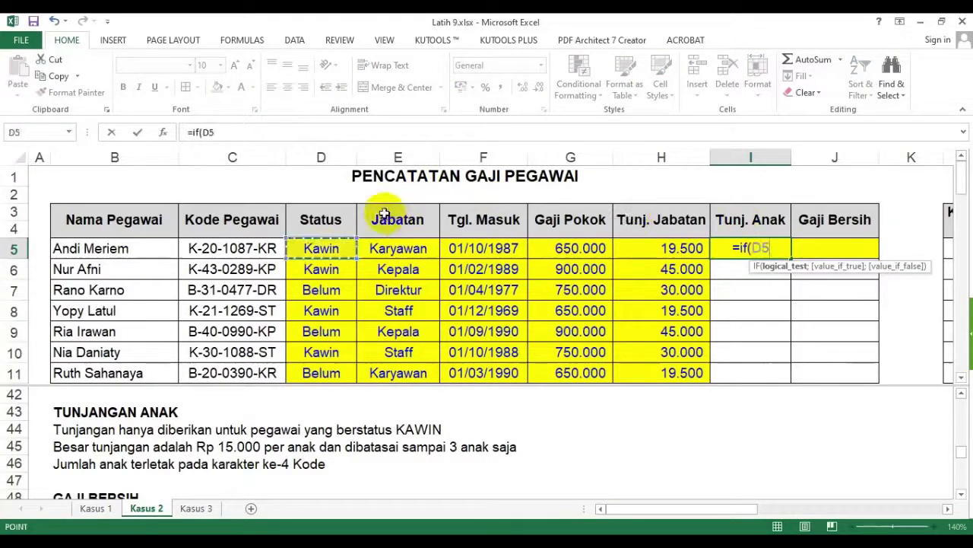
type("=\"")
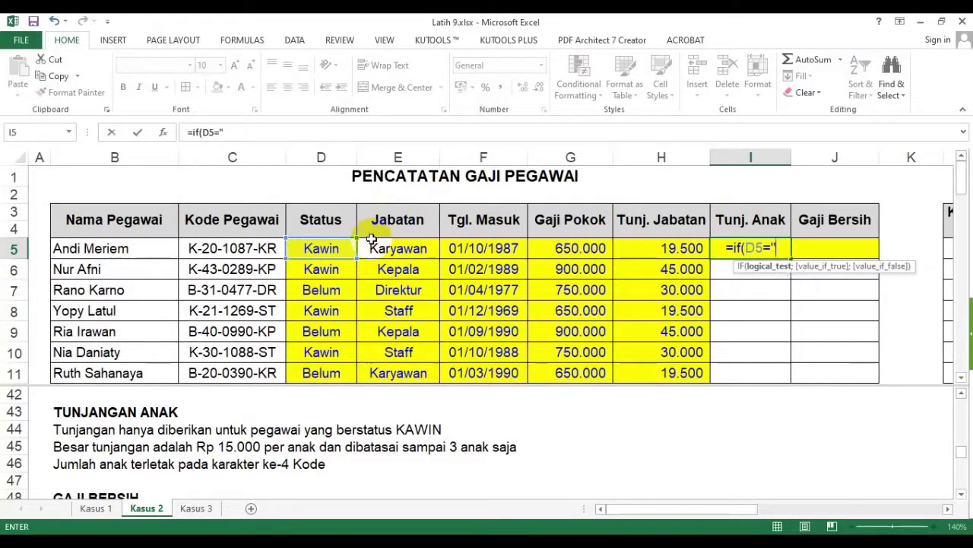
type("Kawin")
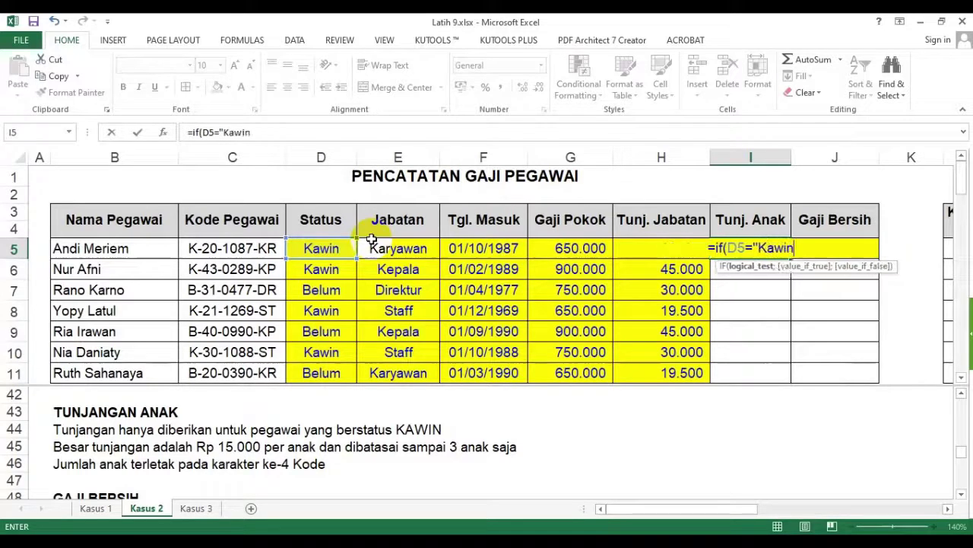
type("\";")
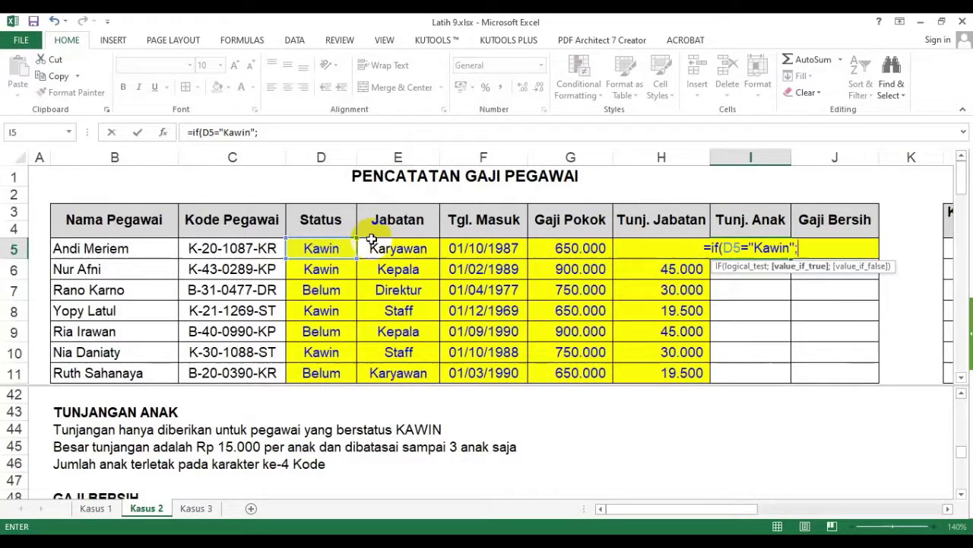
type("15000")
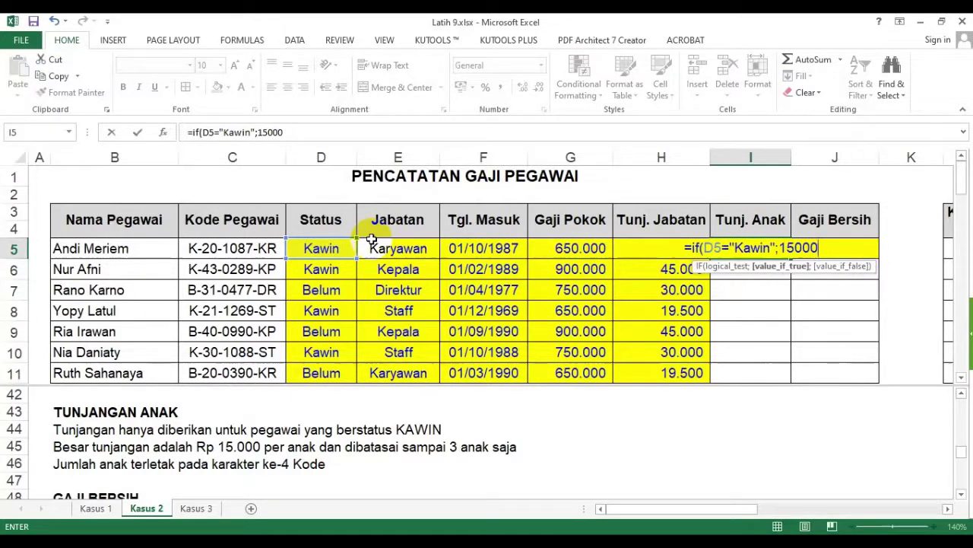
type(";0")
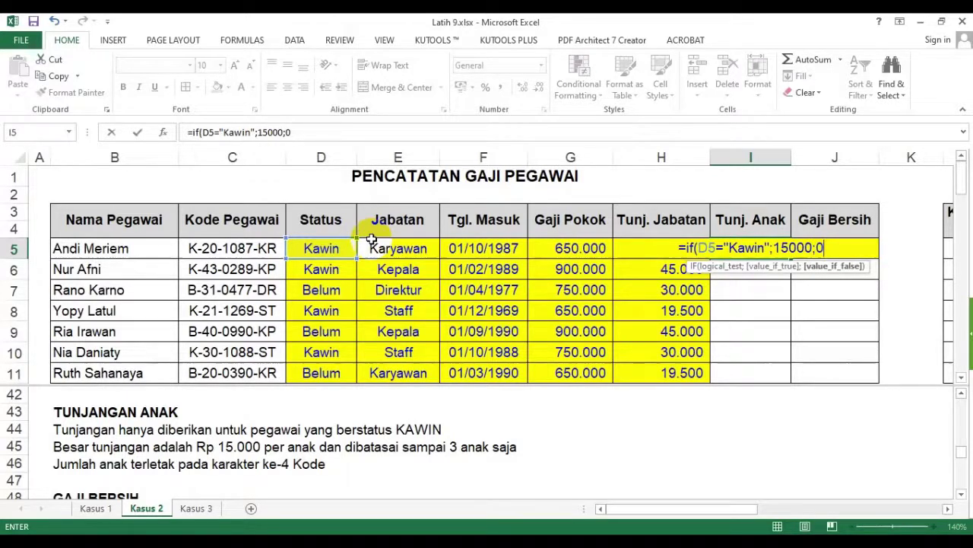
type(")*")
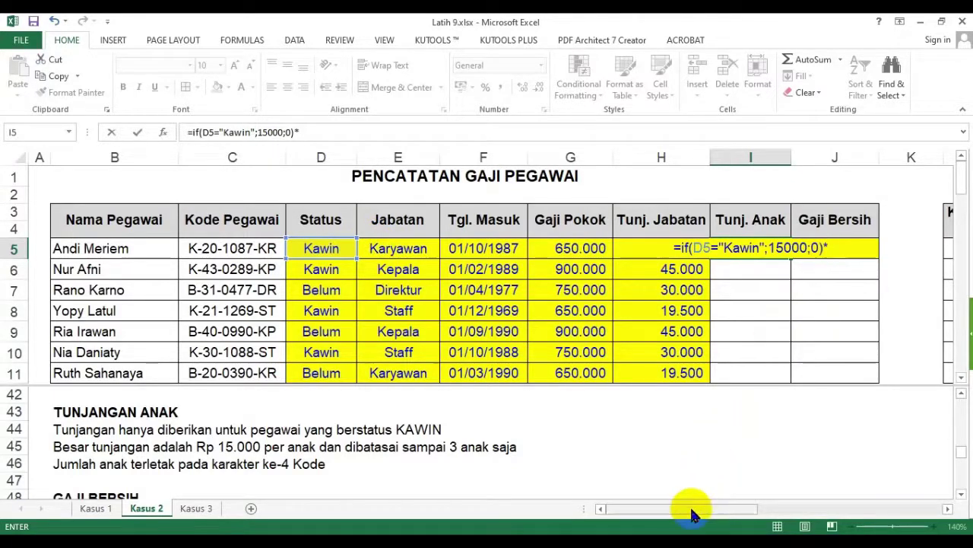
left_click_drag(691, 509, 788, 517)
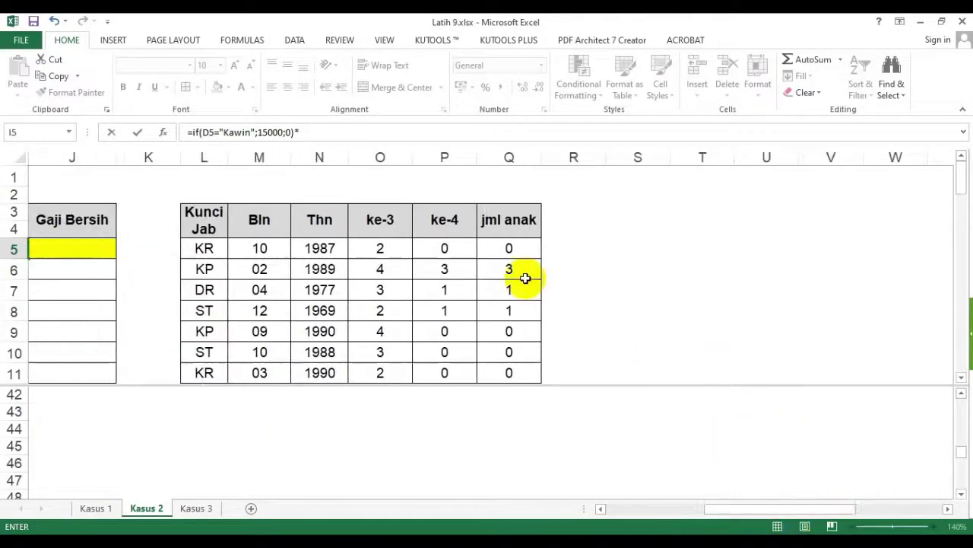
left_click(511, 248)
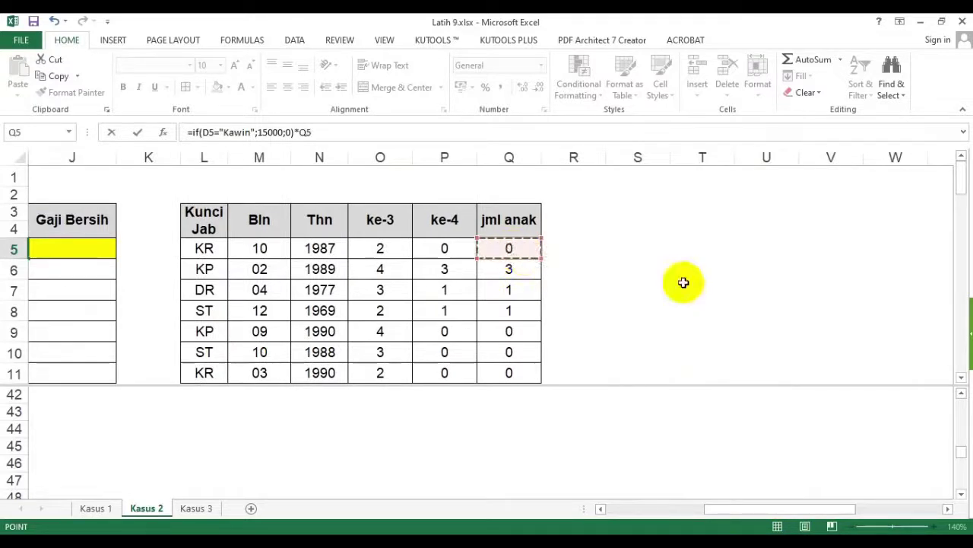
key("Return")
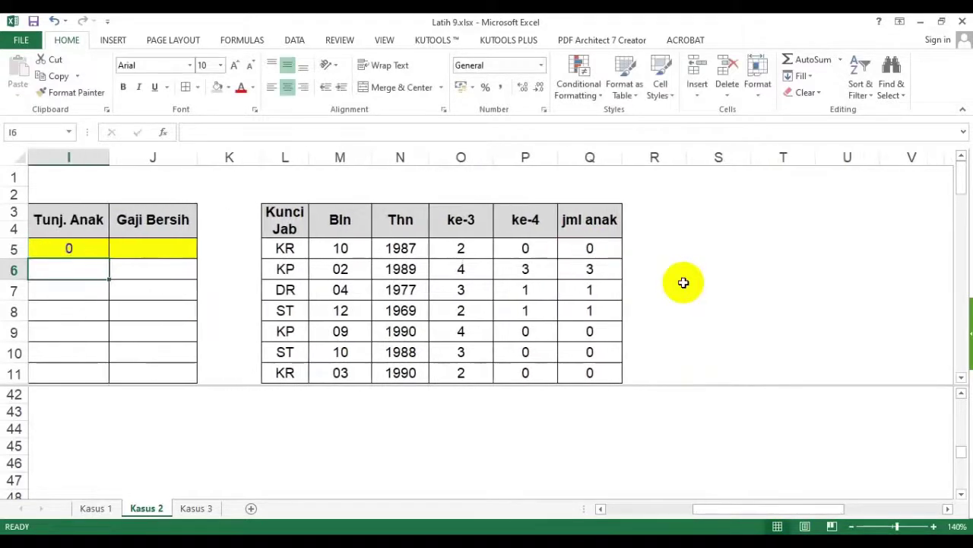
Step: Check the Tunj. Anak formula in I5 against the employee code, and fill it down to row 19
left_click_drag(694, 514, 644, 504)
left_click(499, 251)
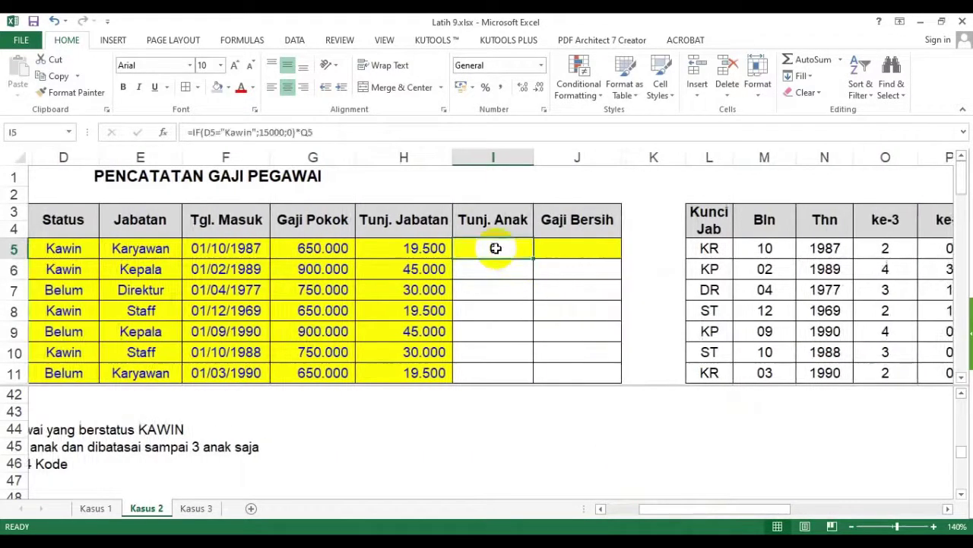
left_click_drag(656, 514, 648, 499)
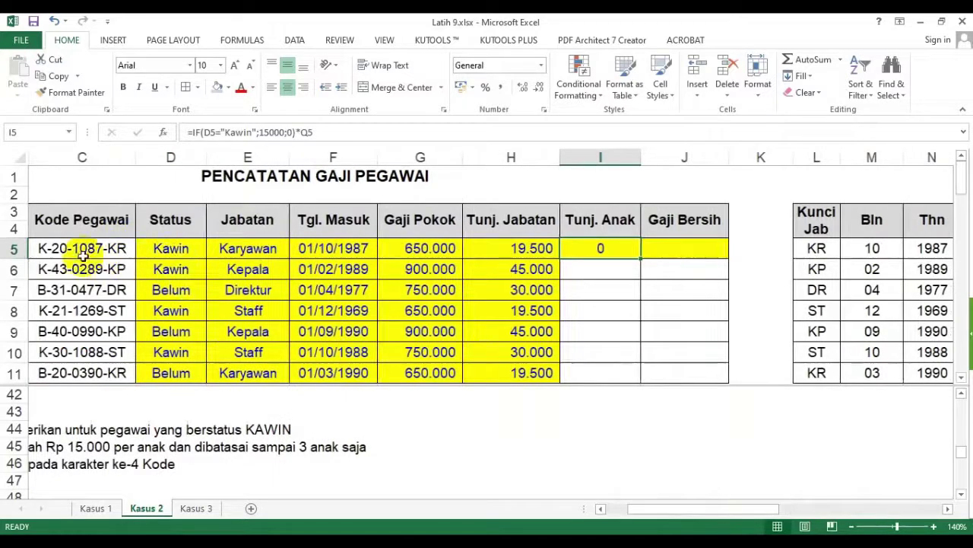
double_click(643, 258)
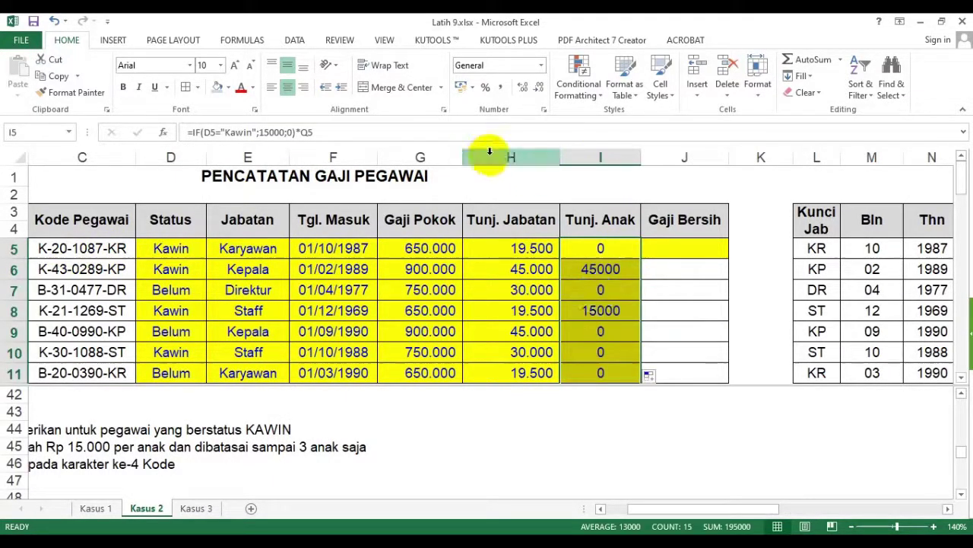
Step: Format the Tunj. Anak values with thousands separators and no decimal places
left_click(500, 86)
left_click(539, 88)
left_click(541, 89)
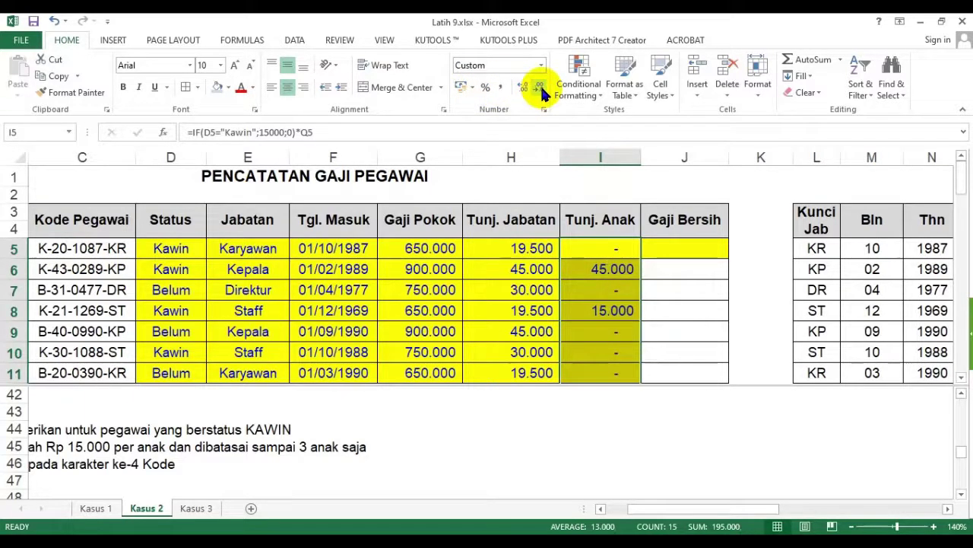
left_click(617, 334)
Step: Read the Gaji Bersih rule and enter the formula =G5+H5+I5 in the first Gaji Bersih cell, J5
left_click_drag(632, 518, 612, 517)
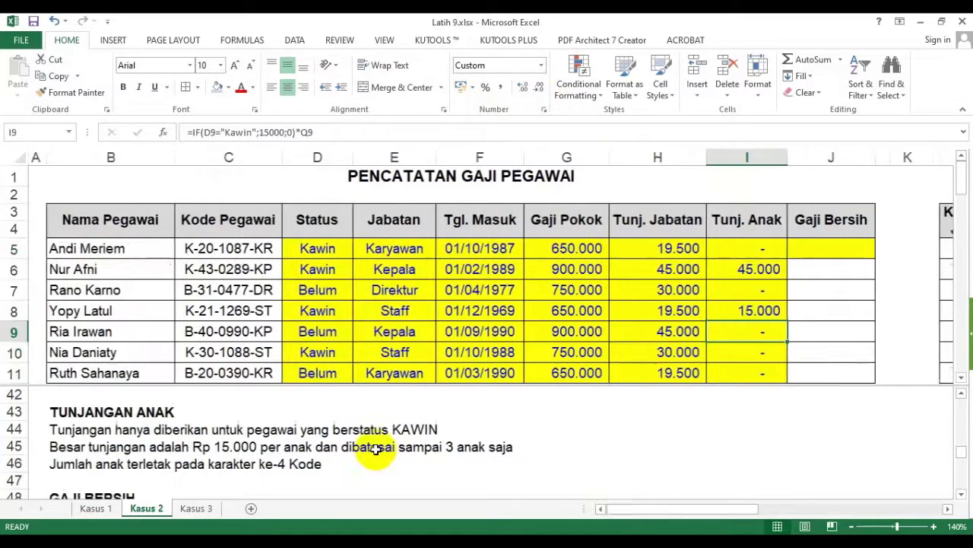
scroll(223, 406, "down", 1)
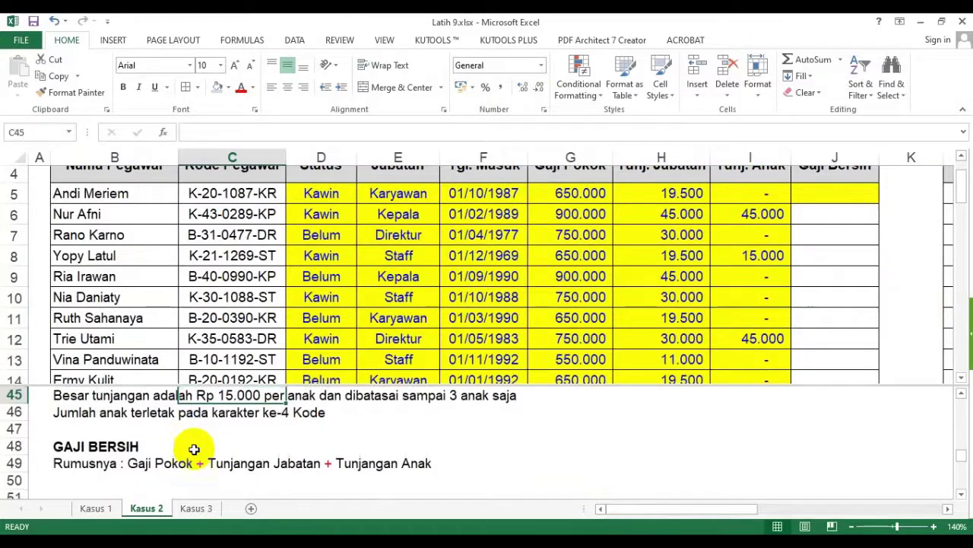
scroll(735, 365, "up", 1)
left_click(844, 195)
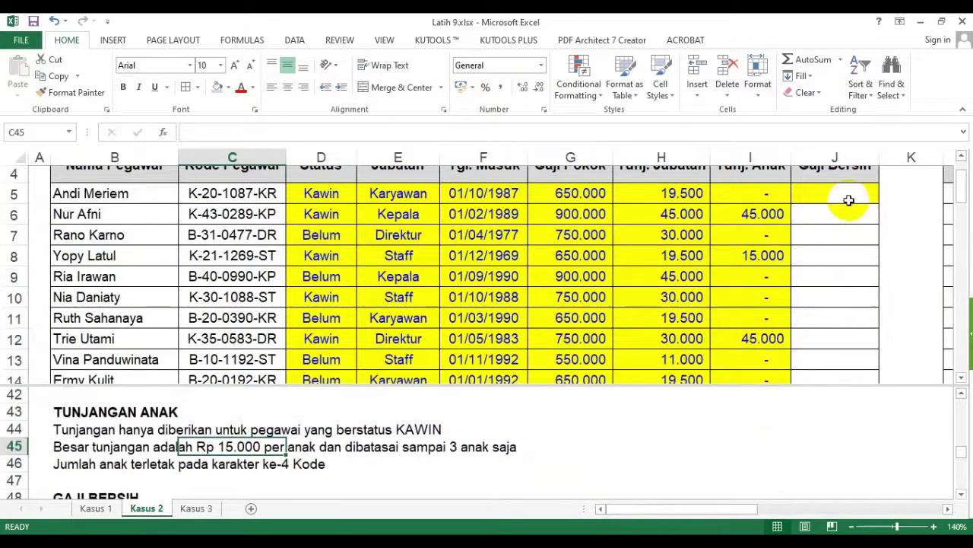
scroll(847, 200, "up", 1)
type("=")
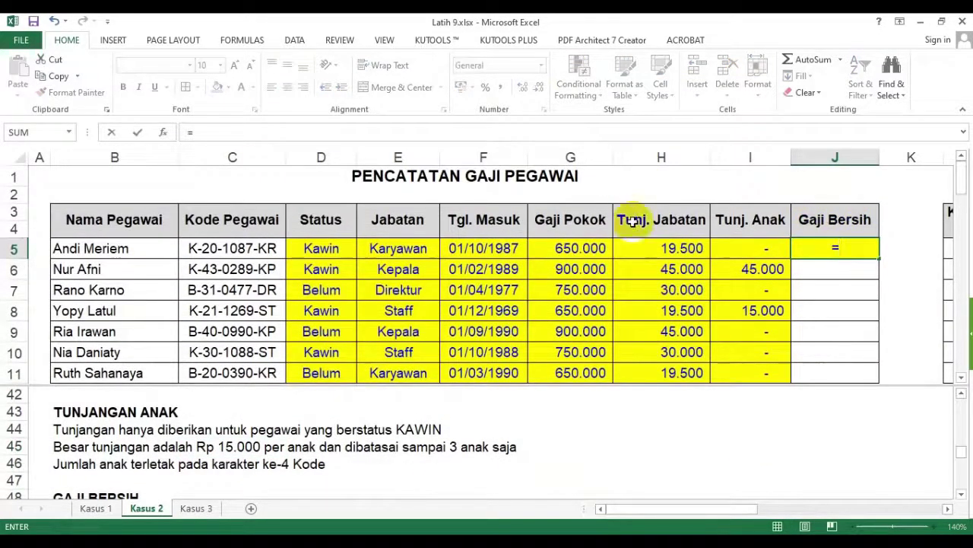
left_click(581, 249)
type("+")
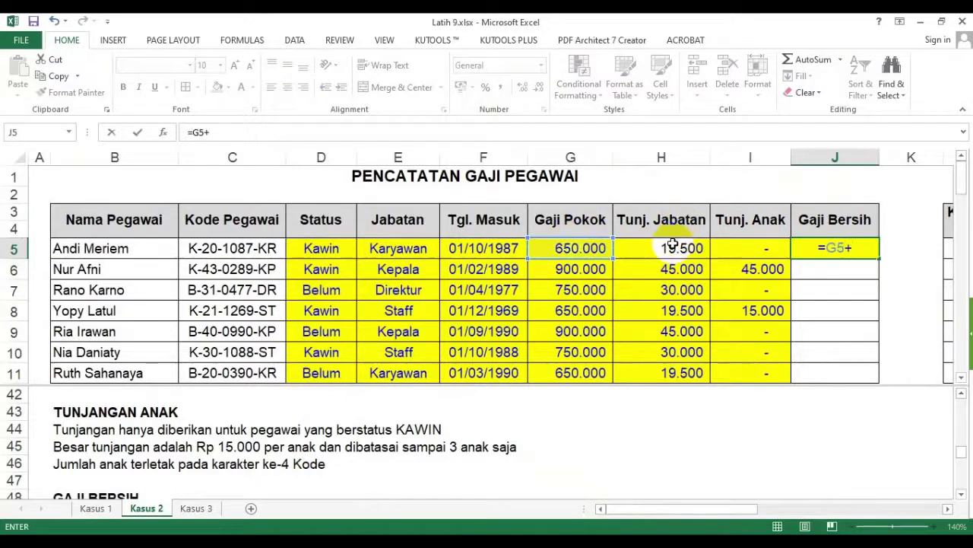
left_click(673, 244)
type("+")
left_click(749, 249)
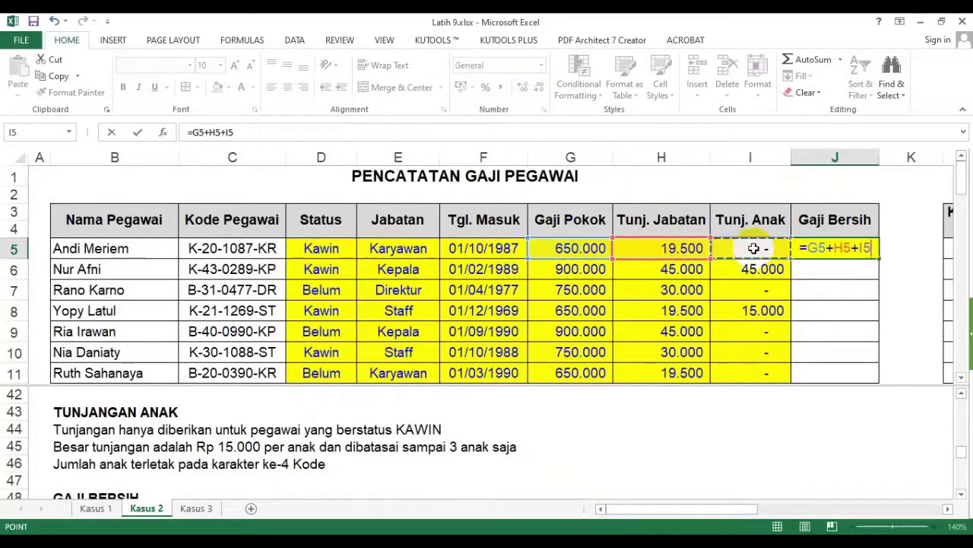
key("ctrl+Return")
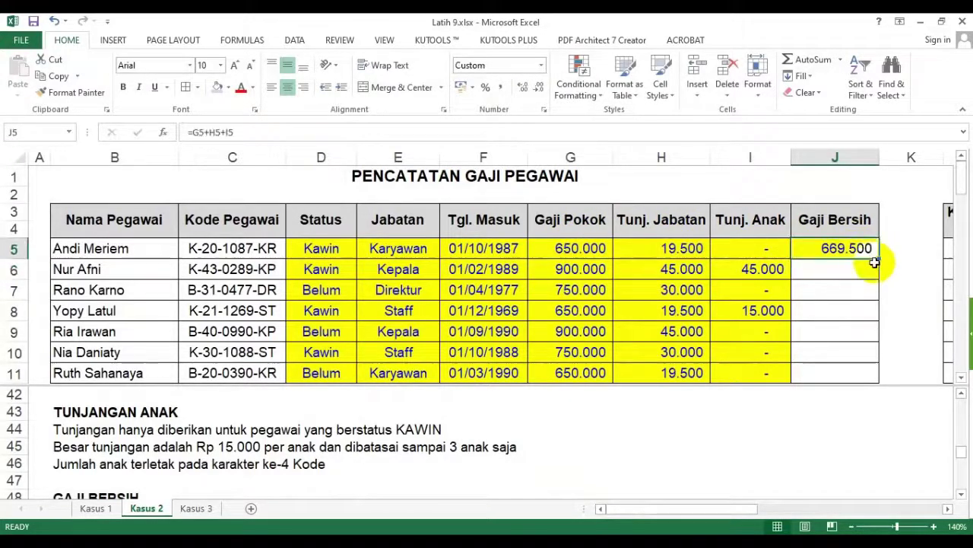
Step: Fill the Gaji Bersih formula from J5 down to row 19 and check the completed column
double_click(879, 261)
scroll(797, 289, "down", 4)
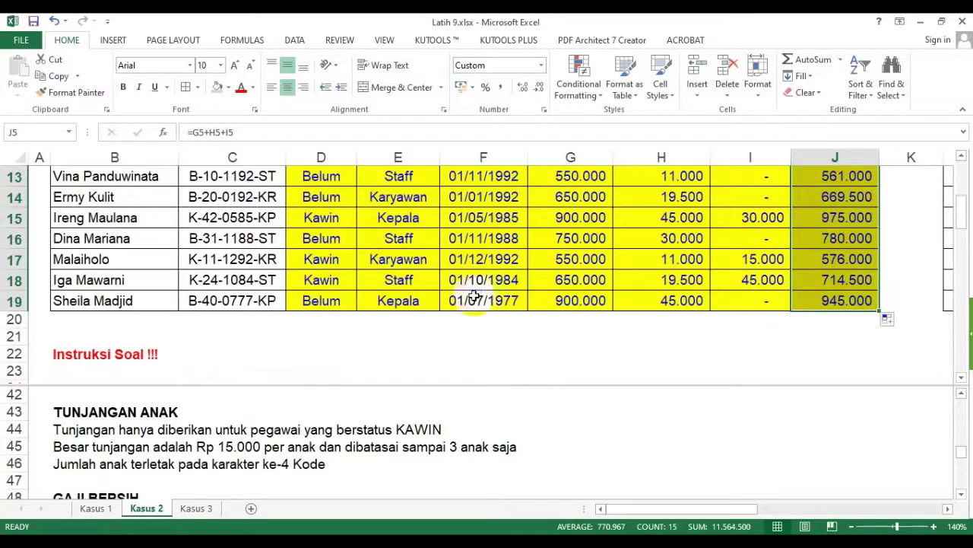
scroll(473, 295, "up", 4)
left_click(419, 270)
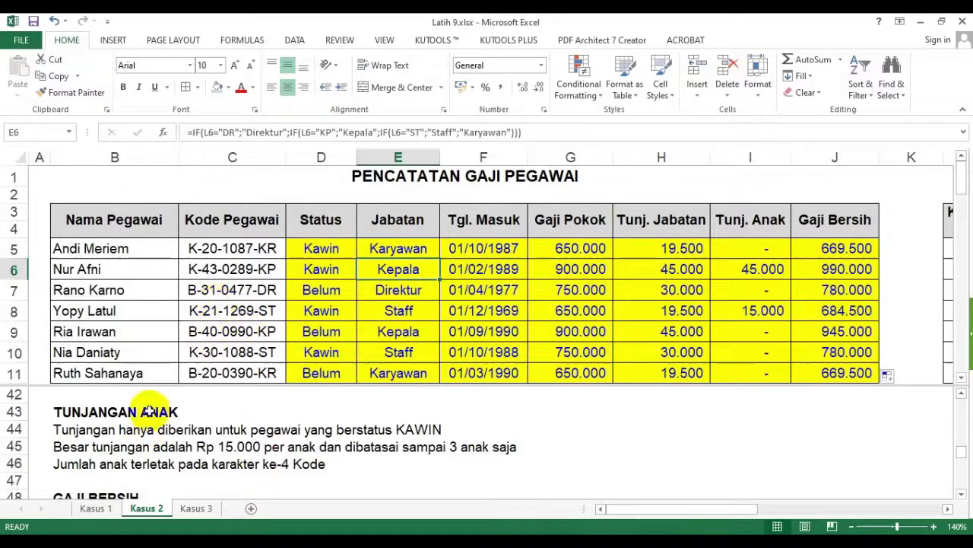
left_click(97, 508)
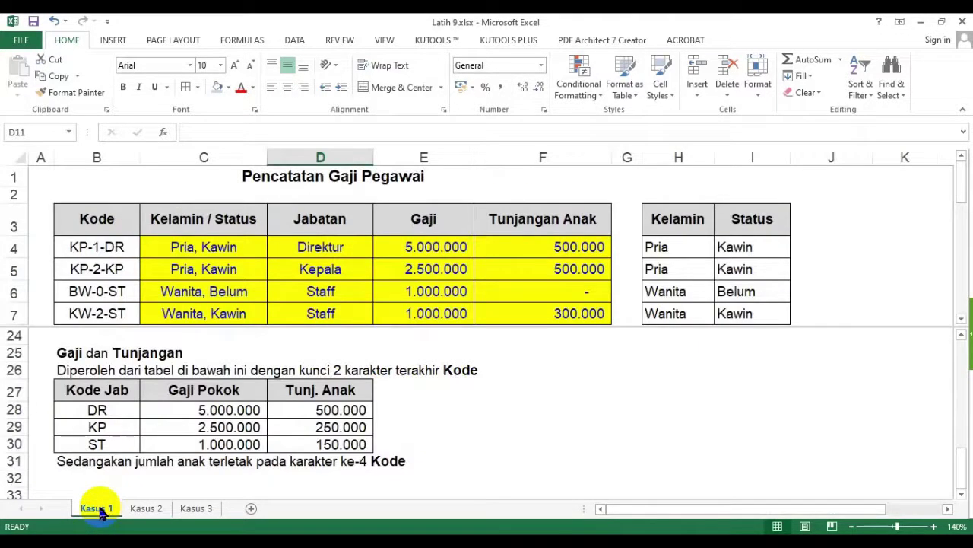
left_click(146, 508)
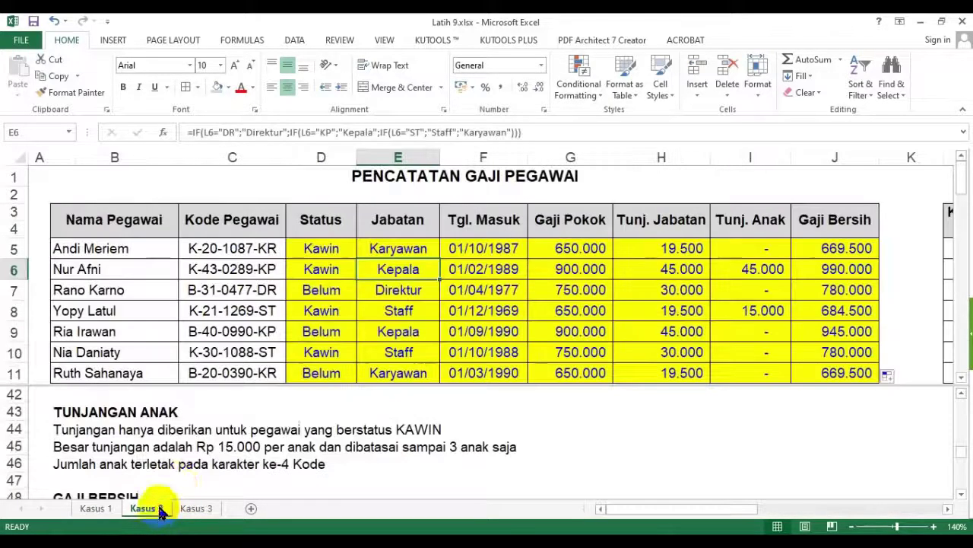
left_click(339, 372)
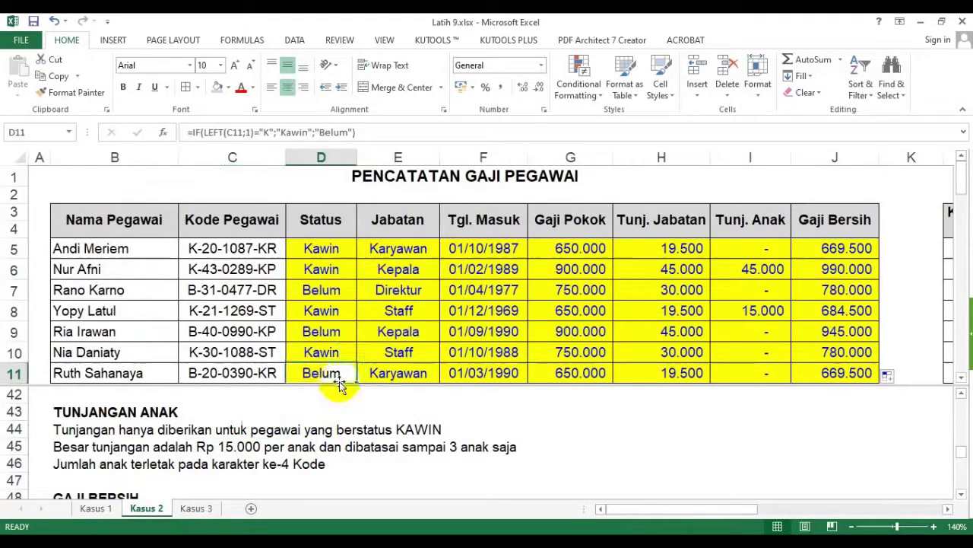
left_click(298, 407)
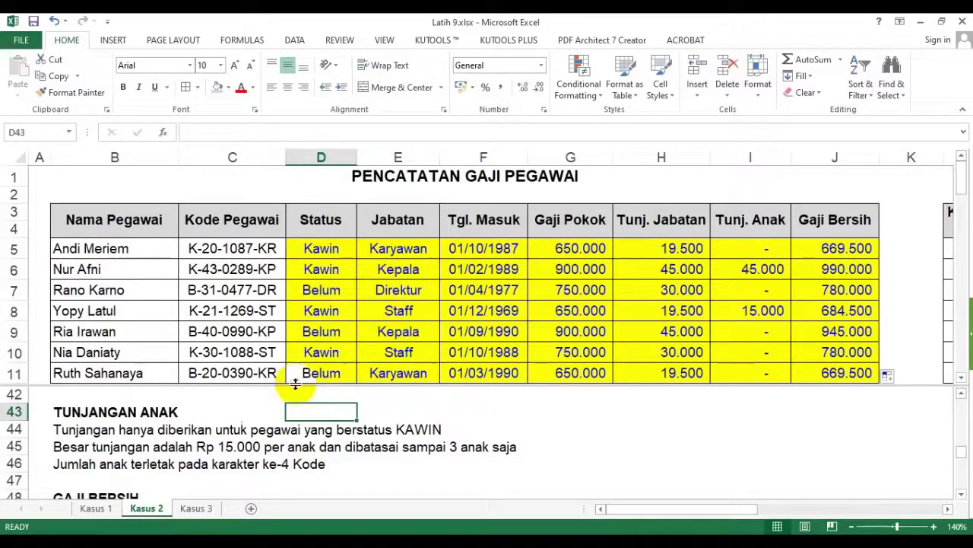
Step: Remove the horizontal window split from the Kasus 2 sheet and look through the finished table
double_click(295, 385)
left_click(271, 428)
scroll(270, 424, "down", 9)
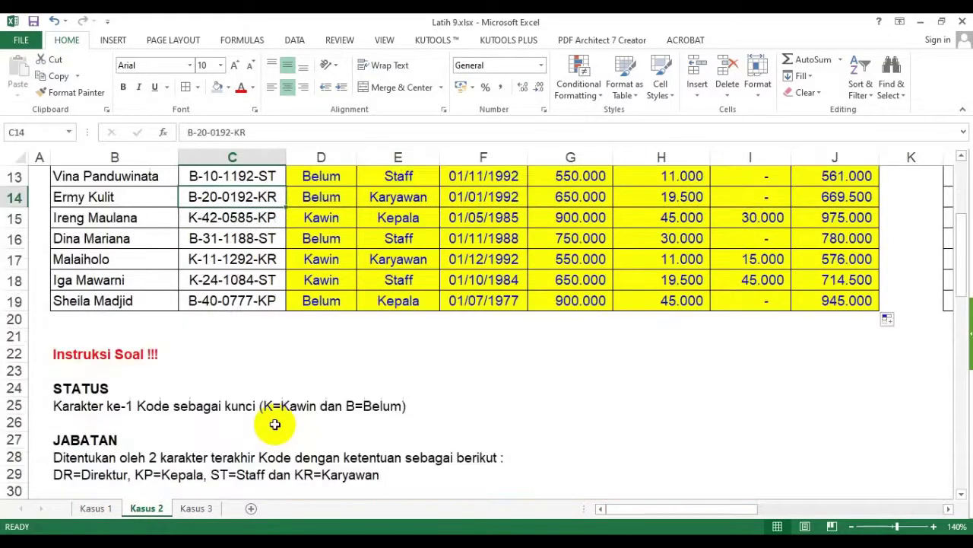
scroll(268, 418, "down", 9)
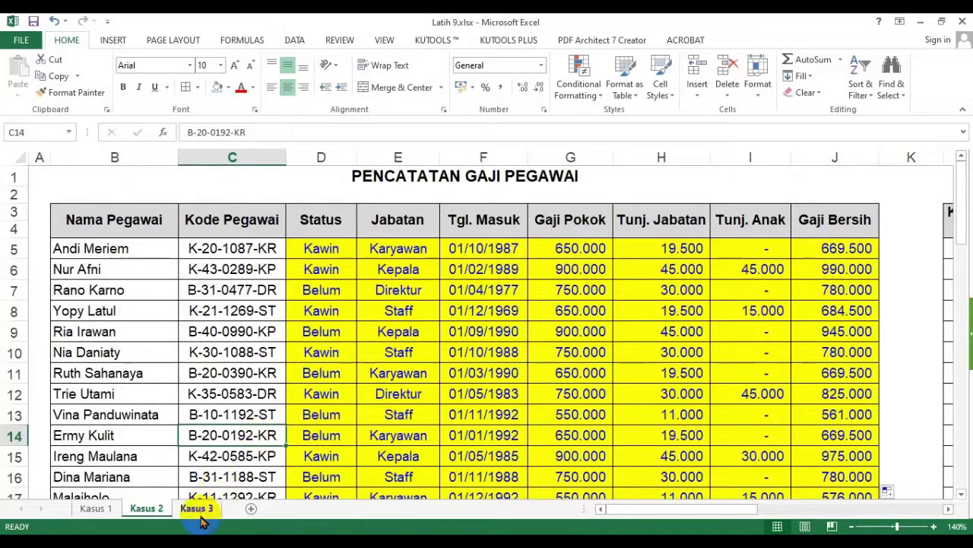
Step: Open the Kasus 3 sheet and set its zoom to 140%, with the whole payroll table in view
left_click(200, 515)
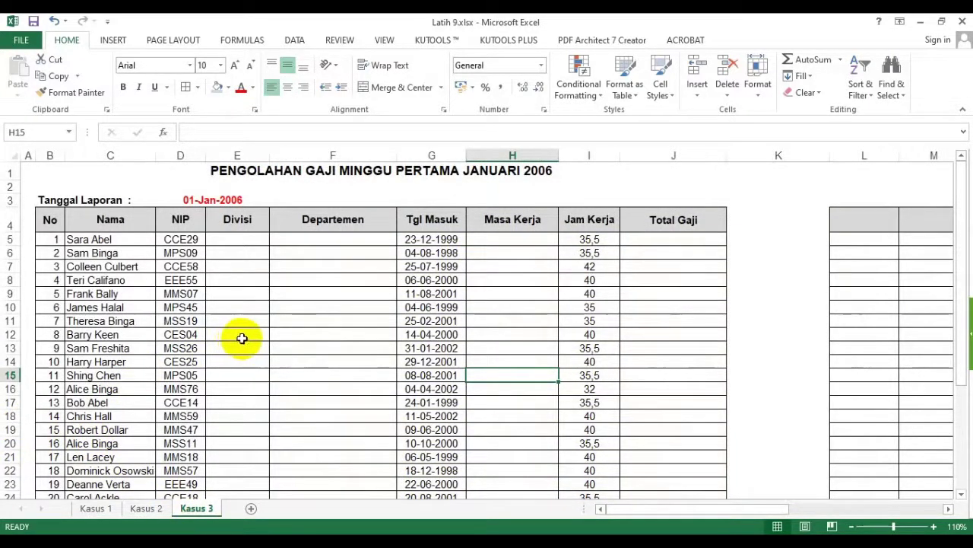
scroll(242, 338, "down", 3)
scroll(243, 337, "up", 3)
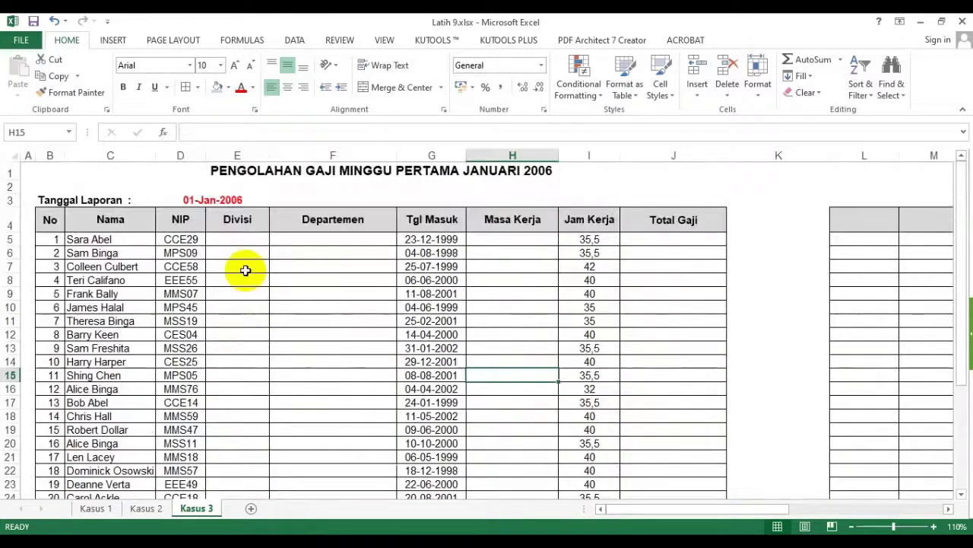
left_click(934, 527)
left_click(934, 526)
left_click(934, 526)
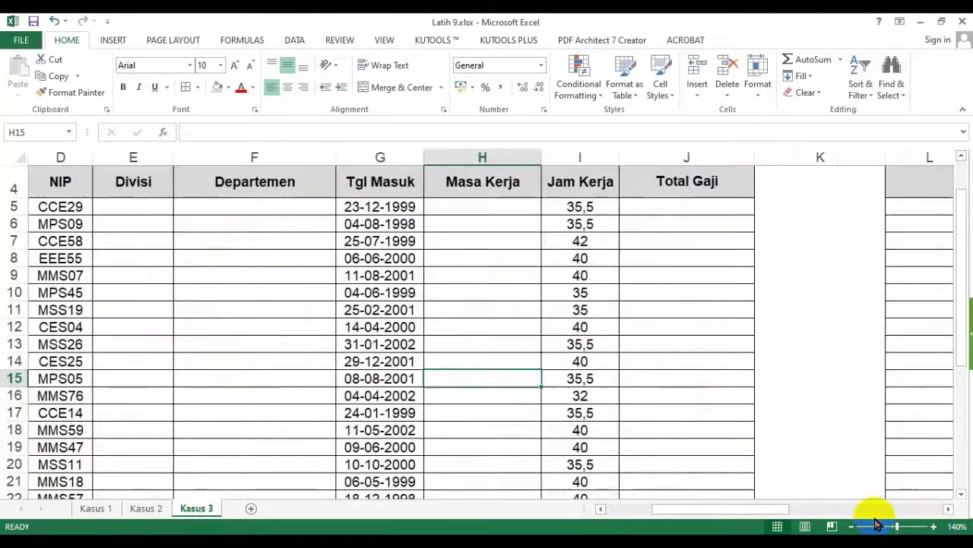
left_click_drag(765, 508, 679, 522)
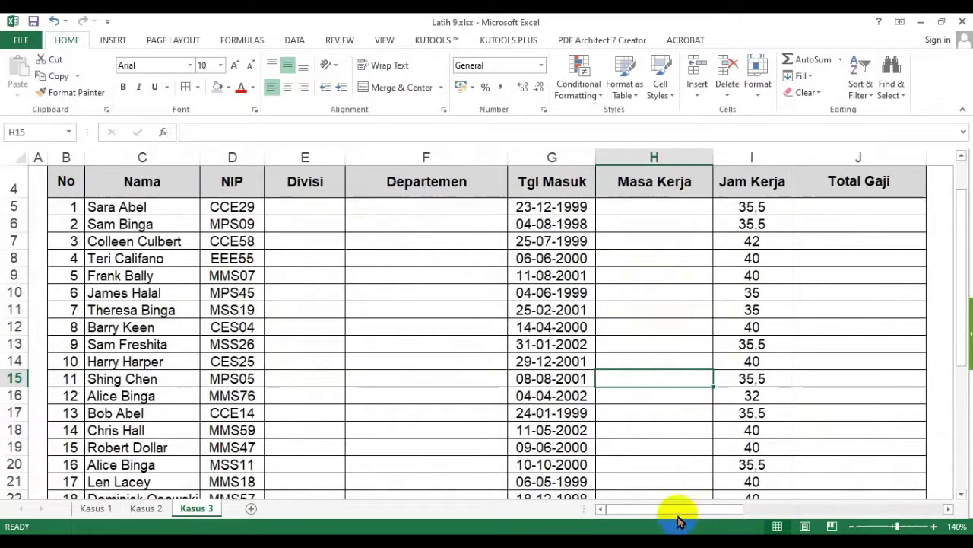
scroll(573, 434, "up", 1)
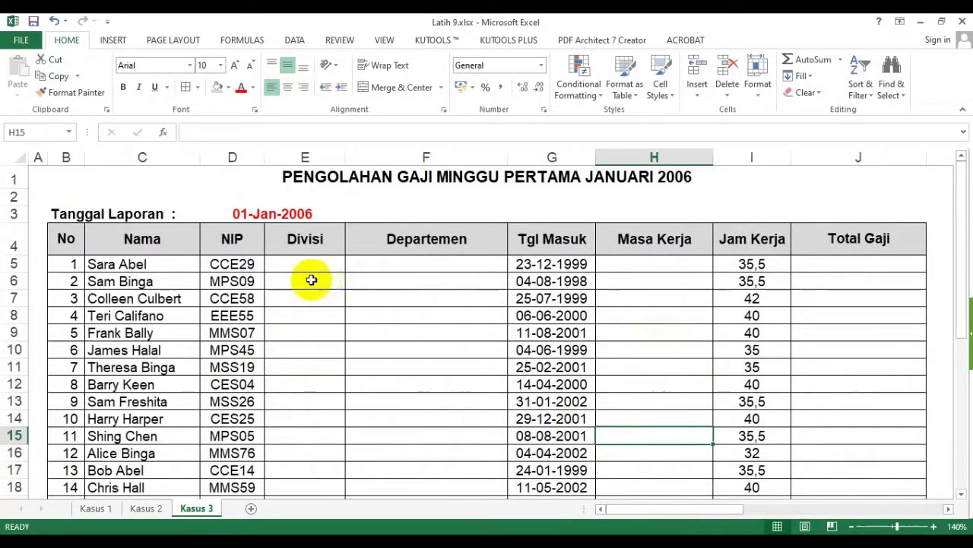
Step: Fill the first Divisi, Departemen, Masa Kerja and Total Gaji cells (E5, F5, H5, J5) with yellow
left_click(306, 264)
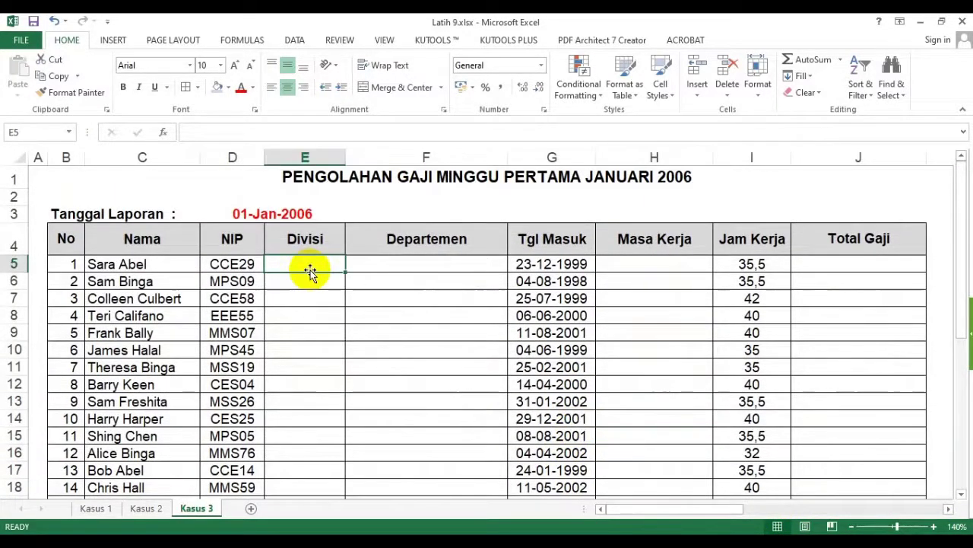
left_click(231, 88)
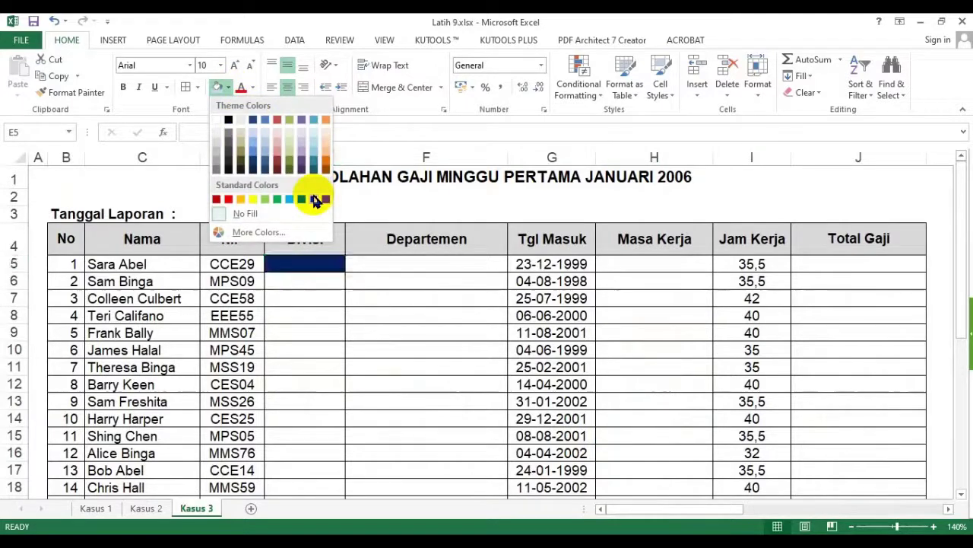
left_click(252, 199)
left_click(370, 262)
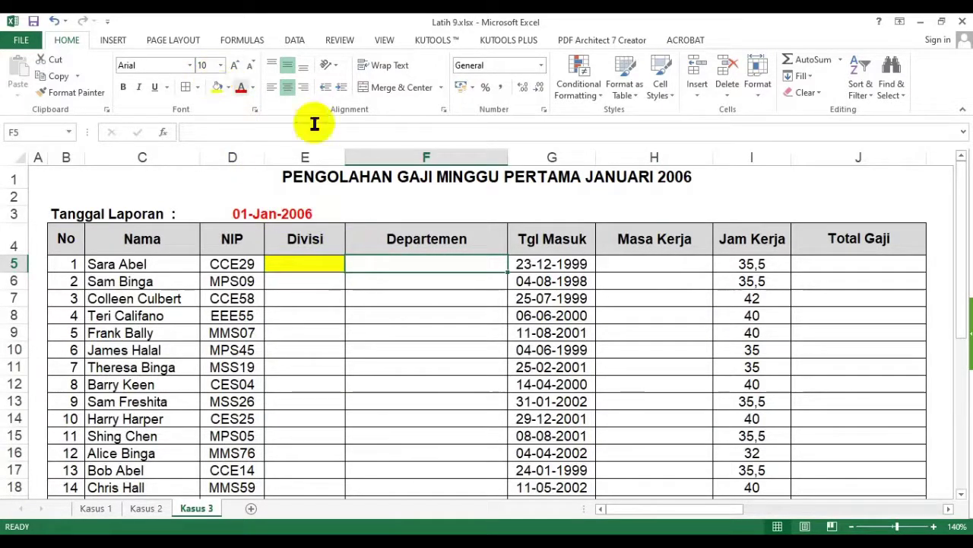
left_click(217, 88)
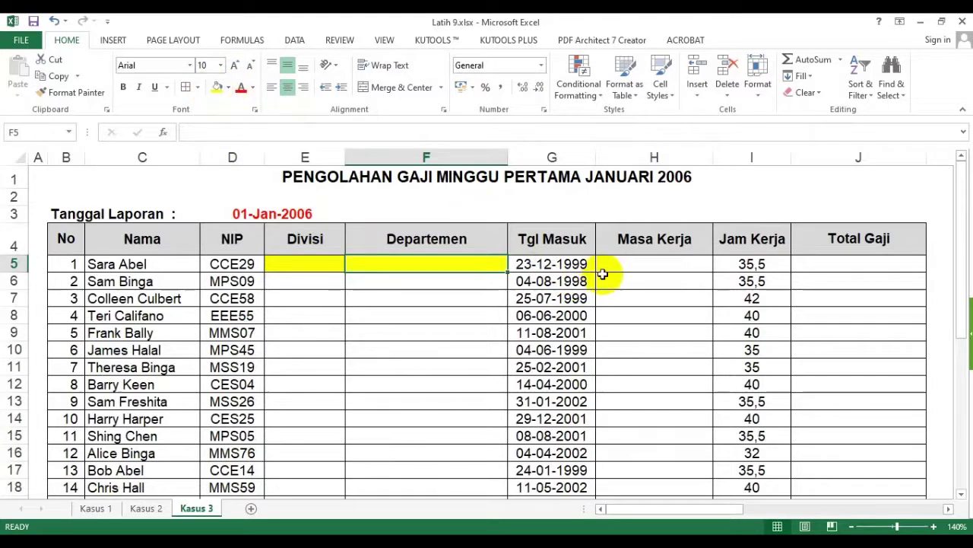
left_click(630, 263)
left_click(217, 87)
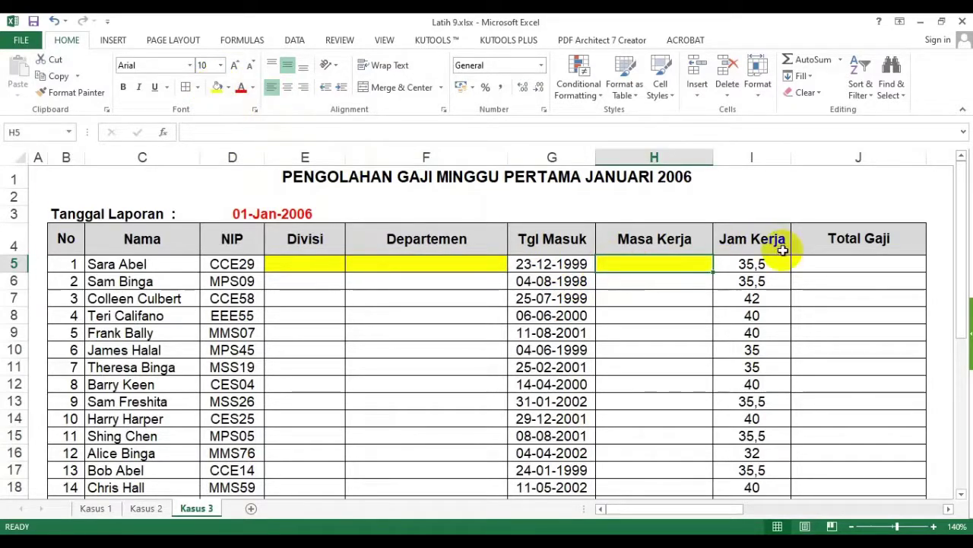
left_click(839, 264)
left_click(217, 88)
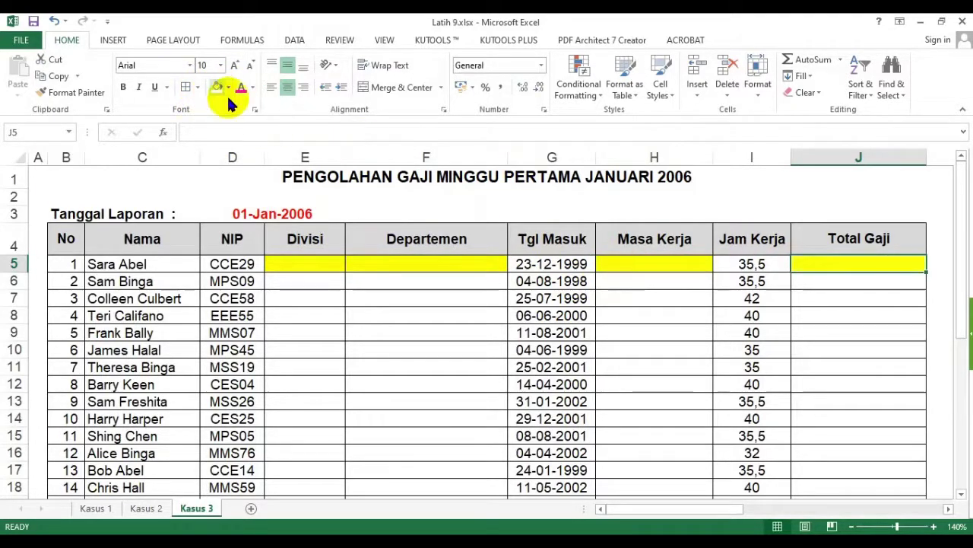
left_click(457, 348)
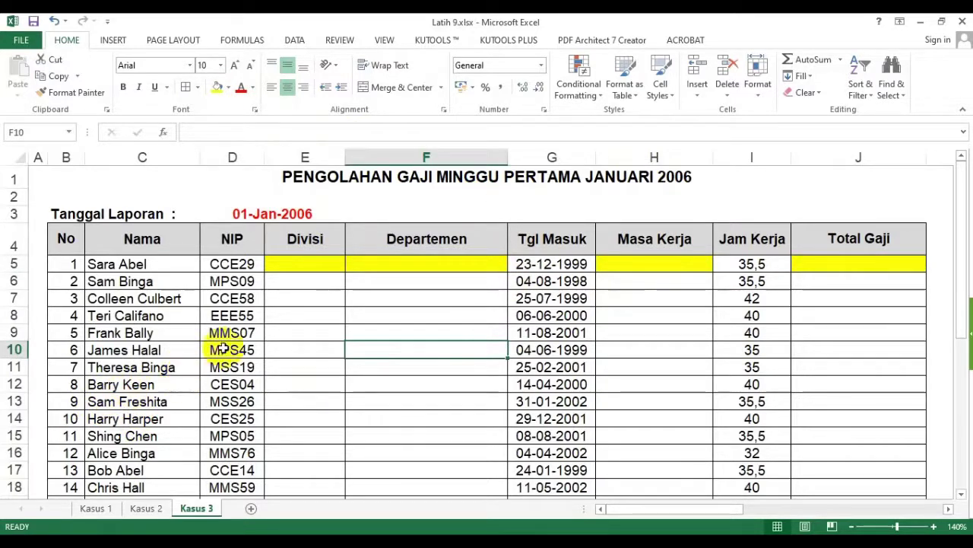
Step: Split the Kasus 3 window horizontally below row 10 and show the Instruksi Soal section in the lower pane
scroll(254, 316, "down", 4)
scroll(401, 319, "up", 4)
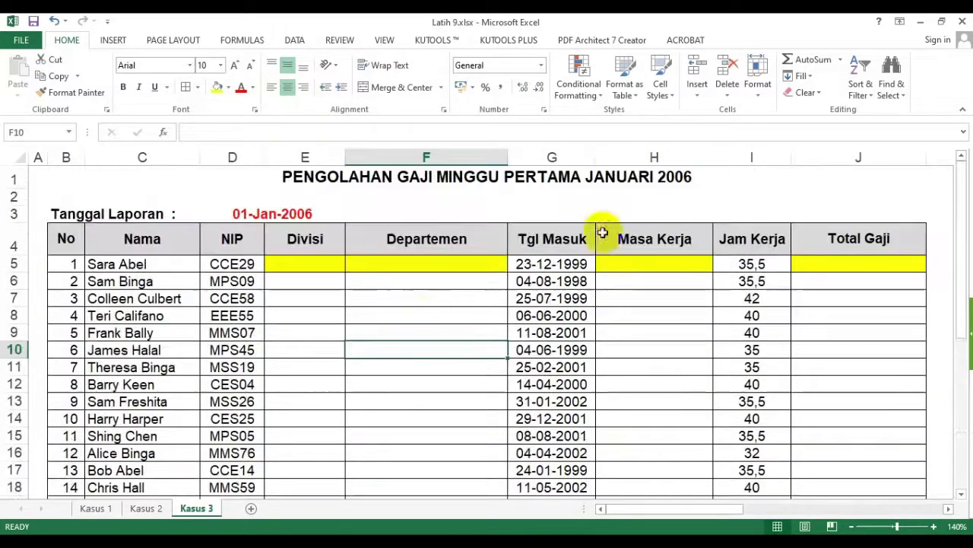
left_click(385, 41)
left_click(500, 60)
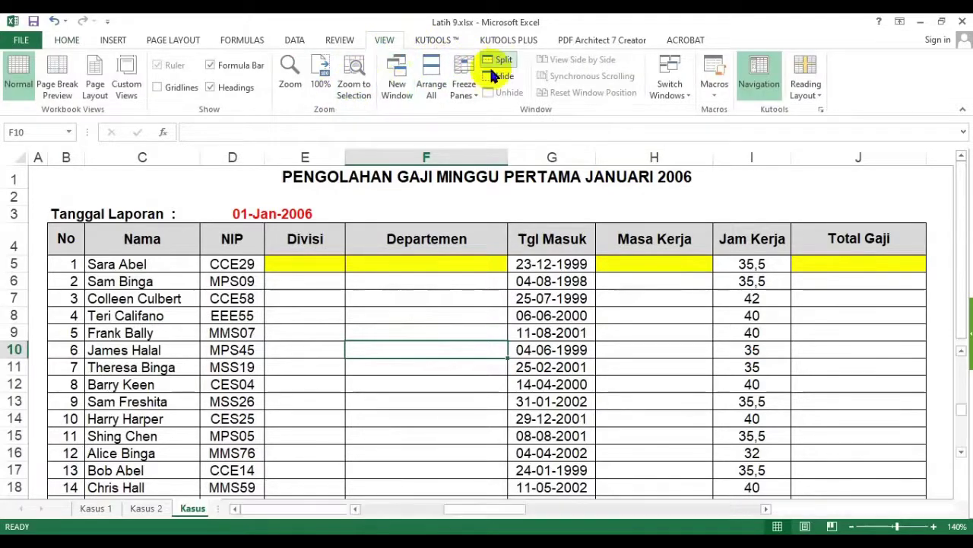
double_click(346, 264)
left_click_drag(384, 343, 383, 358)
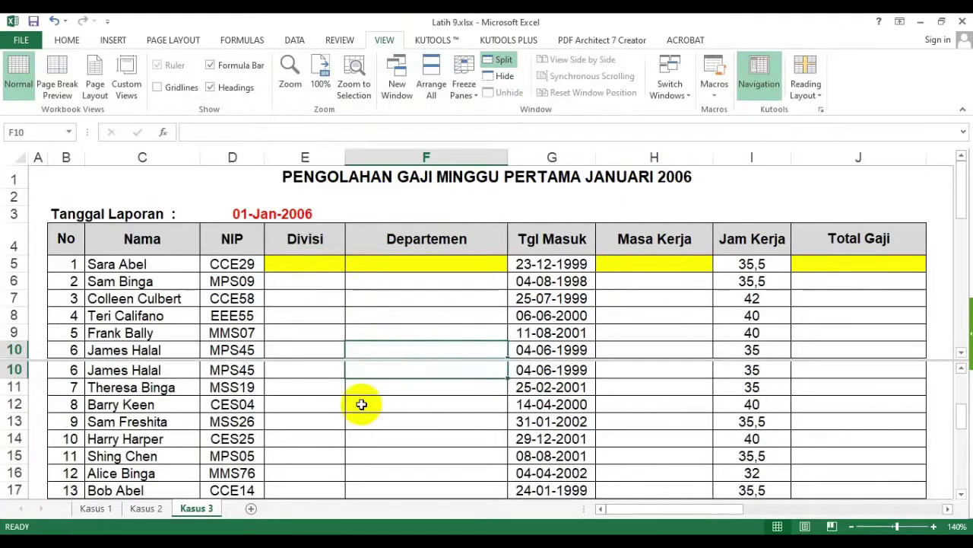
left_click(362, 418)
scroll(348, 381, "down", 7)
scroll(349, 380, "up", 1)
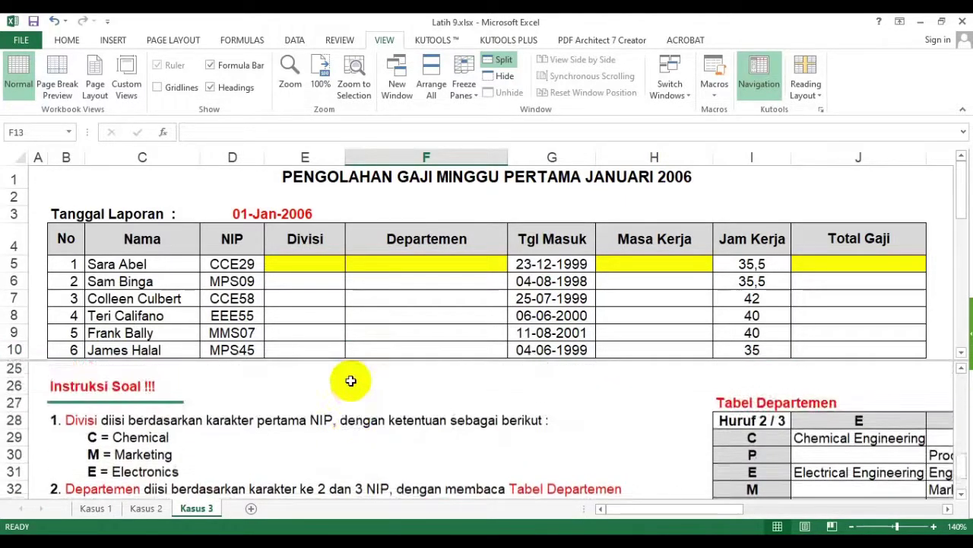
Step: Read the Divisi instruction and label the first Kolom Bantuan header cell (L4) as Ke-1
scroll(320, 384, "down", 1)
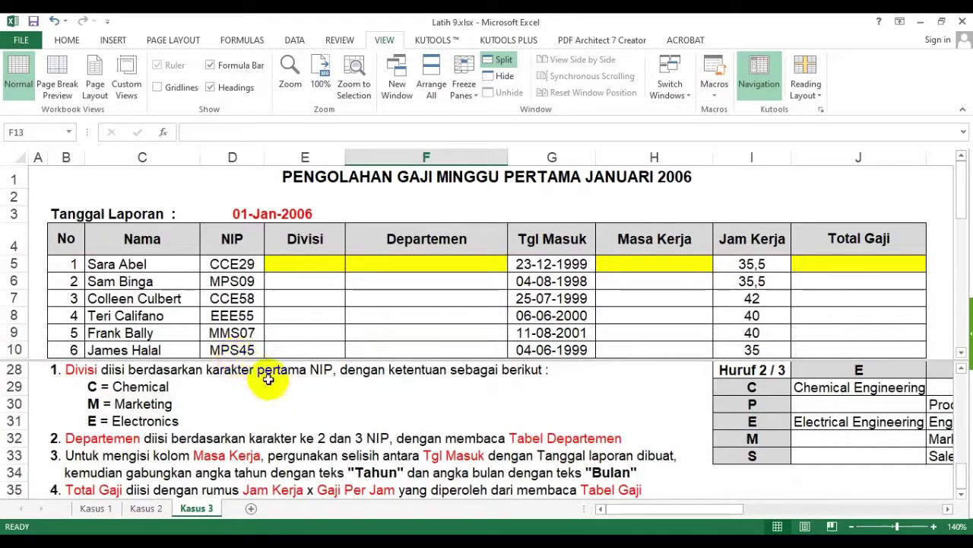
left_click_drag(149, 390, 137, 420)
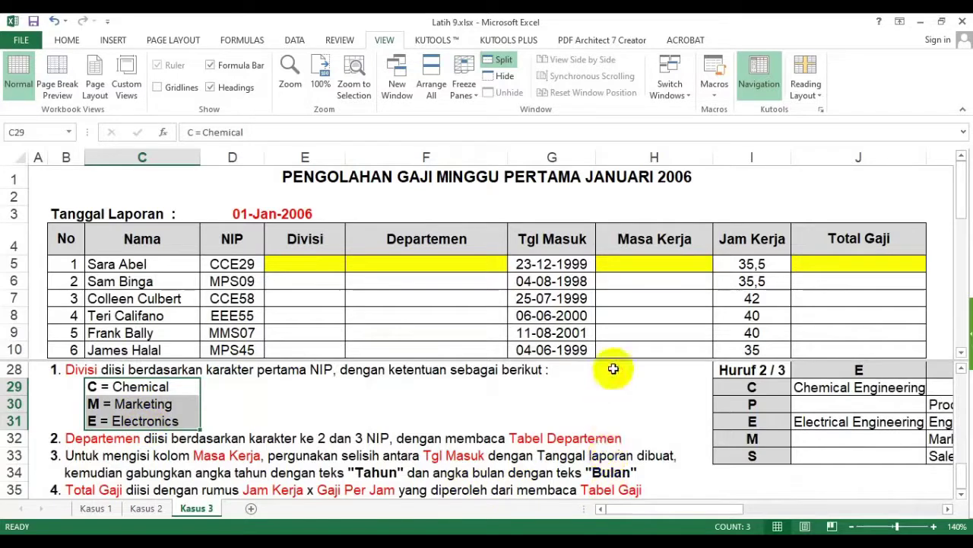
left_click(321, 264)
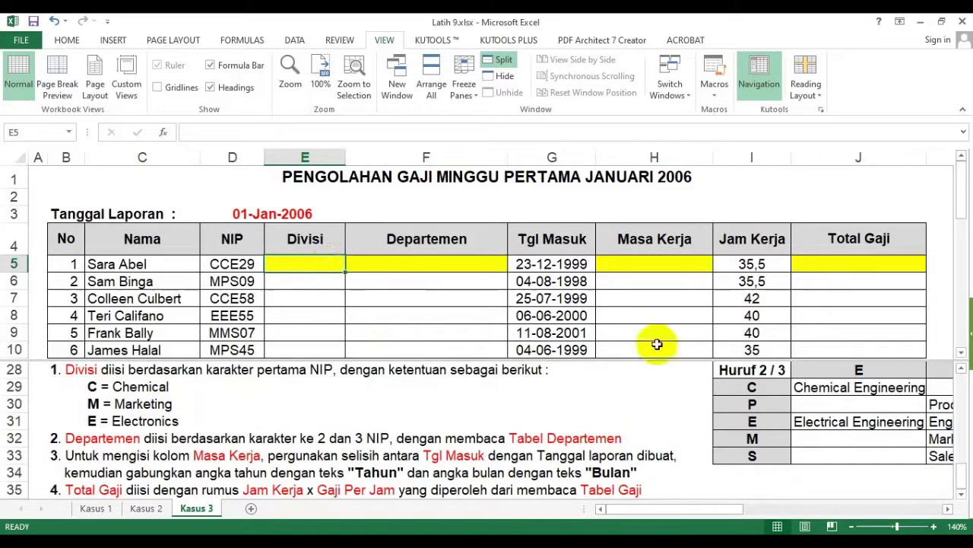
left_click_drag(738, 509, 829, 508)
left_click(629, 229)
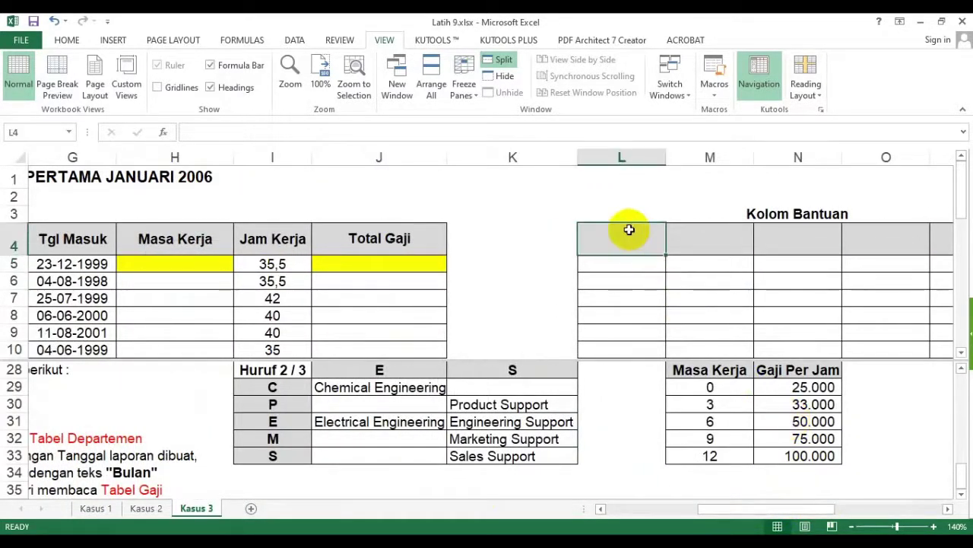
type("Ke-1")
key("Return")
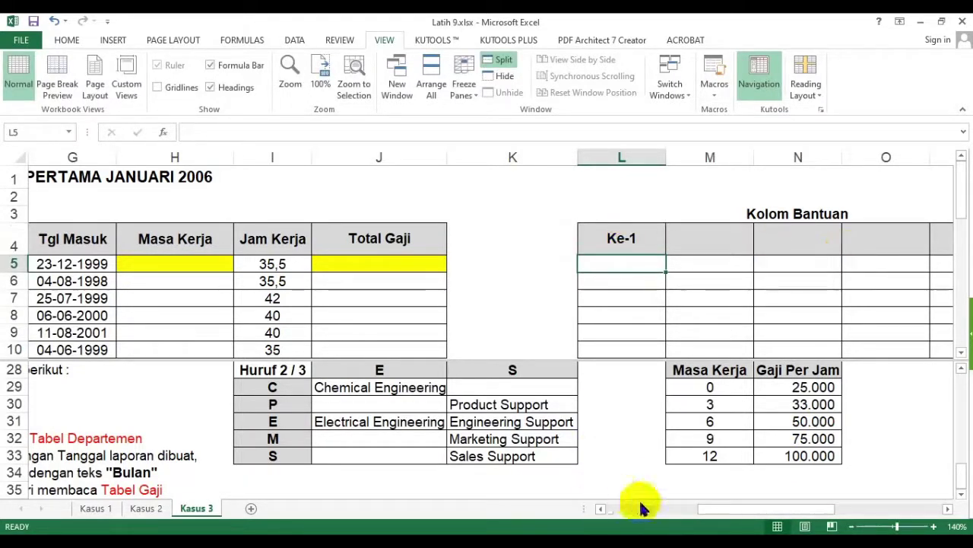
Step: Extract the first NIP character in L5 with =LEFT(D5;1) and fill the formula down through L24
left_click_drag(707, 515, 610, 515)
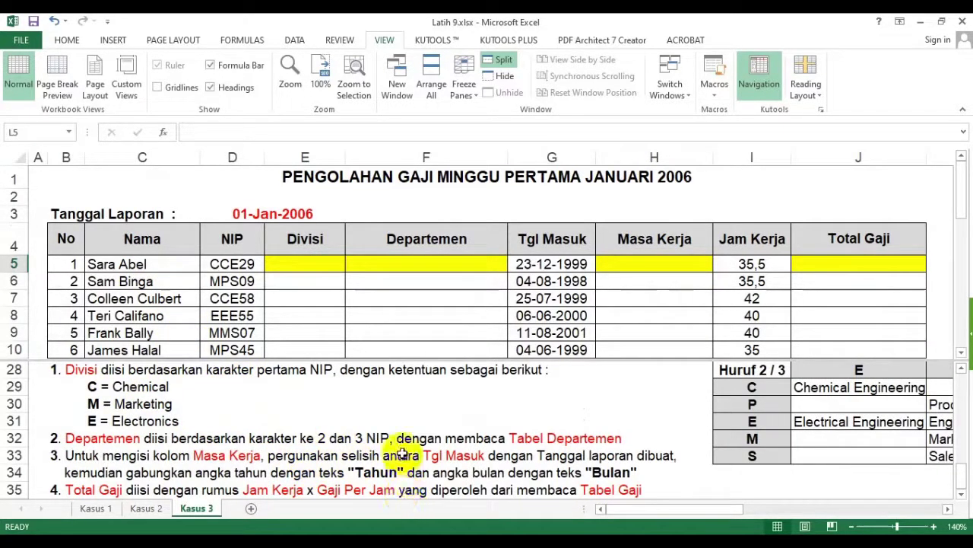
left_click_drag(622, 509, 729, 513)
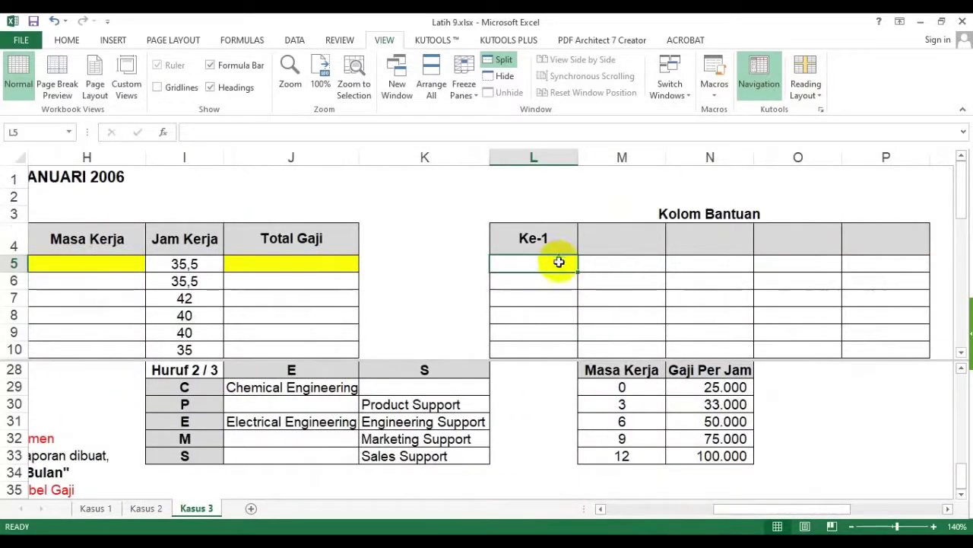
type("=left(")
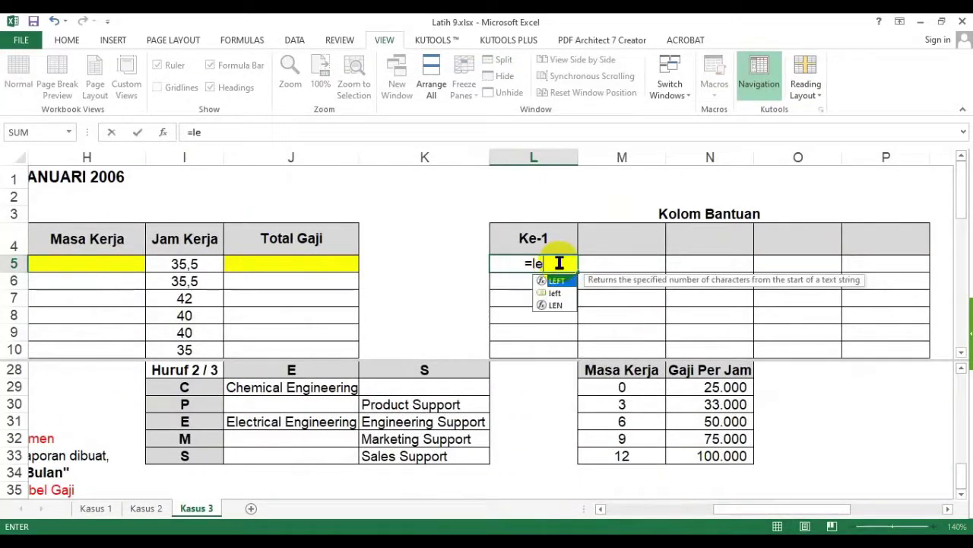
left_click(631, 508)
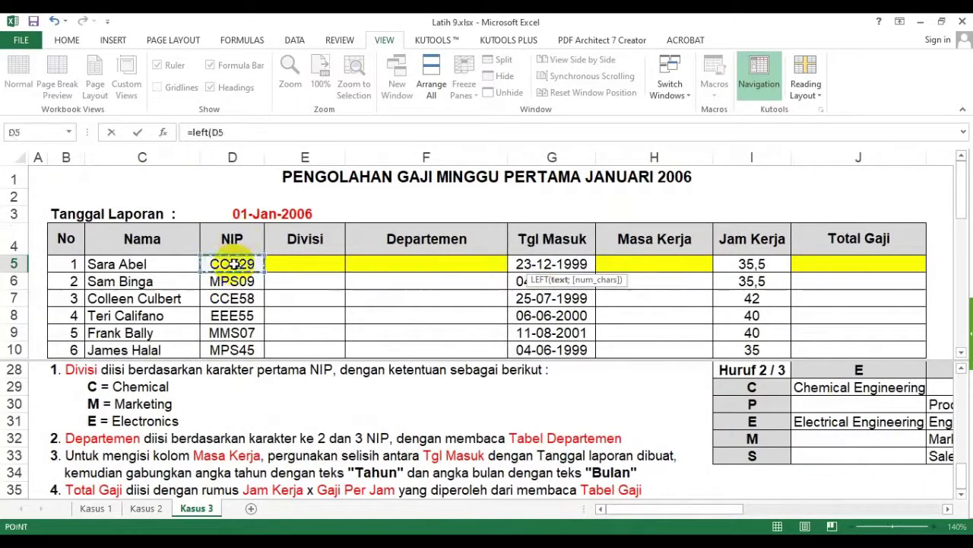
key("Return")
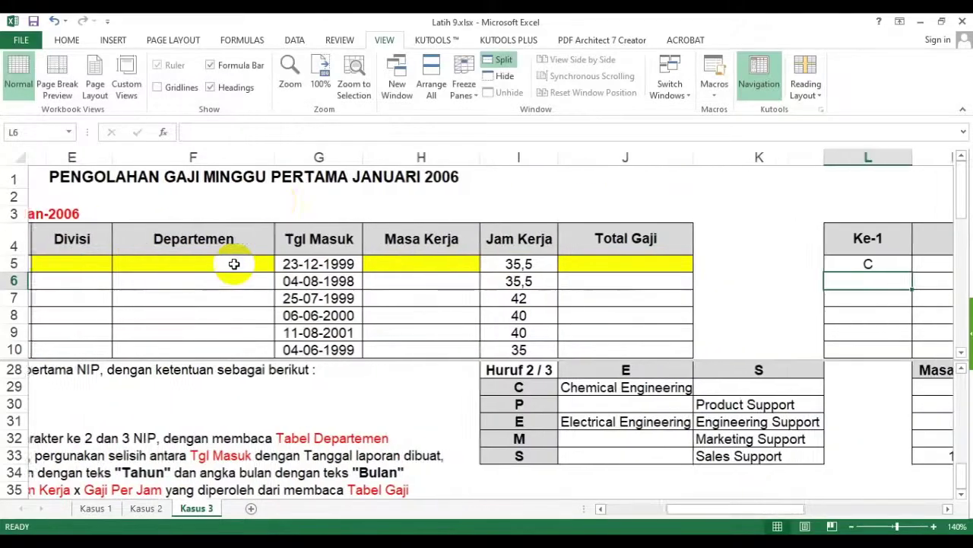
left_click(854, 264)
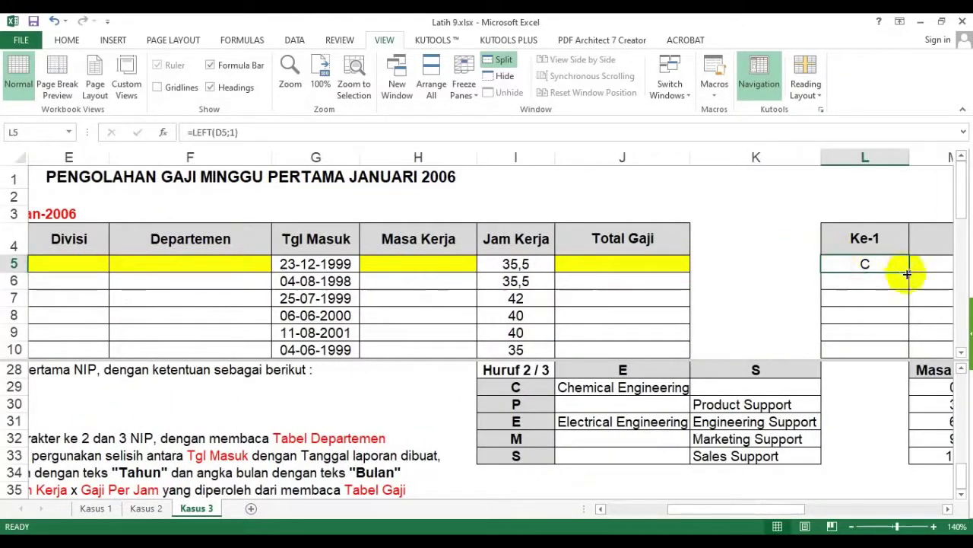
left_click_drag(908, 271, 871, 263)
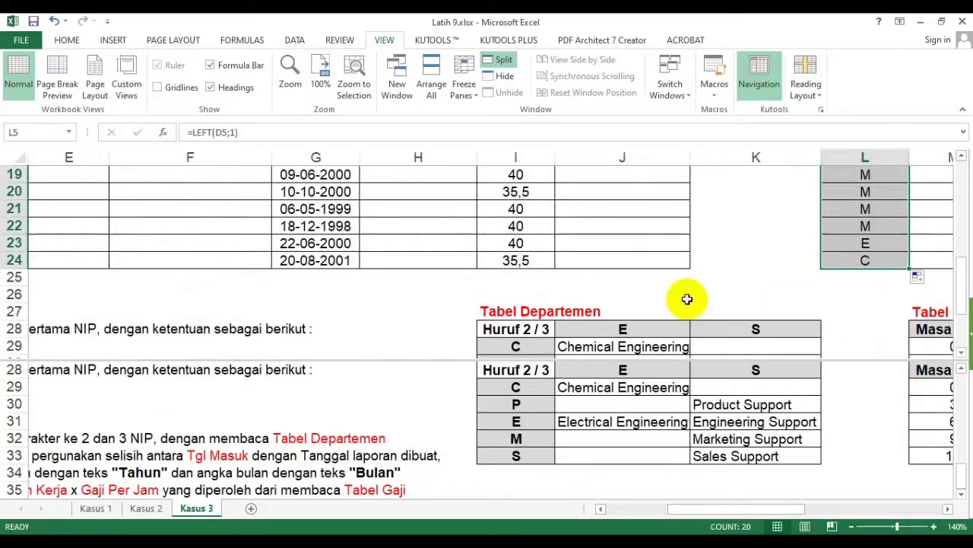
key("ctrl+Home")
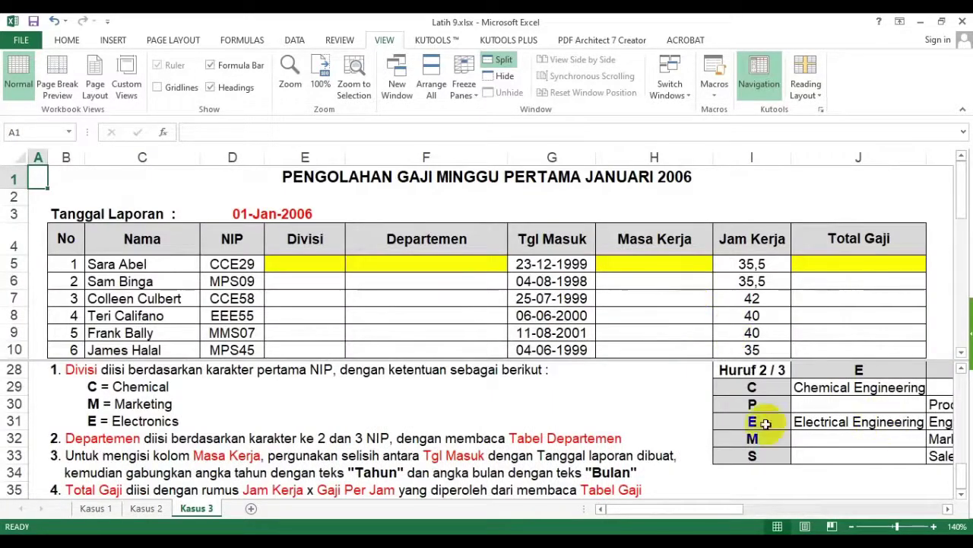
Step: Begin the Divisi formula in E5 with an IF that returns "Chemical" when L5 equals "C"
left_click(304, 265)
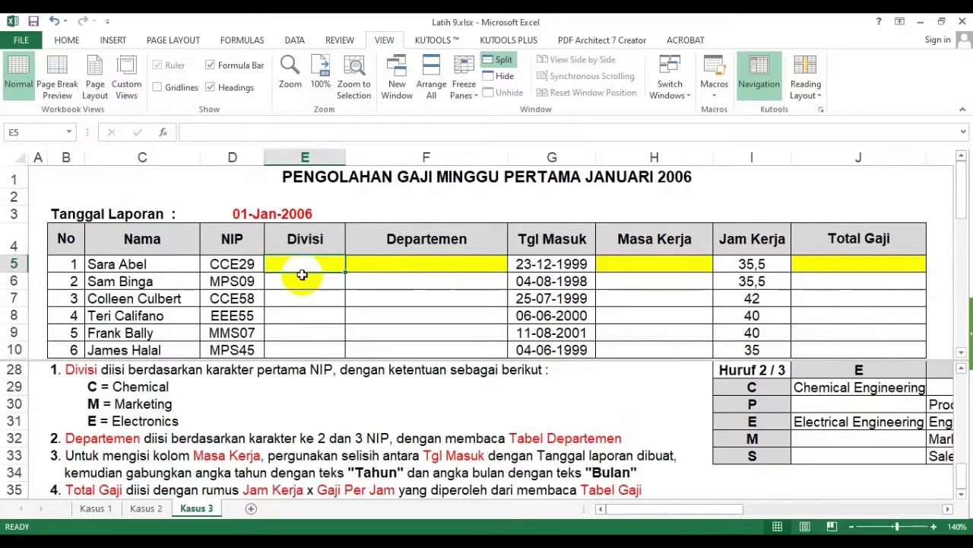
type("=if(")
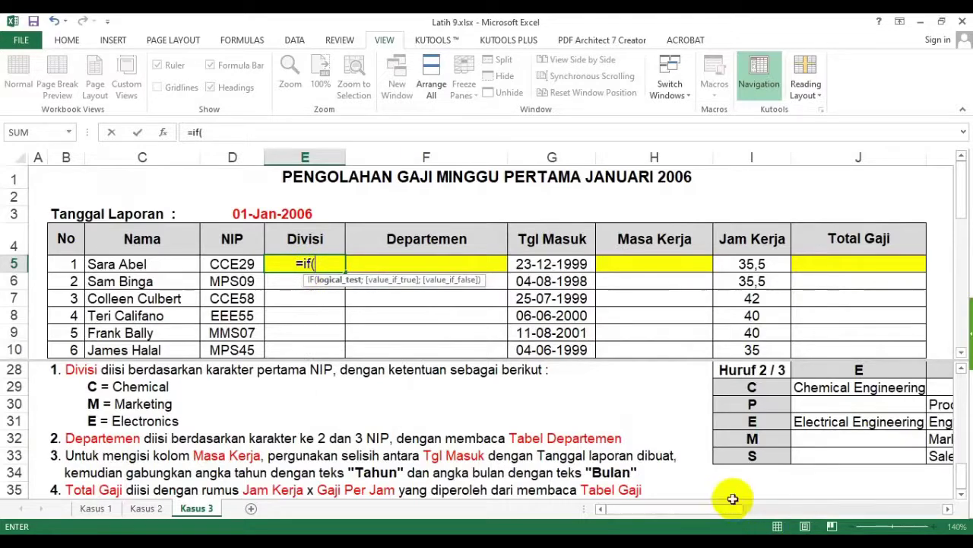
left_click_drag(732, 508, 827, 508)
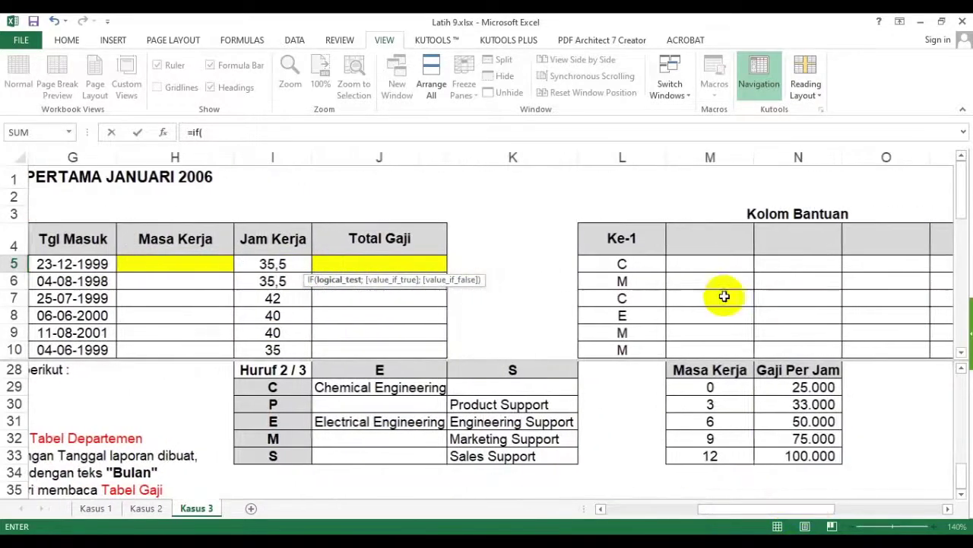
left_click(624, 262)
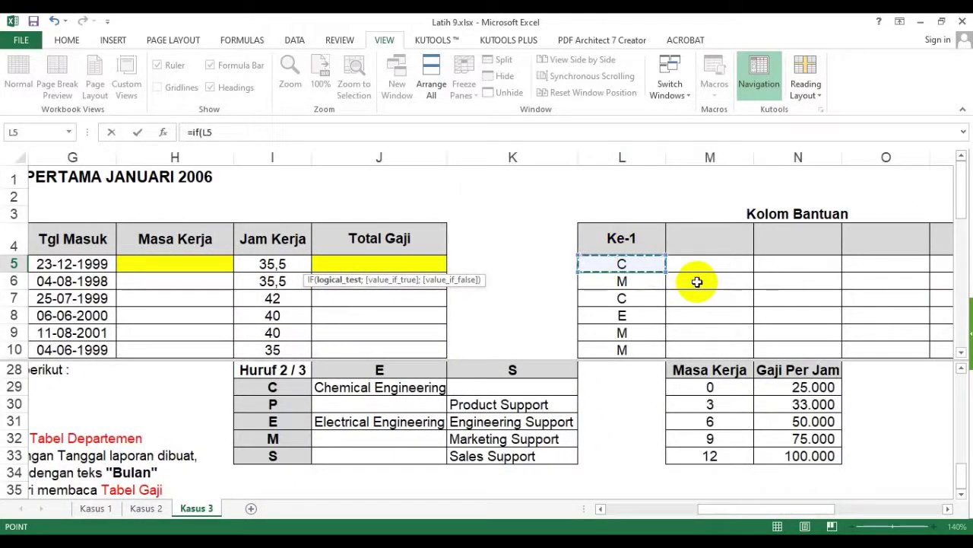
type("=\"C")
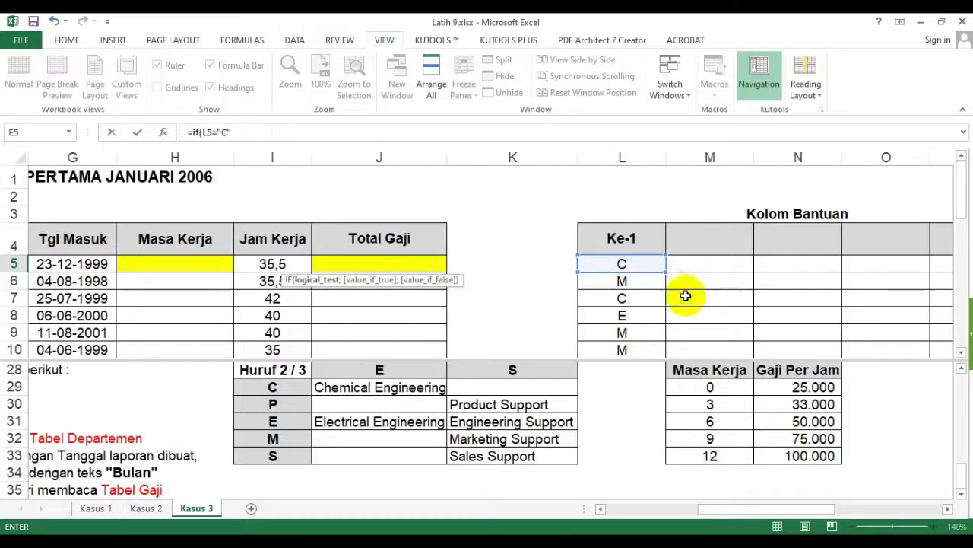
left_click(619, 510)
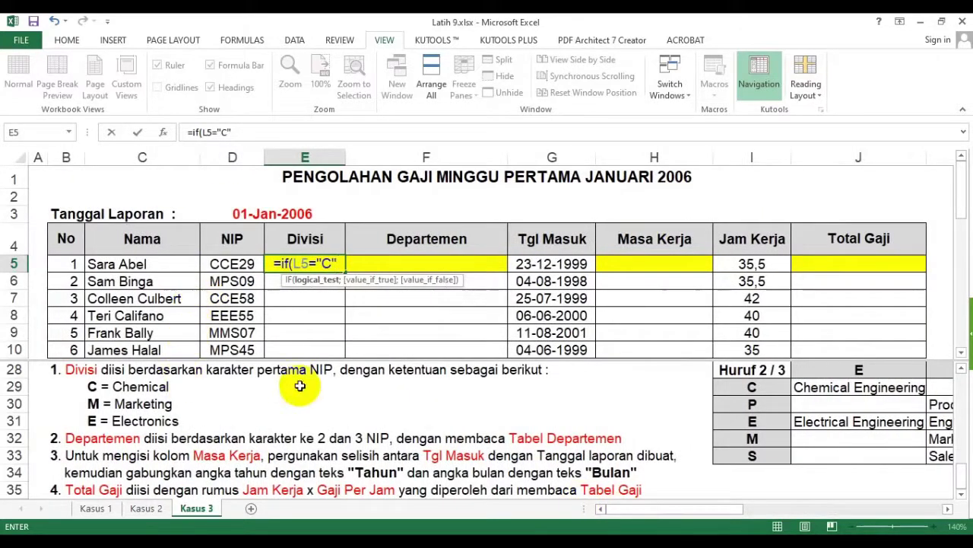
type("\"C\";\"")
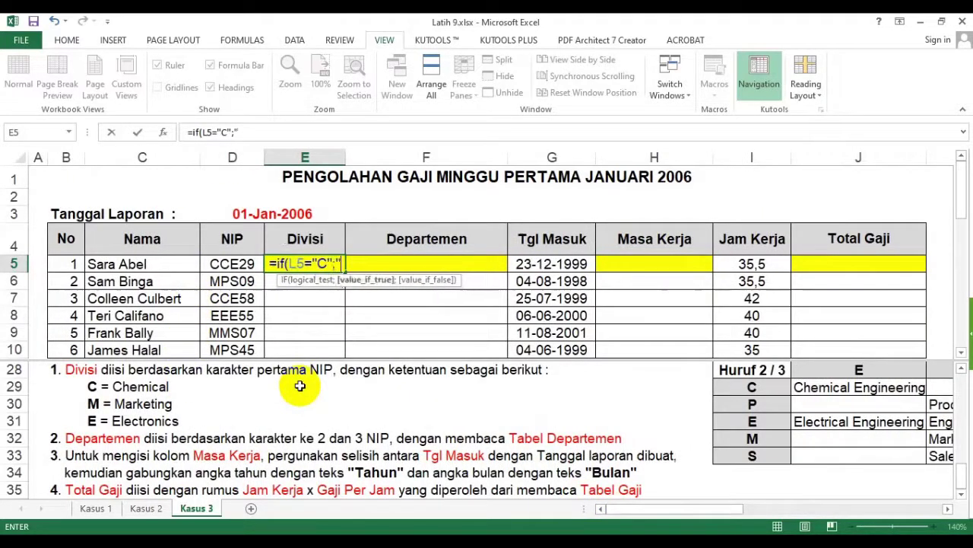
type("Chemical")
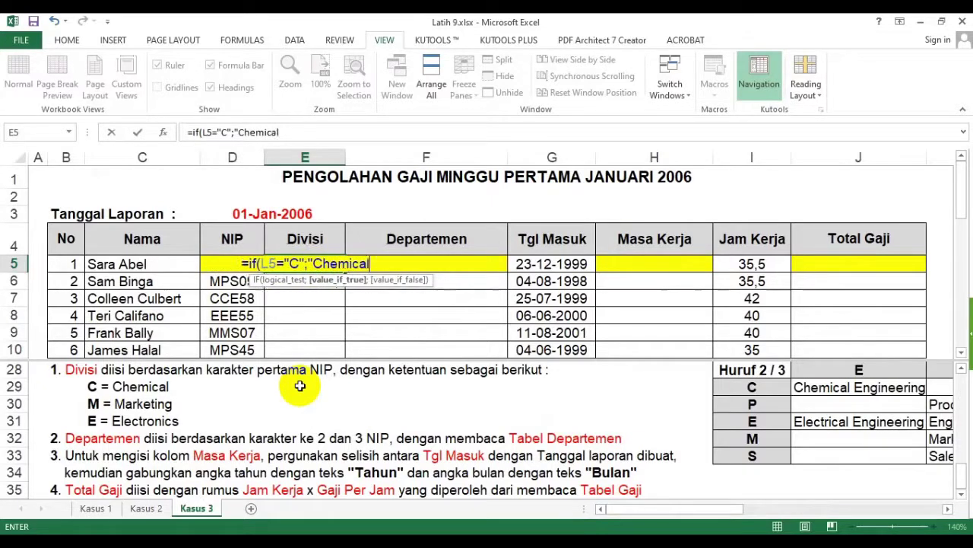
Step: Complete the E5 formula with a nested IF returning "Marketing" when L5 equals "M" and "Electronics" otherwise
type("\";if(")
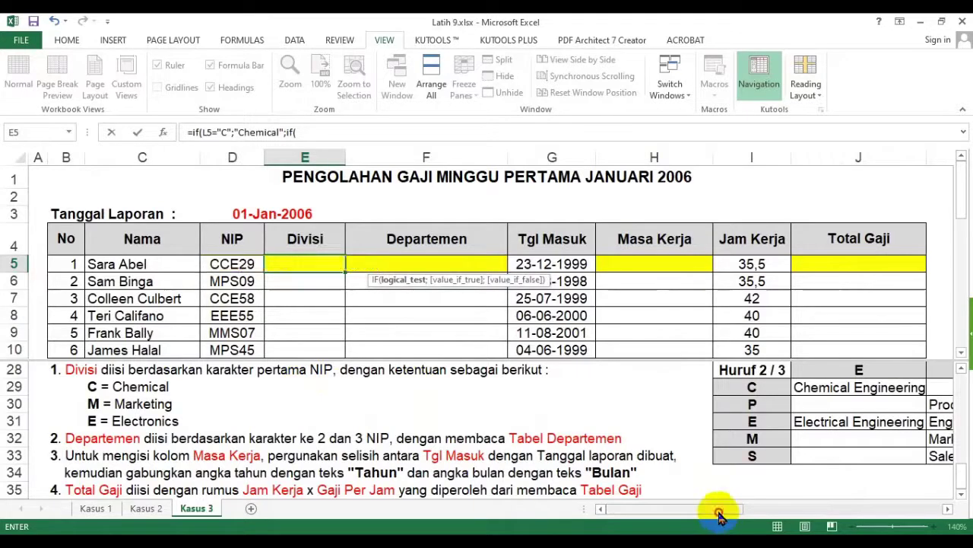
left_click_drag(717, 509, 832, 511)
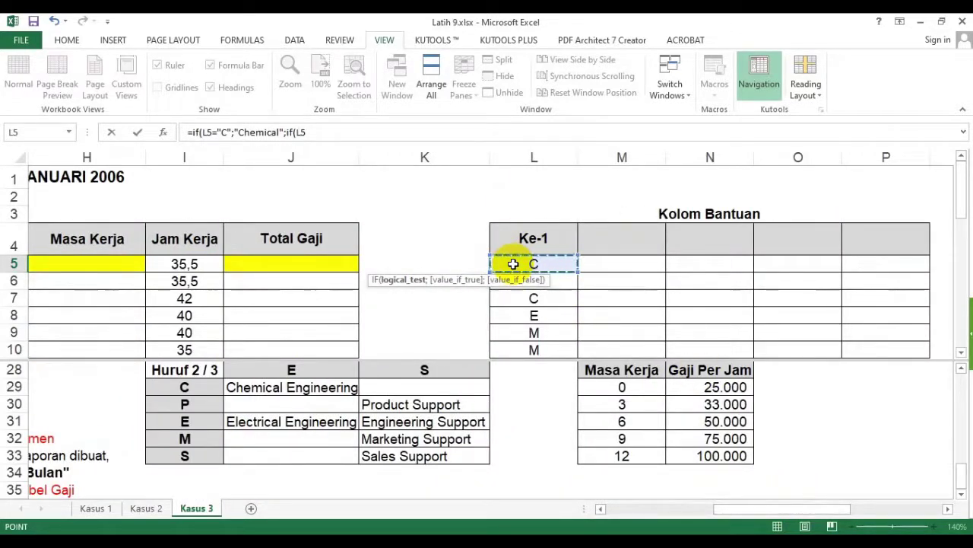
type("=")
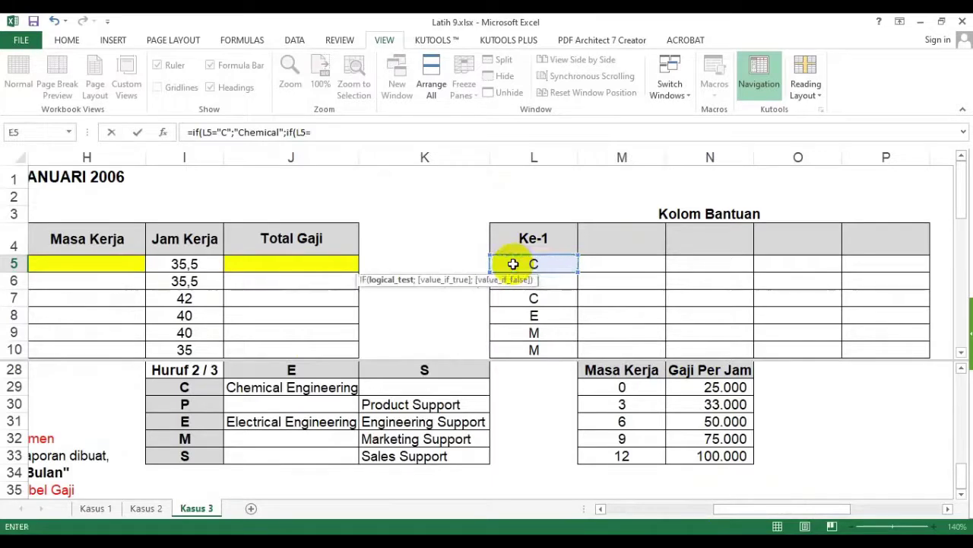
left_click_drag(739, 510, 643, 512)
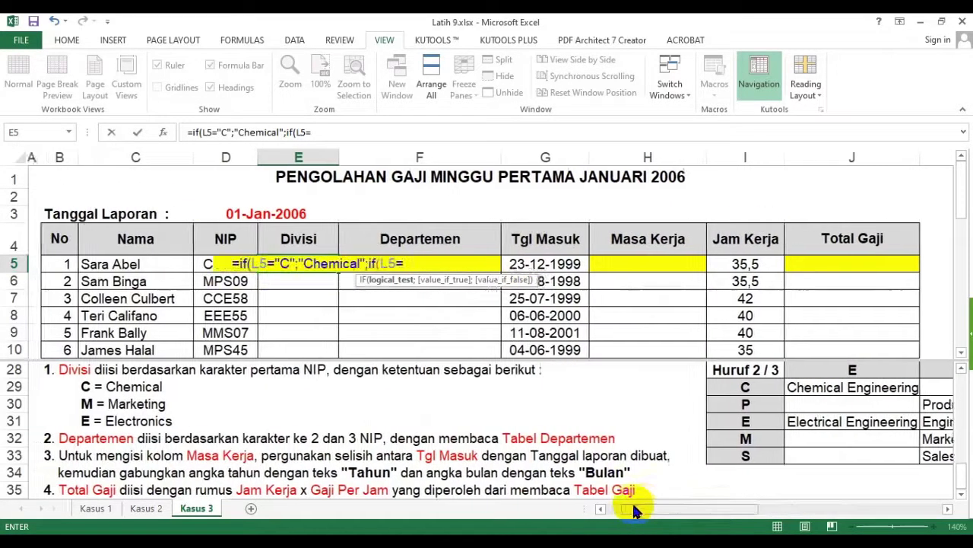
type("\"M\";")
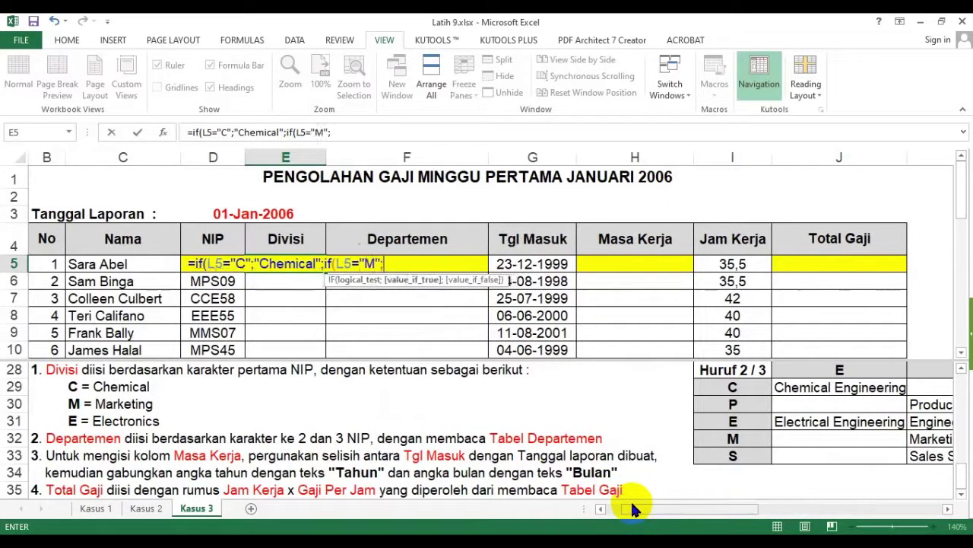
type("\"Markei")
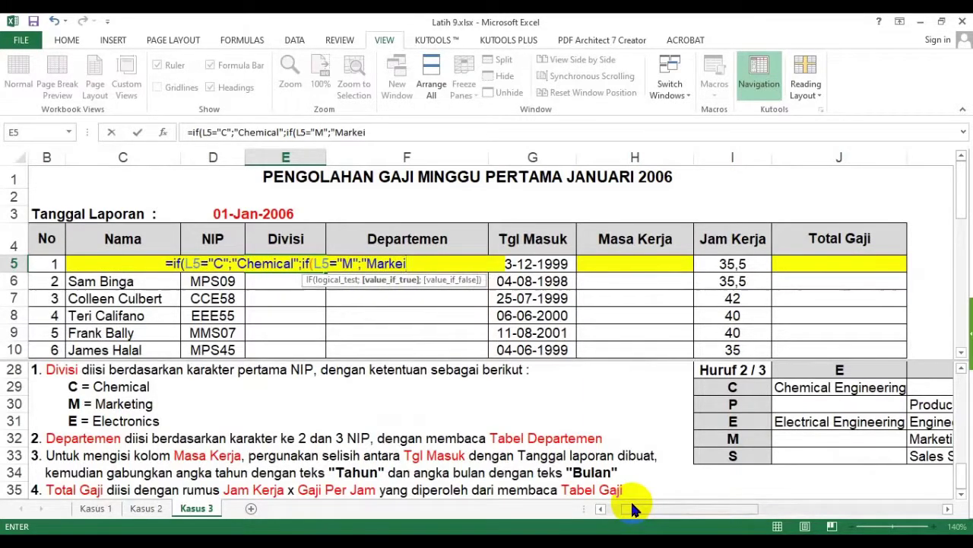
key("BackSpace")
type("ting\";\"")
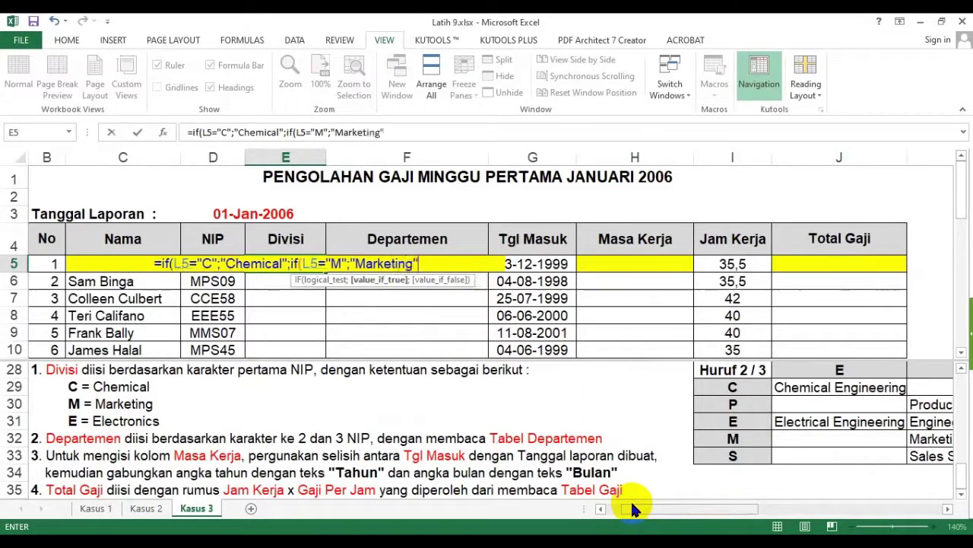
type("Elec")
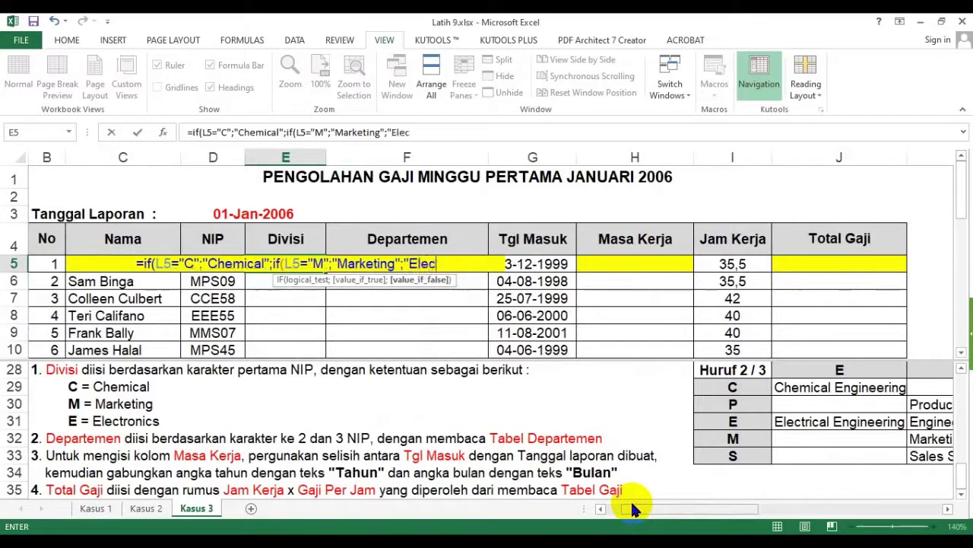
type("tronics\"))")
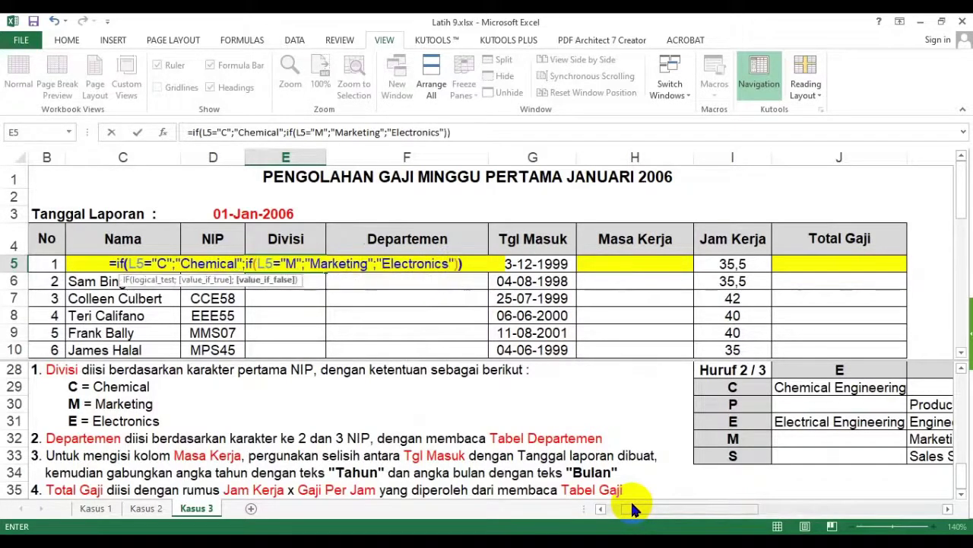
key("Return")
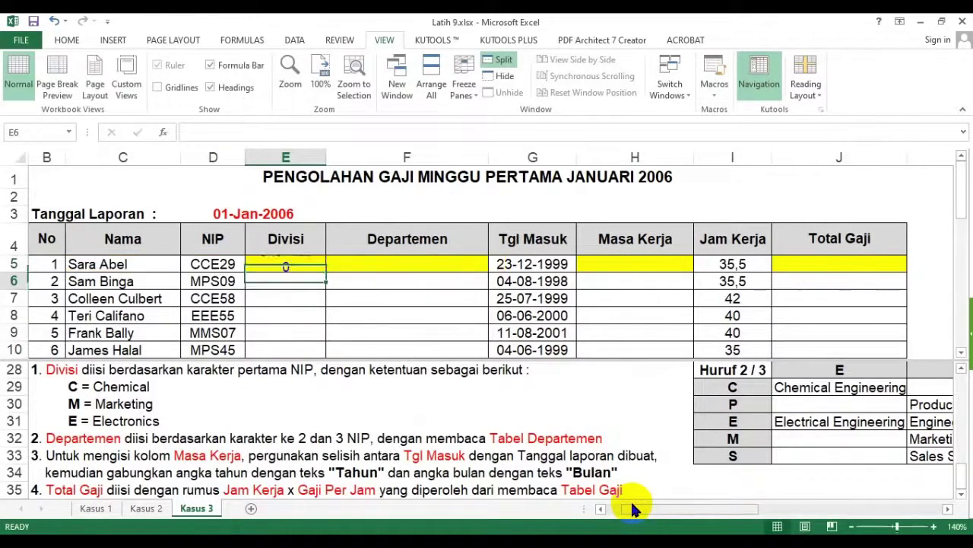
Step: Fill the E5 formula down the whole Divisi column, widen column E slightly and select the first Departemen cell (F5)
left_click(282, 265)
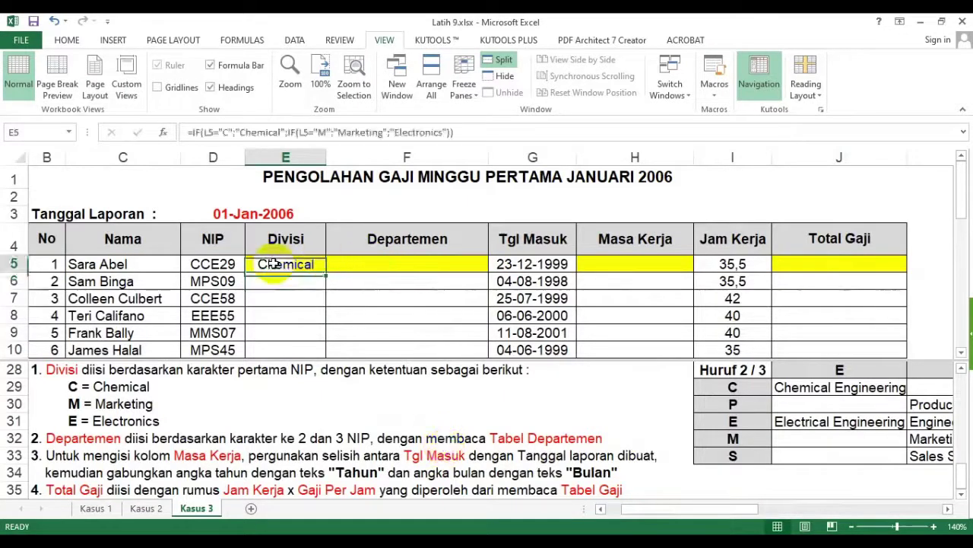
double_click(328, 275)
left_click(304, 312)
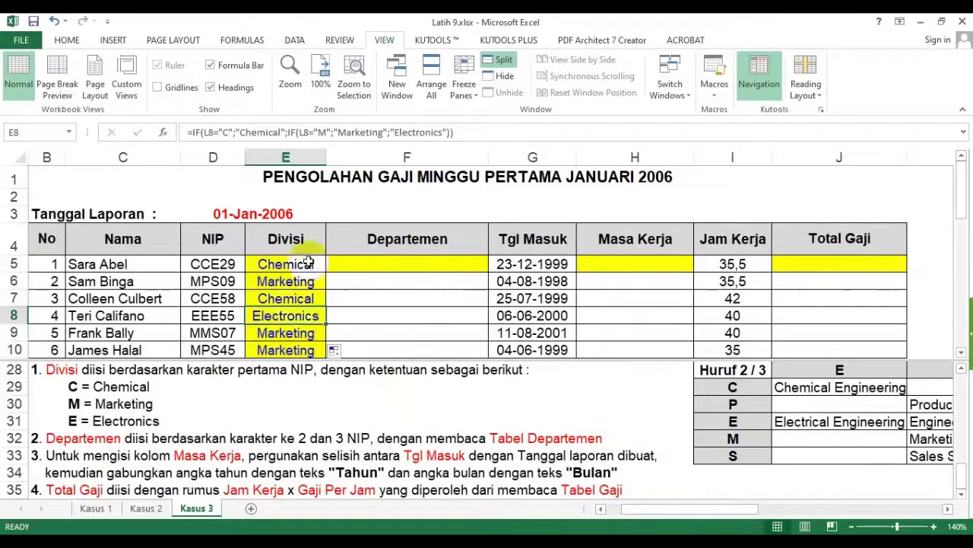
scroll(310, 258, "down", 2)
left_click_drag(325, 157, 338, 157)
scroll(289, 254, "down", 1)
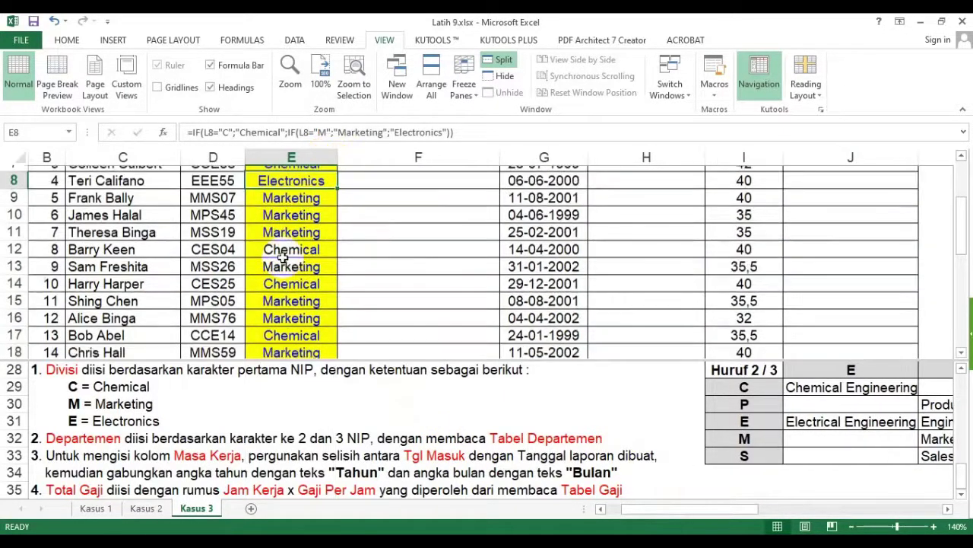
scroll(357, 274, "up", 3)
left_click(378, 265)
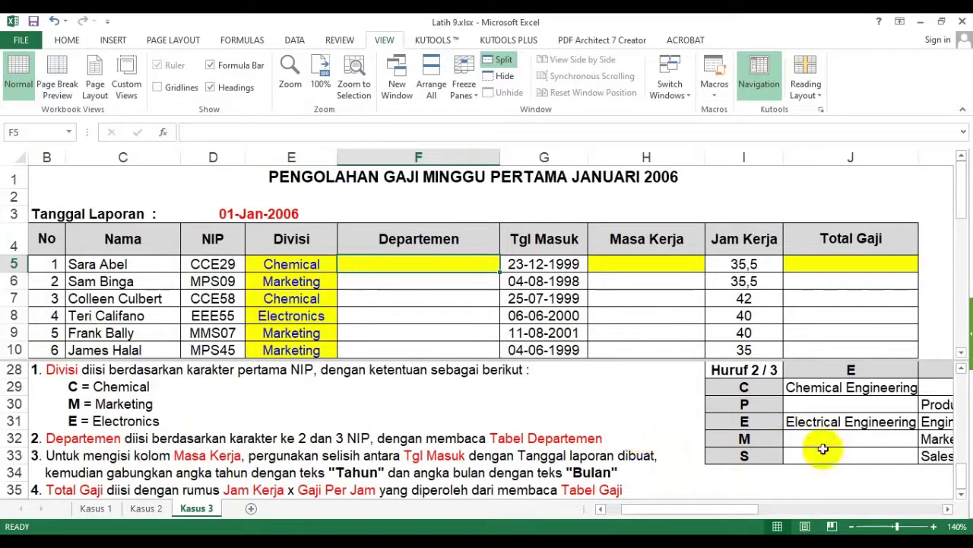
Step: Label the next two Kolom Bantuan headers "Ke-2" in M4 and "Ke-3" in N4
left_click(759, 445)
scroll(759, 448, "up", 1)
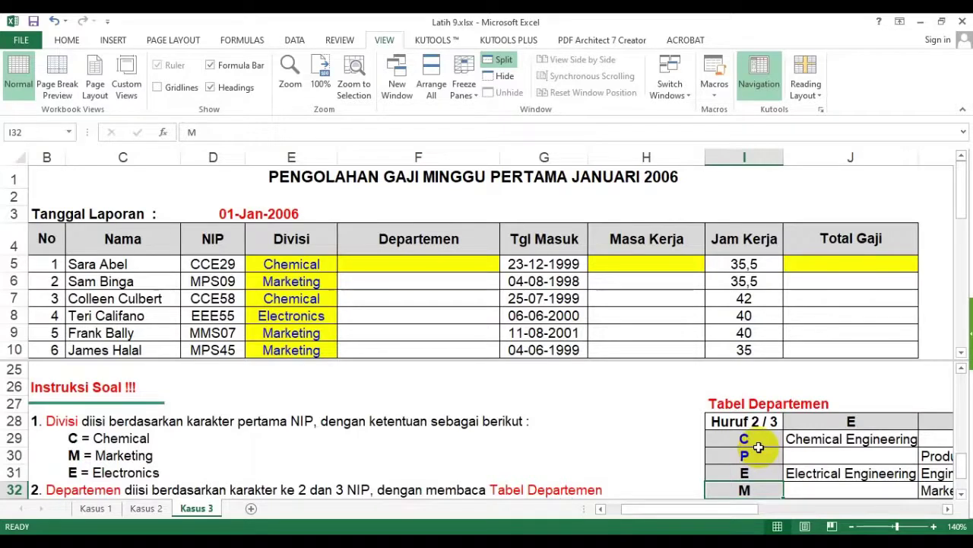
left_click(771, 408)
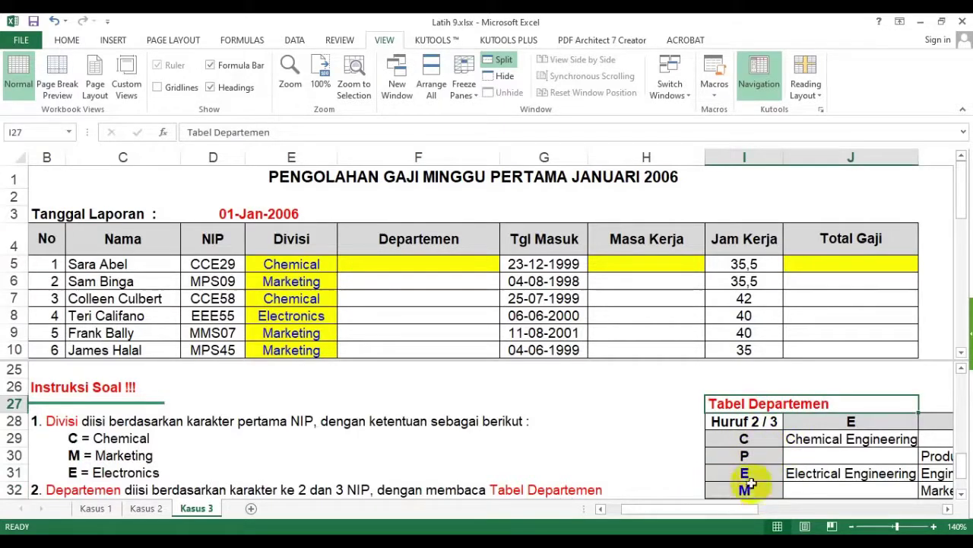
left_click_drag(731, 508, 821, 502)
left_click(642, 234)
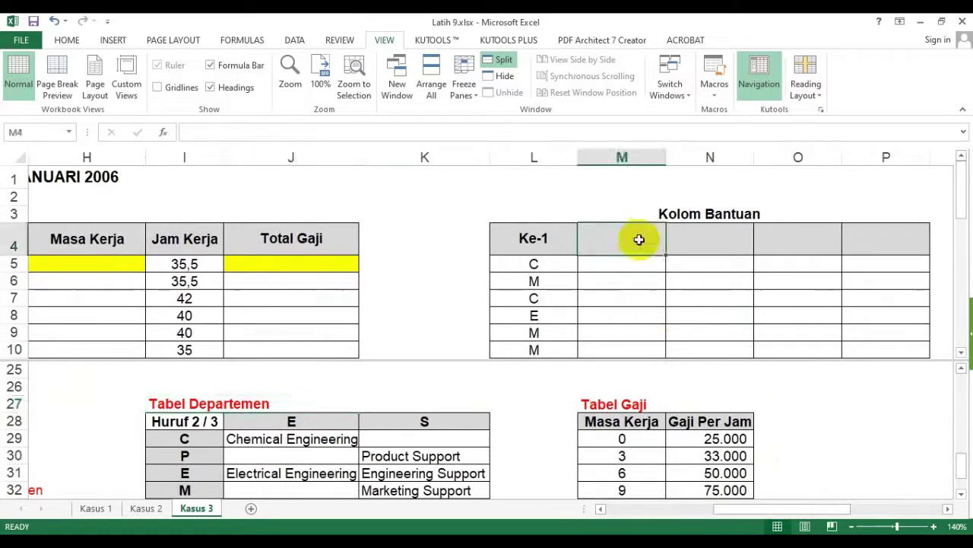
type("Ke-2")
key("Return")
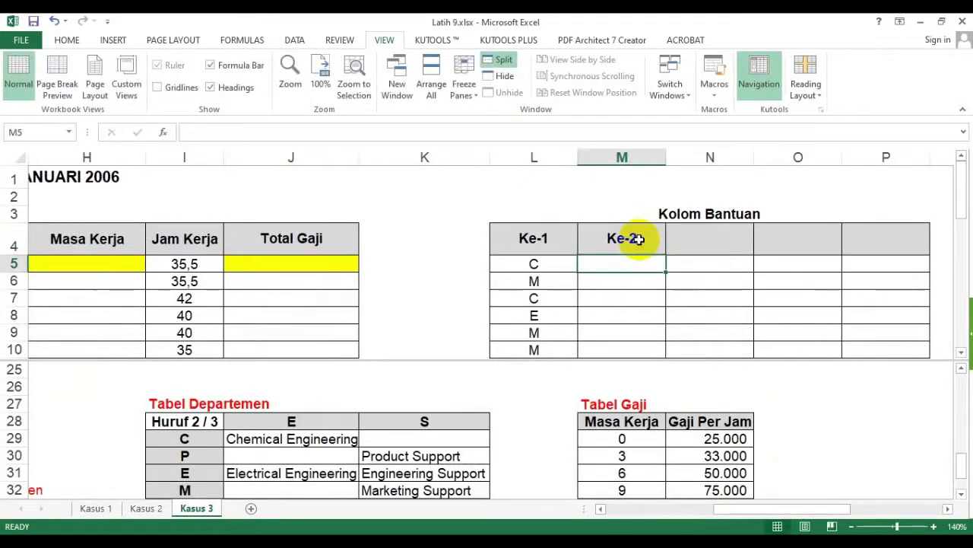
key("Up")
key("Right")
type("K")
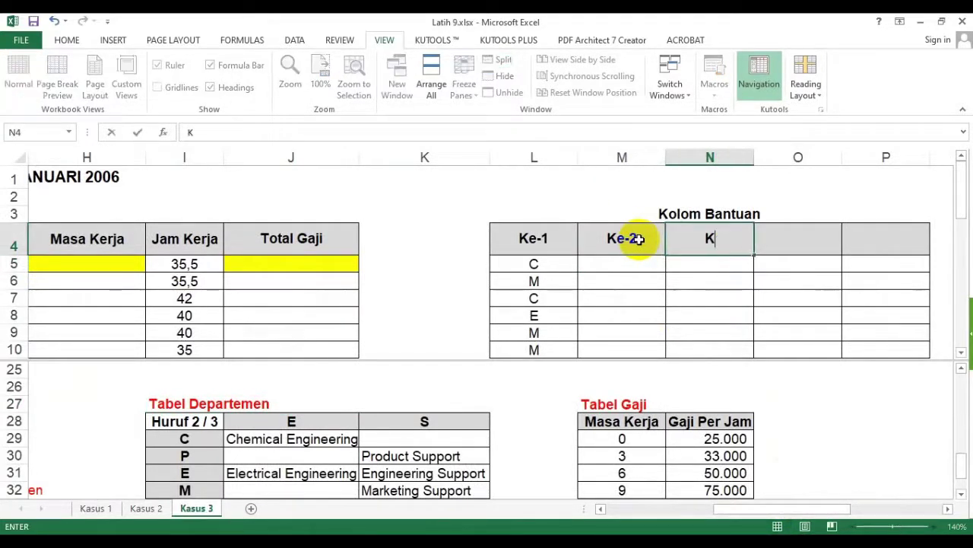
type("e-3")
key("Return")
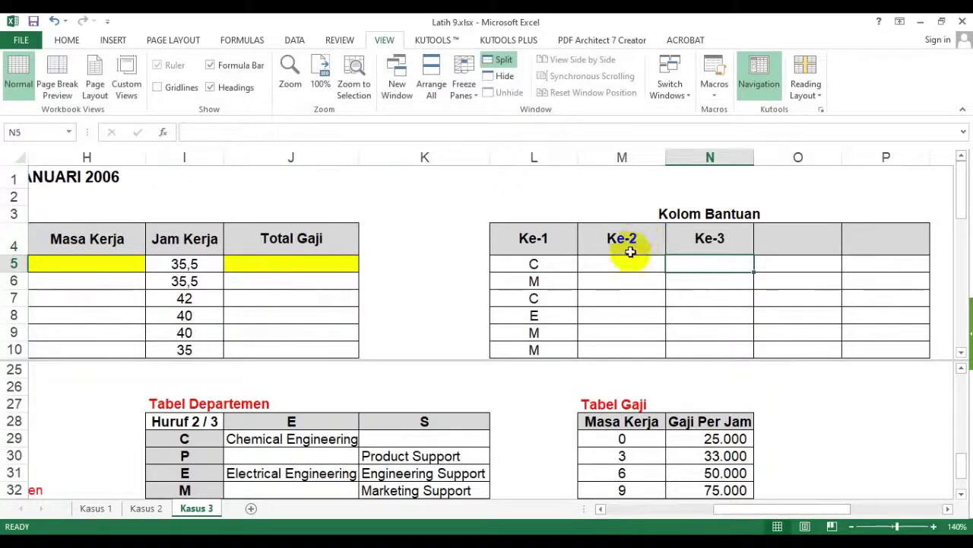
Step: Extract the second NIP character in M5 with =MID(D5;2;1)
key("Left")
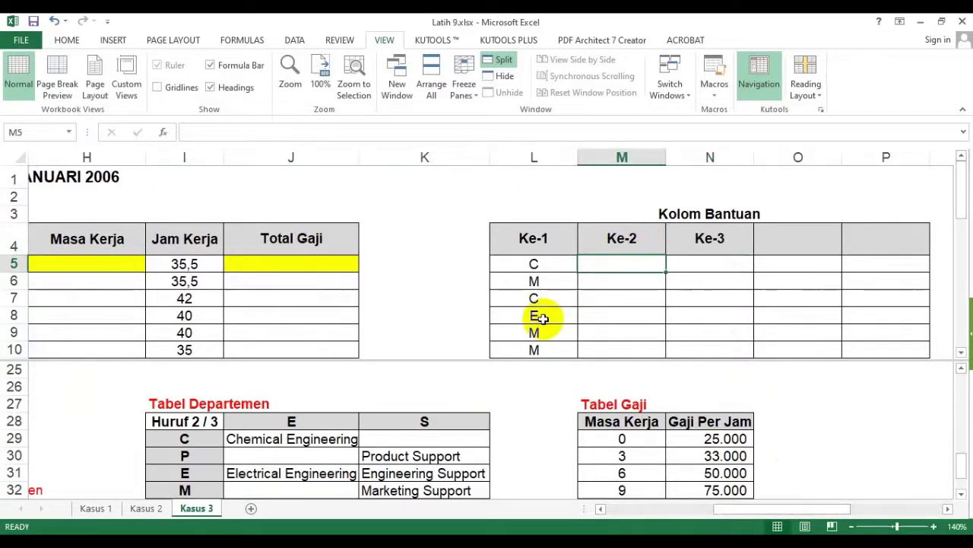
type("=mid(")
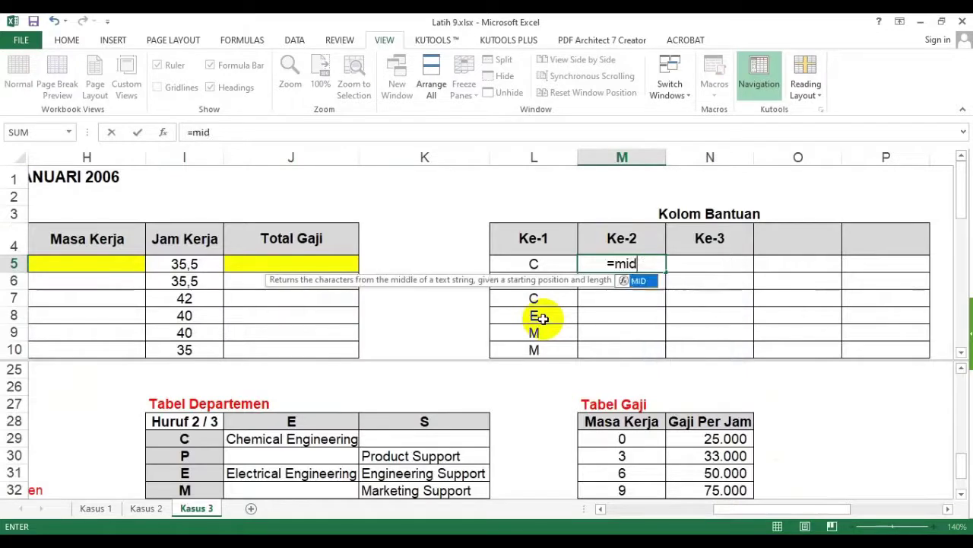
left_click(614, 508)
left_click(232, 270)
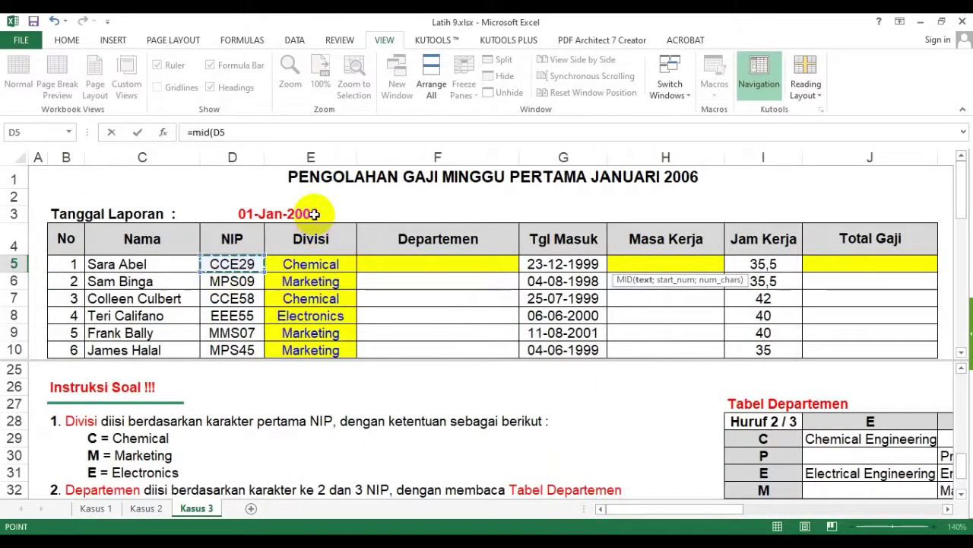
type(";2;1)")
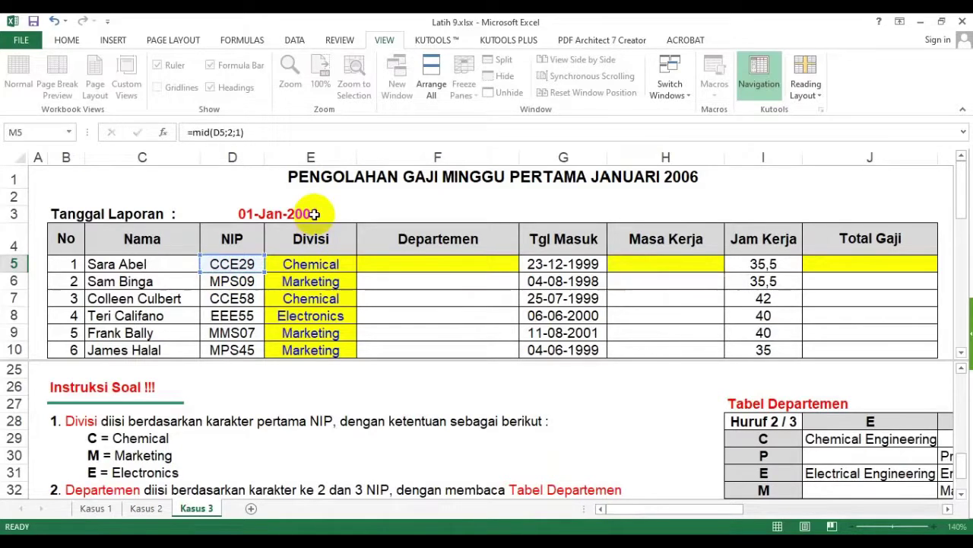
key("Return")
key("Up")
key("Right")
key("Left")
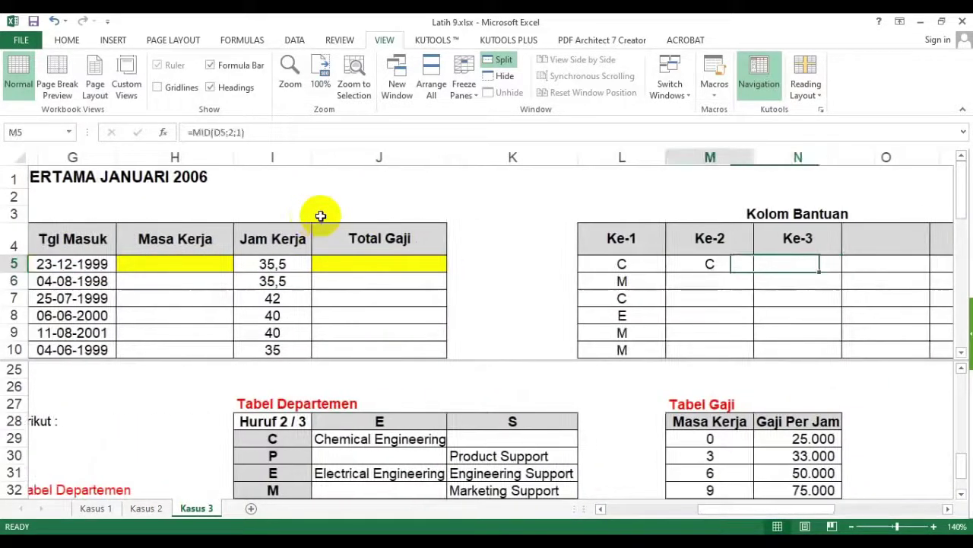
Step: Extract the third NIP character in N5 with =MID(D5;3;1)
key("Right")
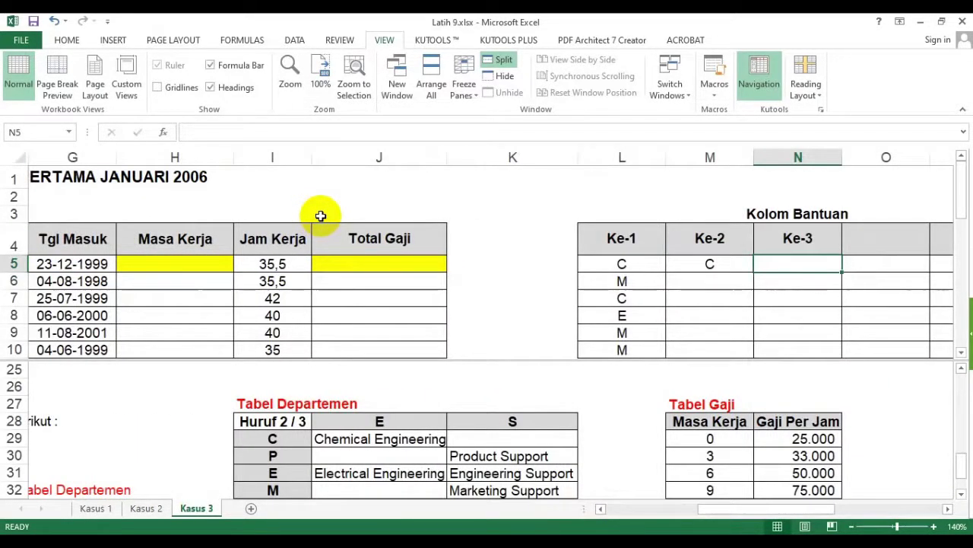
type("=mid(")
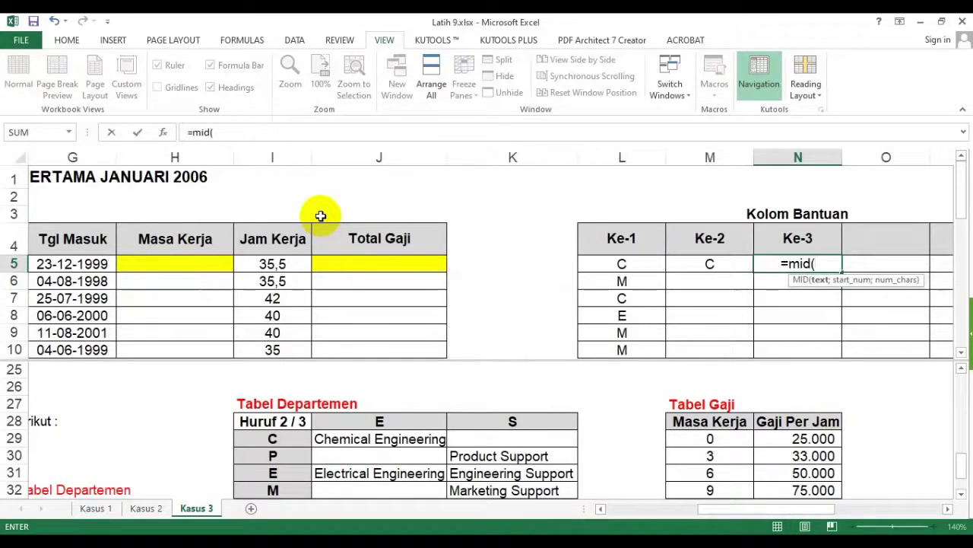
left_click(627, 508)
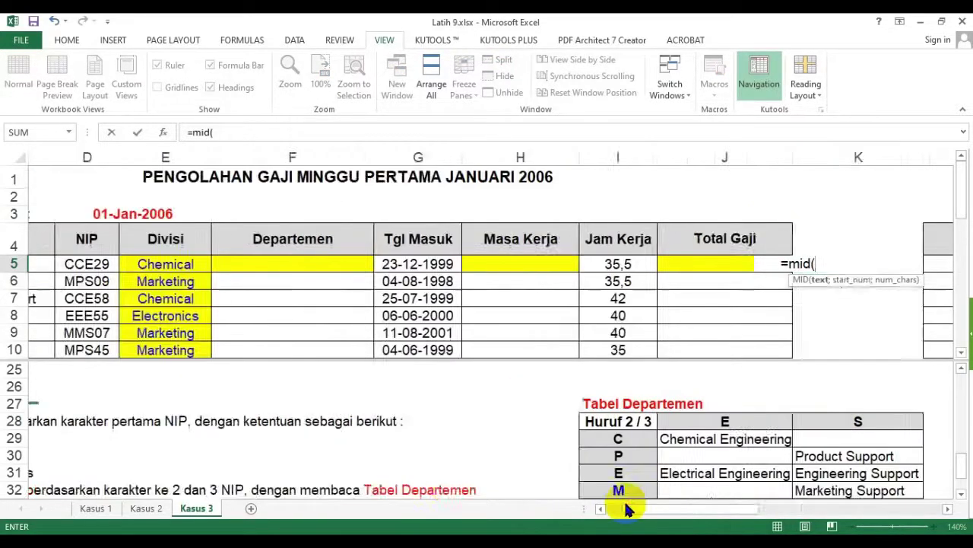
left_click(627, 508)
left_click(236, 264)
type(";3;1")
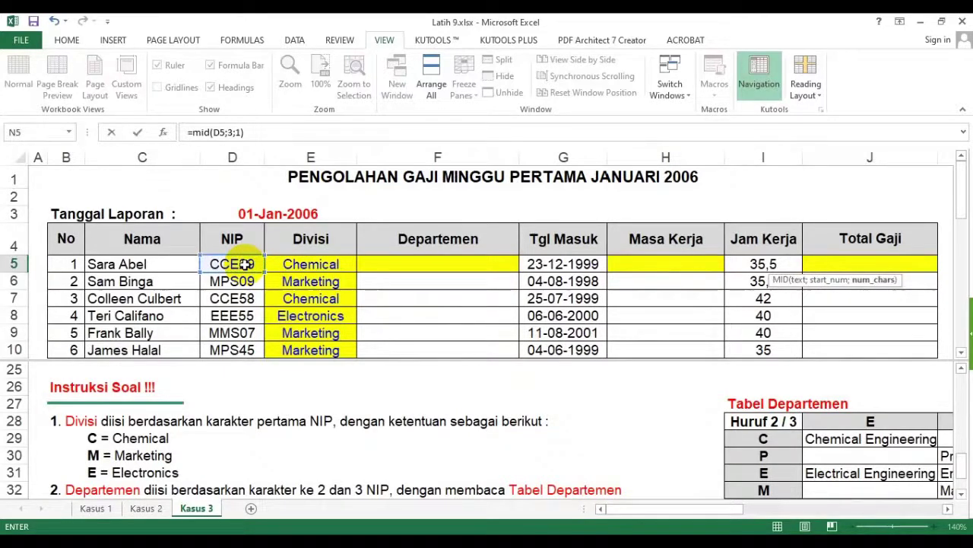
key("Return")
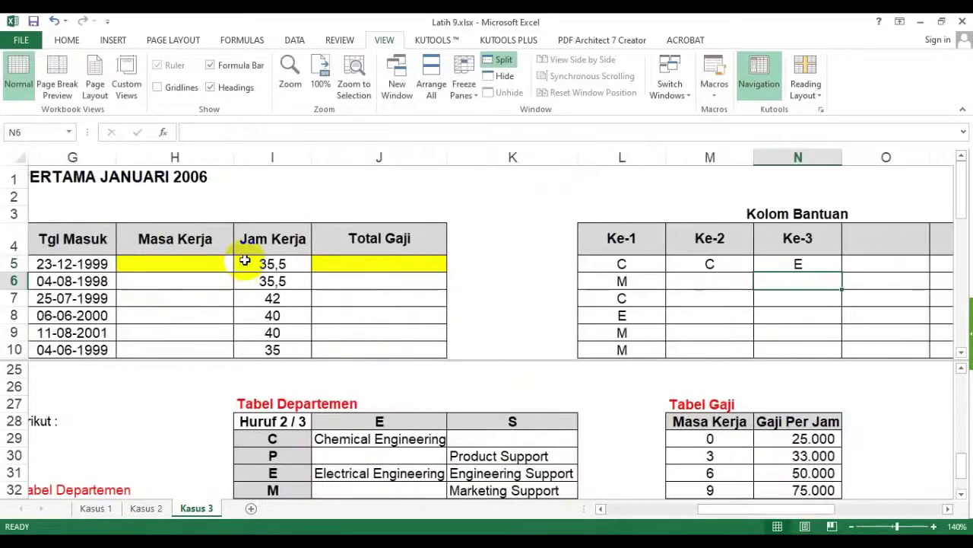
Step: Fill the Ke-2 and Ke-3 formulas in M5:N5 down together through row 24
left_click(712, 262)
left_click(799, 263, "shift")
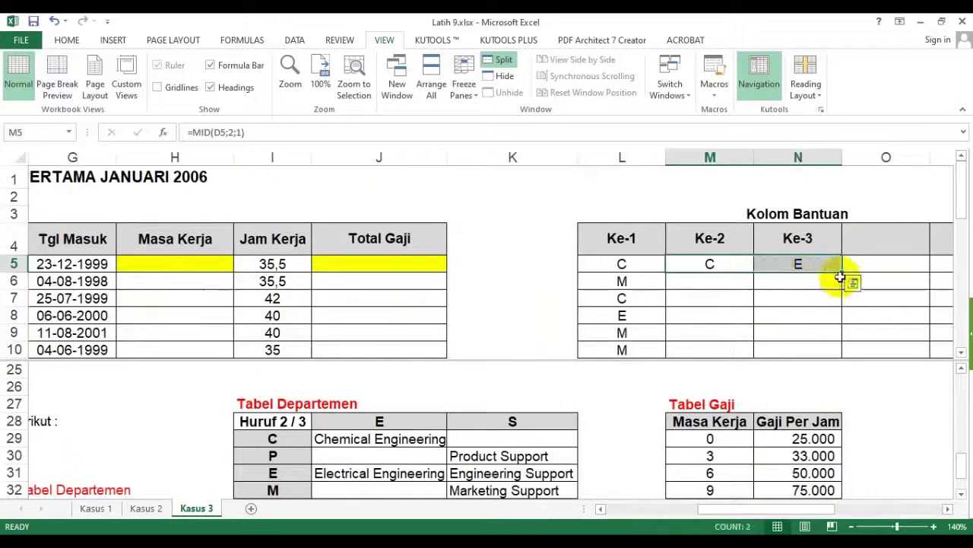
mouse_move(841, 273)
left_mouse_down()
mouse_move(836, 413)
mouse_move(832, 286)
left_mouse_up()
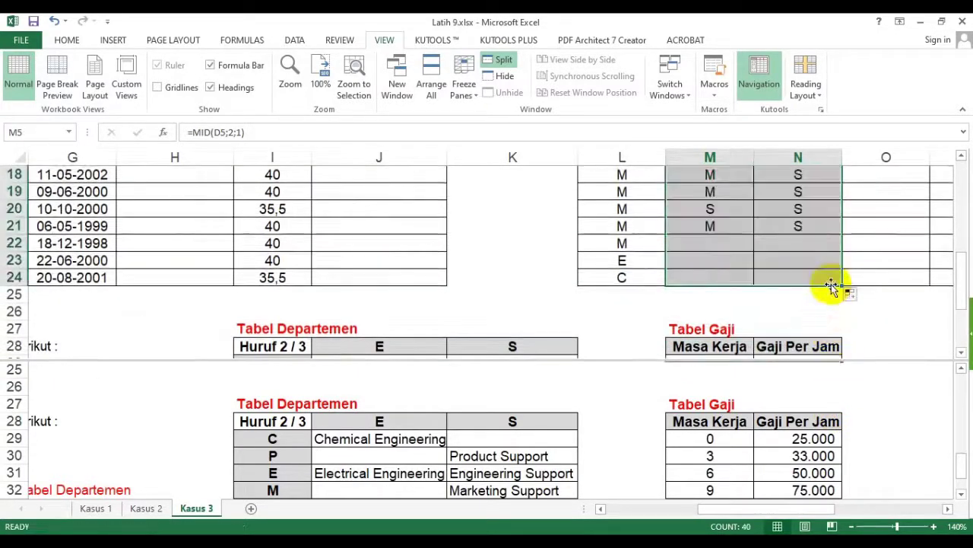
left_click(725, 247)
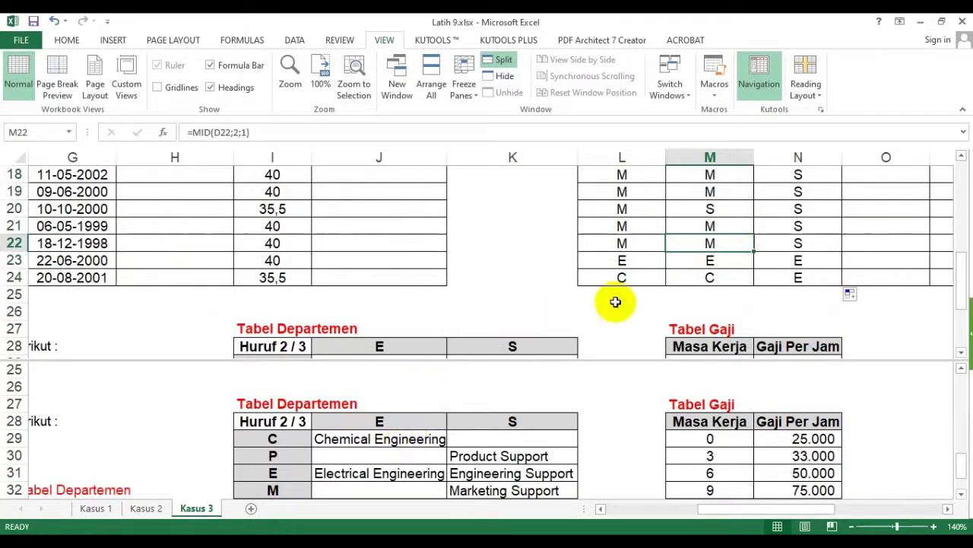
scroll(618, 302, "up", 4)
scroll(618, 302, "up", 2)
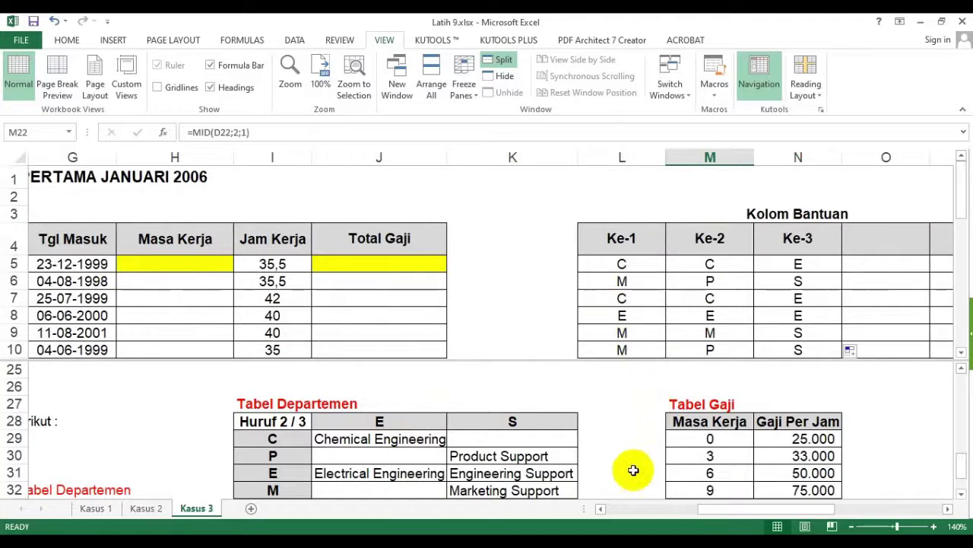
Step: Review the Departemen instruction on NIP characters 2 and 3 and locate the Tabel Departemen it refers to
left_click(626, 506)
scroll(182, 460, "down", 1)
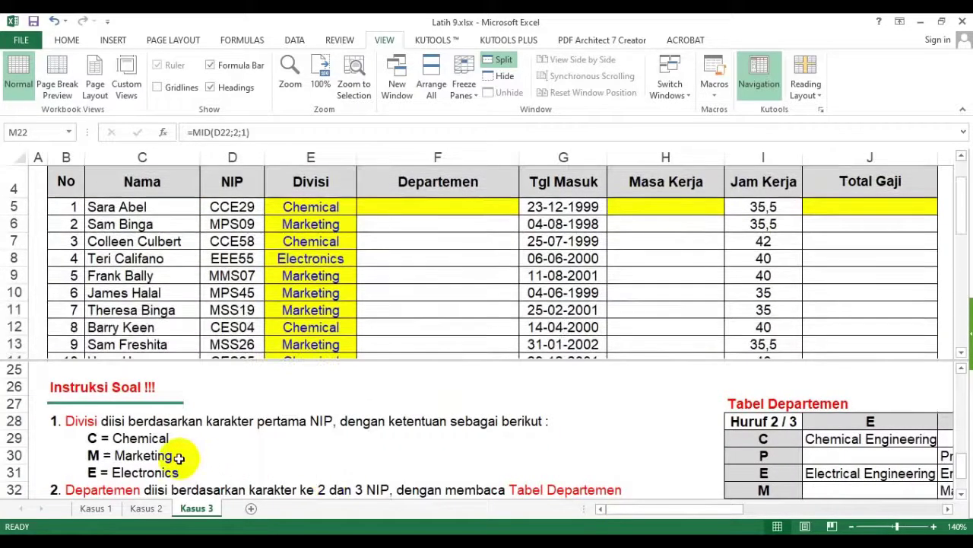
left_click(203, 428)
scroll(204, 428, "down", 1)
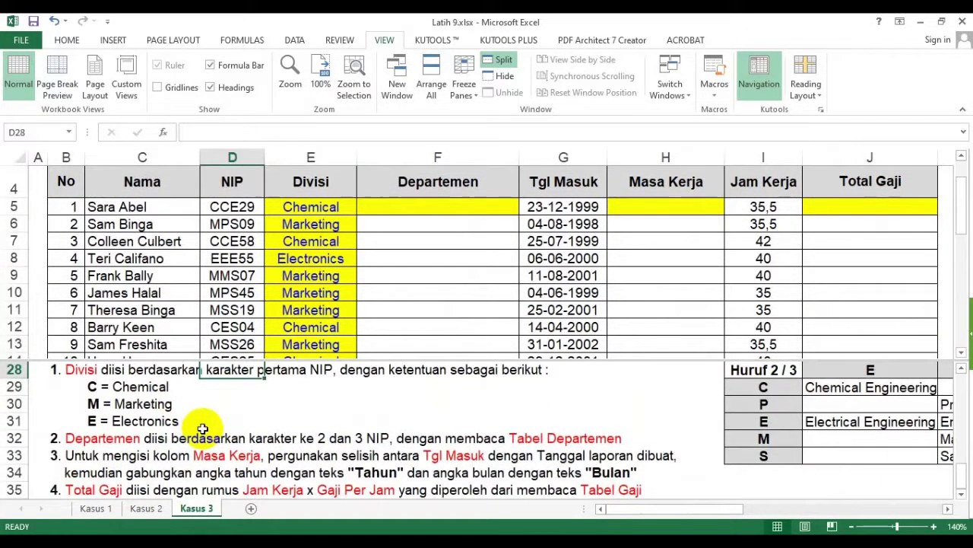
left_click_drag(684, 507, 732, 507)
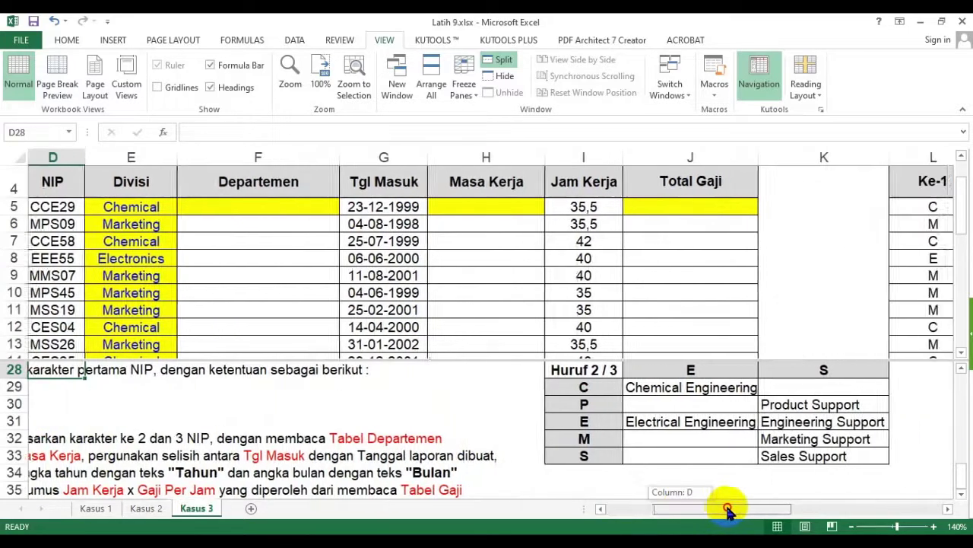
left_click(565, 304)
left_click(646, 402)
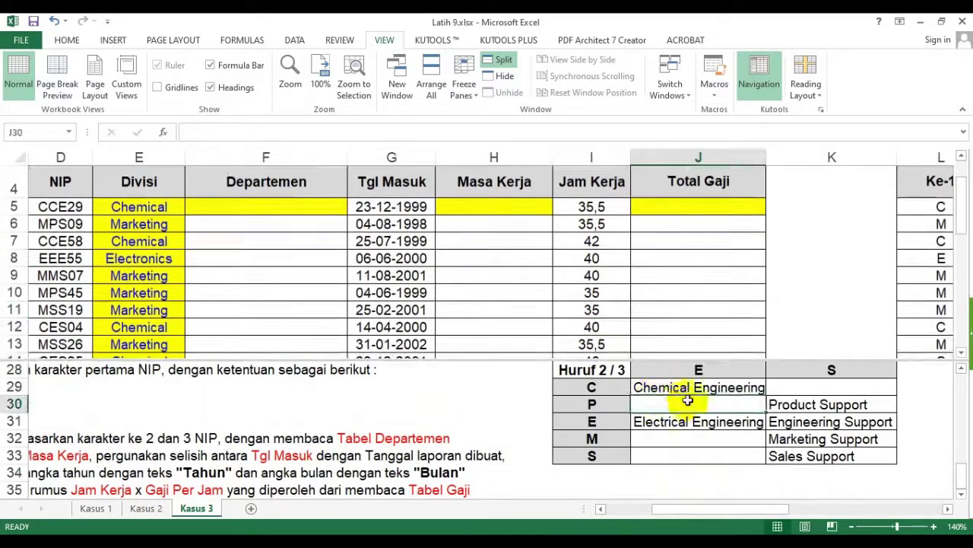
scroll(680, 387, "up", 1)
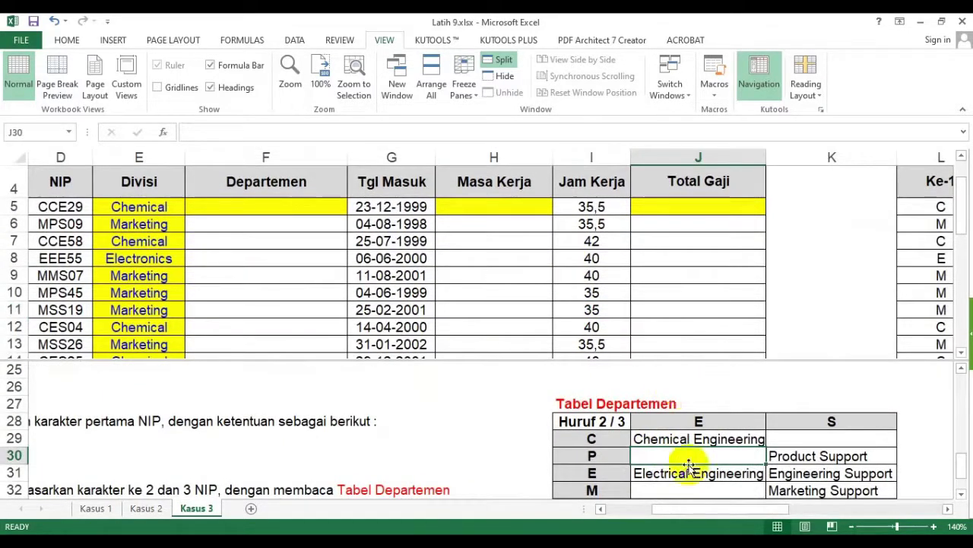
Step: Examine how Tabel Departemen combines its row letters and column letters, and compare them with the Ke-2 and Ke-3 helper columns
left_click_drag(595, 439, 599, 488)
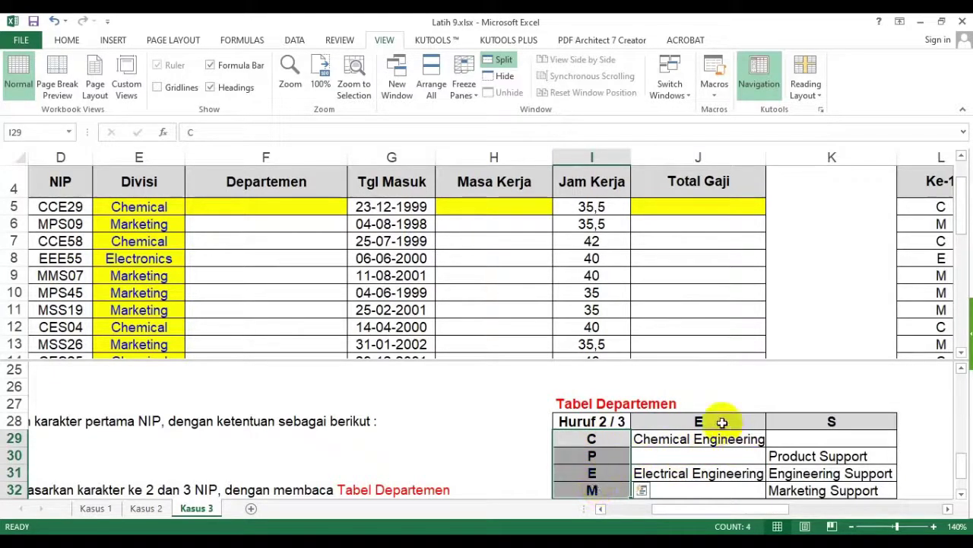
left_click(806, 420)
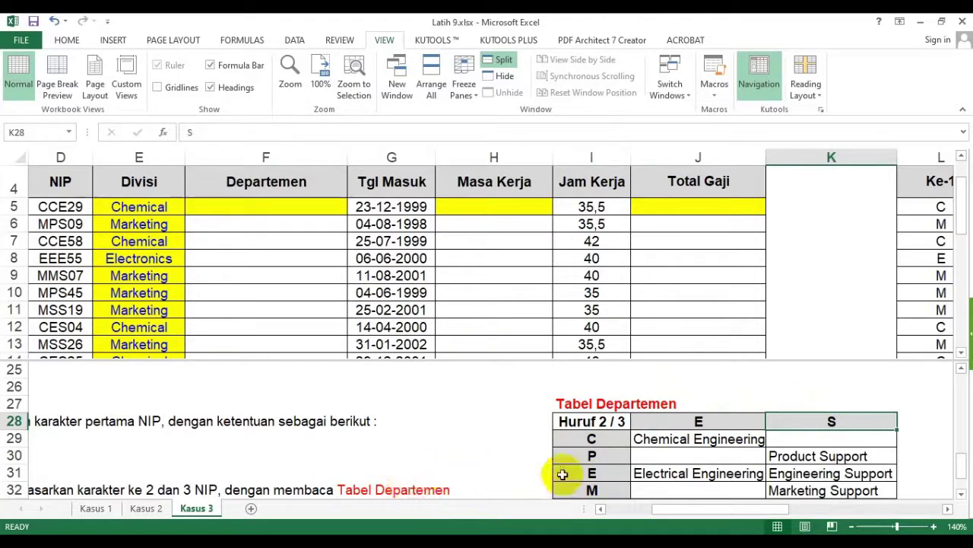
key("ctrl+c")
left_click(595, 440)
left_click_drag(596, 439, 596, 481)
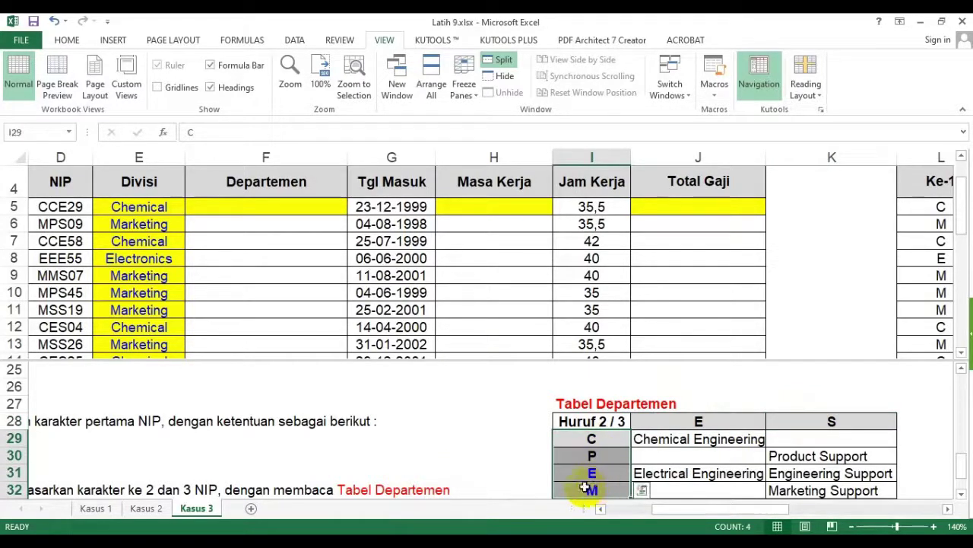
left_click_drag(583, 441, 584, 487)
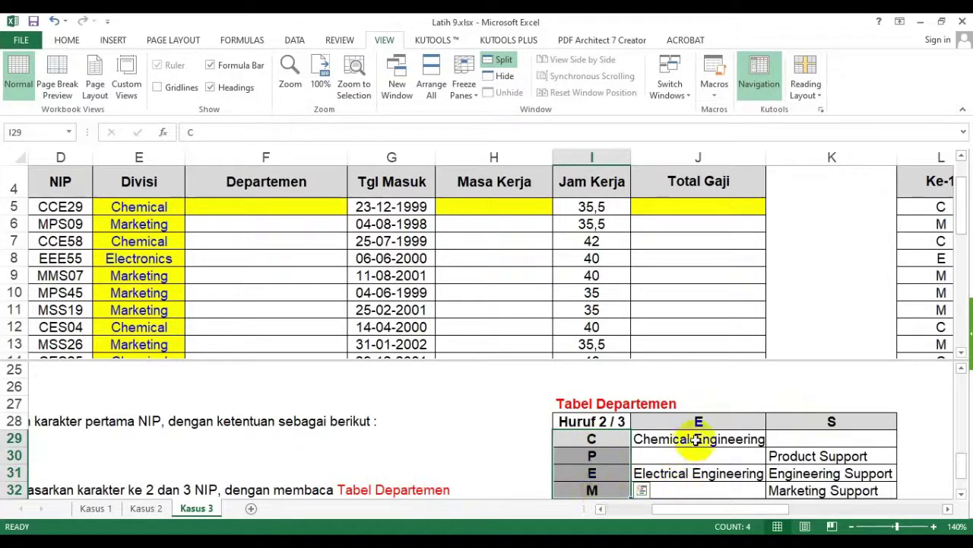
left_click_drag(699, 439, 695, 487)
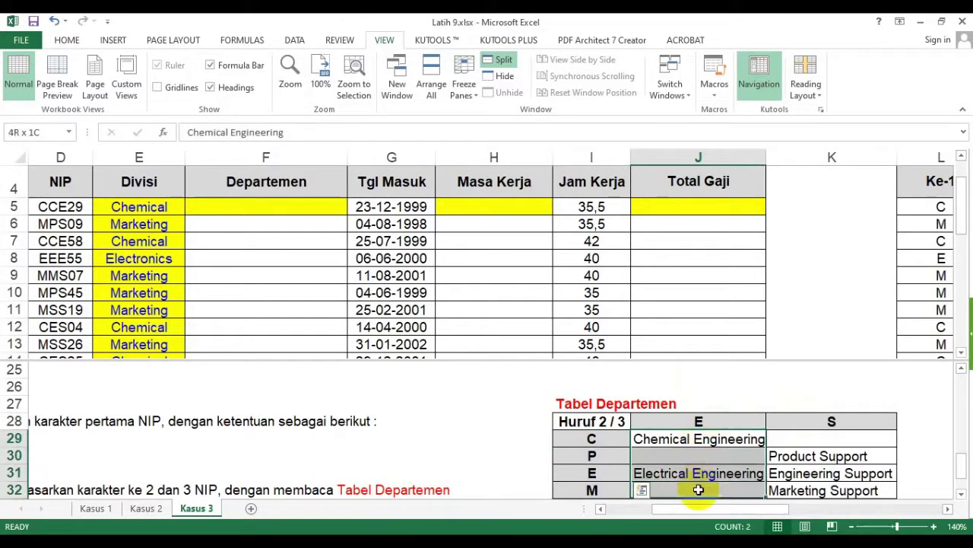
left_click_drag(791, 439, 791, 471)
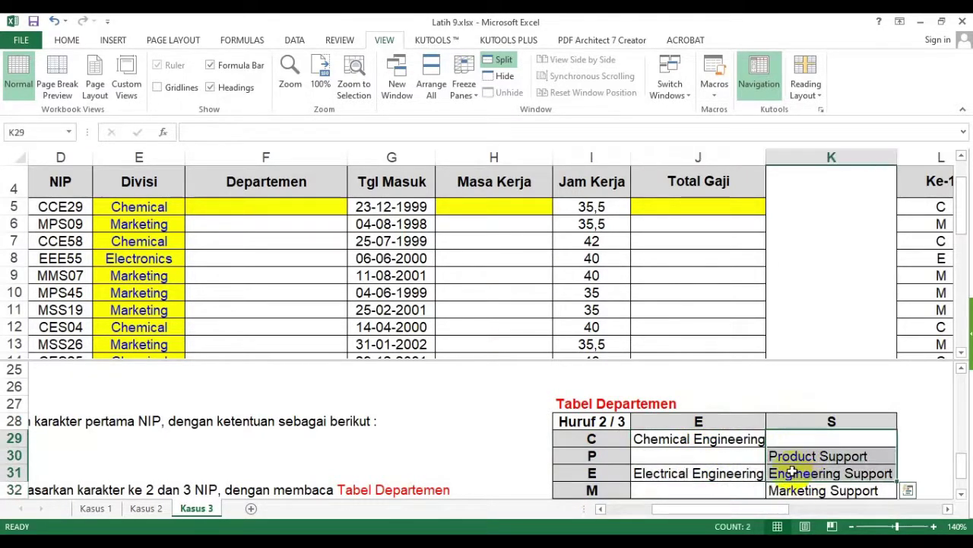
left_click(595, 455)
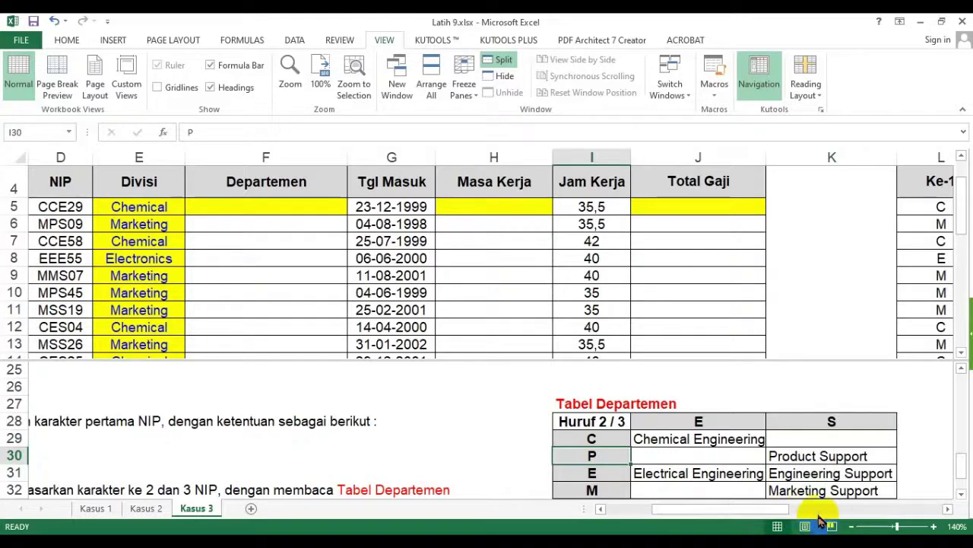
left_click_drag(779, 508, 814, 525)
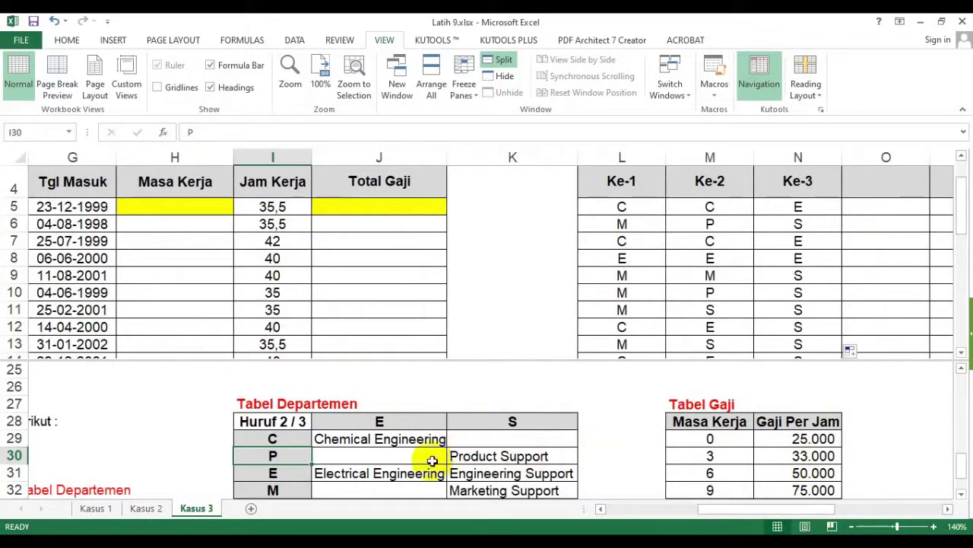
Step: Color the E and S column headings of Tabel Departemen (J28:K28) with a red font
left_click_drag(379, 423, 467, 419)
left_click(66, 40)
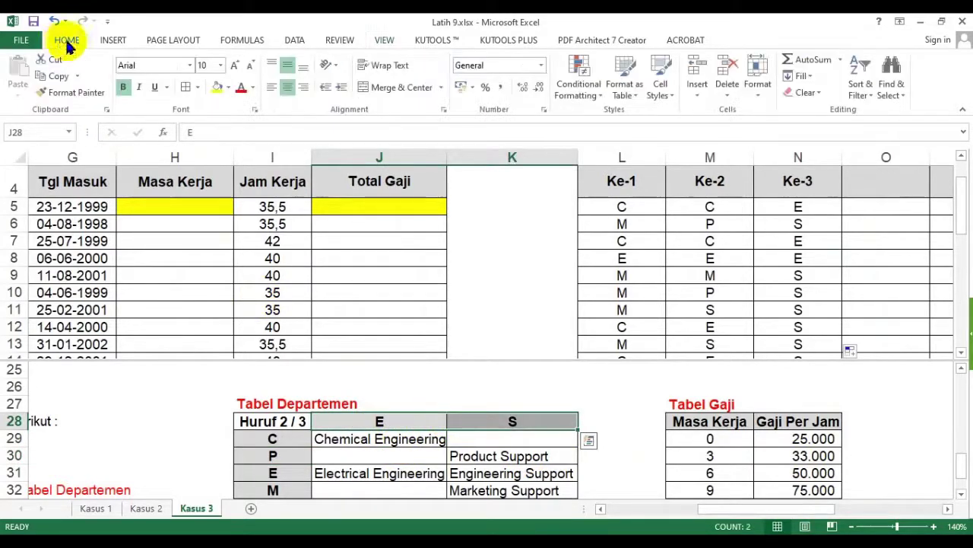
left_click(241, 89)
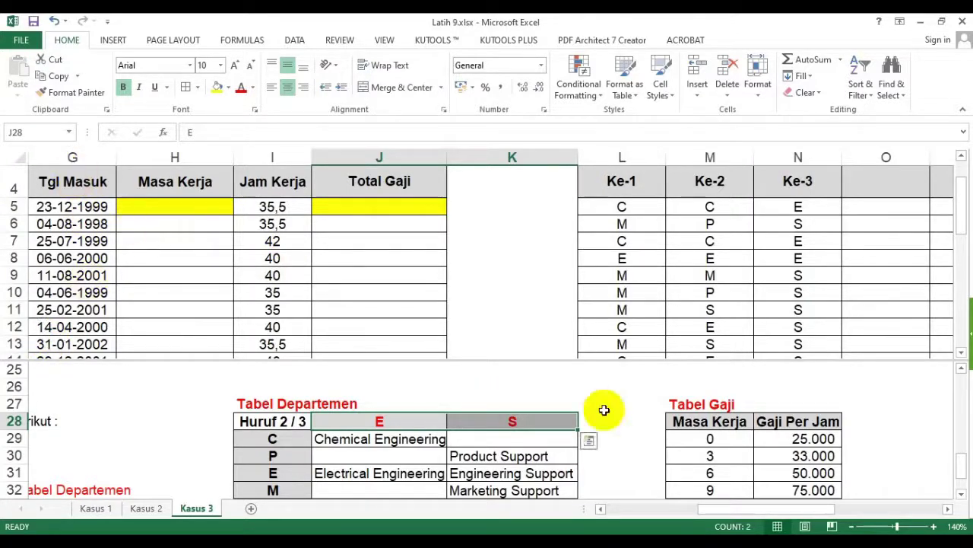
Step: Start a VLOOKUP formula in the first Departemen cell (F5) with the Ke-2 helper cell M5 as lookup value
left_click(648, 507)
left_click(476, 207)
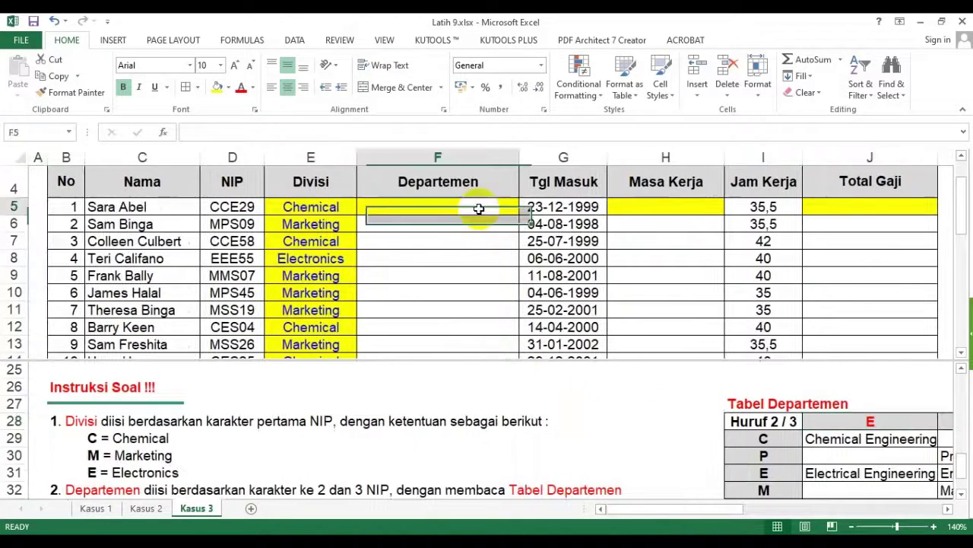
type("=vlookup(")
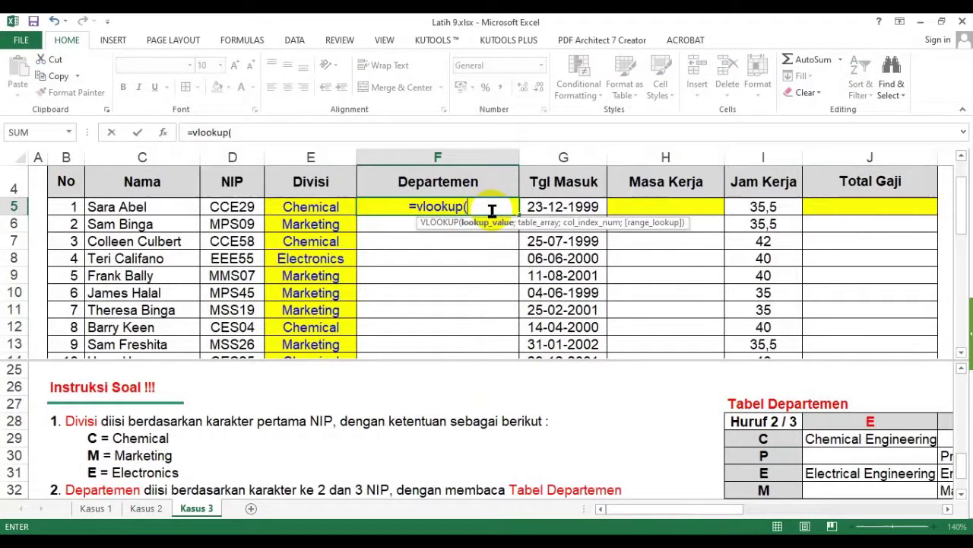
left_click_drag(708, 509, 800, 511)
left_click(721, 210)
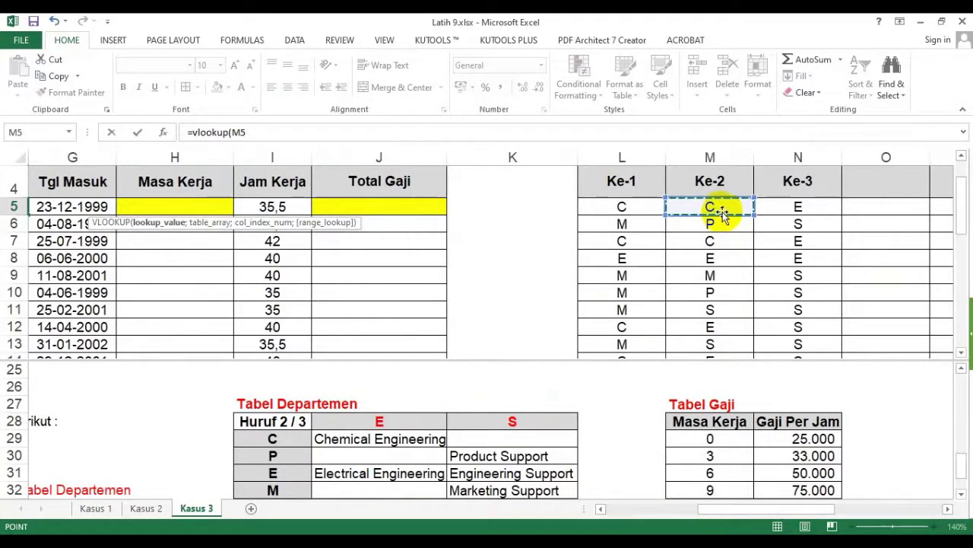
Step: Use the body of Tabel Departemen as the VLOOKUP table array, locked as the absolute range $I$29:$K$33
type(";")
scroll(336, 482, "down", 1)
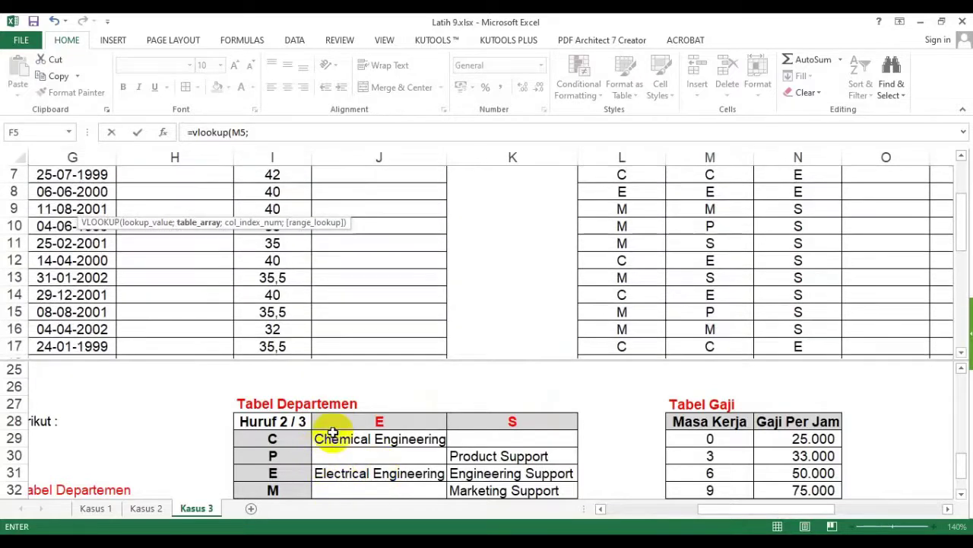
scroll(332, 432, "up", 1)
left_click(289, 434)
scroll(298, 437, "down", 1)
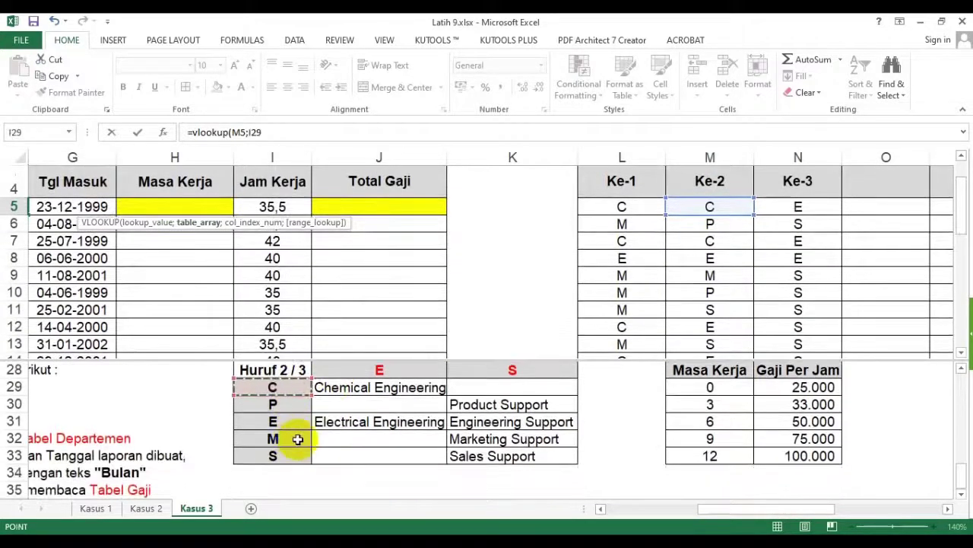
left_click(511, 460, "shift")
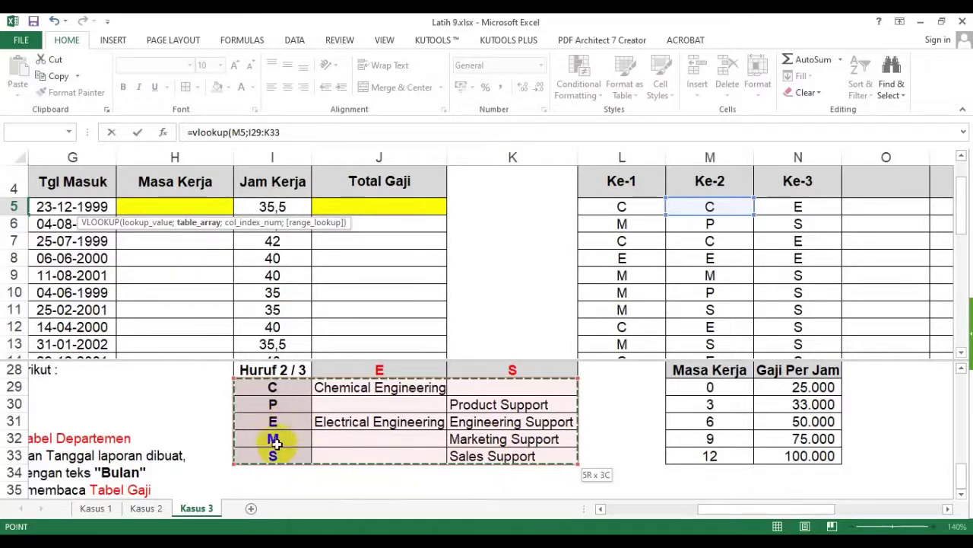
scroll(278, 449, "up", 1)
scroll(280, 450, "up", 2)
scroll(283, 459, "down", 3)
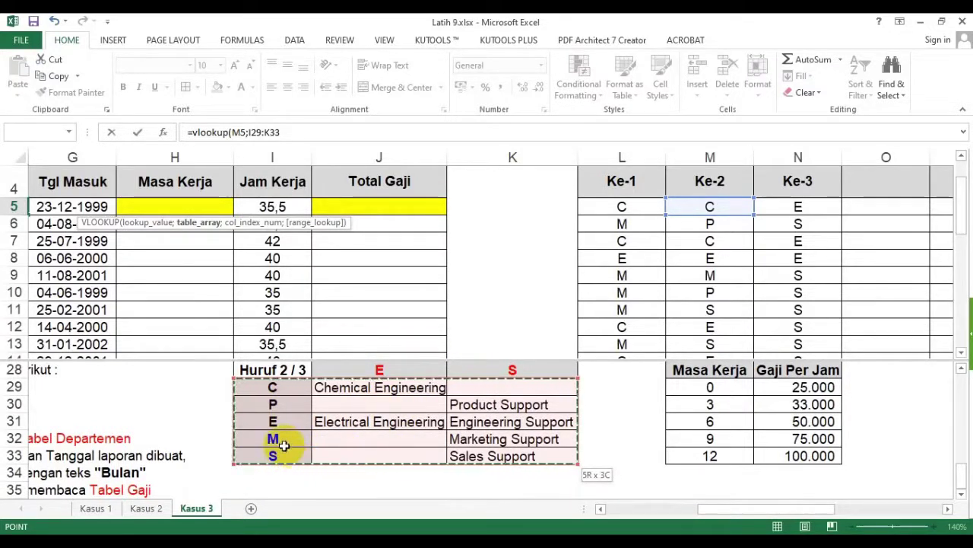
key("F4")
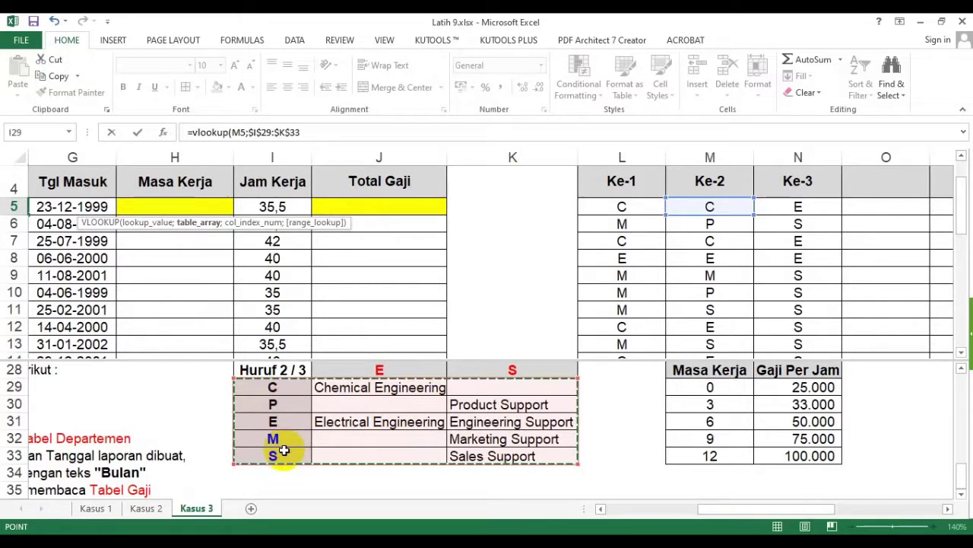
Step: Set the VLOOKUP column index to IF(N5="E";2;3), based on the Ke-3 helper cell
type(";if(")
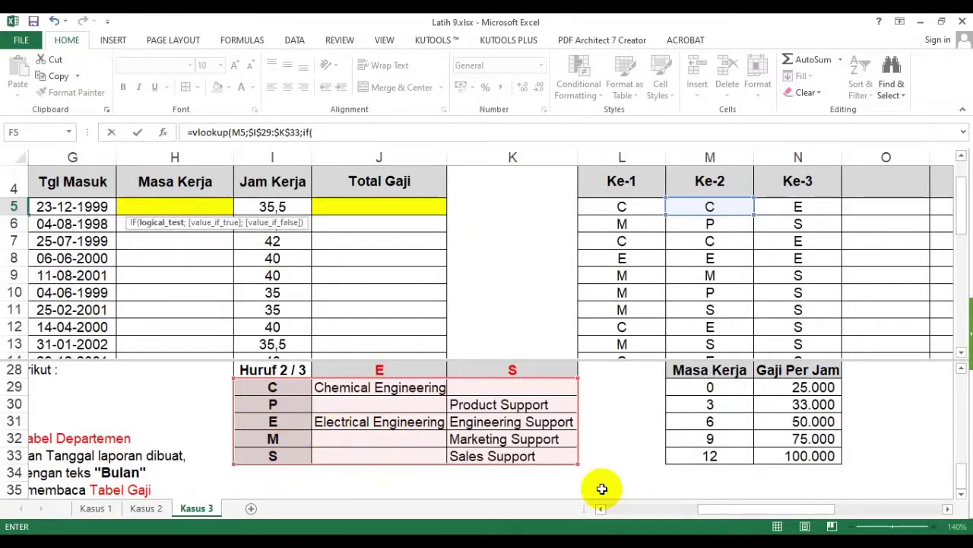
left_click_drag(732, 509, 753, 515)
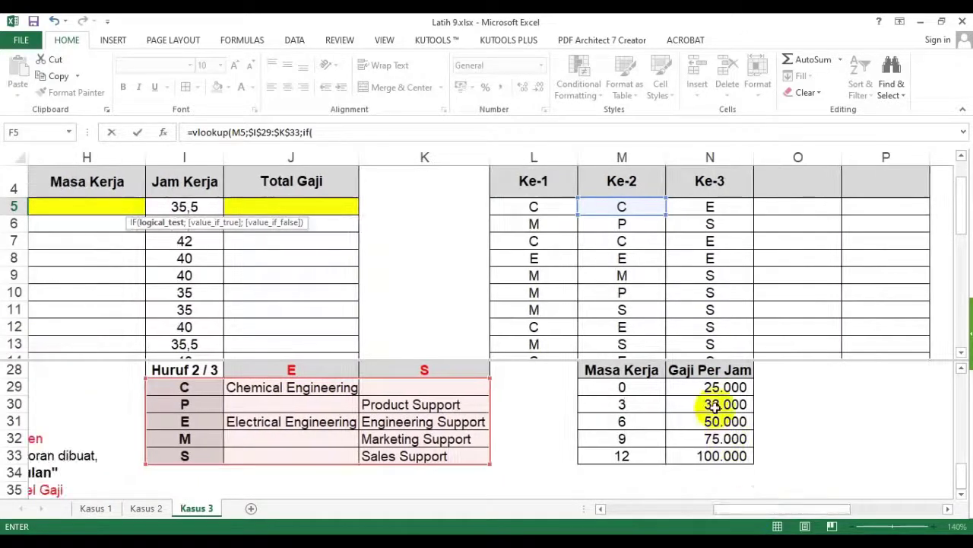
left_click(721, 208)
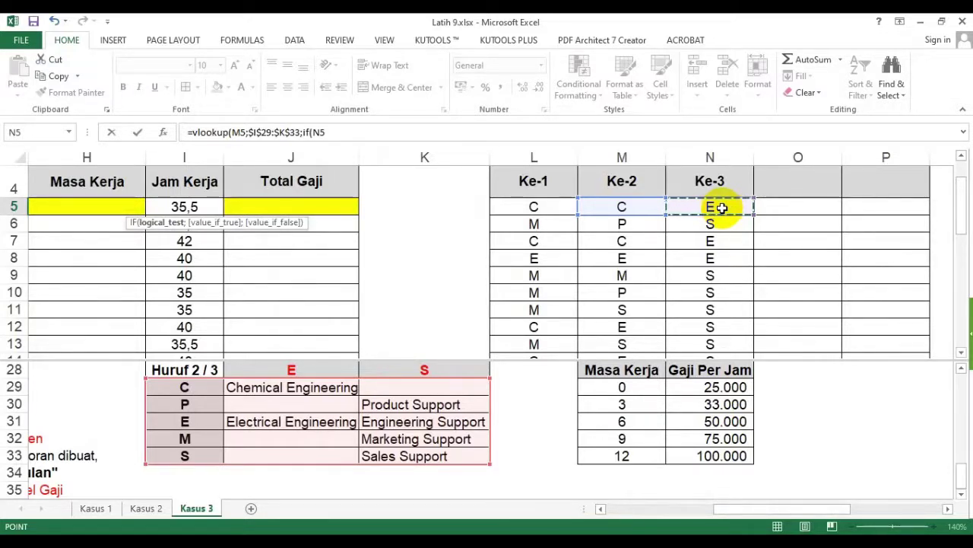
type("=\"E\"")
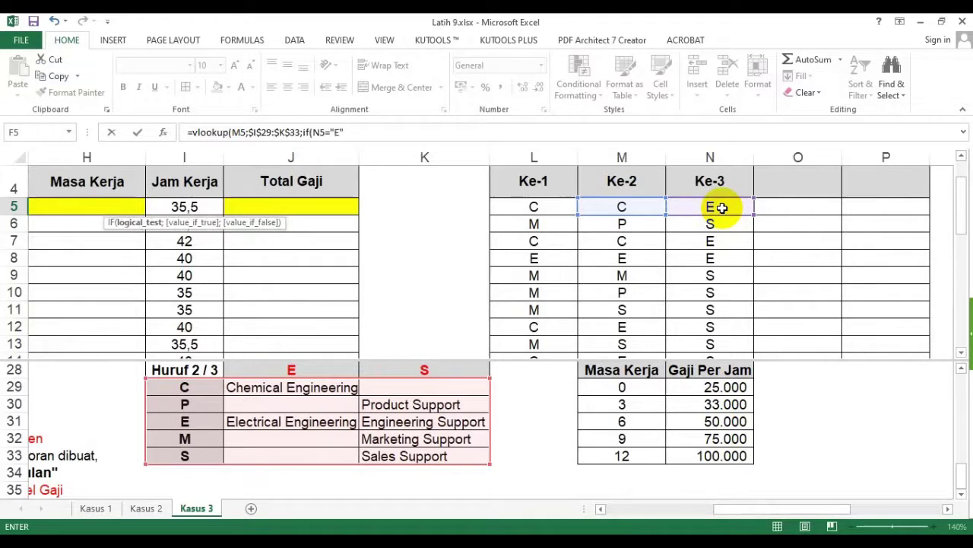
type(";2")
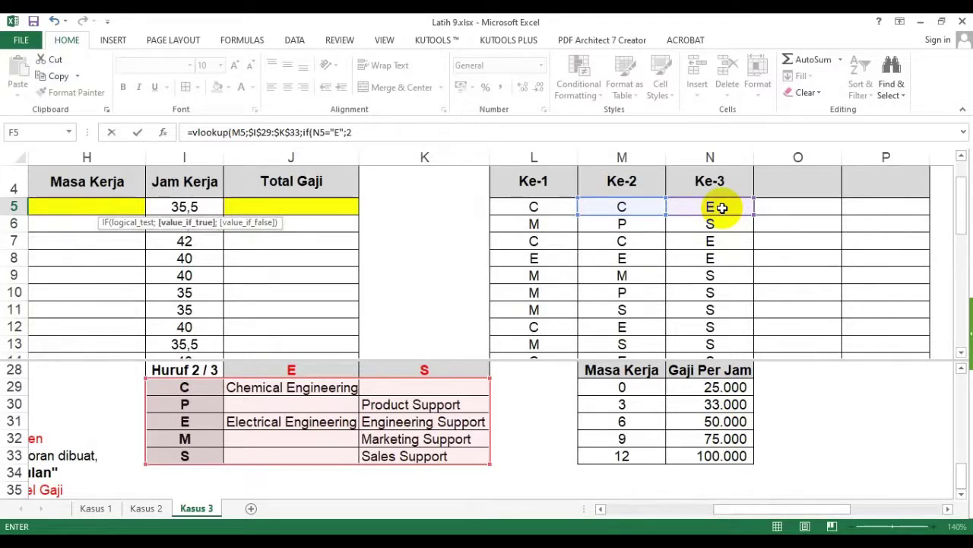
type(";3")
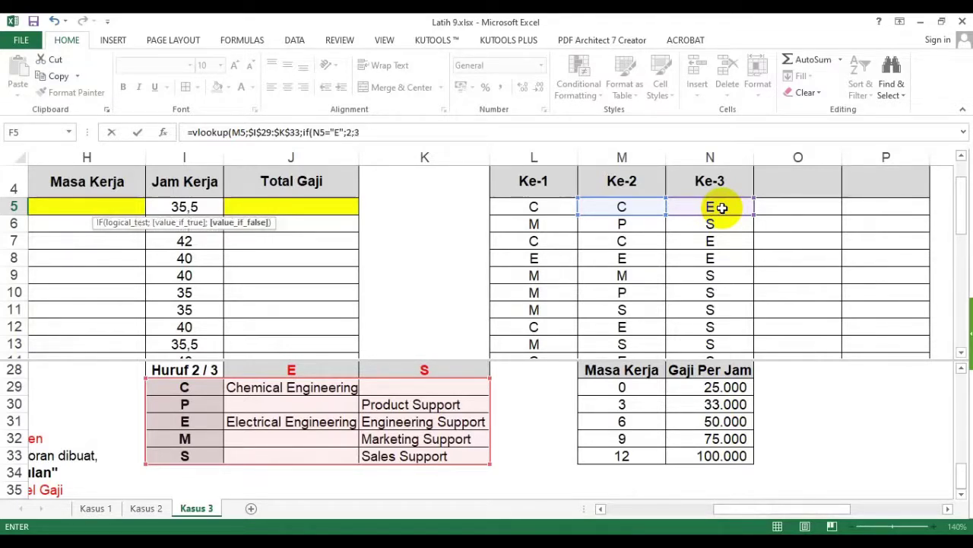
type("))")
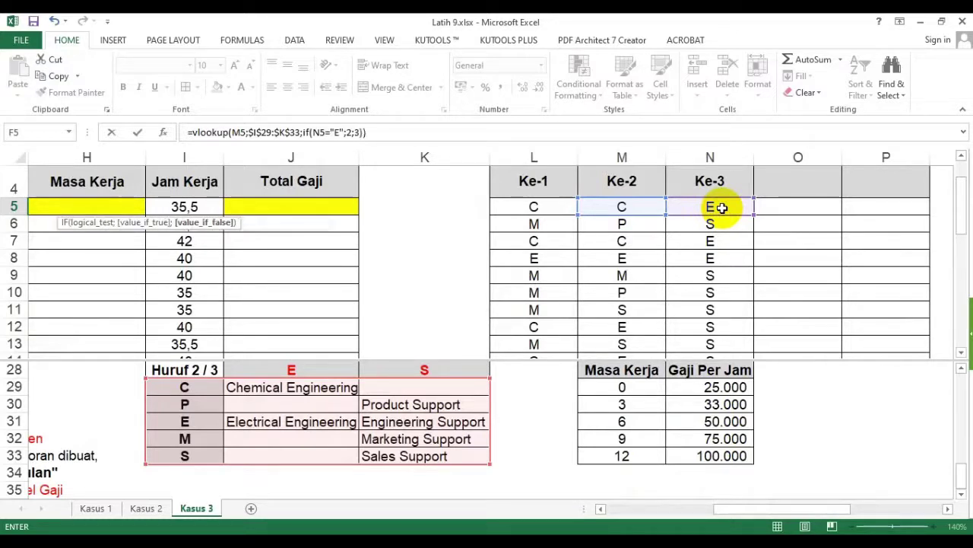
key("BackSpace")
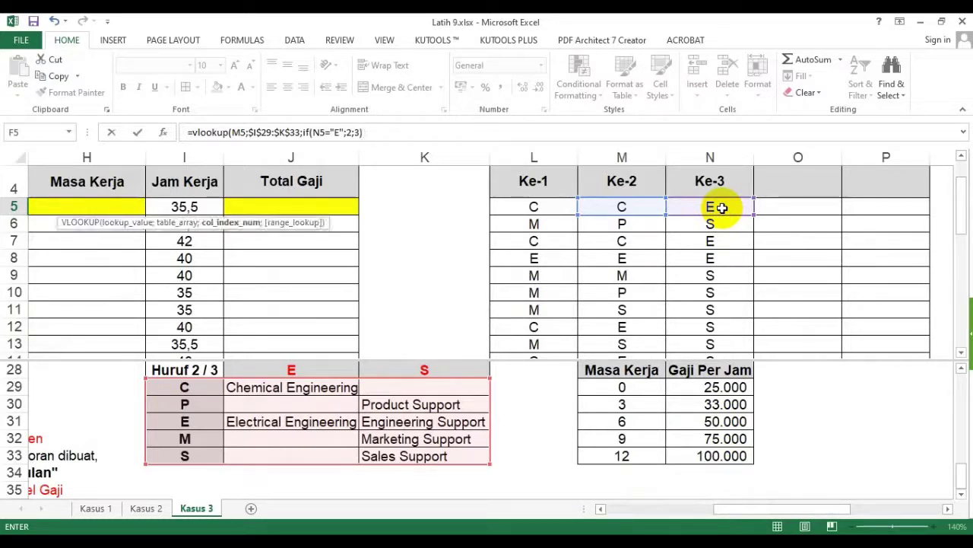
Step: Complete the Departemen VLOOKUP in F5 with FALSE for an exact match
type(";")
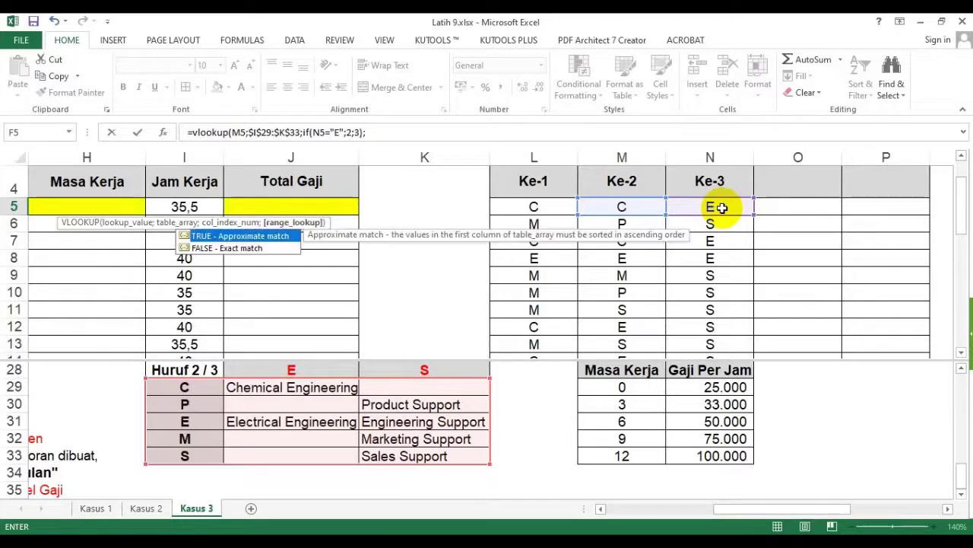
type("fal")
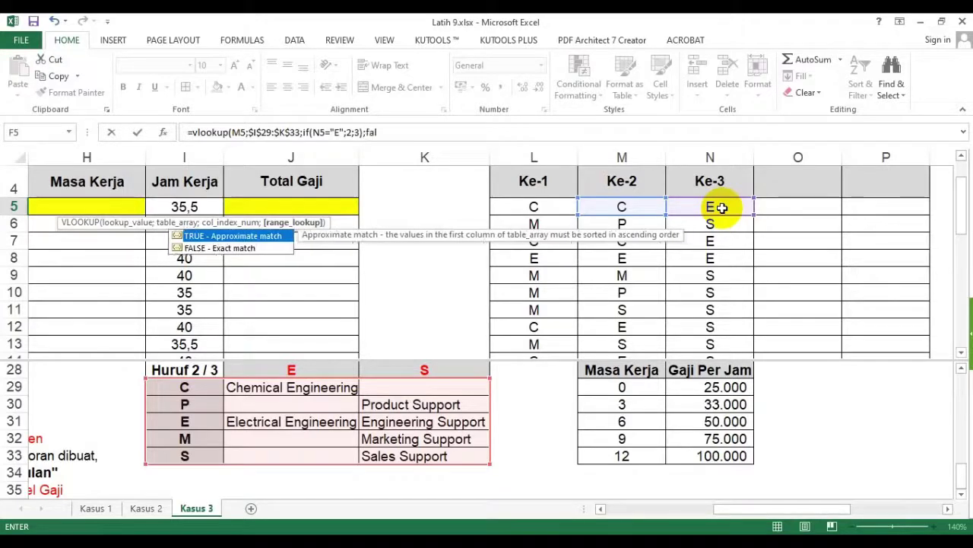
type("se)")
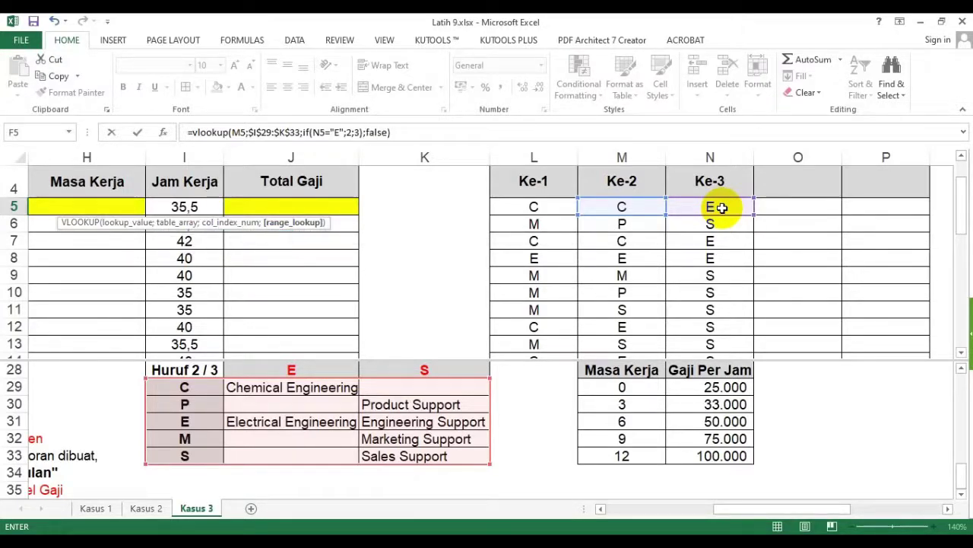
key("Return")
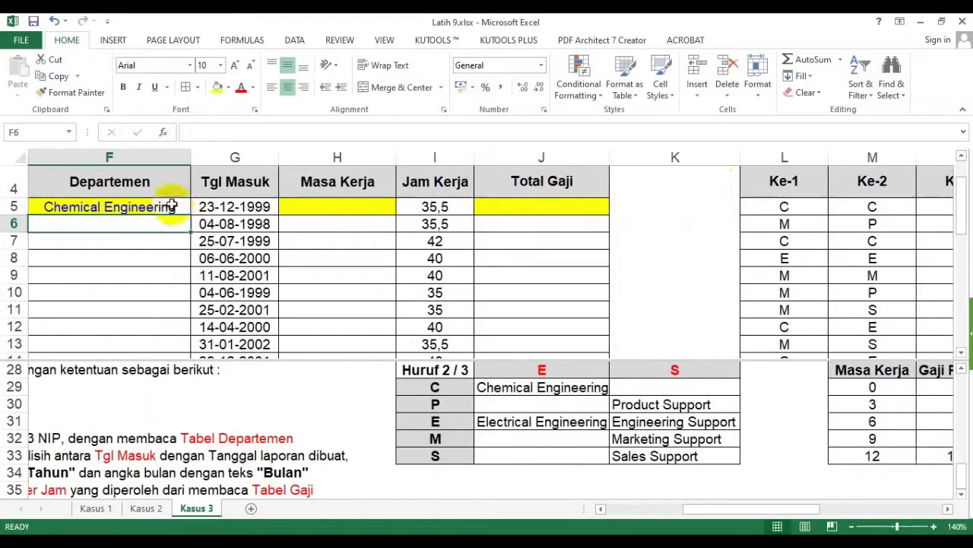
Step: Fill the Departemen formula in F5 down through row 24
left_click(173, 208)
left_click_drag(188, 215, 191, 303)
scroll(204, 283, "up", 5)
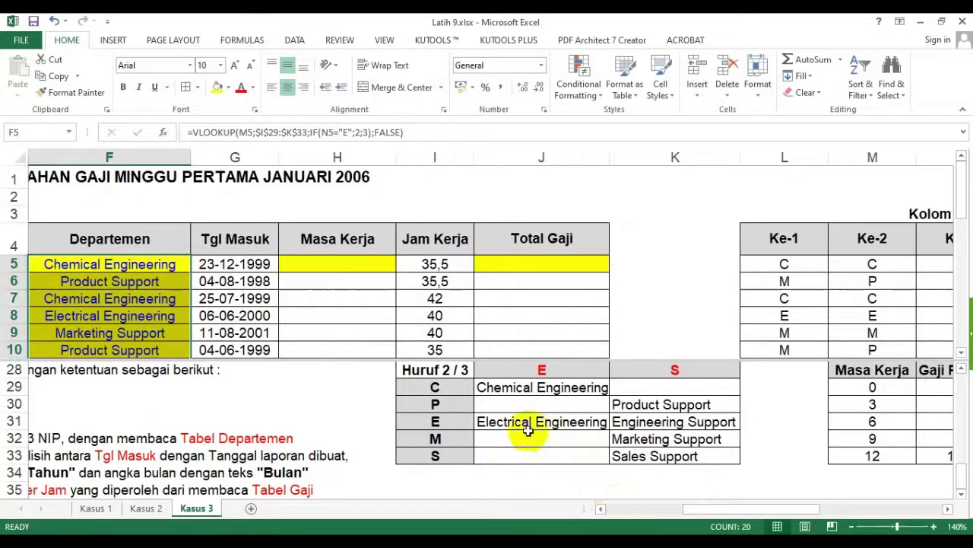
Step: Review the row letters of Tabel Departemen, the Masa Kerja instruction and the Tanggal Laporan date in D3
left_click_drag(438, 389, 439, 454)
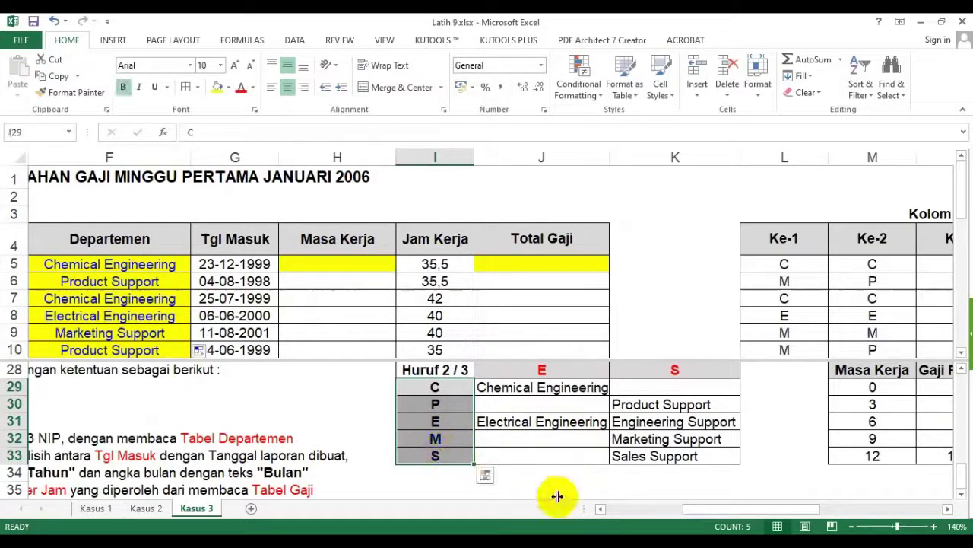
left_click(613, 508)
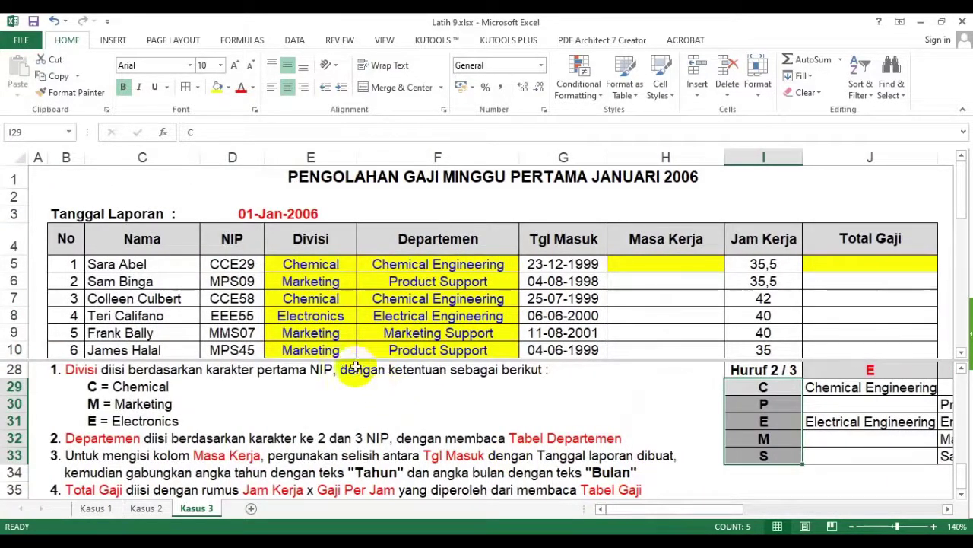
left_click(250, 422)
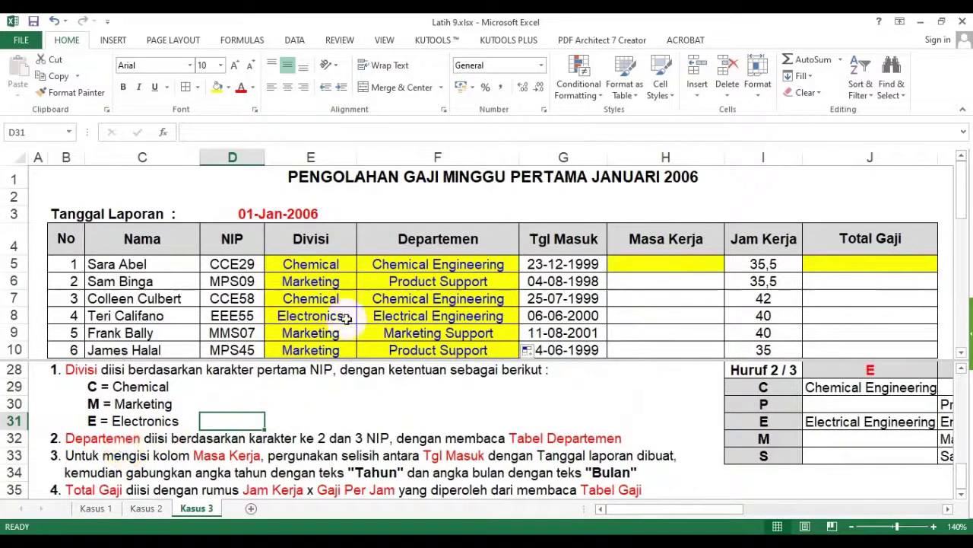
left_click(300, 213)
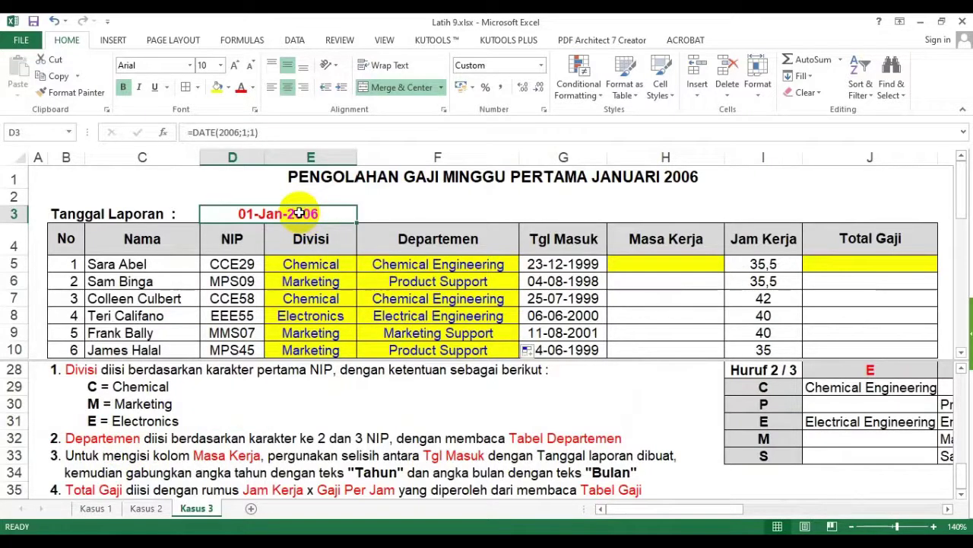
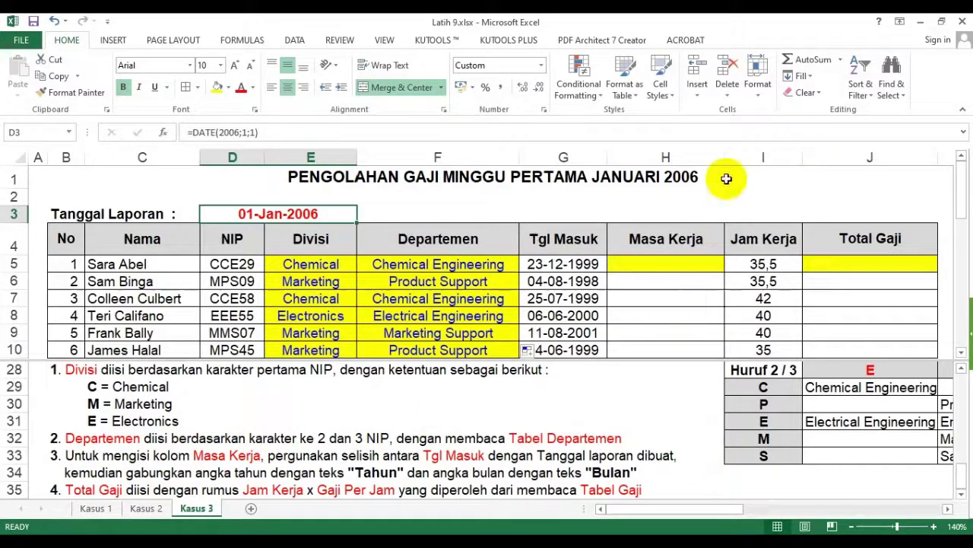
Step: Widen the Masa Kerja column (H) and check the Tgl Masuk and Tanggal Laporan dates its calculation uses
left_click_drag(723, 157, 770, 157)
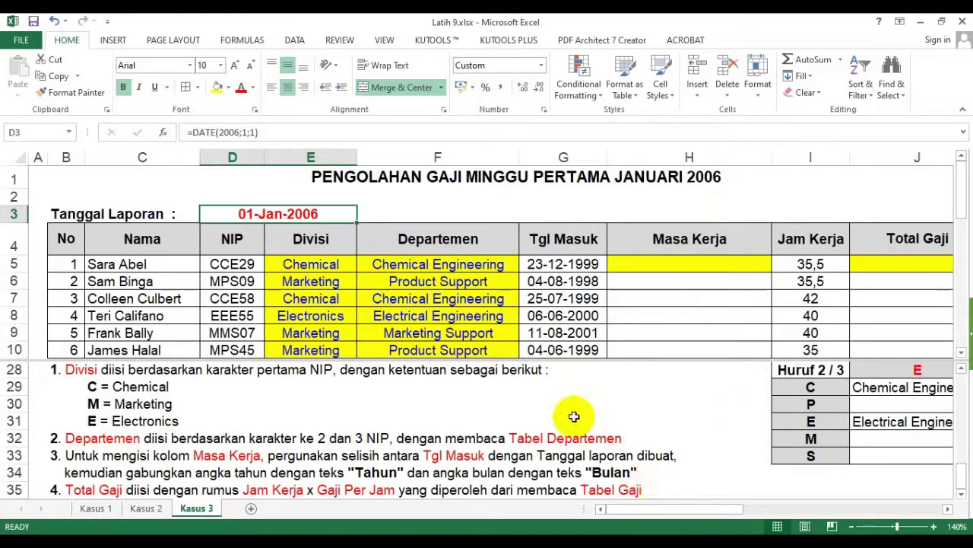
left_click(541, 280)
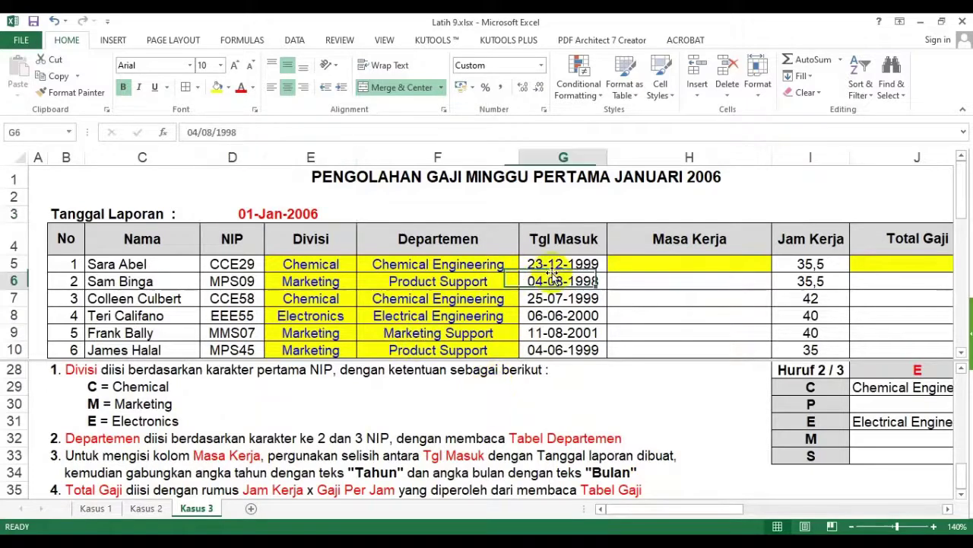
left_click(310, 213)
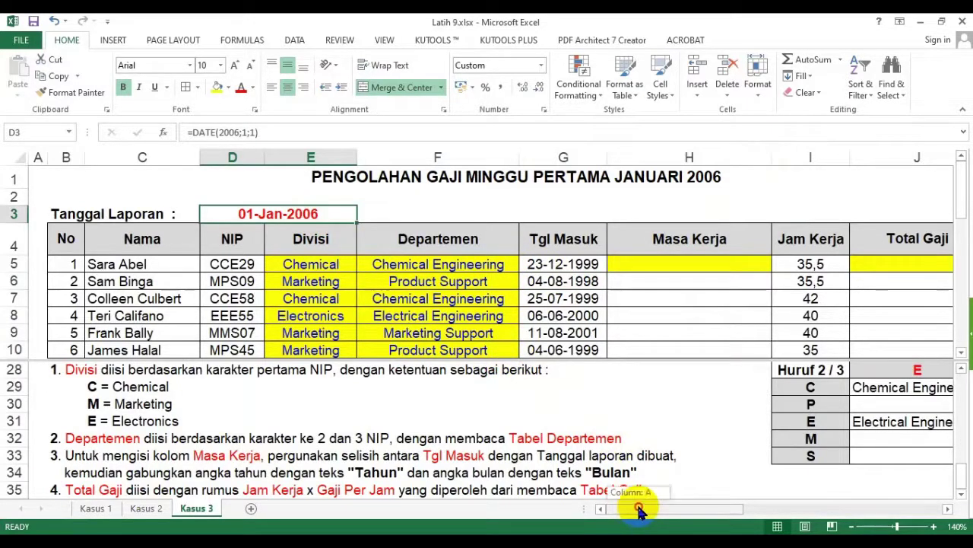
Step: Enter "Lama kerja" as the heading of the fourth Kolom Bantuan column in O4
left_click_drag(639, 507, 756, 506)
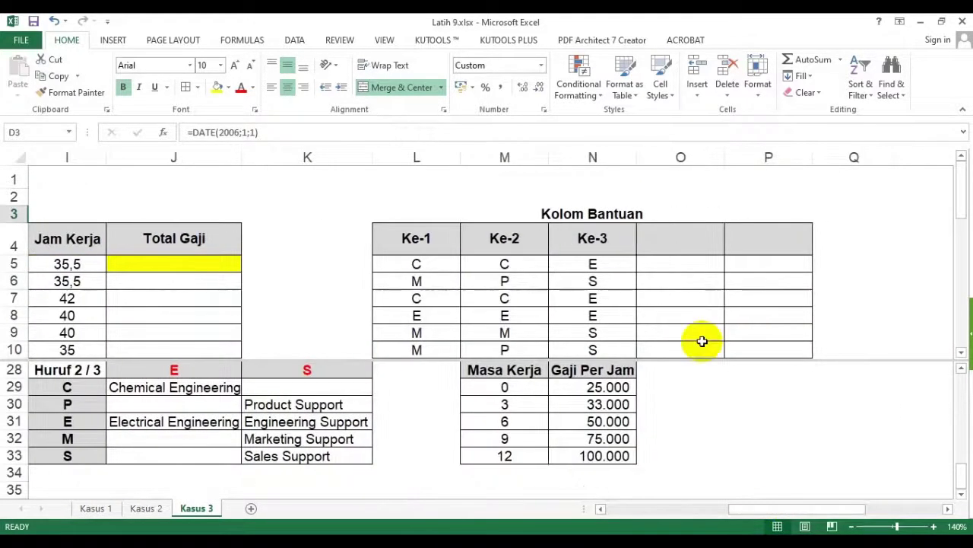
left_click(692, 240)
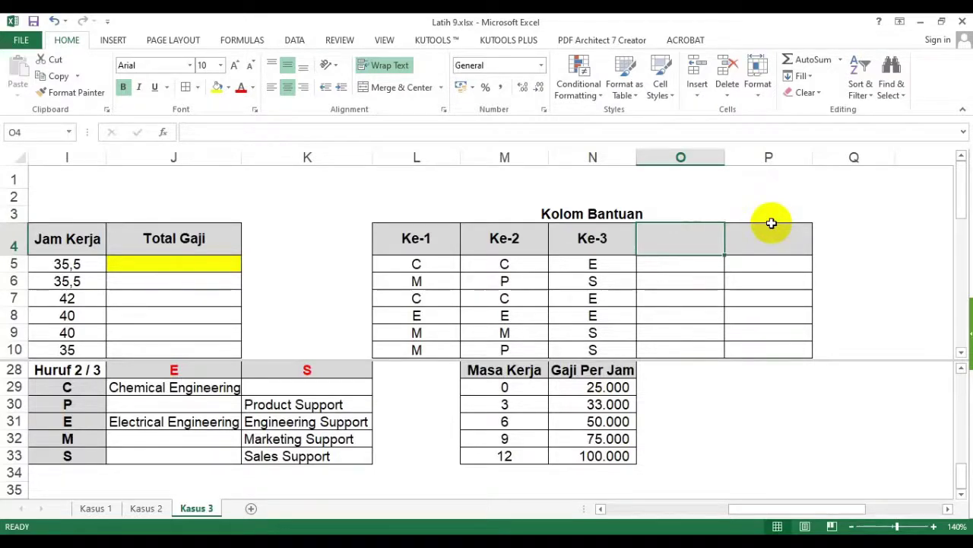
type("Lama kerja")
key("Return")
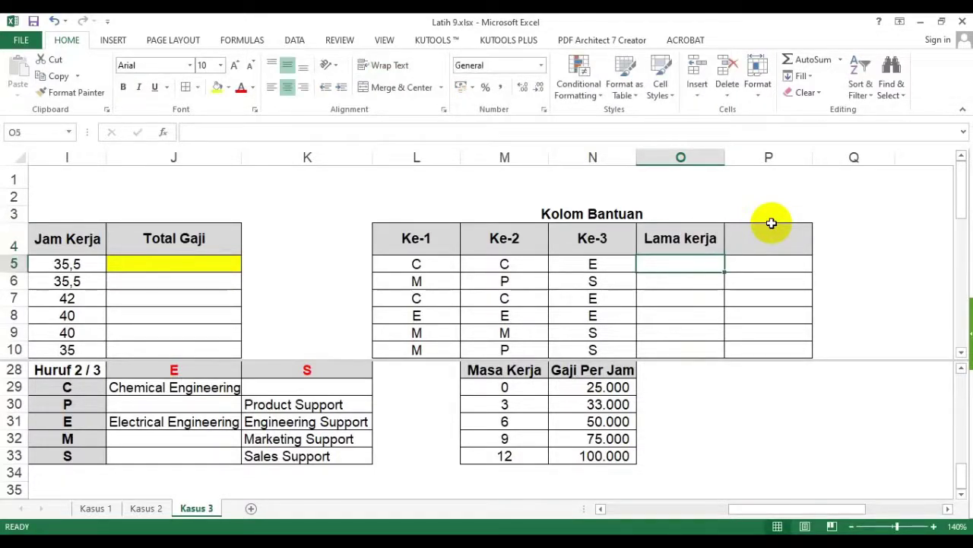
Step: Enter =DAYS360(G5;$D$3) in O5 to calculate Lama kerja from Tgl Masuk to Tanggal Laporan
type("=")
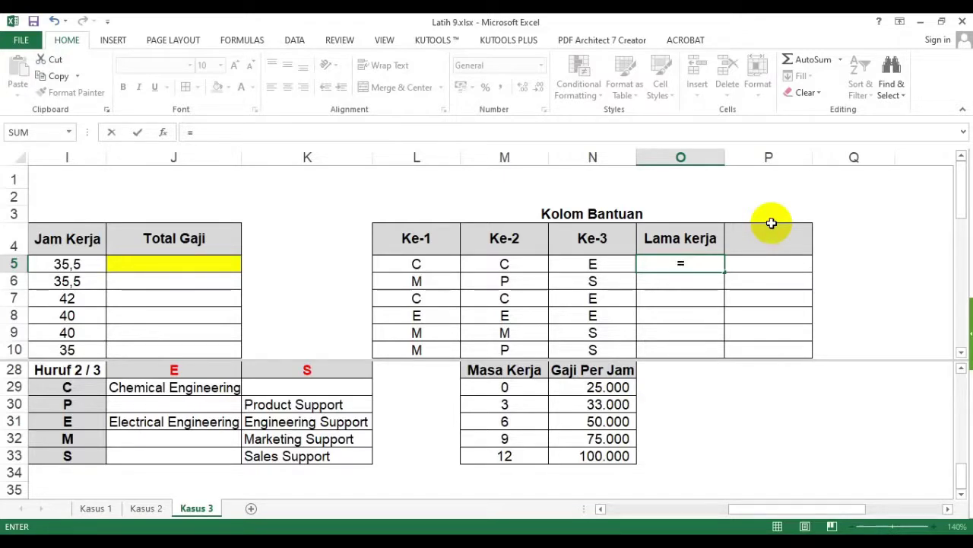
type("d")
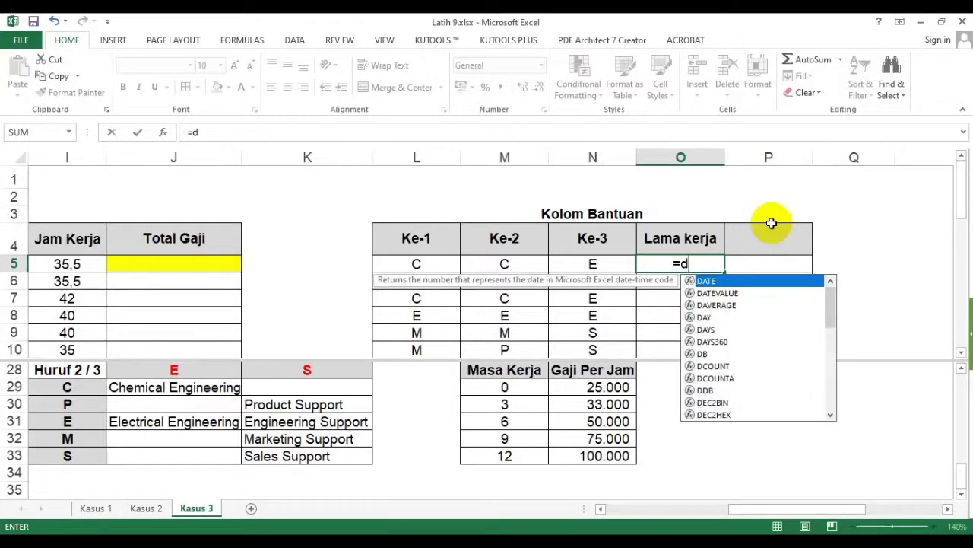
type("ays360(")
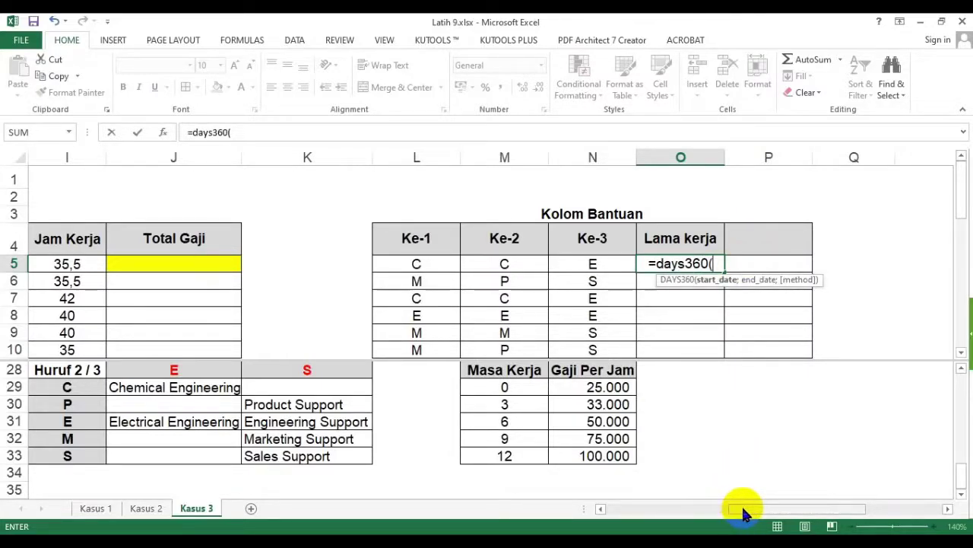
left_click_drag(744, 514, 618, 511)
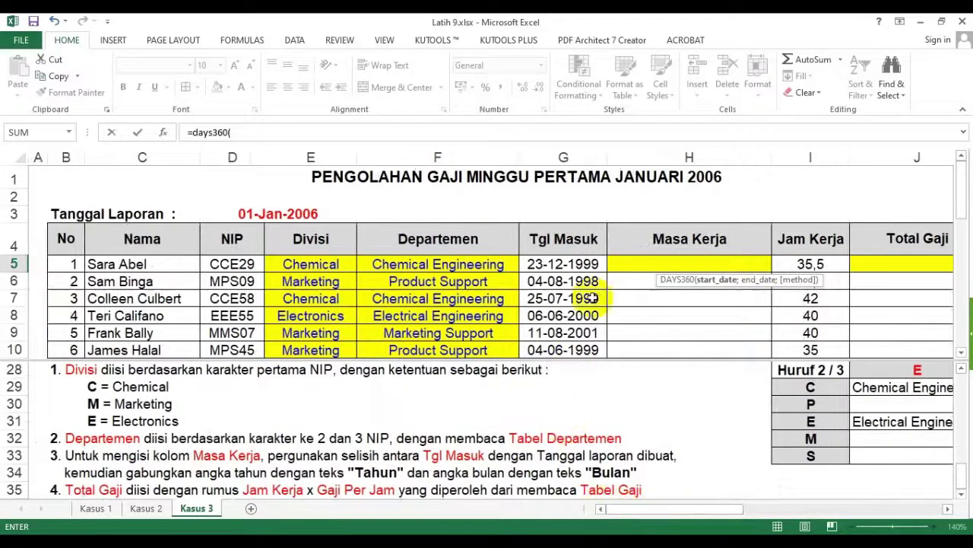
left_click(583, 264)
type(";")
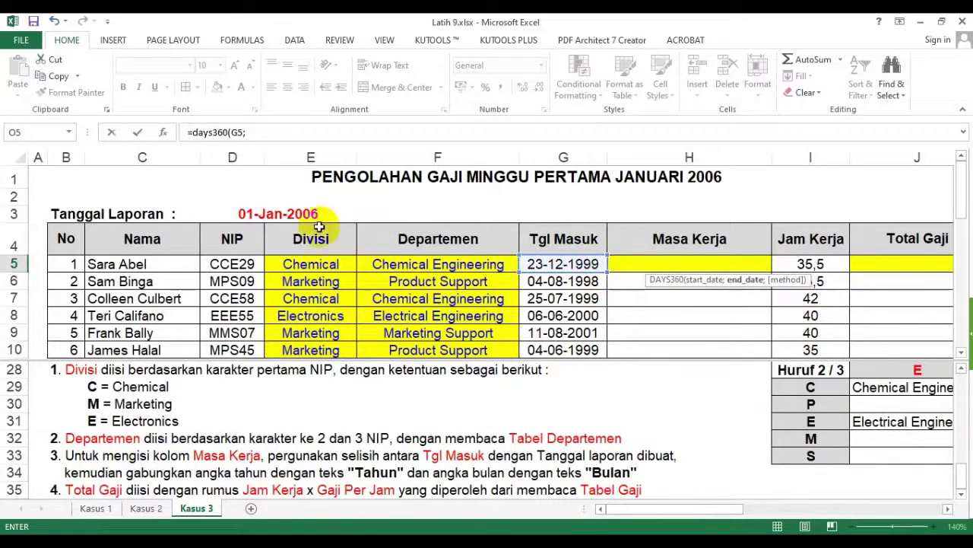
left_click(295, 213)
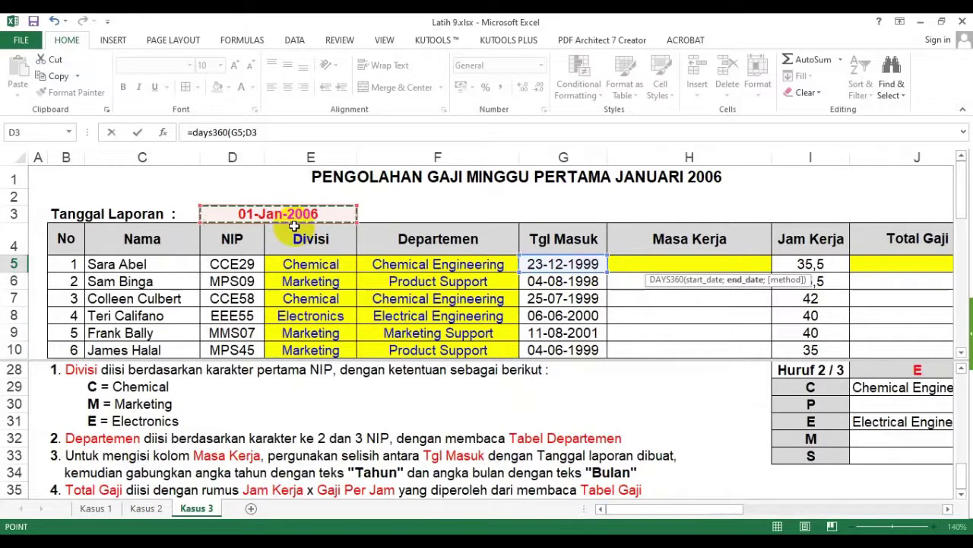
key("F4")
type(")")
key("Return")
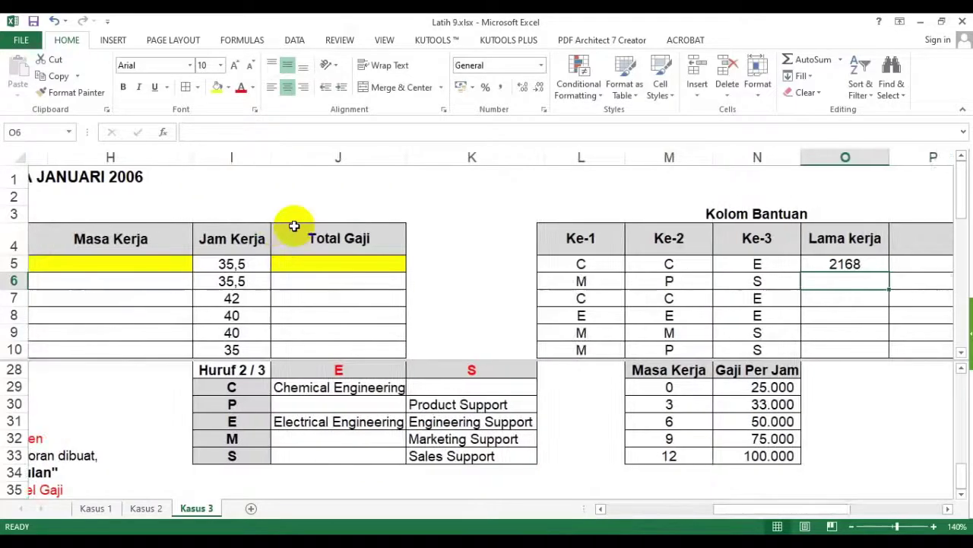
Step: Fill the Lama kerja formula in O5 down through row 24 and check the filled column
left_click(844, 263)
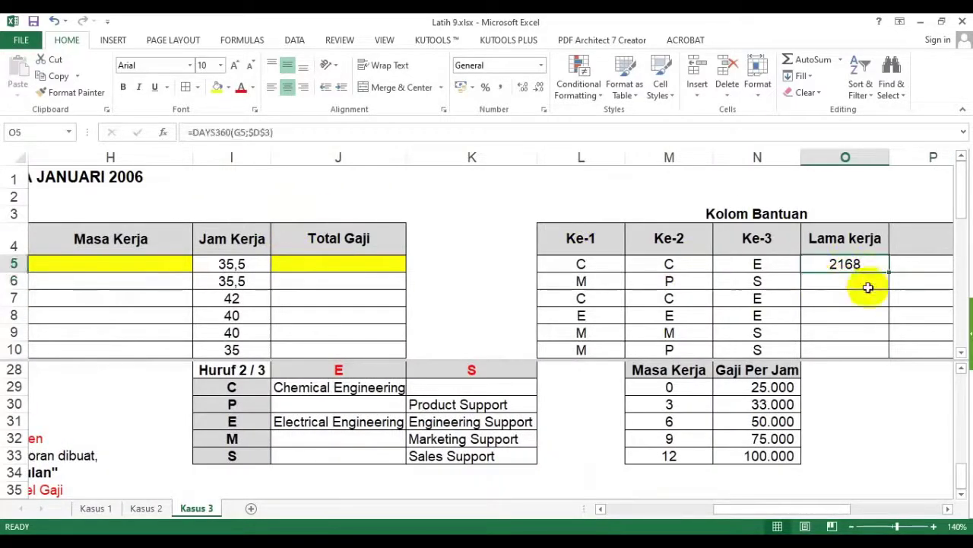
left_click_drag(890, 272, 896, 373)
scroll(895, 373, "up", 4)
left_click_drag(765, 507, 825, 508)
scroll(627, 310, "up", 2)
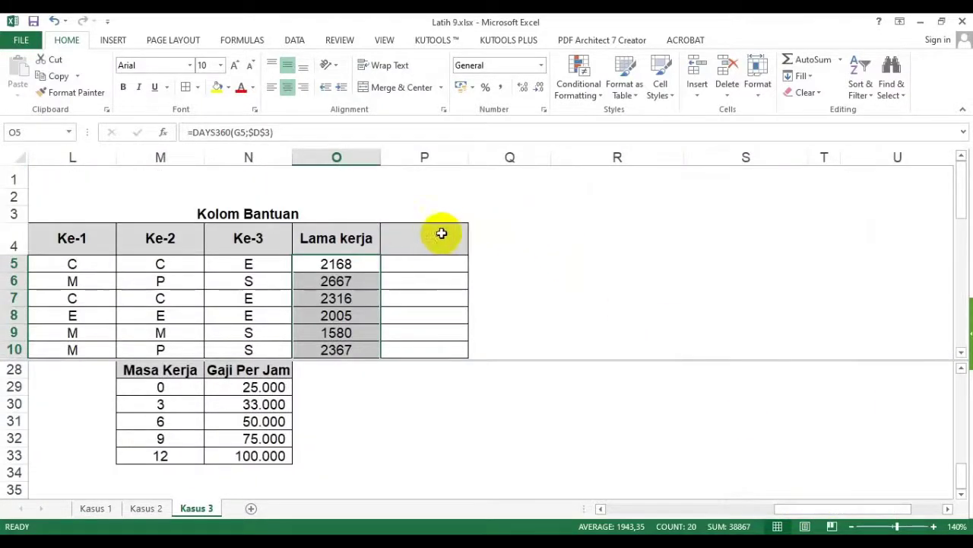
scroll(430, 200, "down", 9)
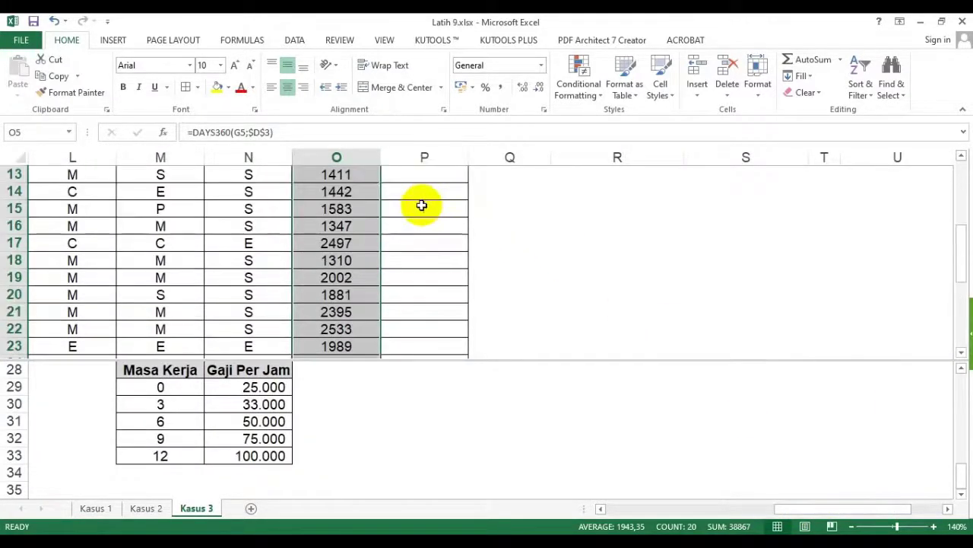
scroll(418, 208, "up", 5)
scroll(418, 208, "down", 4)
scroll(417, 206, "up", 8)
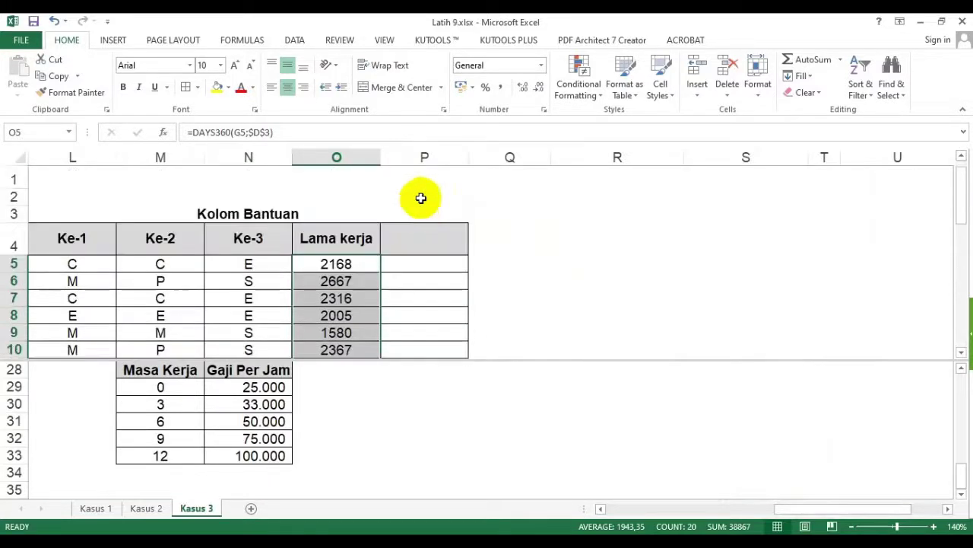
Step: Insert two copies of the empty helper column P as columns Q and R to extend Kolom Bantuan
left_click(431, 157)
key("ctrl+c")
left_click(502, 158)
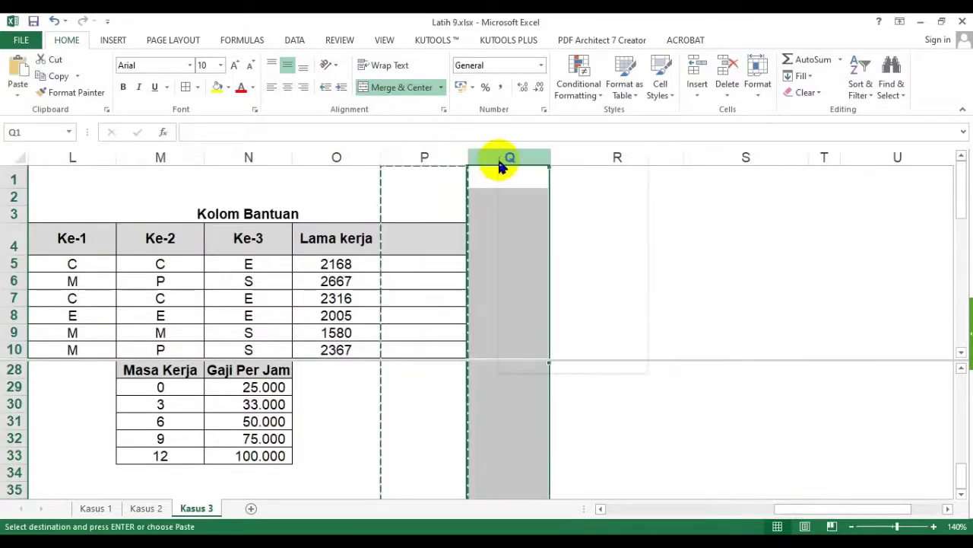
right_click(510, 158)
left_click(532, 259)
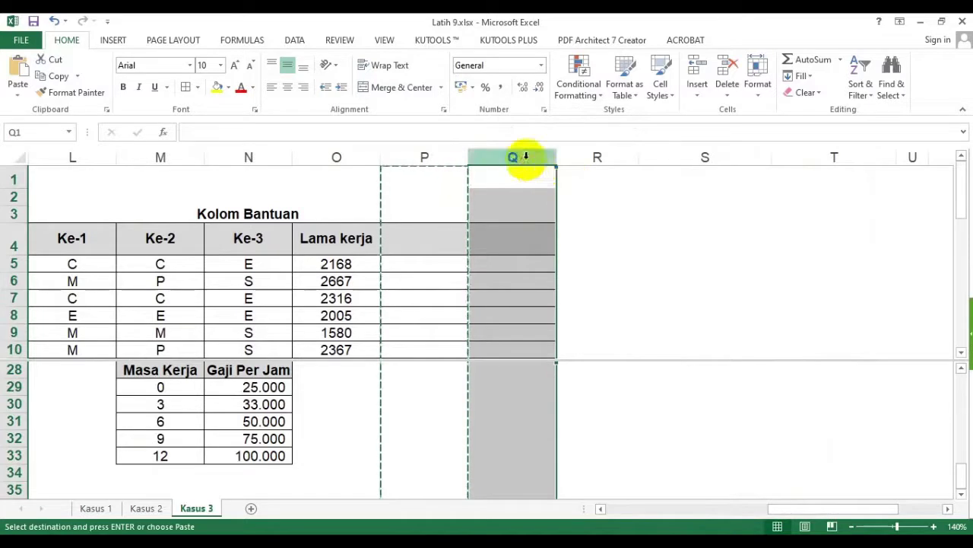
key("ctrl+c")
right_click(585, 163)
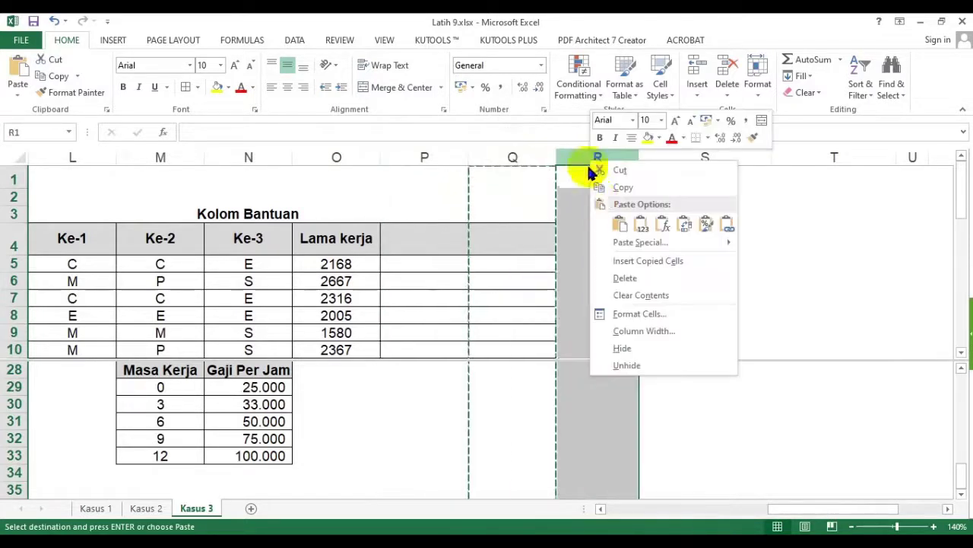
left_click(632, 258)
Step: Enter the headings "tahun", "bulan" and "hari" in P4, Q4 and R4 of Kolom Bantuan
left_click(423, 241)
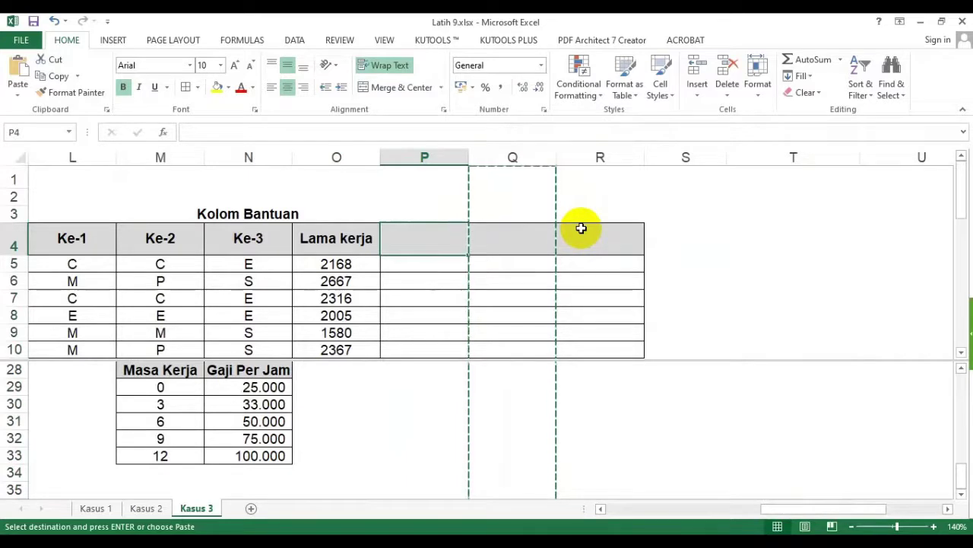
type("m,")
key("Escape")
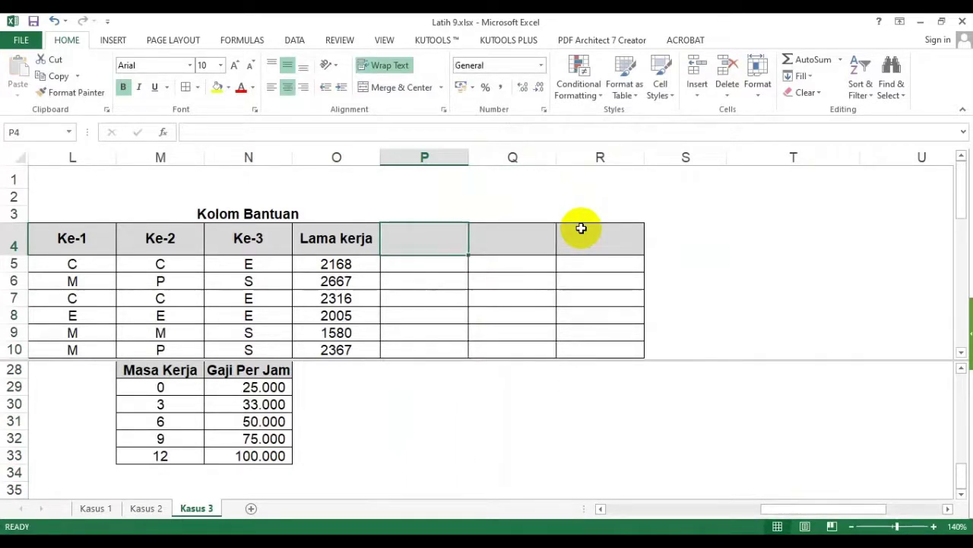
type("tahun")
key("Tab")
type("bula")
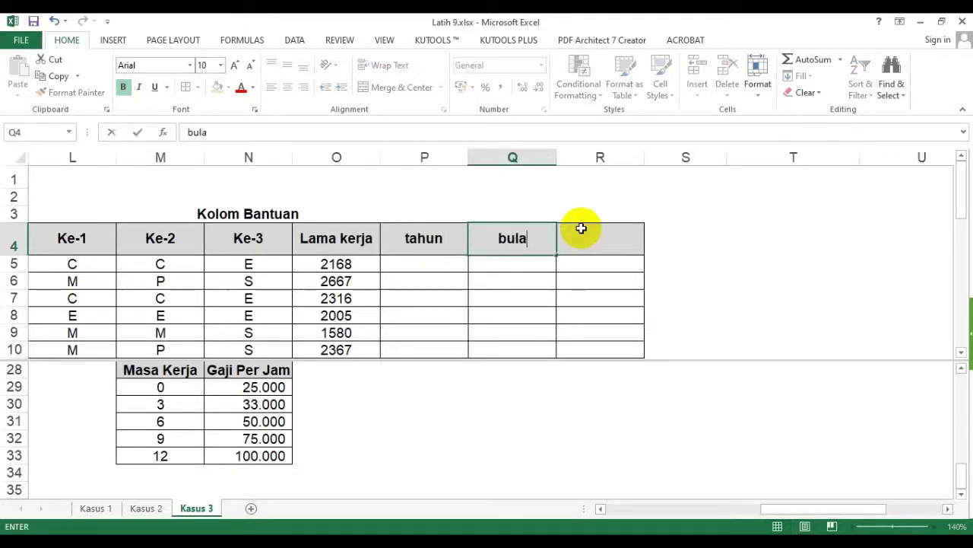
type("n")
key("Tab")
type("hari")
key("Return")
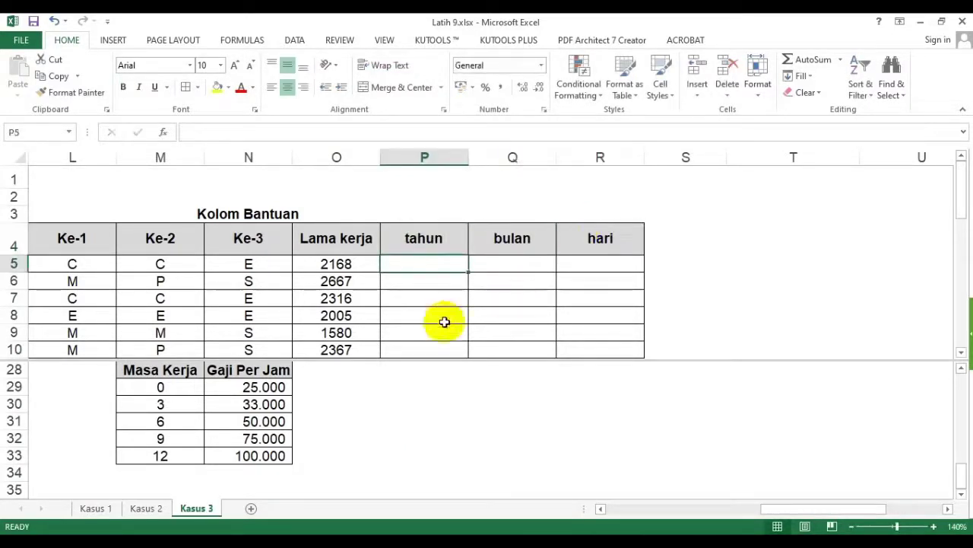
Step: Replace the window split with a single horizontal split placed below row 12, without a vertical divider
left_click(352, 264)
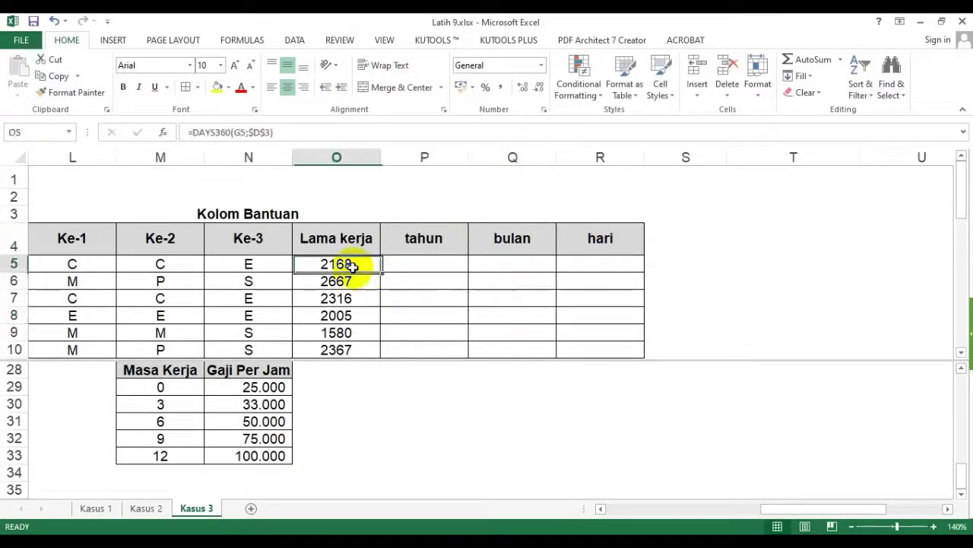
double_click(487, 361)
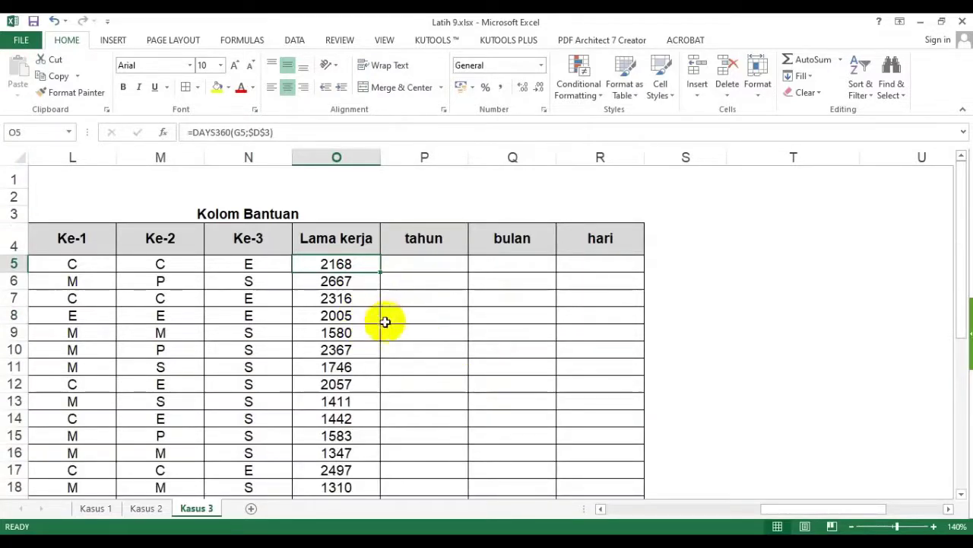
scroll(443, 319, "down", 2)
scroll(444, 320, "up", 2)
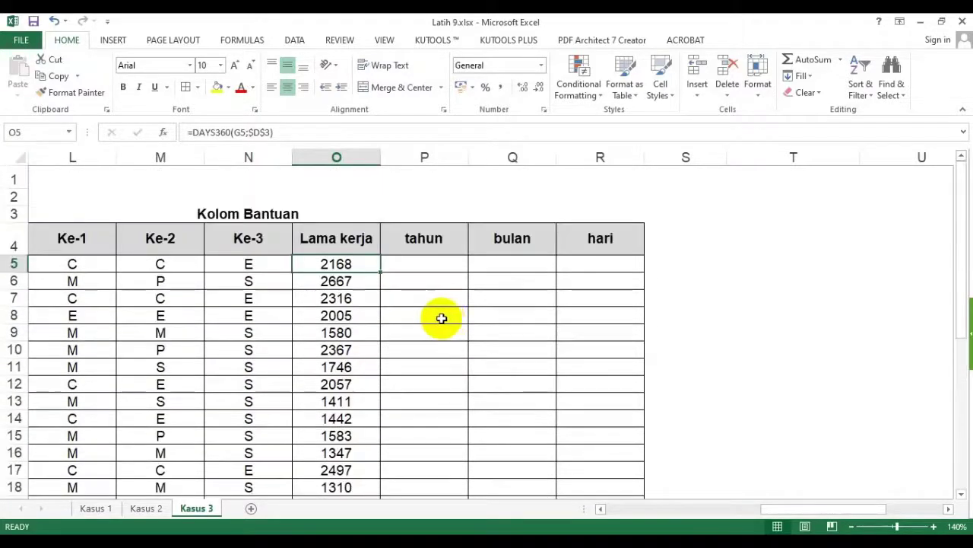
left_click(385, 40)
left_click(499, 61)
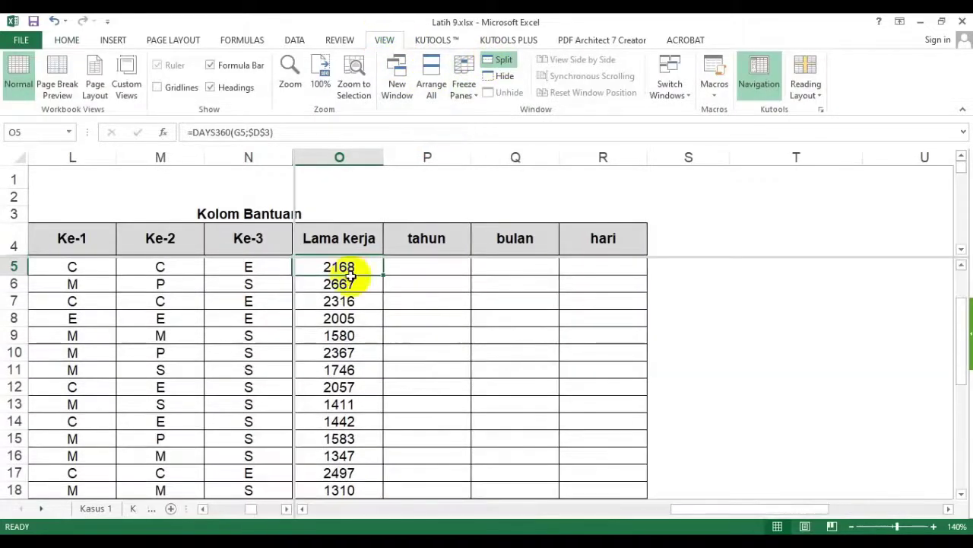
double_click(293, 198)
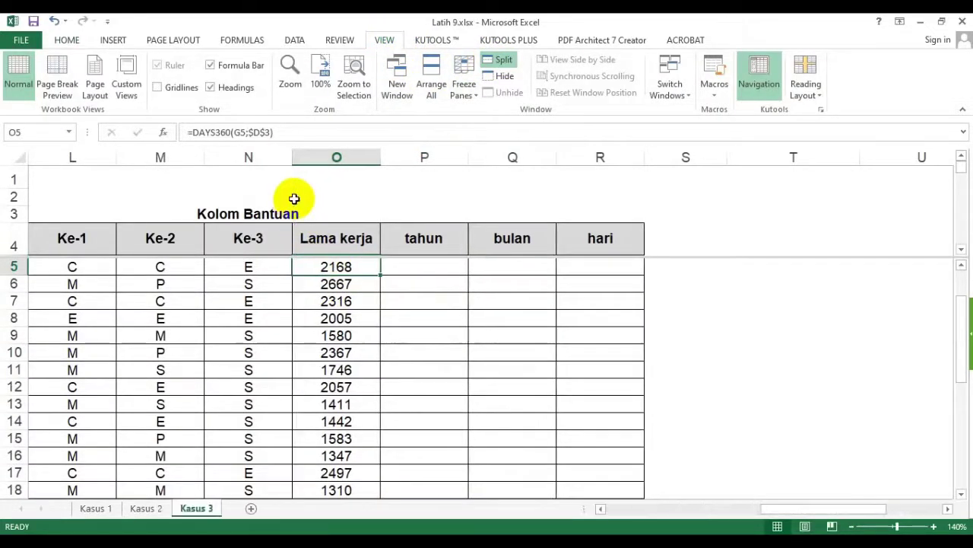
scroll(402, 298, "down", 1)
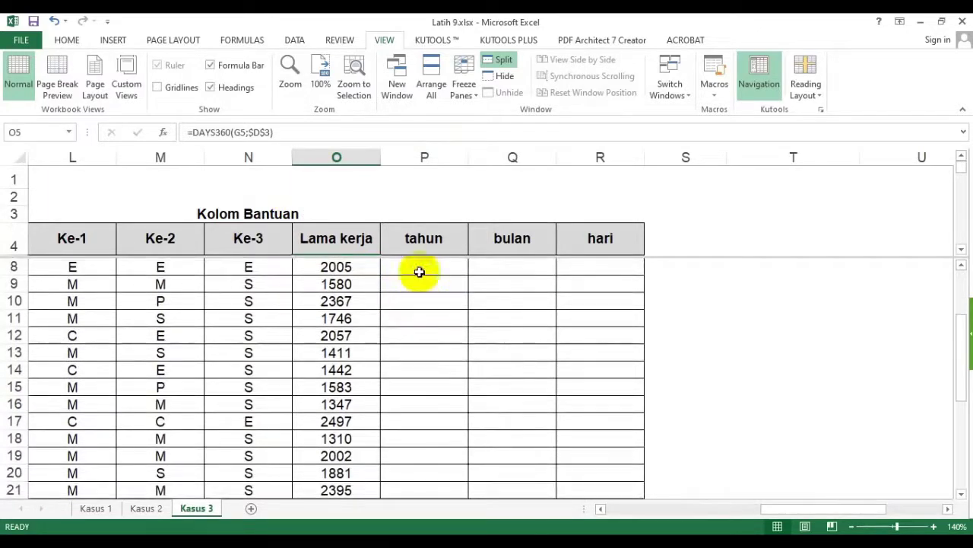
left_click(413, 250)
left_click(400, 282)
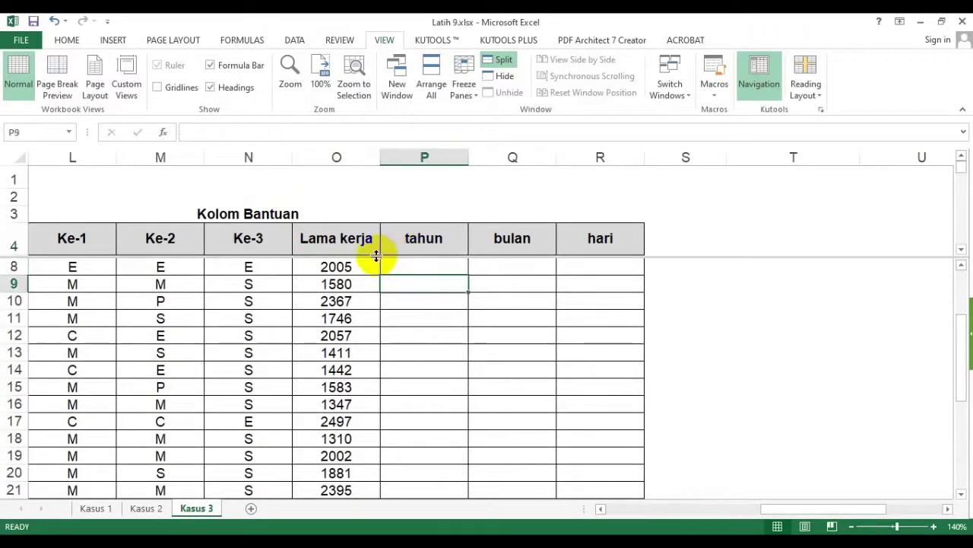
left_click_drag(375, 256, 403, 392)
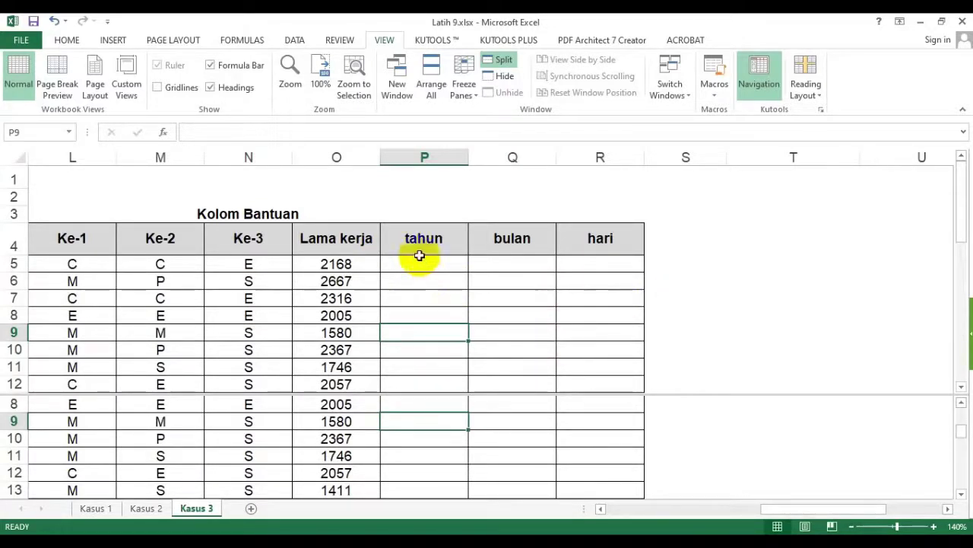
Step: Examine the Lama kerja day counts against the empty tahun, bulan and hari columns they must be broken down into
left_click_drag(420, 262, 460, 307)
left_click_drag(490, 264, 516, 292)
left_click_drag(594, 263, 597, 296)
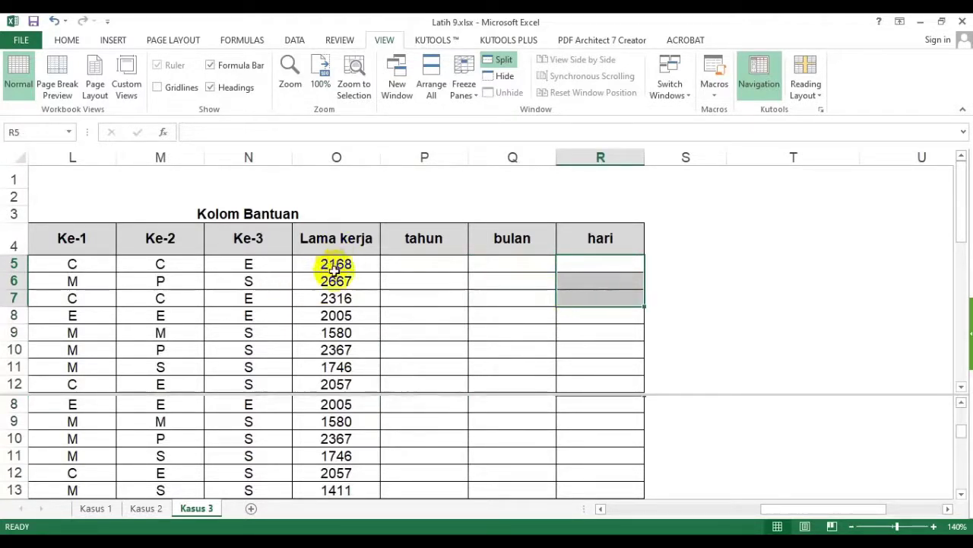
left_click_drag(335, 265, 336, 324)
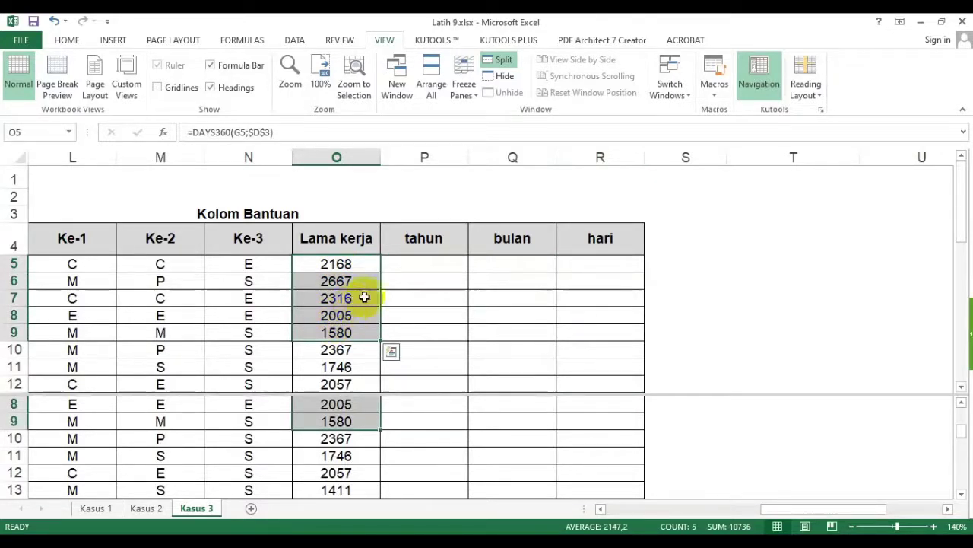
left_click(405, 264)
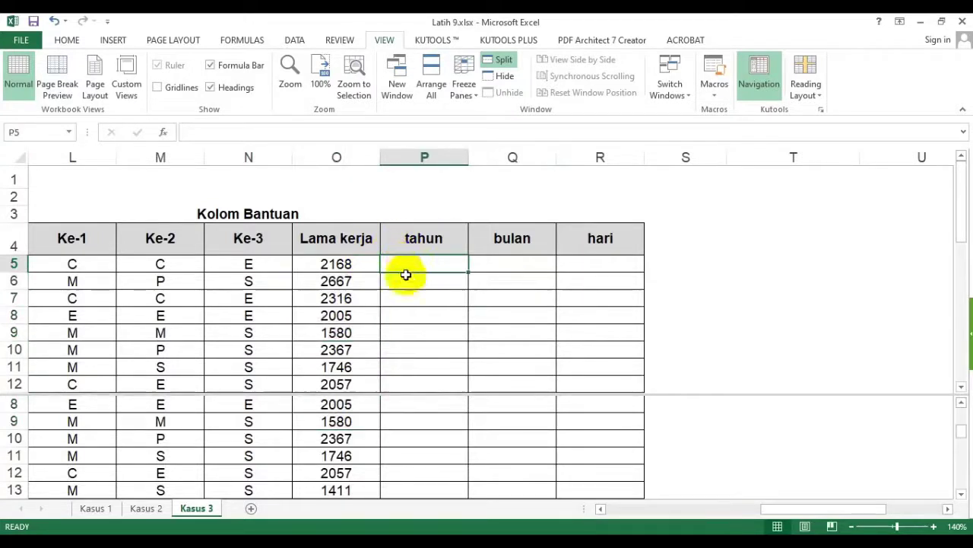
left_click(512, 264)
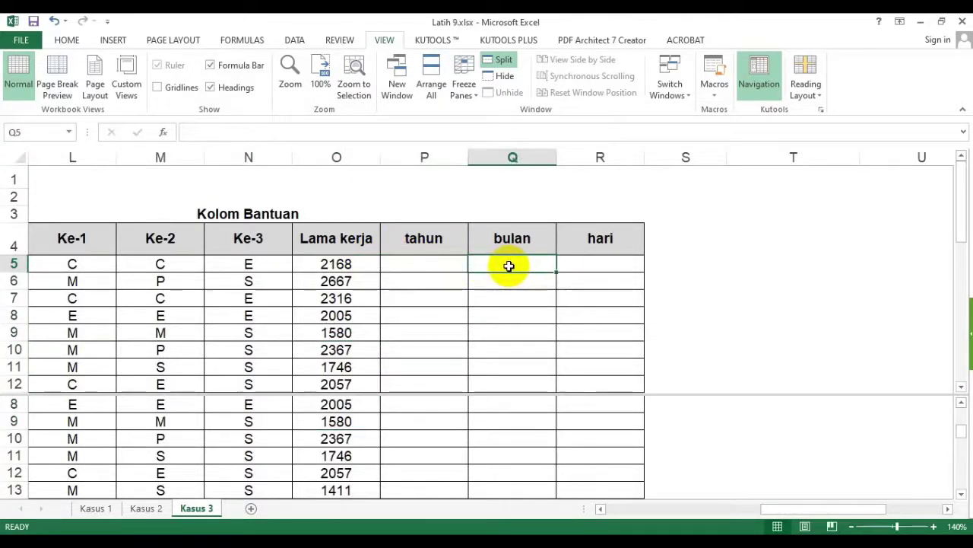
left_click(569, 262)
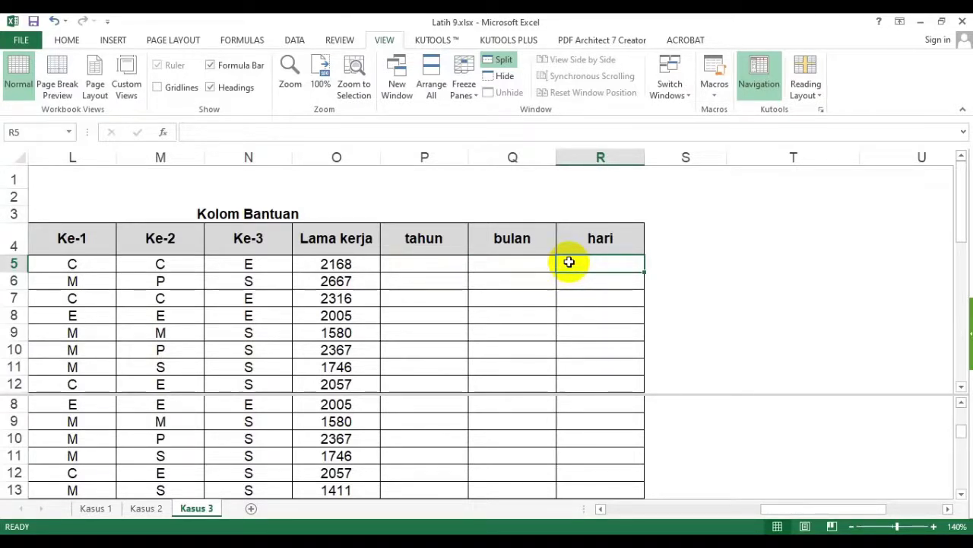
left_click(337, 264)
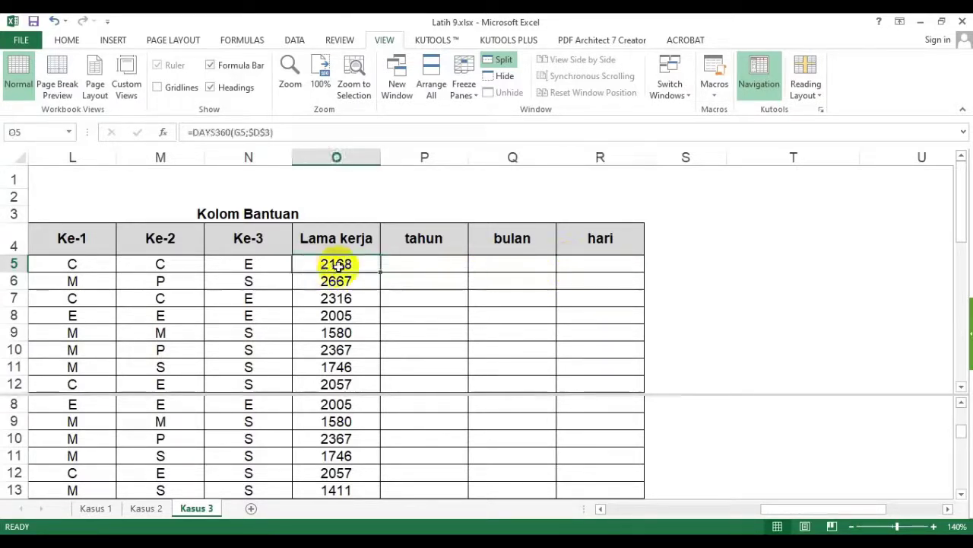
left_click(419, 264)
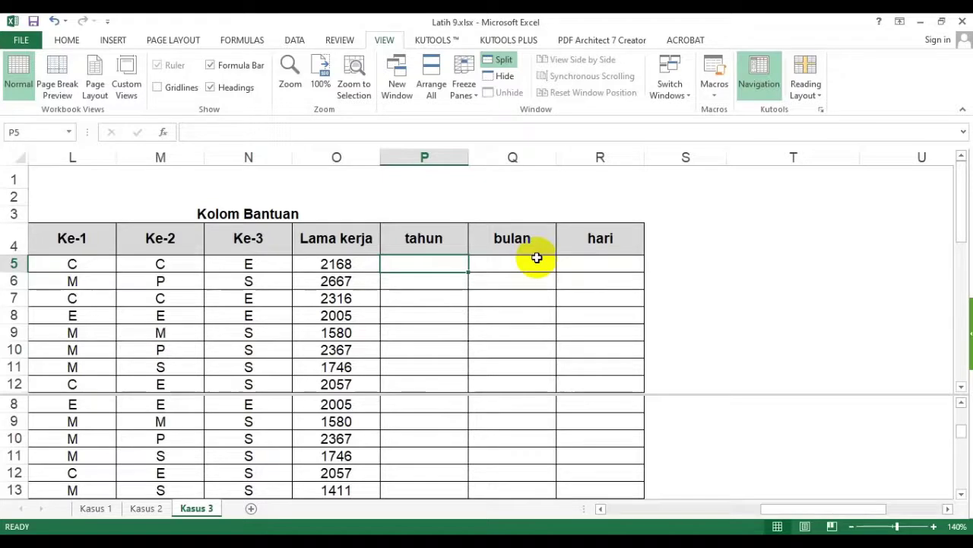
left_click(340, 279)
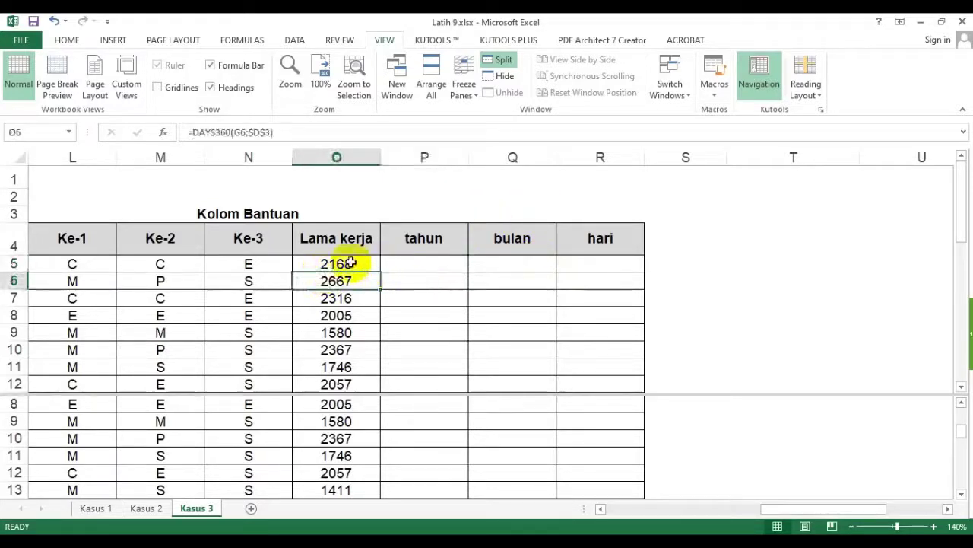
Step: Enter the formula =INT(O5/360) in P5 to get the whole years from Lama kerja
left_click(425, 265)
type("=")
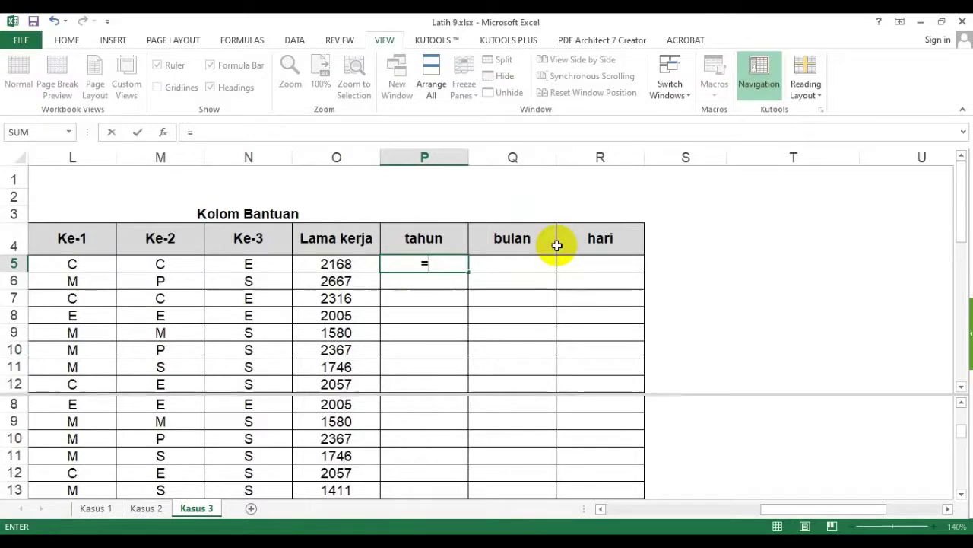
left_click(336, 263)
type("/")
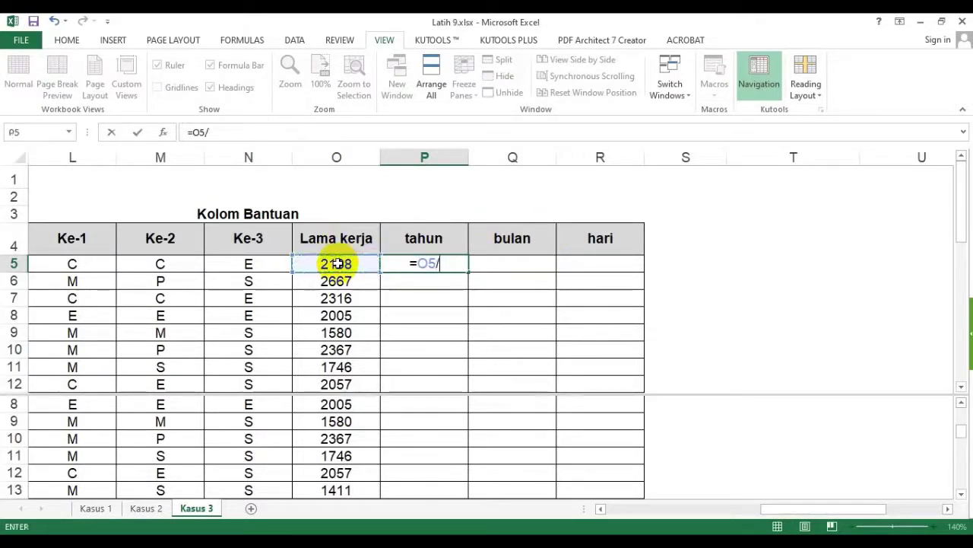
type("360")
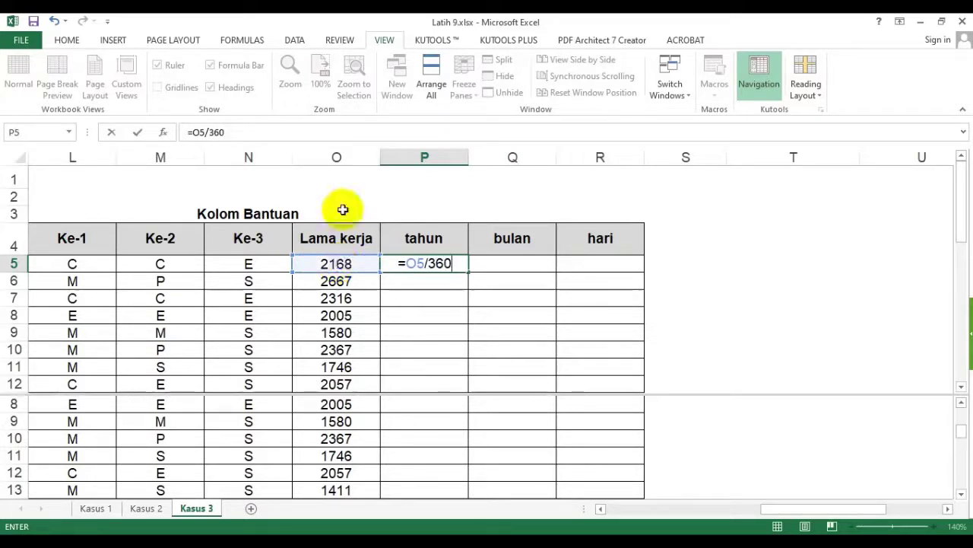
left_click(406, 267)
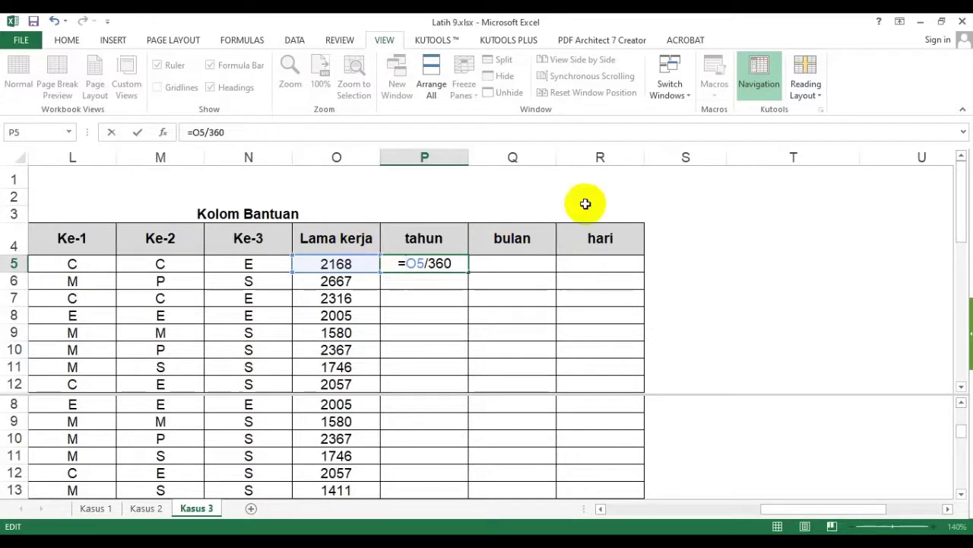
type("int(")
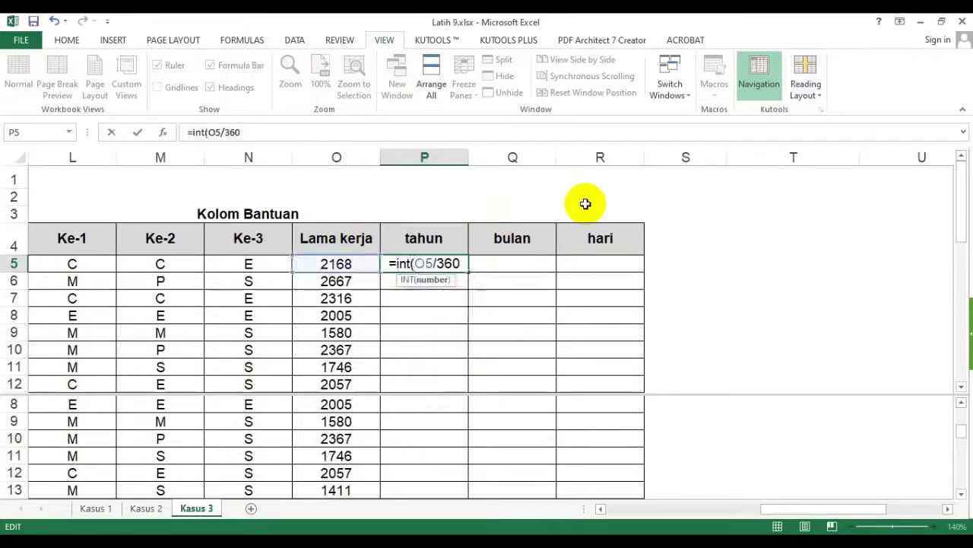
key("Home")
key("End")
type(")")
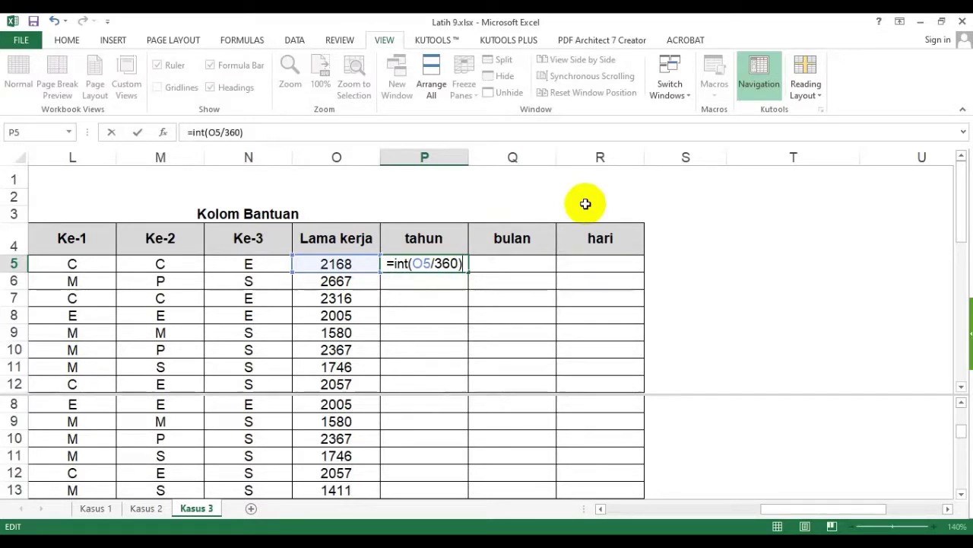
key("Return")
Step: Fill the tahun formula from P5 down to row 24 and check the filled column
left_click(443, 263)
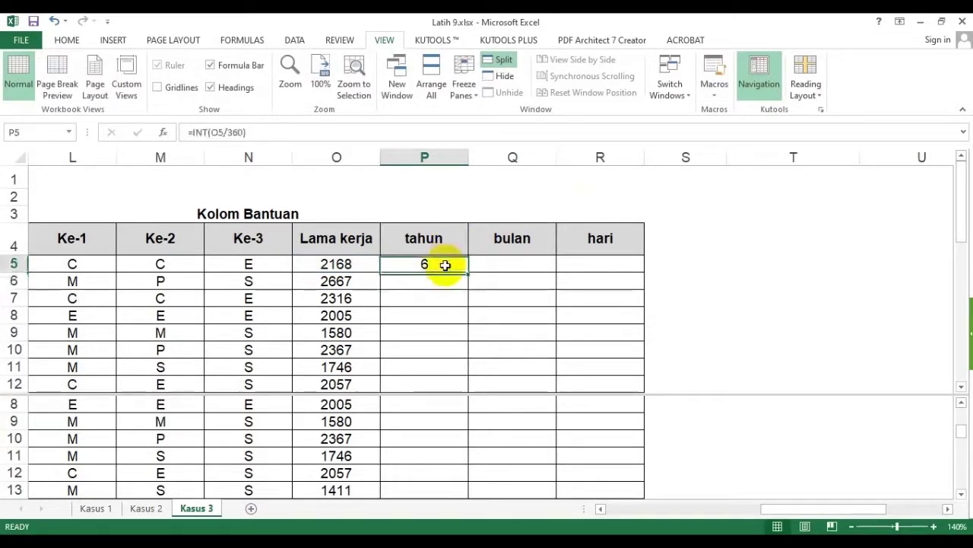
double_click(468, 272)
scroll(459, 274, "down", 4)
scroll(459, 284, "down", 2)
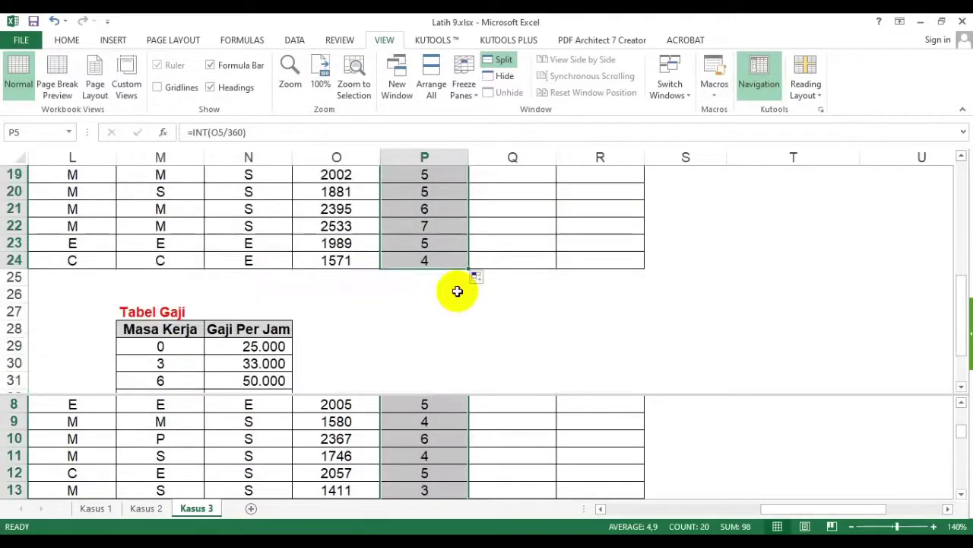
scroll(457, 292, "up", 6)
left_click(428, 263)
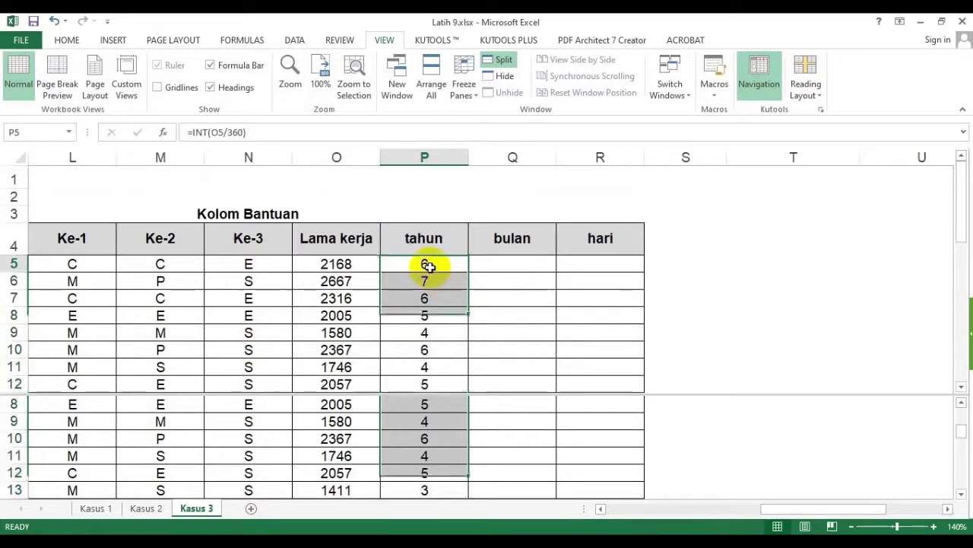
Step: Compare row 5's Lama kerja and tahun formulas with the empty bulan cell
left_click(321, 266)
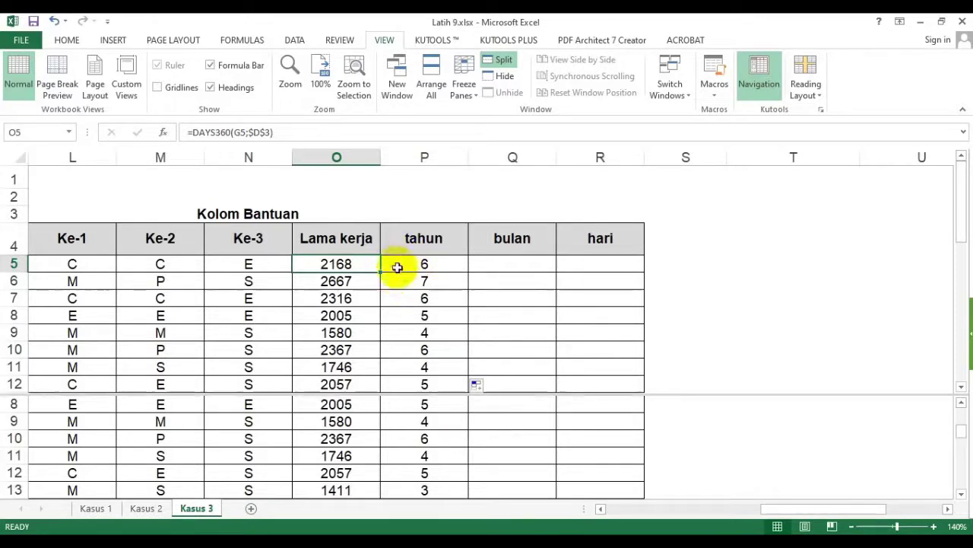
left_click(512, 264)
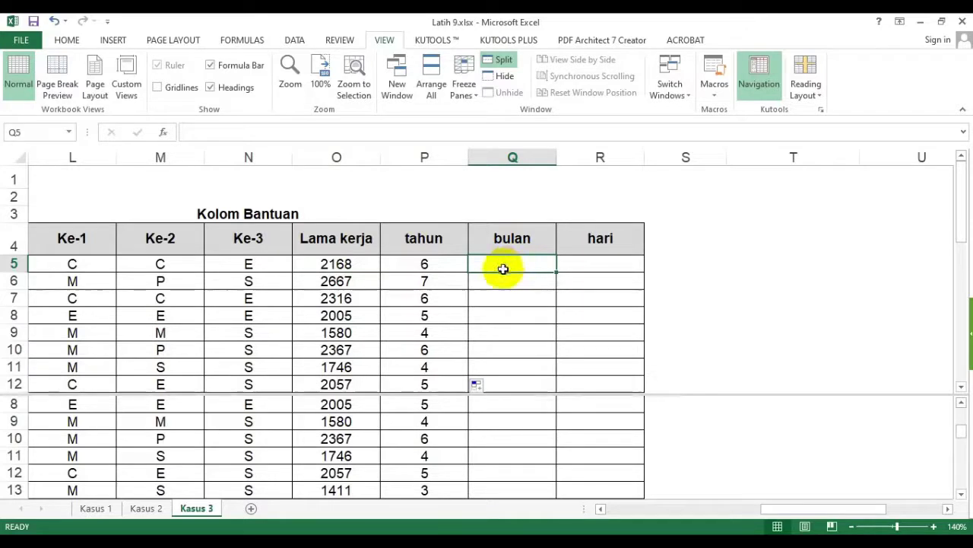
left_click(525, 261)
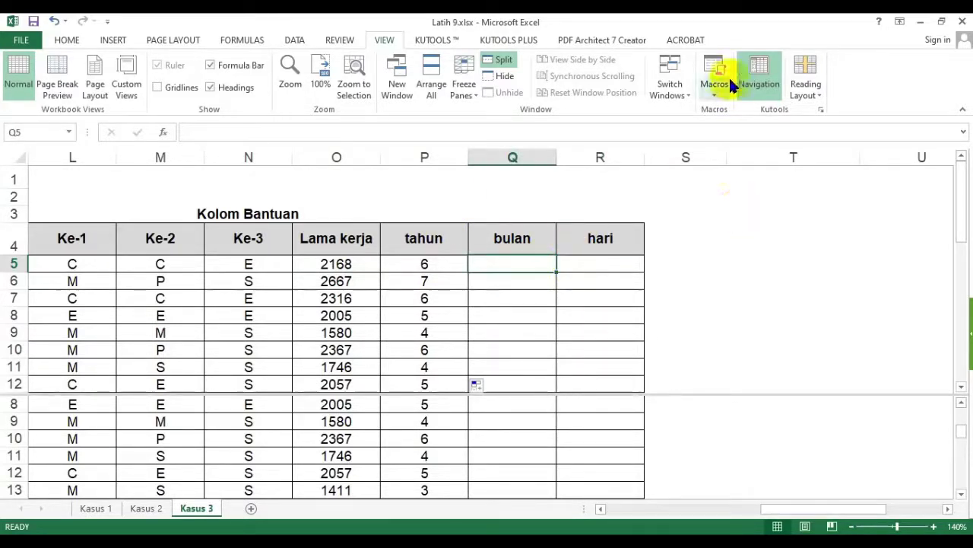
left_click(439, 266)
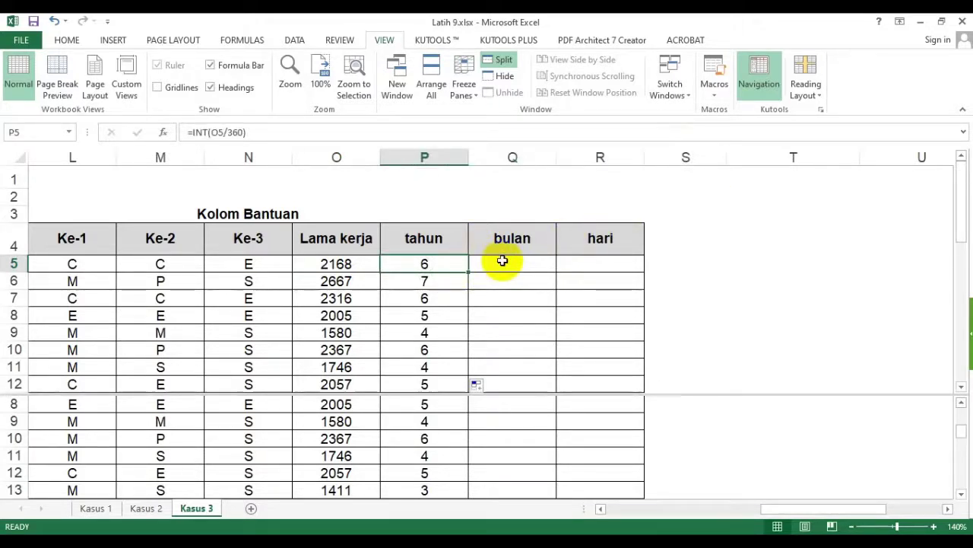
left_click(337, 264)
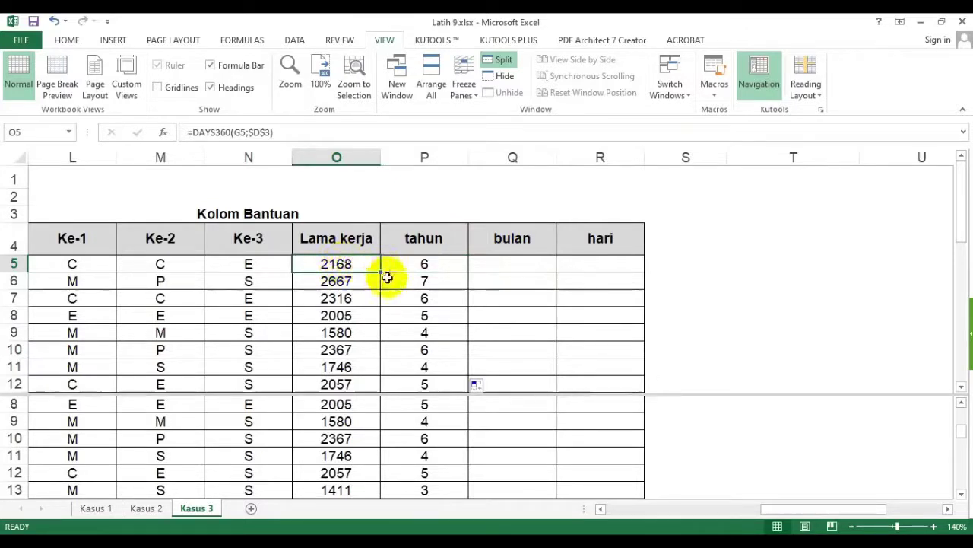
left_click(403, 265)
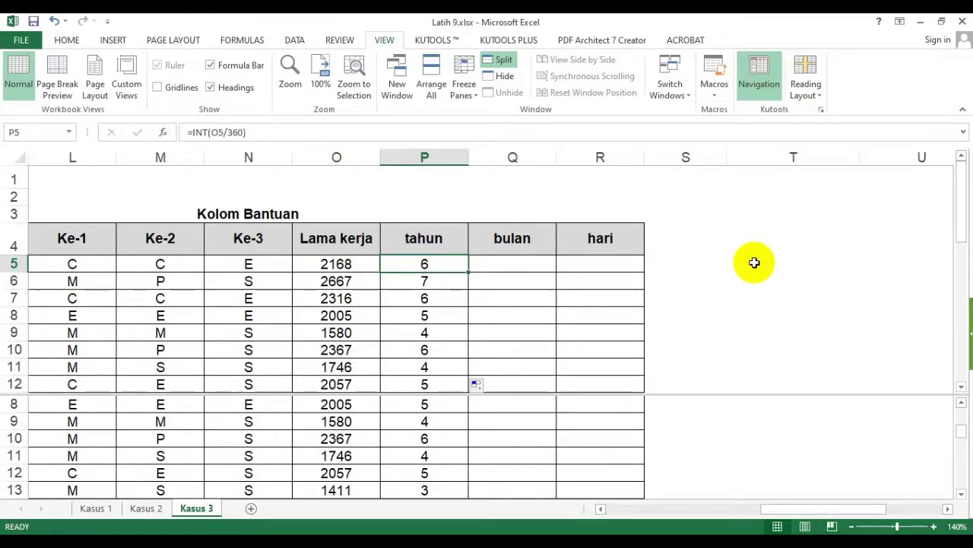
Step: Enter the formula =MOD(O5;360) in Q5 to get the days left over after whole years
left_click(523, 266)
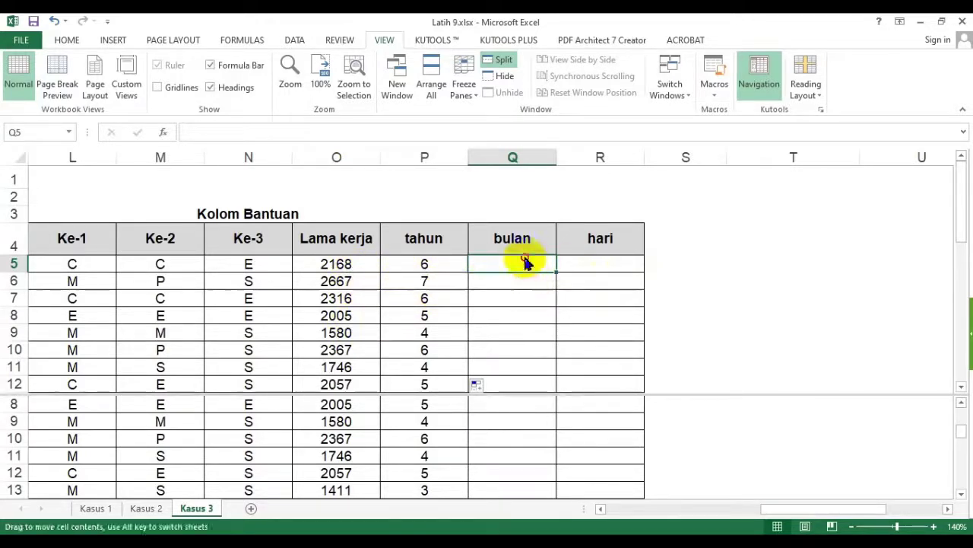
type("=mod(")
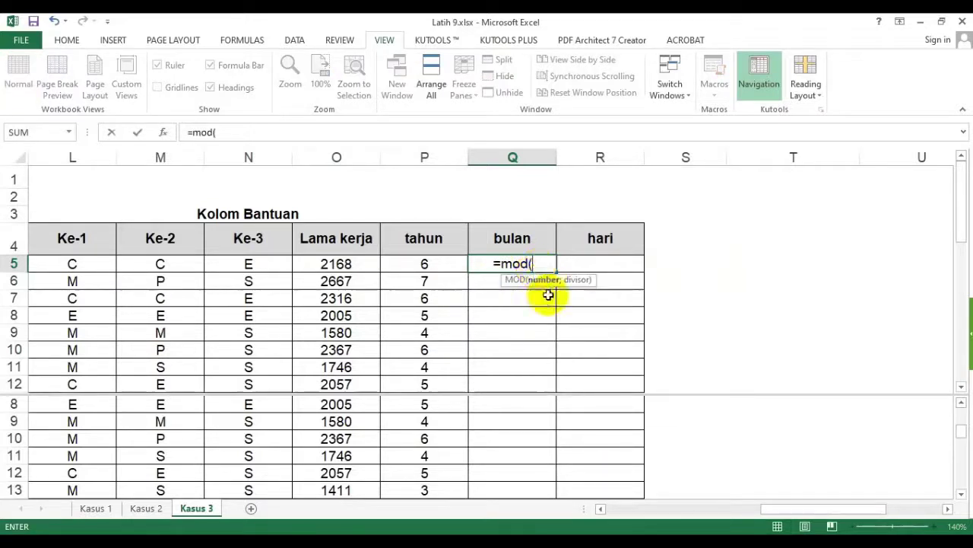
left_click(359, 263)
type(";")
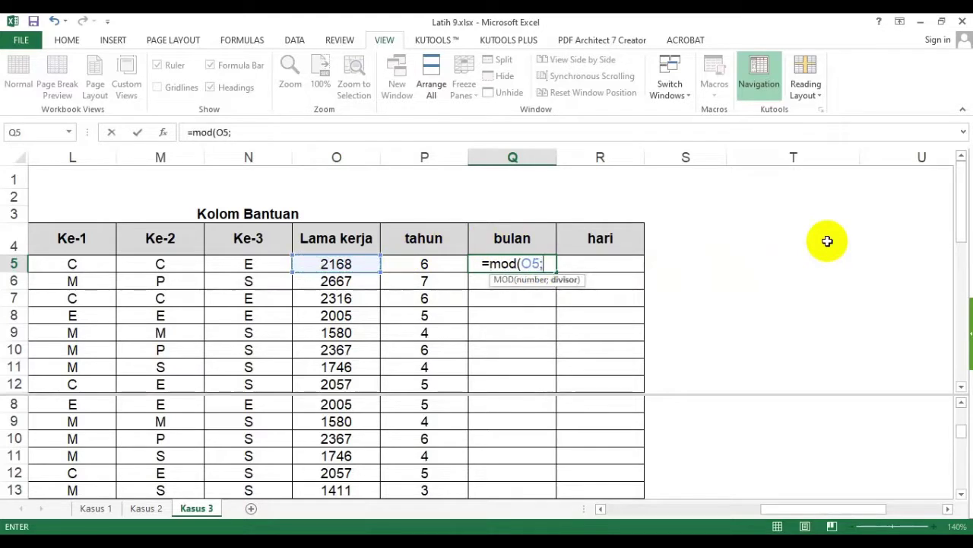
type("360)")
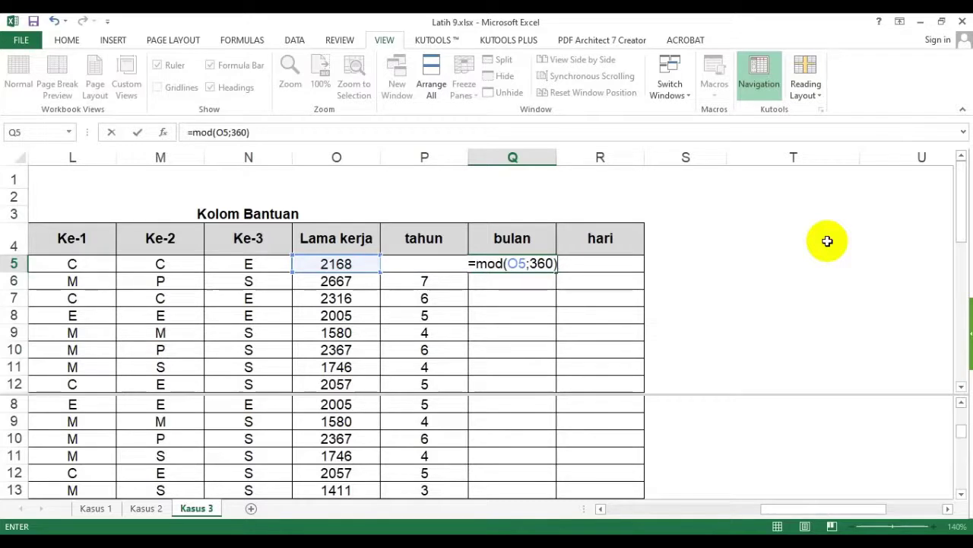
key("Return")
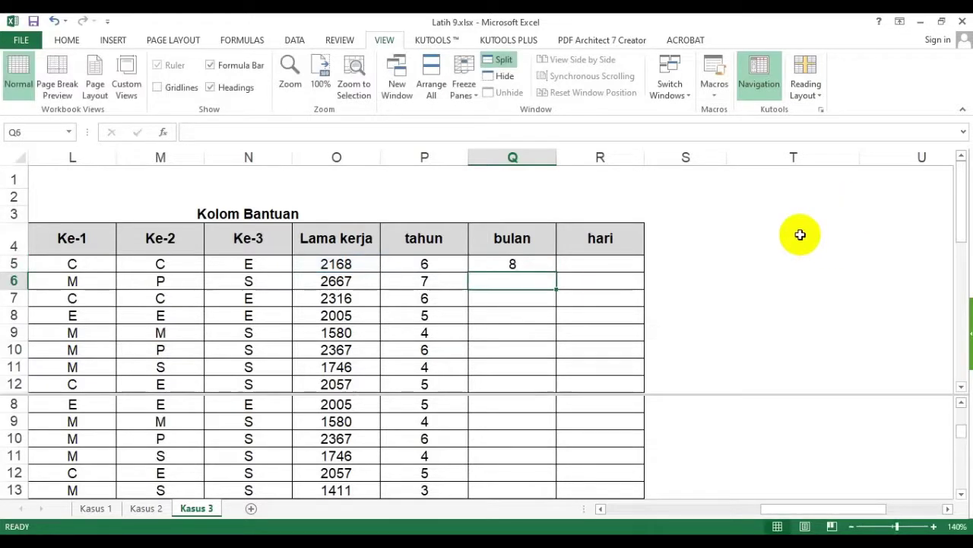
left_click(546, 261)
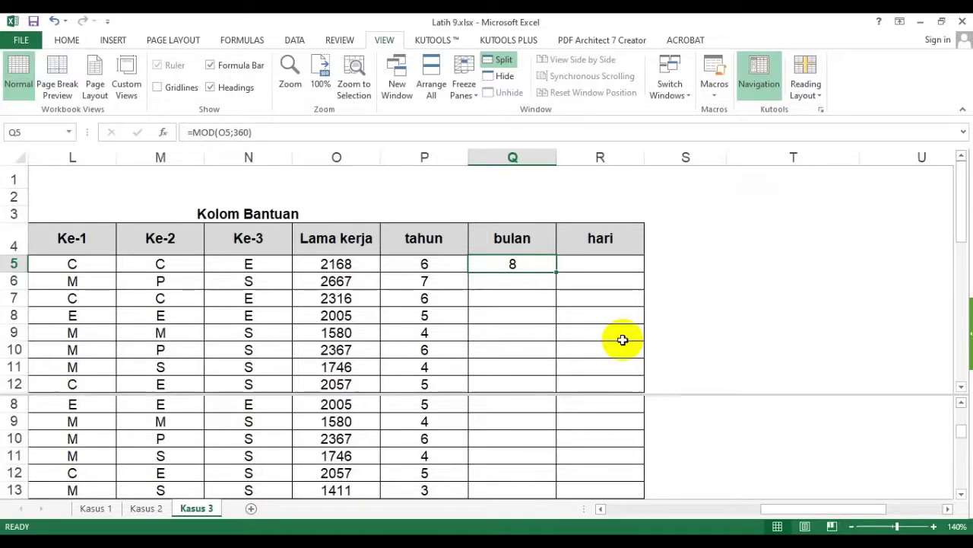
Step: Enter the example values 8 in R5 under hari and 0 in Q5 under bulan
left_click(613, 265)
type("8")
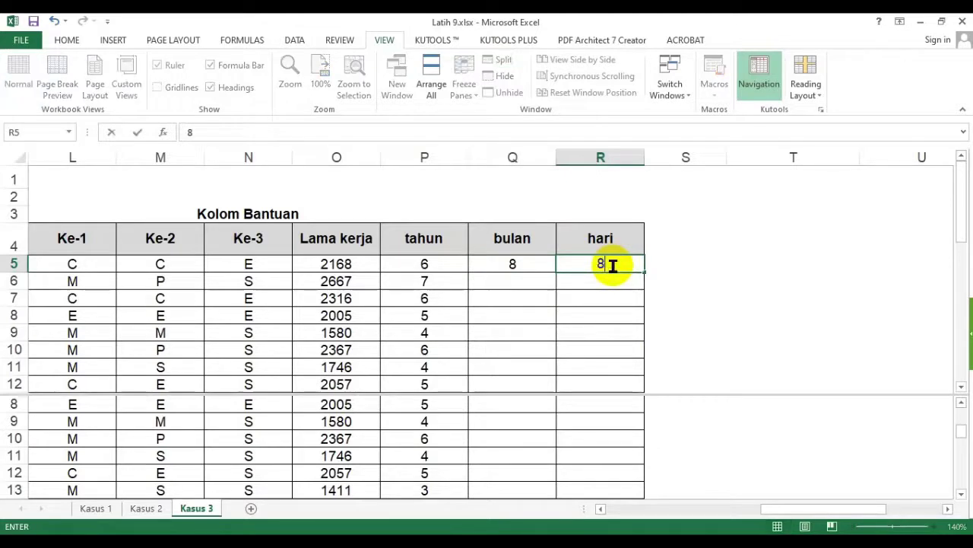
key("Left")
type("0")
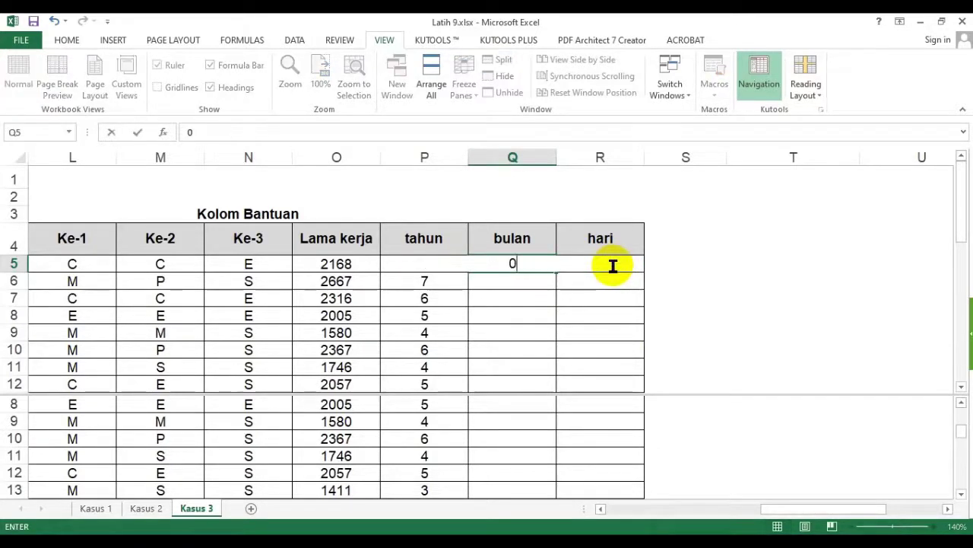
key("Return")
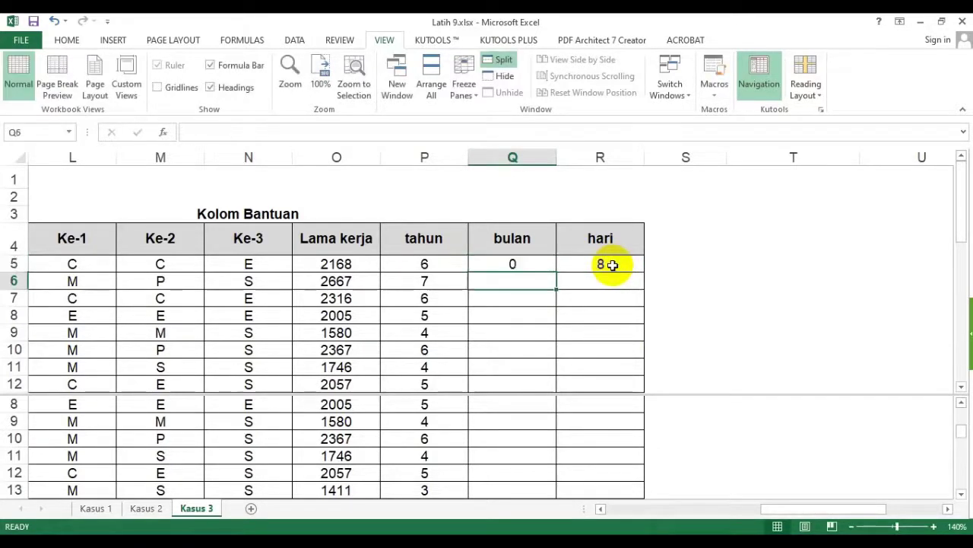
Step: Undo the example entries in R5 and Q5
key("ctrl+z")
key("ctrl+z")
left_click(525, 277)
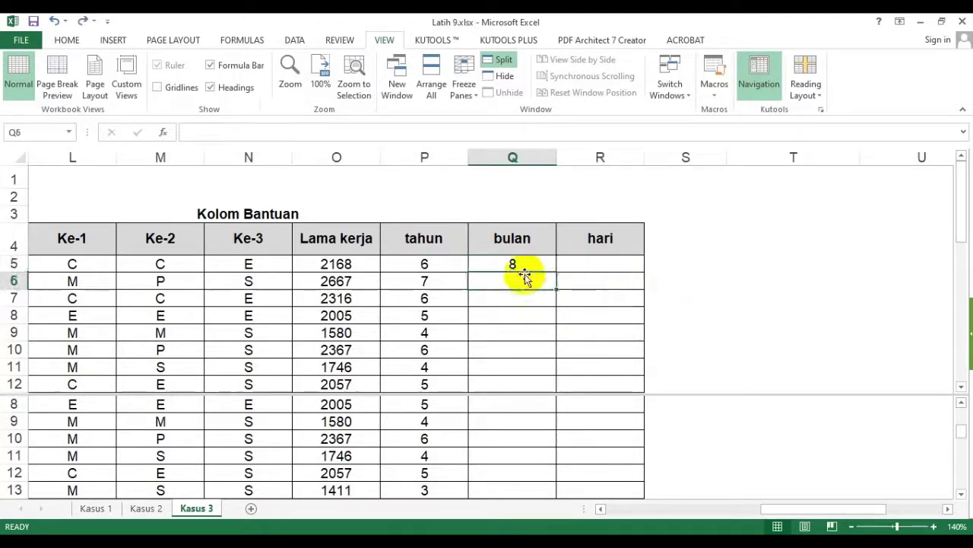
Step: Enter 35 in Q5 as an example day remainder and compare it with the Lama kerja cell O5
left_click(536, 268)
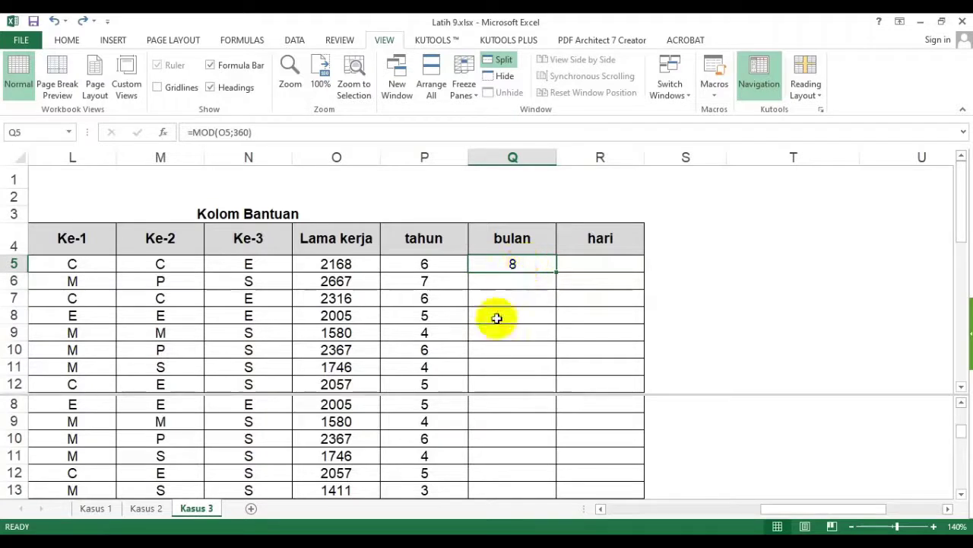
type("35")
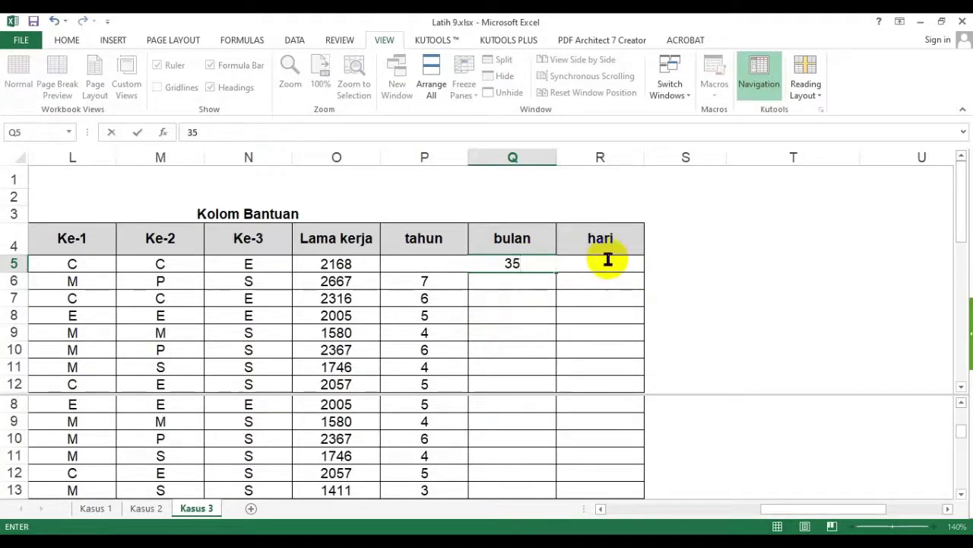
key("Return")
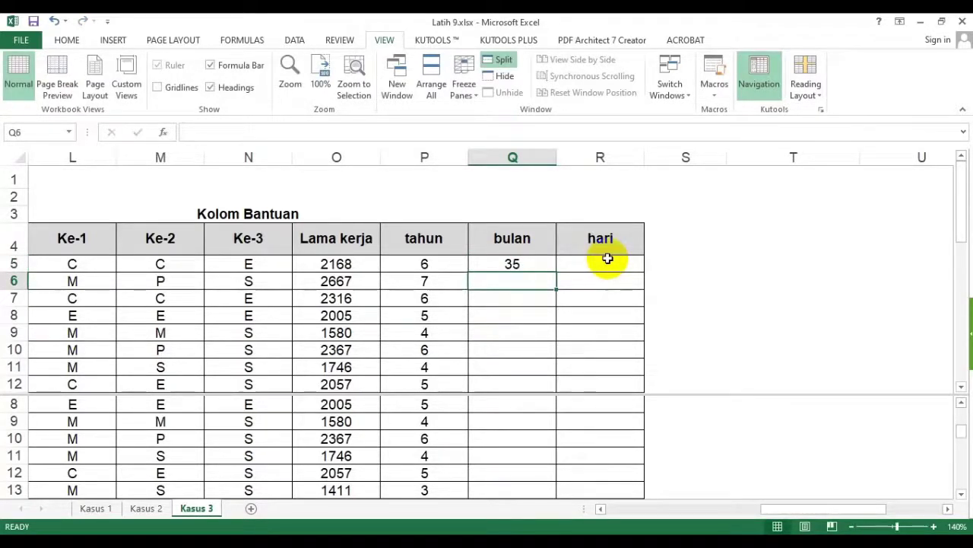
key("Down")
key("Up")
key("Up")
key("Up")
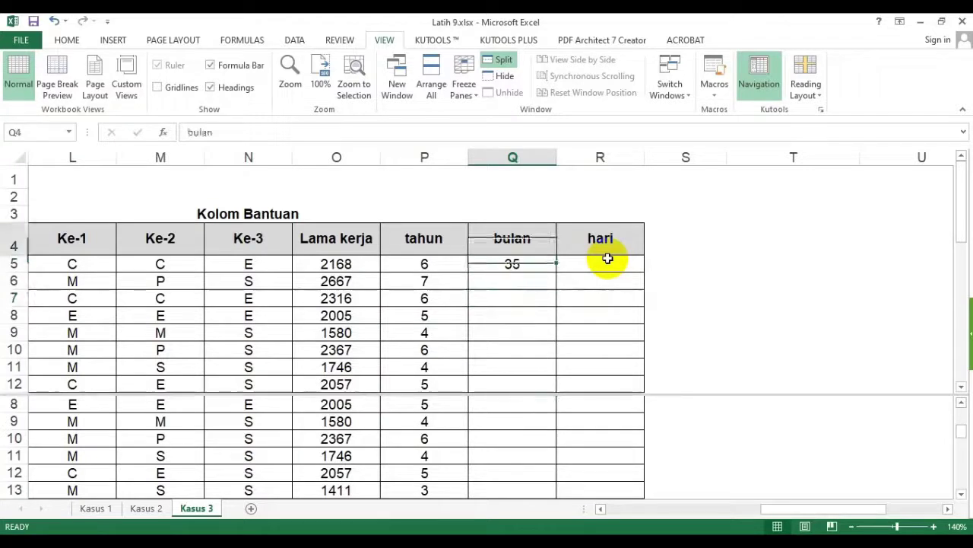
key("Down")
key("Left")
key("Left")
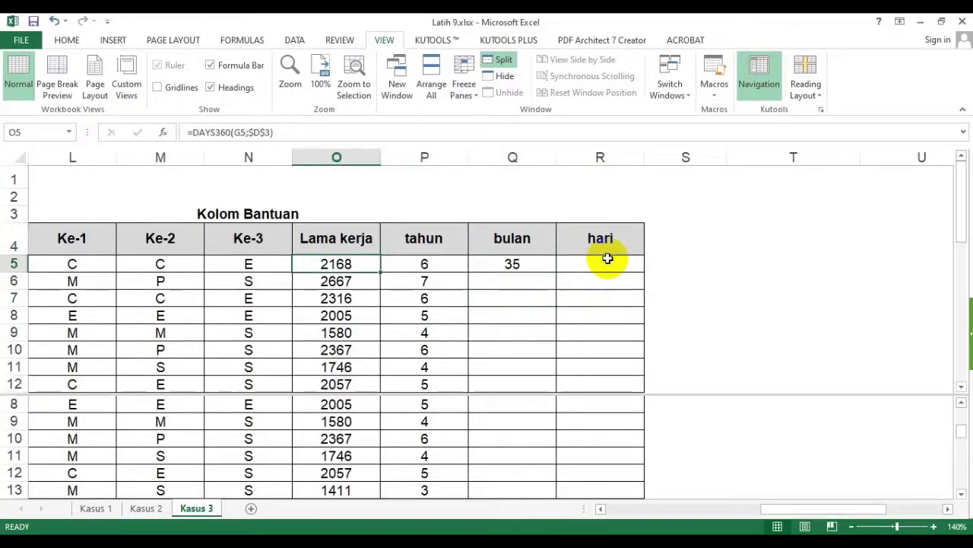
key("Right")
key("Right")
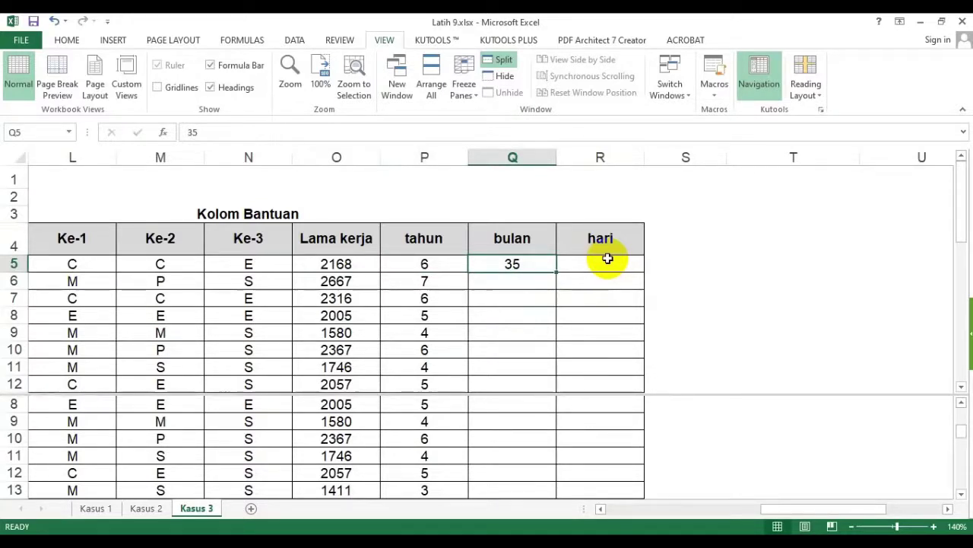
Step: Split the example remainder by entering 1 in Q5 under bulan and 5 in R5 under hari
type("1")
key("Right")
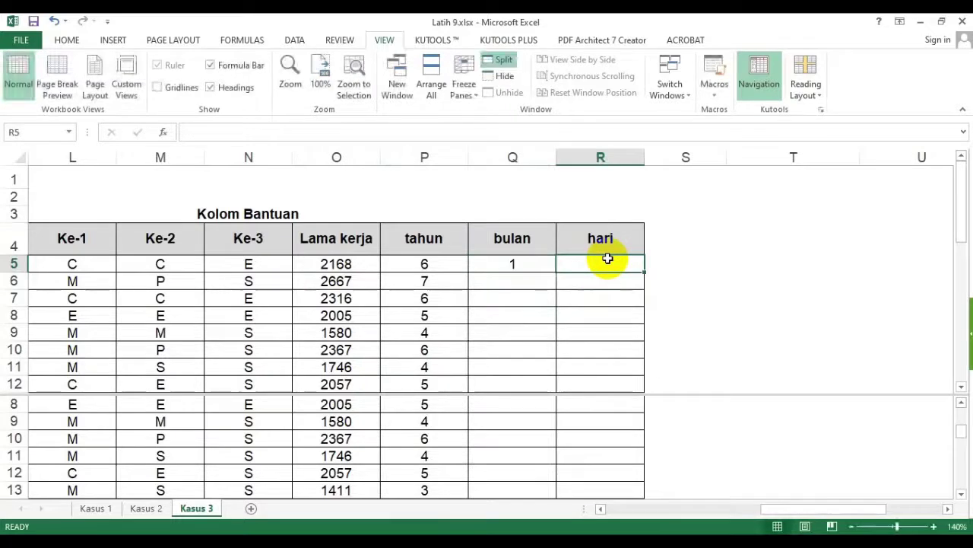
type("5")
key("Return")
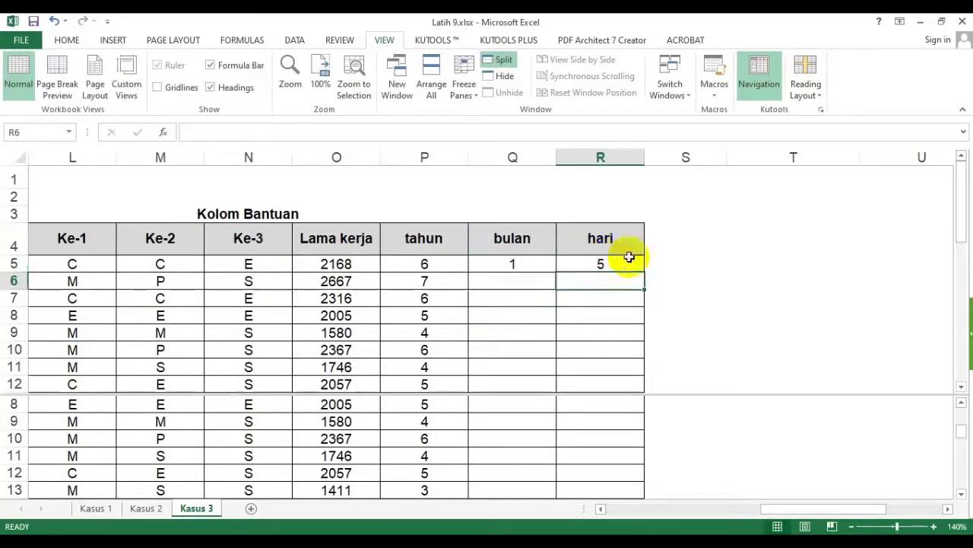
Step: Undo the three example entries in Q5 and R5, and select Q5 with its MOD formula
key("ctrl+z")
key("ctrl+z")
key("ctrl+z")
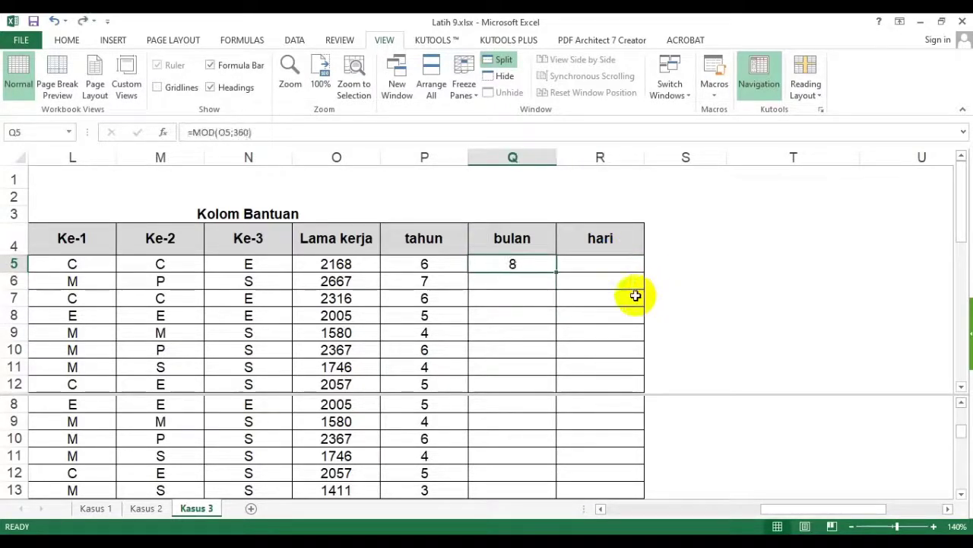
left_click(512, 263)
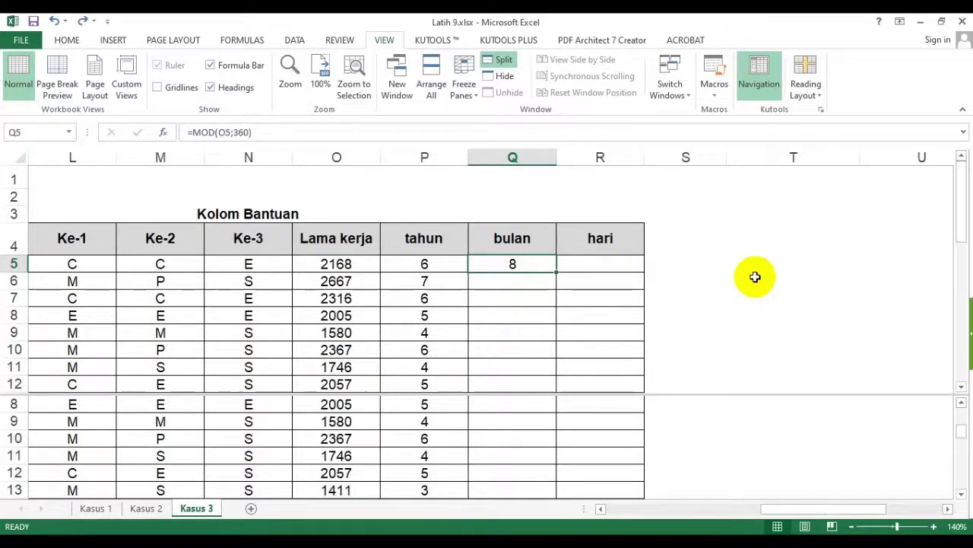
Step: Enter 35 in Q5 as an example remainder, and split it into 1 under bulan and 5 under hari in row 5
type("35")
key("Return")
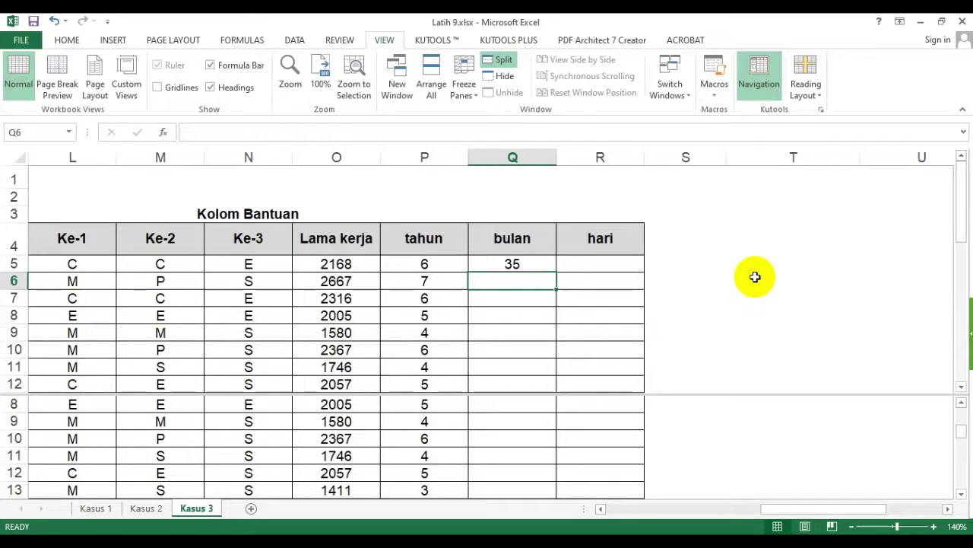
key("Up")
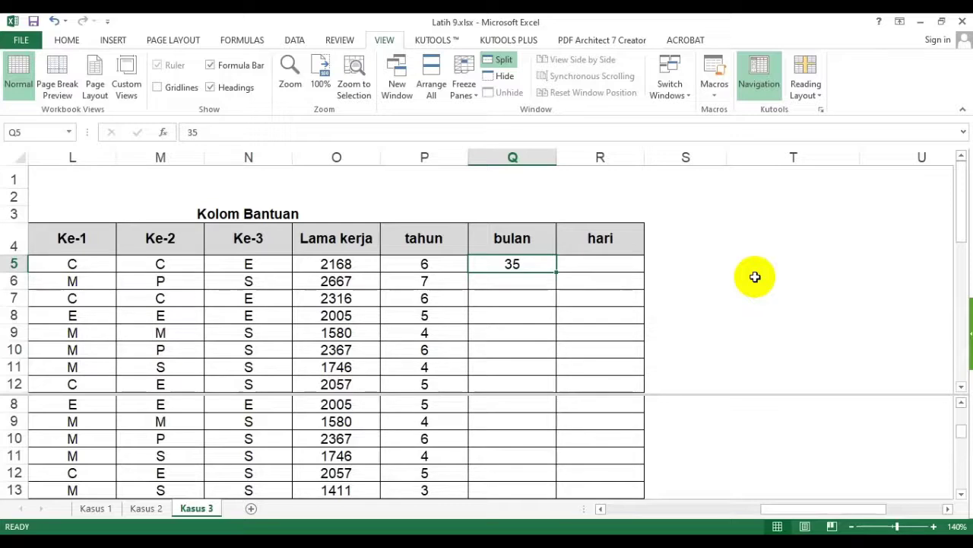
type("1")
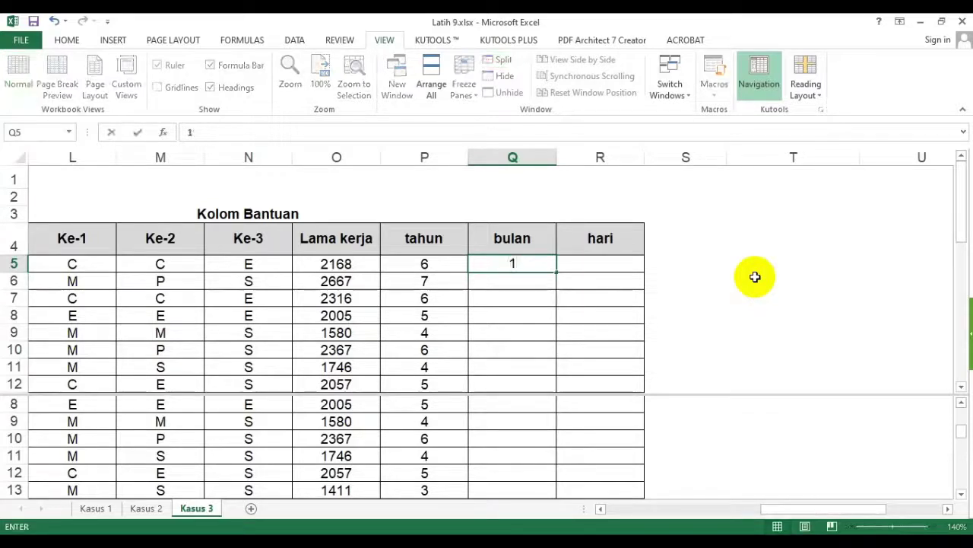
key("Tab")
type("5")
key("Return")
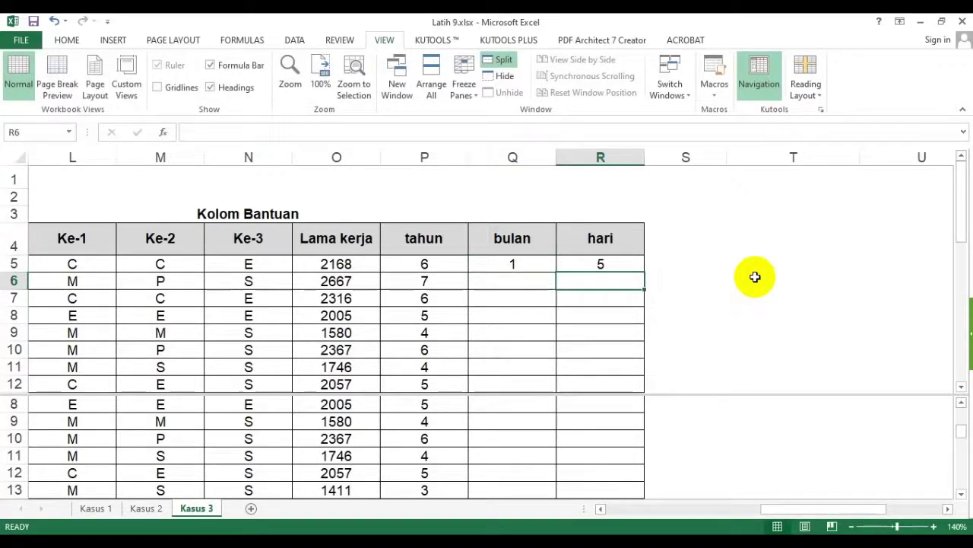
Step: Undo the example entries in row 5 to restore the MOD formula in Q5
key("ctrl+z")
key("ctrl+z")
key("Down")
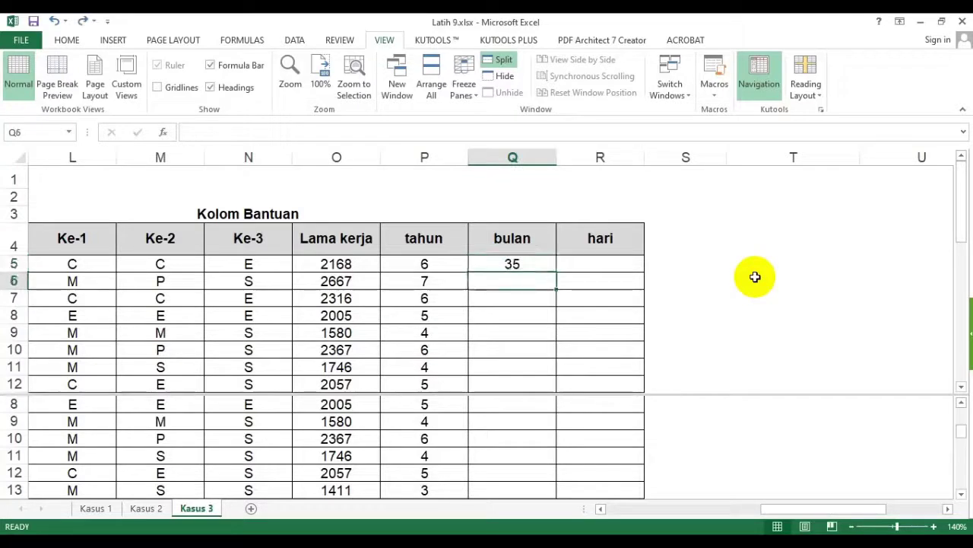
key("Up")
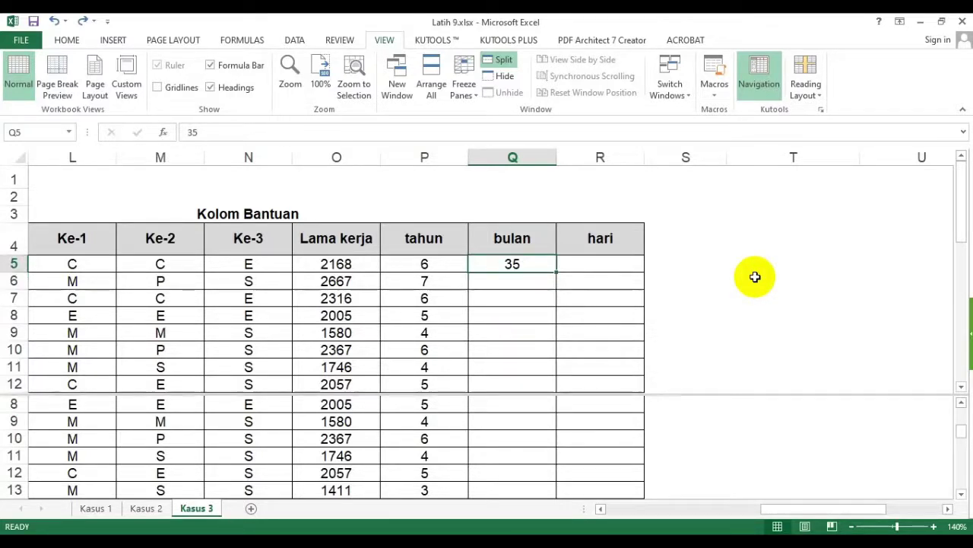
key("Left")
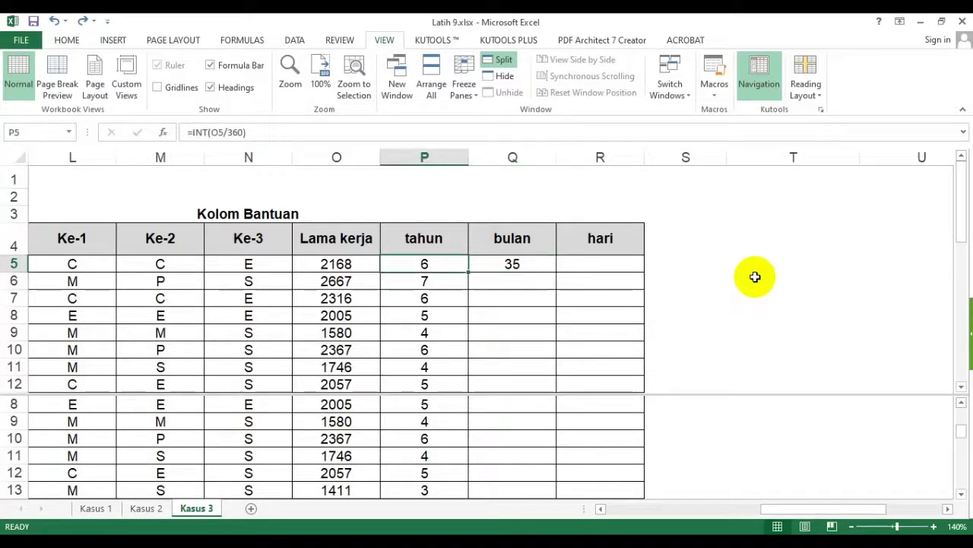
key("Right")
key("Right")
key("Left")
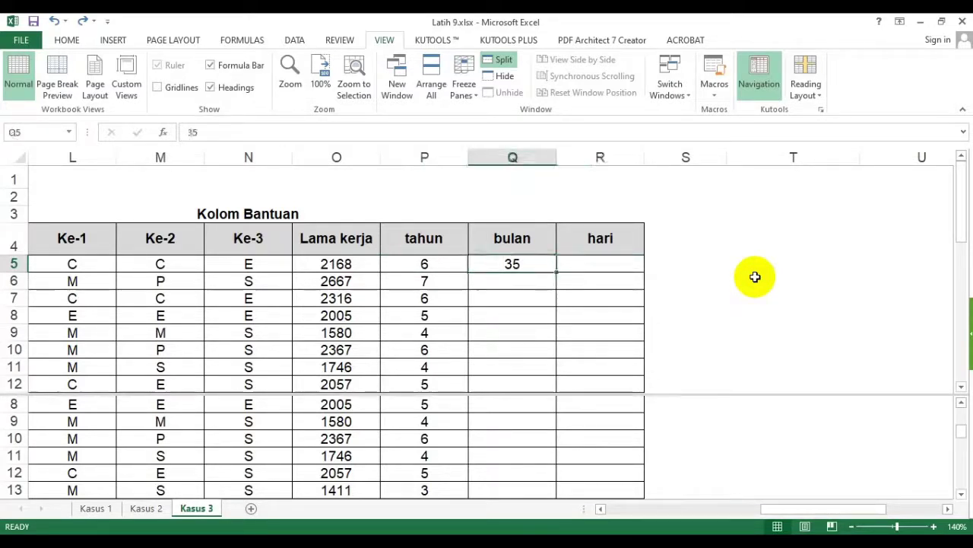
key("ctrl+z")
key("ctrl+z")
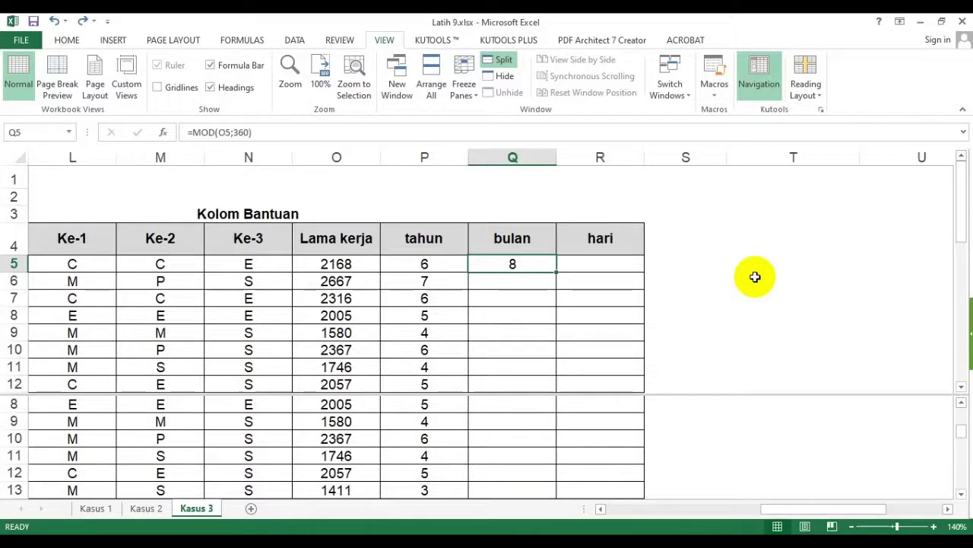
Step: Change the bulan formula in Q5 to =INT(MOD(O5;360)/30)
key("F2")
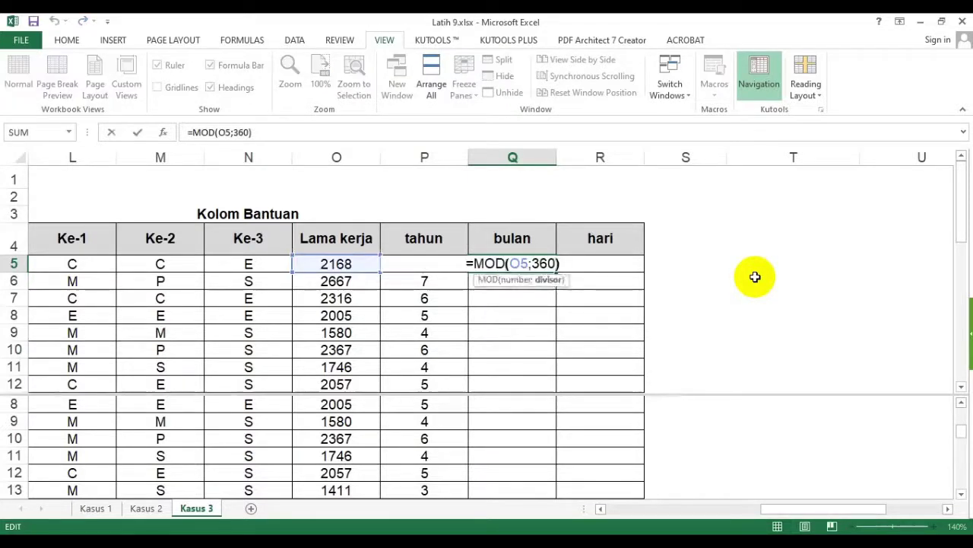
type("/30")
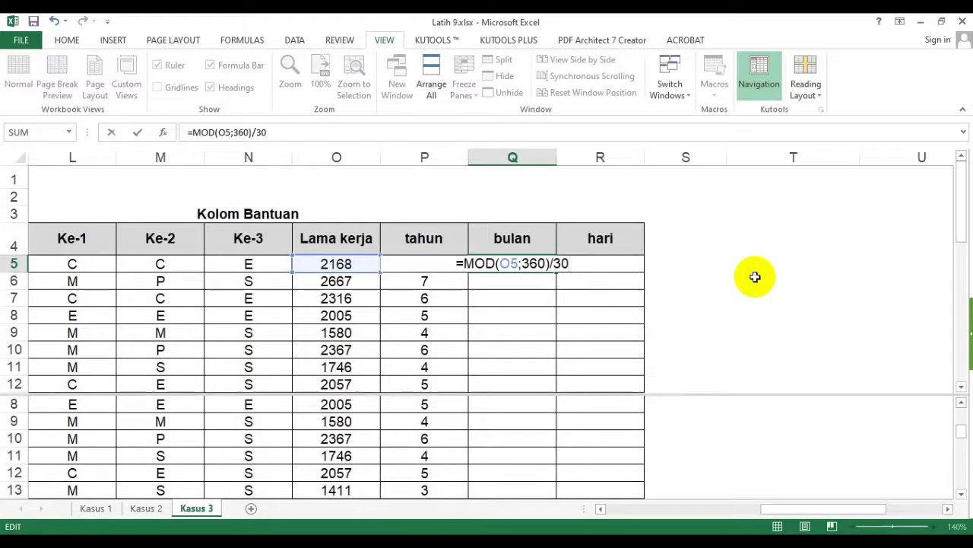
key("Home")
key("Right")
type("int(")
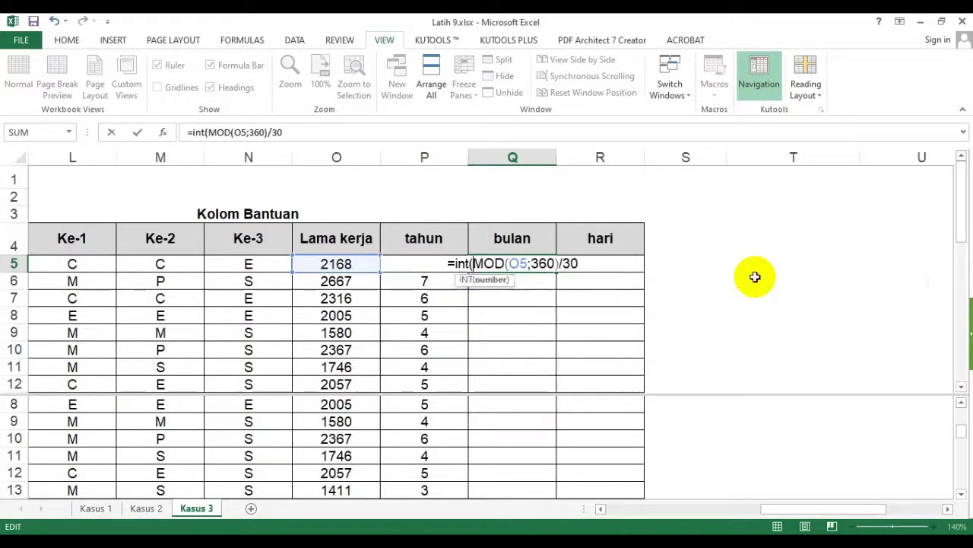
key("End")
type(")")
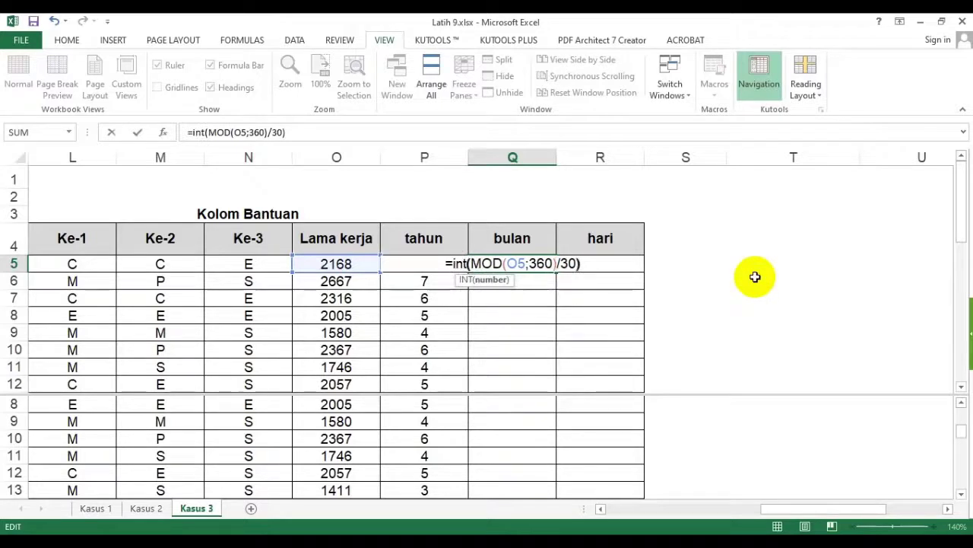
key("Return")
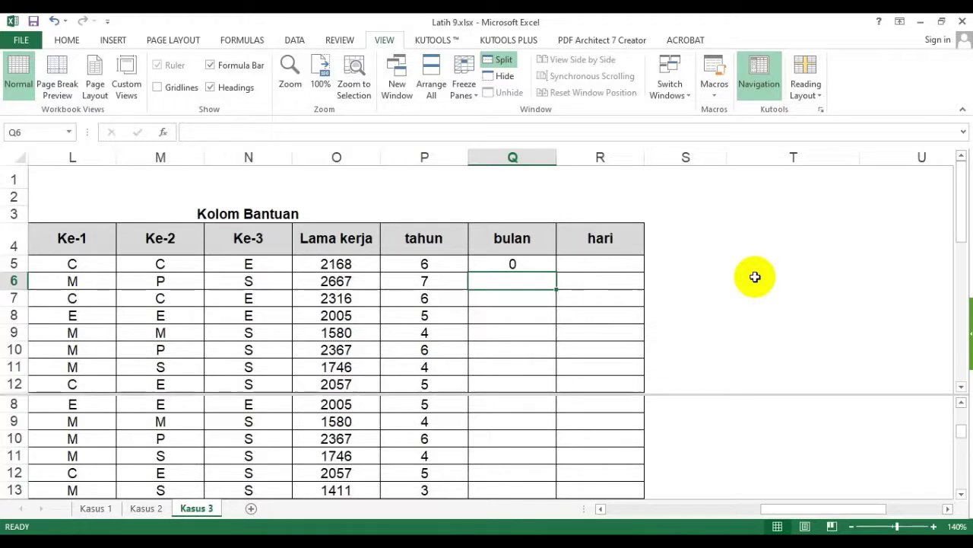
Step: Fill the bulan formula from Q5 down to Q24 and check the filled column
left_click(520, 262)
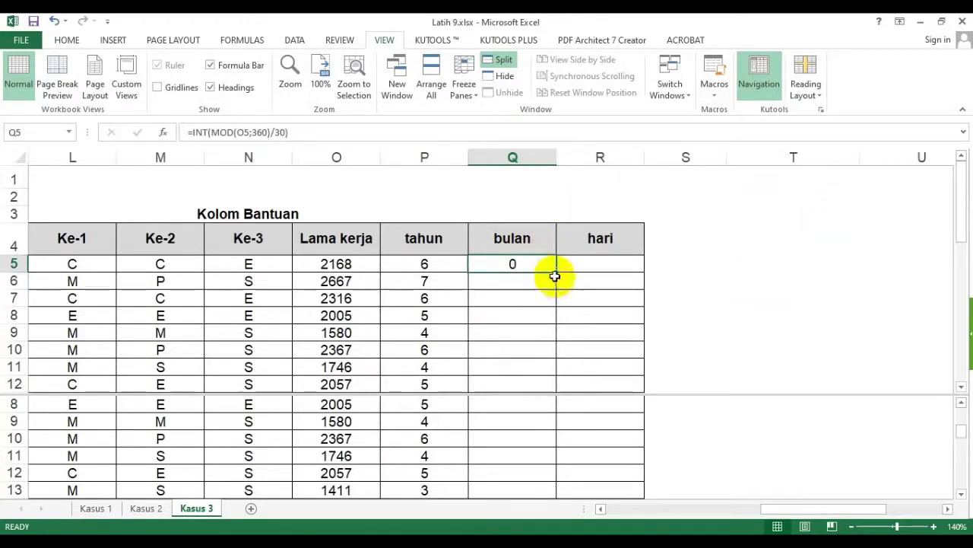
double_click(556, 273)
scroll(535, 371, "down", 2)
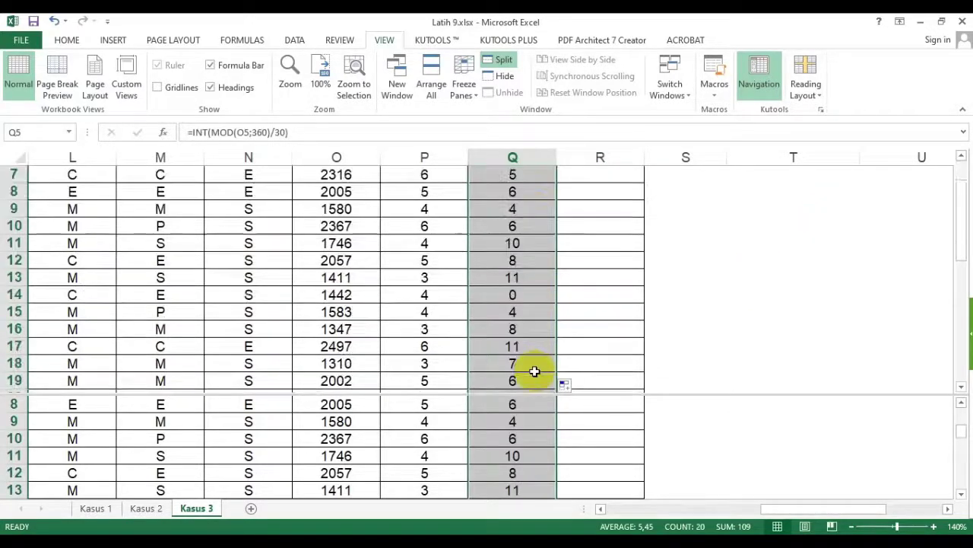
scroll(532, 369, "down", 4)
scroll(524, 309, "up", 3)
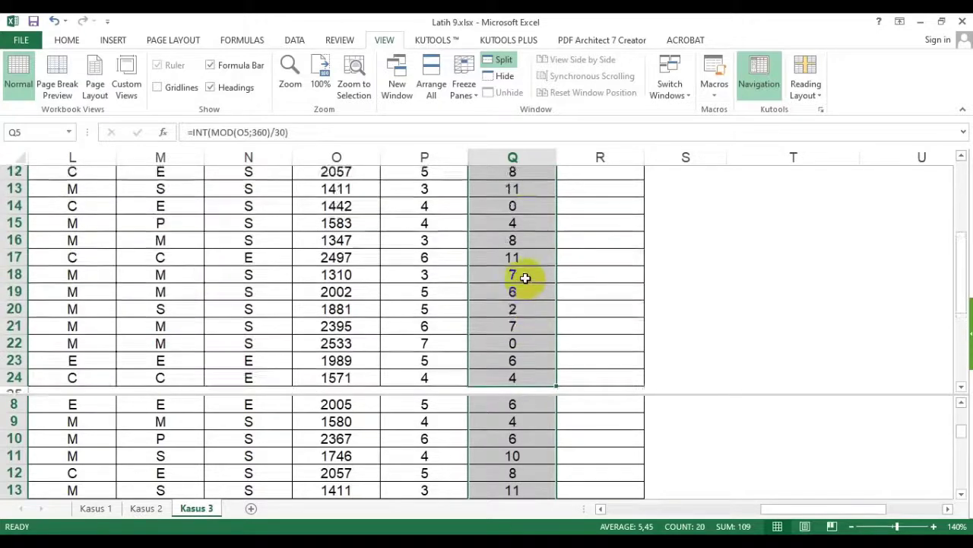
scroll(526, 289, "up", 3)
left_click(524, 263)
scroll(524, 265, "down", 1)
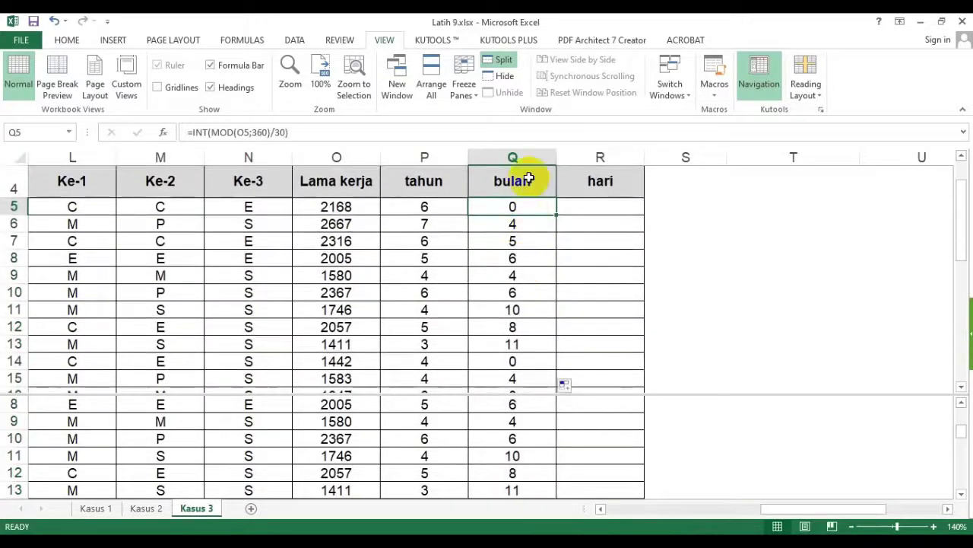
left_click_drag(529, 178, 513, 258)
left_click(514, 206)
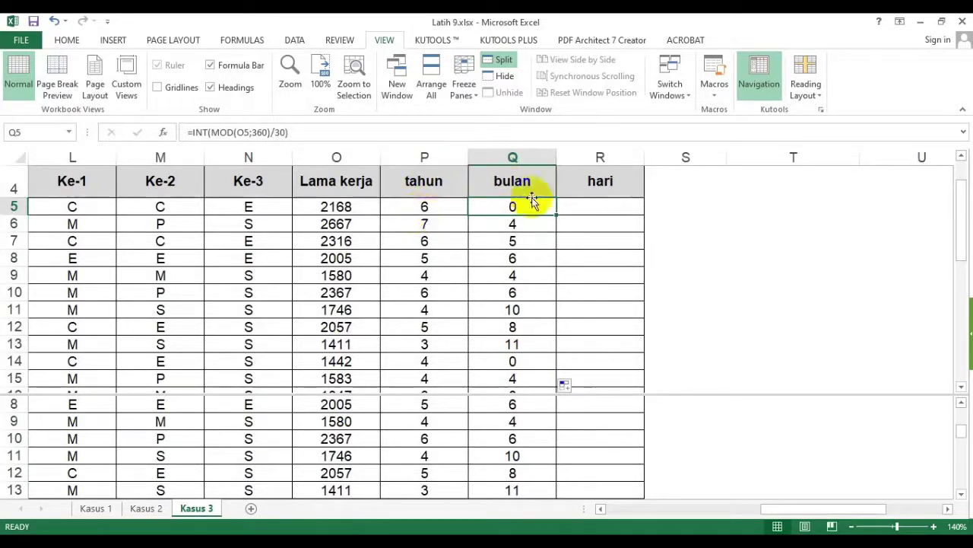
Step: Examine the Lama kerja, tahun and bulan cells that the hari calculation in R5 depends on
scroll(586, 197, "up", 1)
left_click(609, 266)
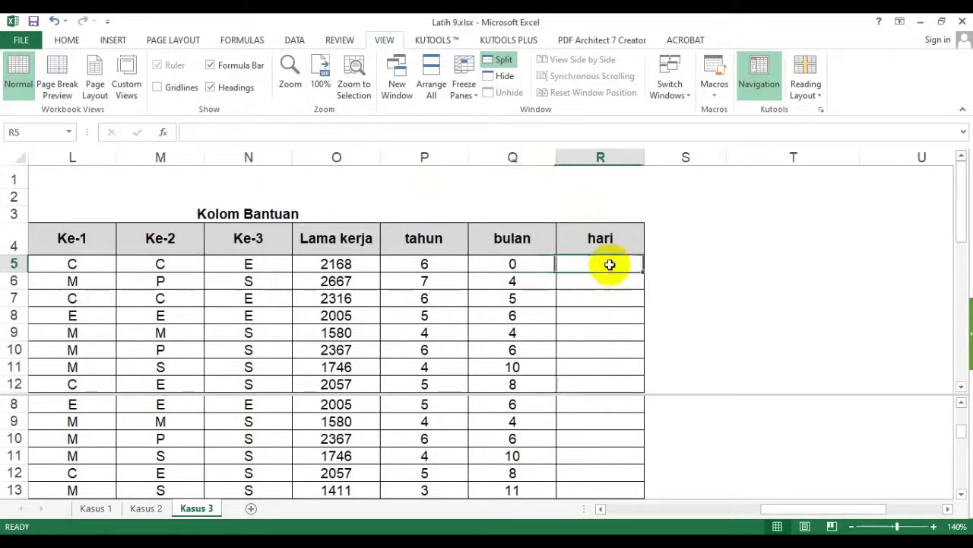
left_click(758, 263)
left_click(609, 262)
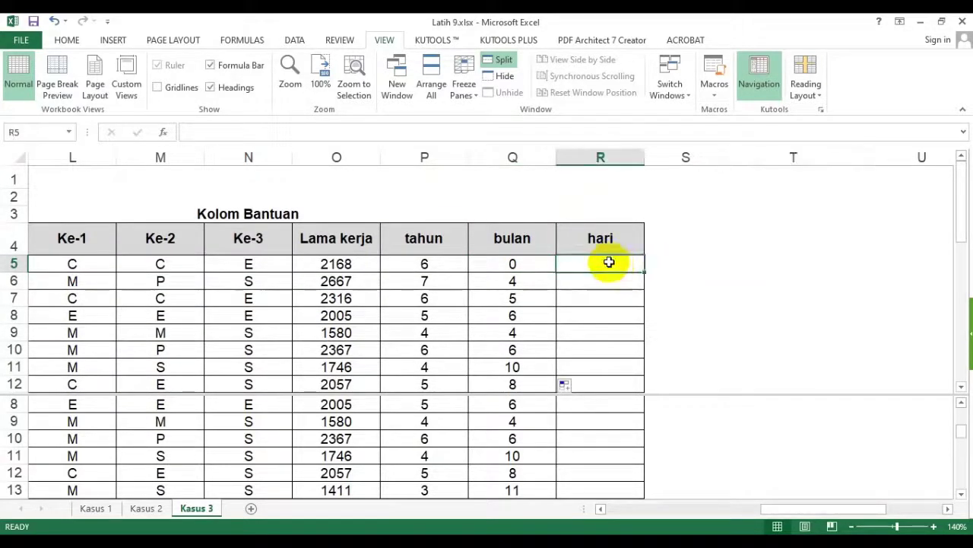
left_click(332, 264)
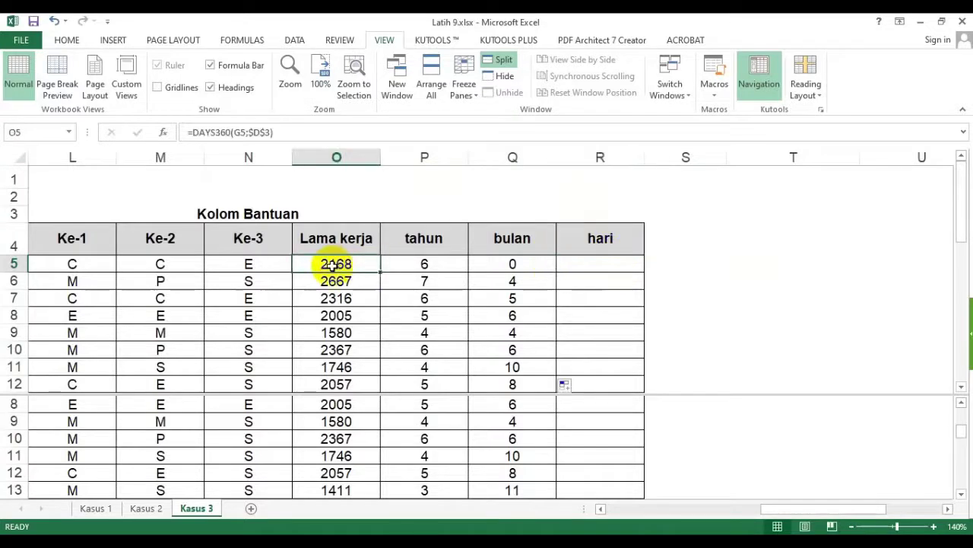
left_click(419, 264)
left_click(508, 266)
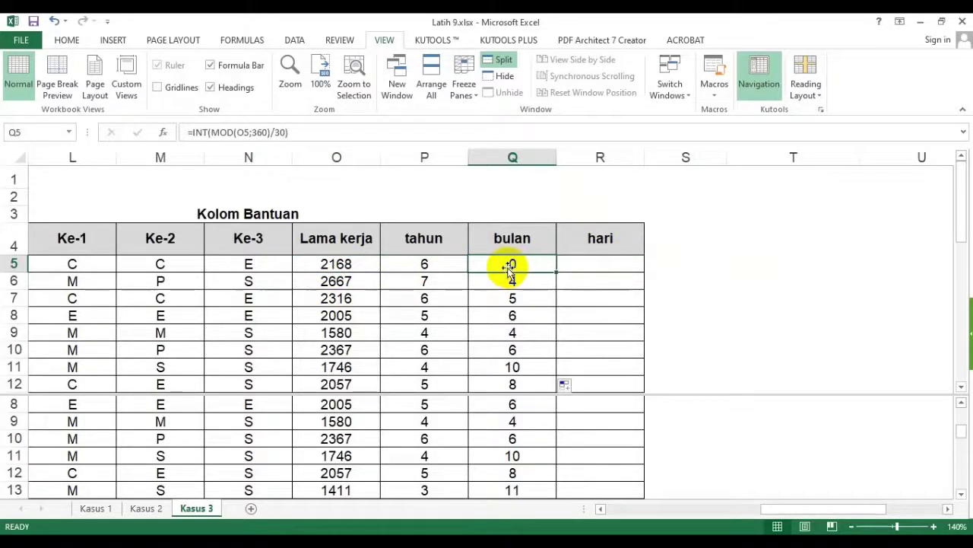
left_click_drag(423, 238, 419, 332)
left_click_drag(512, 238, 527, 303)
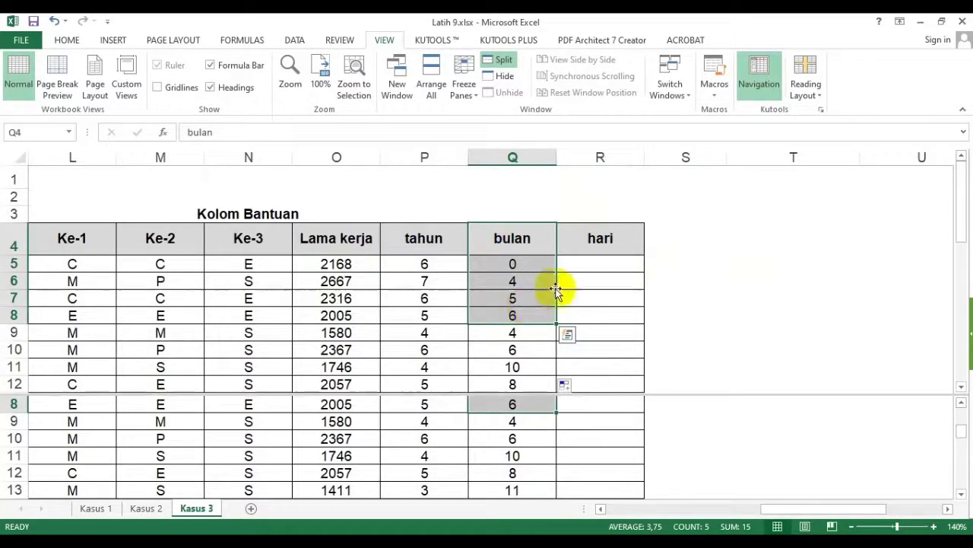
Step: Start the hari formula in R5 as =O5-?-?, with question marks as placeholders for the amounts to subtract
left_click(609, 262)
type("=")
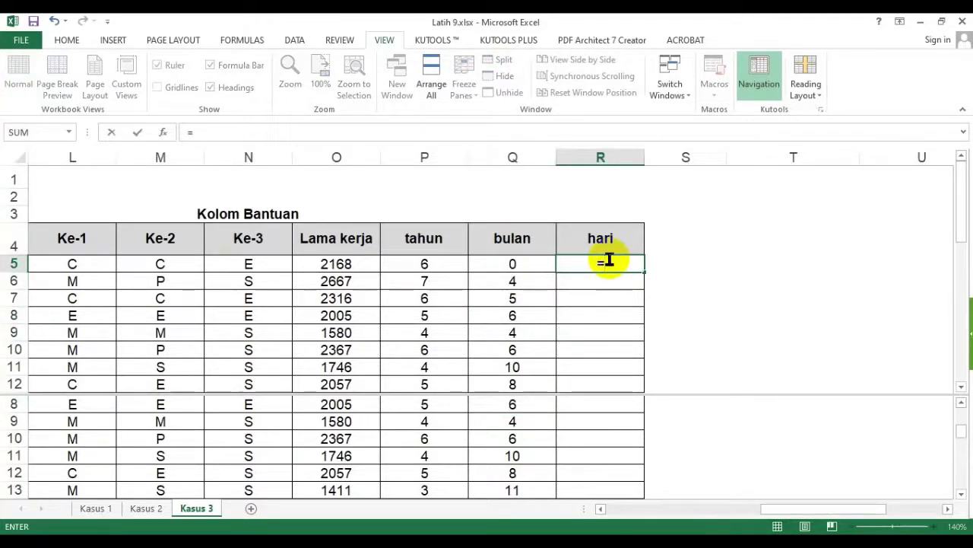
left_click(363, 263)
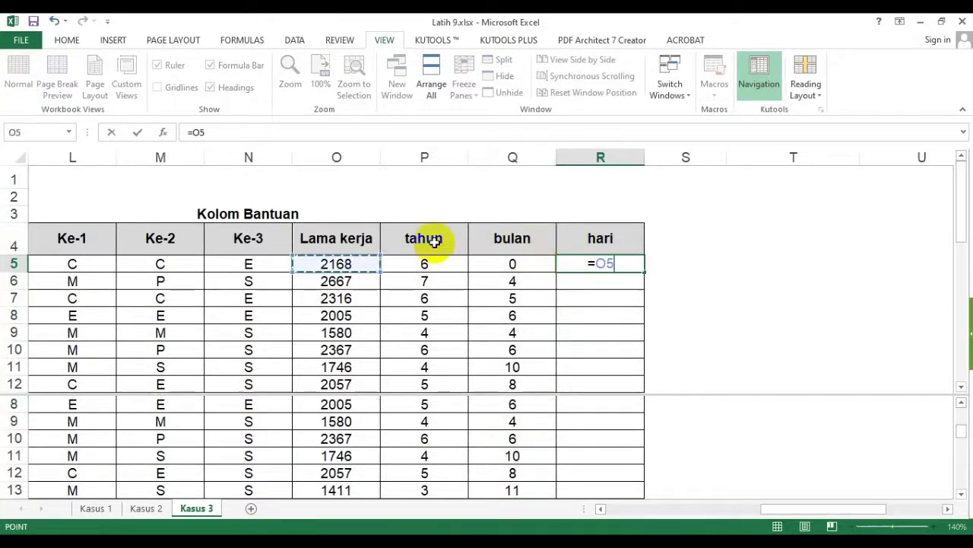
type("-")
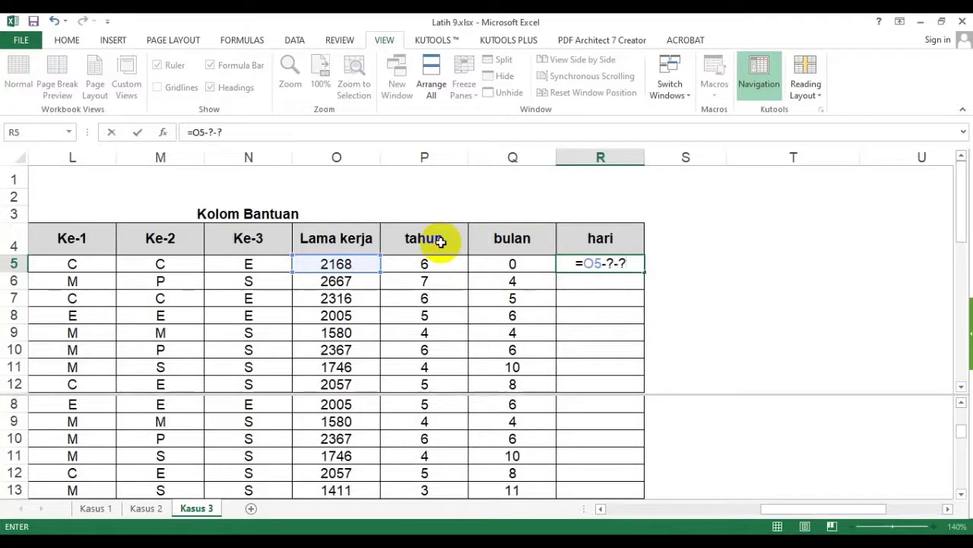
Step: Replace the first placeholder in the R5 formula with (P5*360)
double_click(611, 264)
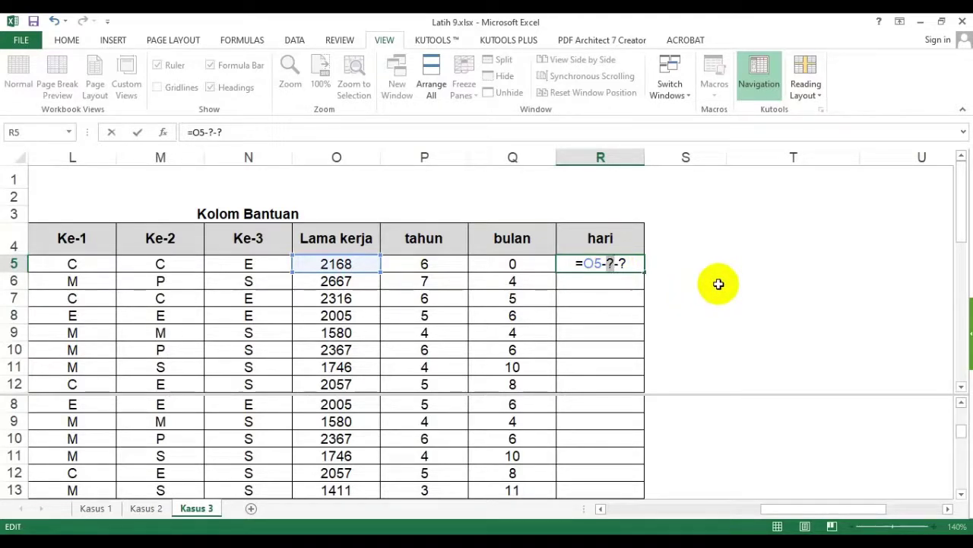
type("(")
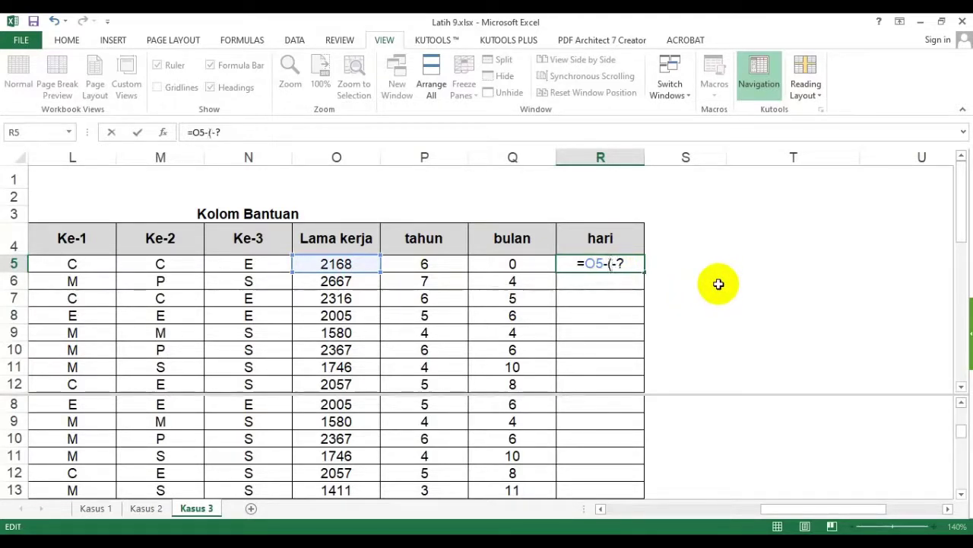
left_click(422, 259)
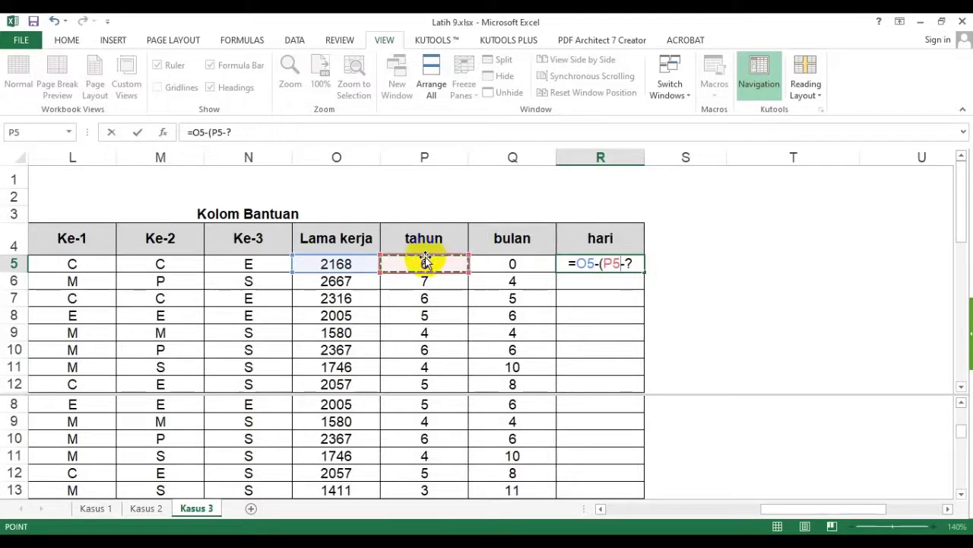
type("*360)")
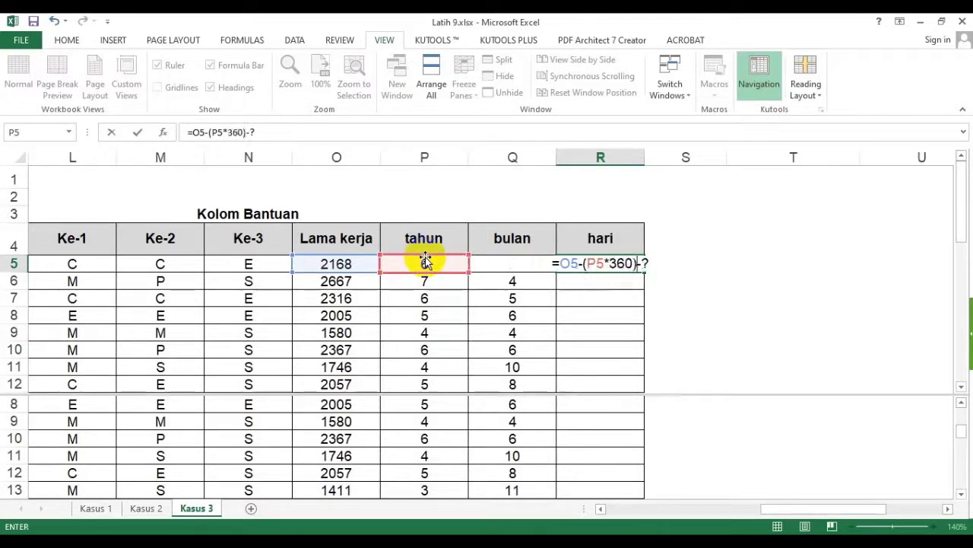
Step: Replace the remaining placeholder in the R5 formula with (Q5*30), completing it as =O5-(P5*360)-(Q5*30)
left_click(650, 263)
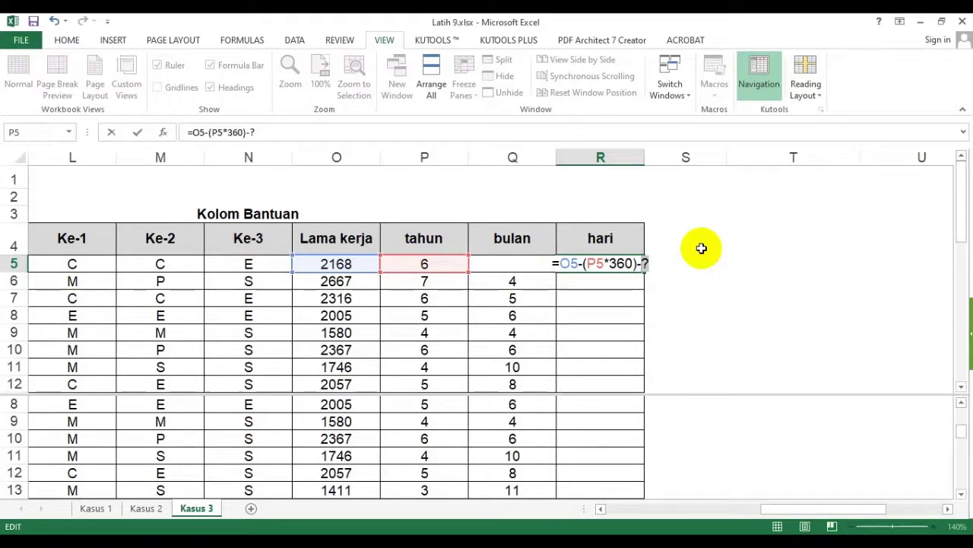
type("(")
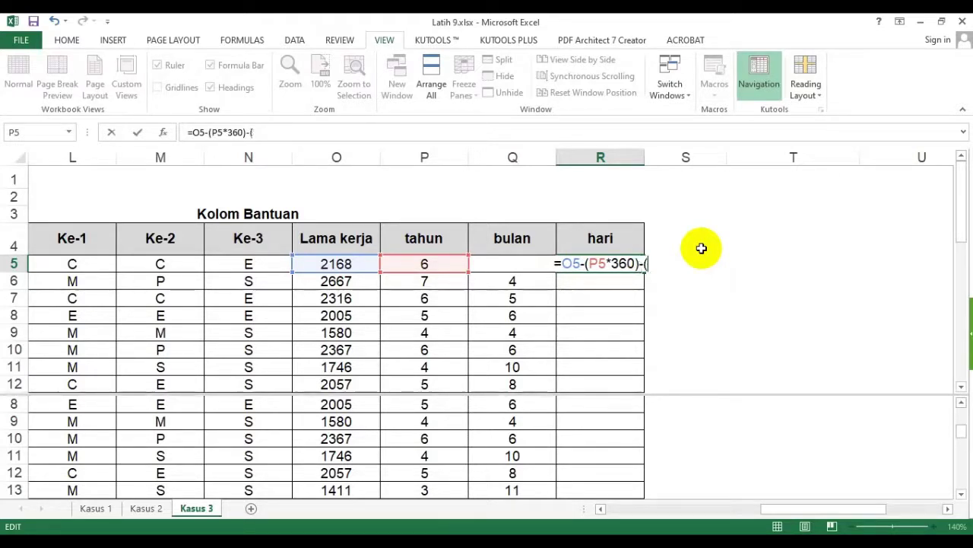
left_click(486, 280)
key("Up")
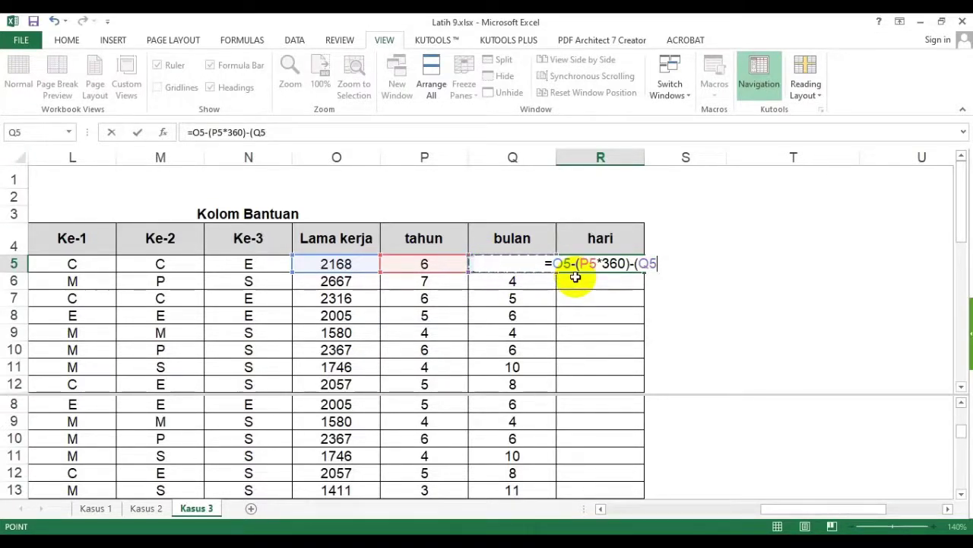
type("*3")
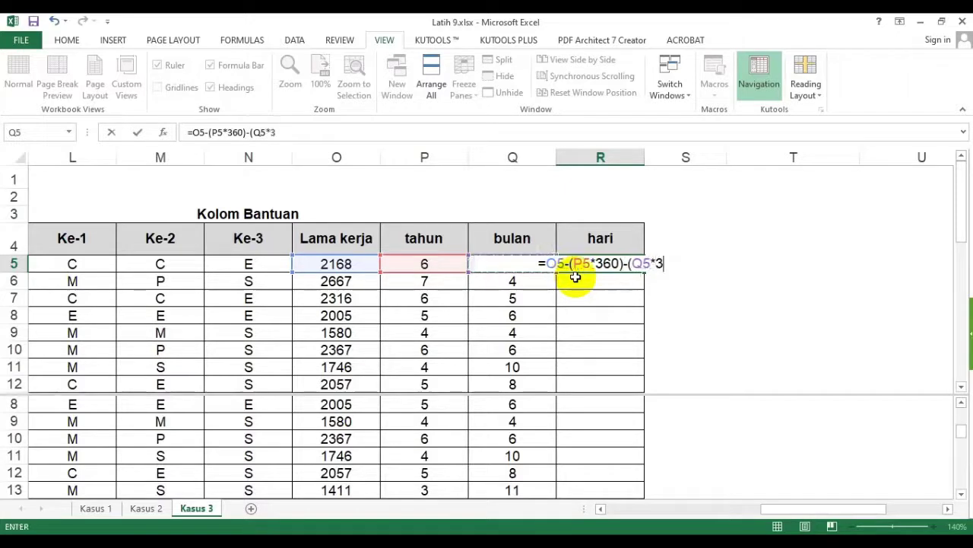
type("0)")
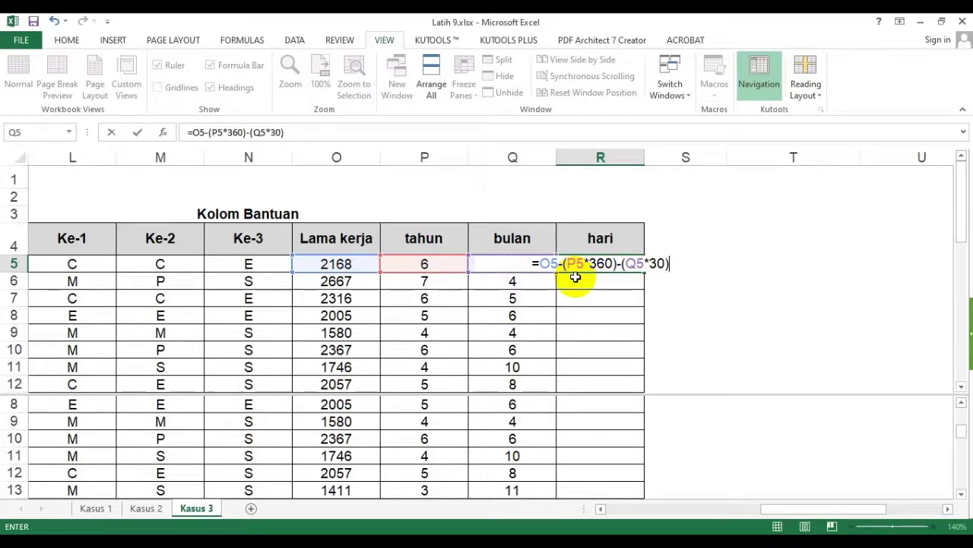
key("Return")
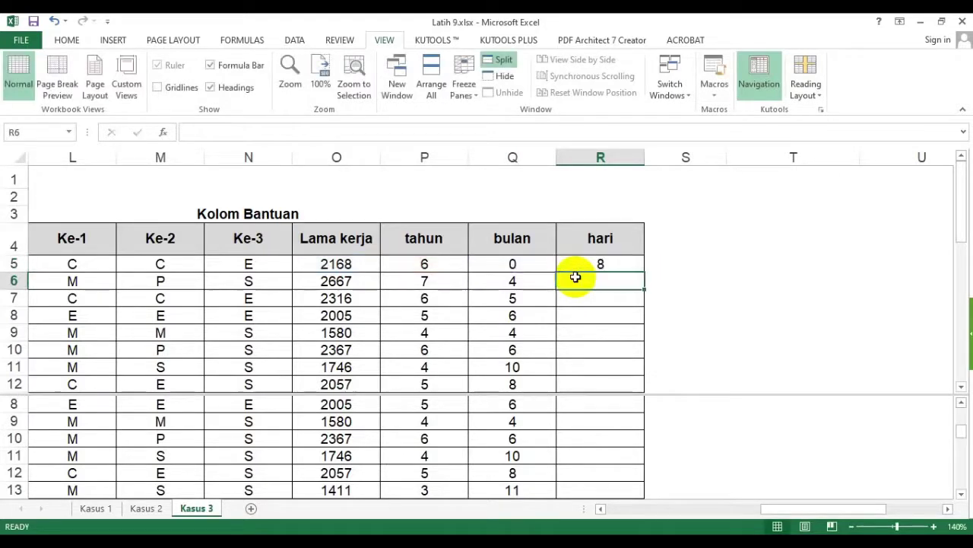
Step: Fill the hari formula from R5 down to R24 and check the filled column
left_click(634, 265)
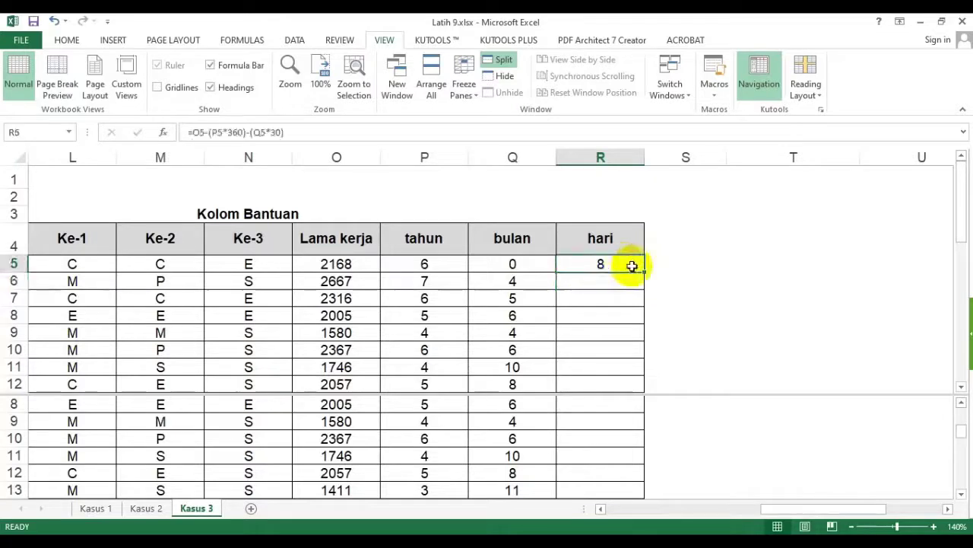
left_click_drag(643, 272, 642, 273)
double_click(642, 272)
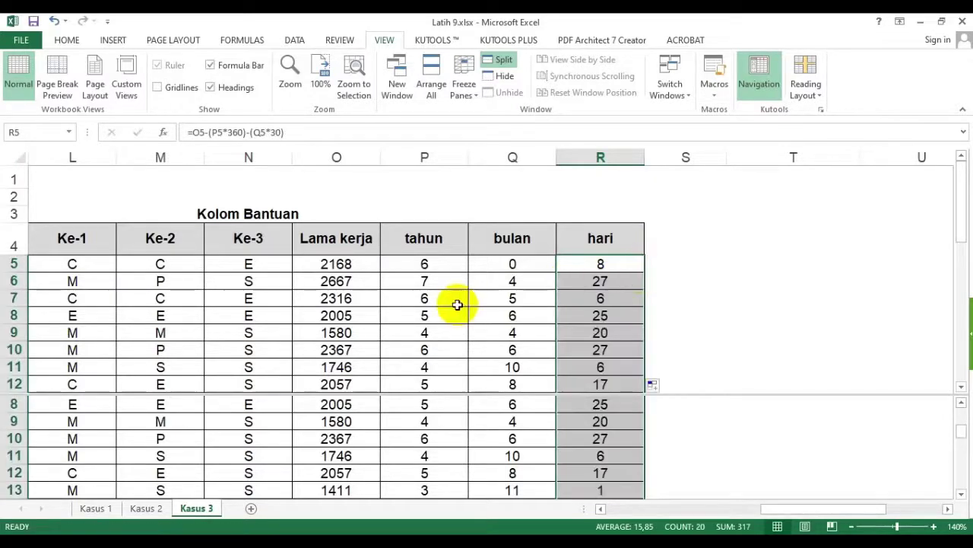
left_click(531, 297)
scroll(531, 297, "down", 5)
scroll(528, 285, "up", 5)
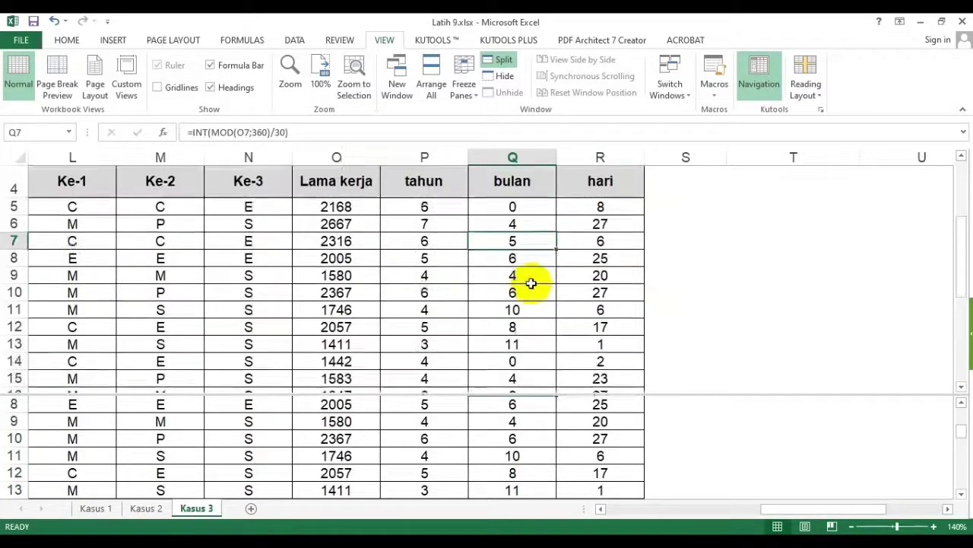
Step: Start the Masa Kerja formula in H5 by joining the tahun helper to its label: =P5&" Tahun "&
left_click(631, 509)
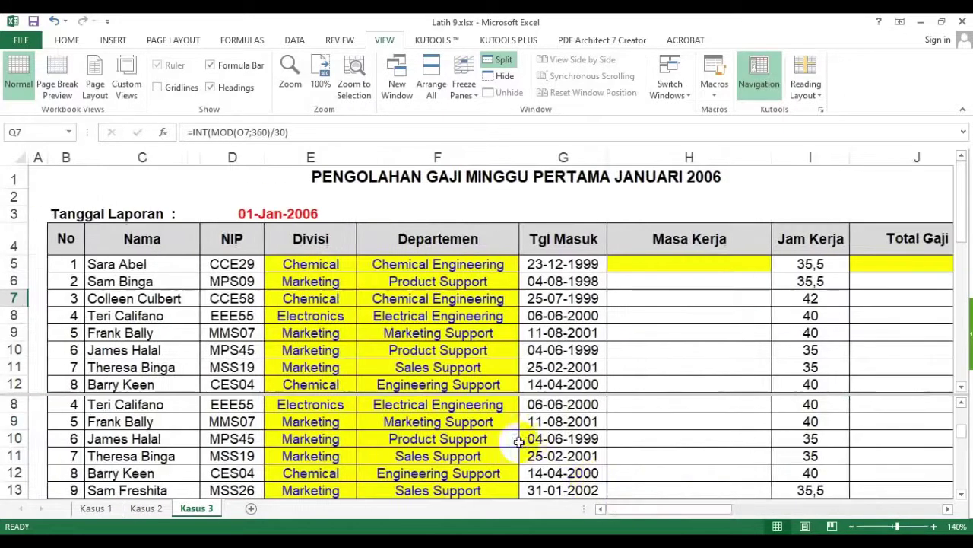
left_click(682, 264)
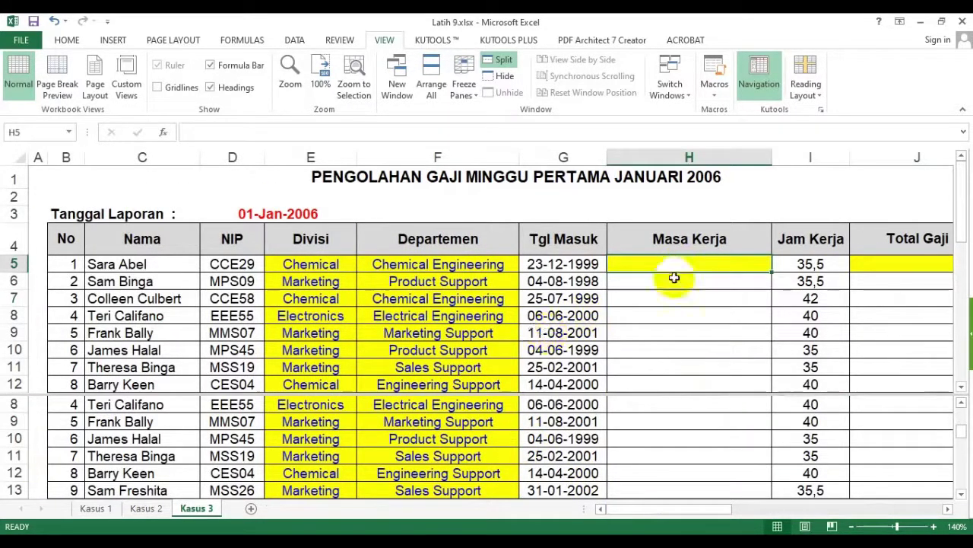
type("=")
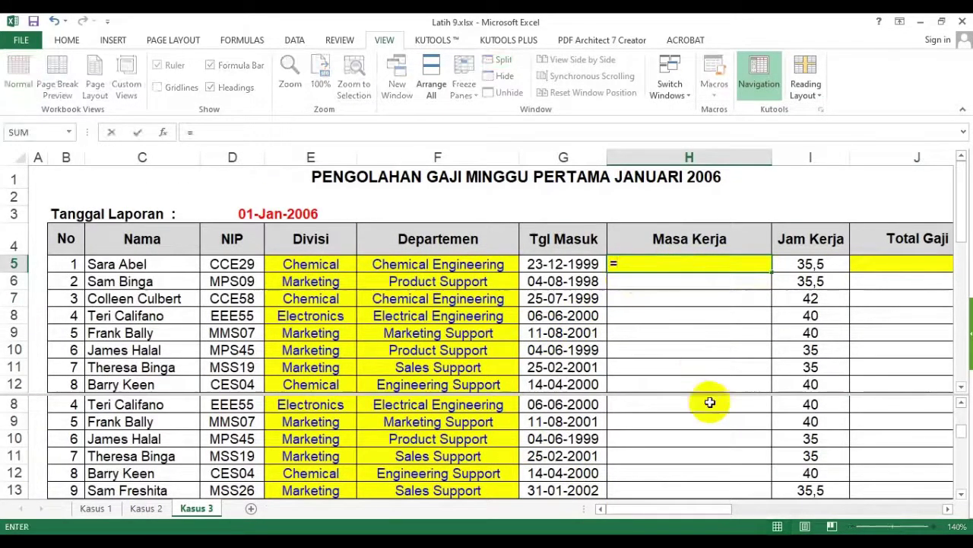
left_click_drag(688, 508, 811, 510)
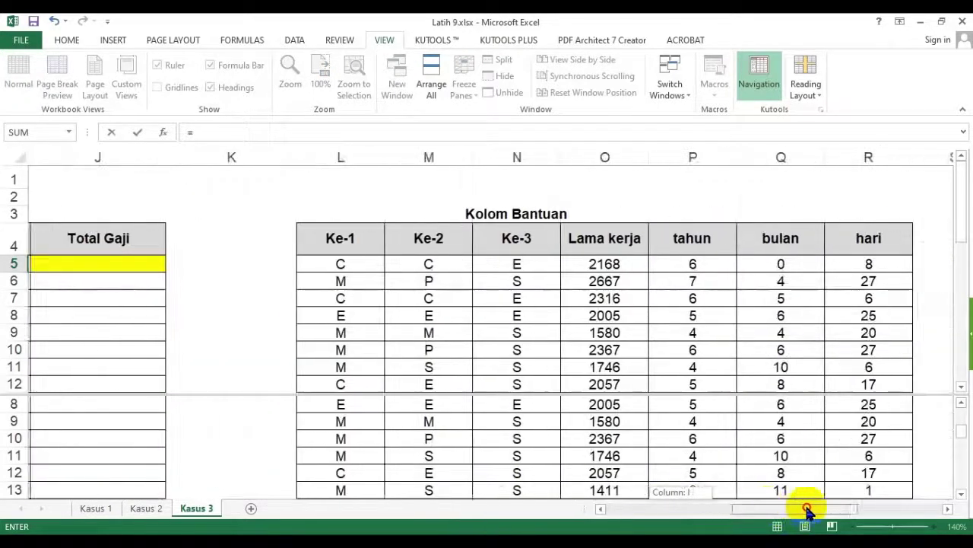
left_click(710, 267)
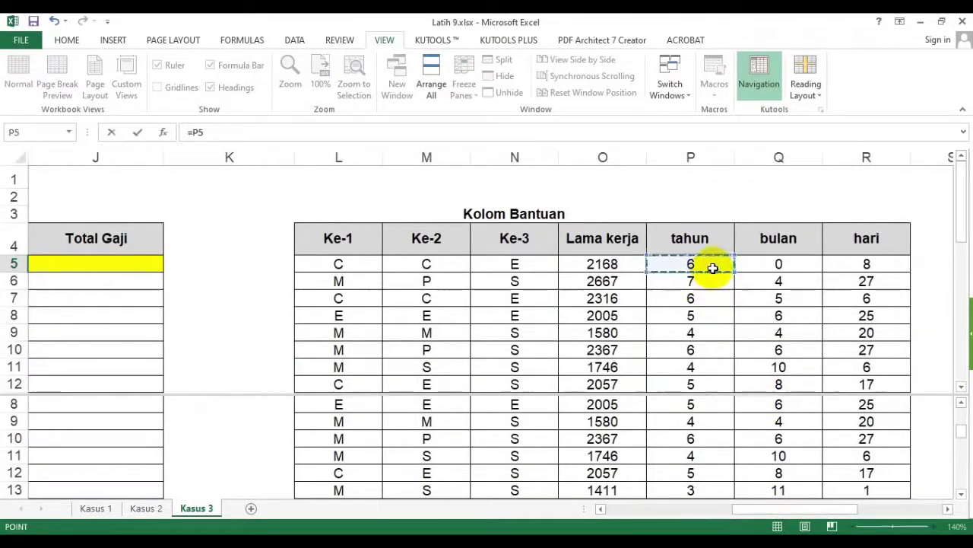
type("&\" Tahun \"&")
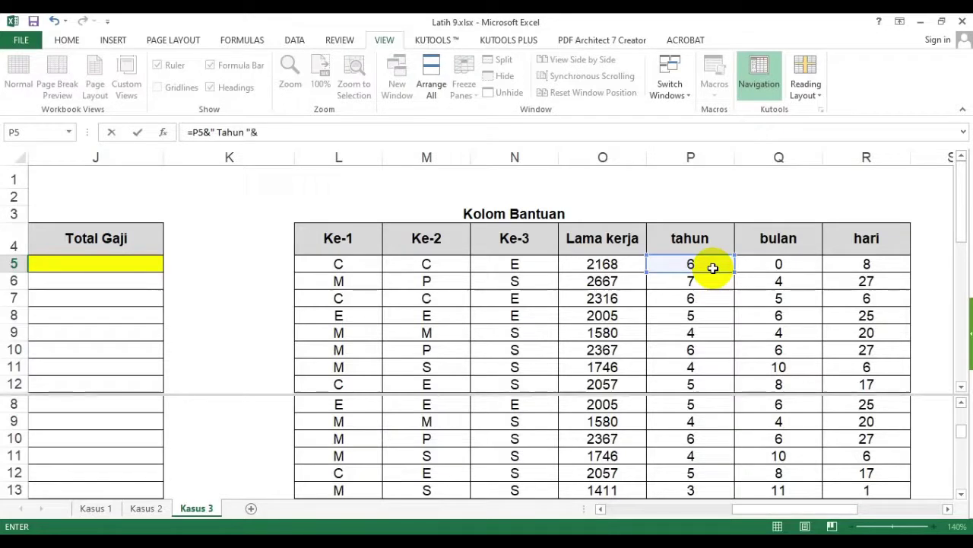
Step: Complete the H5 formula with the month and day parts: Q5&" Bulan "&R5&" Hari"
left_click(792, 264)
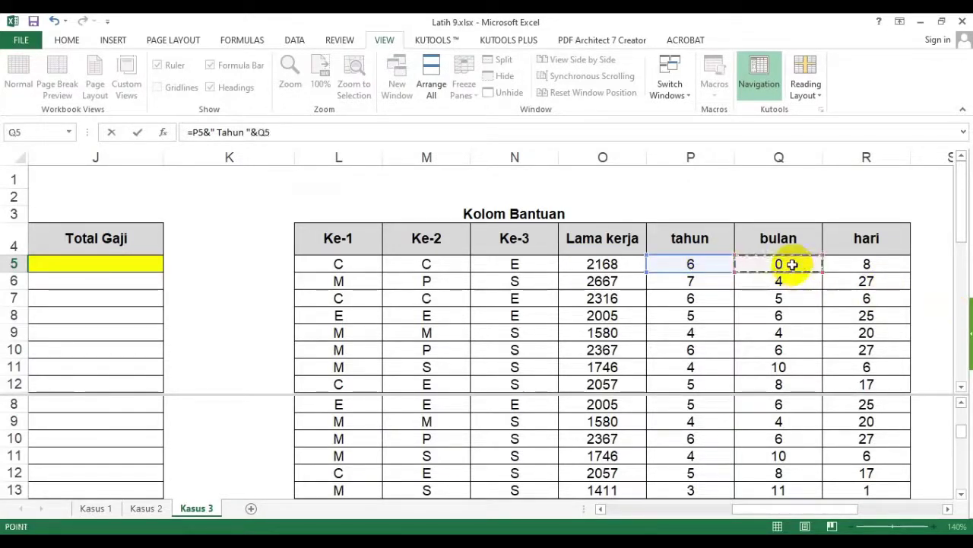
type("&\" Bulan \"&")
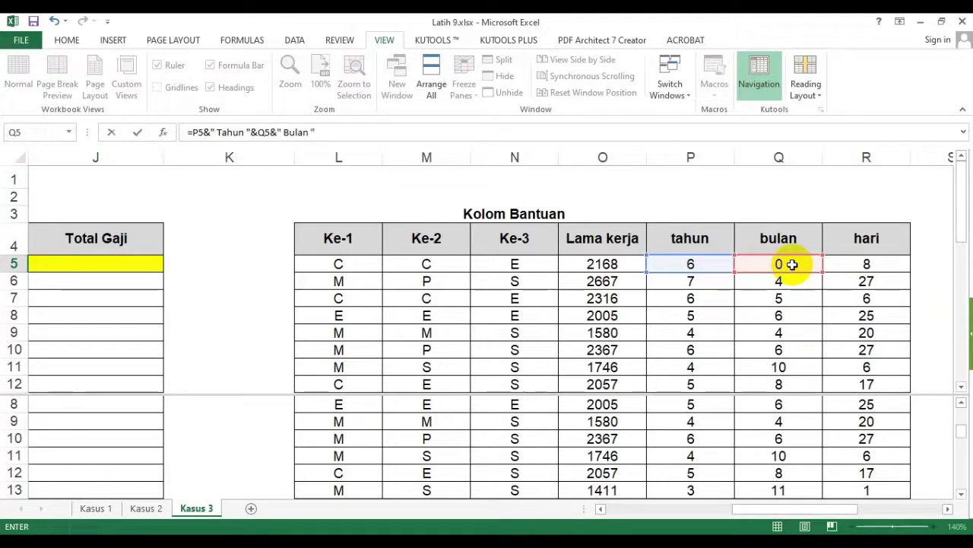
left_click(865, 266)
type("&")
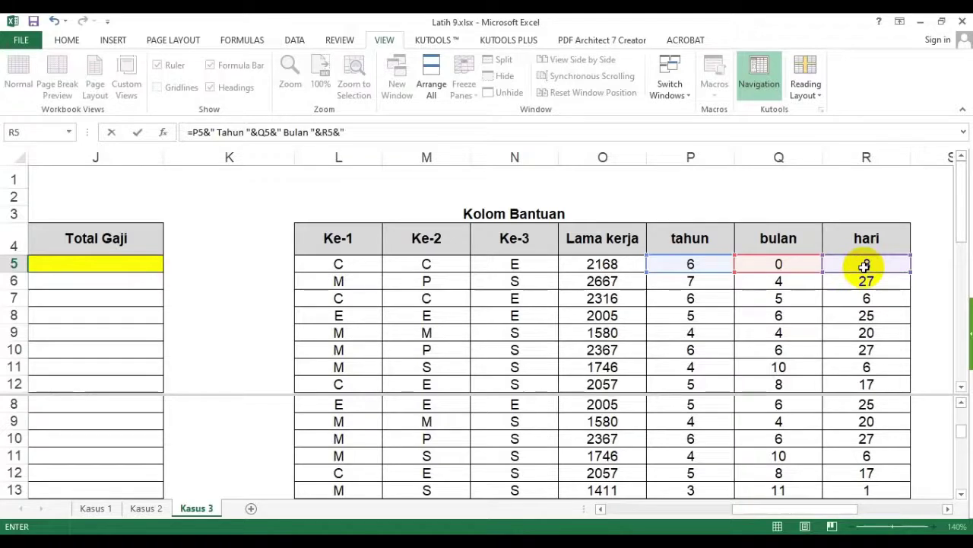
type("\" hari\"")
key("Return")
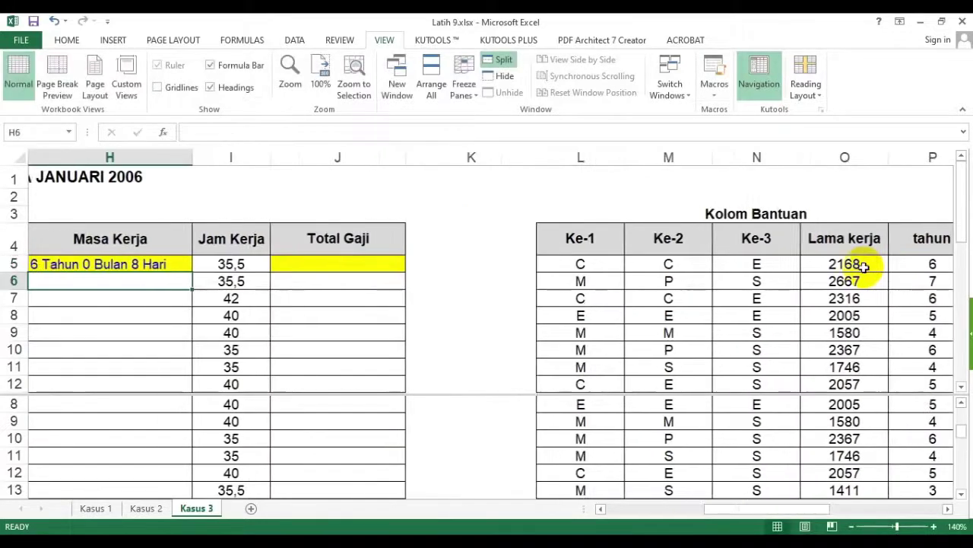
Step: Fill the Masa Kerja formula from H5 down to H24 and check the filled column
left_click(158, 264)
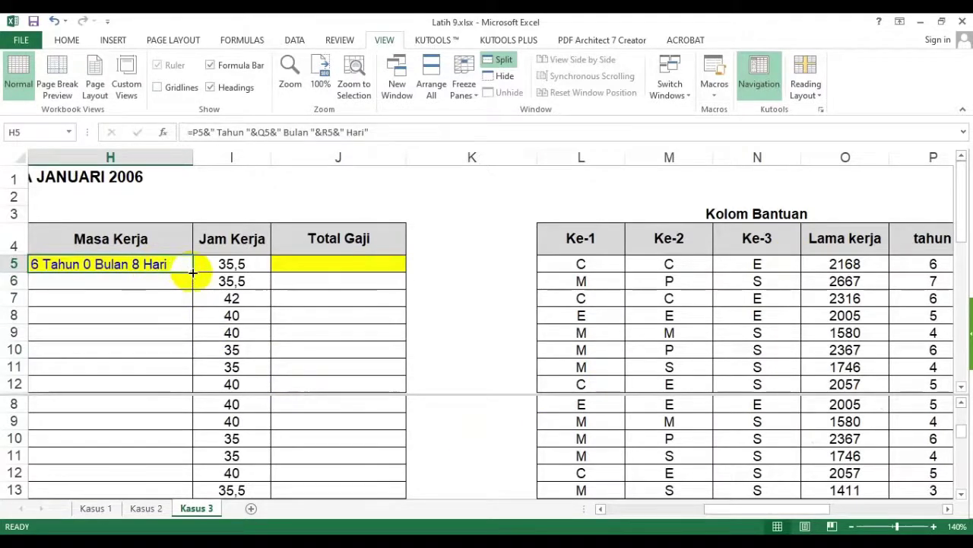
double_click(193, 273)
scroll(269, 354, "down", 3)
scroll(304, 348, "up", 3)
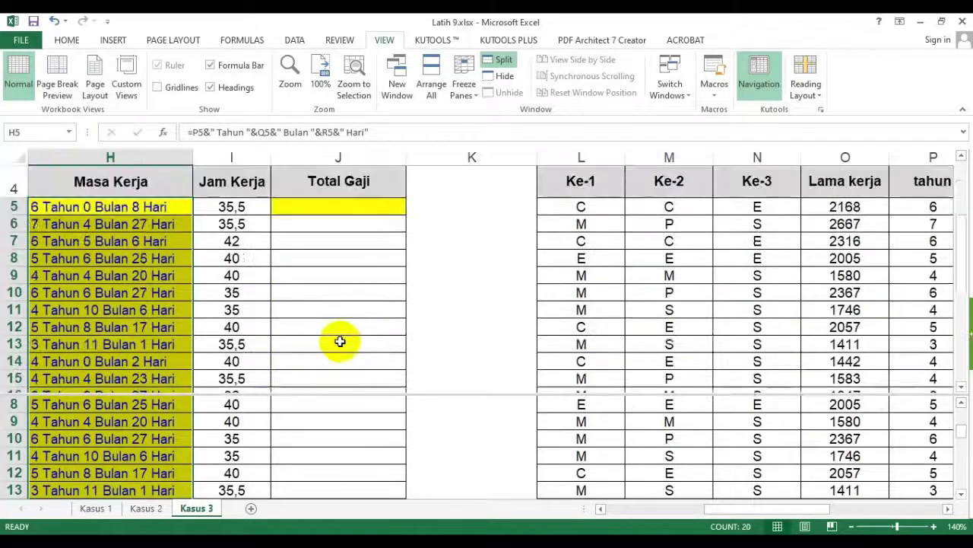
scroll(340, 341, "up", 1)
left_click(637, 508)
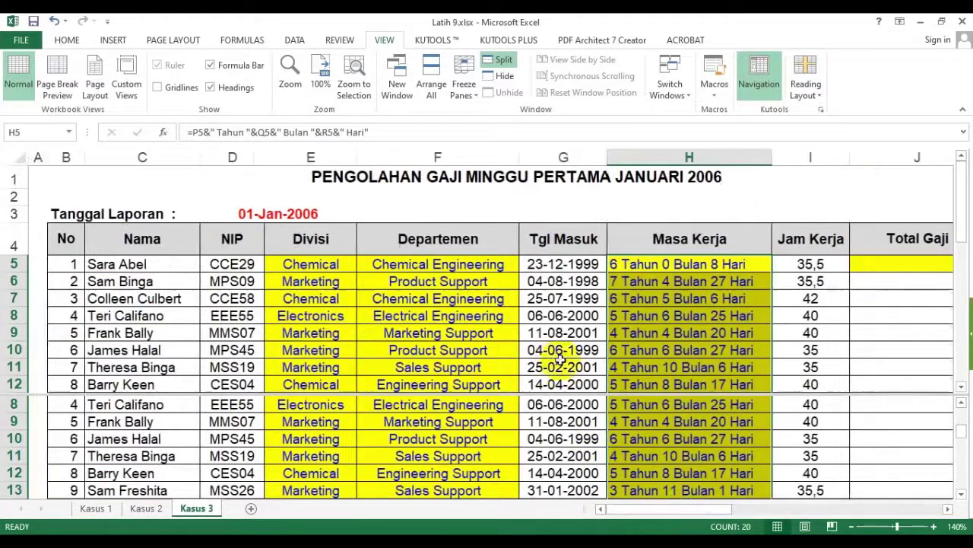
left_click(643, 280)
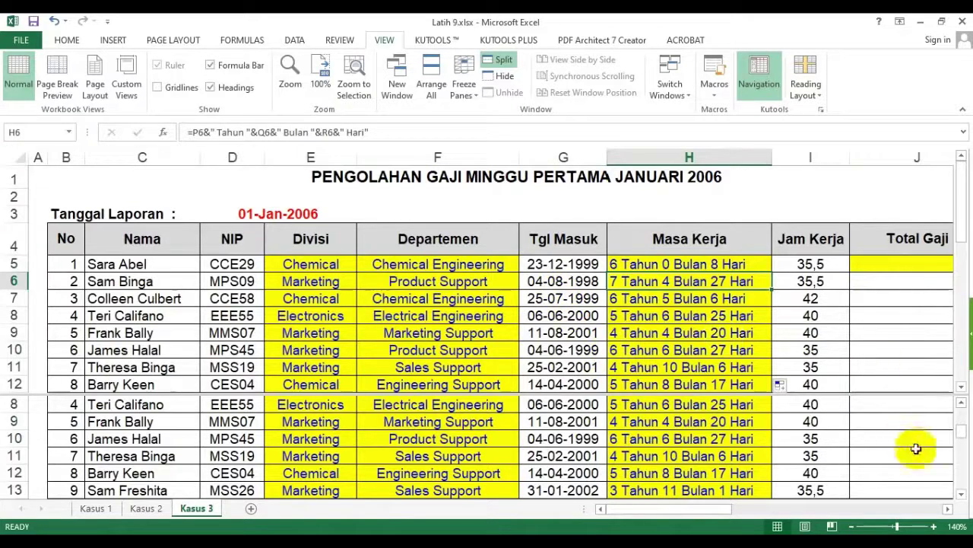
Step: Read instruction 4 under Instruksi Soal on how the Total Gaji column has to be calculated
left_click(948, 508)
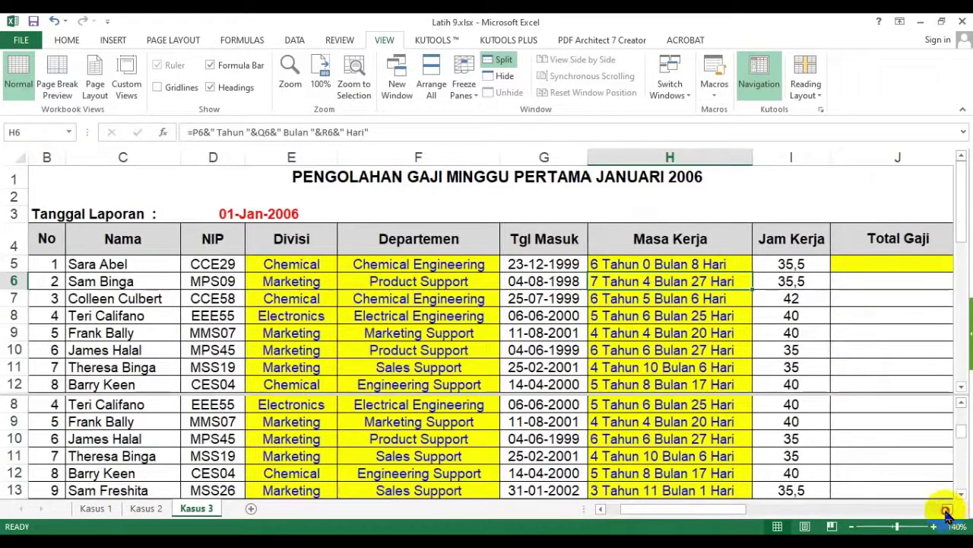
left_click(948, 508)
left_click(948, 508)
left_click(494, 473)
scroll(456, 473, "down", 7)
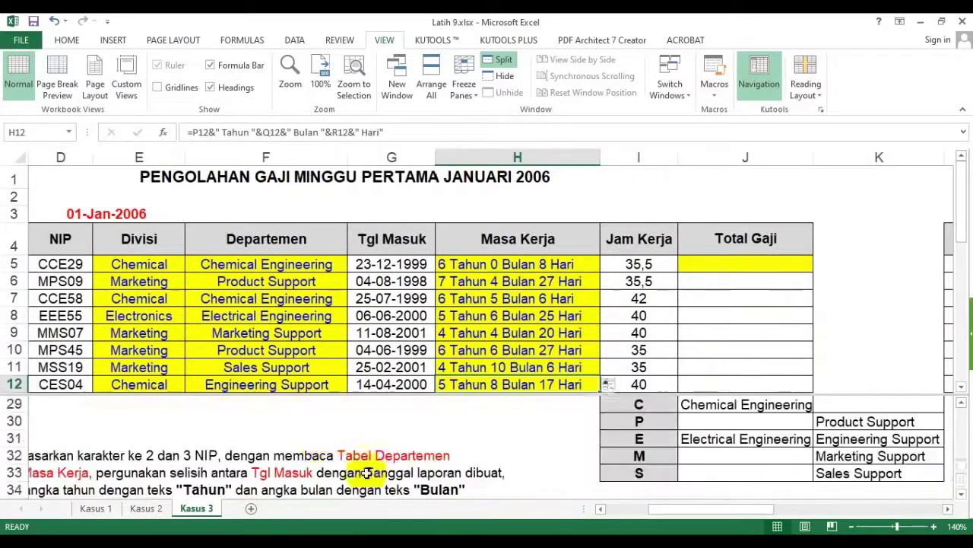
scroll(342, 456, "down", 2)
left_click(616, 508)
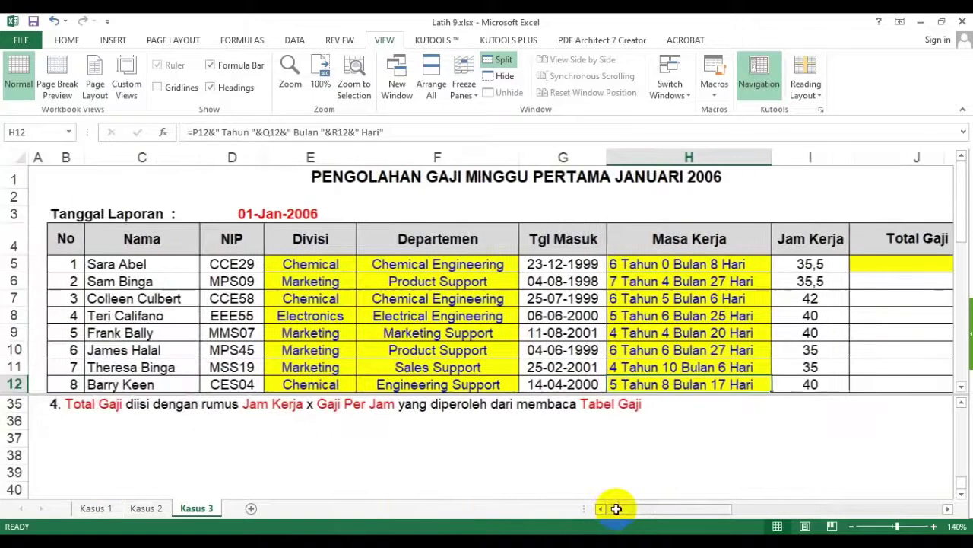
scroll(175, 433, "up", 1)
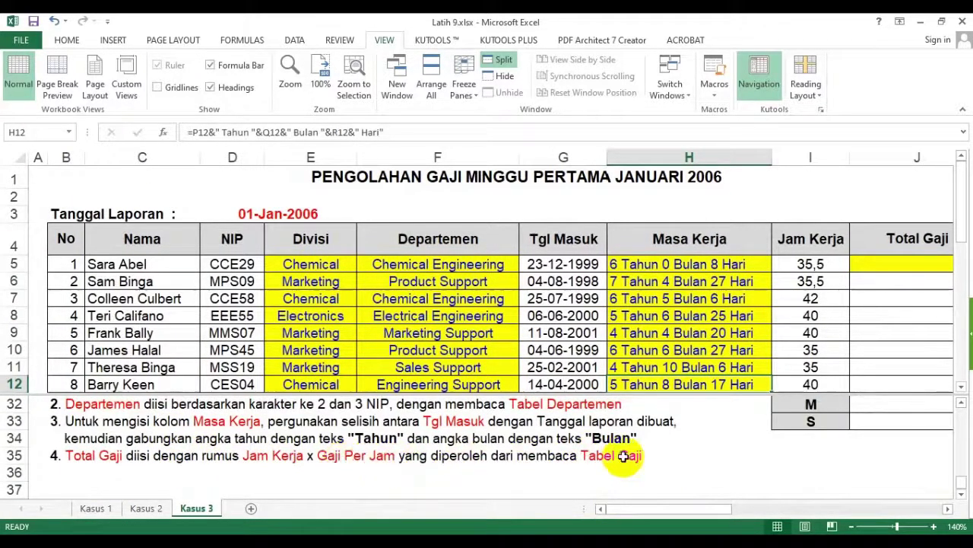
scroll(623, 457, "up", 2)
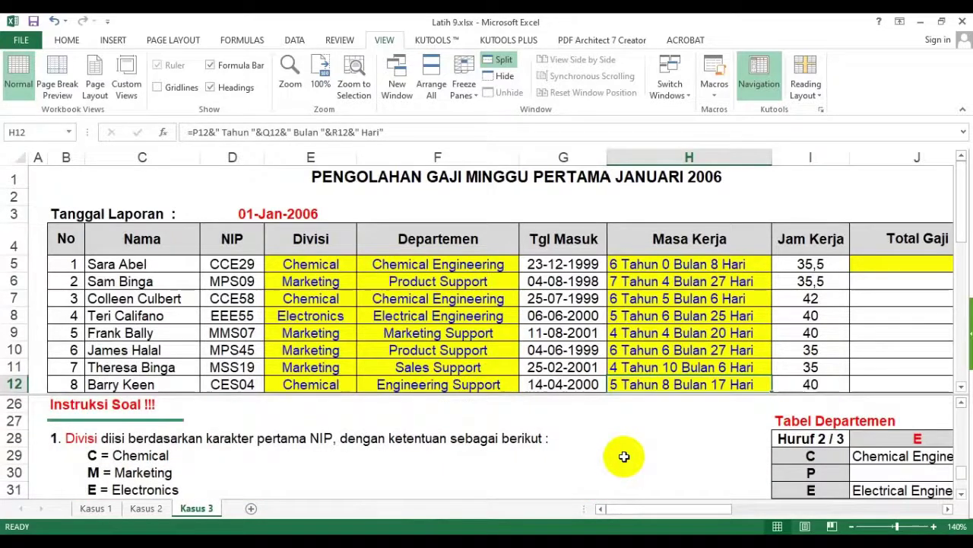
Step: Examine the Jam Kerja values, the Tabel Gaji hourly rates and the Masa Kerja entries that the Total Gaji calculation depends on
left_click_drag(806, 264, 810, 298)
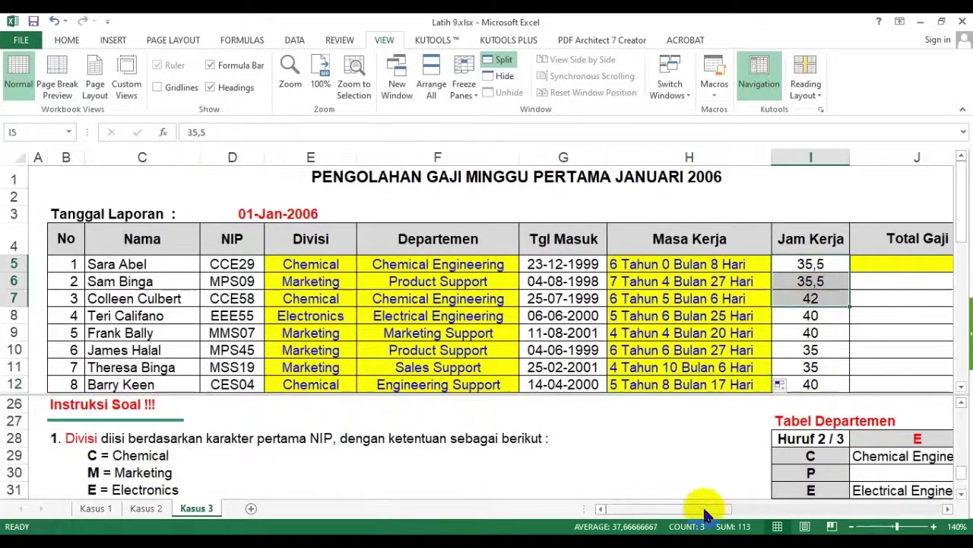
left_click(689, 473)
left_click_drag(700, 511, 773, 523)
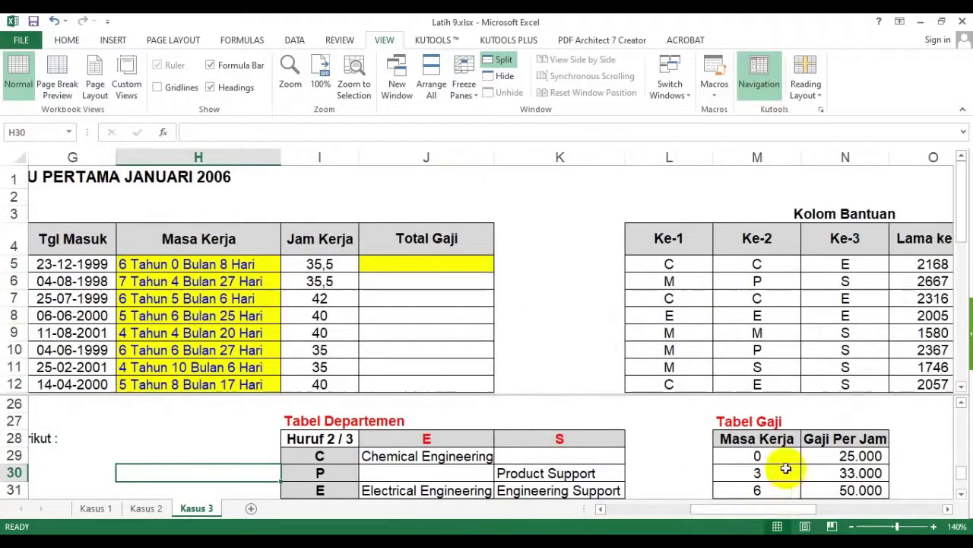
scroll(786, 468, "down", 1)
scroll(762, 458, "up", 1)
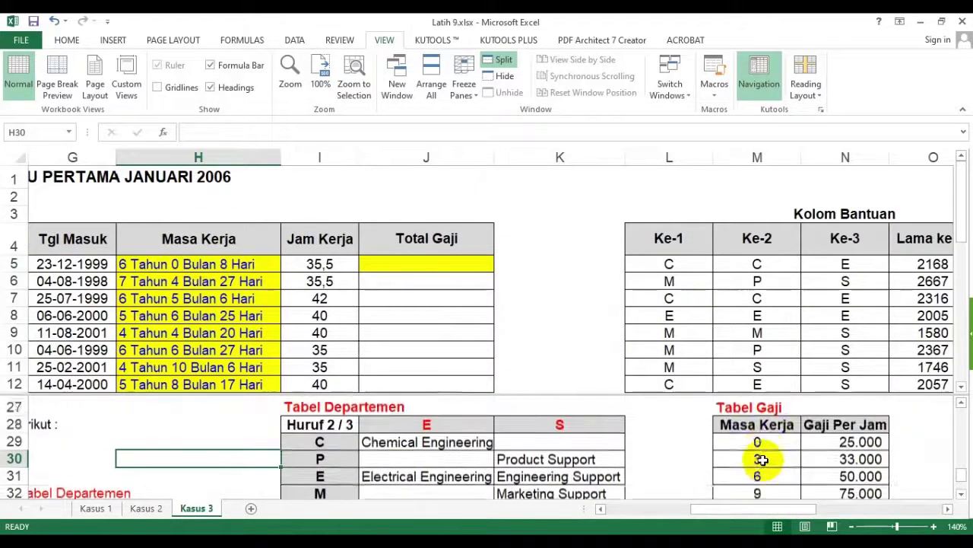
scroll(760, 458, "down", 1)
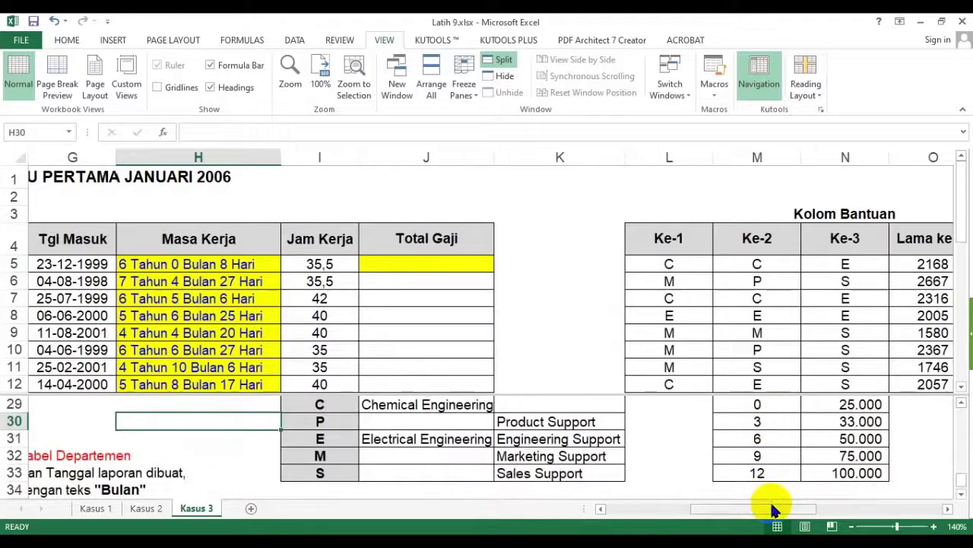
left_click_drag(772, 509, 667, 504)
scroll(301, 487, "down", 1)
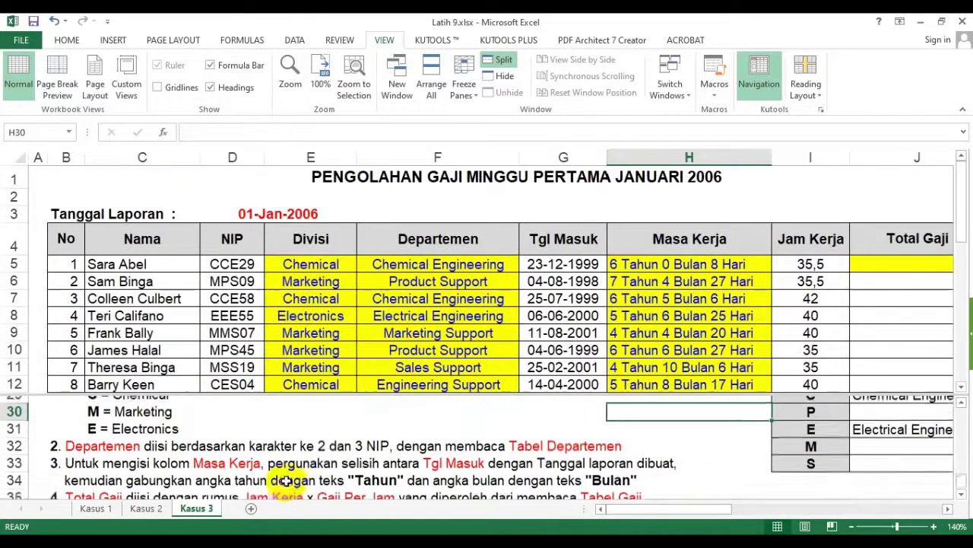
scroll(373, 478, "down", 1)
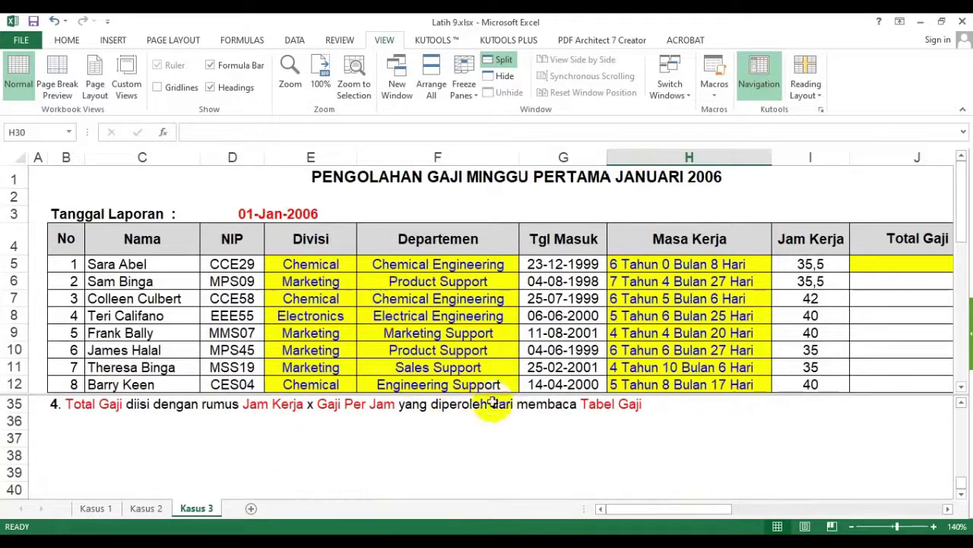
left_click(617, 264)
left_click_drag(616, 264, 639, 349)
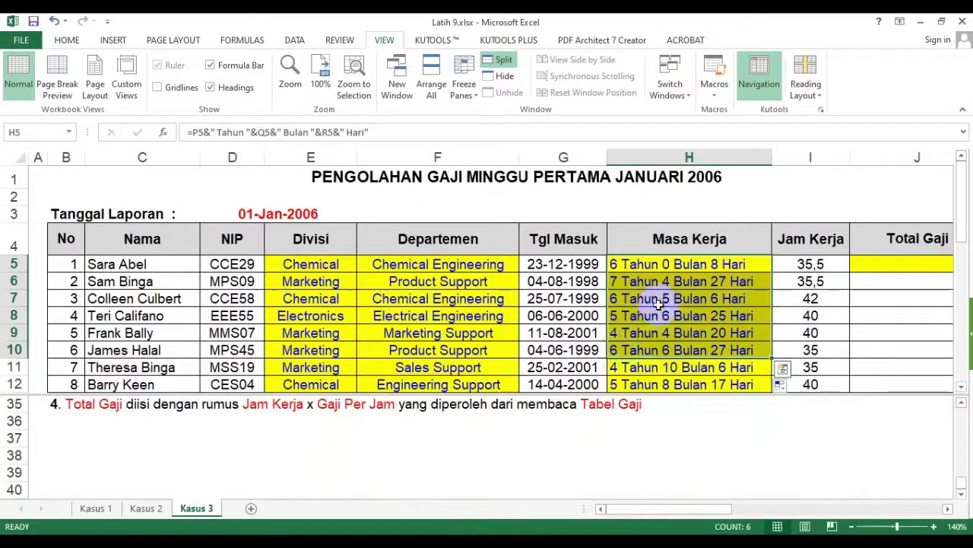
Step: Compare the Masa Kerja text entries with the year numbers in the tahun column of Kolom Bantuan
left_click(544, 469)
left_click_drag(632, 266, 639, 350)
left_click(647, 455)
left_click_drag(618, 511, 759, 509)
left_click(693, 282)
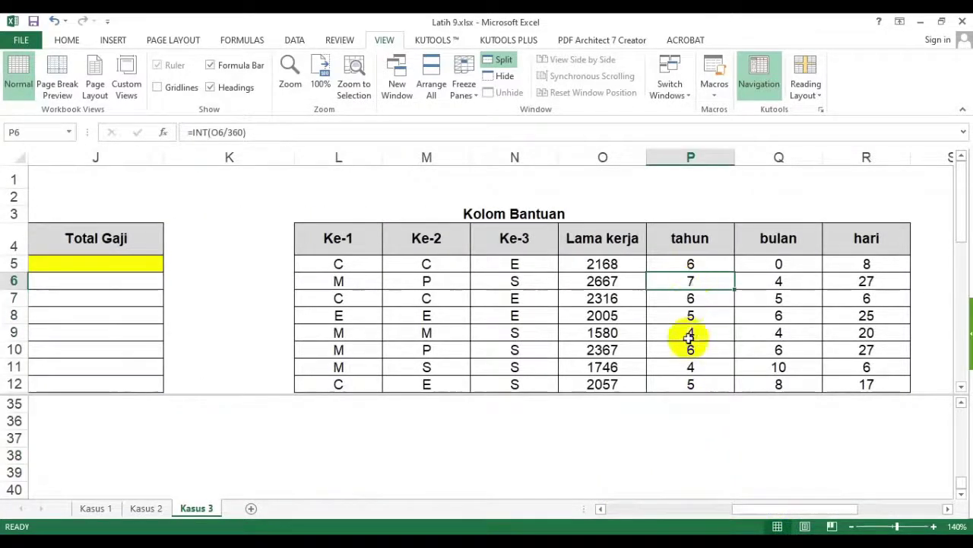
left_click_drag(687, 263, 691, 334)
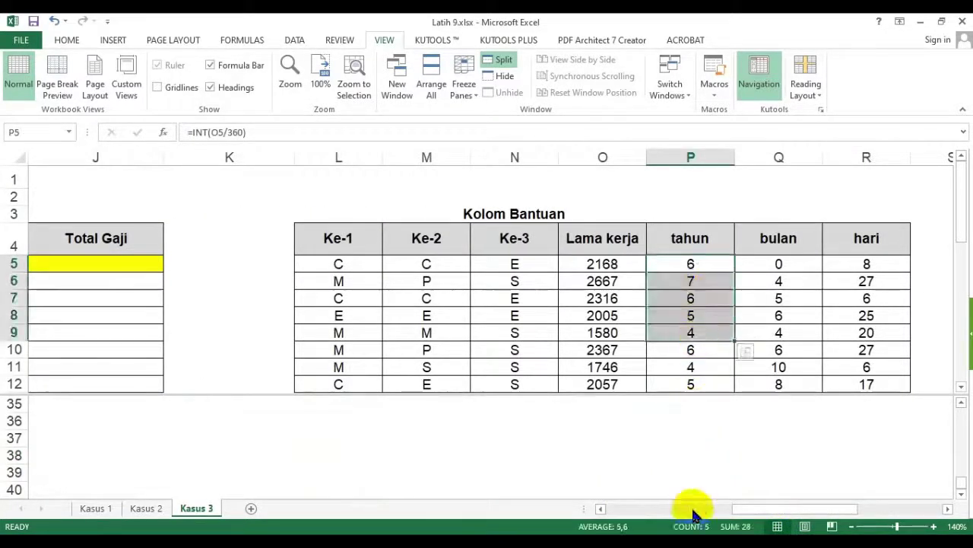
Step: Examine Tabel Gaji's Masa Kerja and Gaji Per Jam columns against the payroll rows' Masa Kerja and Jam Kerja entries
left_click_drag(728, 508, 668, 490)
left_click(689, 444)
scroll(708, 464, "up", 3)
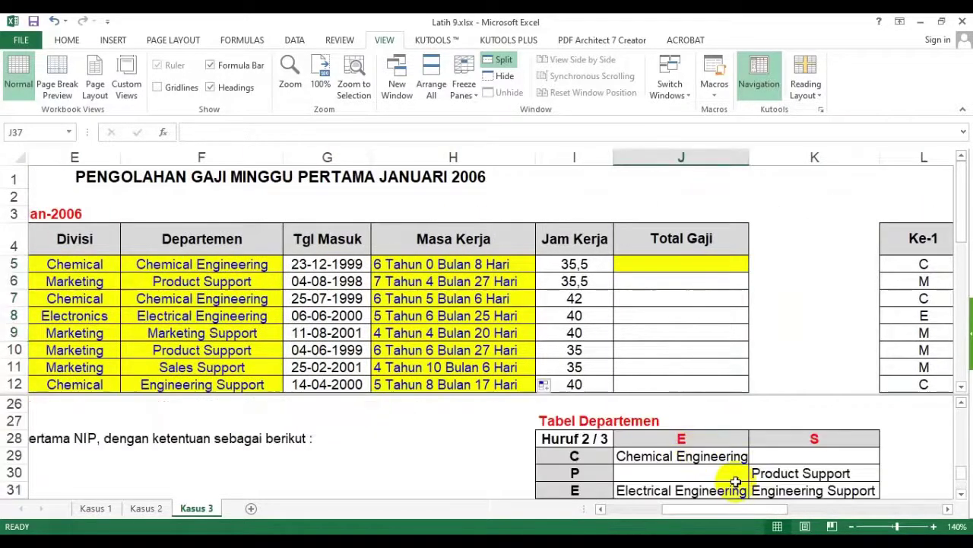
left_click_drag(714, 506, 744, 492)
scroll(744, 492, "down", 1)
scroll(550, 442, "up", 1)
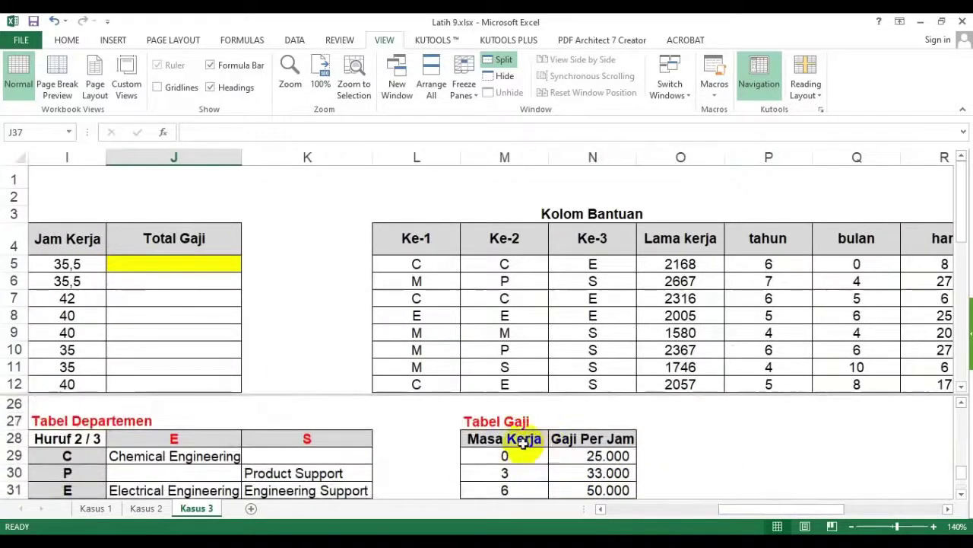
left_click_drag(522, 438, 588, 479)
scroll(730, 509, "right", 1)
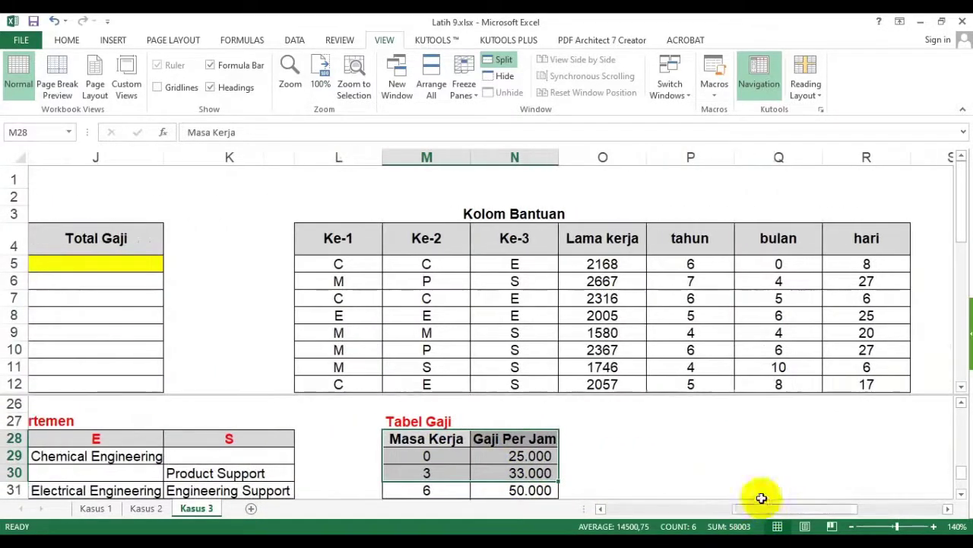
left_click(650, 513)
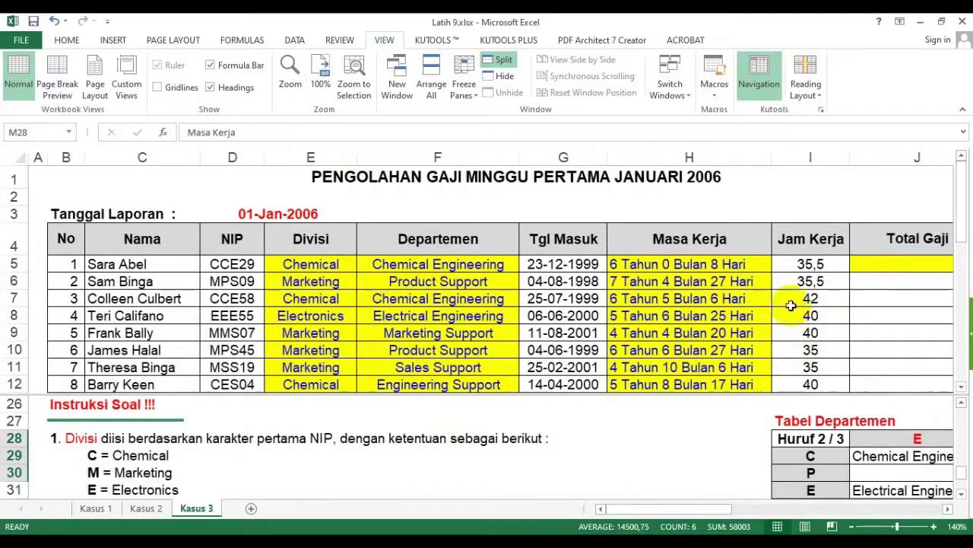
scroll(532, 478, "down", 2)
scroll(533, 479, "up", 4)
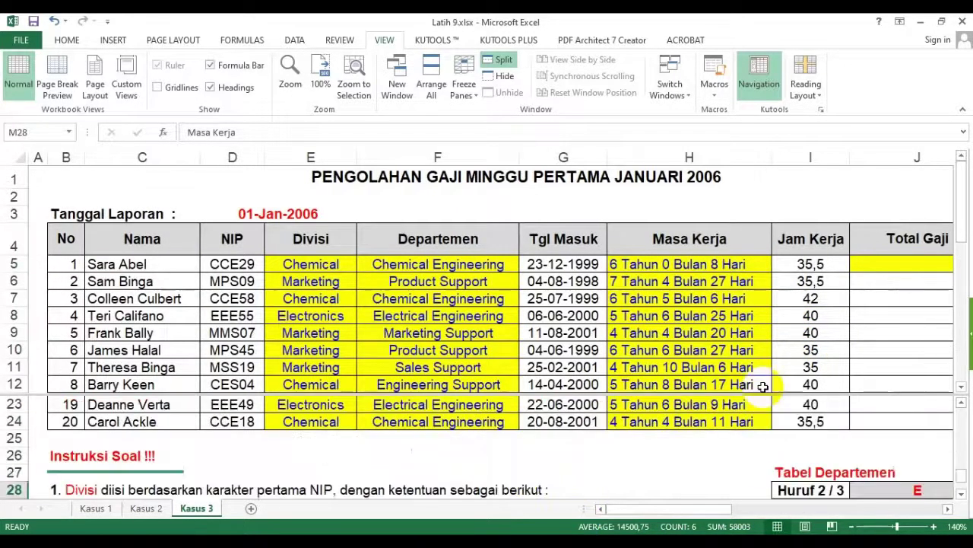
left_click_drag(718, 507, 807, 508)
scroll(836, 449, "down", 2)
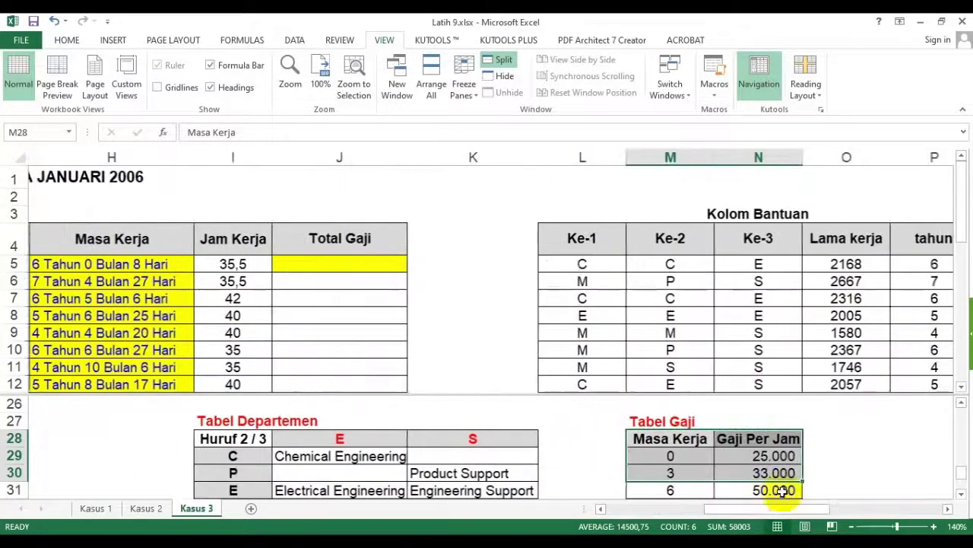
Step: Start a VLOOKUP formula in Total Gaji cell J5 with the tahun helper cell P5 as the lookup value
left_click(381, 263)
type("=vlo")
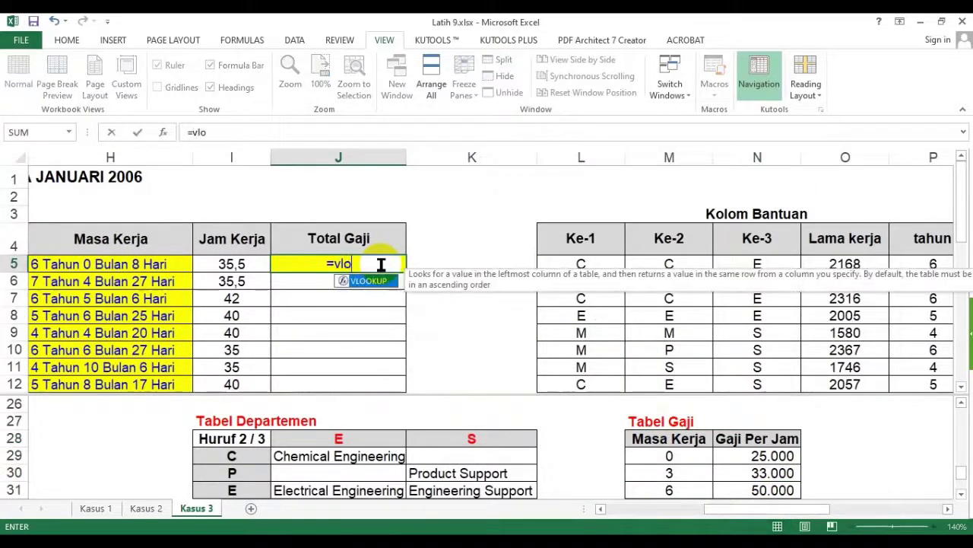
type("okup(")
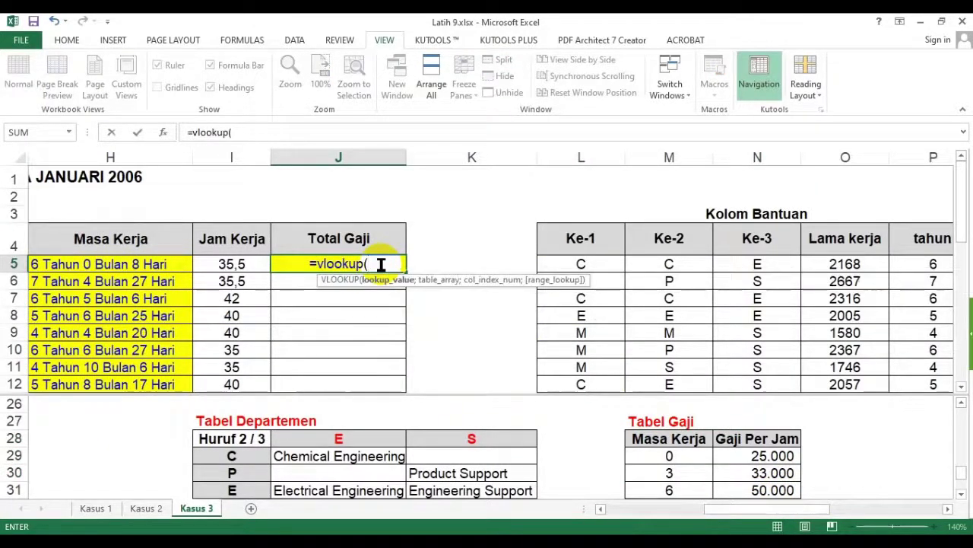
left_click_drag(778, 510, 804, 511)
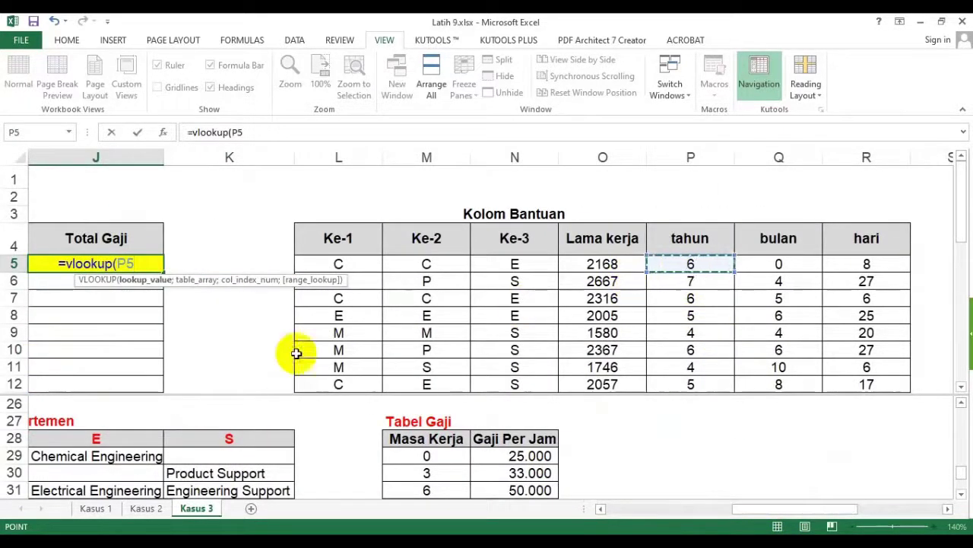
type(";")
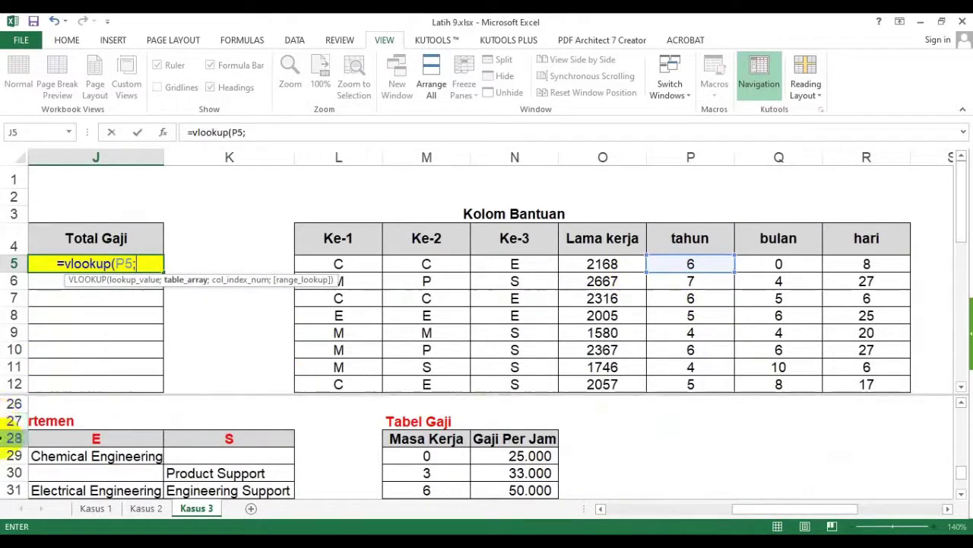
Step: Complete the VLOOKUP with Tabel Gaji's absolute range $M$29:$N$33, column index 2 and TRUE for approximate match
left_click(961, 494)
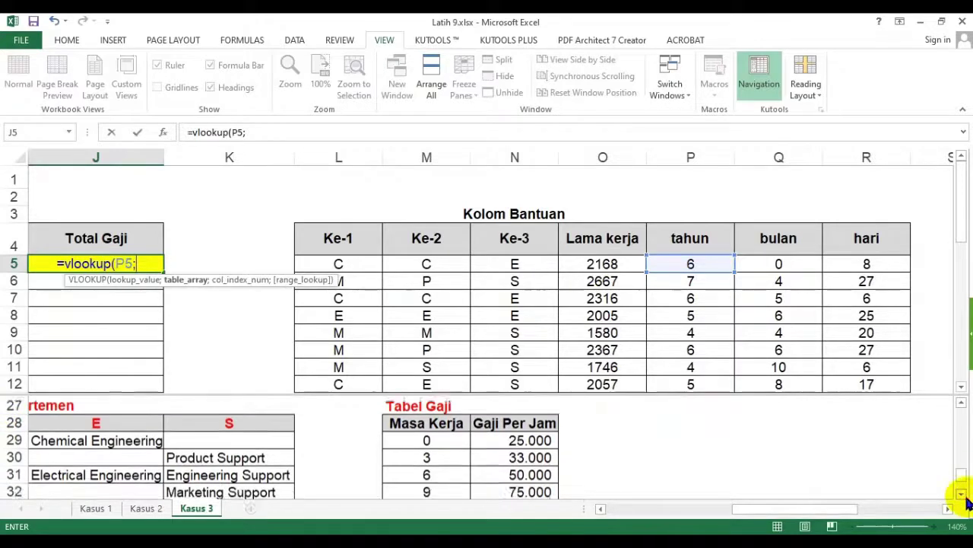
left_click(961, 493)
left_click(427, 421)
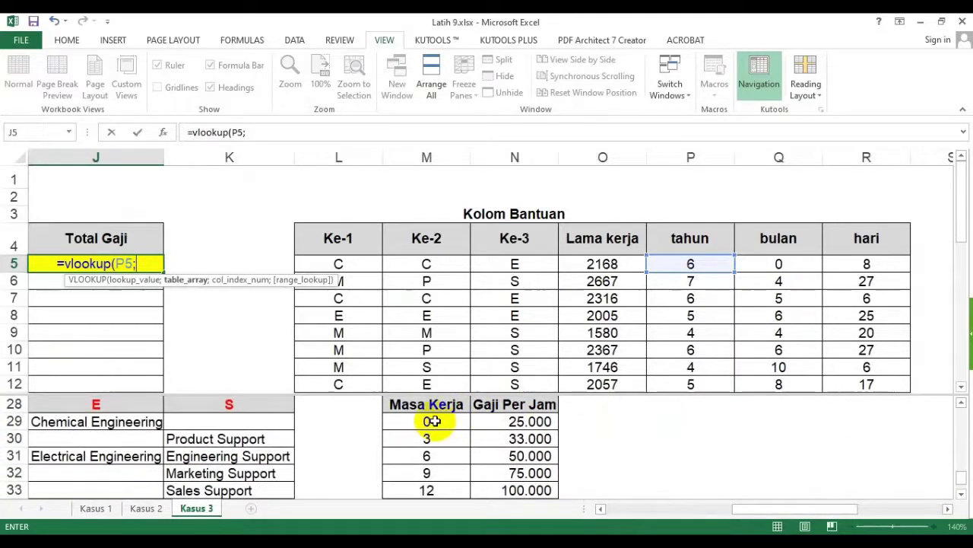
left_click(961, 493)
left_click(544, 473, "shift")
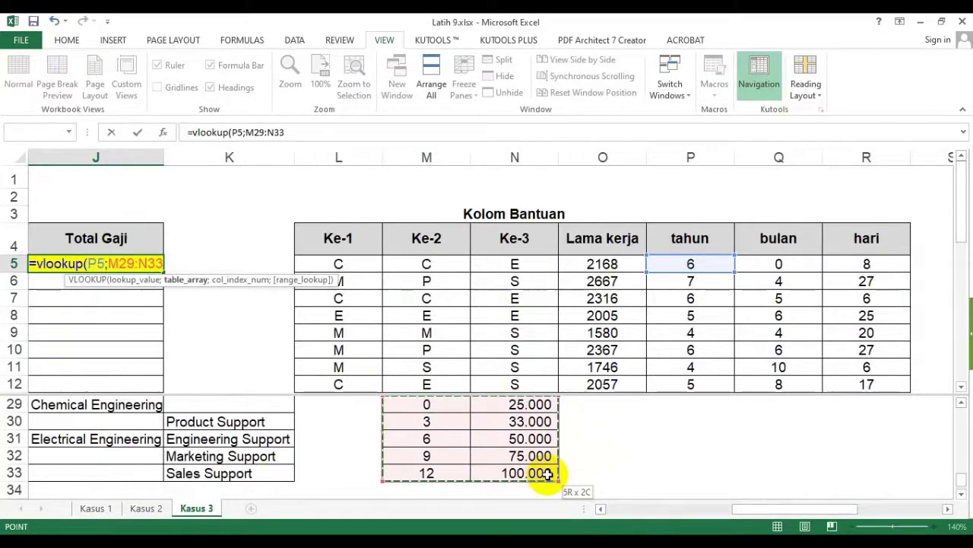
key("F4")
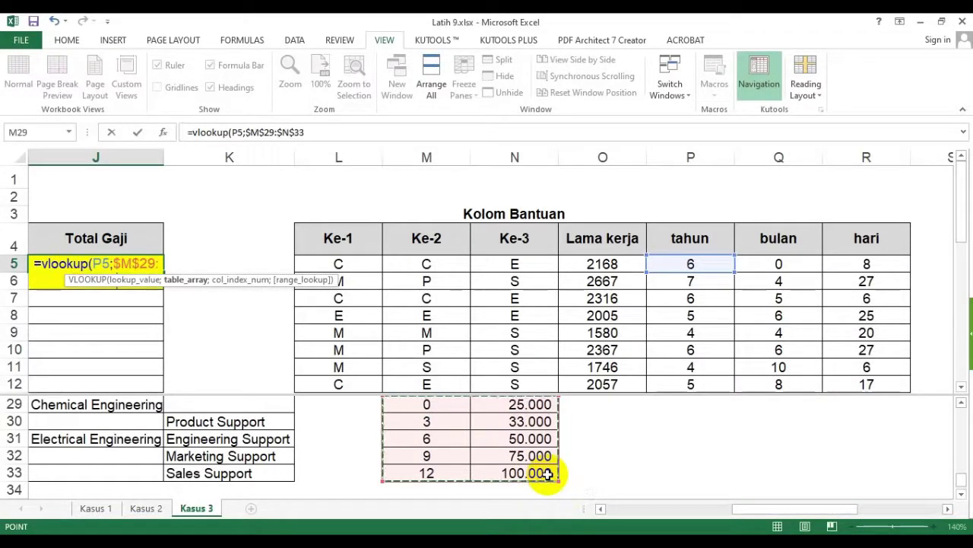
type(";")
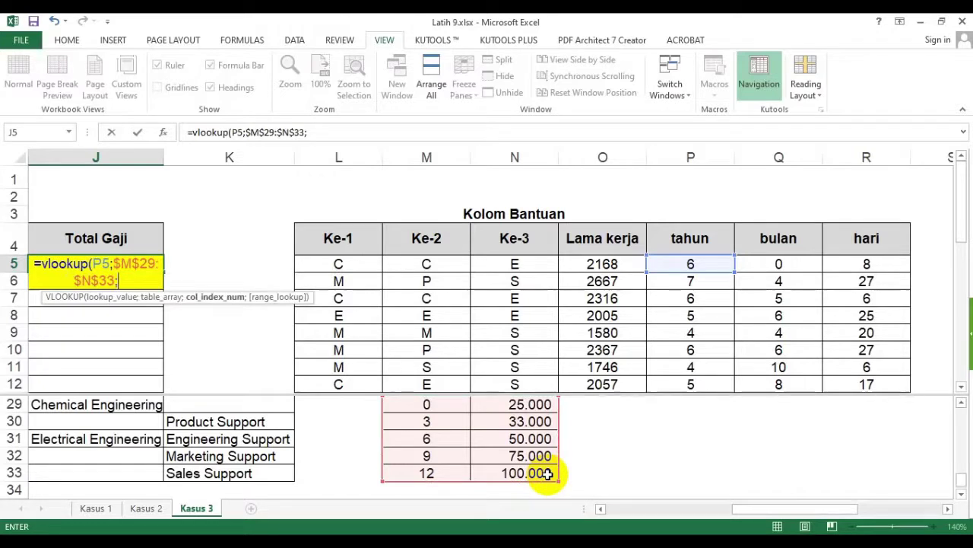
type("2;true")
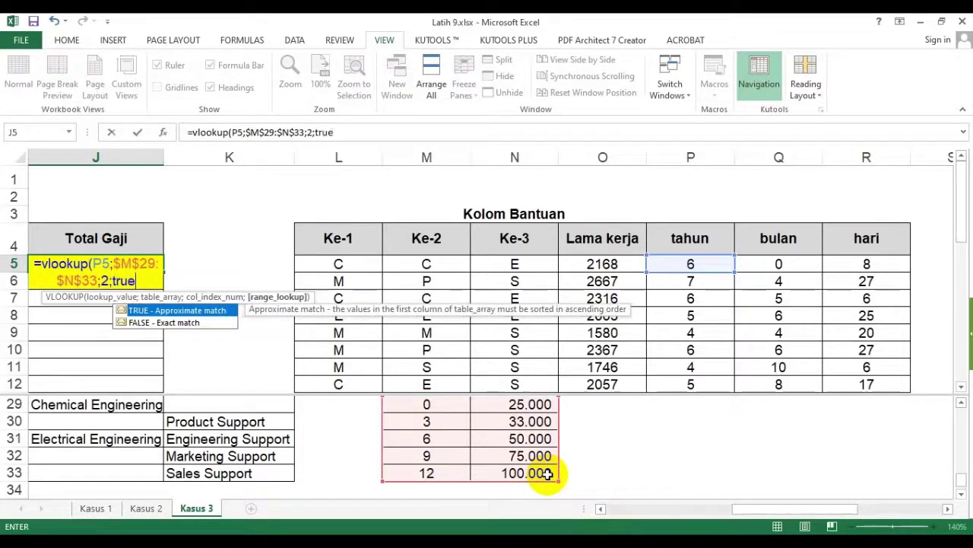
type(")")
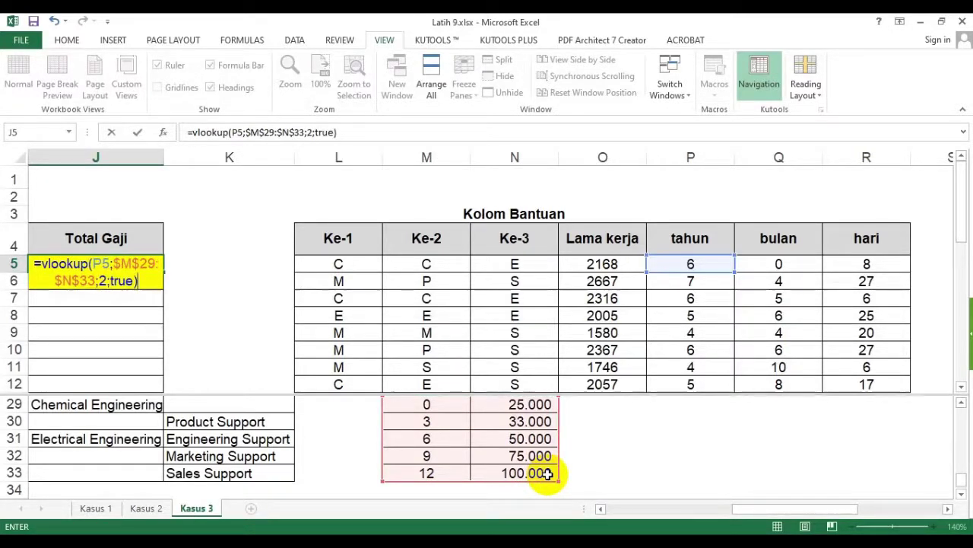
Step: Multiply the looked-up hourly rate by the Jam Kerja value in I5 and enter the J5 formula
type("*")
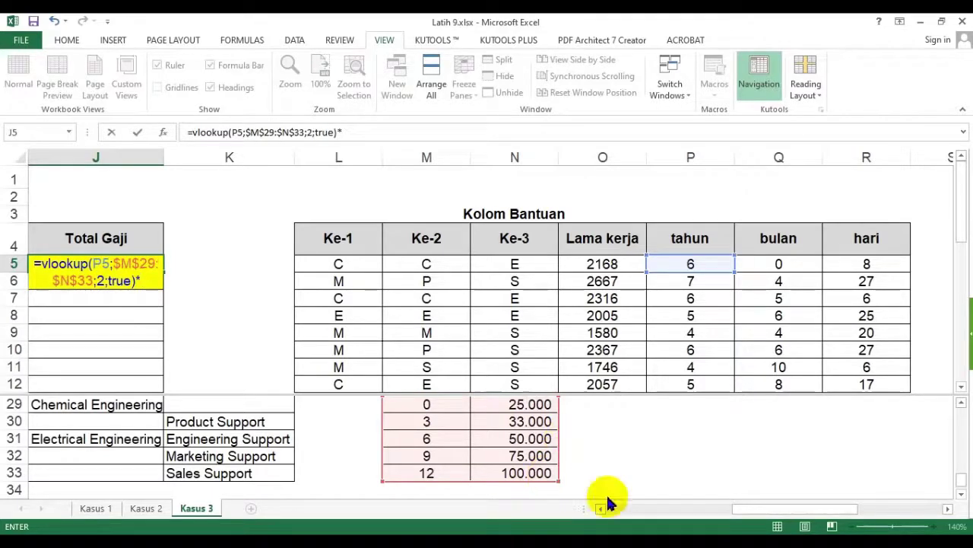
left_click(664, 507)
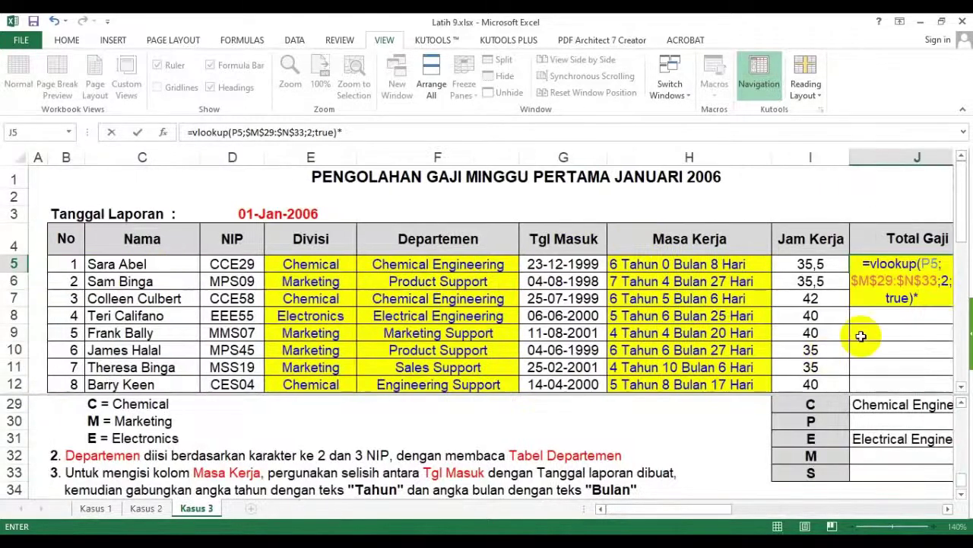
left_click(811, 264)
key("Return")
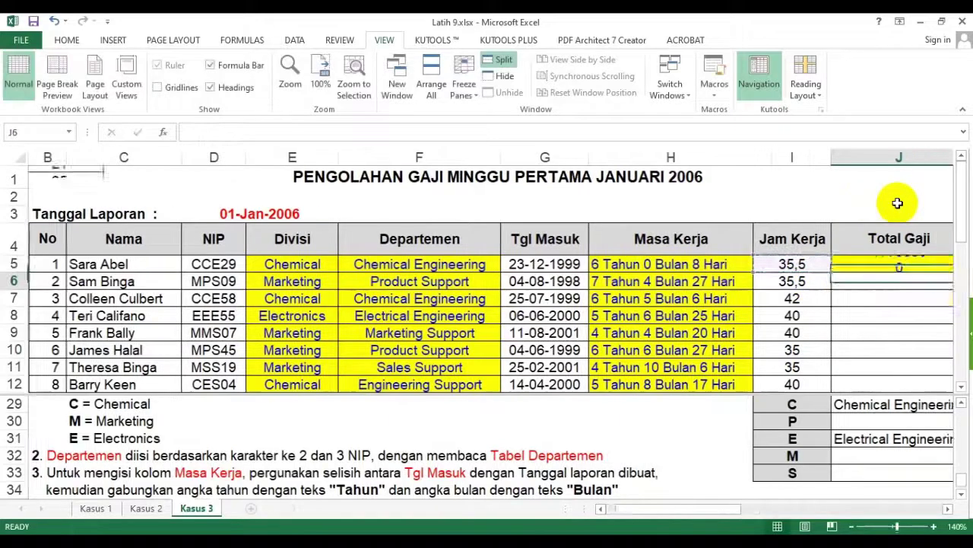
Step: Format J5 with thousands separators and no decimals, and fill its formula down the Total Gaji column to J24
left_click(852, 262)
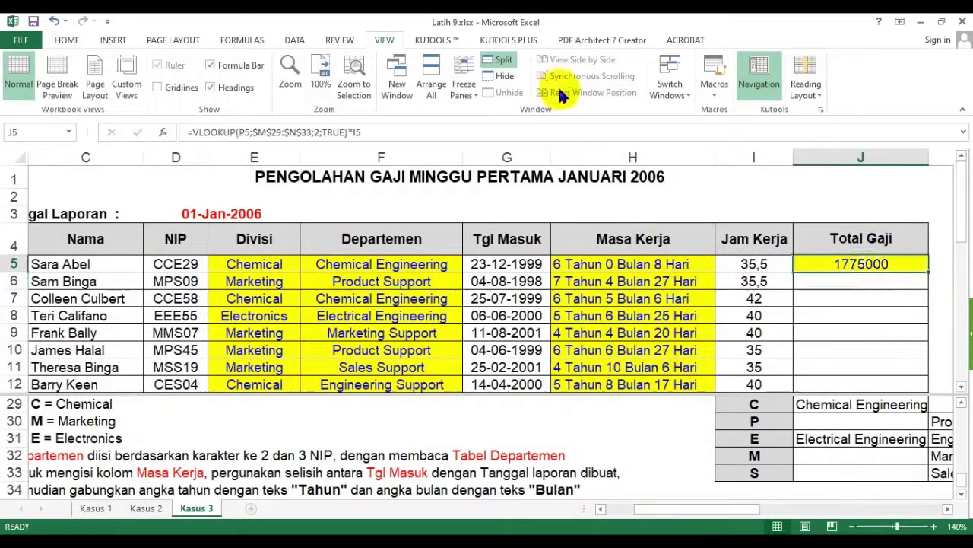
left_click(67, 40)
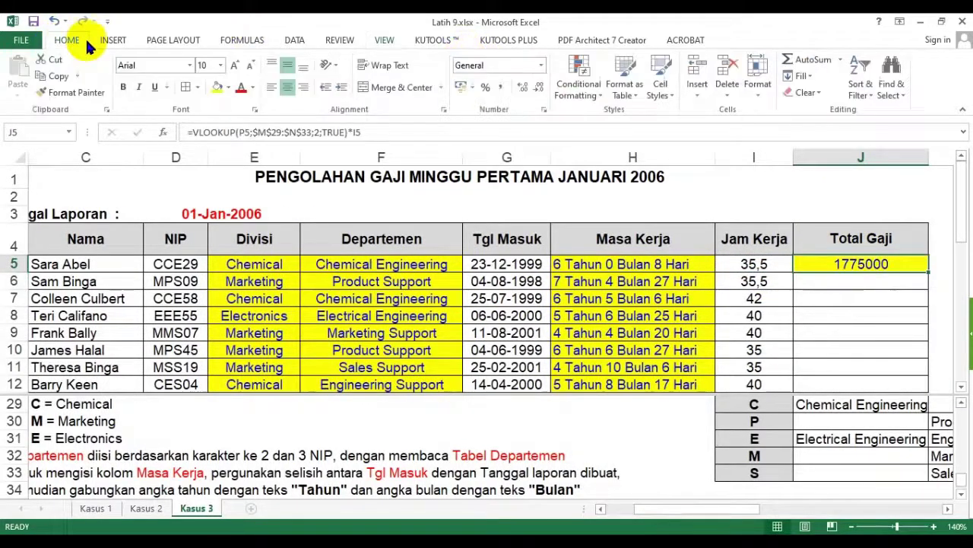
left_click(501, 87)
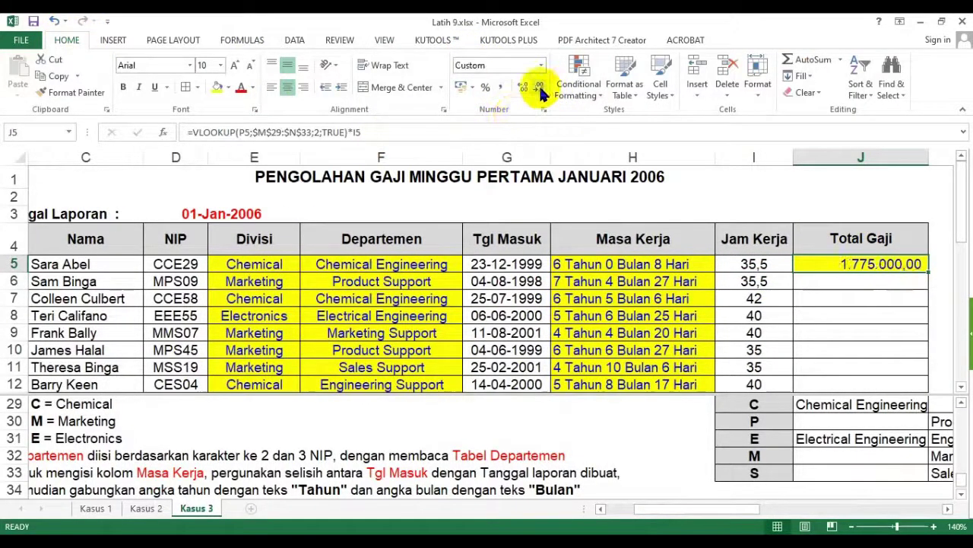
double_click(929, 272)
left_click(647, 318)
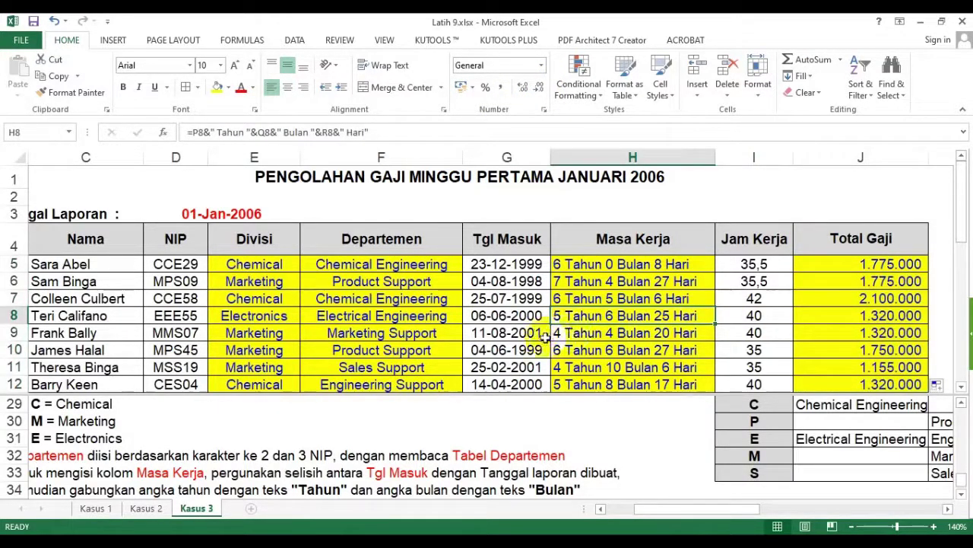
Step: Remove the window split and check the filled payroll columns down to row 24
left_click(447, 401)
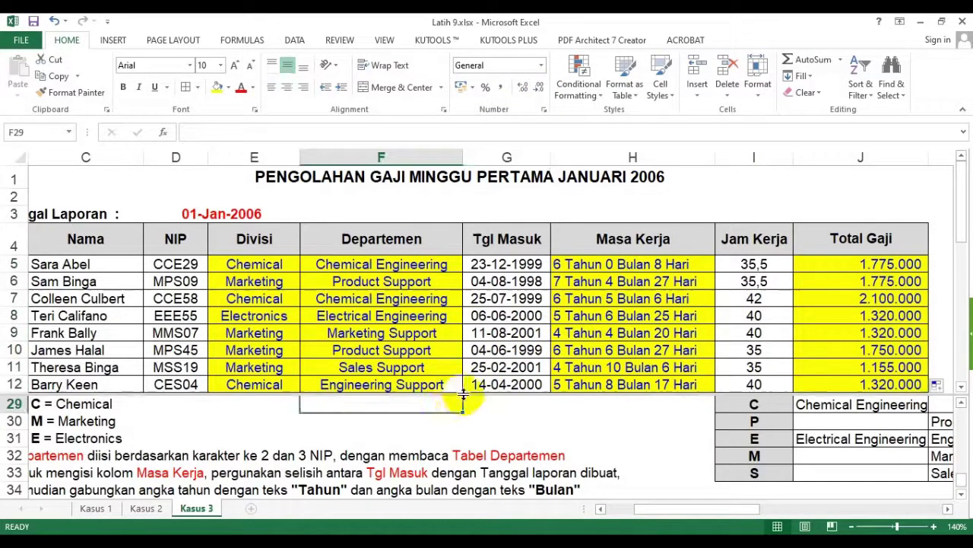
double_click(463, 393)
scroll(784, 398, "down", 2)
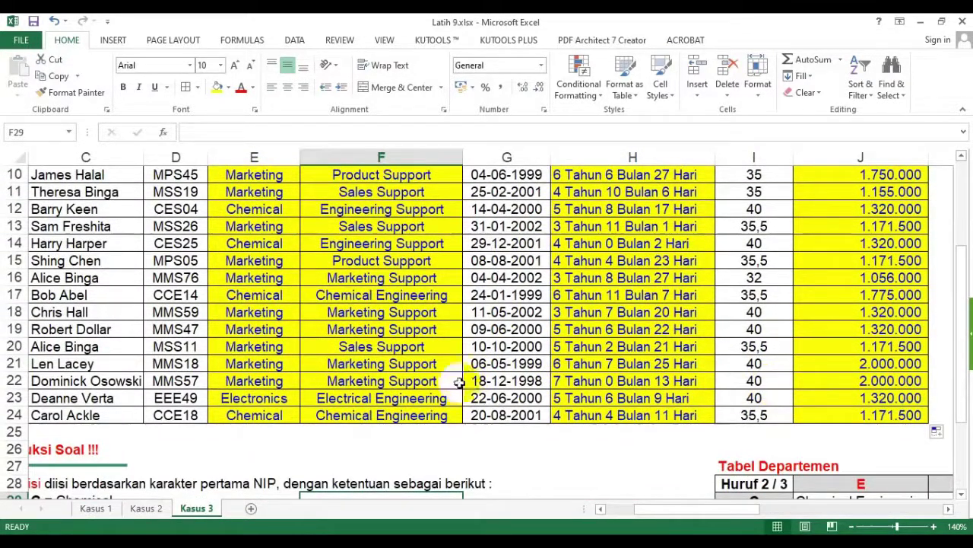
left_click_drag(750, 510, 695, 515)
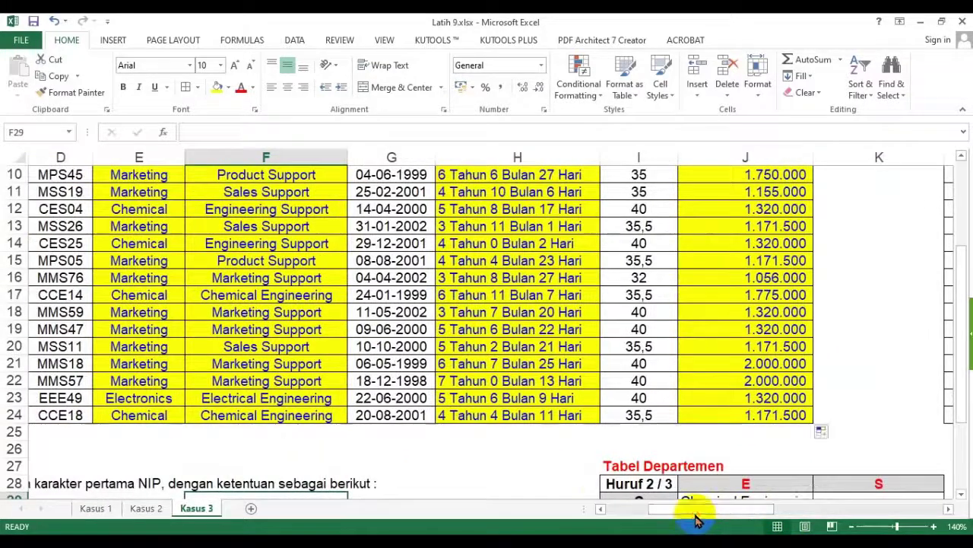
left_click(525, 418)
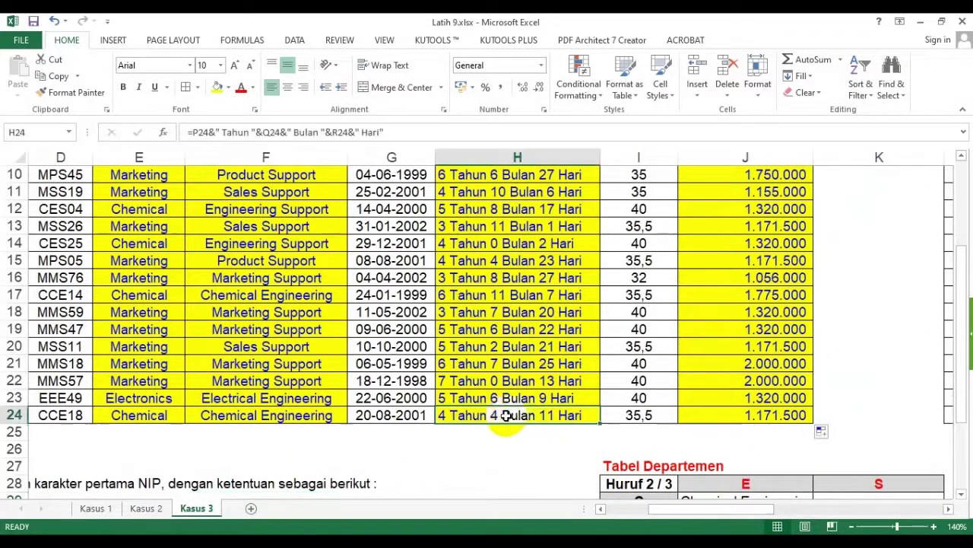
Step: Review the completed Kasus 1, Kasus 2 and Kasus 3 sheets, including the Total Gaji formula in J5 of Kasus 3
left_click(113, 508)
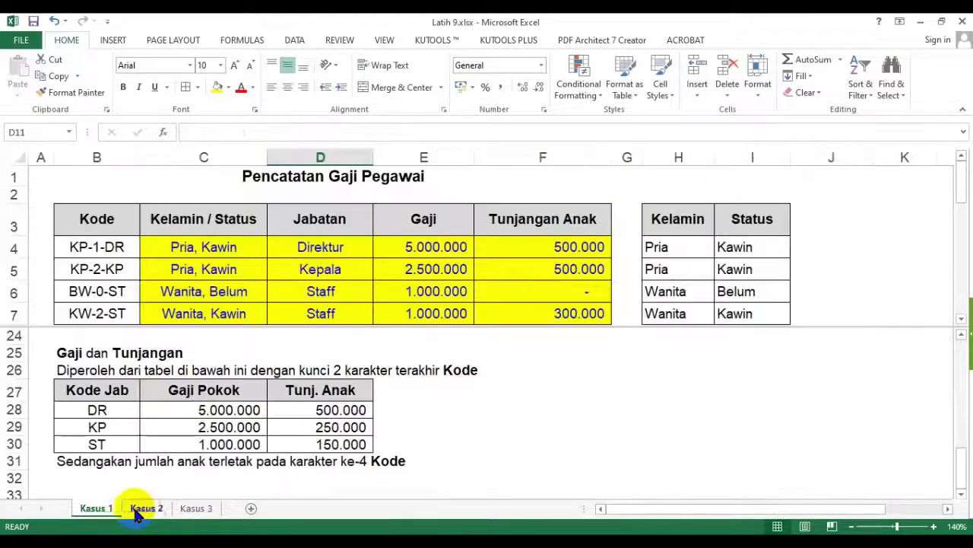
left_click(143, 510)
left_click(186, 510)
scroll(598, 367, "up", 3)
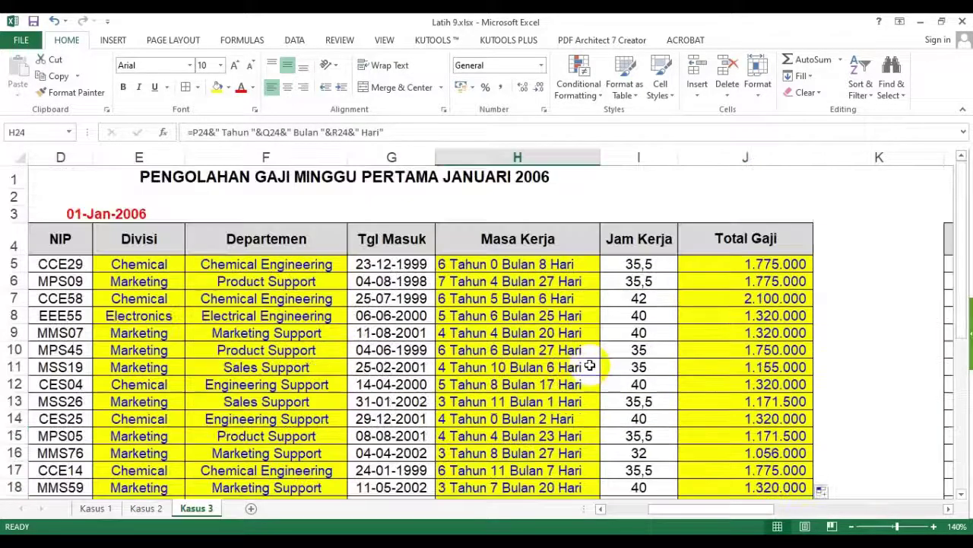
left_click(731, 263)
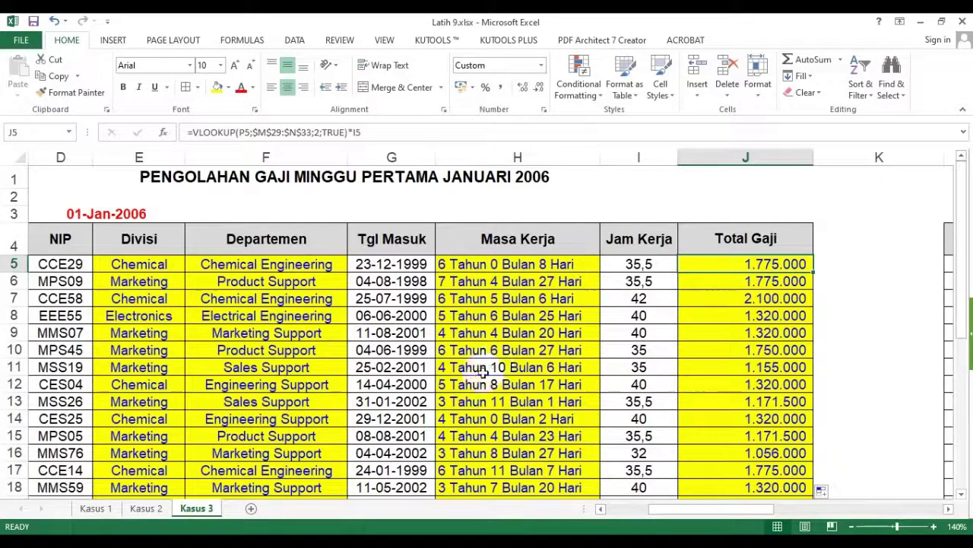
left_click(363, 416)
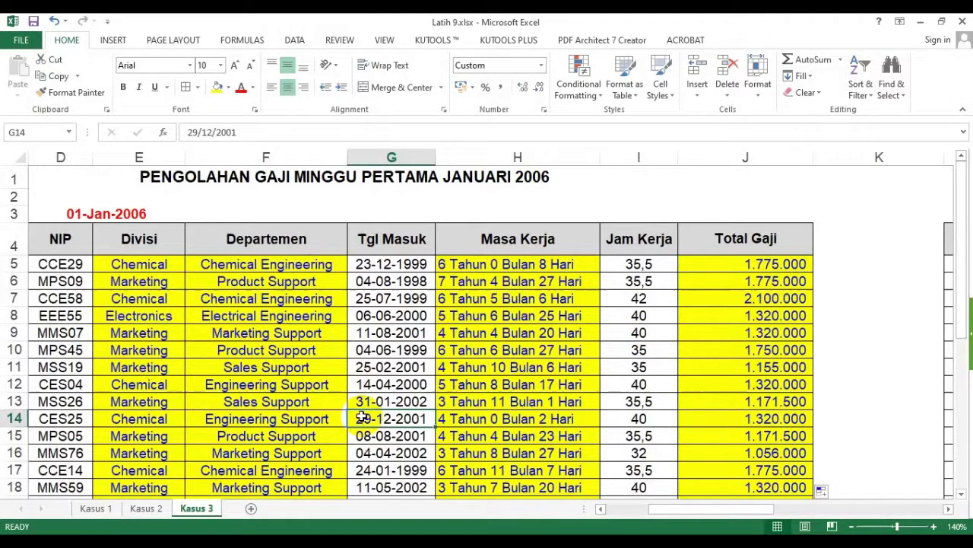
left_click(417, 368)
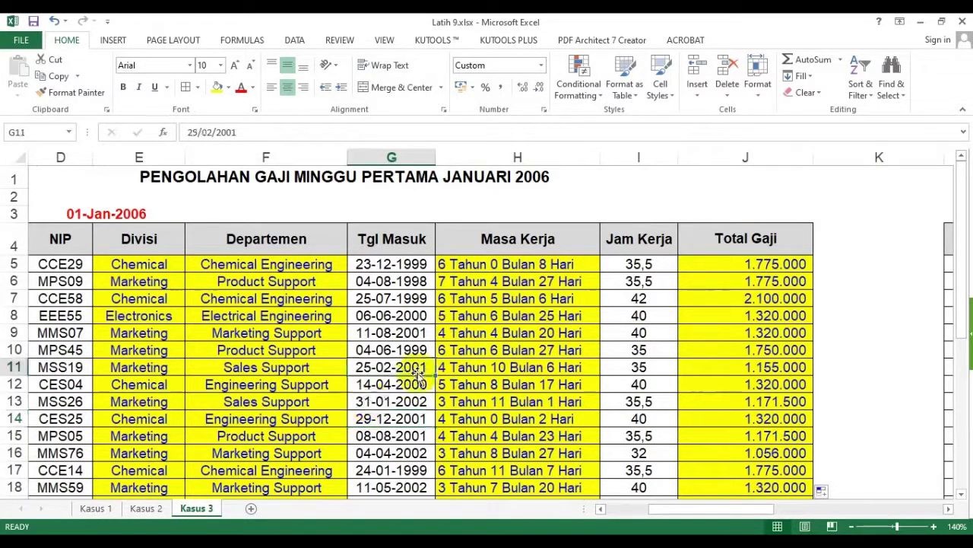
scroll(357, 411, "down", 2)
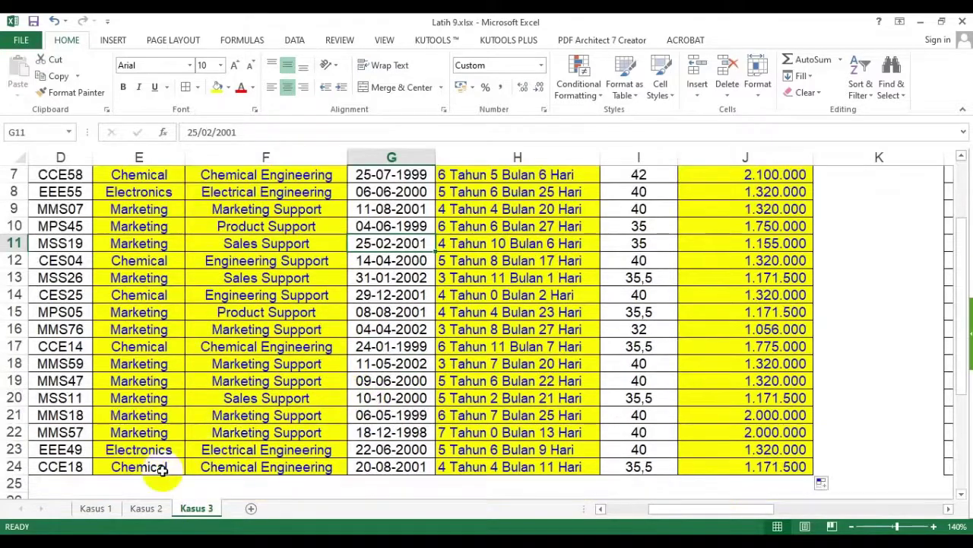
left_click(99, 508)
left_click(145, 508)
left_click(196, 508)
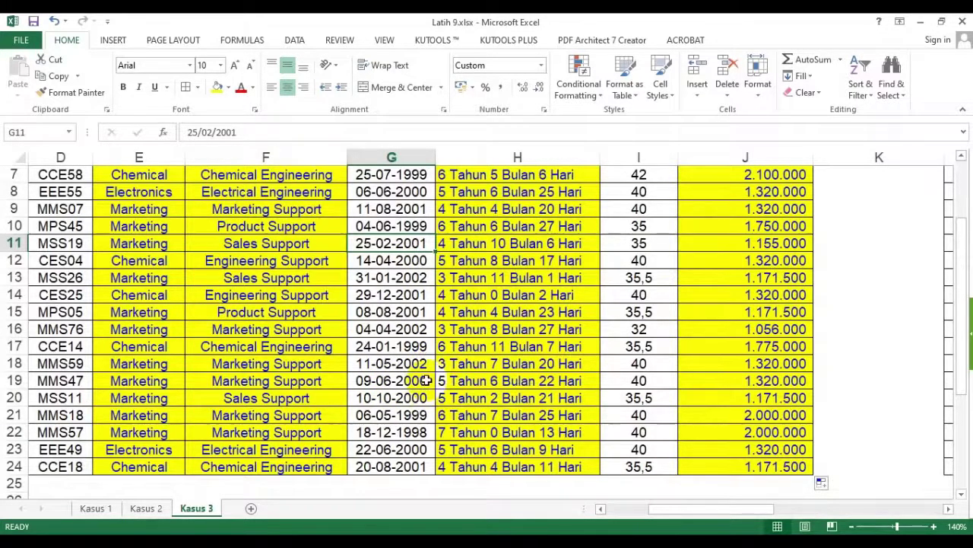
scroll(426, 361, "up", 2)
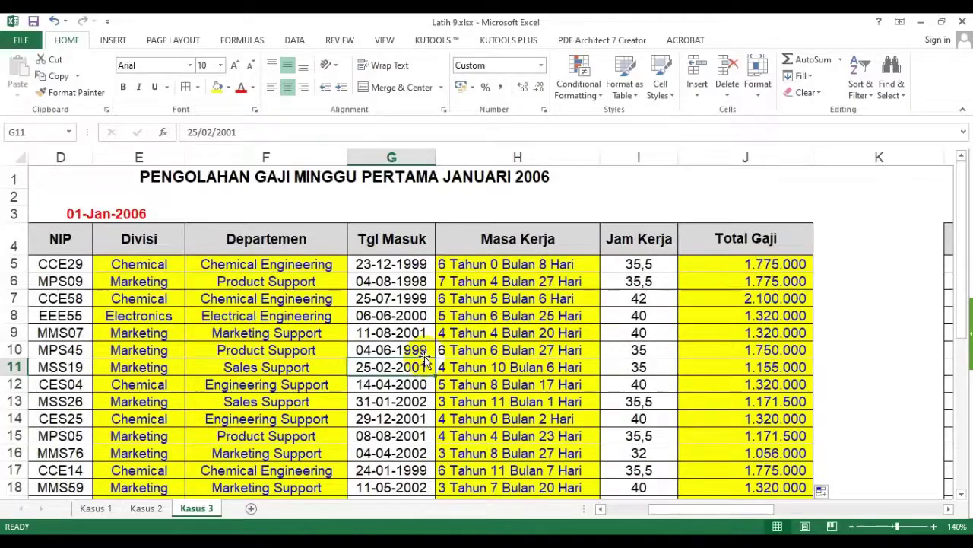